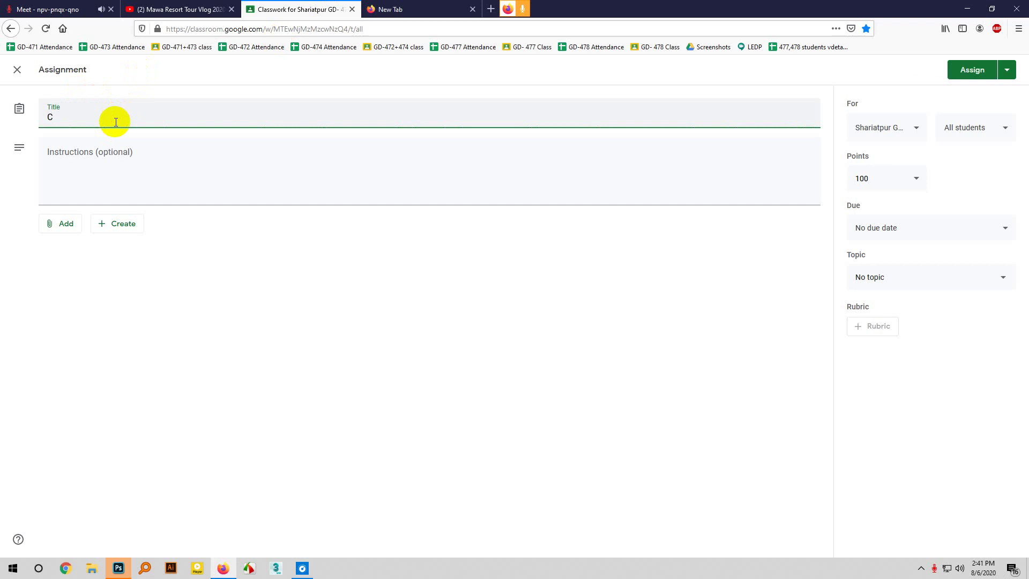
Title the new assignment Class 31
{"action": "type", "text": "ass 31"}
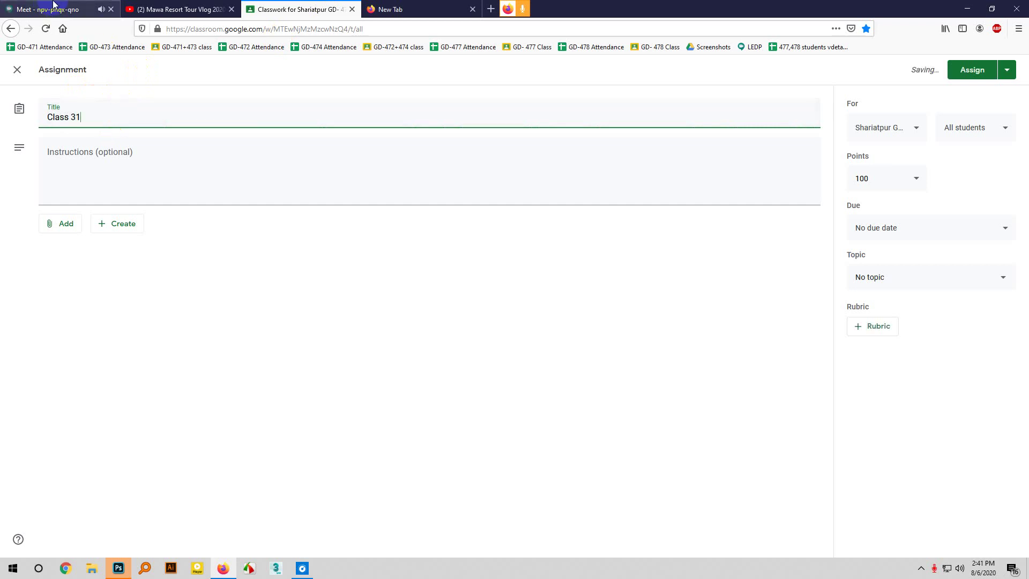
Switch to the Google Meet call and pin the shared Photoshop presentation to the screen
{"action": "left_click", "coordinate": [53, 9]}
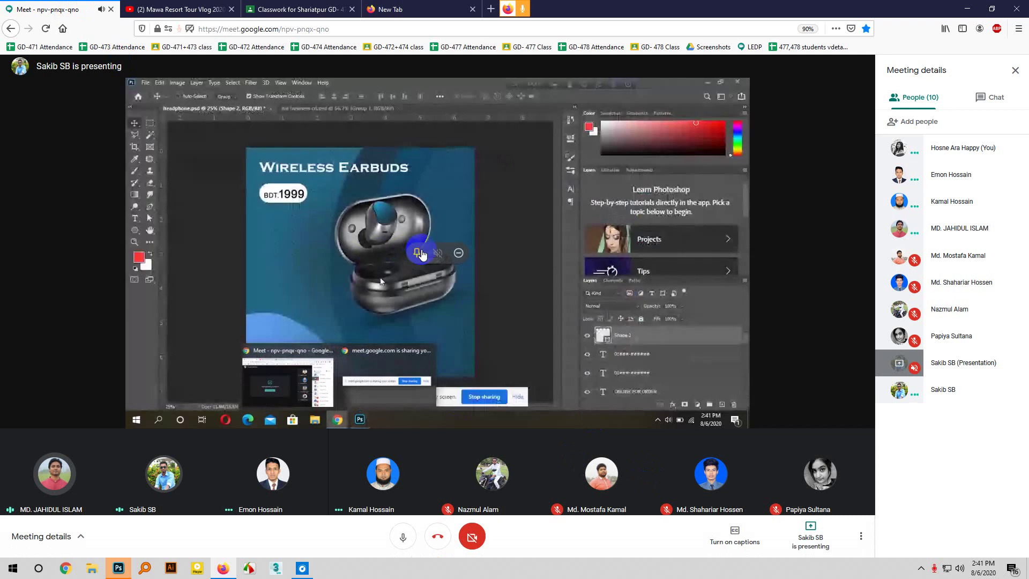
{"action": "left_click", "coordinate": [410, 252]}
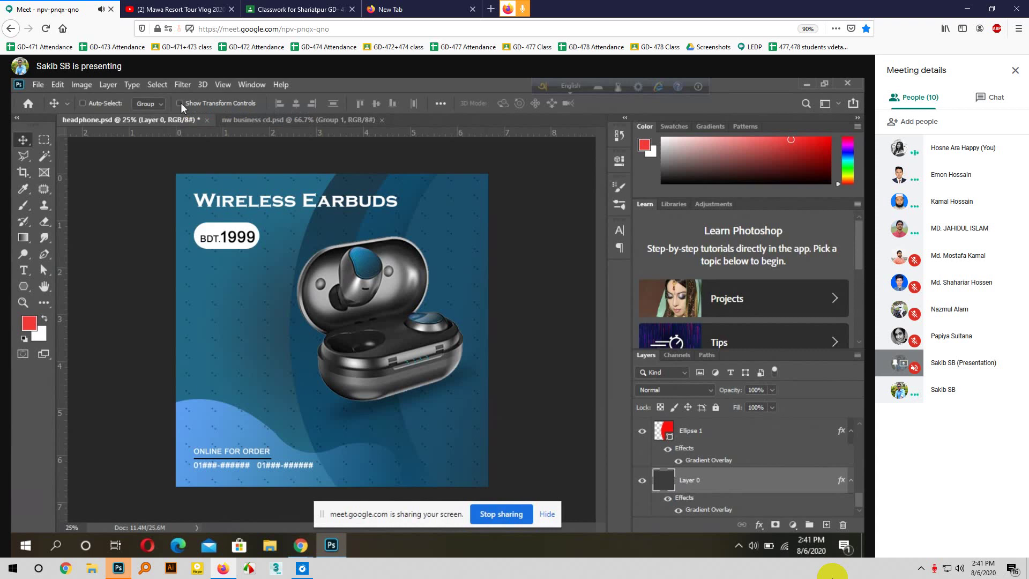
{"action": "left_click", "coordinate": [921, 568]}
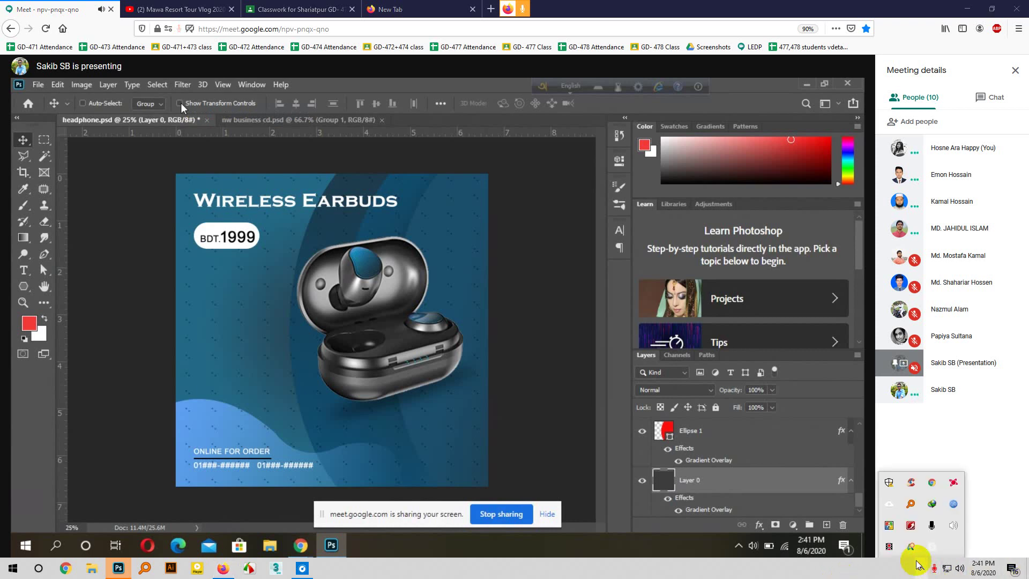
{"action": "left_click", "coordinate": [890, 547]}
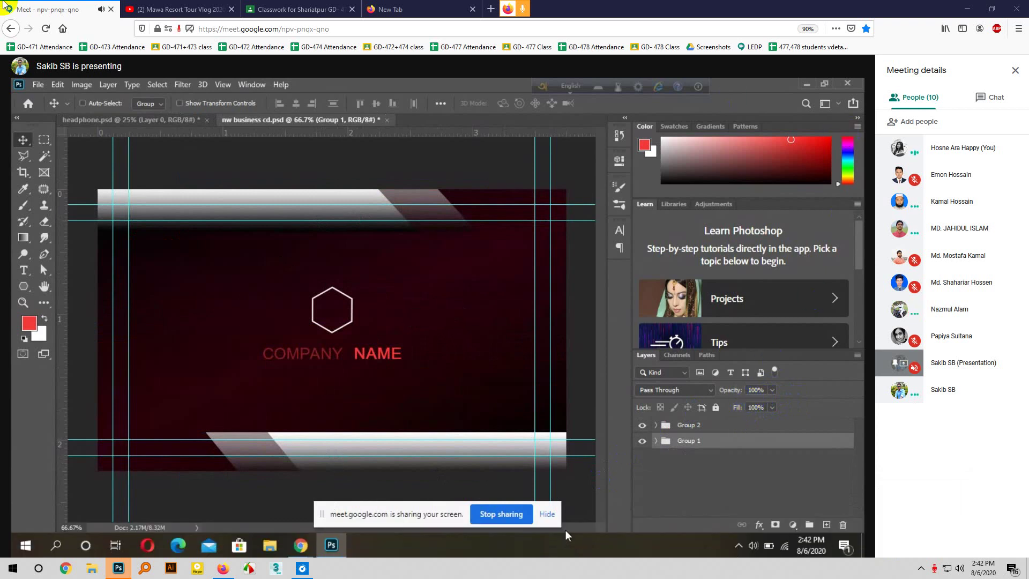
Return to the Classroom assignment and attach the image Tress Holiday.jpg from Google Drive
{"action": "left_click", "coordinate": [275, 7]}
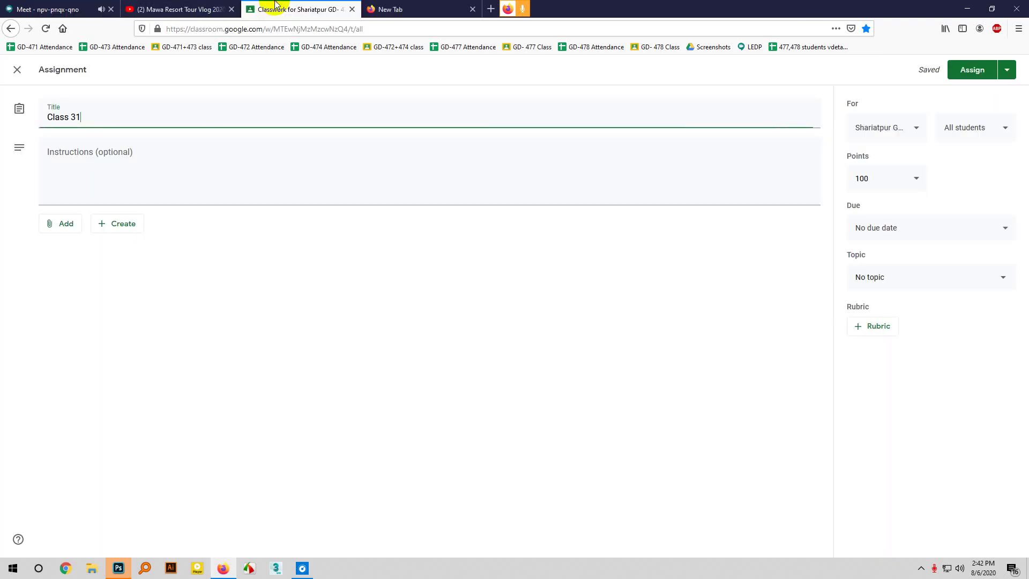
{"action": "left_click", "coordinate": [67, 224]}
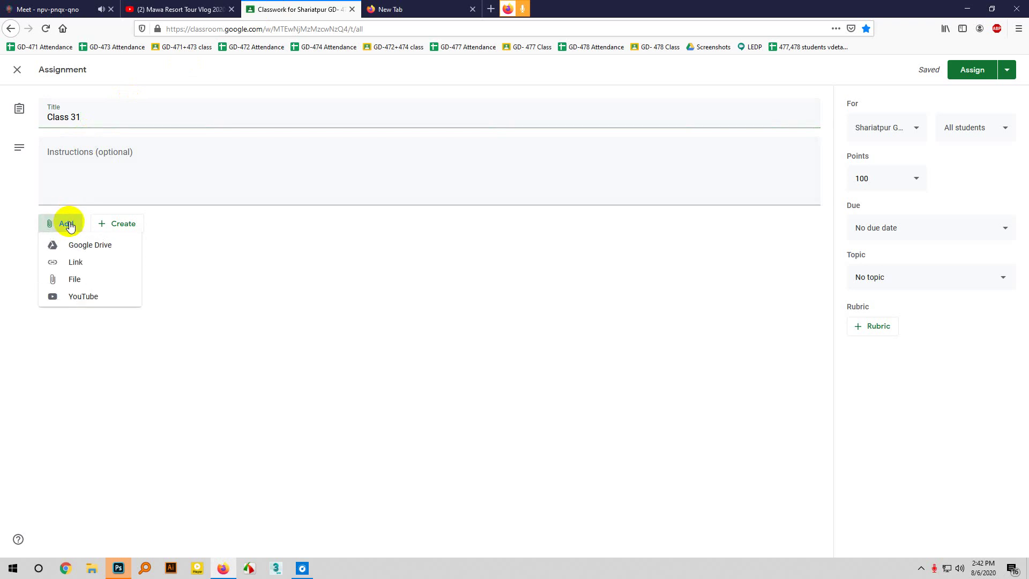
{"action": "left_click", "coordinate": [93, 244]}
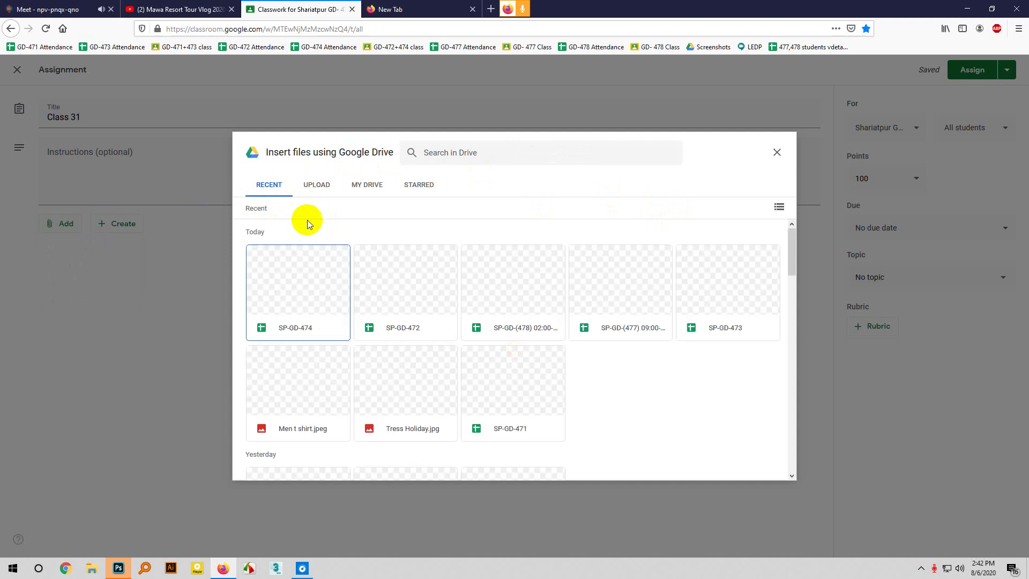
{"action": "left_click", "coordinate": [417, 372]}
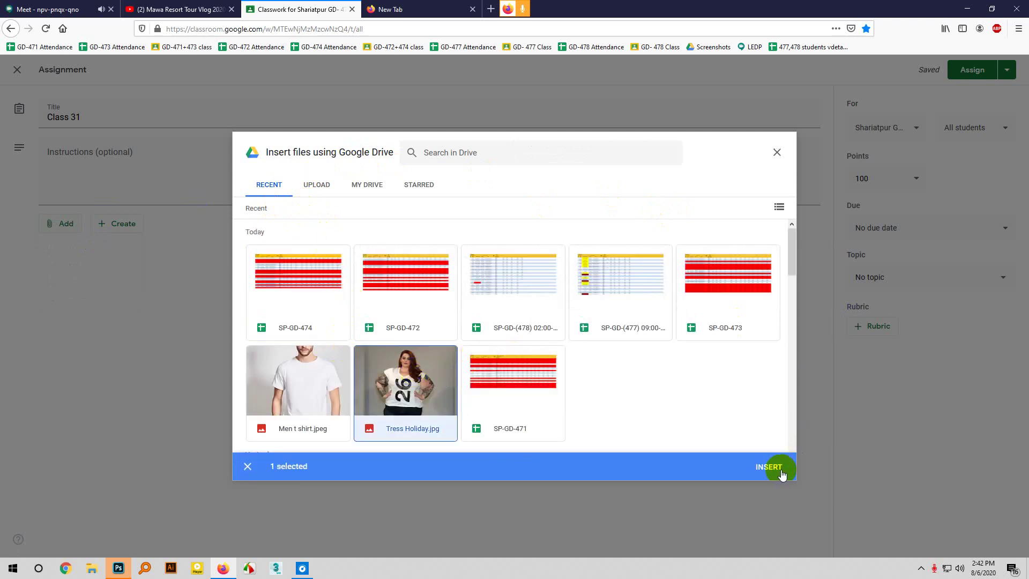
{"action": "left_click", "coordinate": [782, 470]}
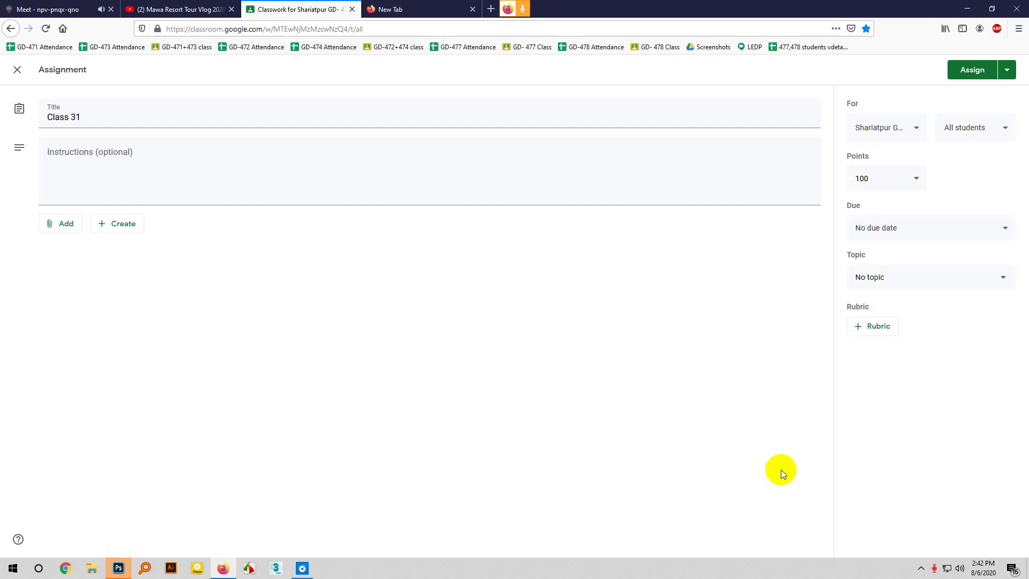
Set the assignment's points to 10 and assign it to all students
{"action": "left_click", "coordinate": [881, 171]}
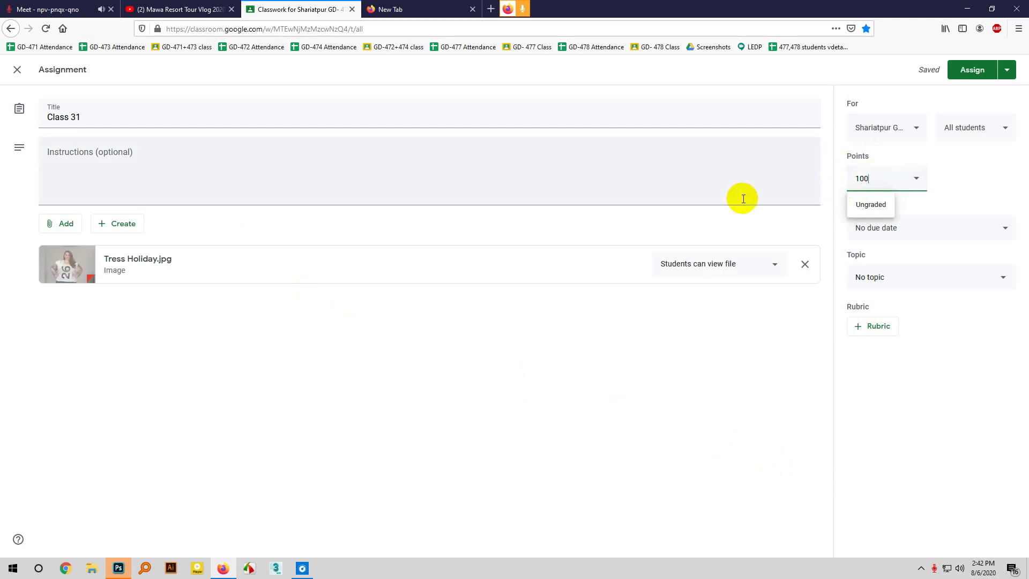
{"action": "double_click", "coordinate": [864, 178]}
{"action": "type", "text": "1"}
{"action": "left_click", "coordinate": [973, 347]}
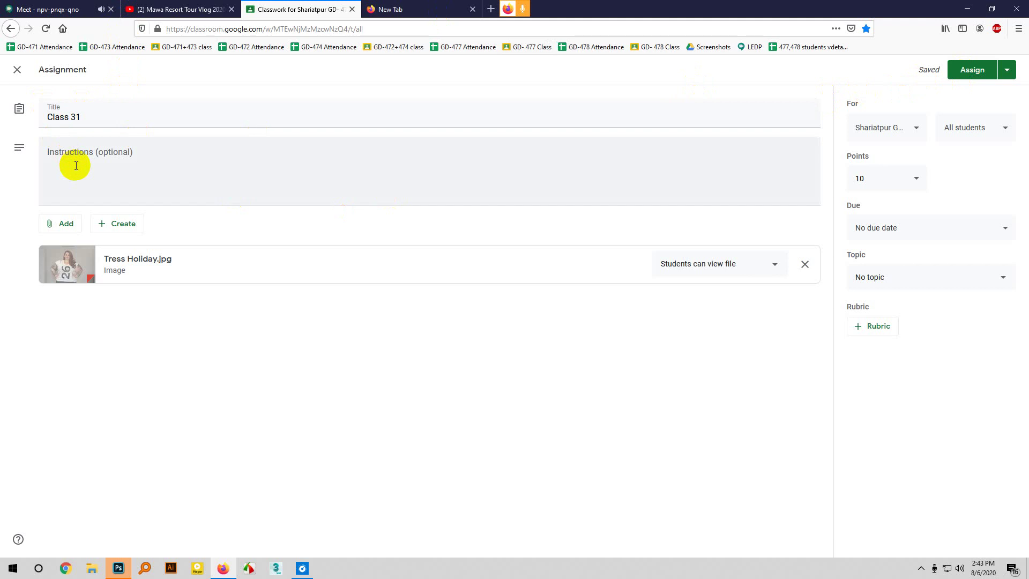
{"action": "left_click", "coordinate": [972, 71]}
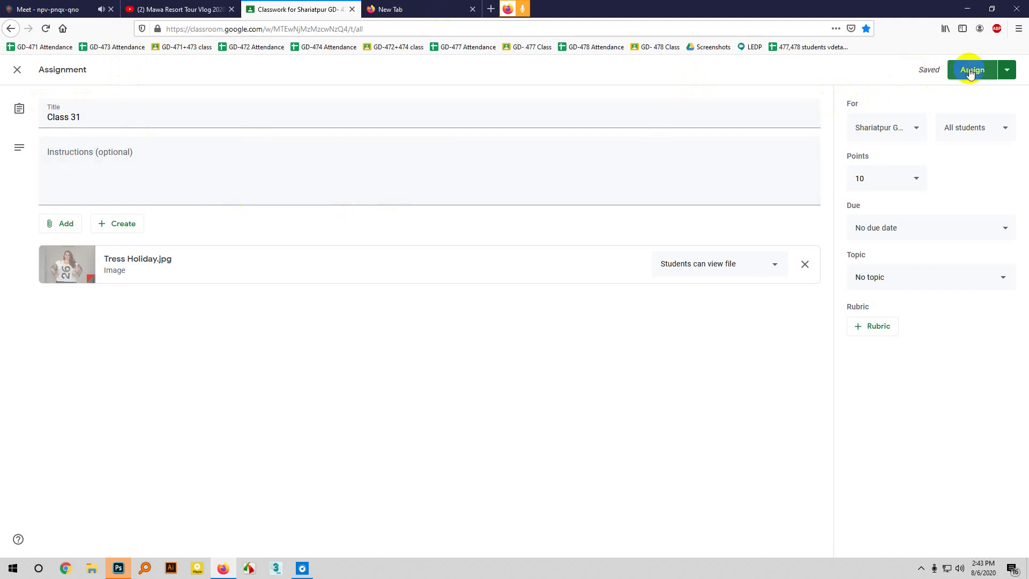
Switch to the Meet call, admit the waiting participant and pin the logo contest presentation
{"action": "left_click", "coordinate": [67, 5]}
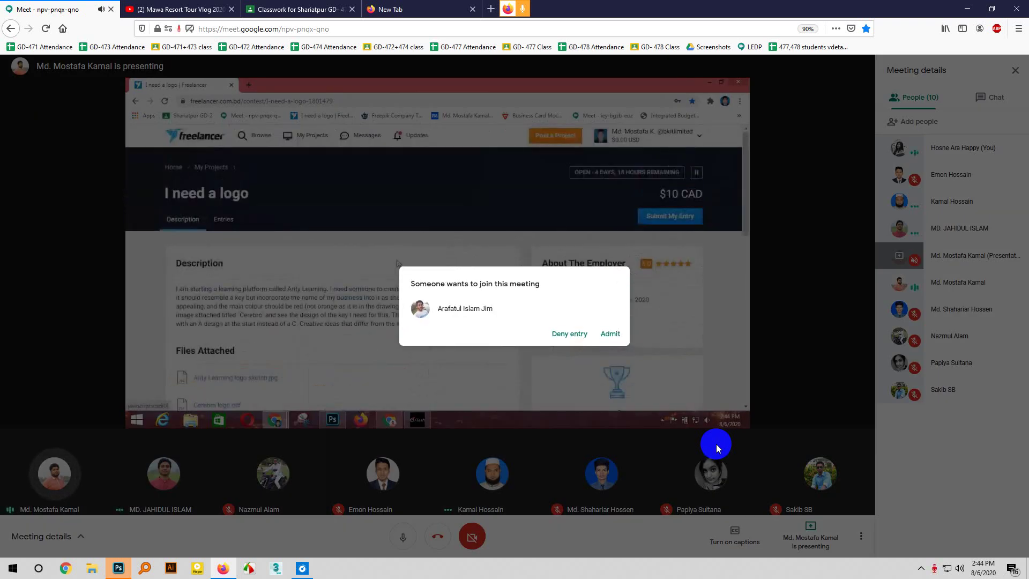
{"action": "left_click", "coordinate": [610, 333]}
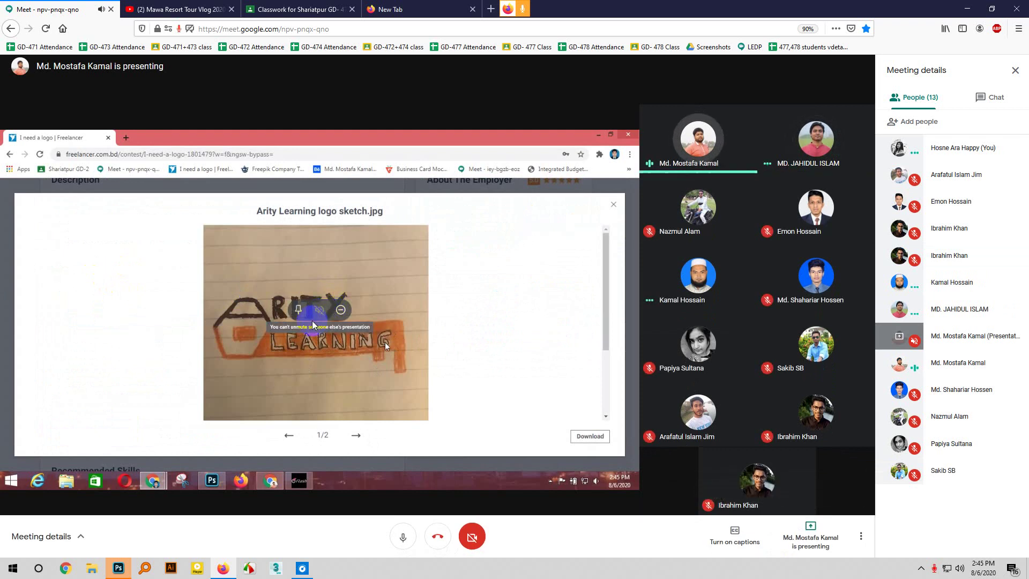
{"action": "left_click", "coordinate": [298, 312]}
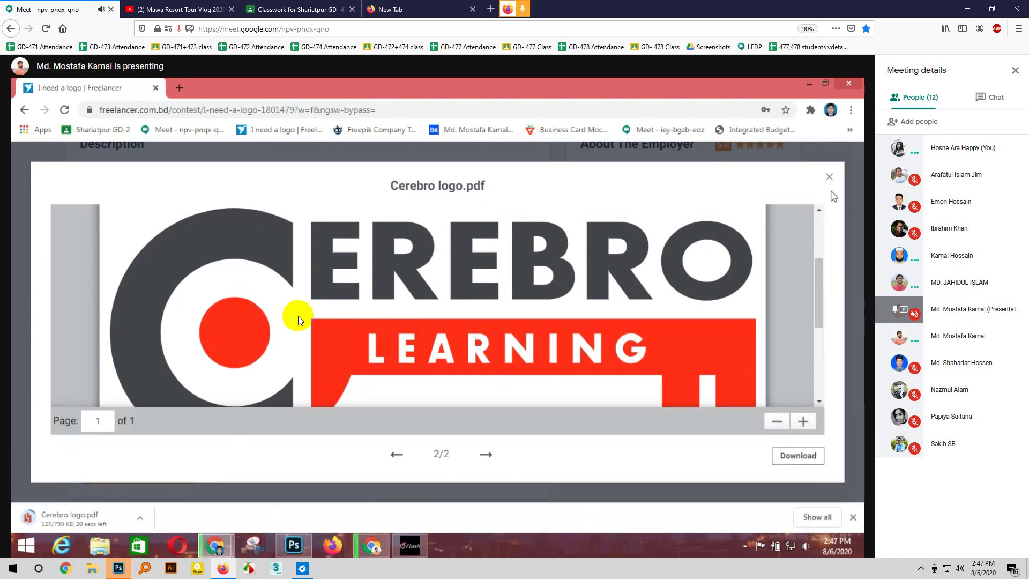
{"action": "left_click", "coordinate": [156, 293]}
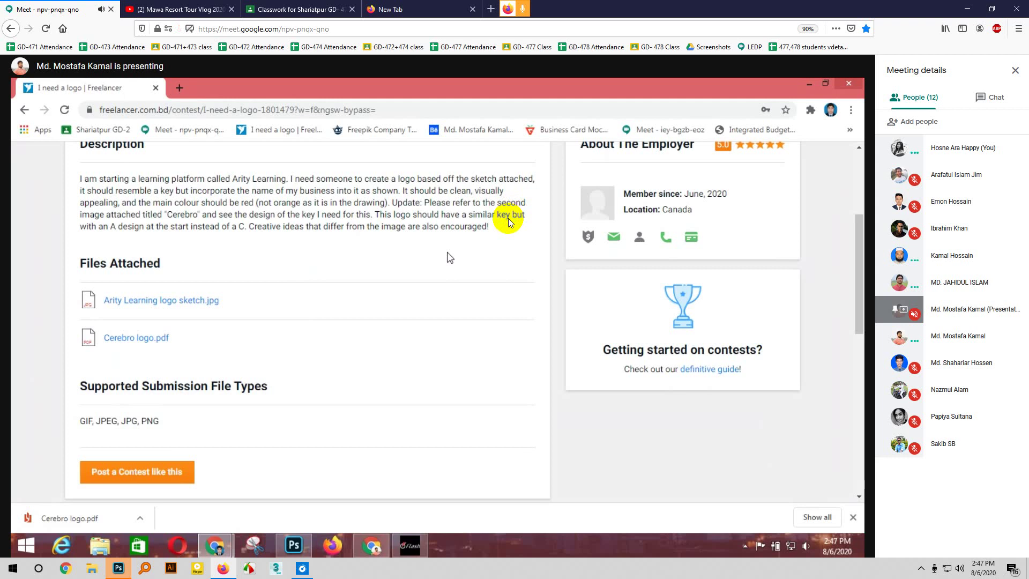
{"action": "mouse_move", "coordinate": [461, 233]}
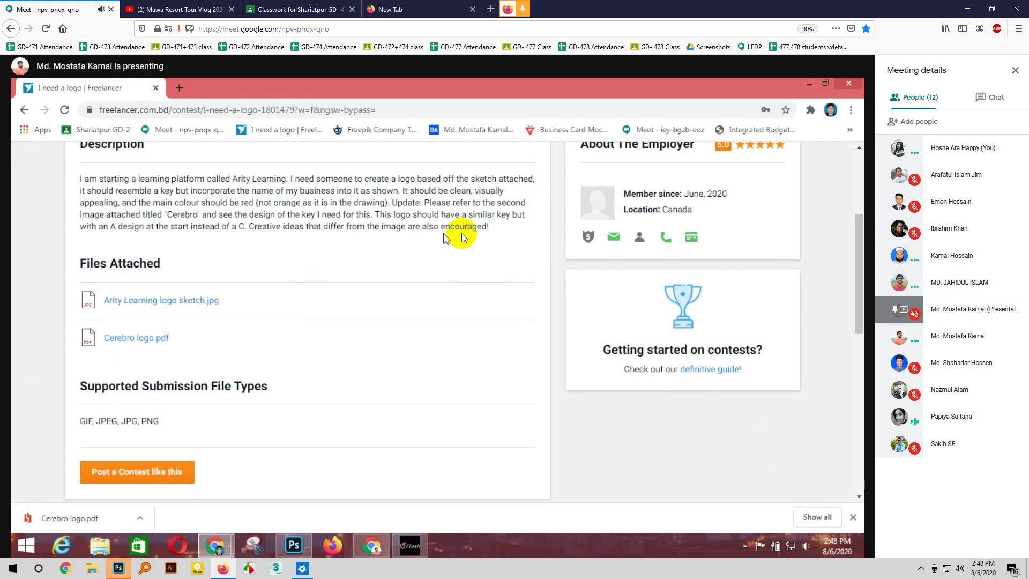
{"action": "mouse_move", "coordinate": [445, 238]}
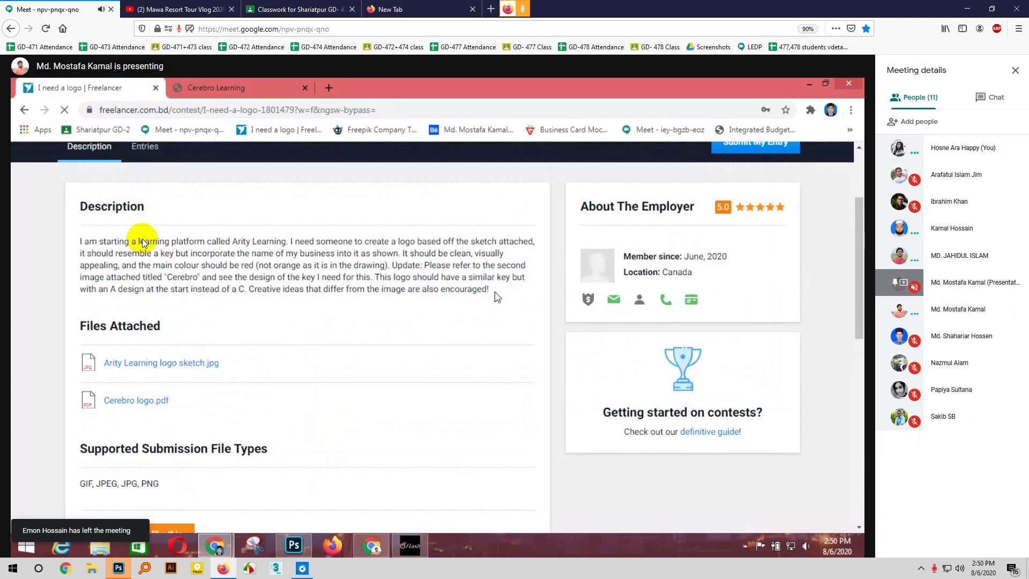
{"action": "mouse_move", "coordinate": [495, 292]}
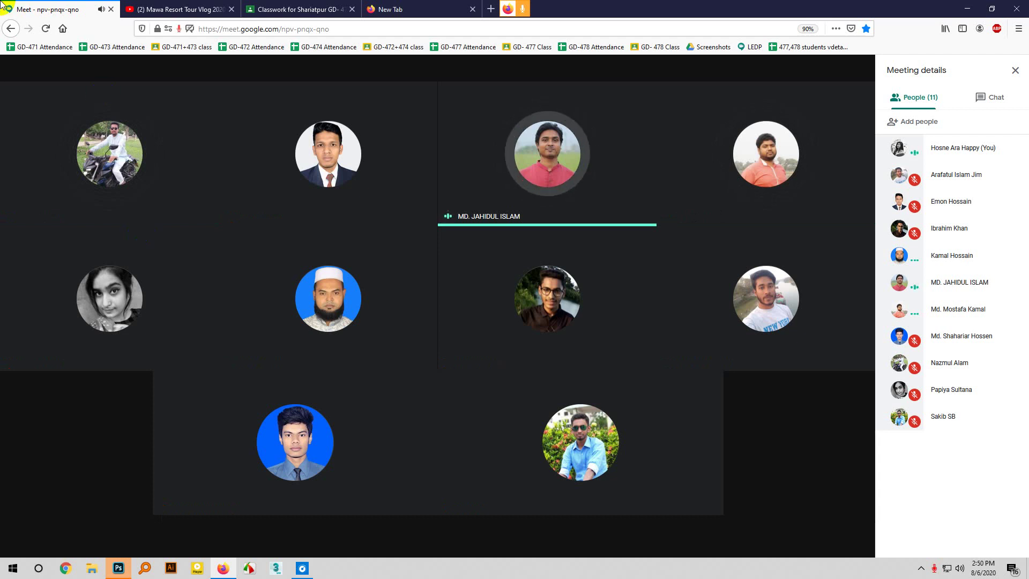
Switch to Classroom and copy the link of the Class 31 assignment
{"action": "left_click", "coordinate": [267, 4]}
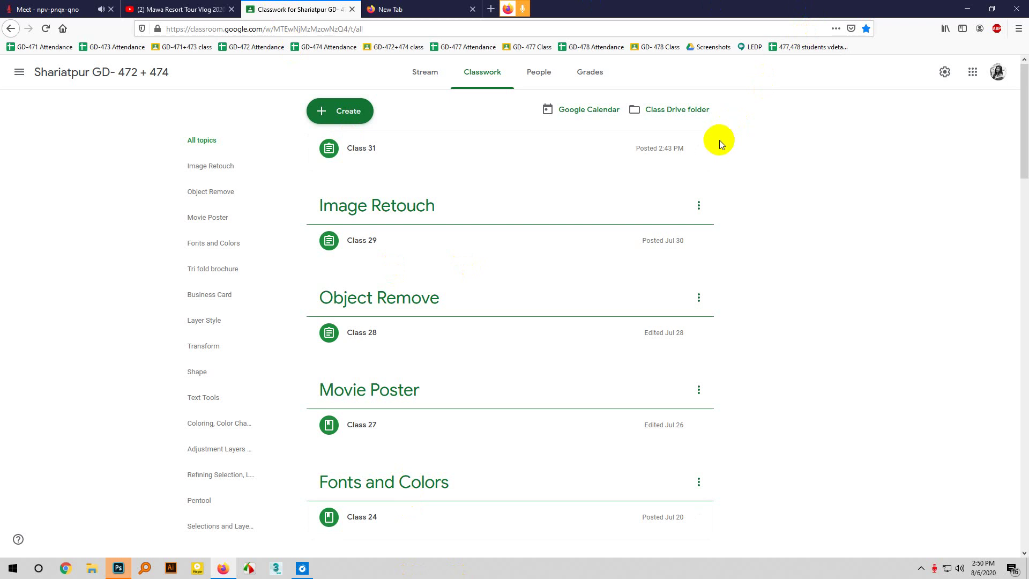
{"action": "left_click", "coordinate": [704, 153]}
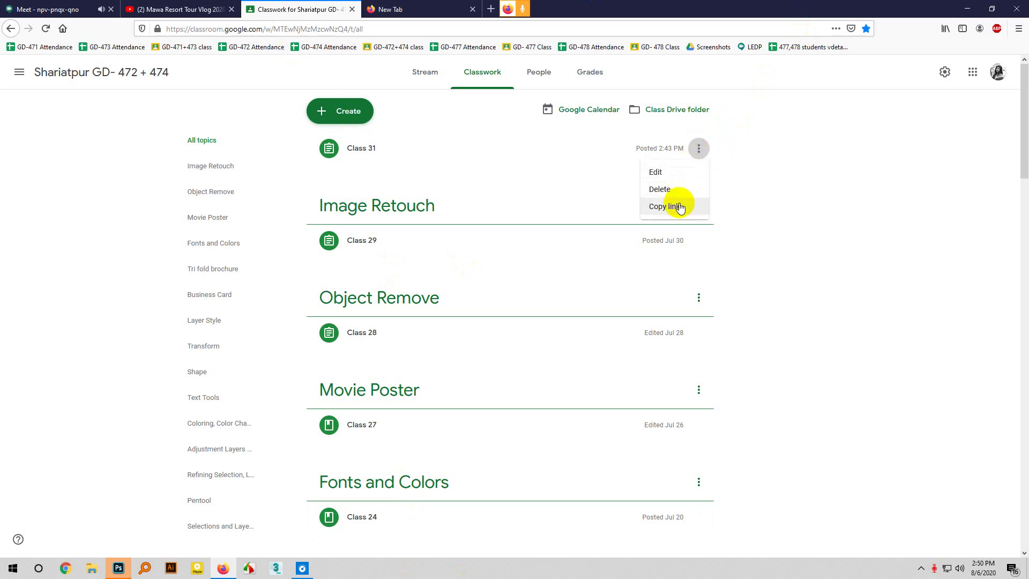
{"action": "left_click", "coordinate": [682, 208]}
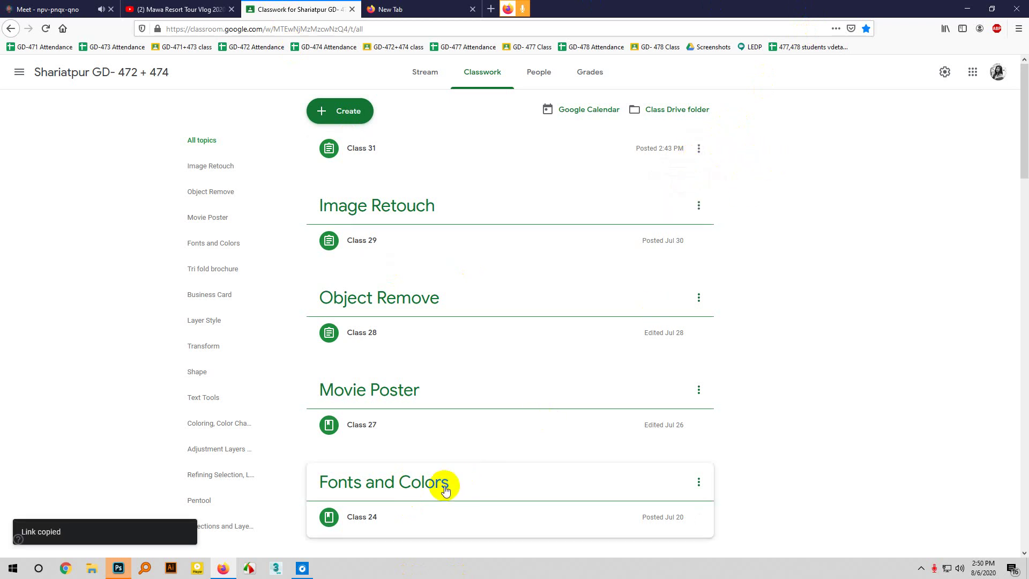
Close the YouTube page and send the copied assignment link to everyone in the Meet chat
{"action": "left_click", "coordinate": [231, 11]}
{"action": "left_click", "coordinate": [91, 8]}
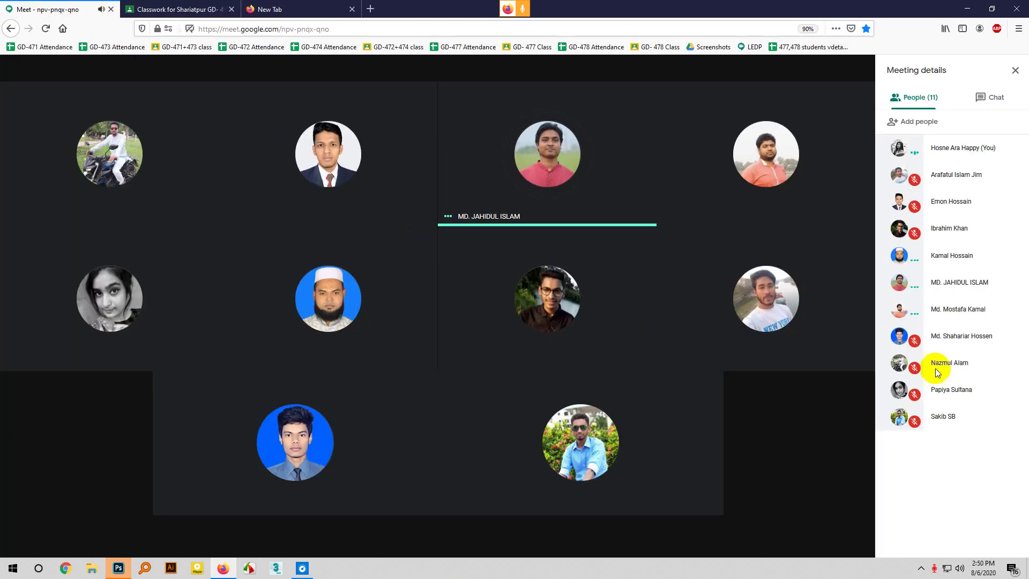
{"action": "left_click", "coordinate": [992, 97]}
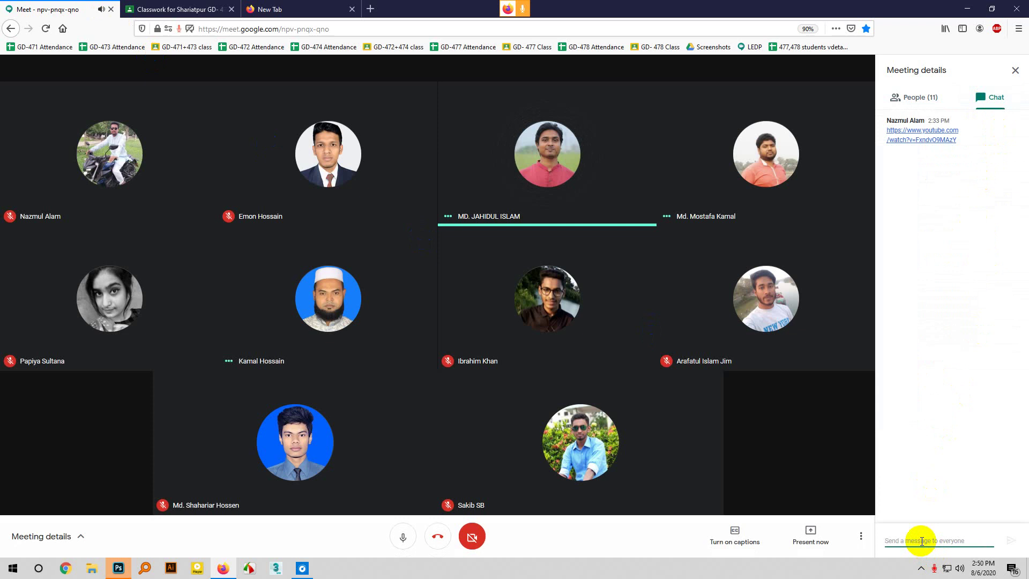
{"action": "key", "text": "ctrl+v"}
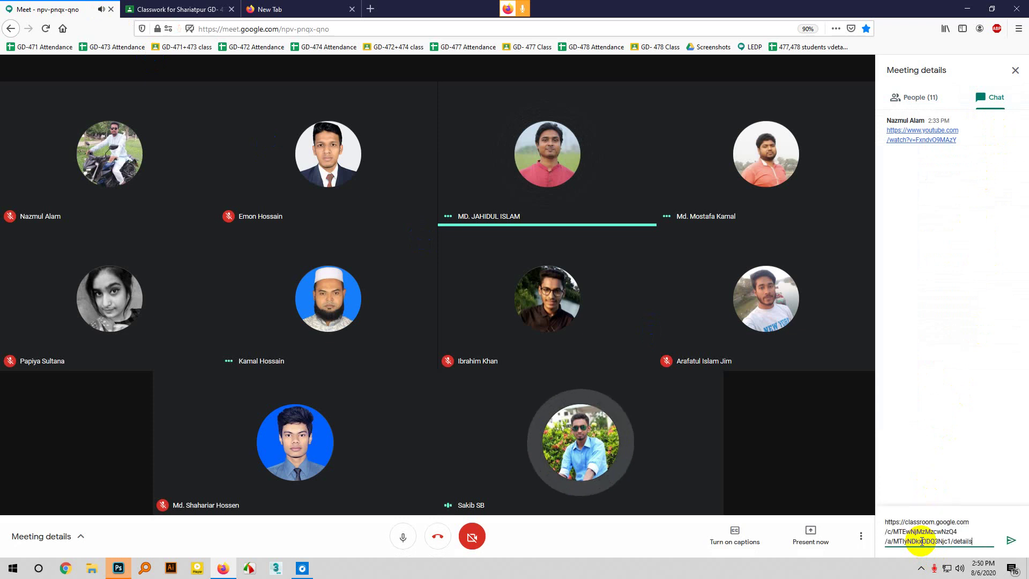
{"action": "key", "text": "Return"}
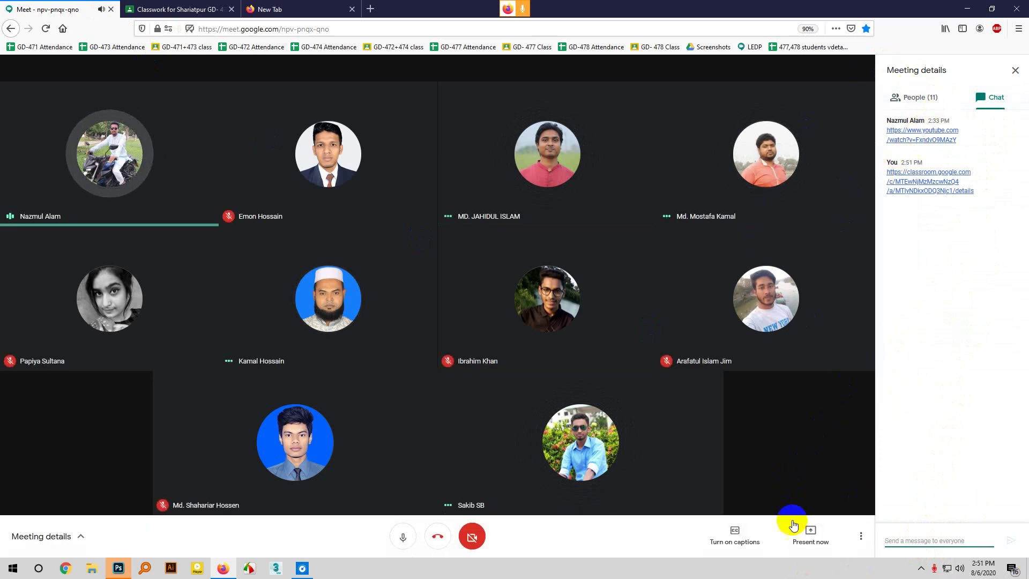
Show the meeting's participant list again and pin the shared flyer design presentation to the screen
{"action": "left_click", "coordinate": [914, 97]}
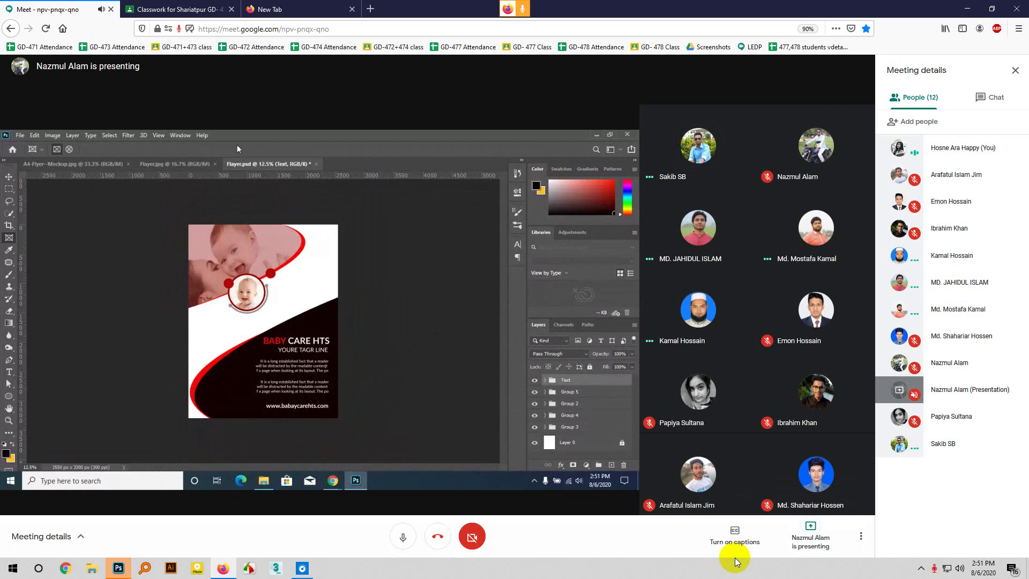
{"action": "mouse_move", "coordinate": [360, 299]}
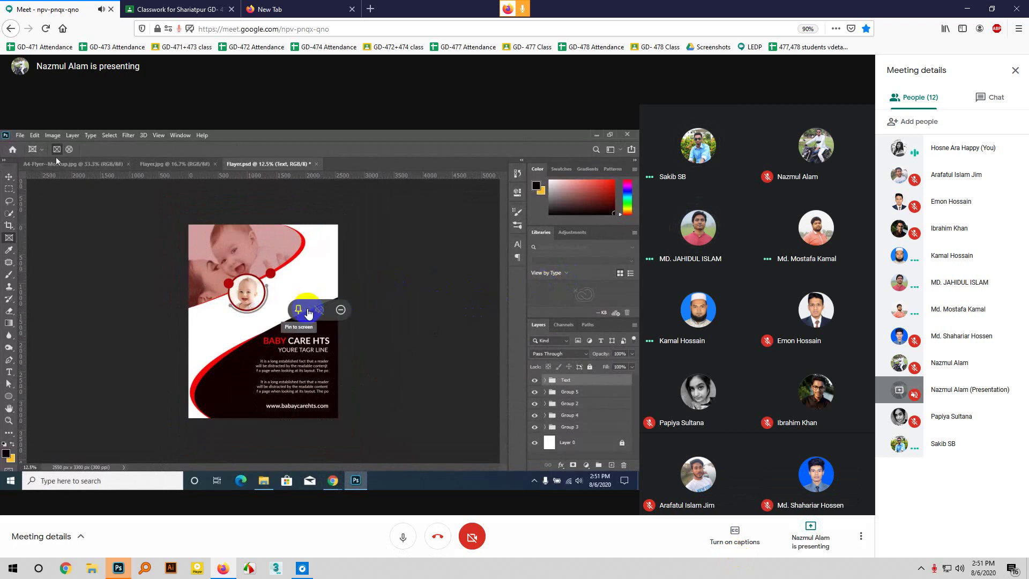
{"action": "left_click", "coordinate": [308, 313]}
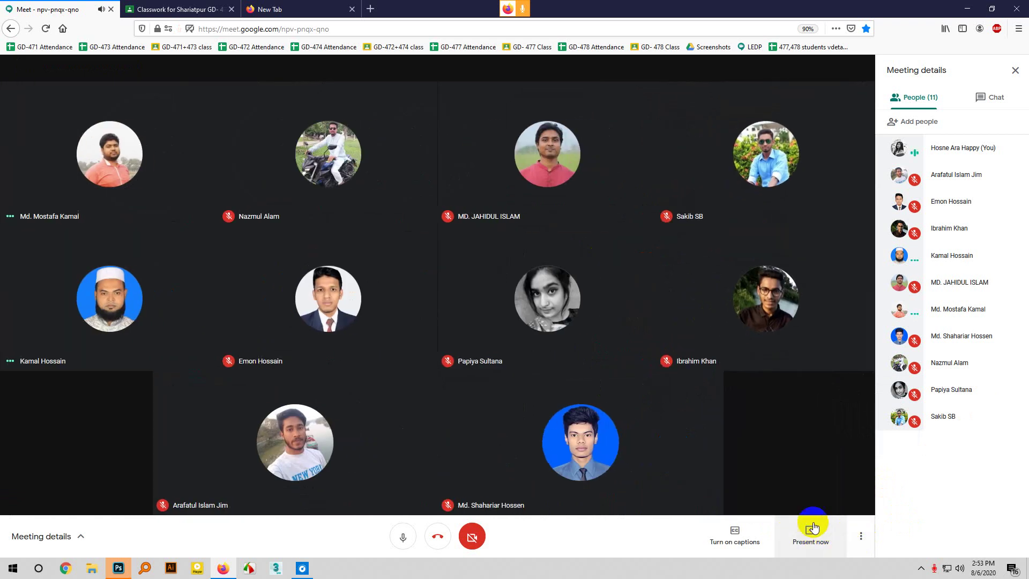
Present the entire screen to the meeting and allow Meet to share it
{"action": "left_click", "coordinate": [814, 530]}
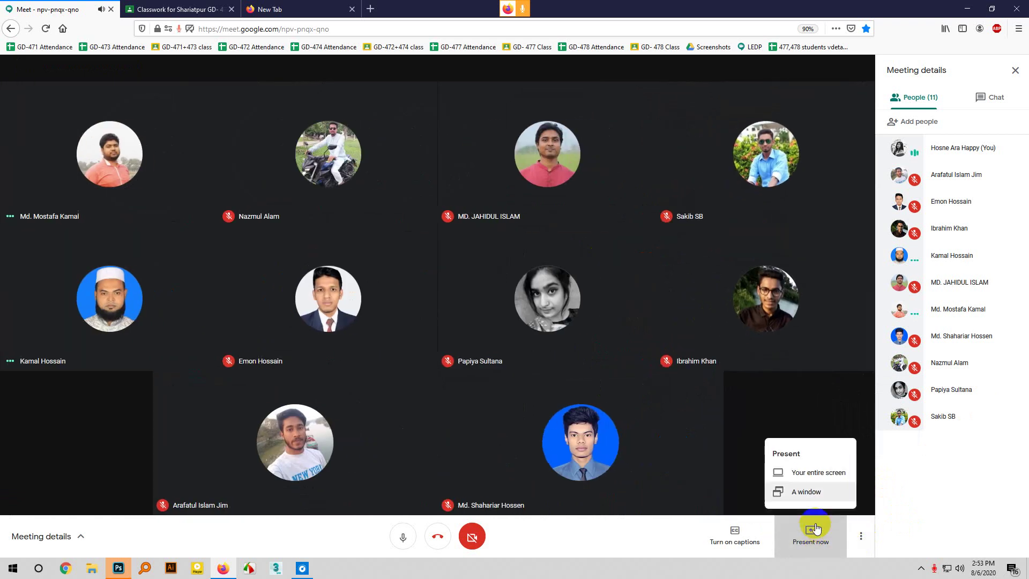
{"action": "left_click", "coordinate": [807, 473]}
{"action": "left_click", "coordinate": [311, 74]}
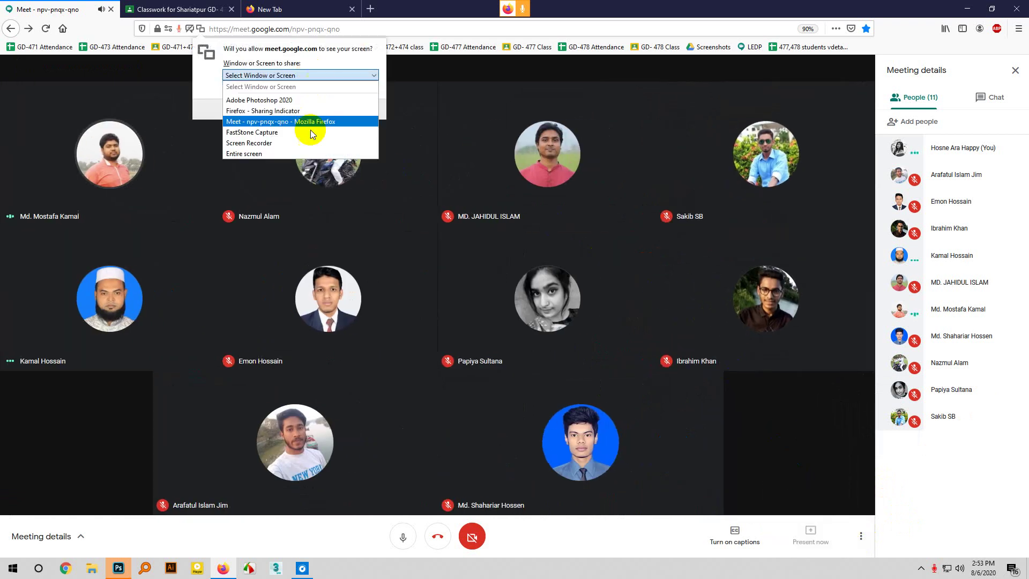
{"action": "left_click", "coordinate": [299, 154]}
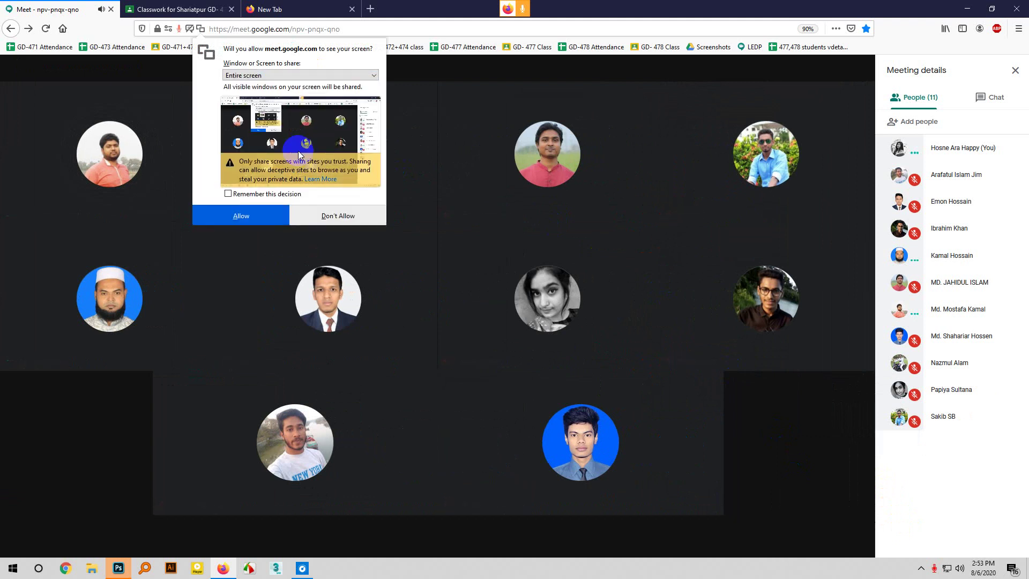
{"action": "left_click", "coordinate": [272, 217]}
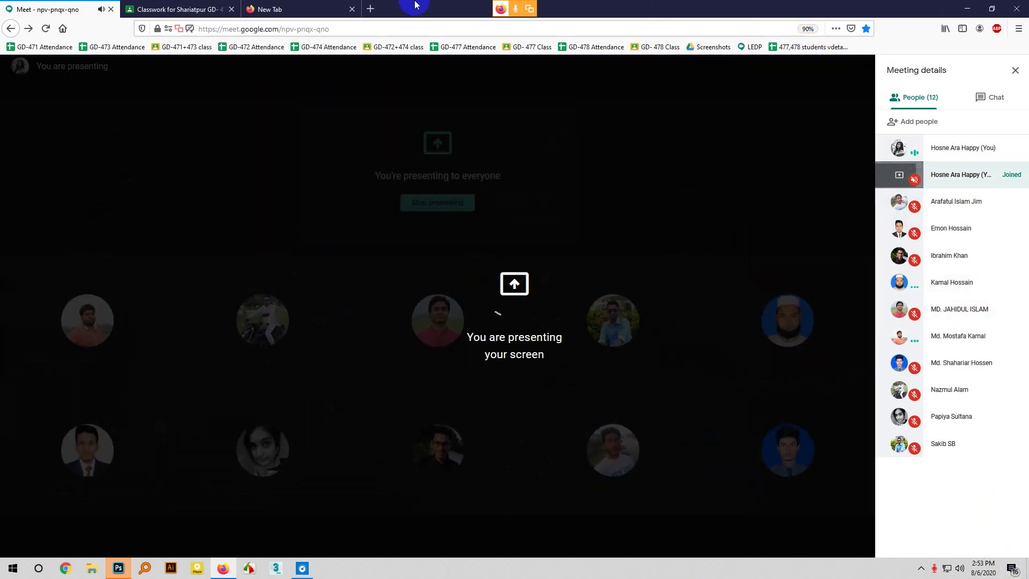
Open the Tress Holiday.jpg image attached to the Class 31 assignment in Classroom and show it to the students
{"action": "left_click", "coordinate": [207, 6]}
{"action": "left_click", "coordinate": [395, 146]}
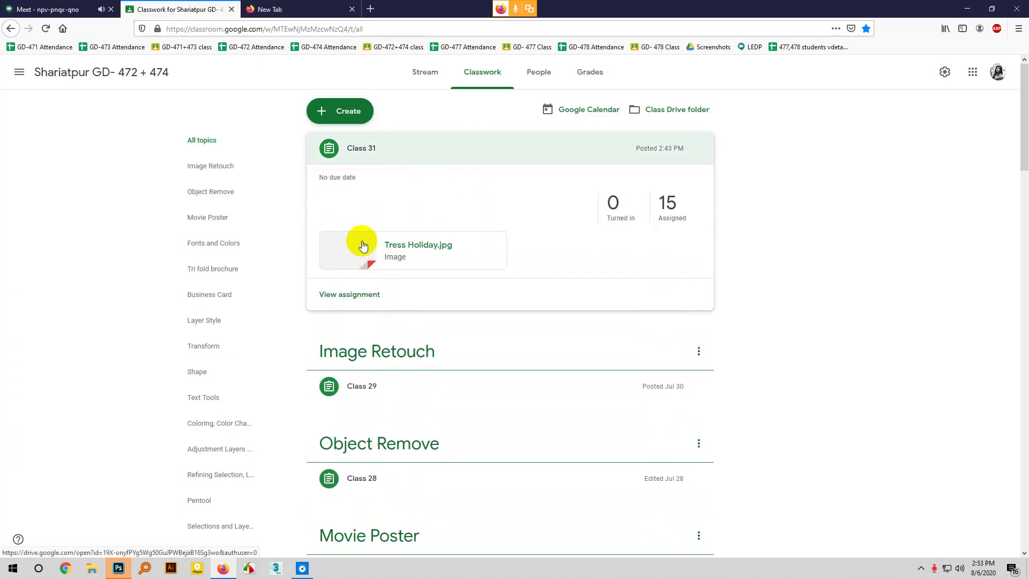
{"action": "left_click", "coordinate": [362, 242]}
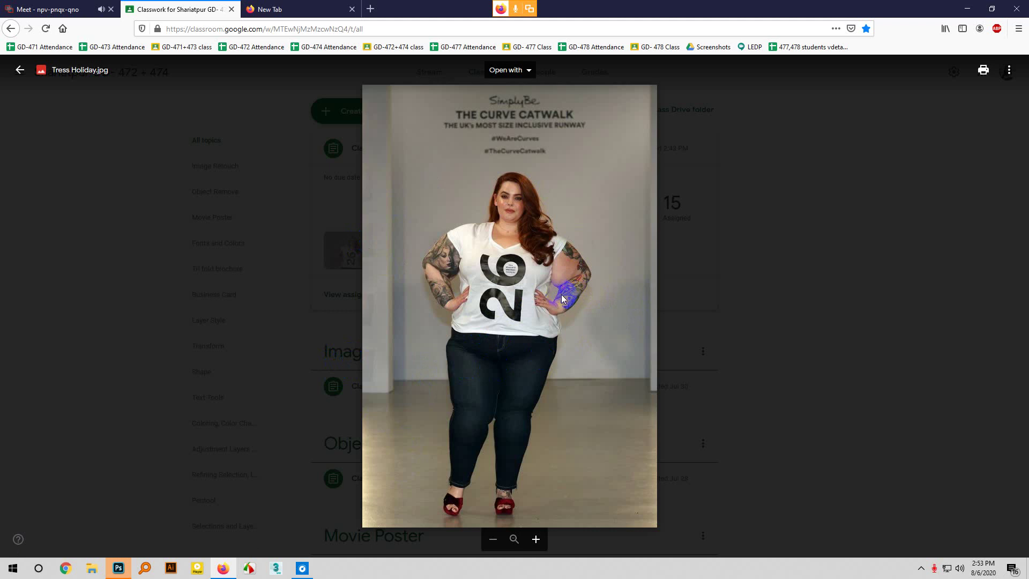
{"action": "left_click", "coordinate": [535, 313]}
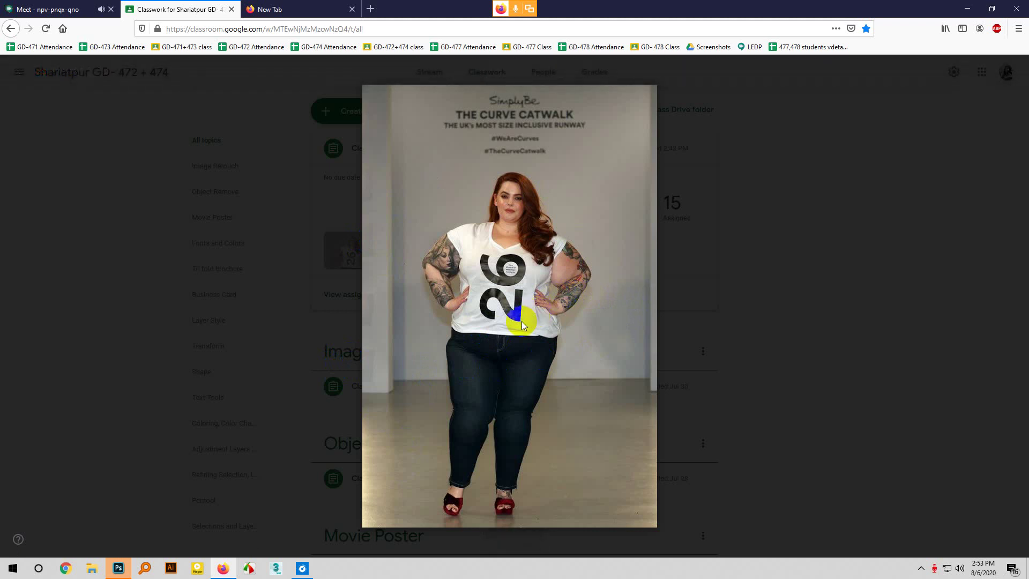
{"action": "left_click", "coordinate": [437, 260]}
Return to the meeting and stop presenting the screen
{"action": "left_click", "coordinate": [48, 9]}
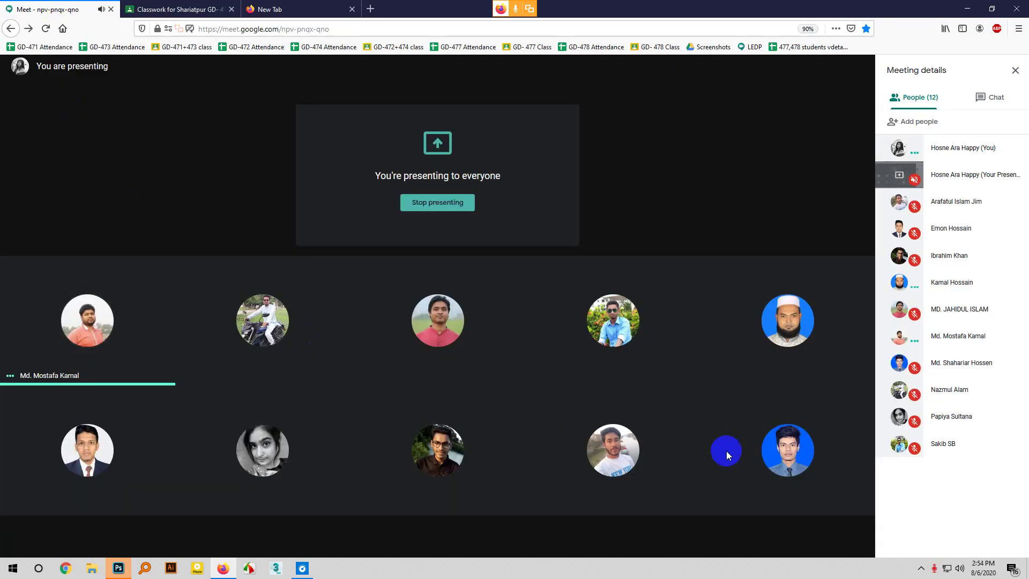
{"action": "left_click", "coordinate": [438, 202]}
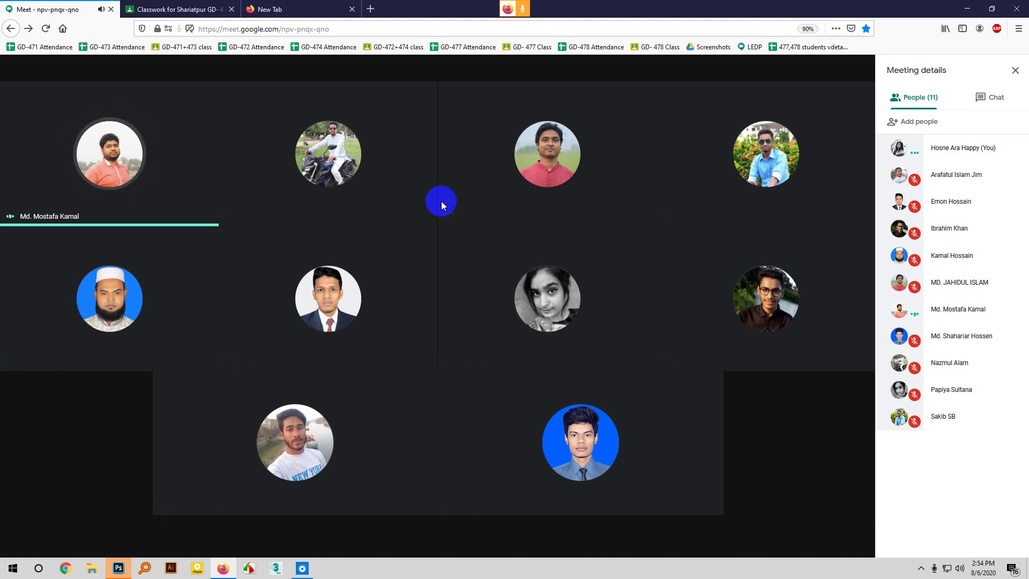
{"action": "left_click", "coordinate": [920, 570]}
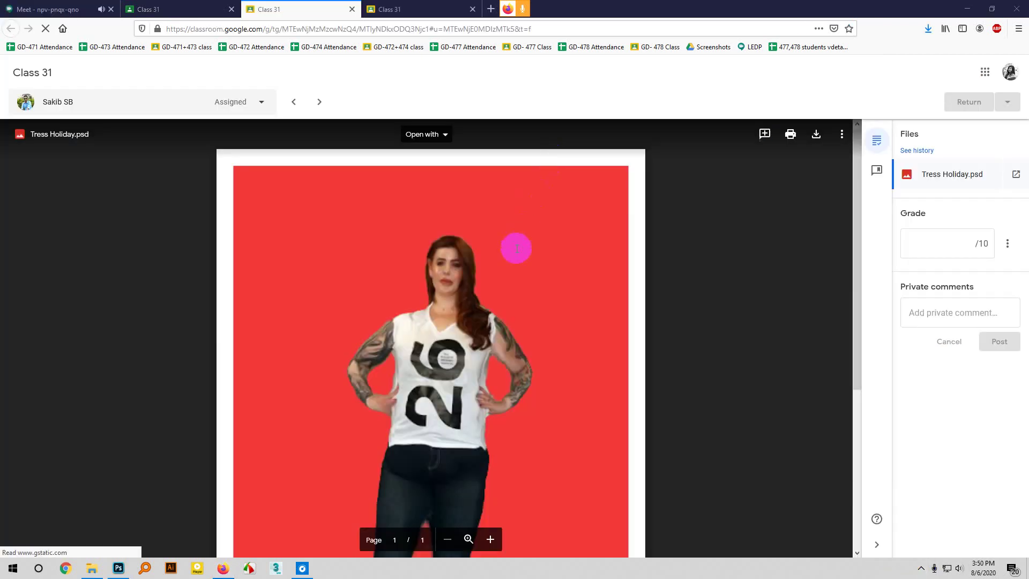
Examine the students' submitted Tress Holiday.psd and Asiffff.psd images for Class 31
{"action": "scroll", "coordinate": [513, 252], "scroll_direction": "down", "scroll_amount": 2}
{"action": "scroll", "coordinate": [514, 252], "scroll_direction": "up", "scroll_amount": 3}
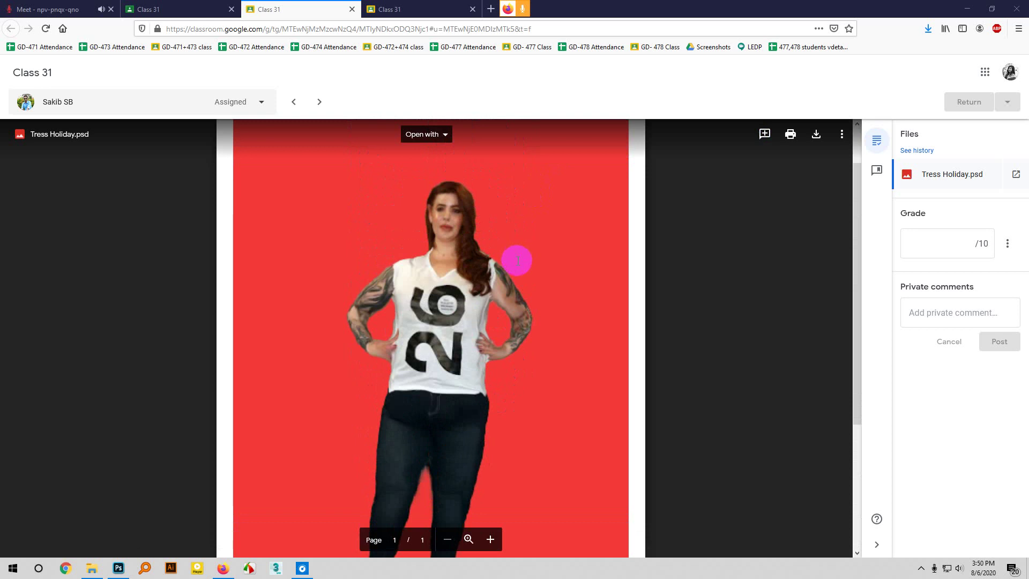
{"action": "left_click", "coordinate": [22, 4]}
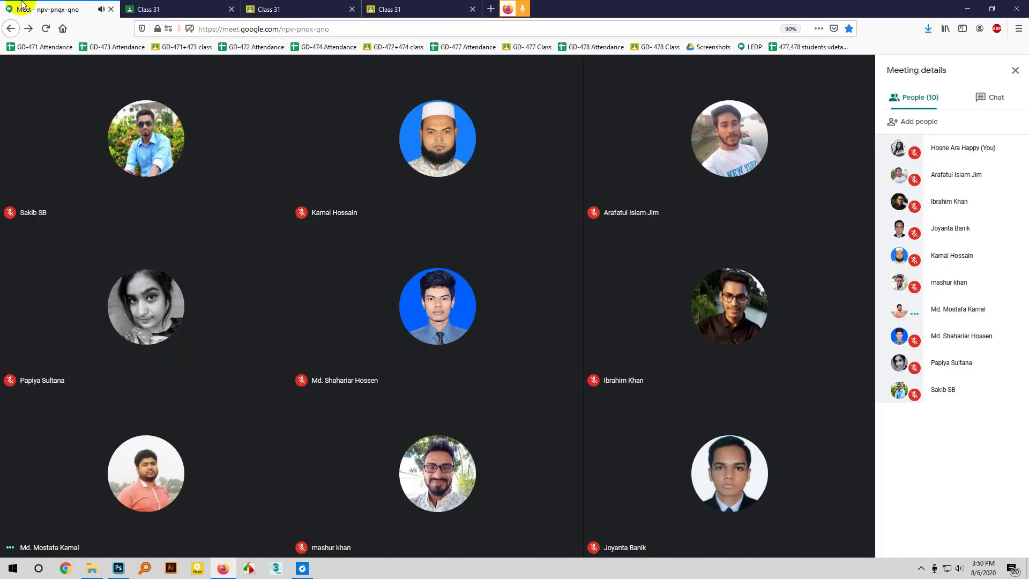
{"action": "left_click", "coordinate": [429, 9]}
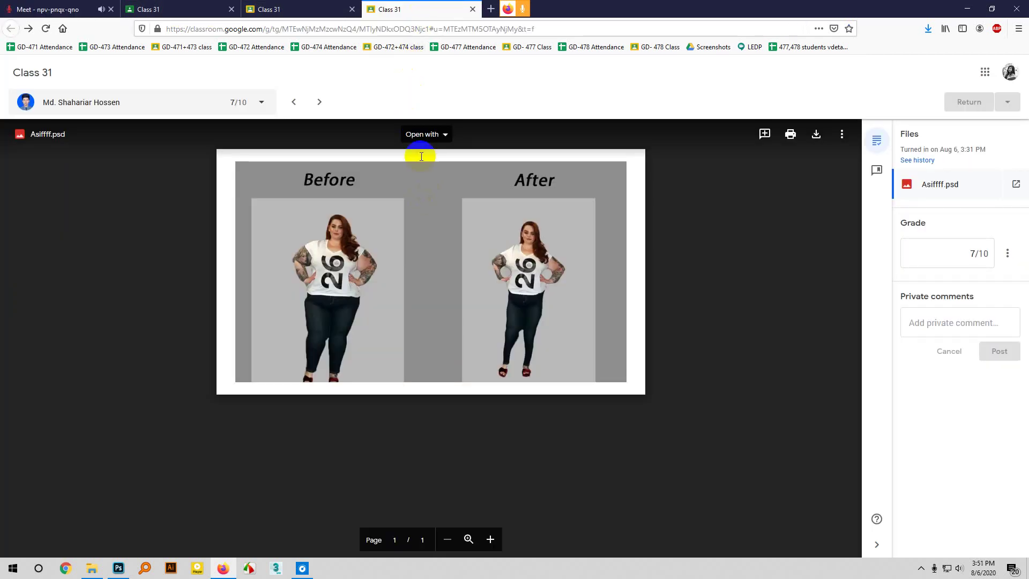
{"action": "left_click", "coordinate": [322, 9]}
Turn on the microphone in the meeting and close the already graded Asiffff.psd submission page
{"action": "left_click", "coordinate": [115, 4]}
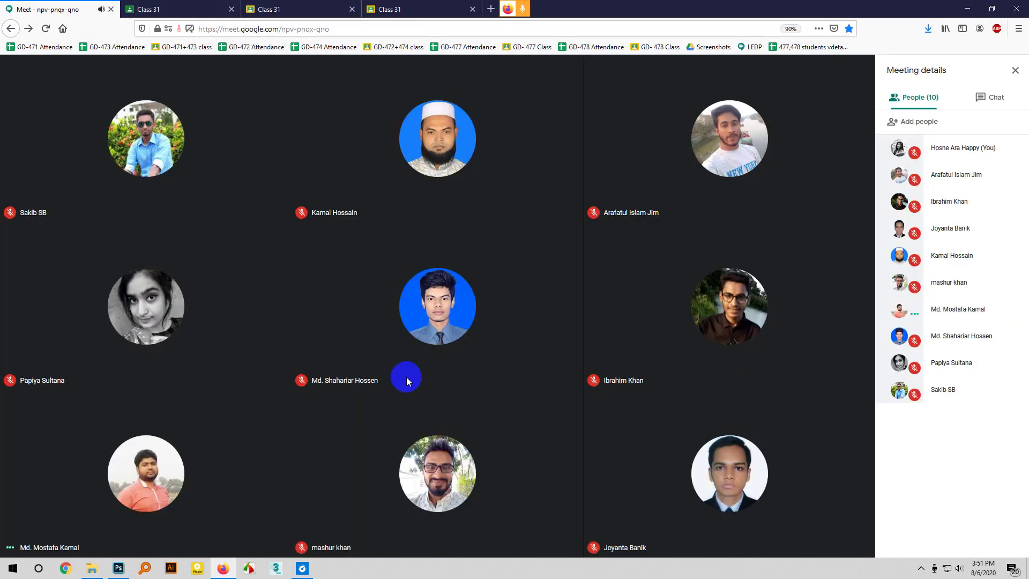
{"action": "left_click", "coordinate": [403, 538]}
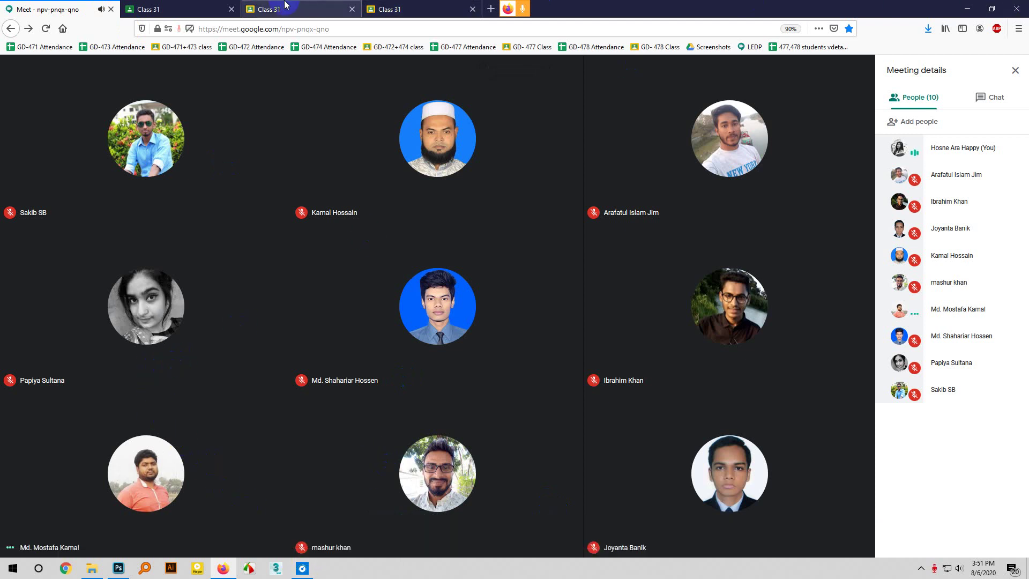
{"action": "left_click", "coordinate": [286, 7]}
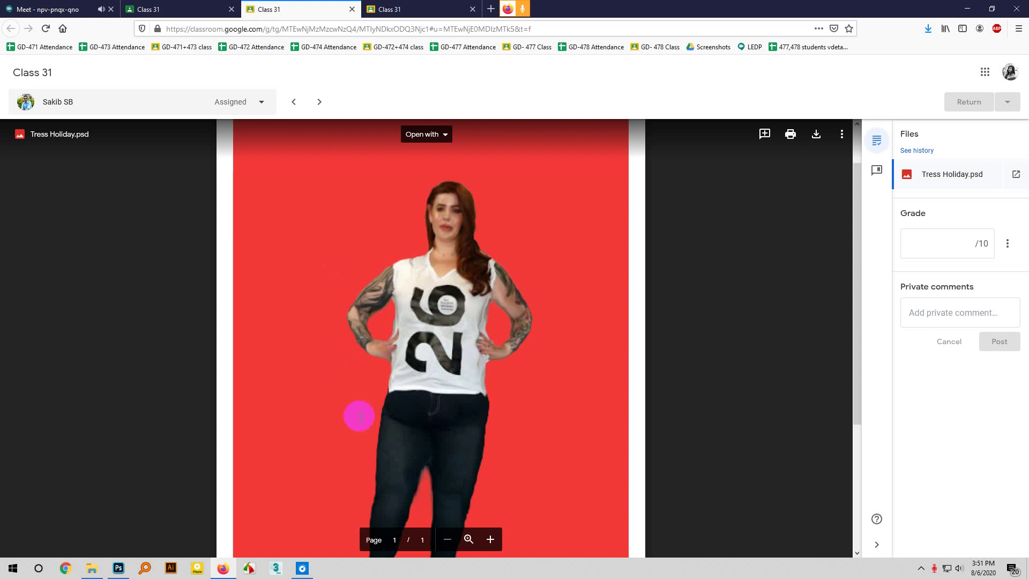
{"action": "left_click", "coordinate": [474, 10]}
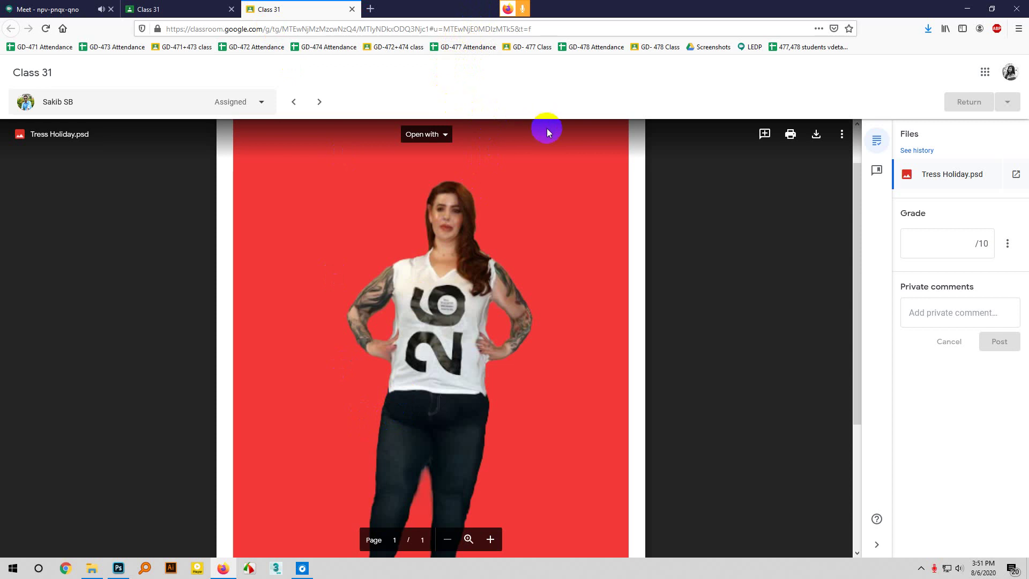
Go back to the meeting and raise the sound volume to hear the student
{"action": "left_click", "coordinate": [57, 8]}
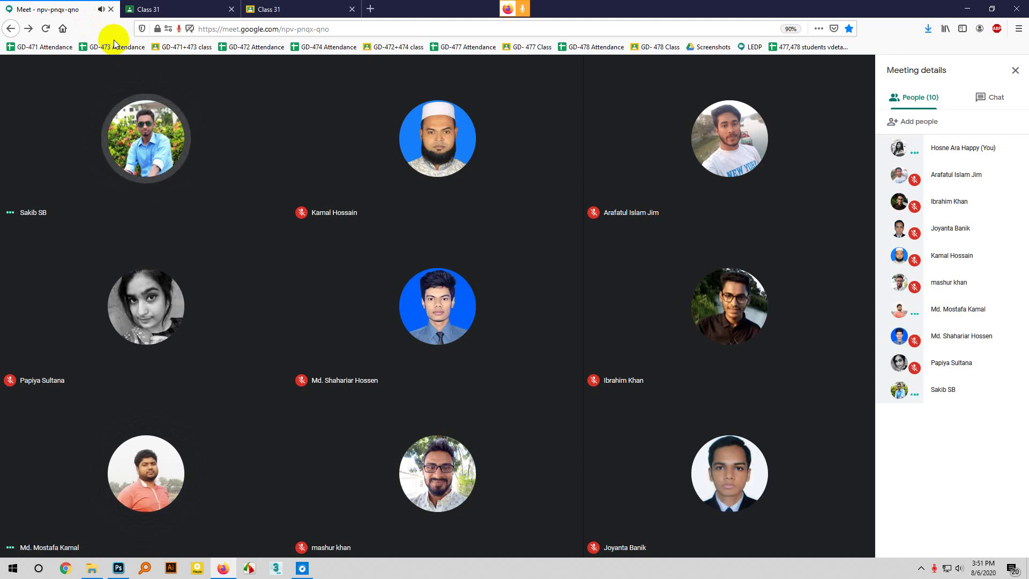
{"action": "key", "text": "XF86AudioRaiseVolume"}
{"action": "key", "text": "XF86AudioRaiseVolume"}
{"action": "key", "text": "XF86AudioRaiseVolume"}
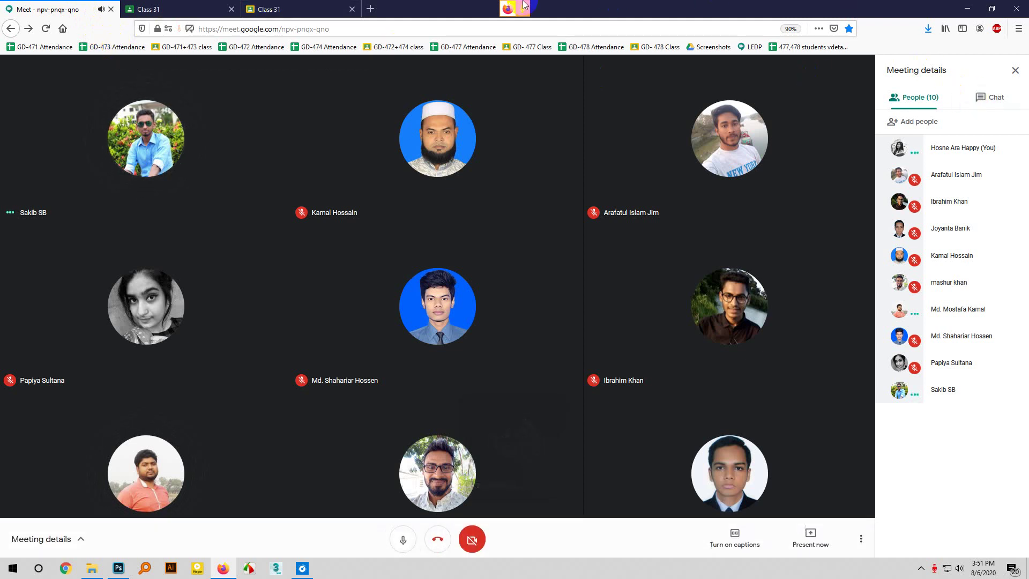
Review the Tress Holiday.psd submission from head to feet, grade it 7 out of 10 and return it to the student
{"action": "left_click", "coordinate": [268, 8]}
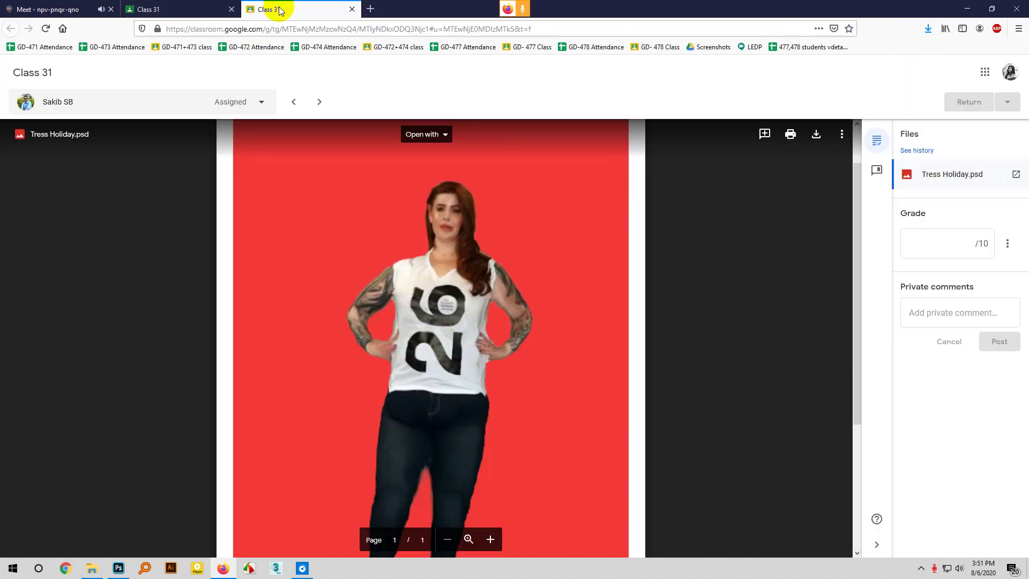
{"action": "scroll", "coordinate": [451, 423], "scroll_direction": "down", "scroll_amount": 5}
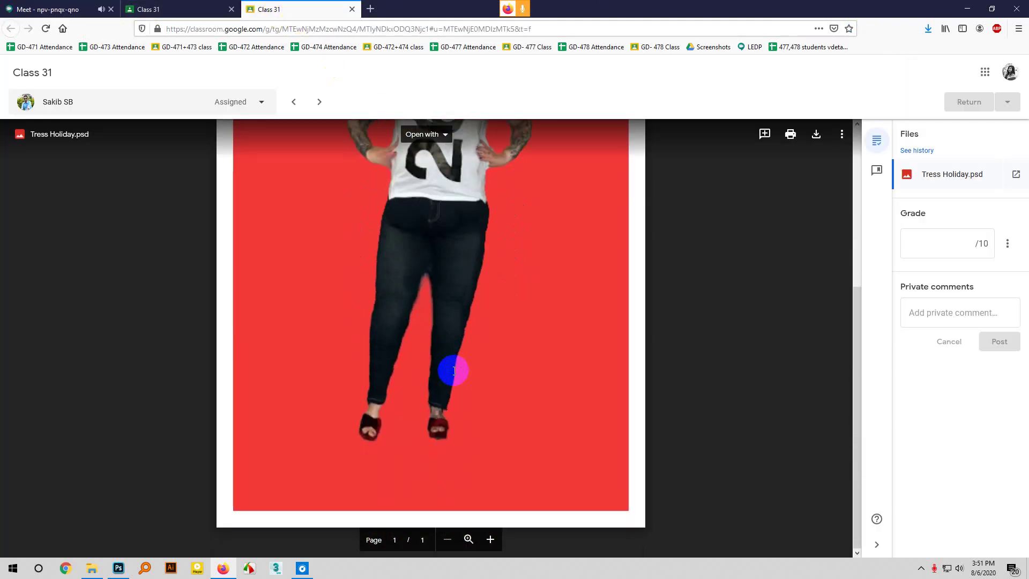
{"action": "scroll", "coordinate": [447, 397], "scroll_direction": "up", "scroll_amount": 4}
{"action": "scroll", "coordinate": [447, 398], "scroll_direction": "up", "scroll_amount": 4}
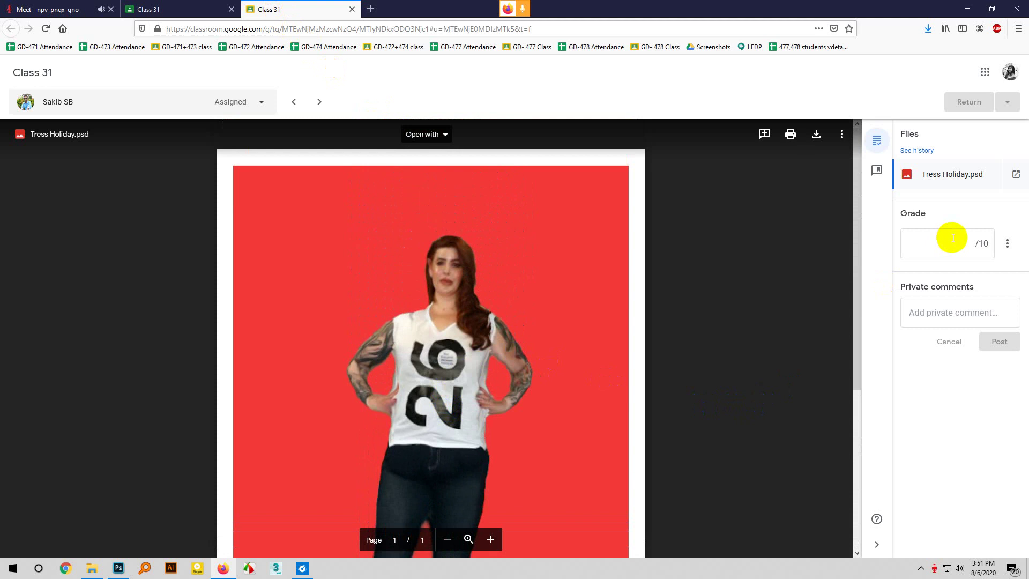
{"action": "left_click", "coordinate": [963, 242]}
{"action": "scroll", "coordinate": [718, 241], "scroll_direction": "down", "scroll_amount": 3}
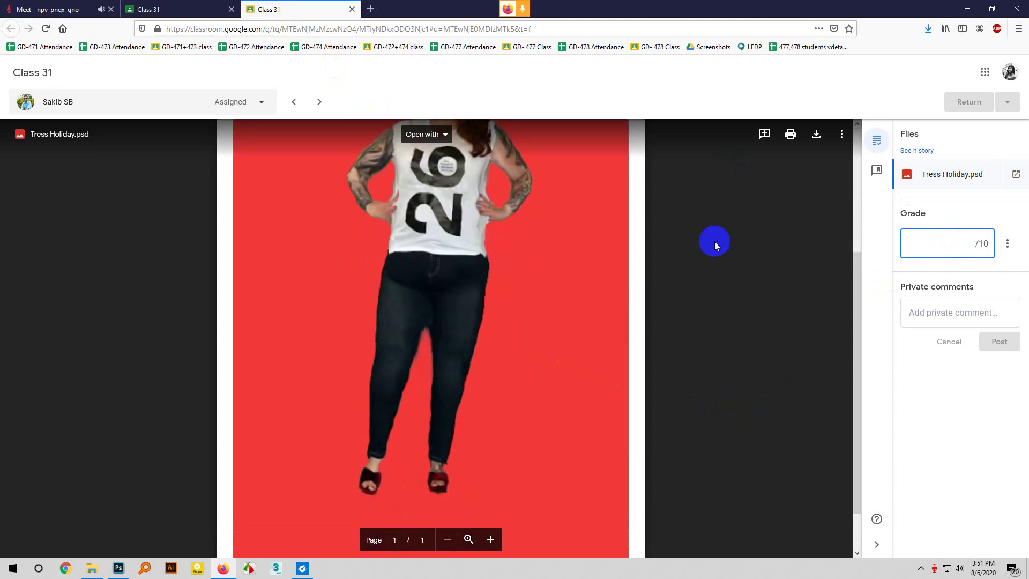
{"action": "type", "text": "7"}
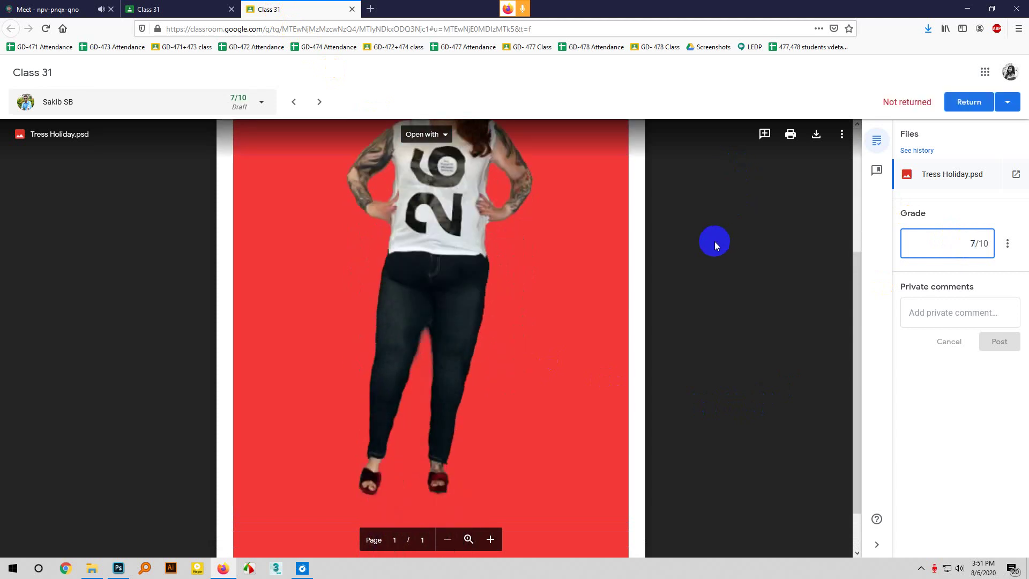
{"action": "left_click", "coordinate": [962, 102]}
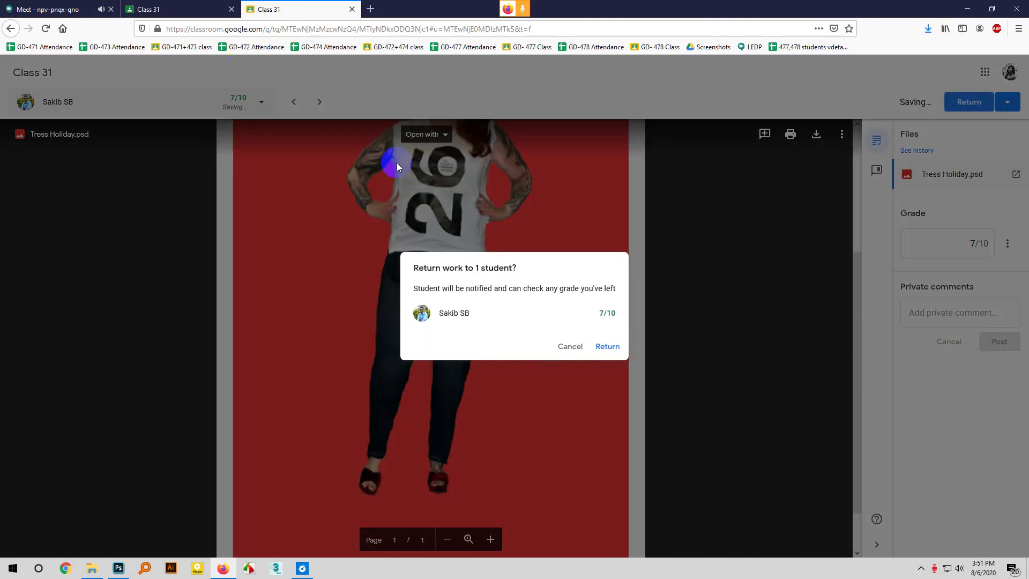
{"action": "left_click", "coordinate": [620, 345]}
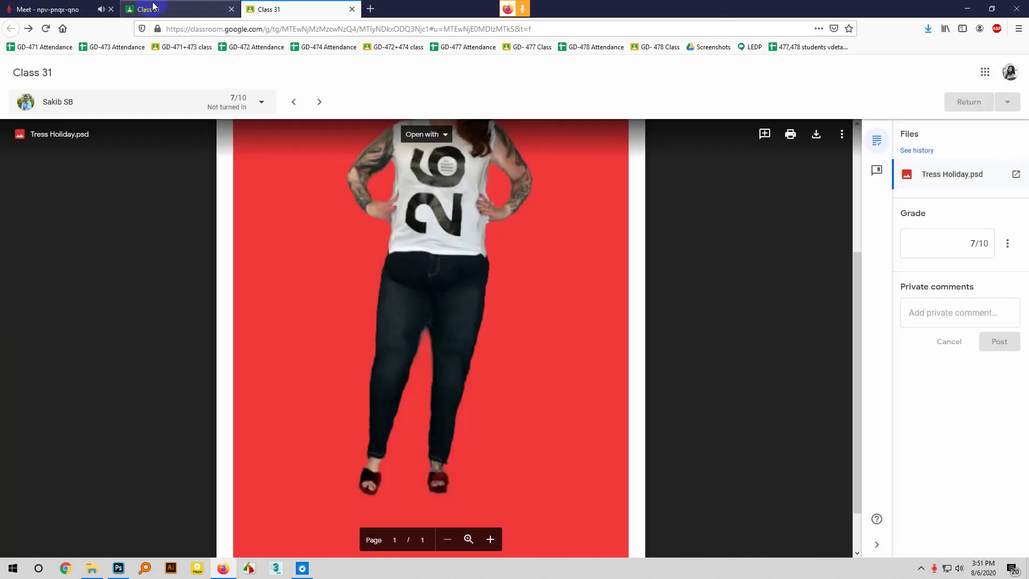
Close the graded submission and reload the Class 31 student work overview
{"action": "left_click", "coordinate": [145, 7]}
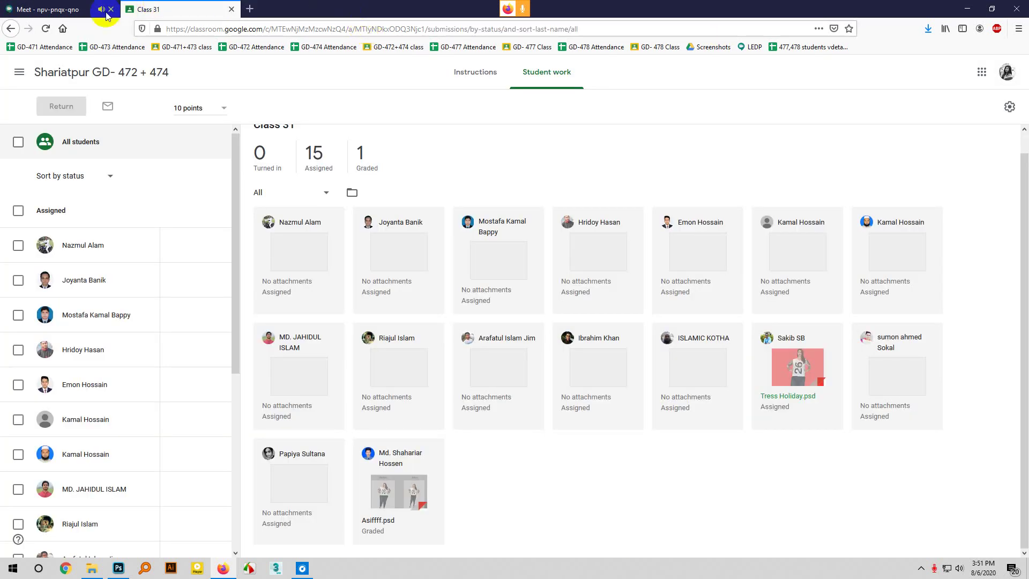
{"action": "left_click", "coordinate": [46, 28]}
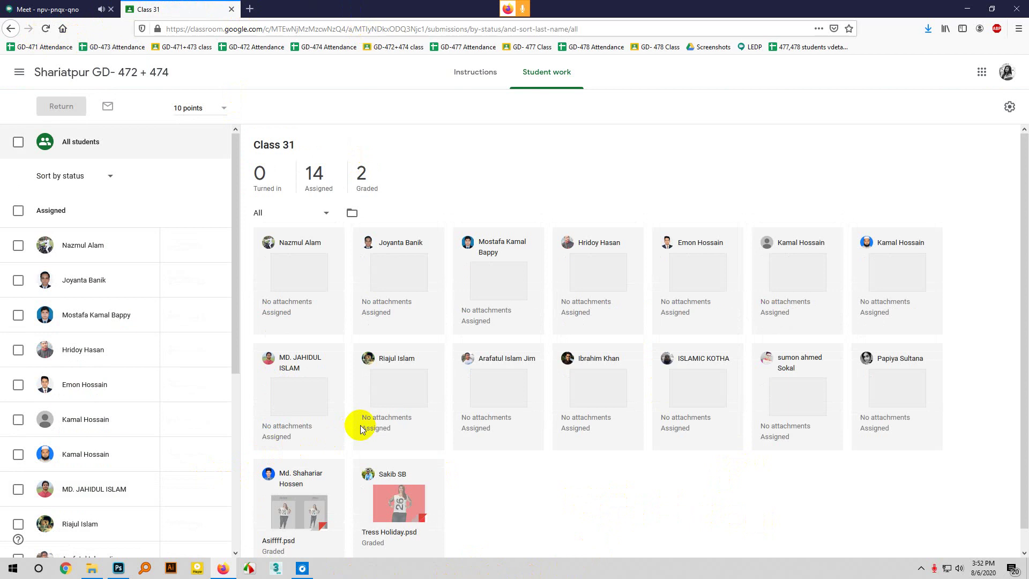
Return to the meeting, mute the microphone and admit the person waiting to join
{"action": "left_click", "coordinate": [51, 9]}
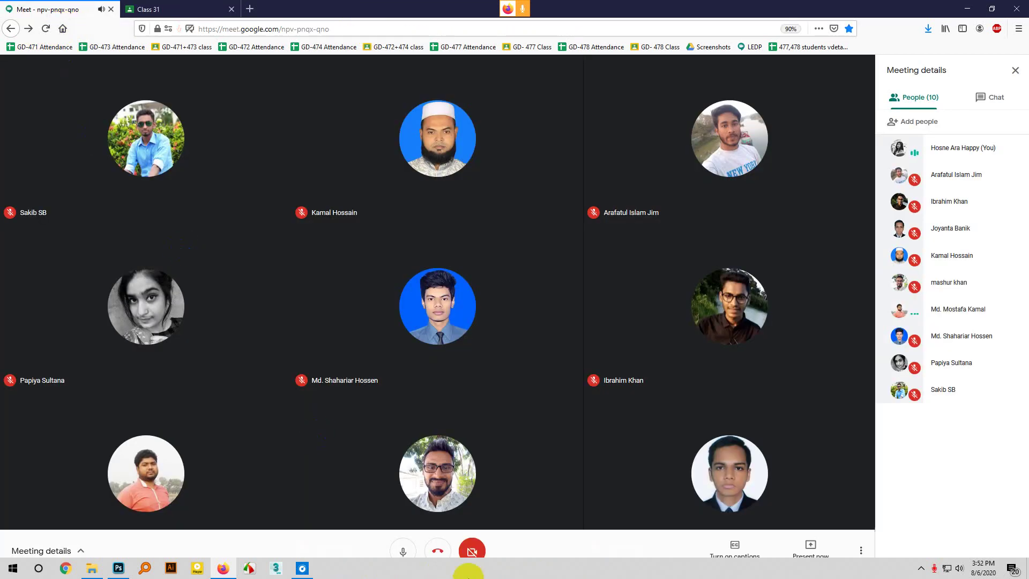
{"action": "left_click", "coordinate": [403, 539]}
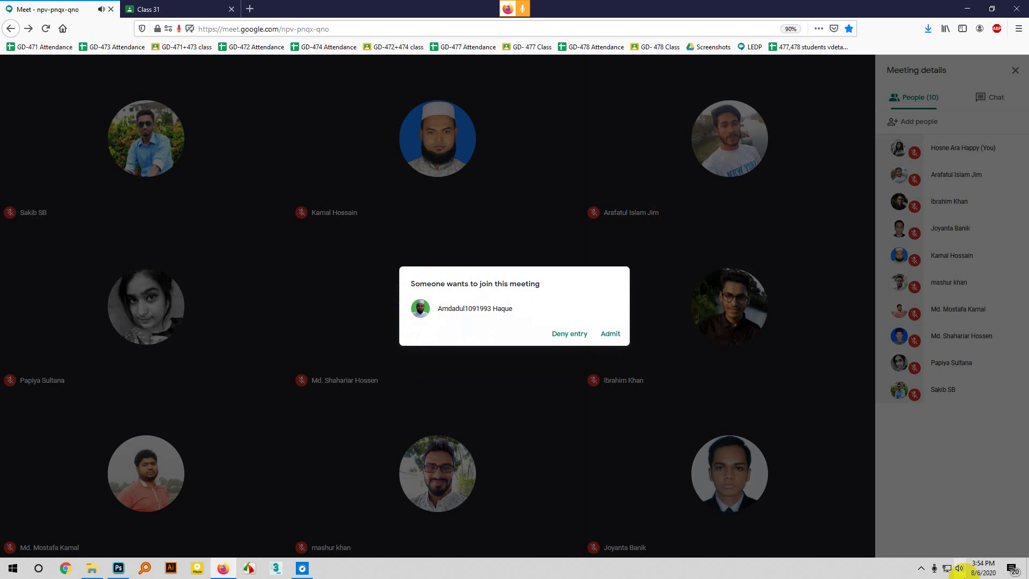
{"action": "left_click", "coordinate": [609, 335]}
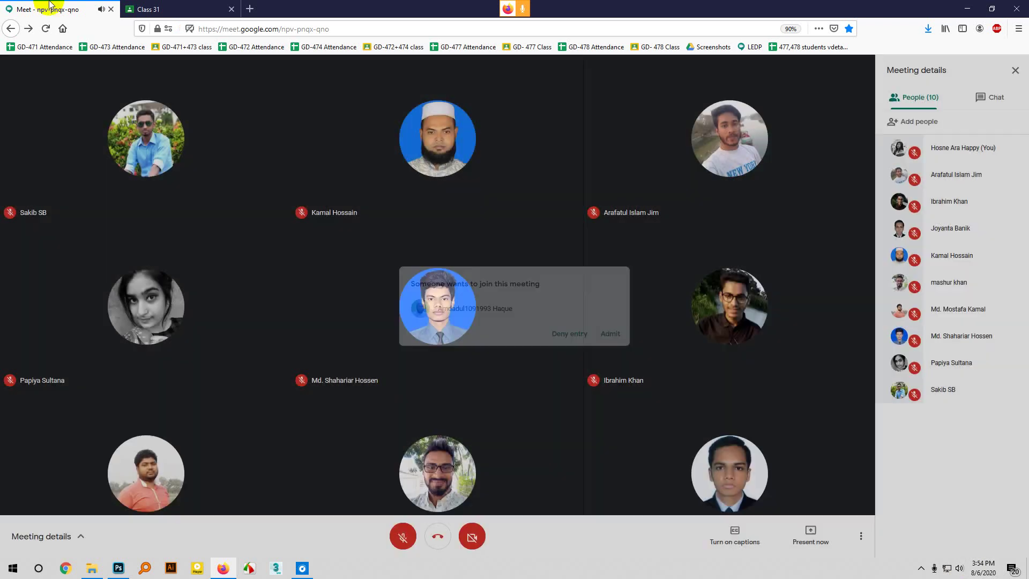
Refresh the Class 31 student work overview again and turn the microphone back on in the meeting
{"action": "left_click", "coordinate": [147, 9]}
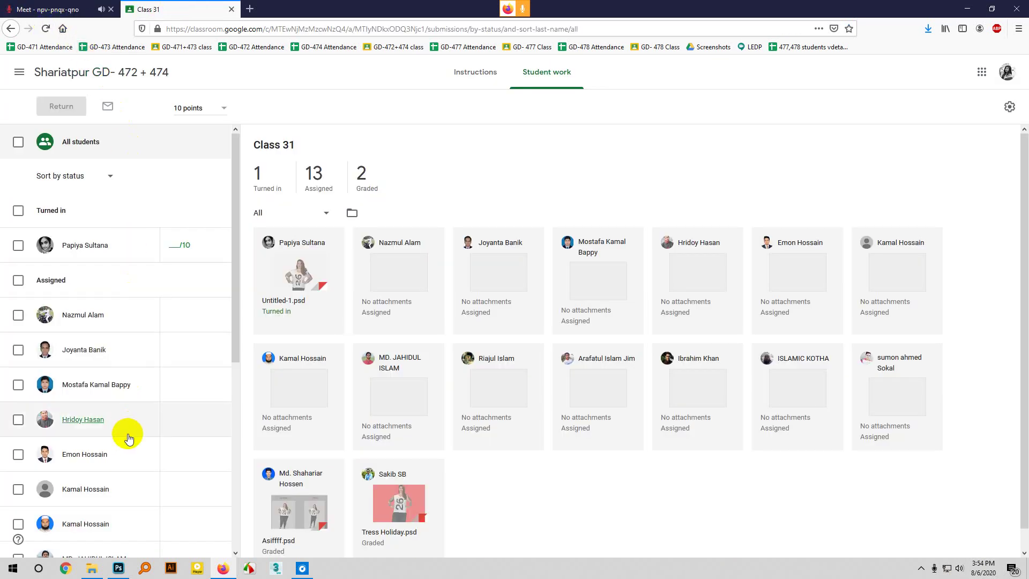
{"action": "left_click", "coordinate": [45, 27]}
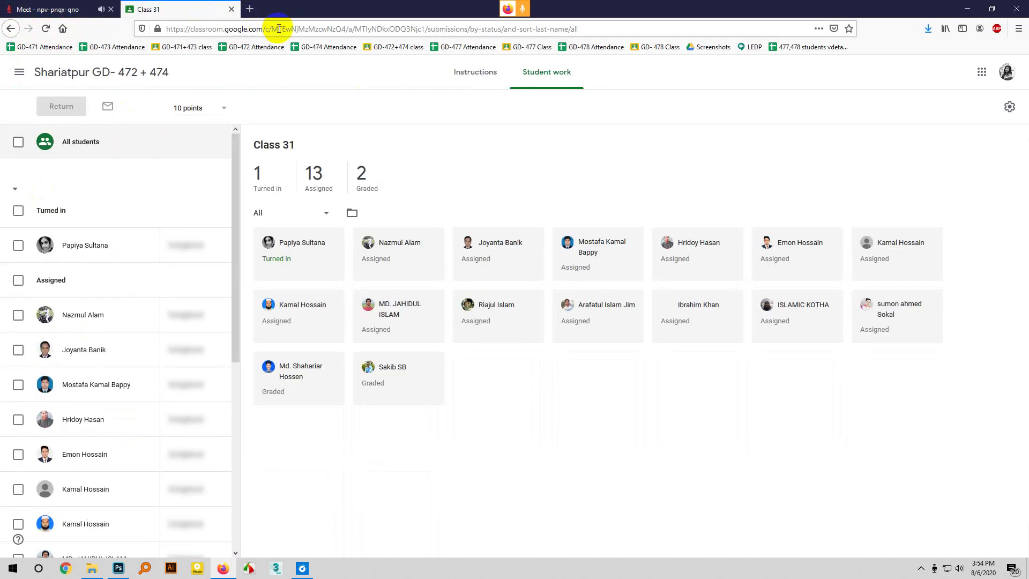
{"action": "left_click", "coordinate": [70, 9]}
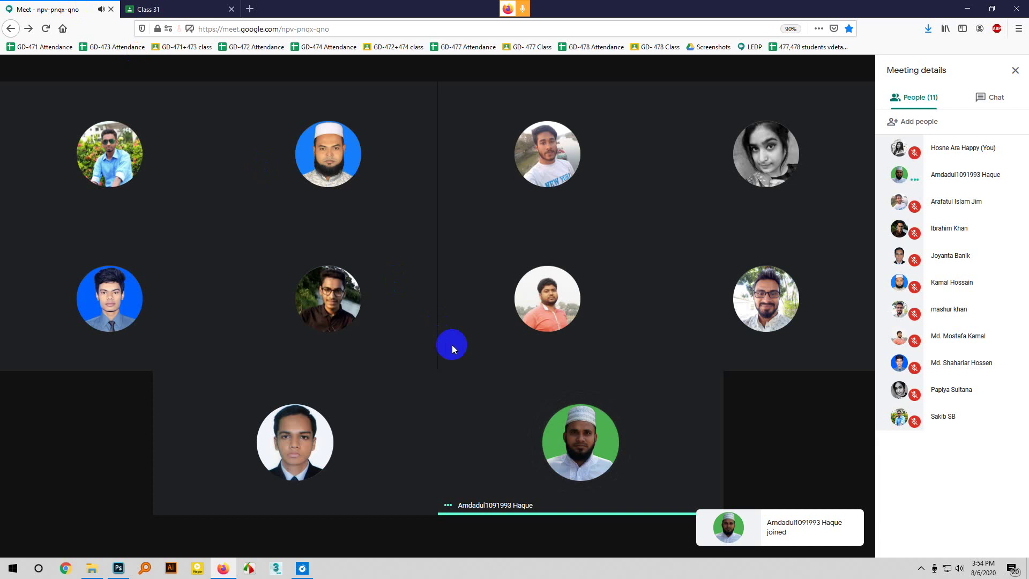
{"action": "left_click", "coordinate": [401, 535]}
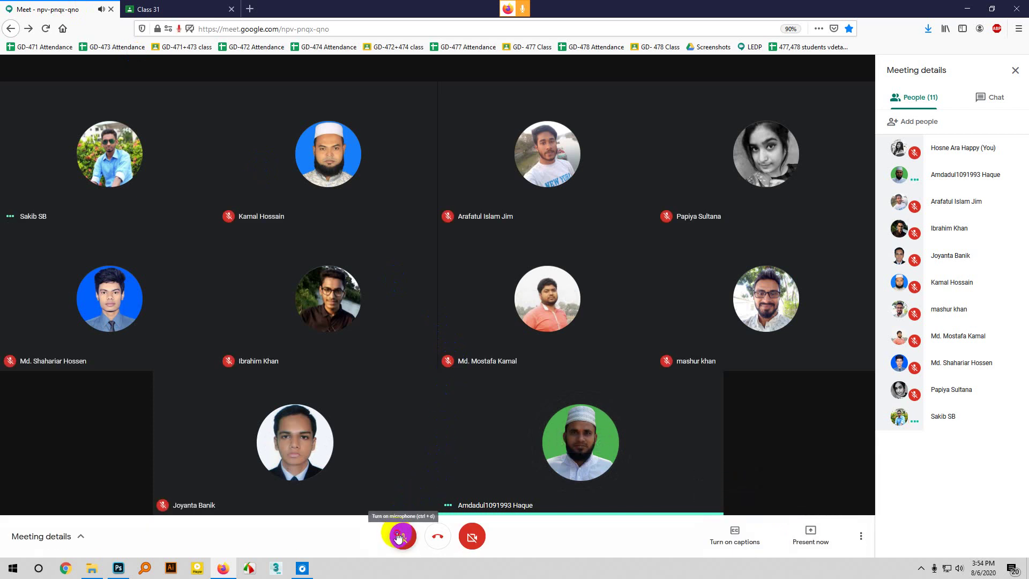
{"action": "left_click", "coordinate": [399, 536]}
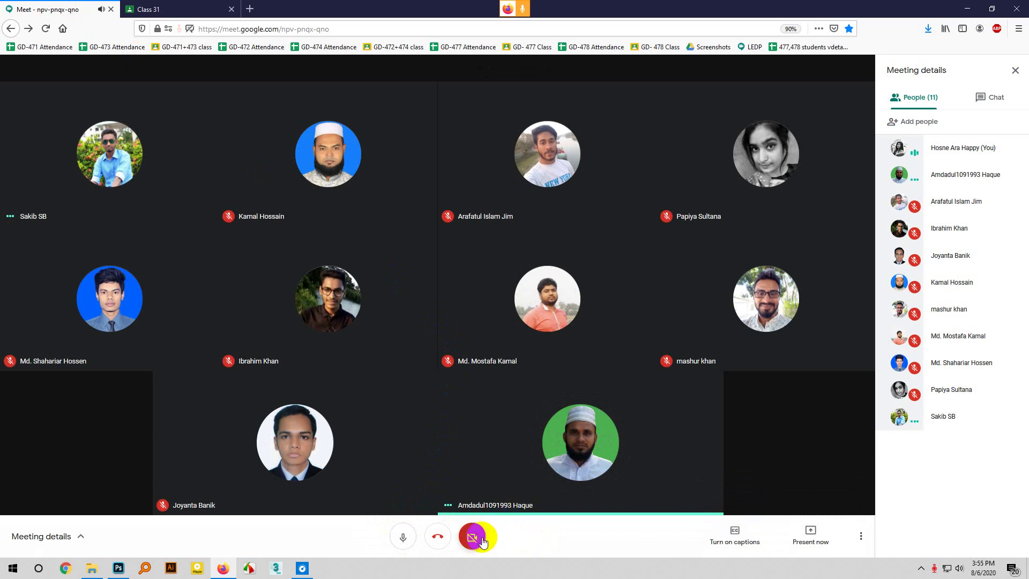
Open the turned-in Untitled-1.psd submission from the Class 31 student work and download it to open with Adobe Photoshop 2020
{"action": "left_click", "coordinate": [213, 6]}
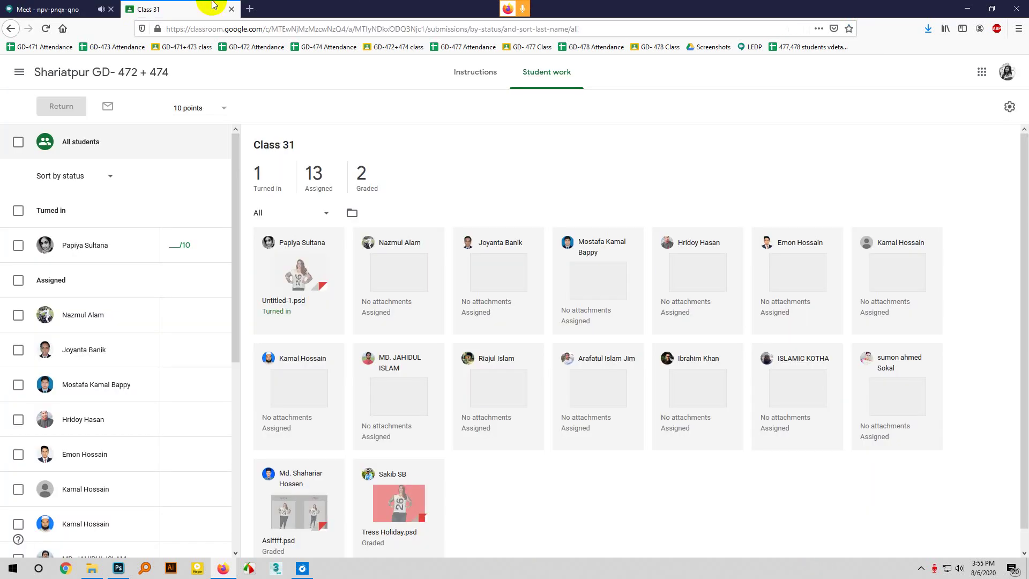
{"action": "left_click", "coordinate": [293, 295]}
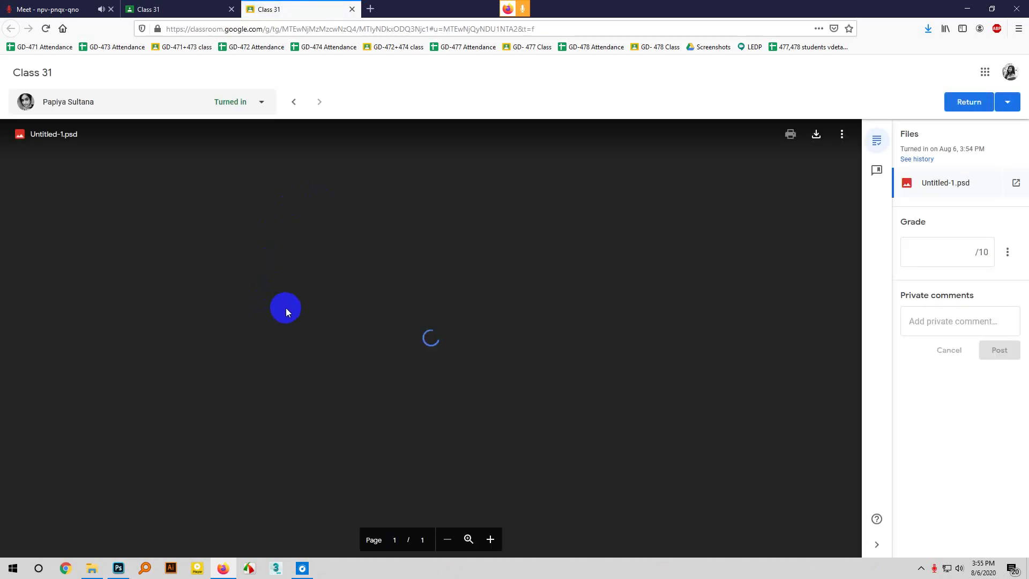
{"action": "scroll", "coordinate": [289, 307], "scroll_direction": "down", "scroll_amount": 5}
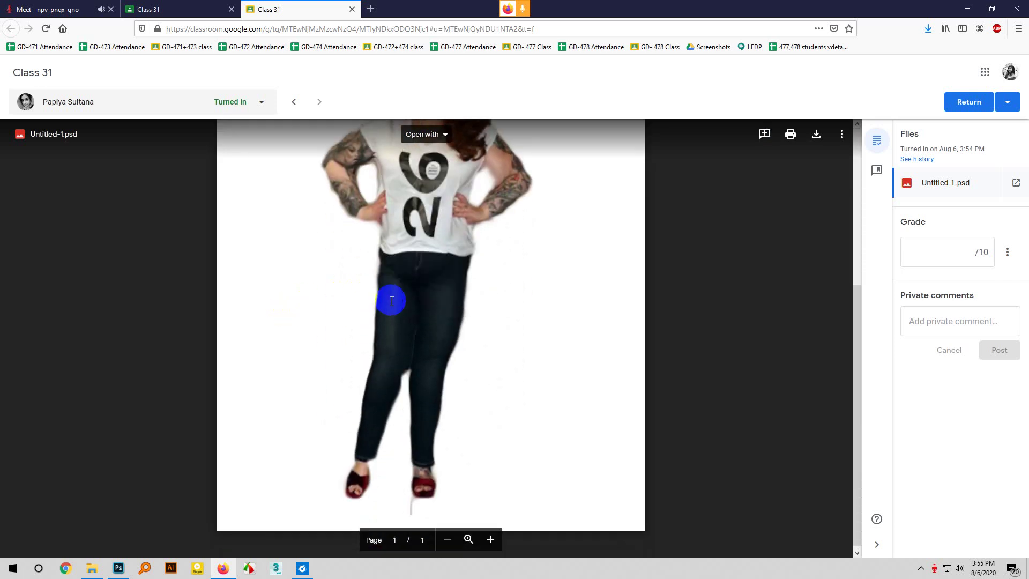
{"action": "scroll", "coordinate": [728, 317], "scroll_direction": "up", "scroll_amount": 3}
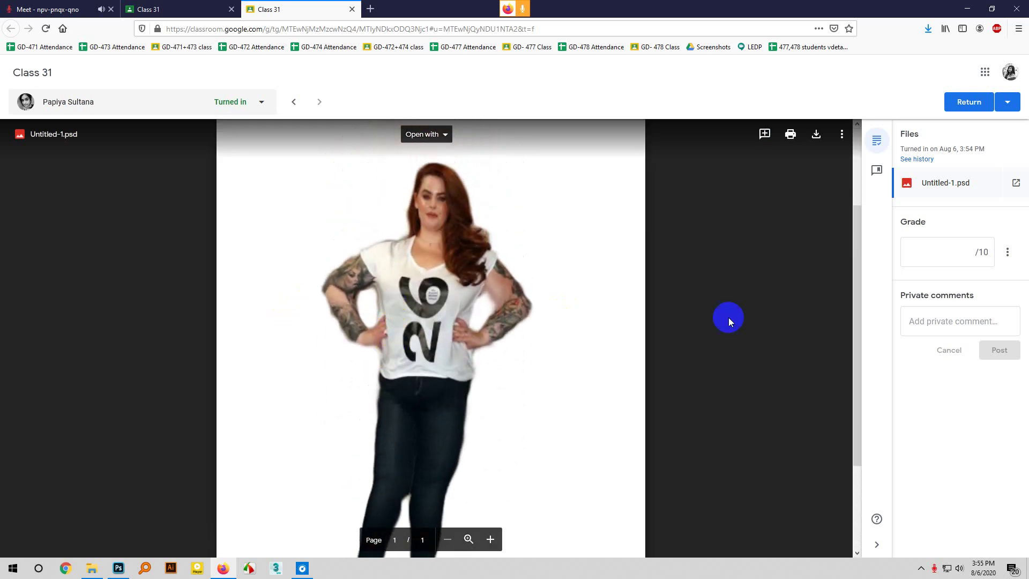
{"action": "left_click", "coordinate": [814, 135]}
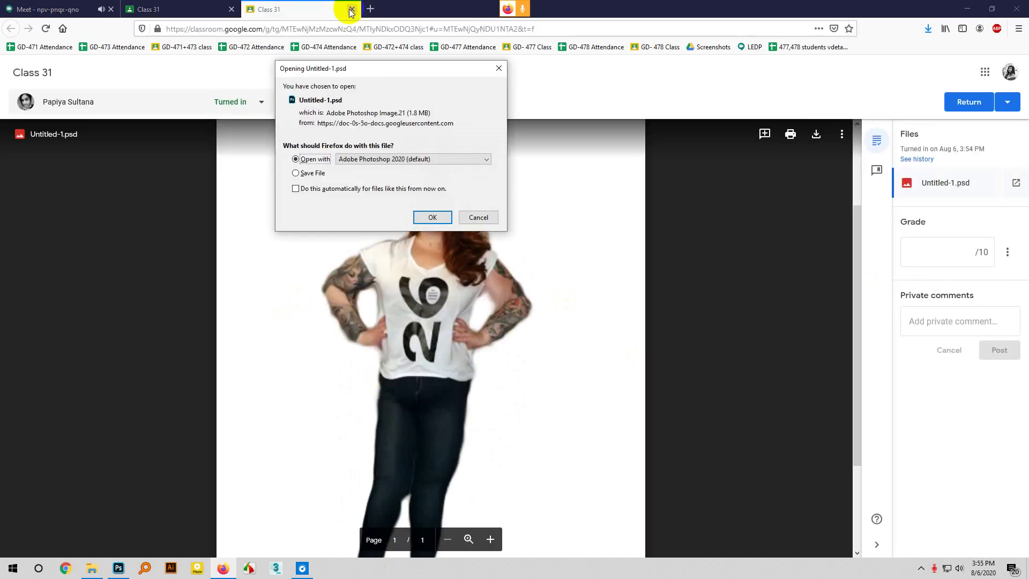
{"action": "left_click", "coordinate": [434, 217]}
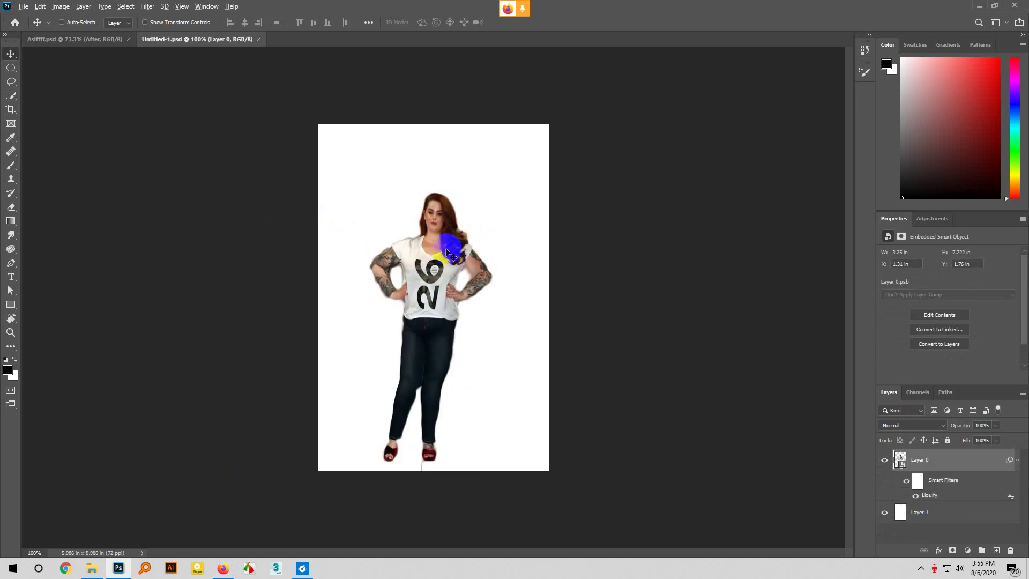
Examine the slimmed figure in Untitled-1.psd from the feet up to the hair, arms and waist, checking the retouched edges
{"action": "scroll", "coordinate": [460, 246], "scroll_direction": "up", "scroll_amount": 2}
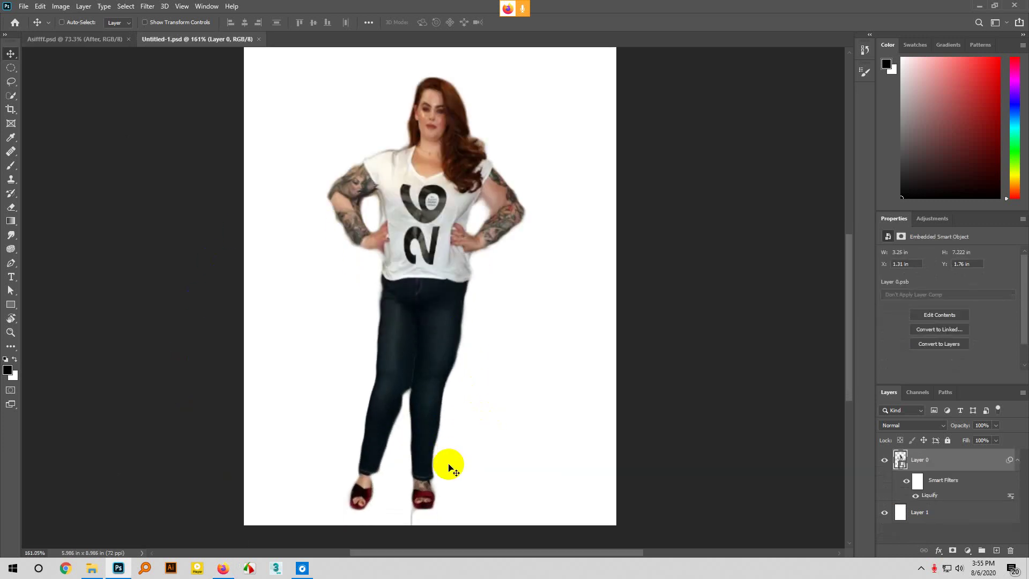
{"action": "scroll", "coordinate": [386, 477], "scroll_direction": "up", "scroll_amount": 3}
{"action": "scroll", "coordinate": [393, 480], "scroll_direction": "down", "scroll_amount": 4}
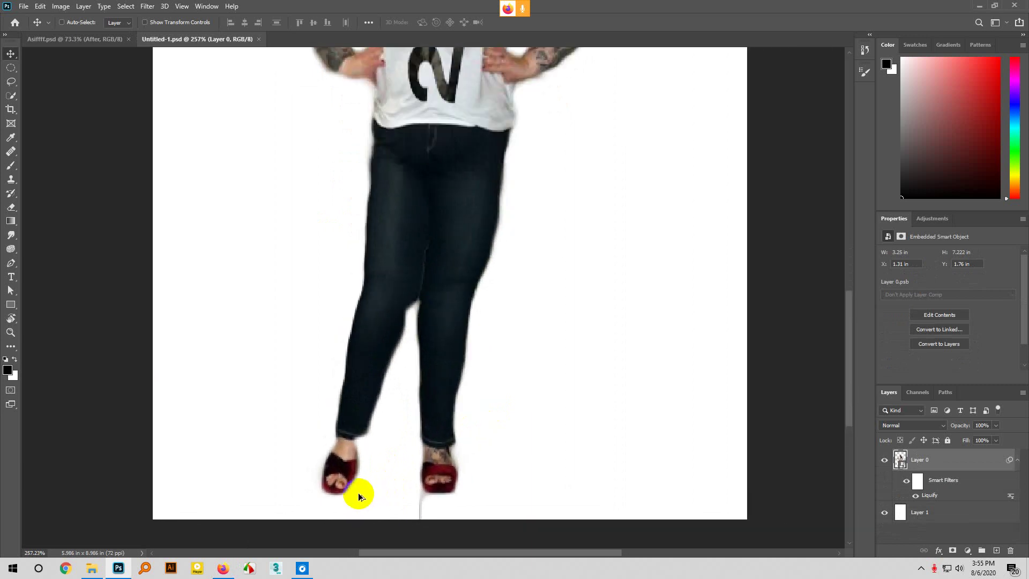
{"action": "scroll", "coordinate": [466, 112], "scroll_direction": "up", "scroll_amount": 3}
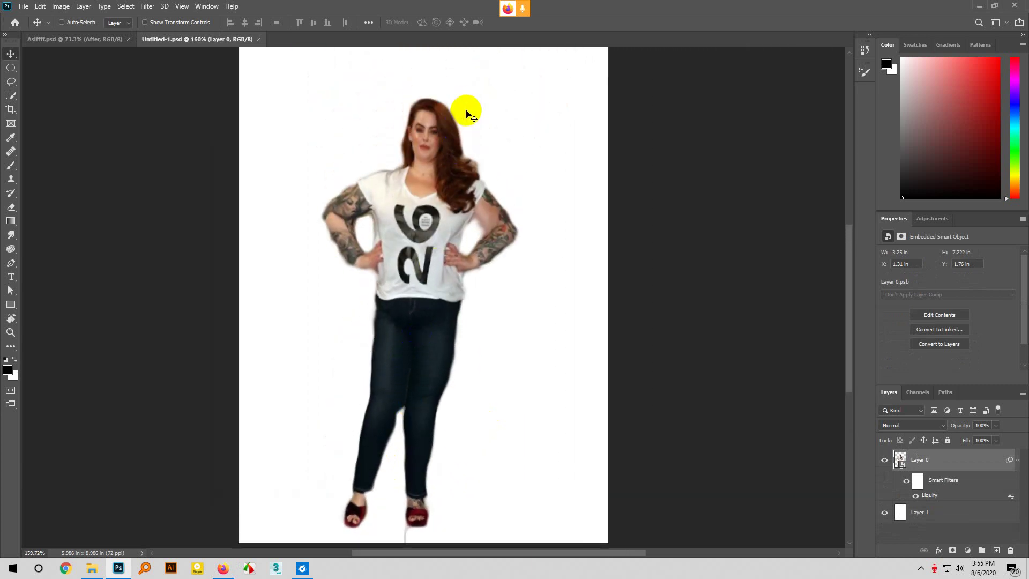
{"action": "scroll", "coordinate": [356, 264], "scroll_direction": "up", "scroll_amount": 1}
{"action": "scroll", "coordinate": [317, 285], "scroll_direction": "down", "scroll_amount": 2}
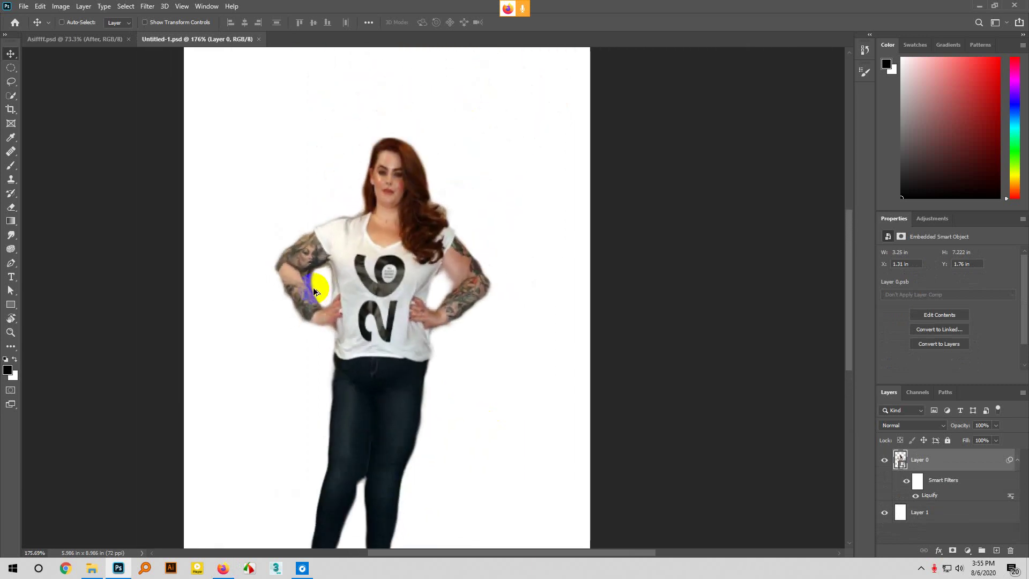
{"action": "scroll", "coordinate": [439, 311], "scroll_direction": "up", "scroll_amount": 1}
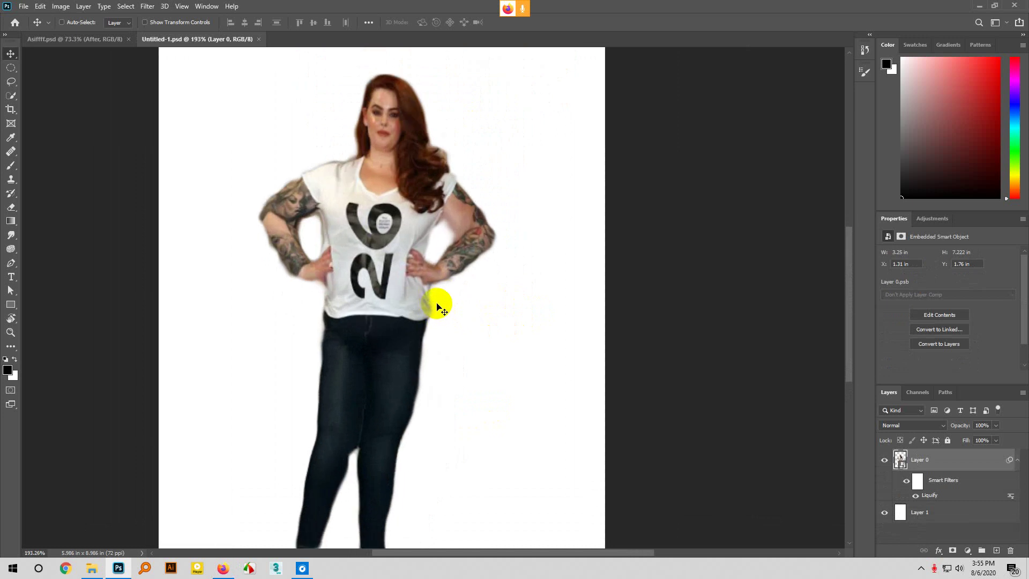
{"action": "scroll", "coordinate": [429, 308], "scroll_direction": "down", "scroll_amount": 1}
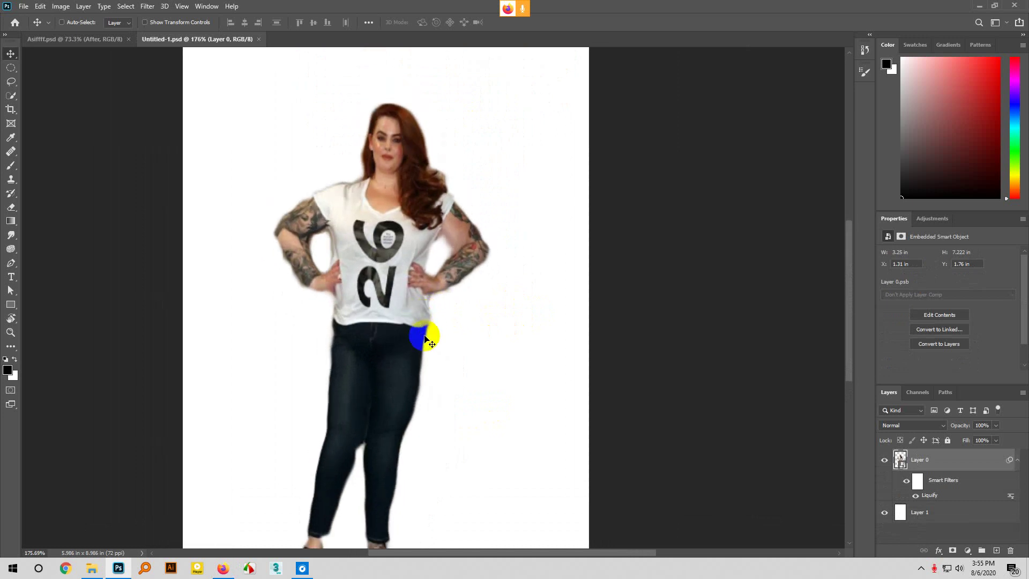
{"action": "key", "text": "shift+Up"}
{"action": "scroll", "coordinate": [426, 339], "scroll_direction": "down", "scroll_amount": 1}
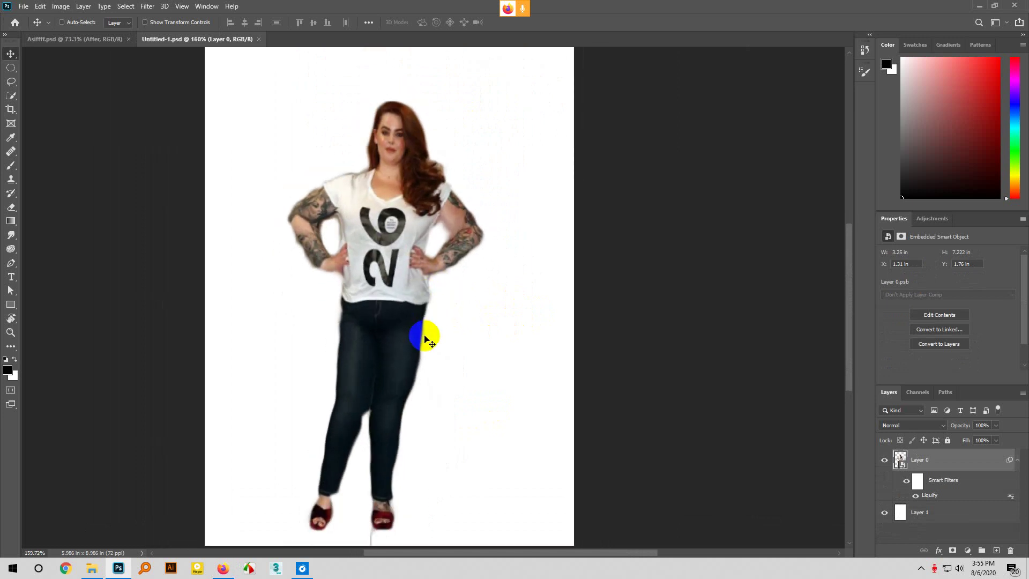
{"action": "scroll", "coordinate": [426, 339], "scroll_direction": "down", "scroll_amount": 1}
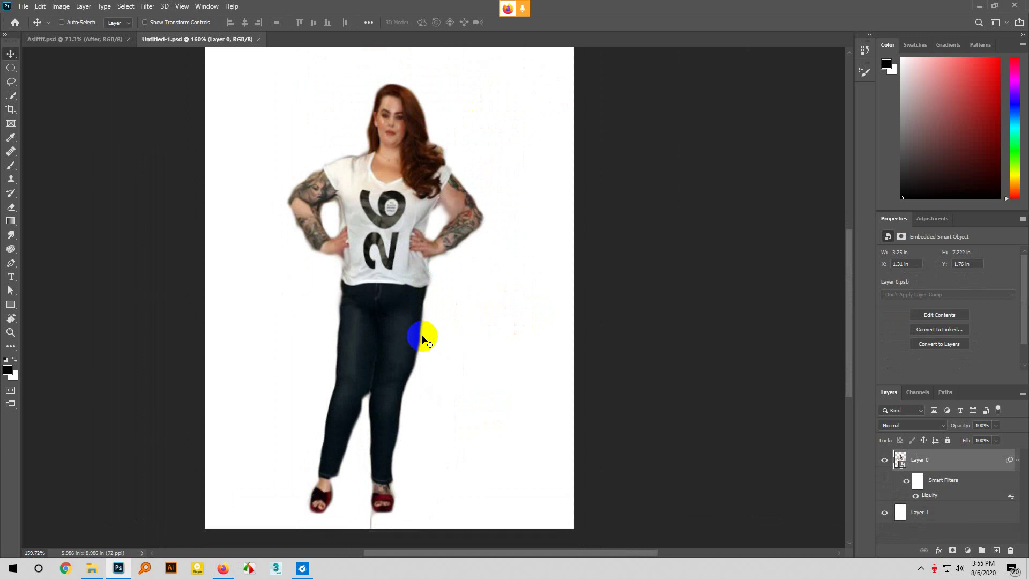
Switch to the Meet call in Firefox and present the entire screen to the class
{"action": "left_click", "coordinate": [219, 567]}
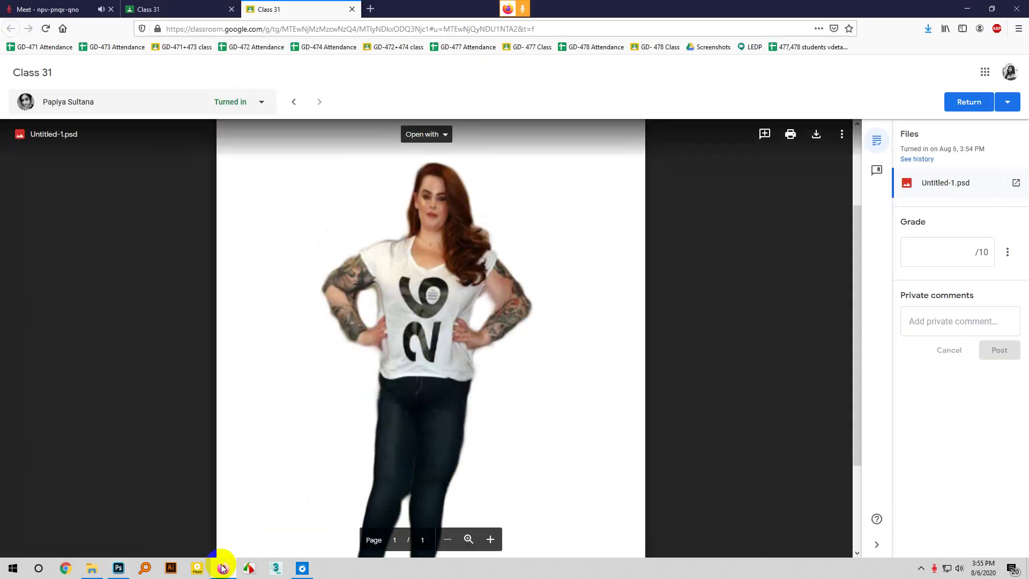
{"action": "left_click", "coordinate": [65, 6]}
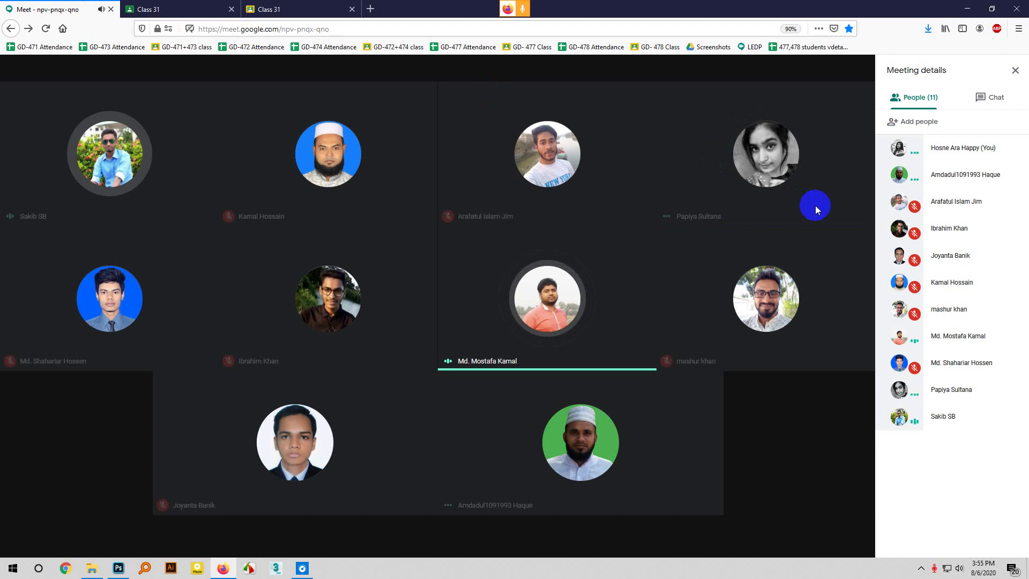
{"action": "left_click", "coordinate": [807, 536]}
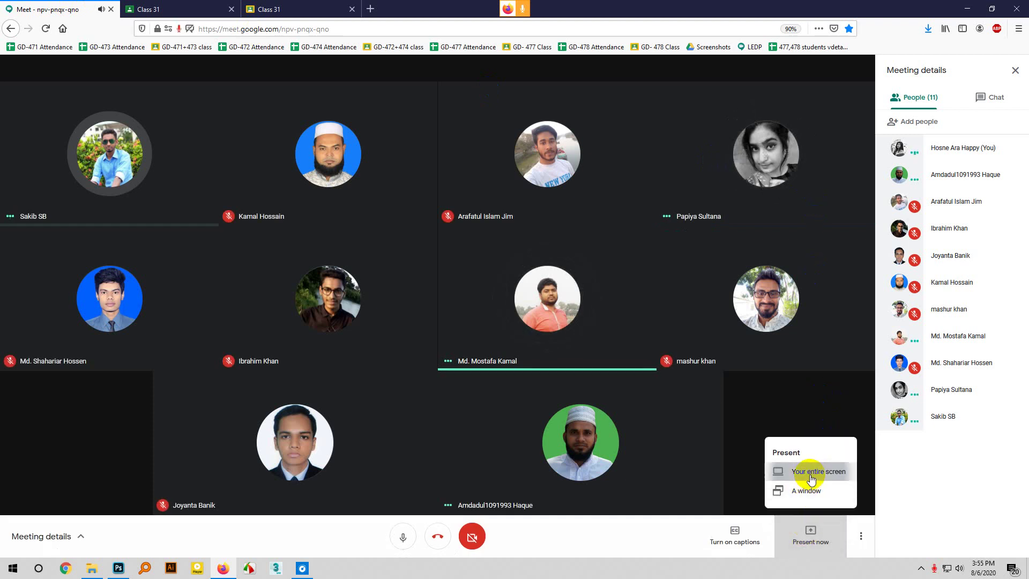
{"action": "left_click", "coordinate": [804, 472]}
{"action": "left_click", "coordinate": [308, 76]}
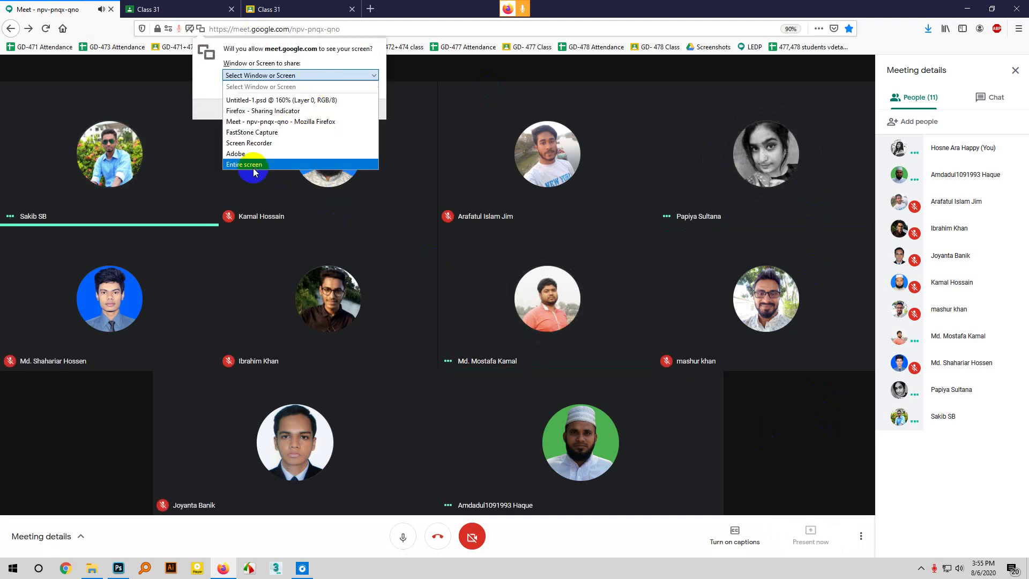
{"action": "left_click", "coordinate": [255, 168]}
{"action": "left_click", "coordinate": [244, 210]}
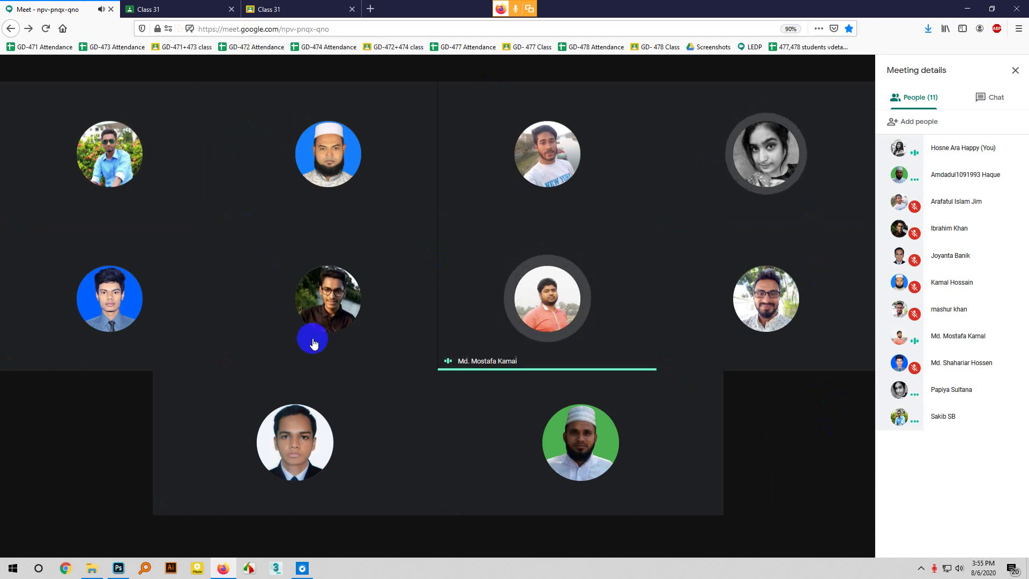
Show the class the whole figure of Untitled-1.psd in Photoshop, then return to the Meet call and stop presenting
{"action": "mouse_move", "coordinate": [118, 570]}
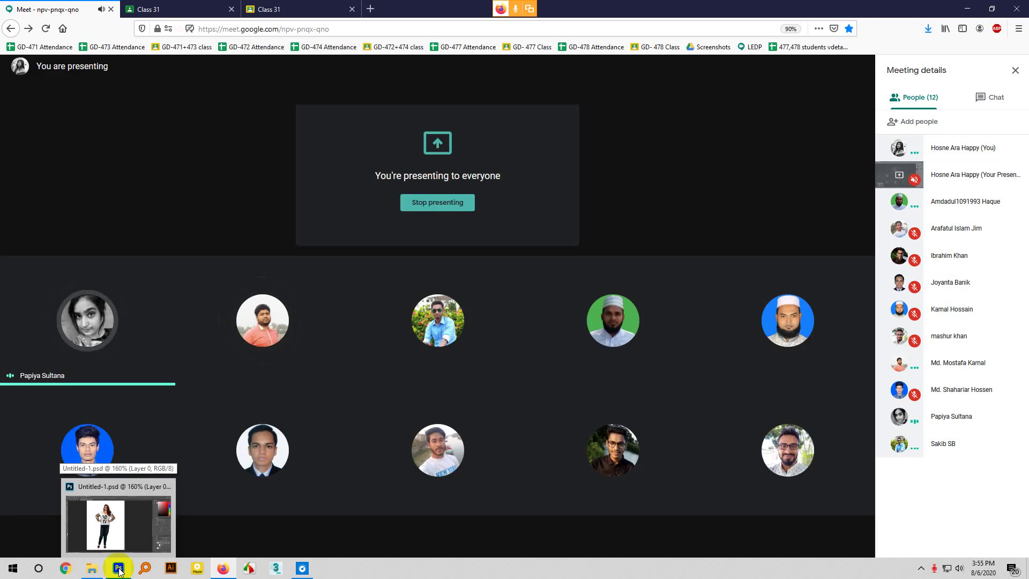
{"action": "left_click", "coordinate": [119, 570]}
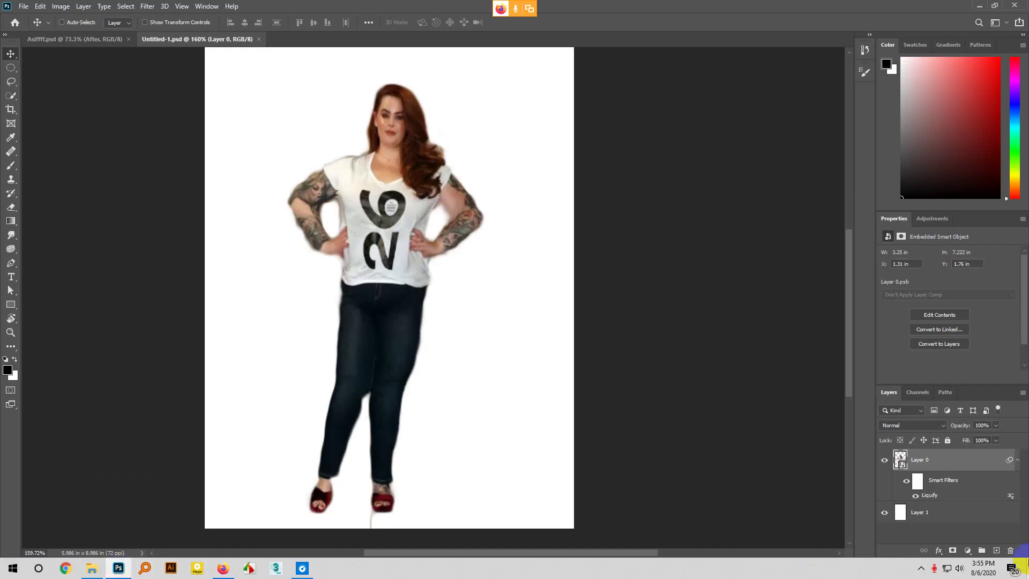
{"action": "scroll", "coordinate": [433, 448], "scroll_direction": "down", "scroll_amount": 2}
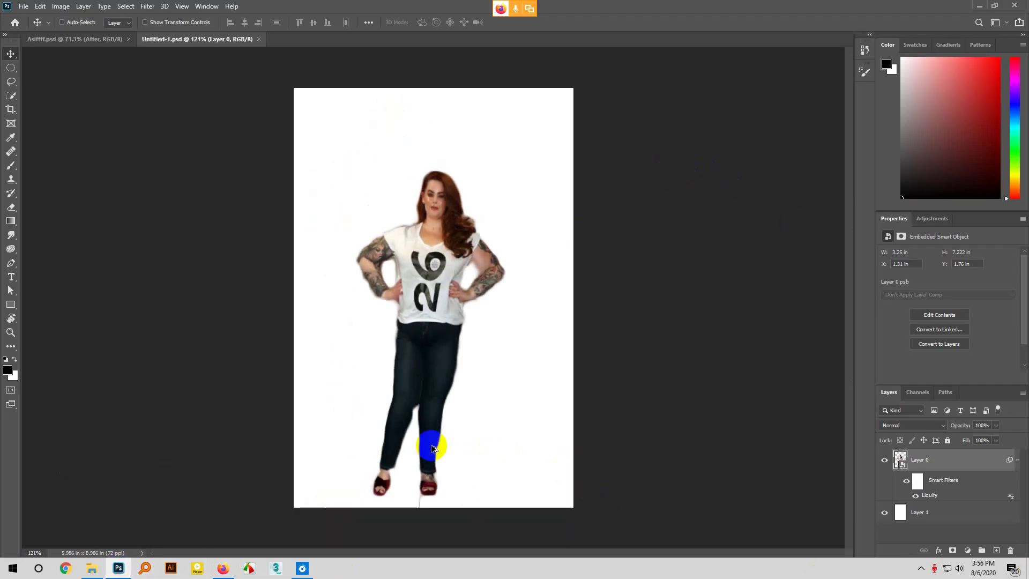
{"action": "scroll", "coordinate": [490, 352], "scroll_direction": "up", "scroll_amount": 1}
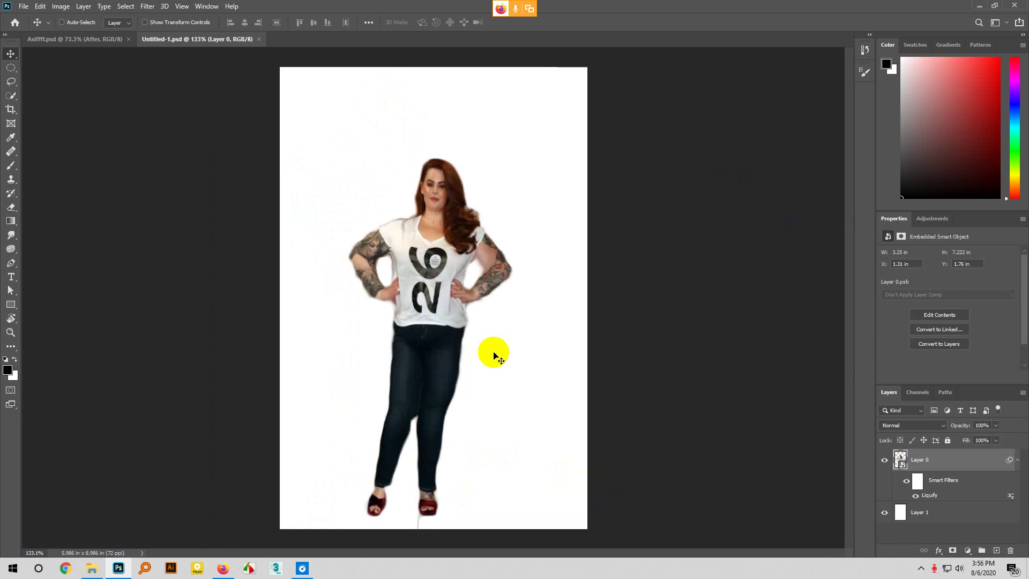
{"action": "scroll", "coordinate": [494, 355], "scroll_direction": "up", "scroll_amount": 2}
{"action": "scroll", "coordinate": [493, 355], "scroll_direction": "up", "scroll_amount": 1}
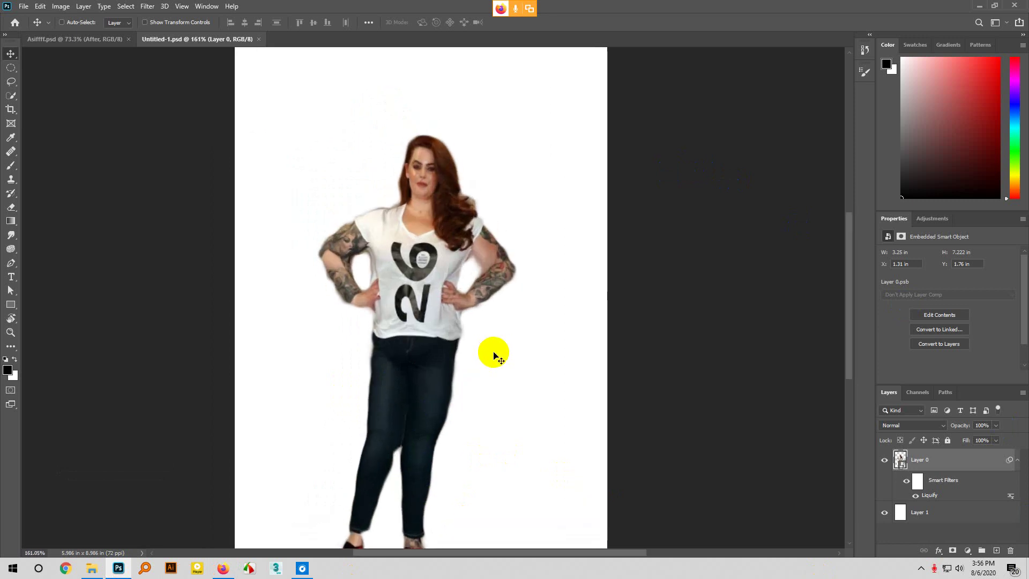
{"action": "scroll", "coordinate": [344, 365], "scroll_direction": "down", "scroll_amount": 1}
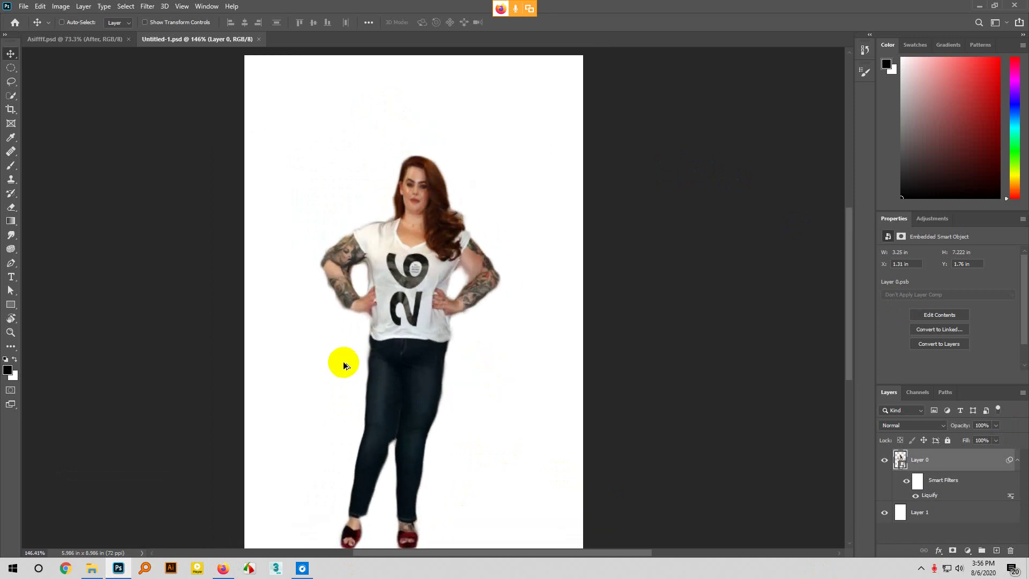
{"action": "scroll", "coordinate": [345, 361], "scroll_direction": "down", "scroll_amount": 2}
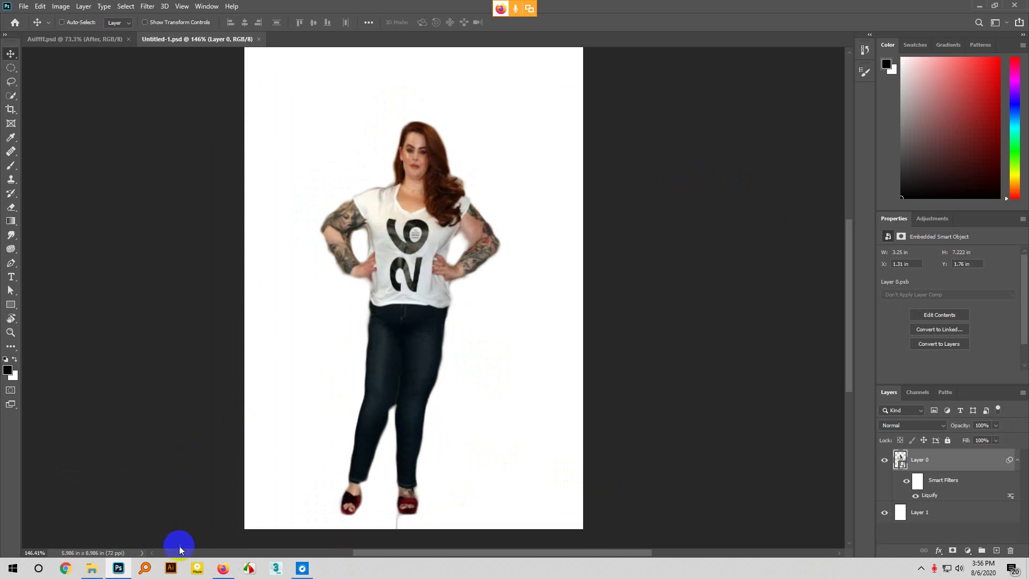
{"action": "left_click", "coordinate": [223, 569]}
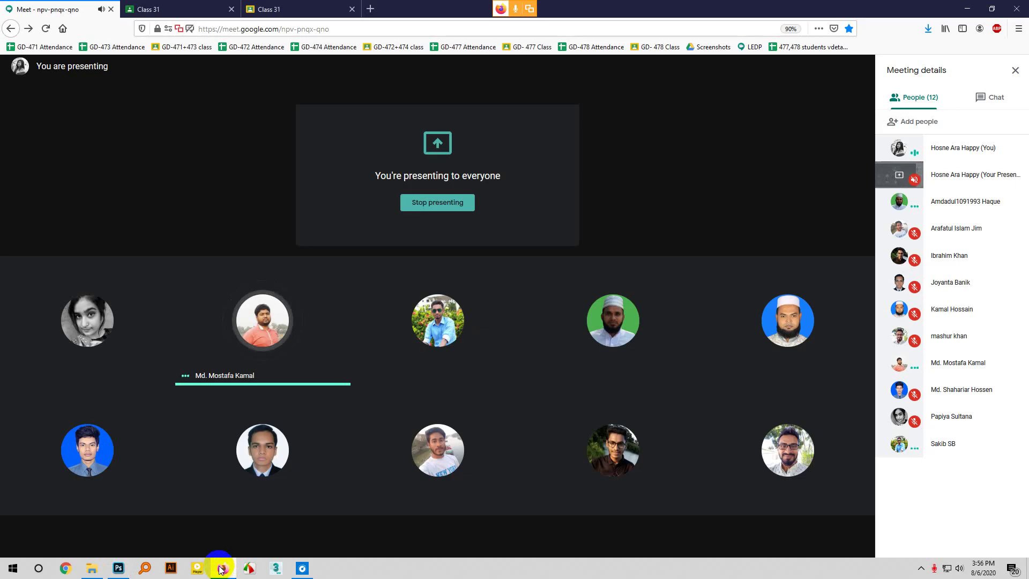
{"action": "left_click", "coordinate": [436, 204]}
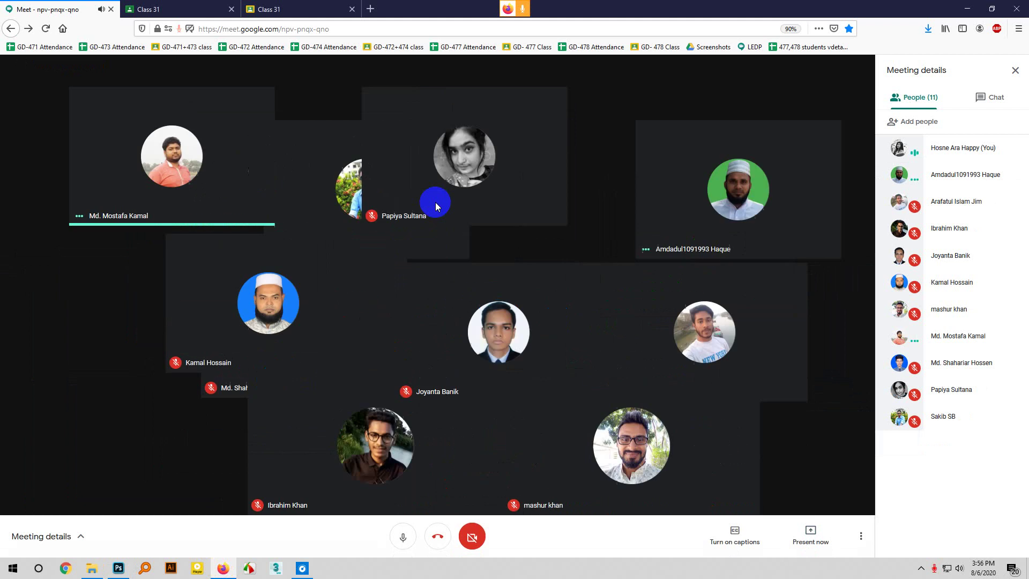
Grade the Untitled-1.psd submission 8 out of 10 and return it to the student
{"action": "left_click", "coordinate": [266, 9]}
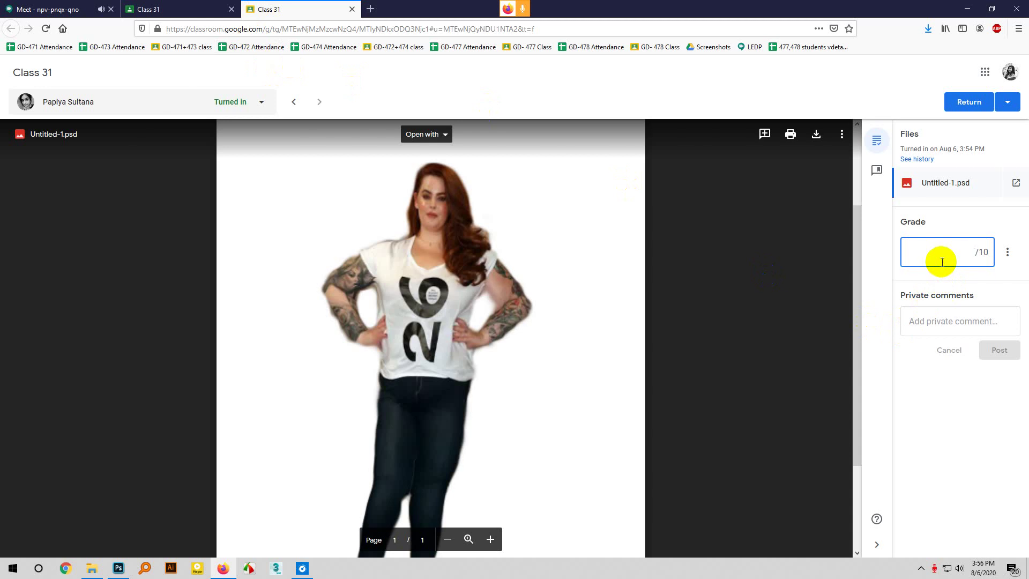
{"action": "type", "text": "8"}
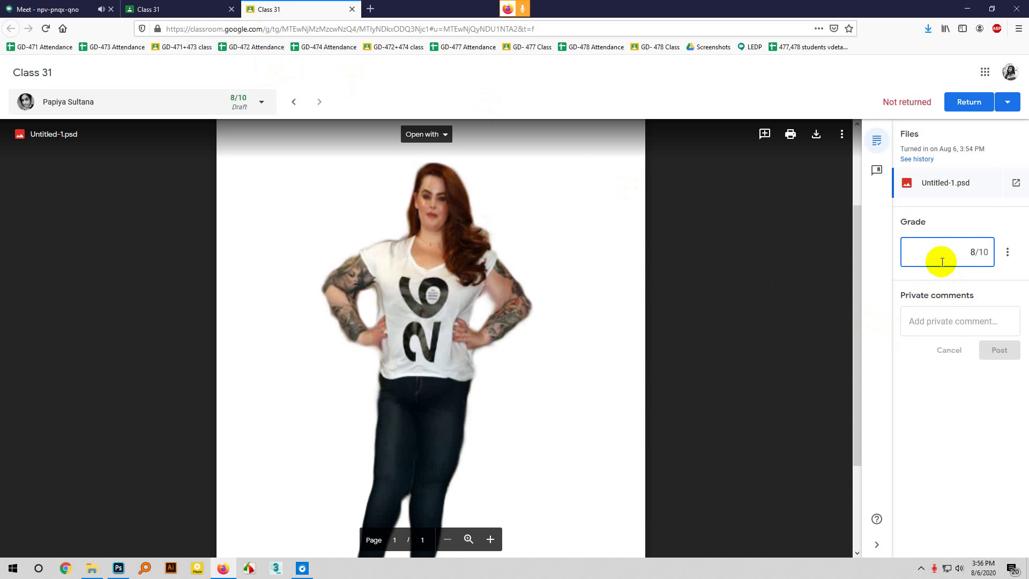
{"action": "left_click", "coordinate": [976, 102]}
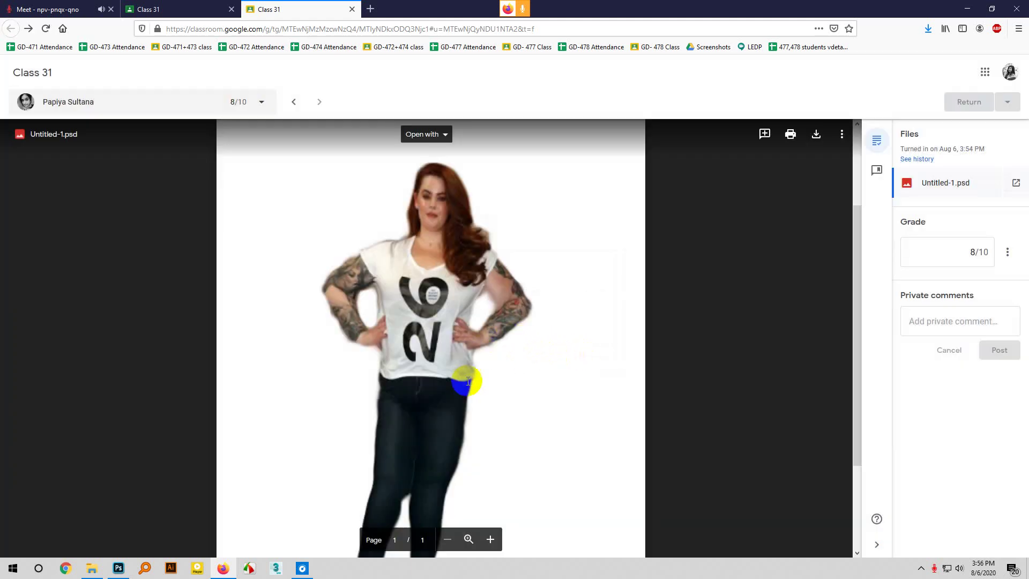
Open the Fat to thin.psd submission from the Class 31 student work, close the previous submission's tab, and open the file in Photoshop
{"action": "left_click", "coordinate": [177, 9]}
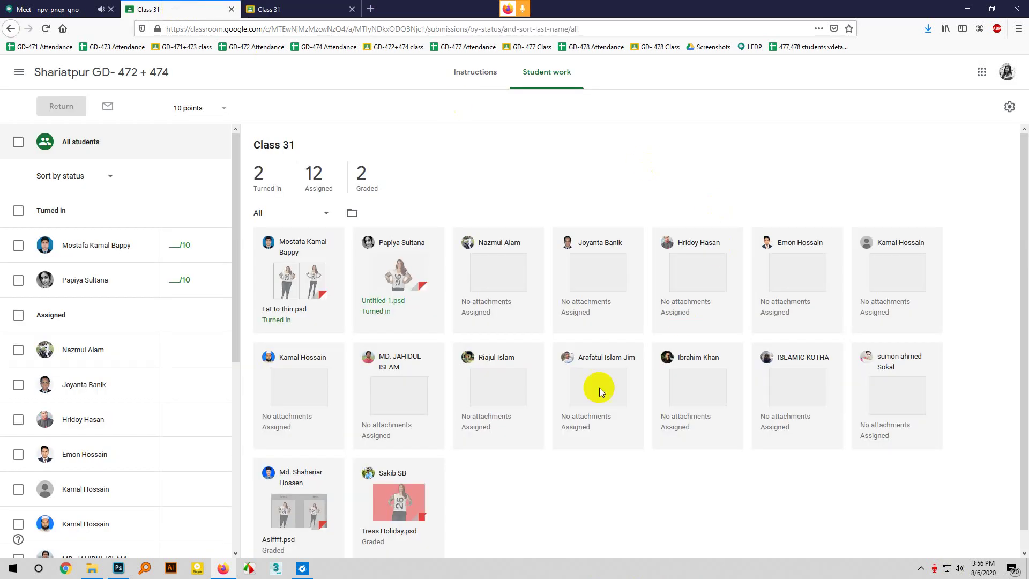
{"action": "left_click", "coordinate": [299, 279]}
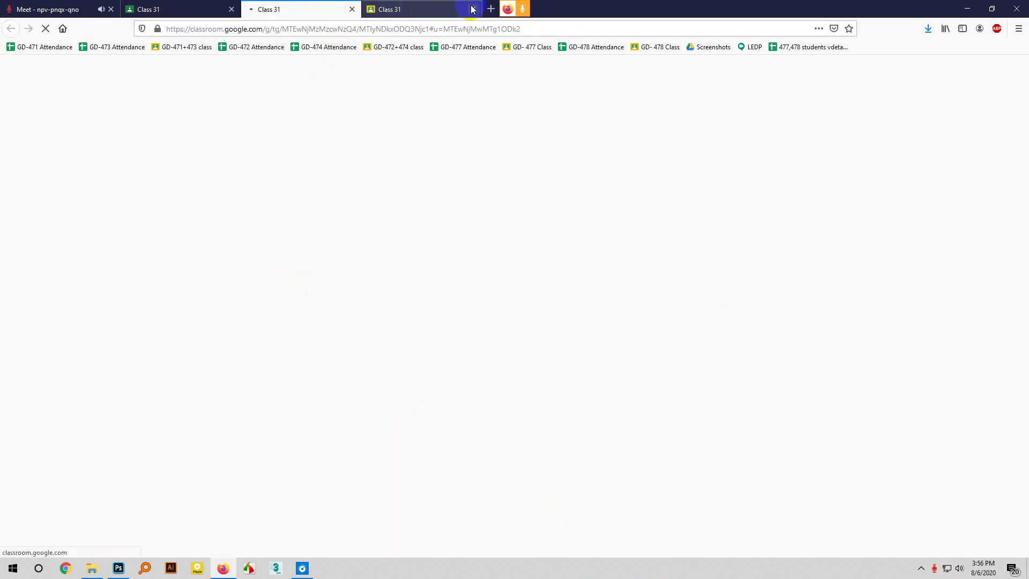
{"action": "left_click", "coordinate": [439, 11]}
{"action": "left_click", "coordinate": [473, 9]}
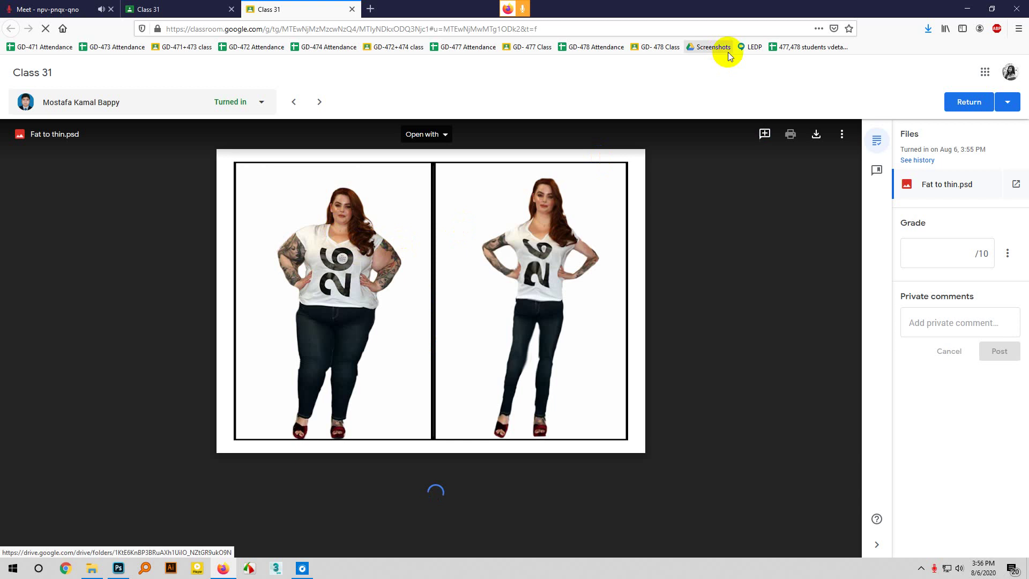
{"action": "left_click", "coordinate": [816, 134]}
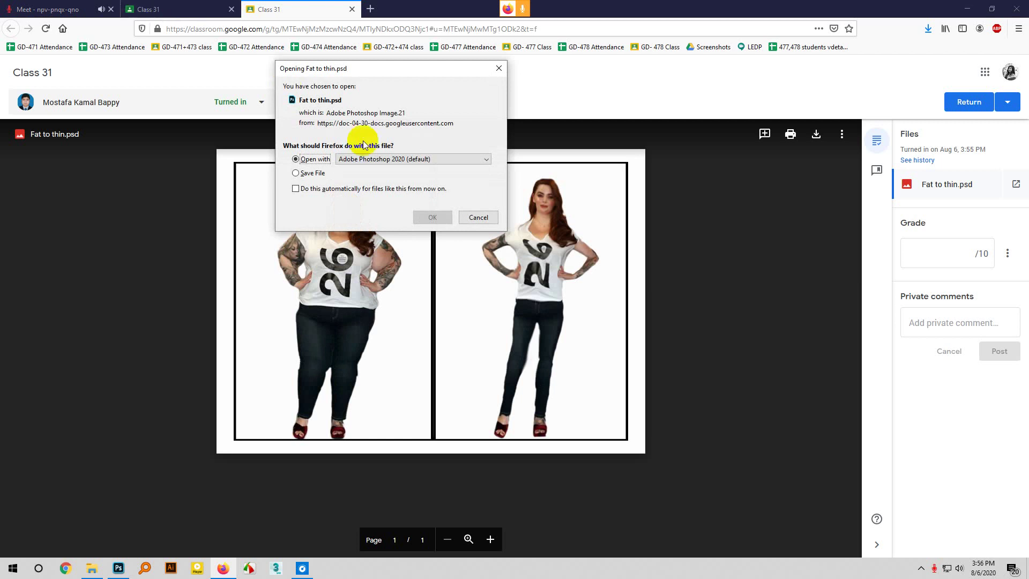
{"action": "left_click", "coordinate": [432, 217]}
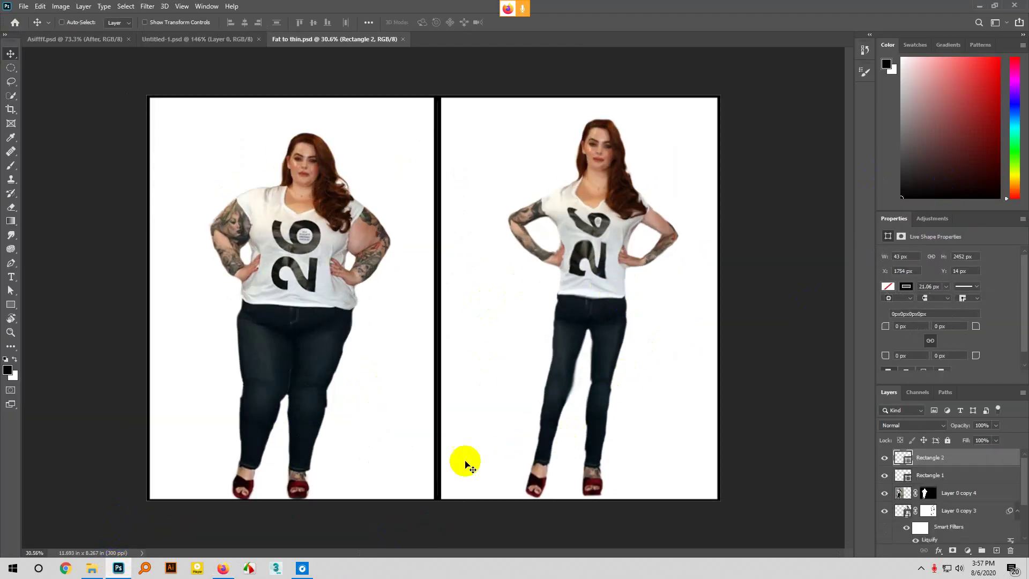
Return to the Meet call in Firefox and share the entire screen with the class
{"action": "left_click", "coordinate": [224, 570]}
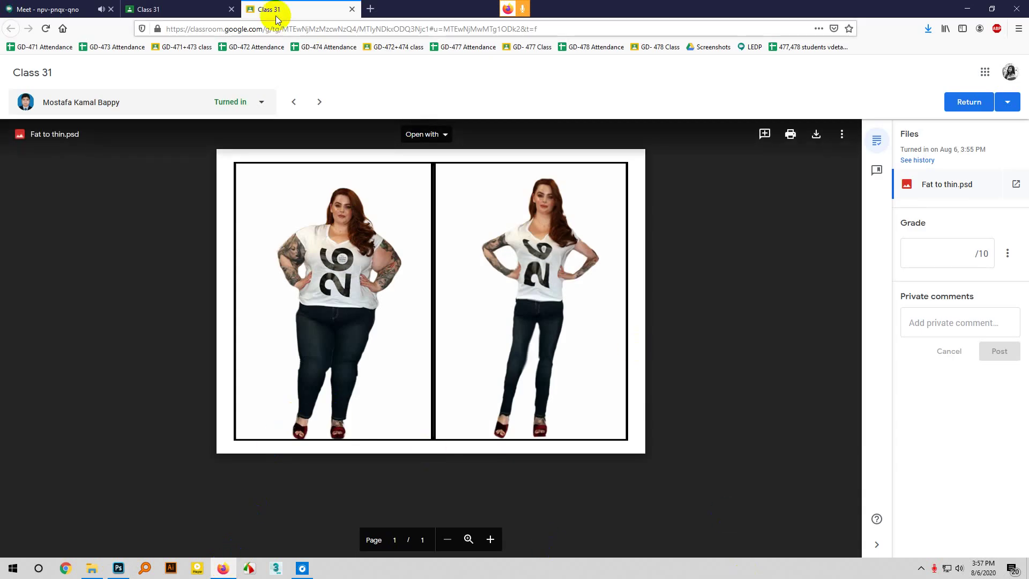
{"action": "left_click", "coordinate": [19, 9]}
{"action": "left_click", "coordinate": [811, 534]}
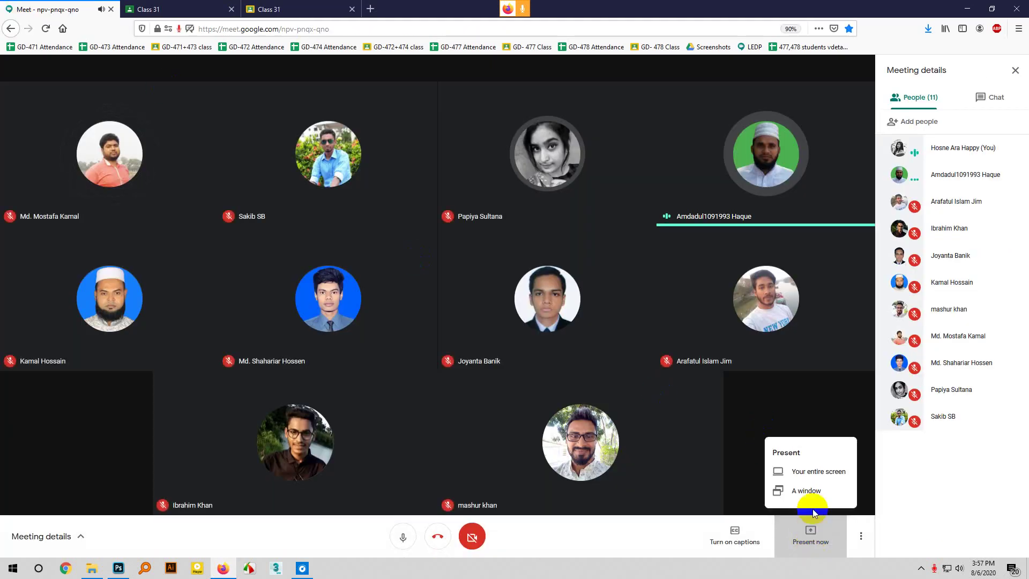
{"action": "left_click", "coordinate": [788, 472]}
{"action": "left_click", "coordinate": [265, 75]}
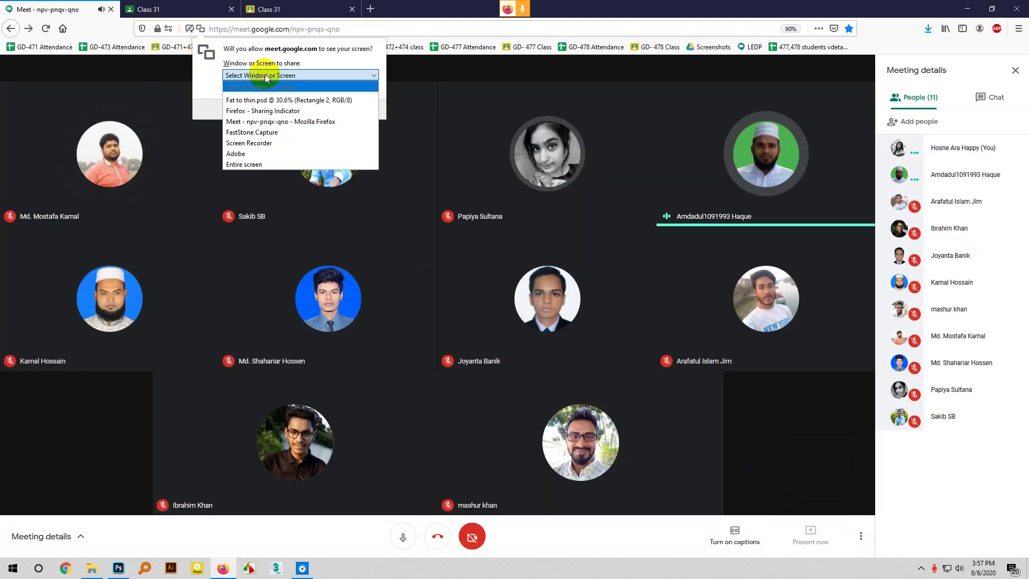
{"action": "left_click", "coordinate": [259, 160]}
{"action": "left_click", "coordinate": [259, 220]}
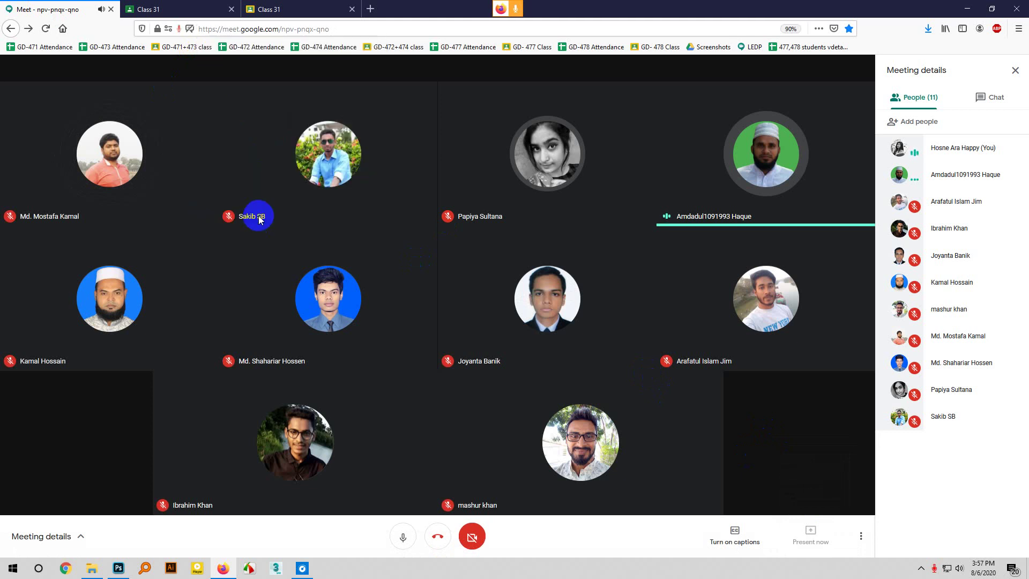
Show the class the before-and-after figures and layers of Fat to thin.psd in Photoshop, then return to Meet and stop presenting
{"action": "left_click", "coordinate": [172, 565]}
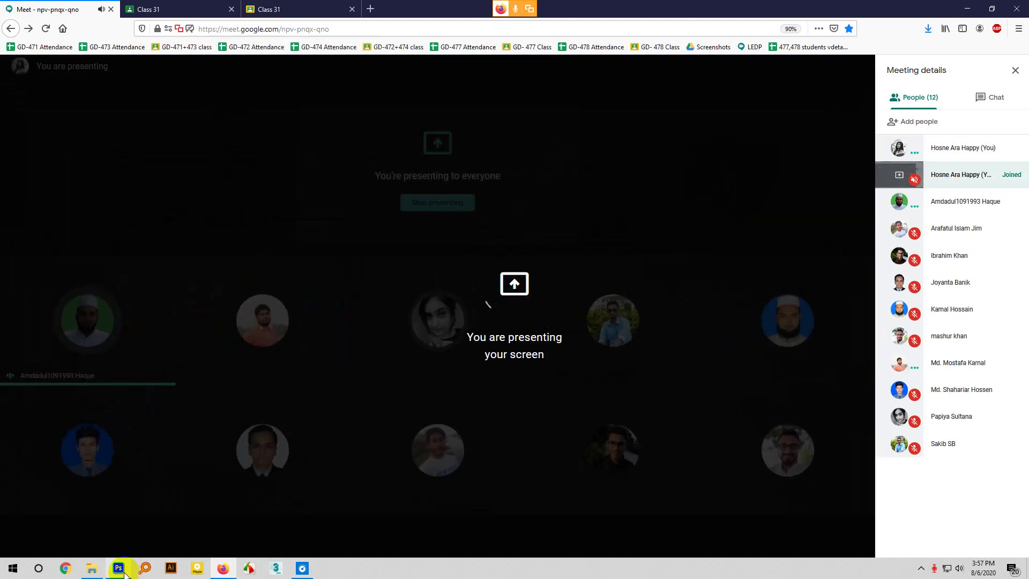
{"action": "left_click", "coordinate": [124, 572]}
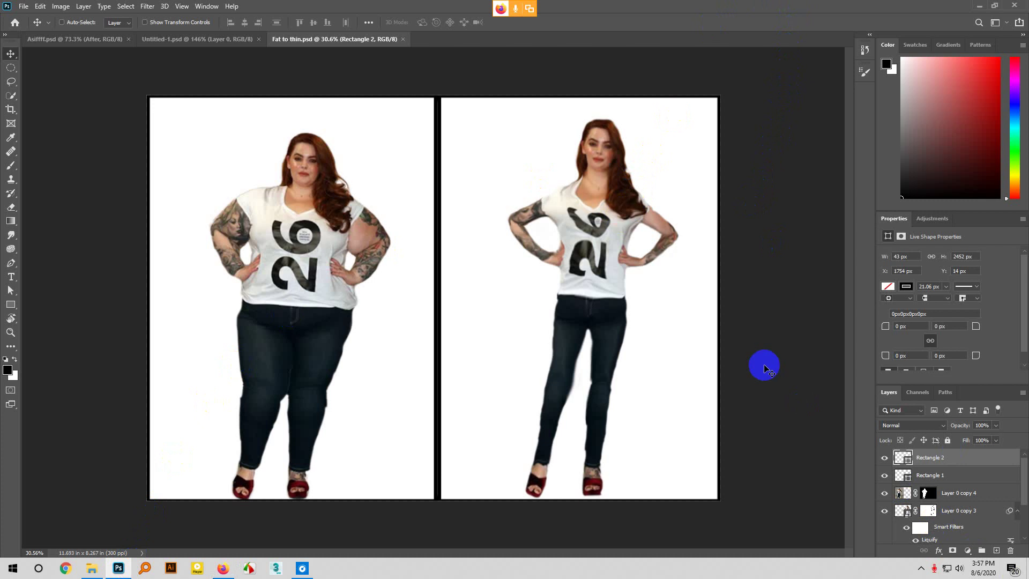
{"action": "scroll", "coordinate": [927, 480], "scroll_direction": "down", "scroll_amount": 3}
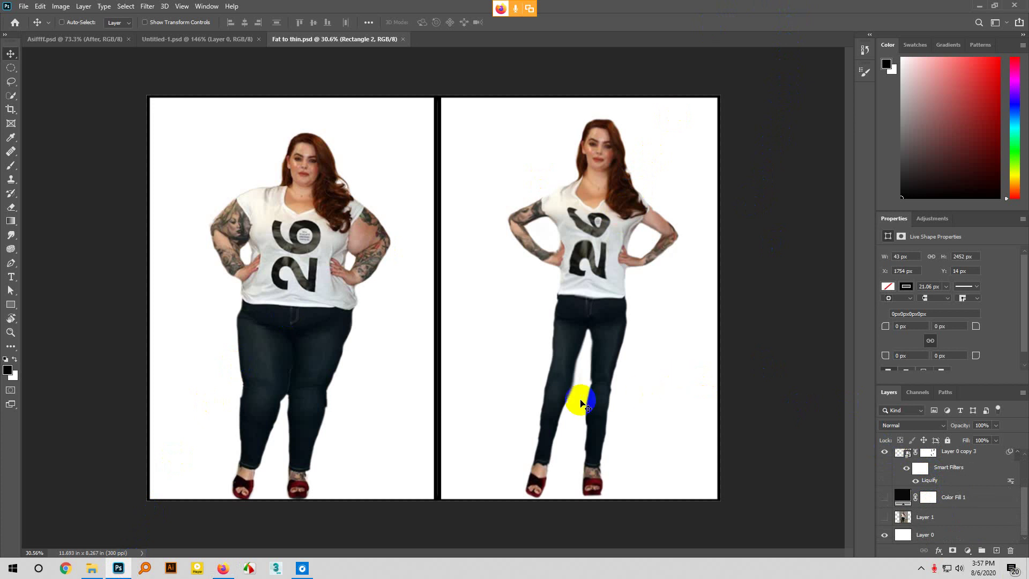
{"action": "left_click", "coordinate": [301, 440]}
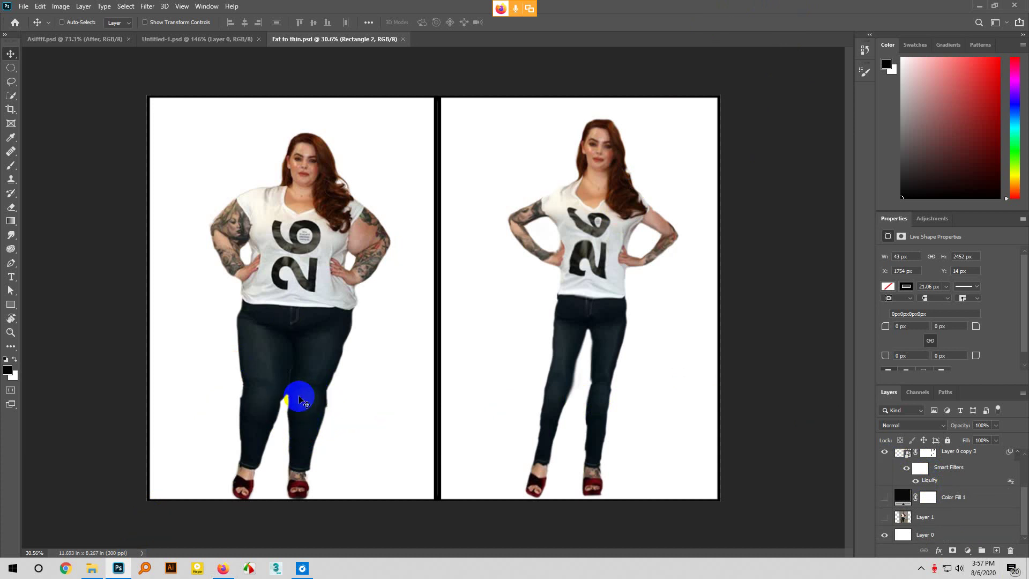
{"action": "mouse_move", "coordinate": [129, 573]}
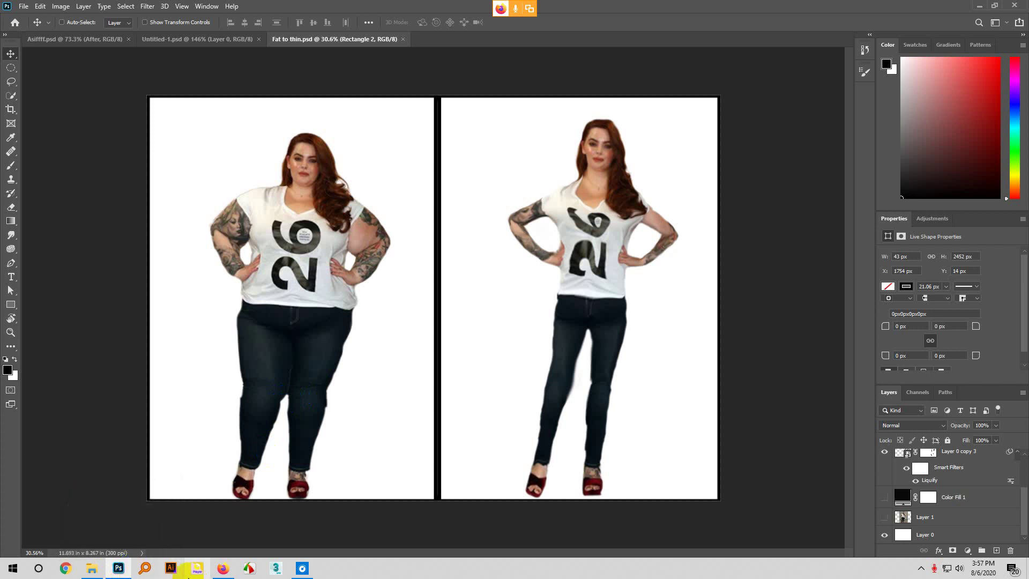
{"action": "mouse_move", "coordinate": [223, 572]}
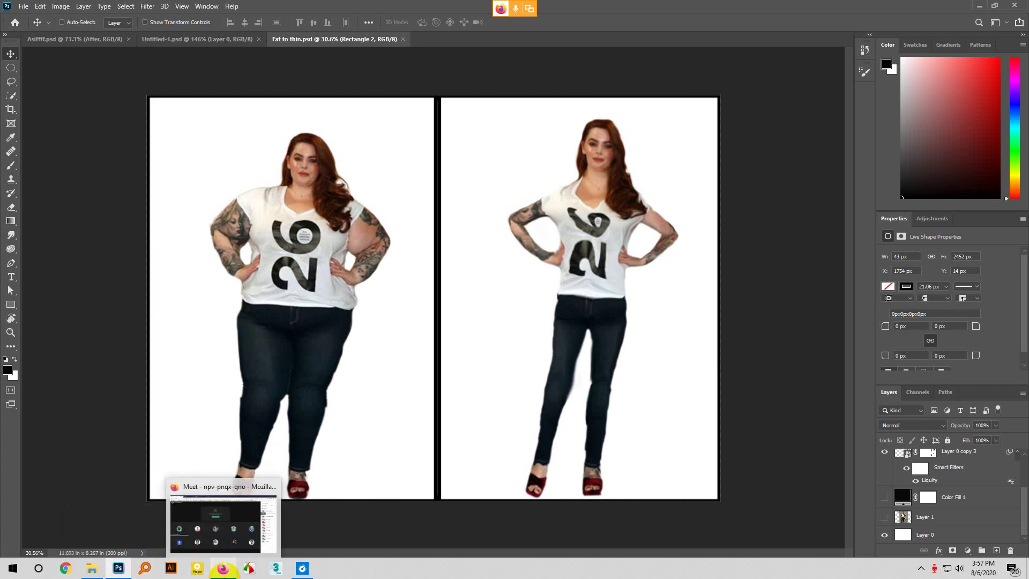
{"action": "left_click", "coordinate": [223, 569]}
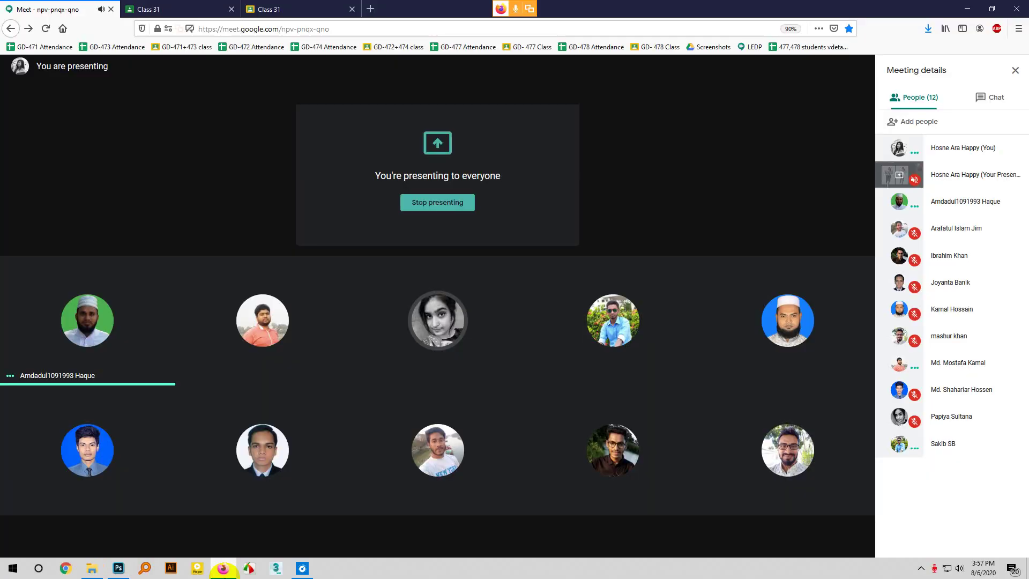
{"action": "left_click", "coordinate": [455, 204]}
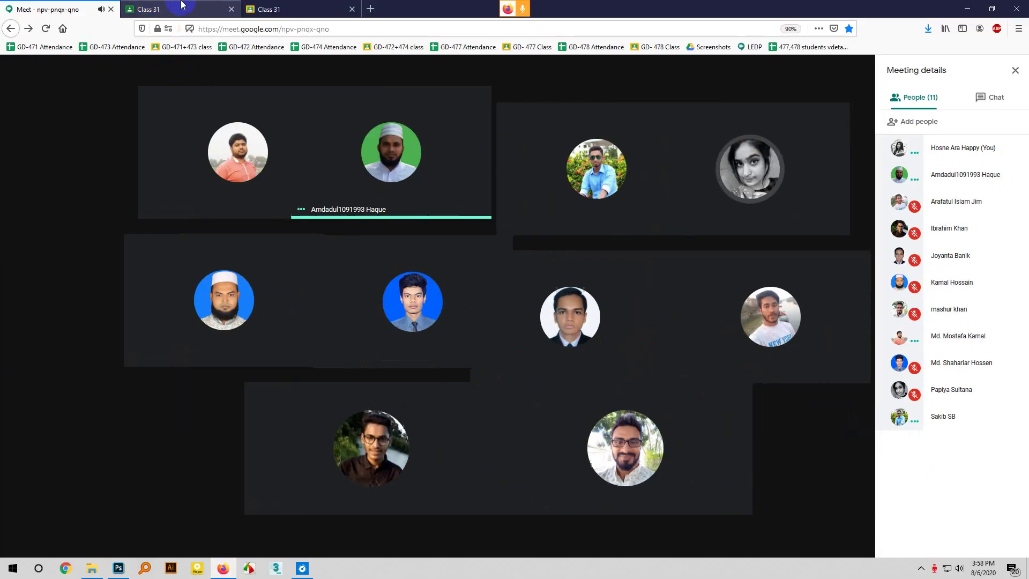
Grade the Fat to thin.psd submission 9 out of 10, return it to the student, and close its tab
{"action": "left_click", "coordinate": [183, 6]}
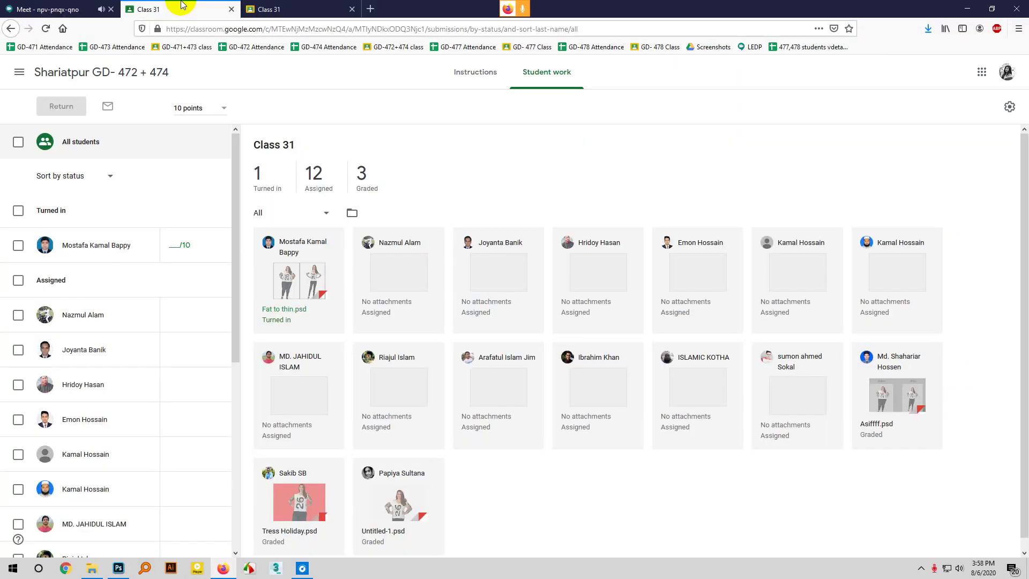
{"action": "left_click", "coordinate": [263, 9]}
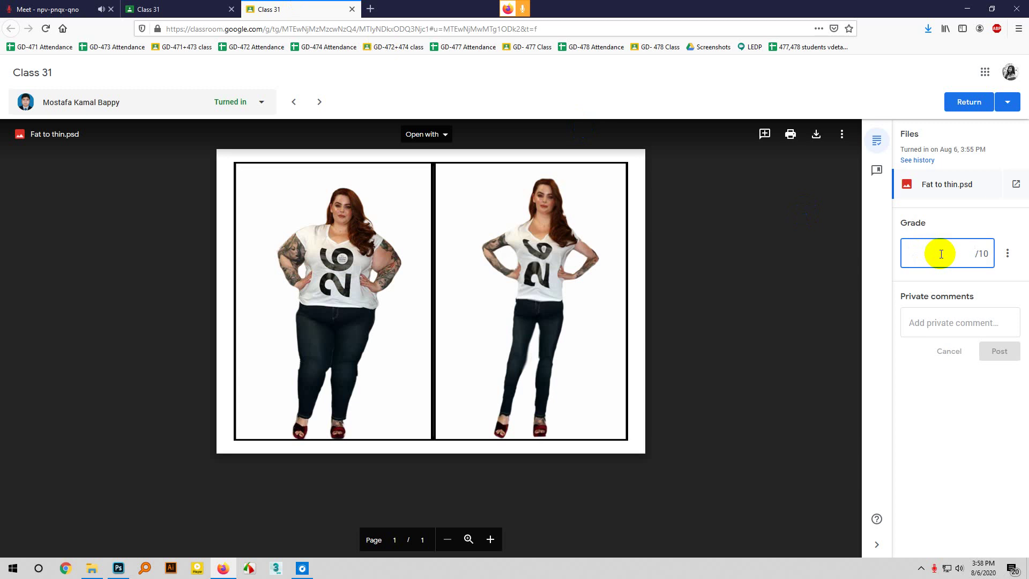
{"action": "left_click", "coordinate": [980, 103]}
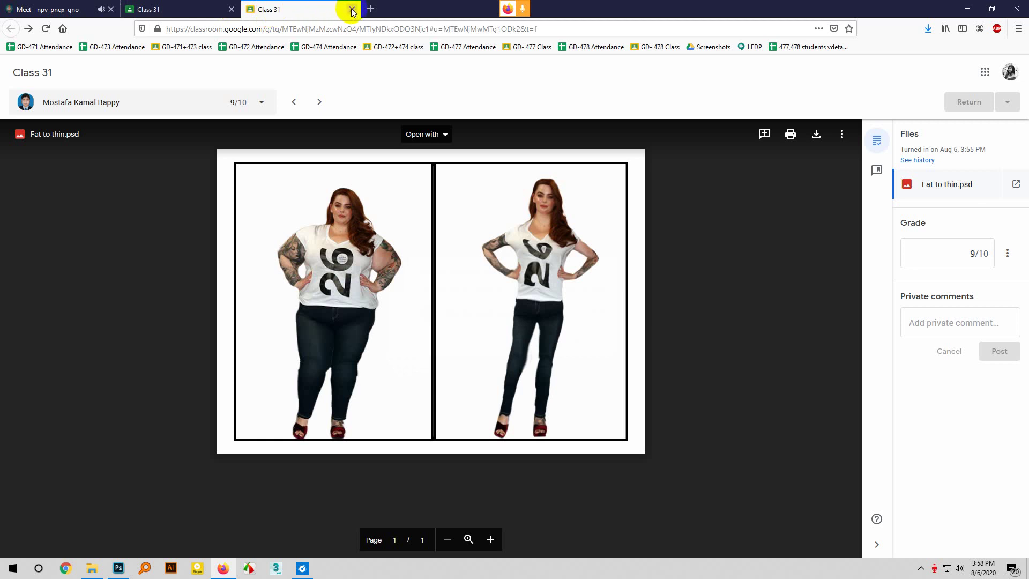
{"action": "left_click", "coordinate": [352, 10]}
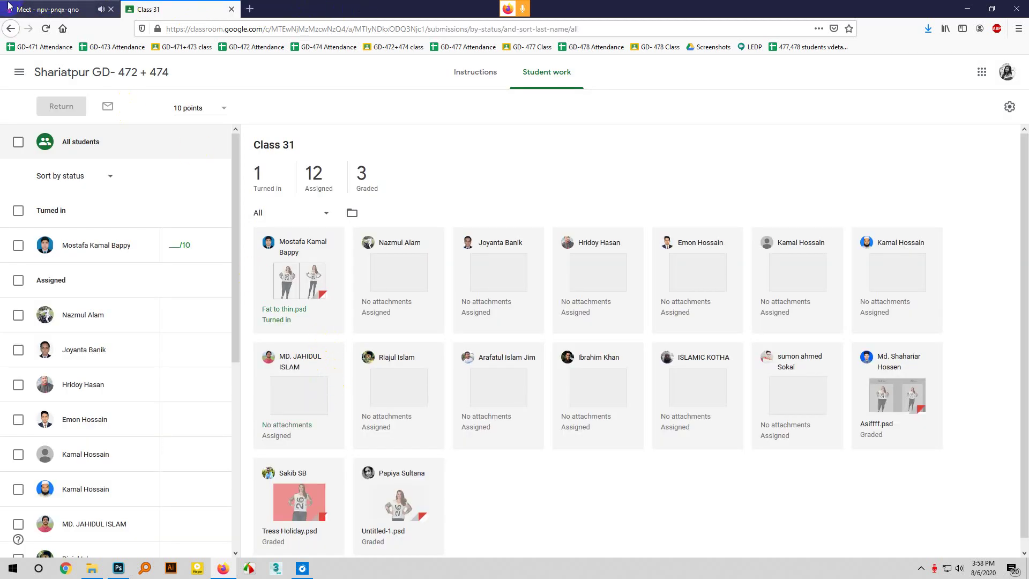
{"action": "left_click", "coordinate": [137, 277]}
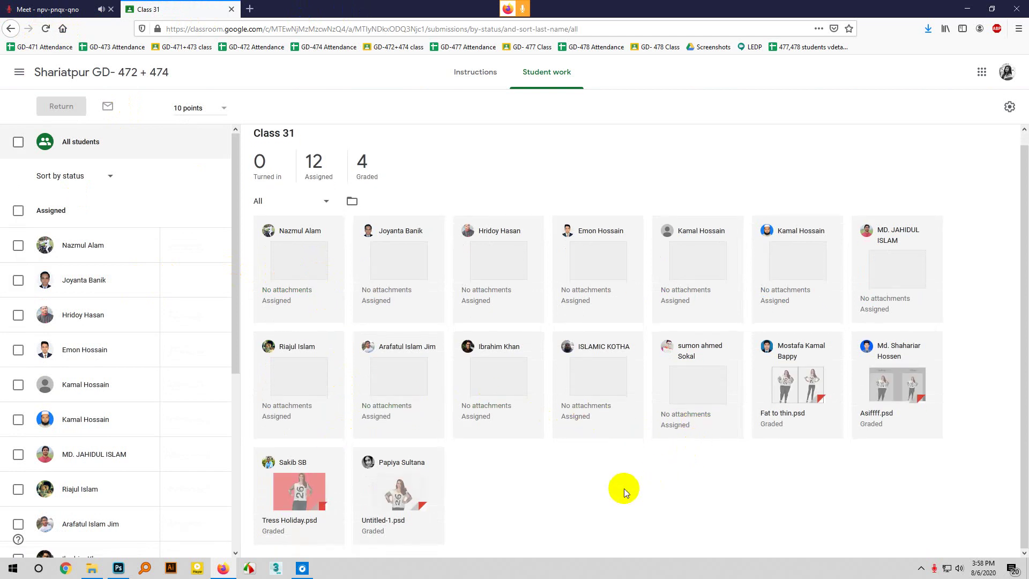
Check in on the Meet call, then reload the Class 31 student work page to look for new submissions
{"action": "left_click", "coordinate": [32, 9]}
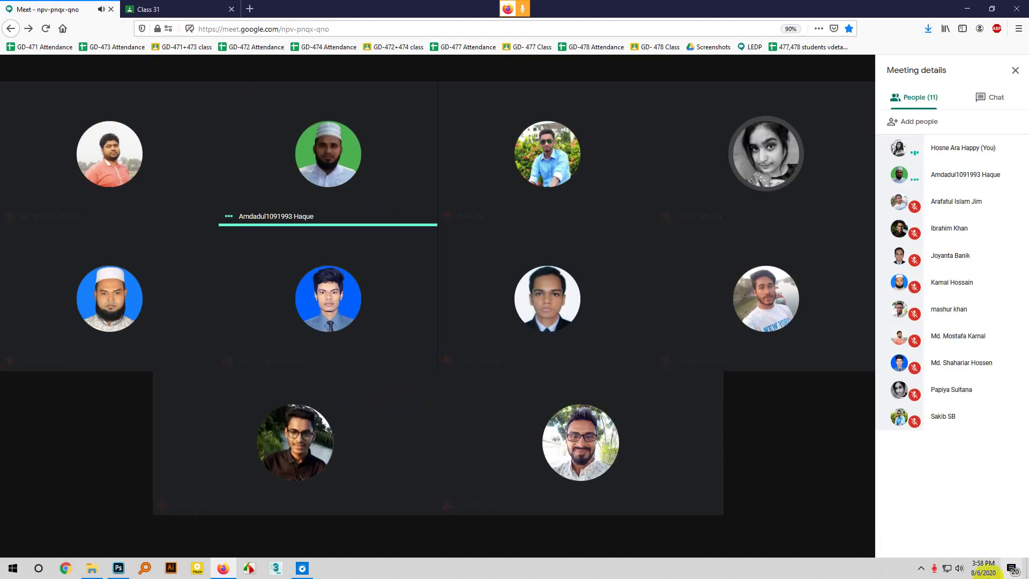
{"action": "left_click", "coordinate": [922, 568]}
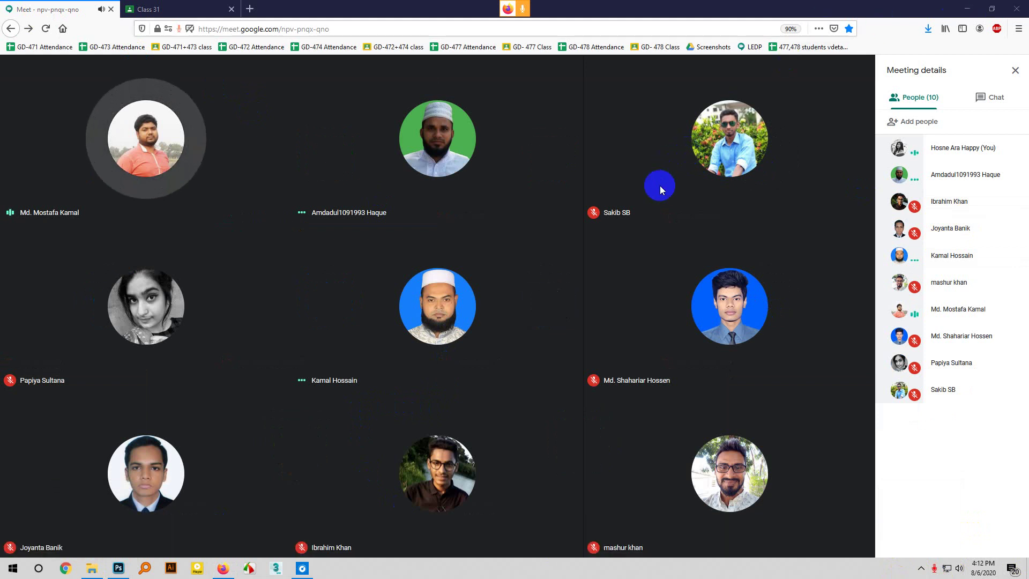
{"action": "left_click", "coordinate": [155, 9]}
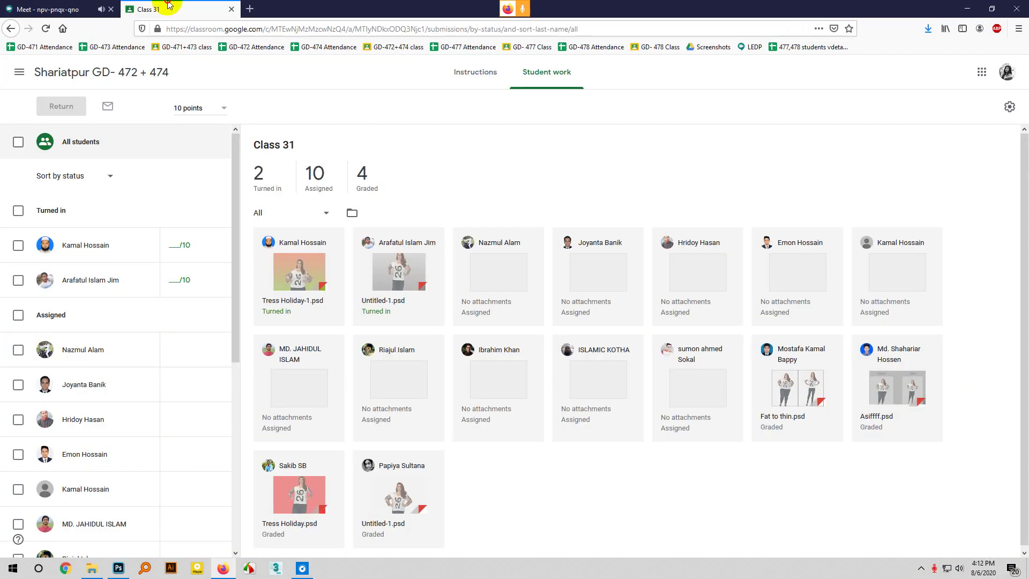
{"action": "left_click", "coordinate": [46, 29]}
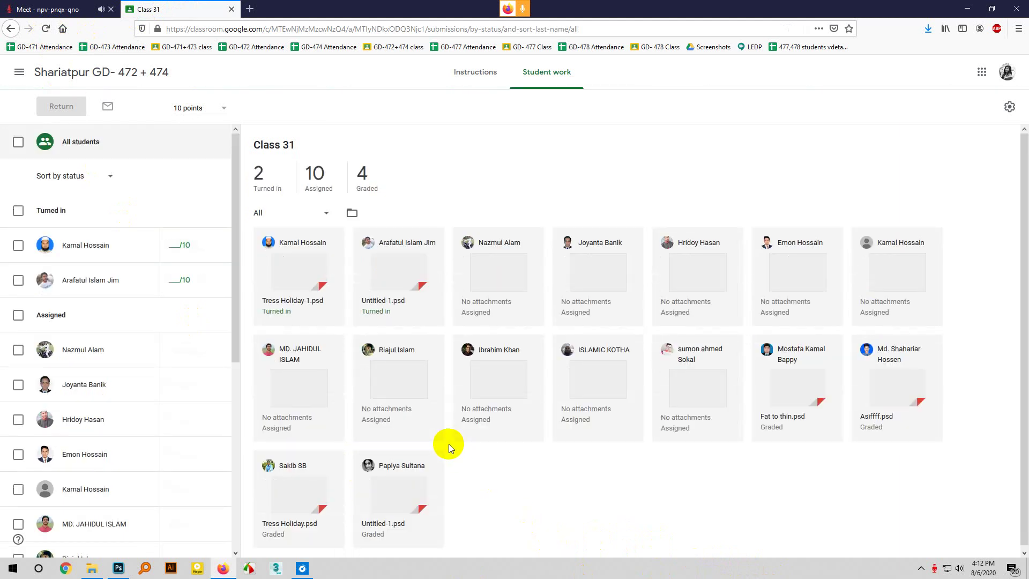
Open the BK Digital Class YouTube link that a student posted in the Meet chat
{"action": "left_click", "coordinate": [59, 5]}
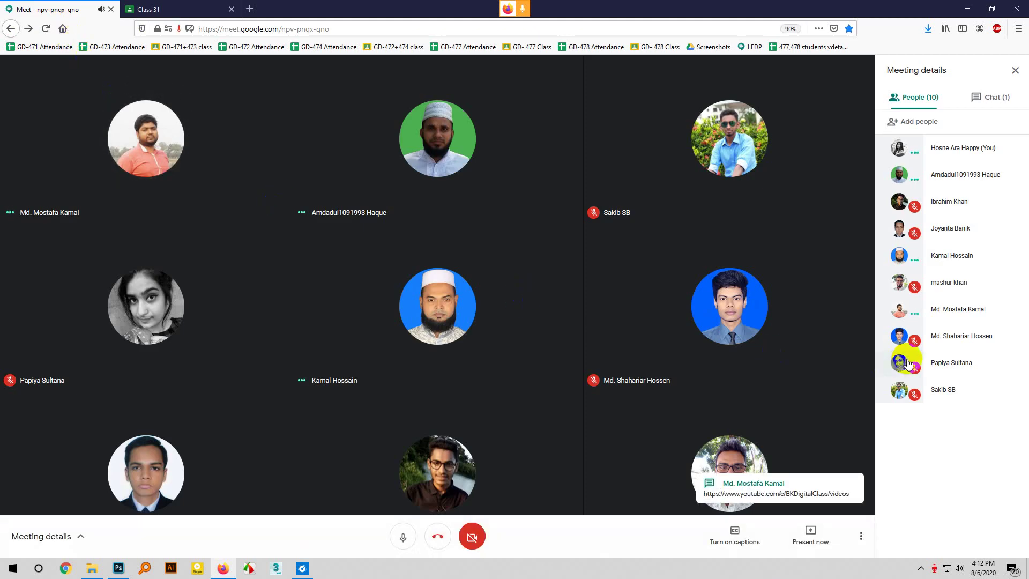
{"action": "left_click", "coordinate": [996, 97]}
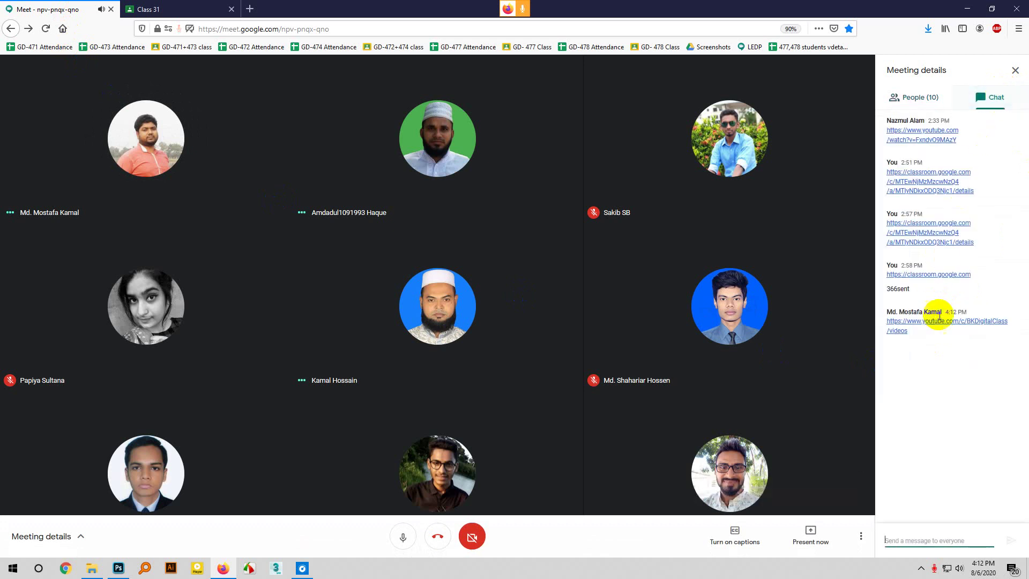
{"action": "left_click", "coordinate": [944, 321]}
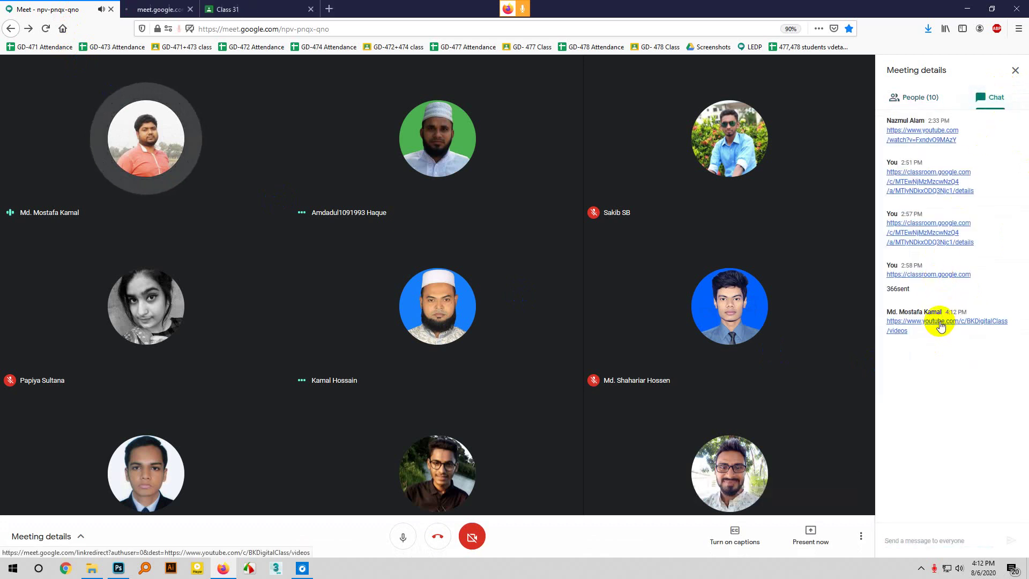
{"action": "left_click", "coordinate": [203, 9]}
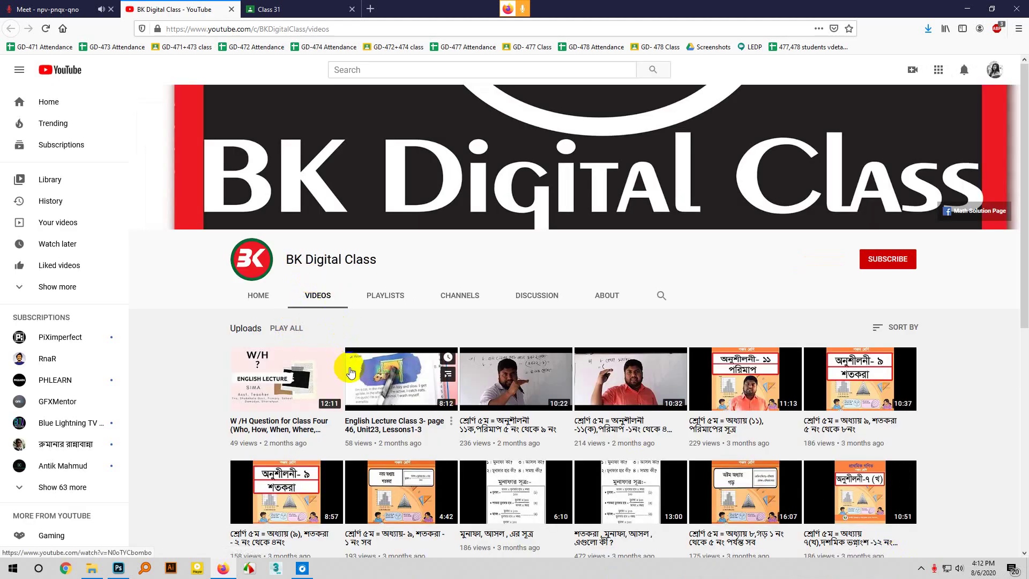
Browse the BK Digital Class channel's uploaded videos down to the oldest ones
{"action": "scroll", "coordinate": [351, 373], "scroll_direction": "down", "scroll_amount": 3}
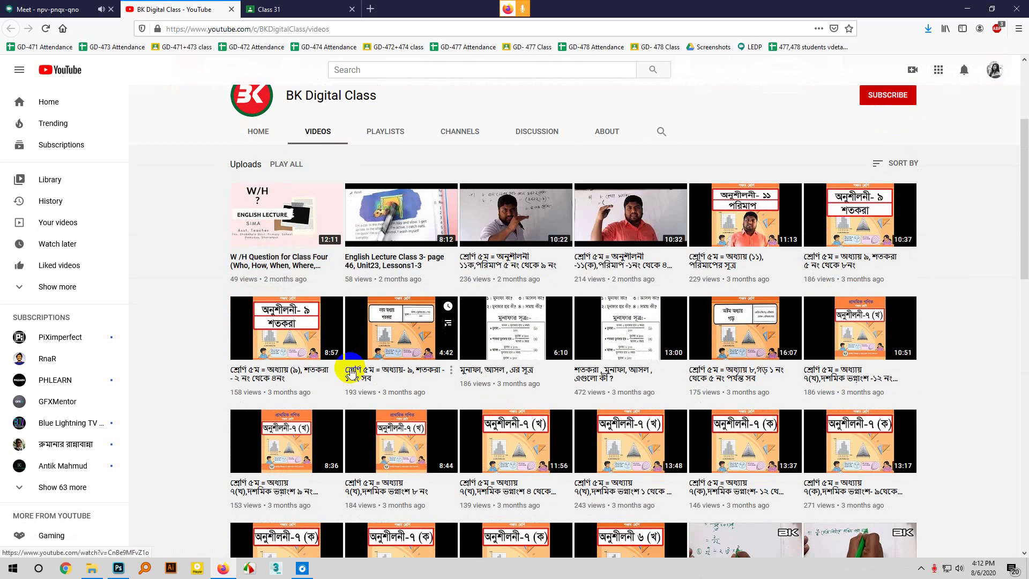
{"action": "scroll", "coordinate": [351, 373], "scroll_direction": "down", "scroll_amount": 4}
{"action": "scroll", "coordinate": [351, 372], "scroll_direction": "down", "scroll_amount": 12}
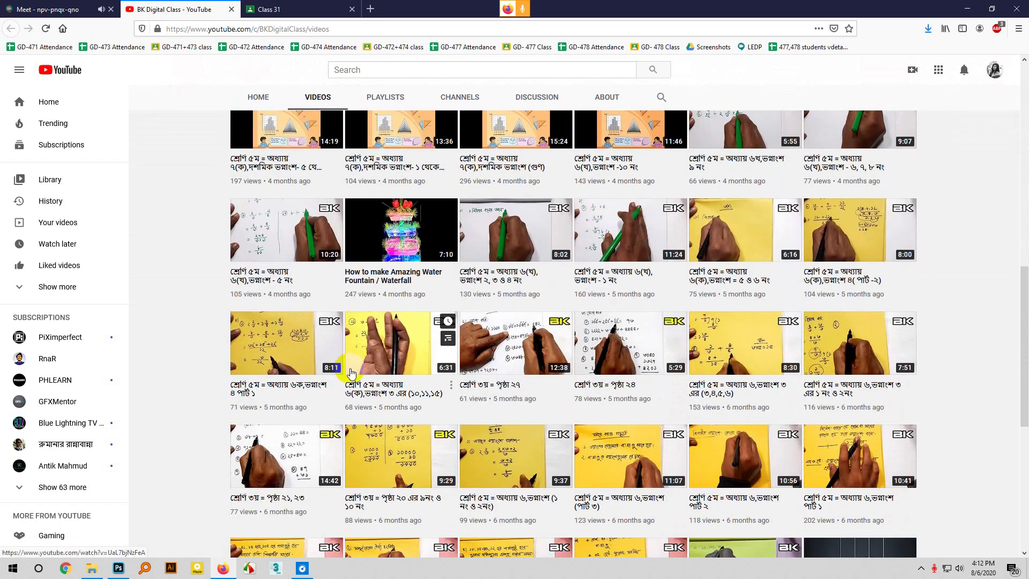
{"action": "scroll", "coordinate": [351, 373], "scroll_direction": "down", "scroll_amount": 10}
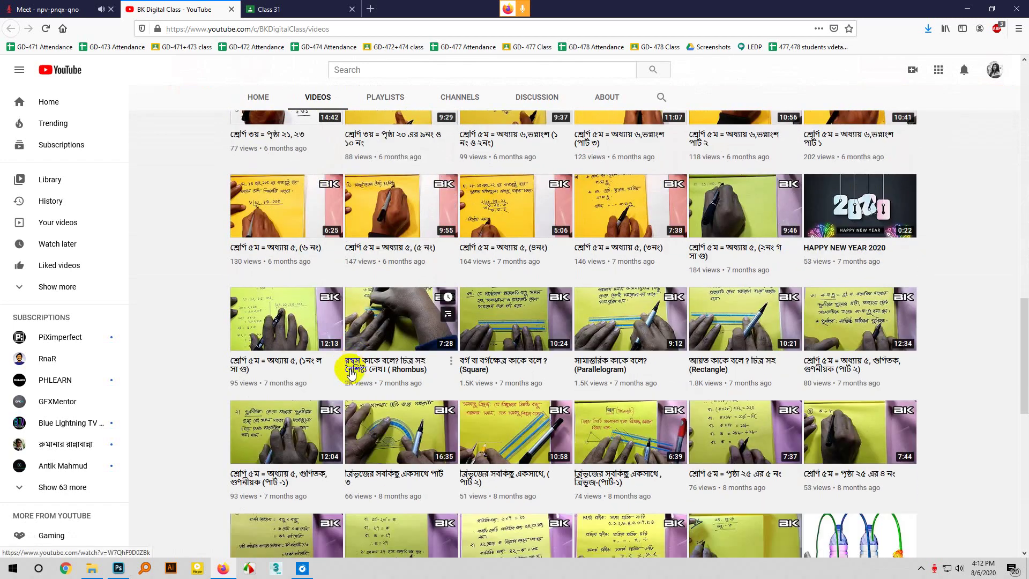
{"action": "scroll", "coordinate": [562, 491], "scroll_direction": "down", "scroll_amount": 6}
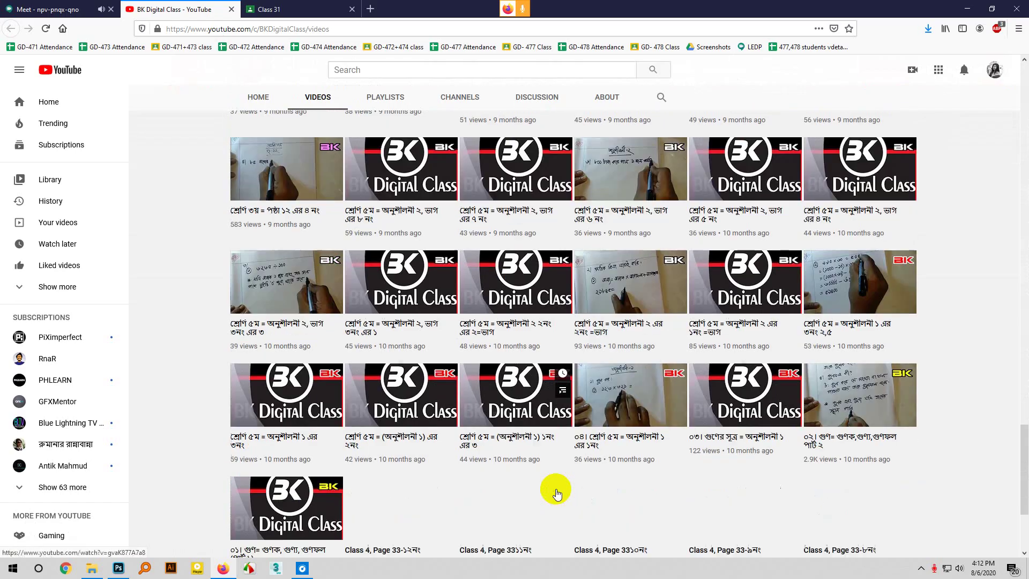
{"action": "scroll", "coordinate": [558, 493], "scroll_direction": "down", "scroll_amount": 7}
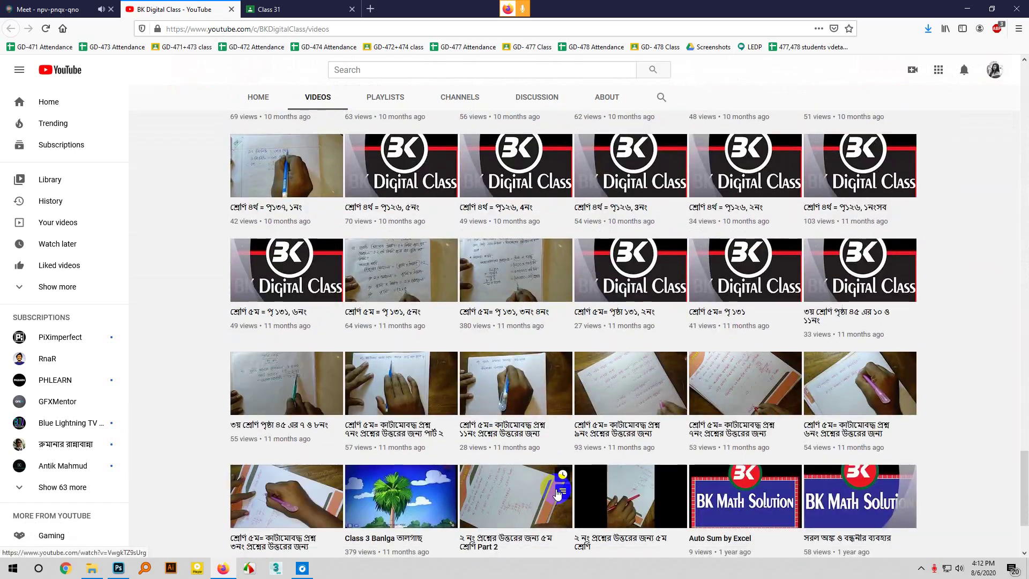
Look through the BK Digital Class channel's uploaded videos again, from the newest to the oldest
{"action": "scroll", "coordinate": [558, 494], "scroll_direction": "up", "scroll_amount": 20}
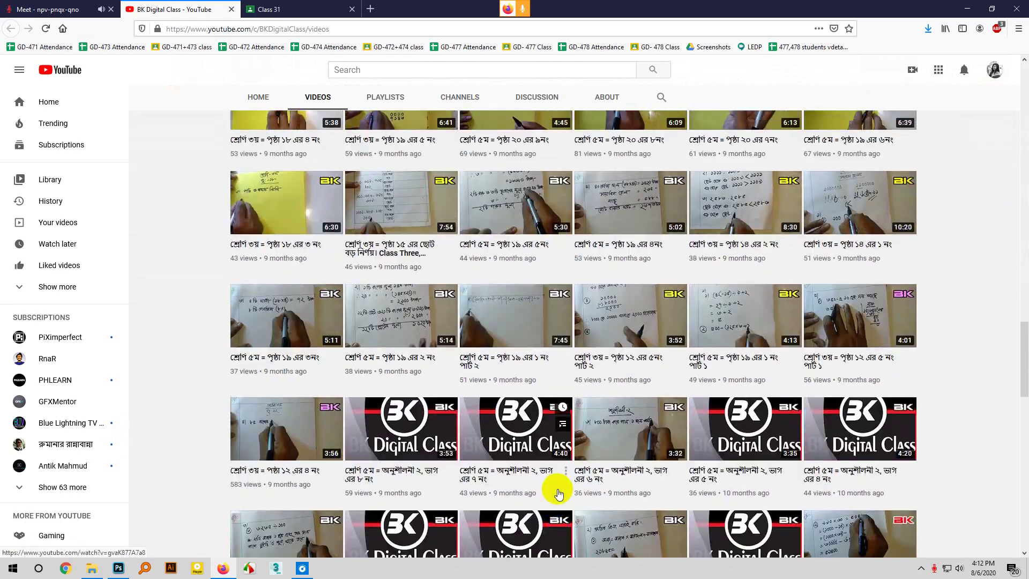
{"action": "scroll", "coordinate": [564, 485], "scroll_direction": "up", "scroll_amount": 12}
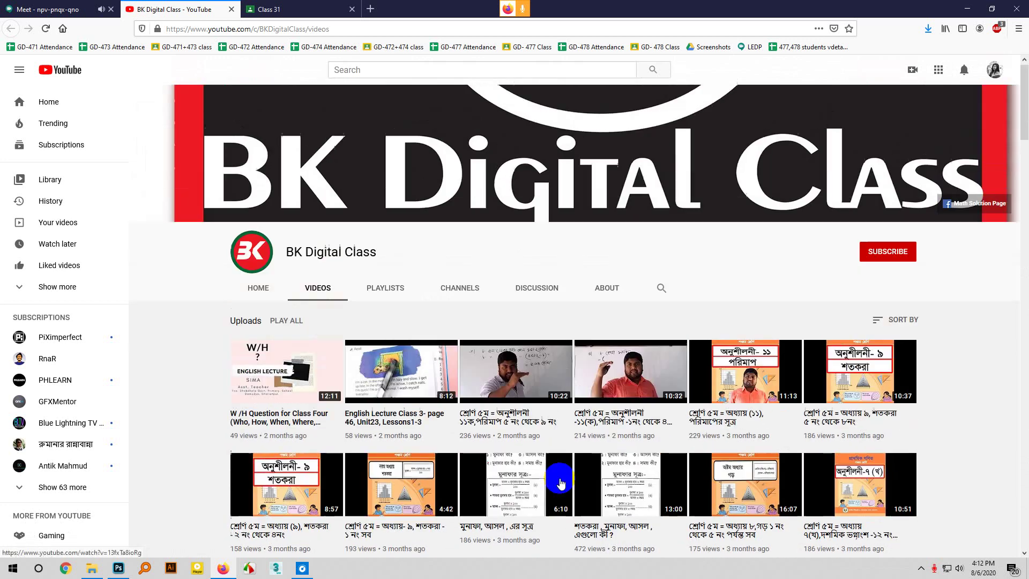
{"action": "scroll", "coordinate": [560, 484], "scroll_direction": "down", "scroll_amount": 4}
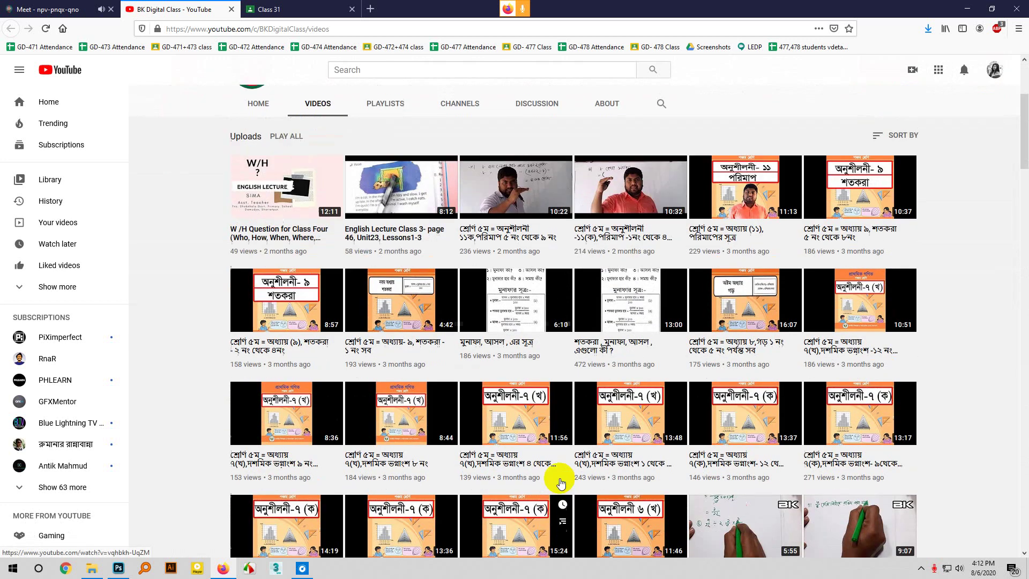
{"action": "scroll", "coordinate": [561, 484], "scroll_direction": "up", "scroll_amount": 4}
{"action": "scroll", "coordinate": [561, 484], "scroll_direction": "down", "scroll_amount": 6}
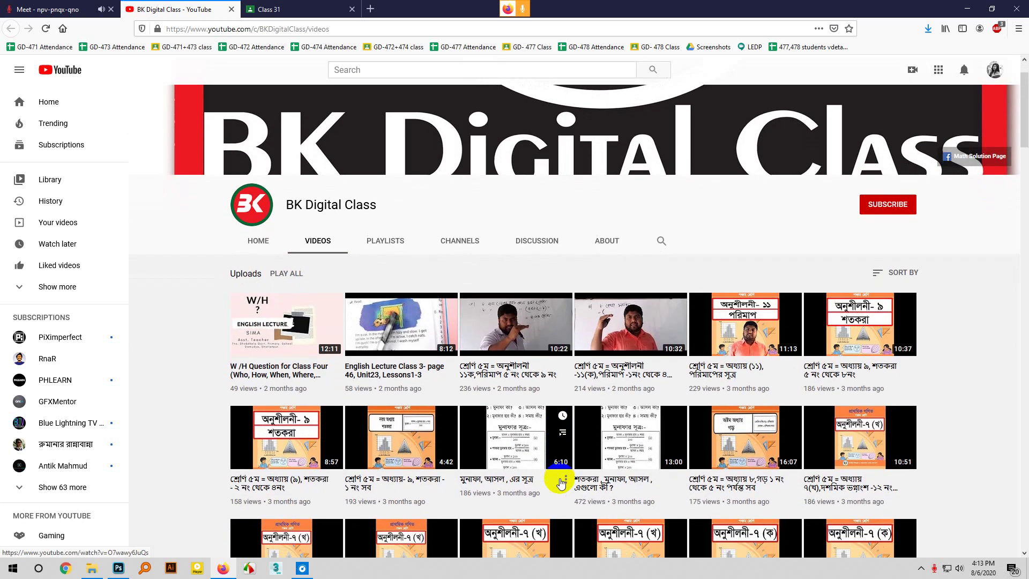
{"action": "scroll", "coordinate": [560, 483], "scroll_direction": "down", "scroll_amount": 4}
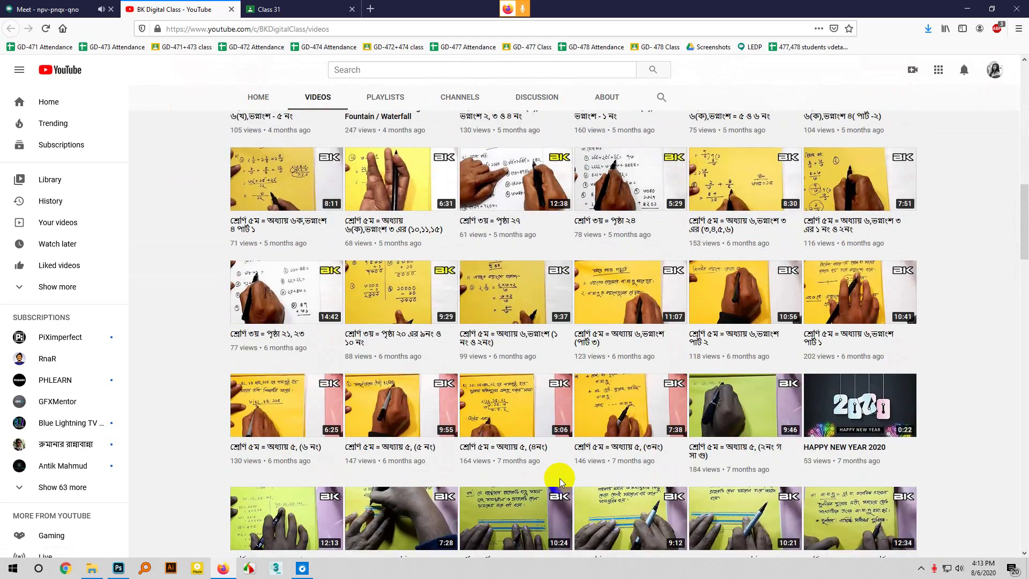
{"action": "scroll", "coordinate": [560, 484], "scroll_direction": "down", "scroll_amount": 10}
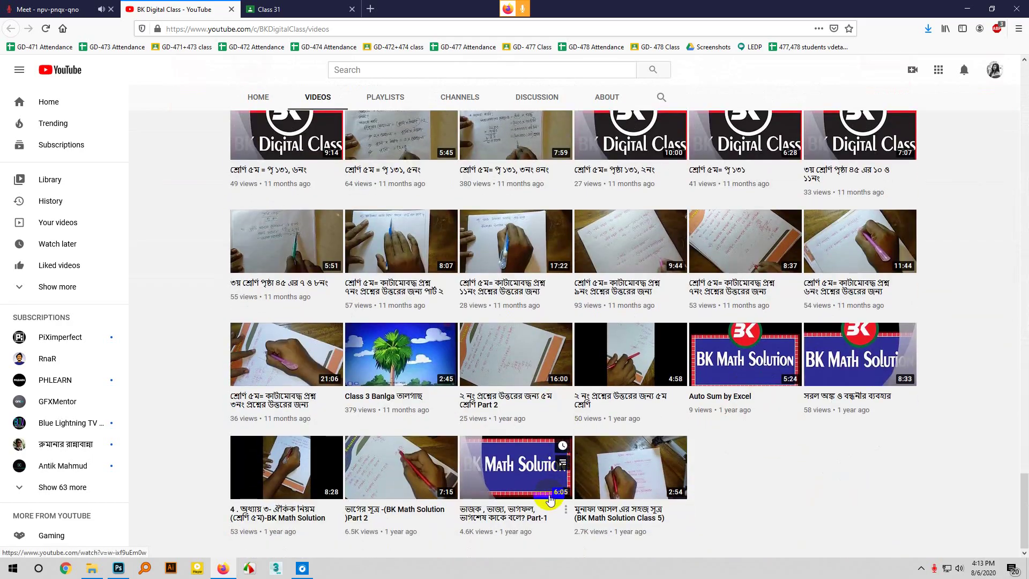
{"action": "scroll", "coordinate": [552, 490], "scroll_direction": "up", "scroll_amount": 10}
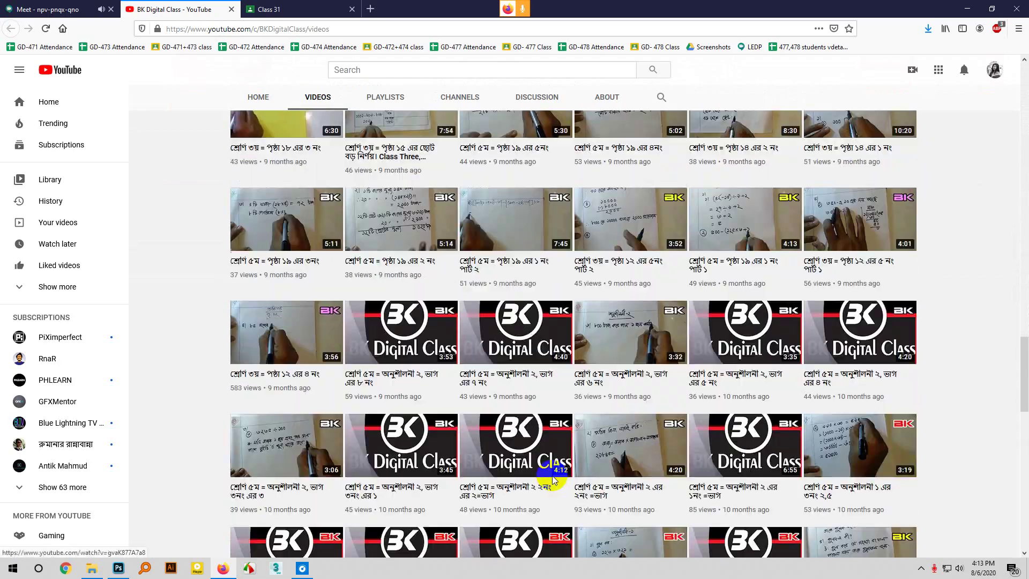
{"action": "scroll", "coordinate": [553, 478], "scroll_direction": "up", "scroll_amount": 15}
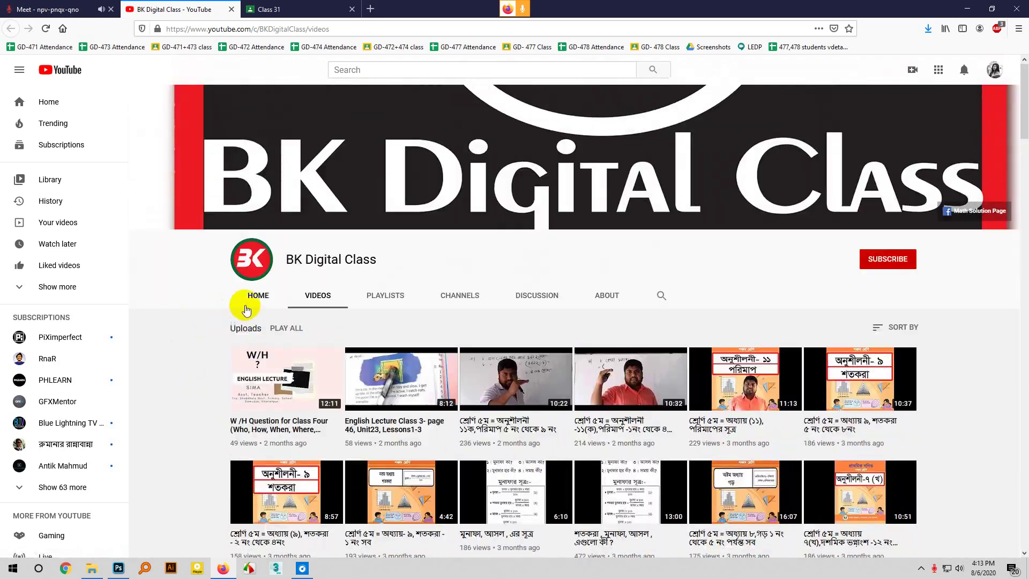
View the BK Digital Class channel's home page with its featured video and uploads
{"action": "left_click", "coordinate": [263, 303]}
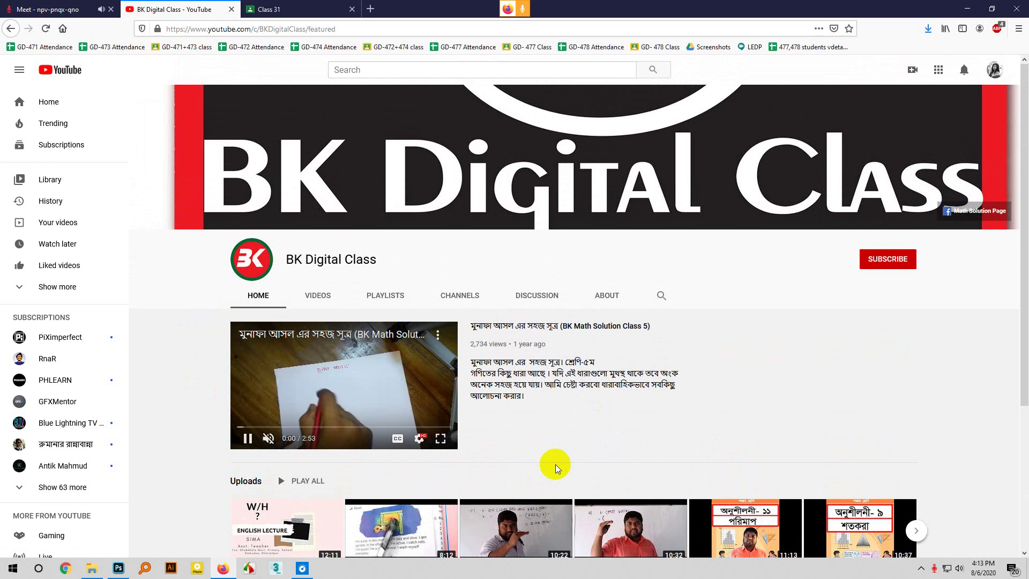
{"action": "scroll", "coordinate": [552, 465], "scroll_direction": "down", "scroll_amount": 3}
{"action": "scroll", "coordinate": [553, 465], "scroll_direction": "up", "scroll_amount": 3}
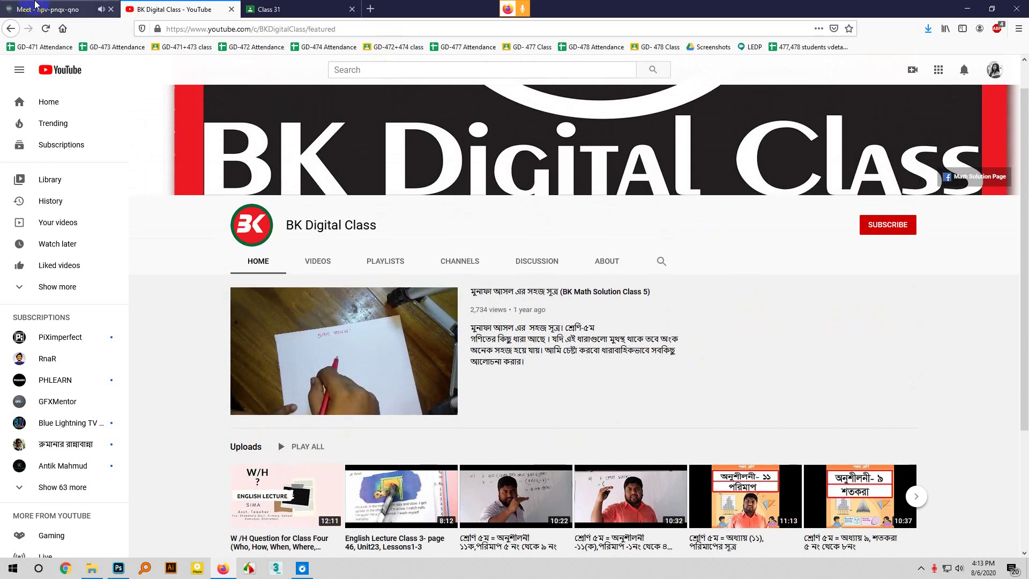
Return to the Meet call and show the list of people in the meeting
{"action": "left_click", "coordinate": [33, 10]}
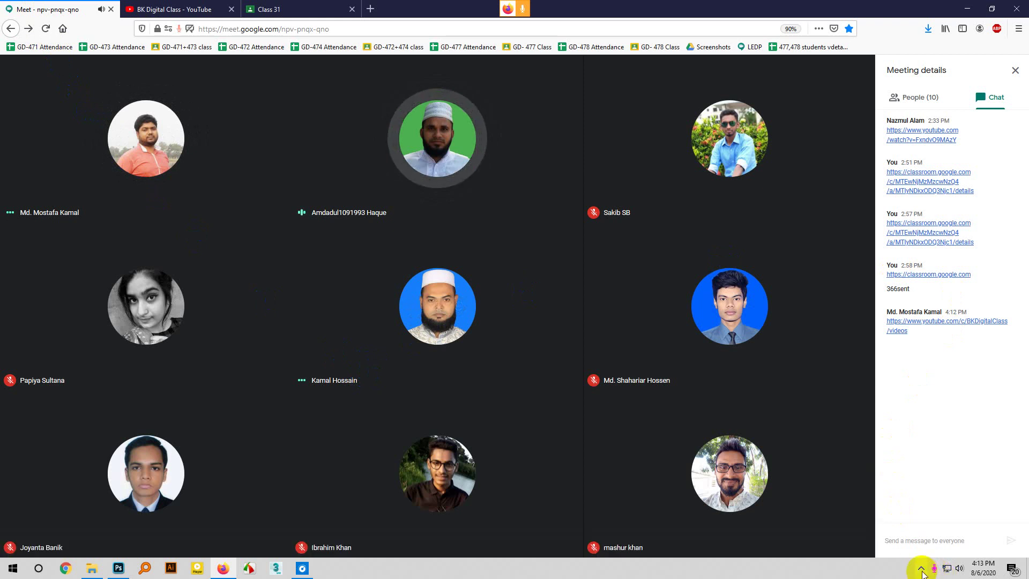
{"action": "left_click", "coordinate": [925, 98]}
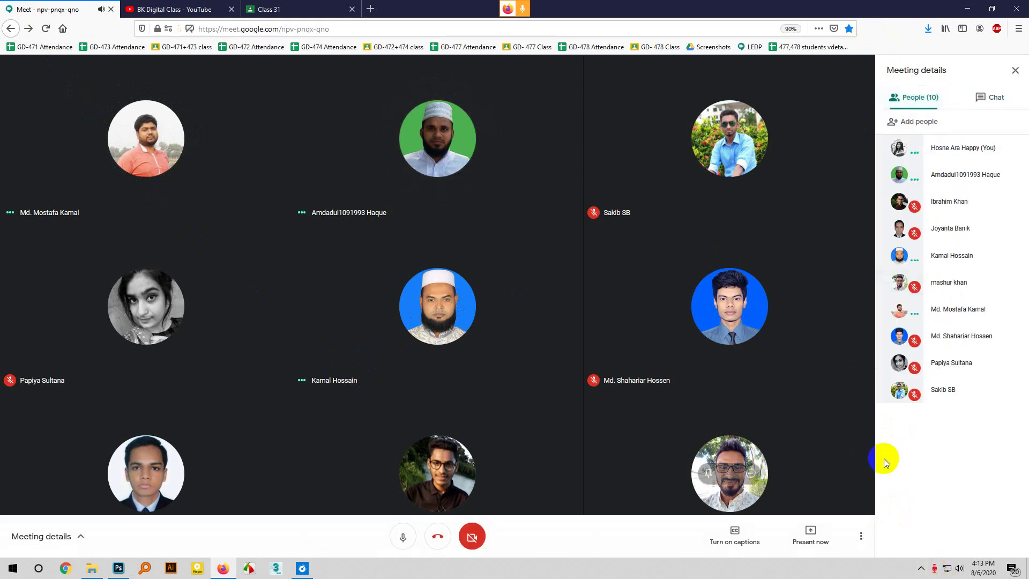
{"action": "left_click", "coordinate": [920, 567]}
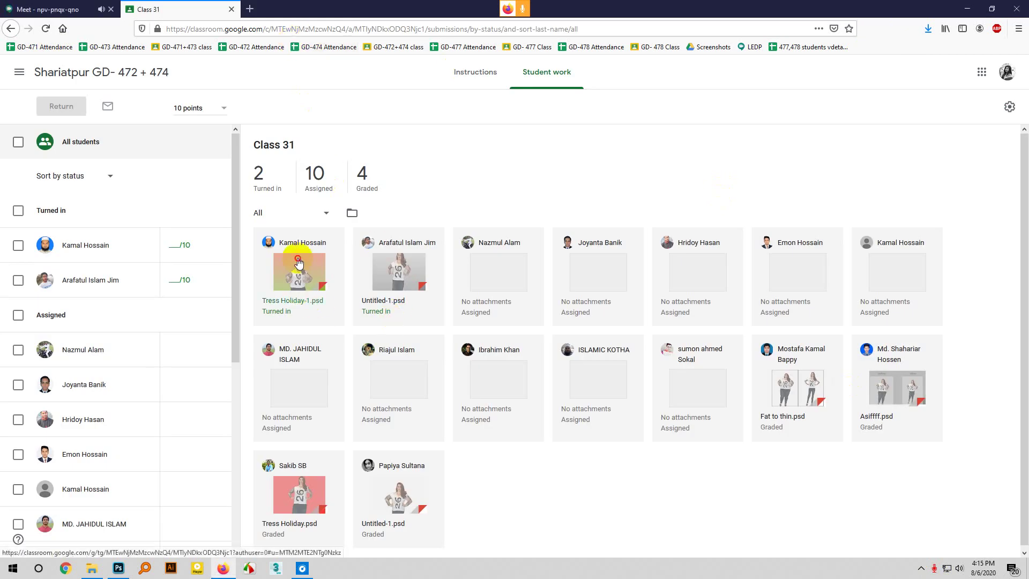
Open the turned-in Tress Holiday-1.psd submission in Photoshop 2020 and examine the figure's cutout and reshaping up close
{"action": "left_click", "coordinate": [299, 263]}
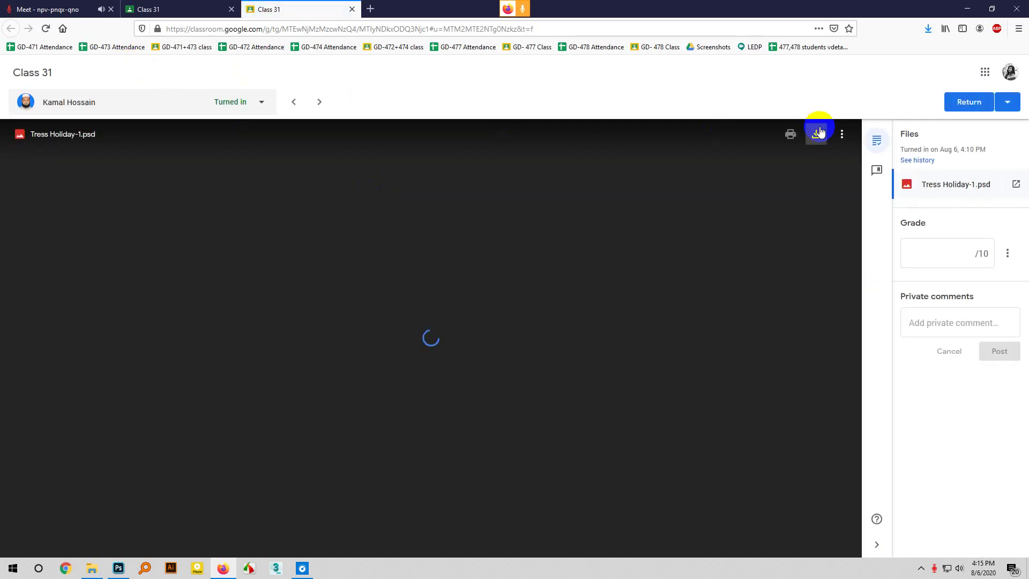
{"action": "left_click", "coordinate": [819, 132]}
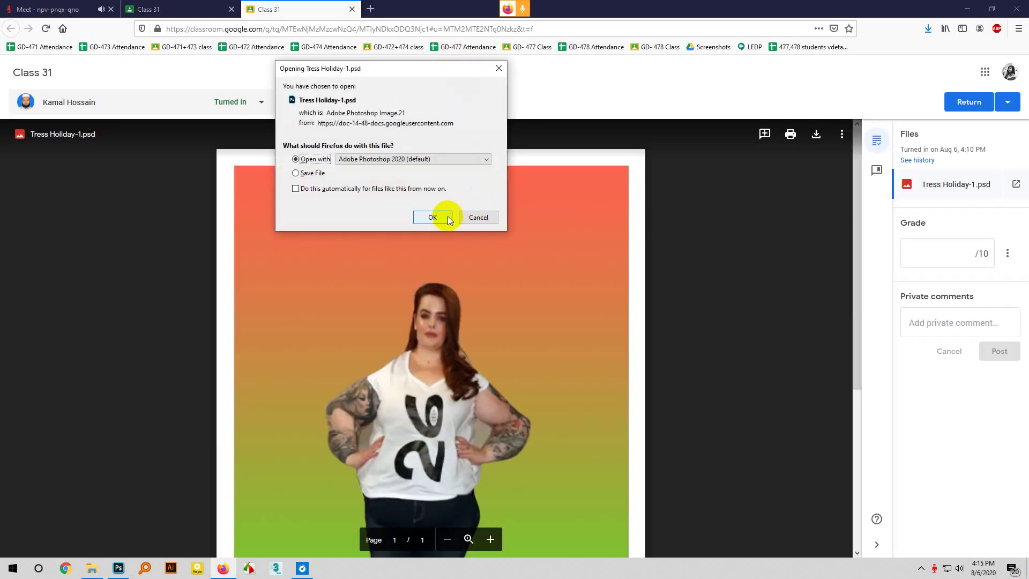
{"action": "left_click", "coordinate": [432, 217]}
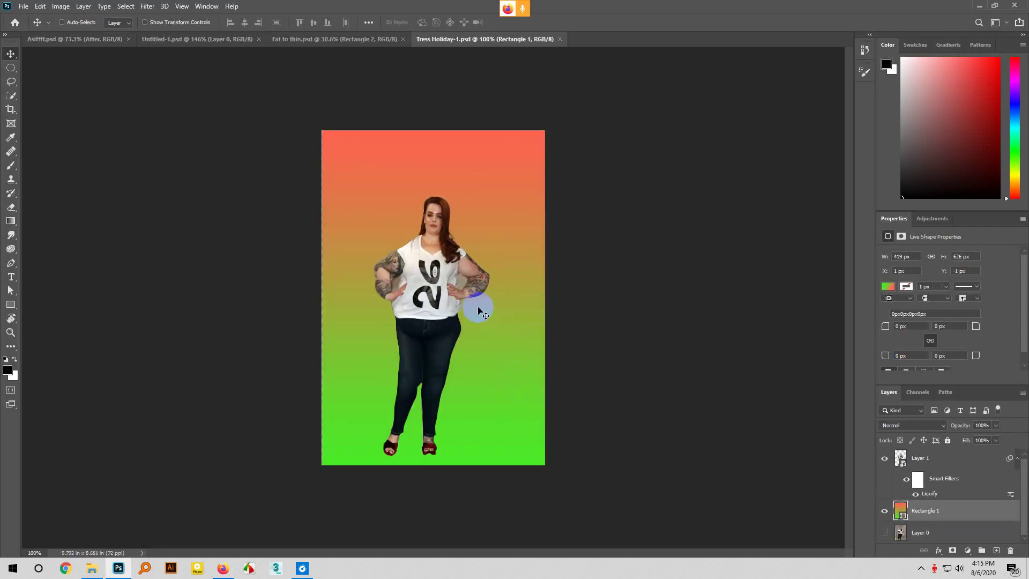
{"action": "scroll", "coordinate": [441, 282], "scroll_direction": "up", "scroll_amount": 5}
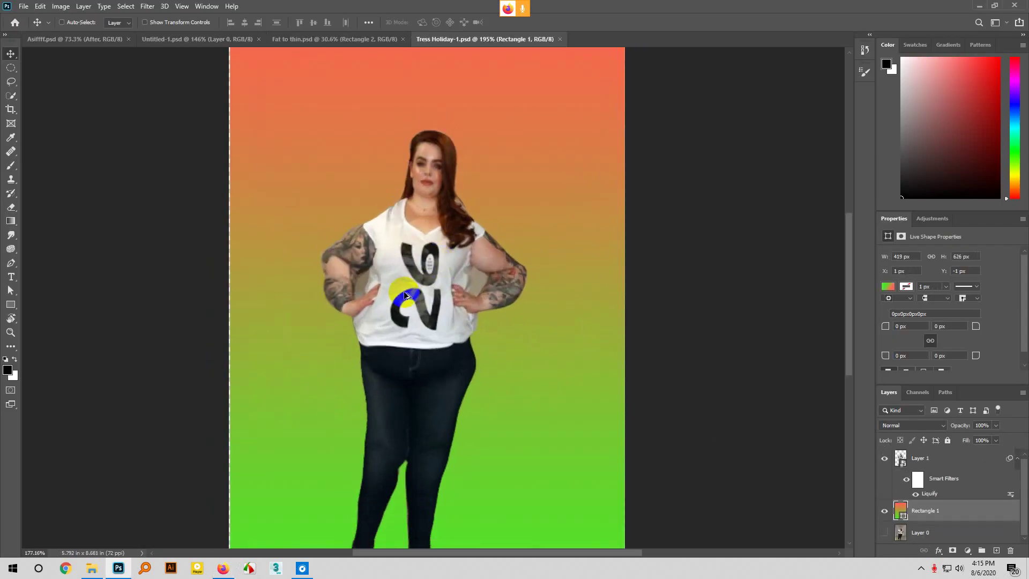
{"action": "scroll", "coordinate": [405, 295], "scroll_direction": "down", "scroll_amount": 1}
{"action": "scroll", "coordinate": [420, 438], "scroll_direction": "down", "scroll_amount": 2}
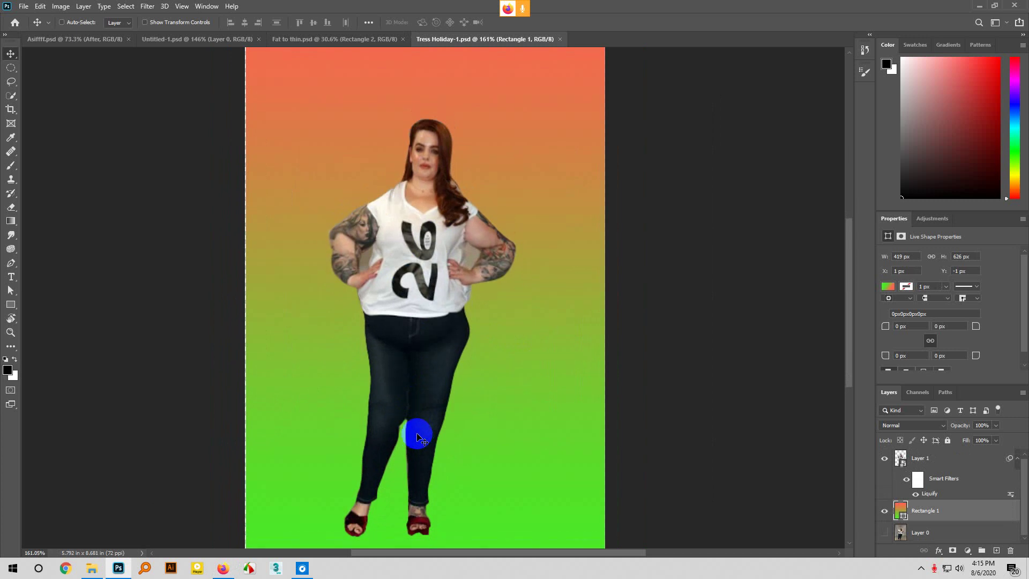
{"action": "scroll", "coordinate": [421, 437], "scroll_direction": "down", "scroll_amount": 1}
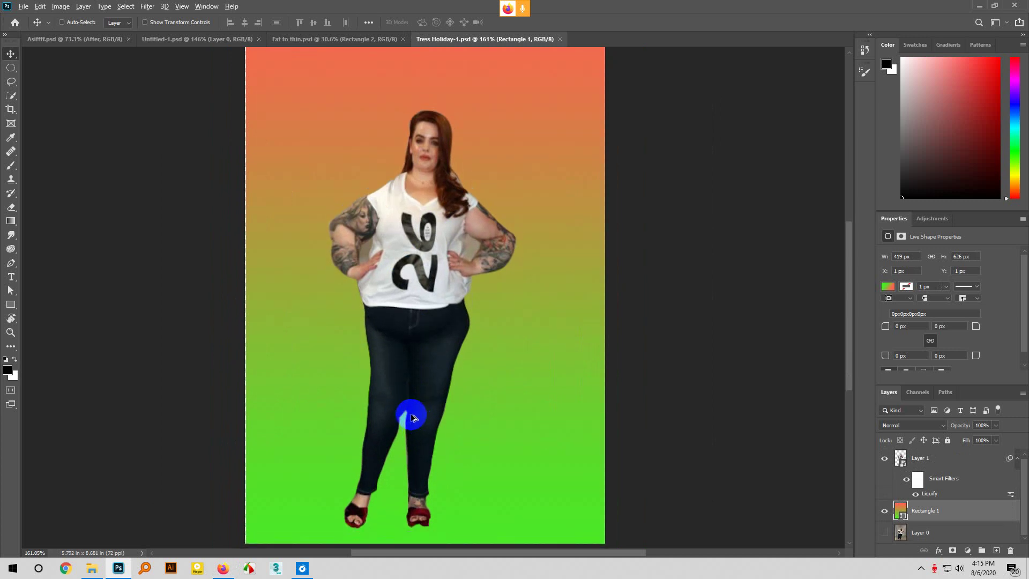
{"action": "scroll", "coordinate": [413, 413], "scroll_direction": "down", "scroll_amount": 1}
{"action": "left_click", "coordinate": [224, 570]}
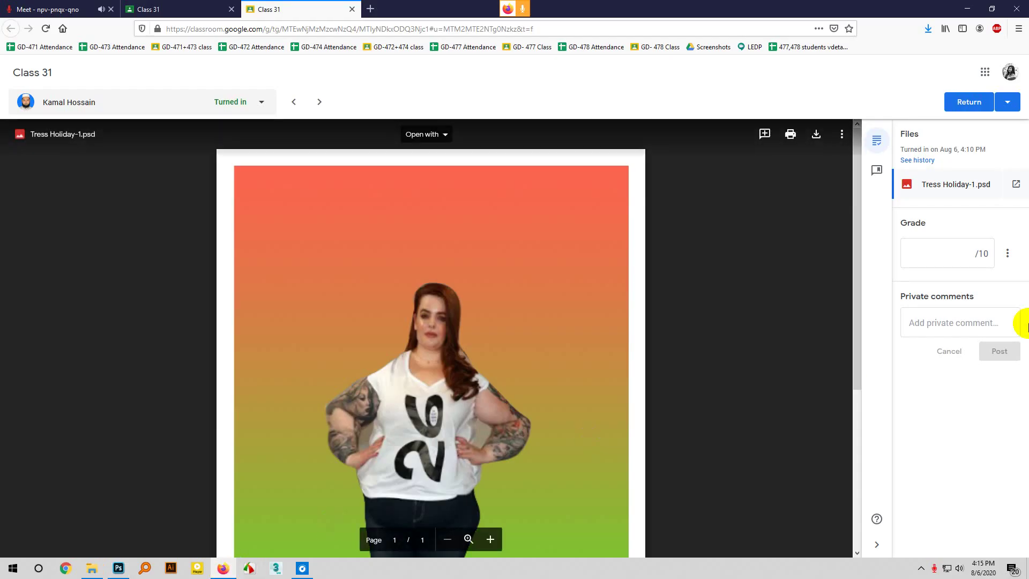
{"action": "left_click", "coordinate": [960, 258]}
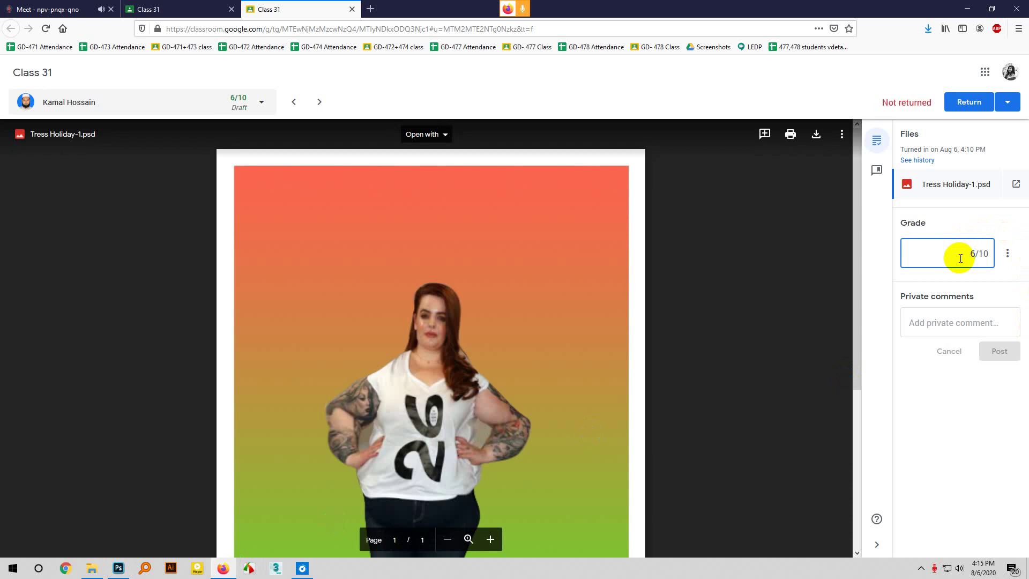
{"action": "left_click", "coordinate": [970, 110]}
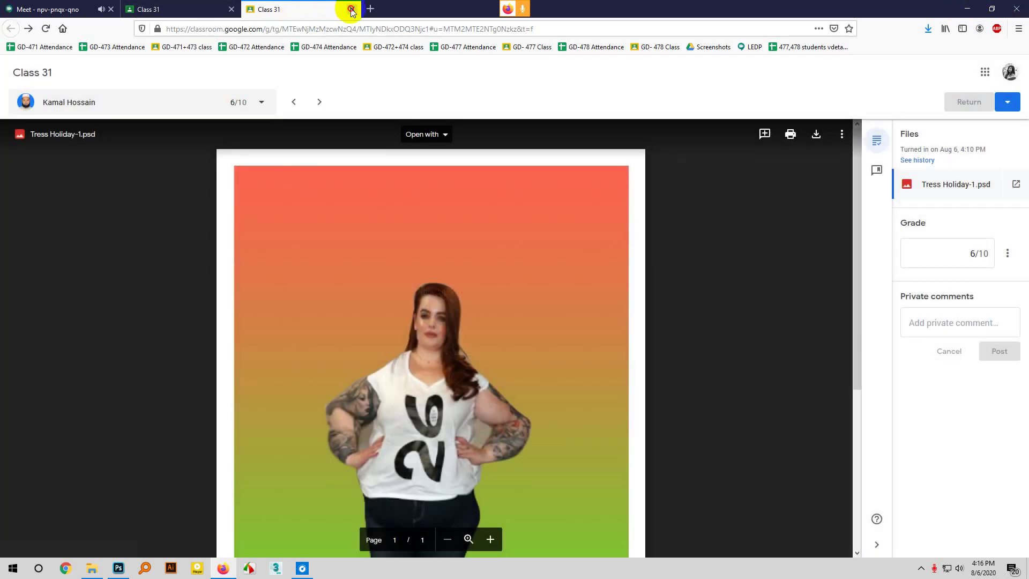
{"action": "left_click", "coordinate": [352, 9]}
Open the remaining turned-in Untitled-1.psd submission in Photoshop 2020 and examine the slimmed figure on its grey gradient
{"action": "left_click", "coordinate": [404, 264]}
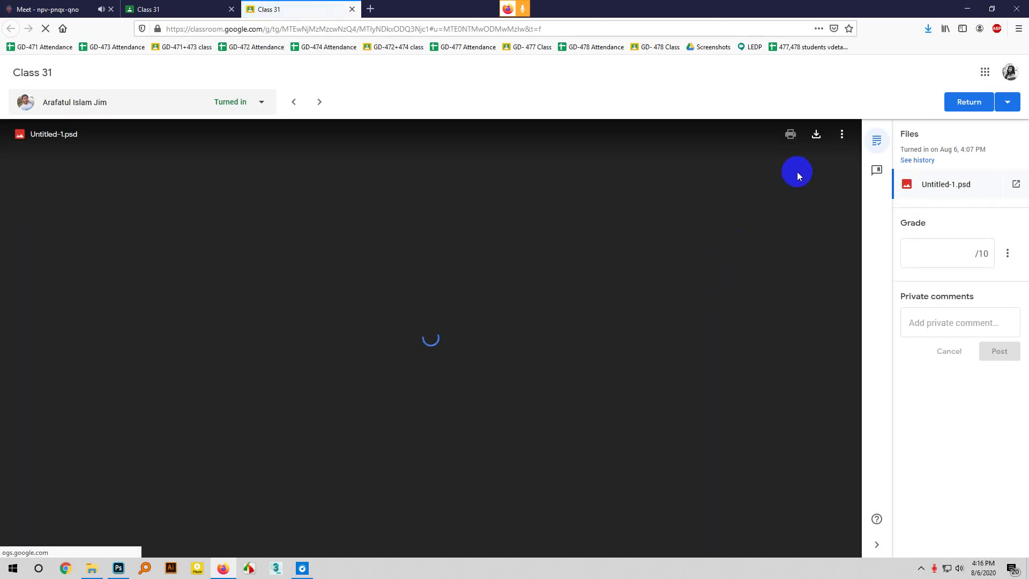
{"action": "left_click", "coordinate": [817, 135]}
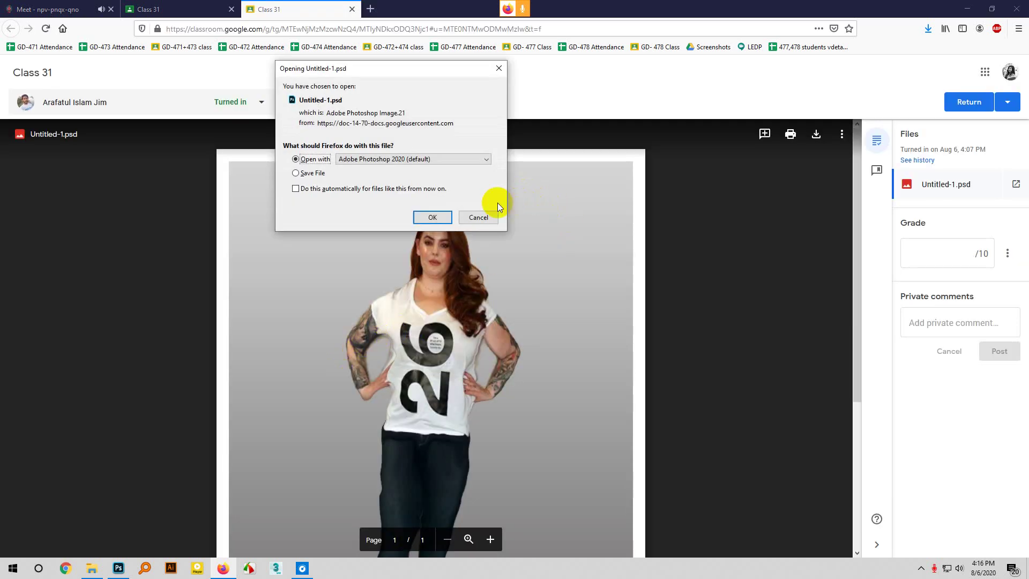
{"action": "left_click", "coordinate": [442, 217]}
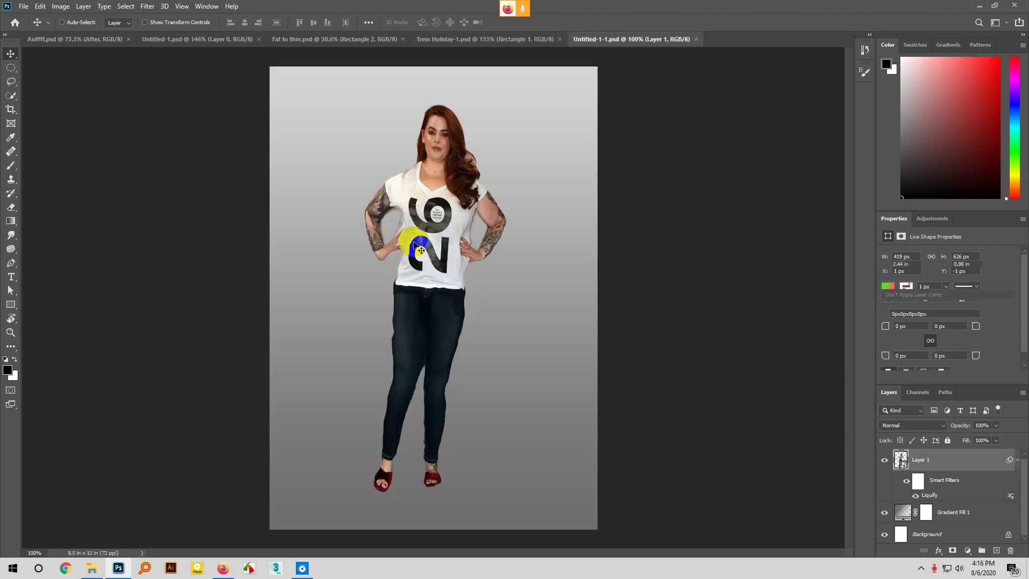
{"action": "scroll", "coordinate": [444, 160], "scroll_direction": "up", "scroll_amount": 1}
{"action": "scroll", "coordinate": [404, 237], "scroll_direction": "down", "scroll_amount": 1}
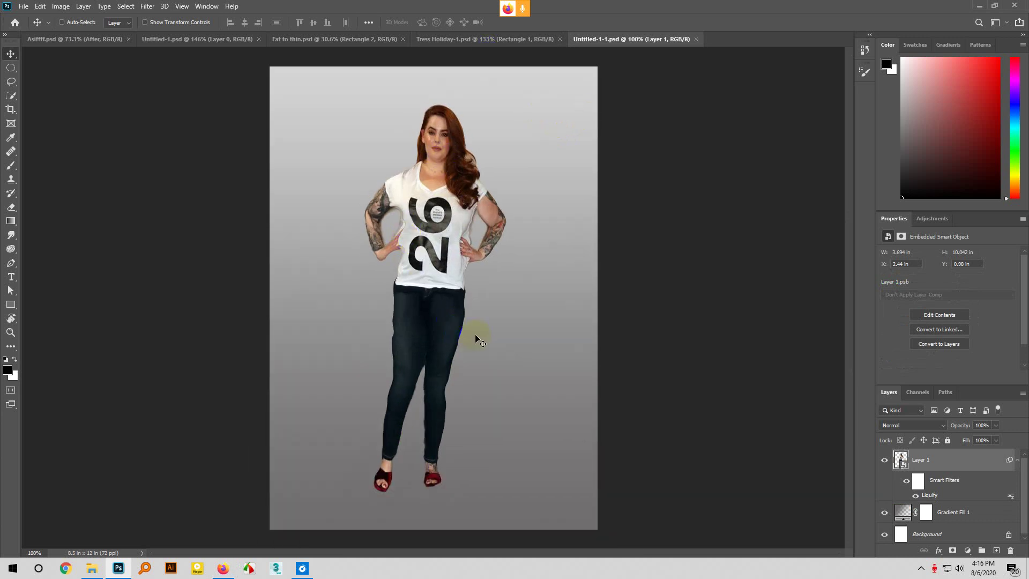
{"action": "left_click", "coordinate": [235, 495]}
Switch back to Firefox, grade the Untitled-1.psd submission 9 out of 10, and return it to the student
{"action": "mouse_move", "coordinate": [226, 573]}
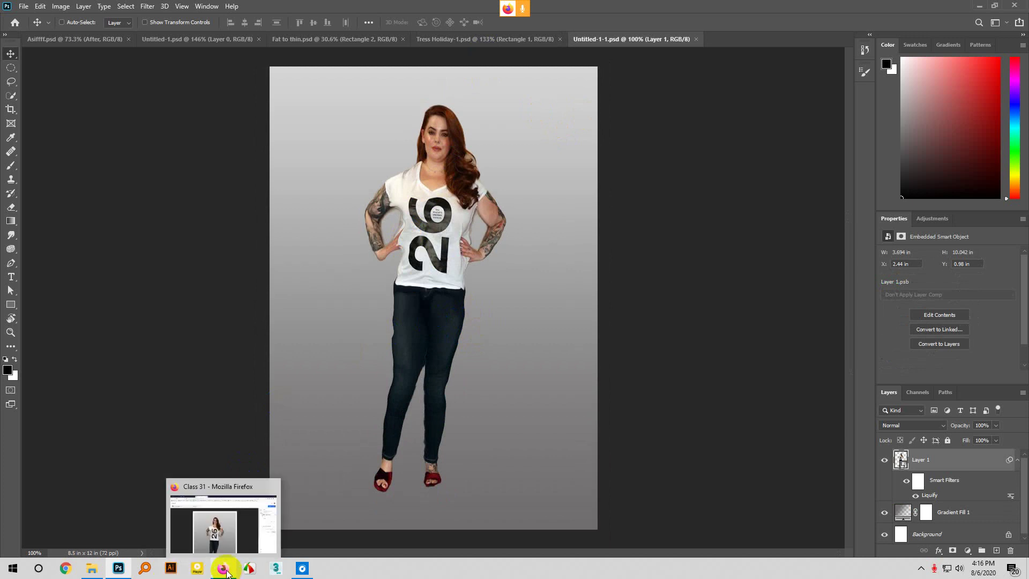
{"action": "left_click", "coordinate": [248, 544]}
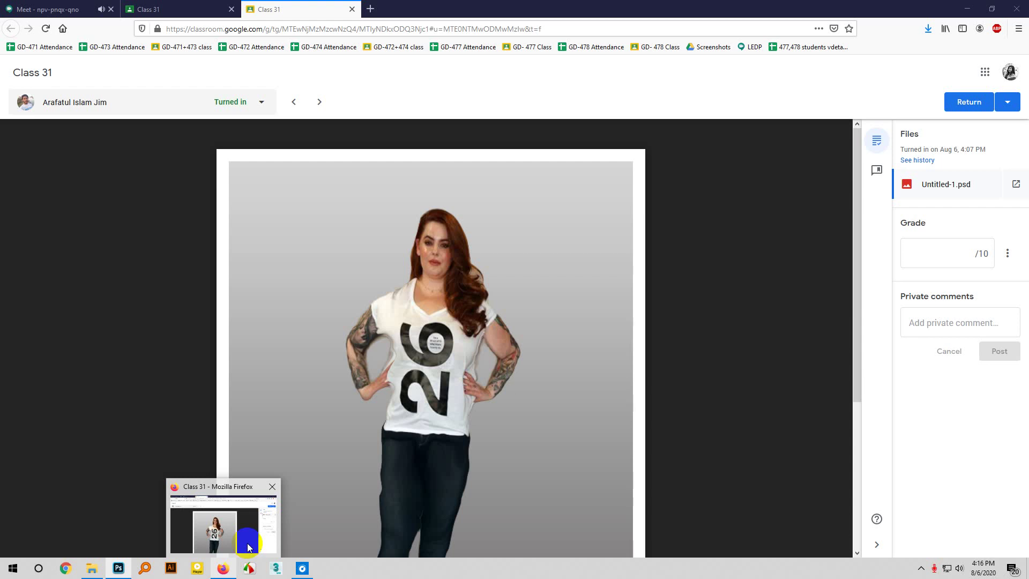
{"action": "left_click", "coordinate": [248, 547]}
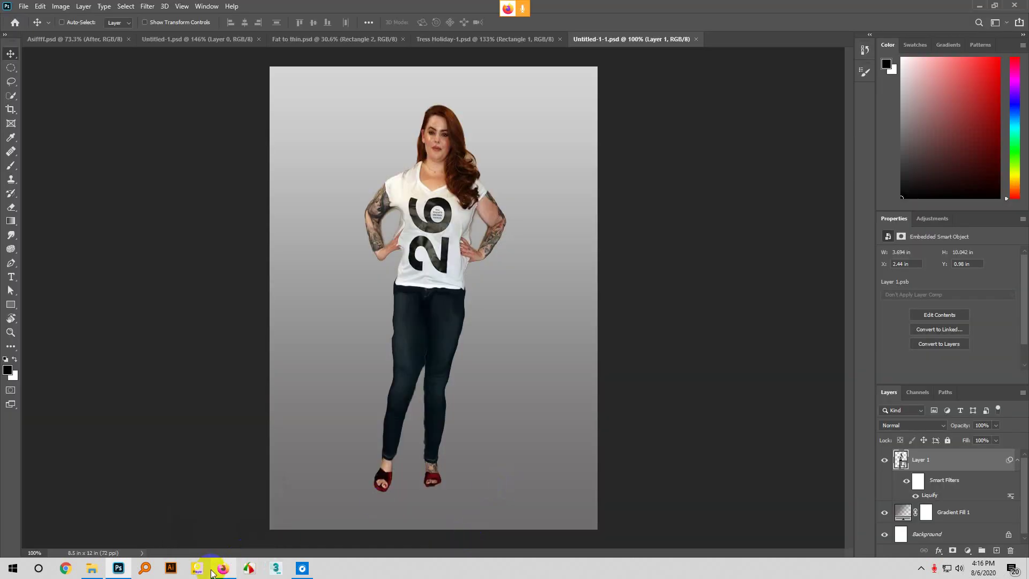
{"action": "left_click", "coordinate": [231, 525]}
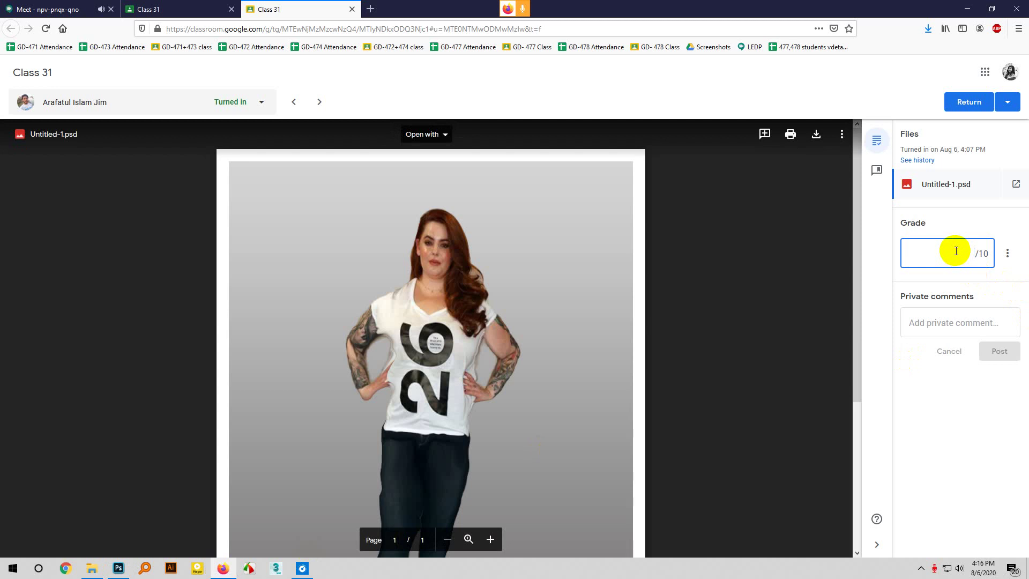
{"action": "type", "text": "9"}
{"action": "left_click", "coordinate": [970, 102]}
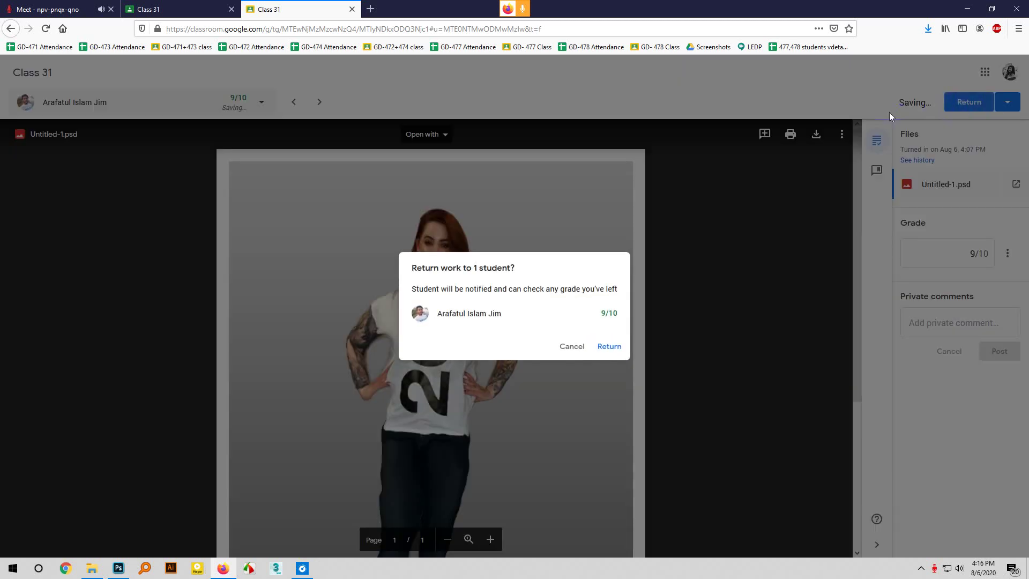
{"action": "left_click", "coordinate": [602, 347]}
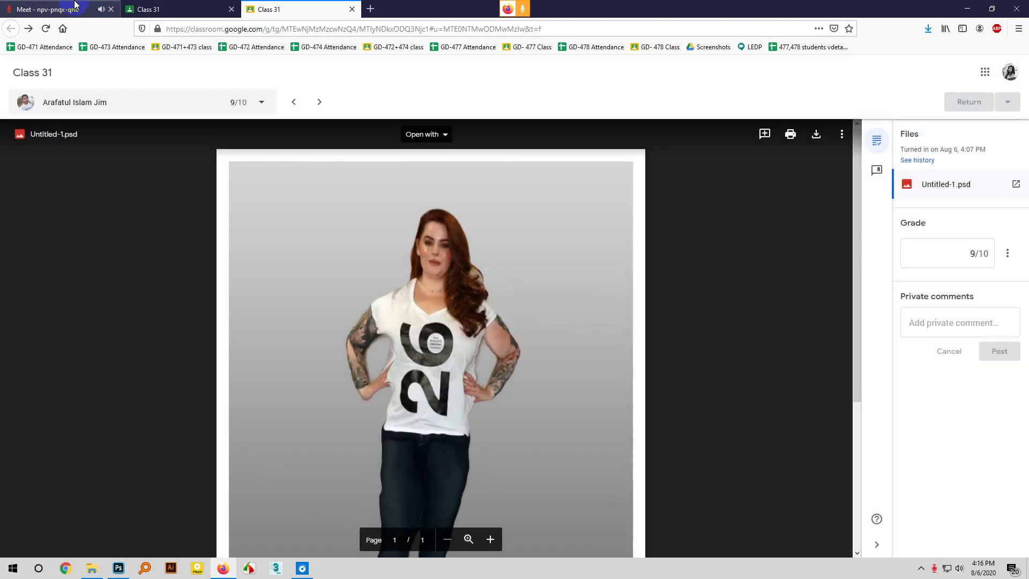
Check the Meet call's participants, then reload the Class 31 student work page to refresh the submission list
{"action": "left_click", "coordinate": [75, 6]}
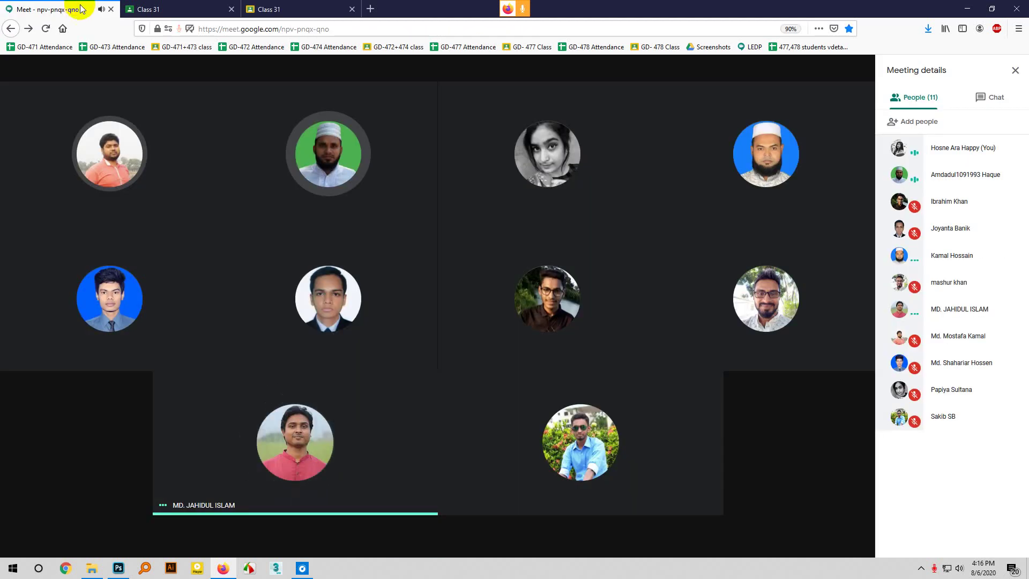
{"action": "left_click", "coordinate": [155, 9]}
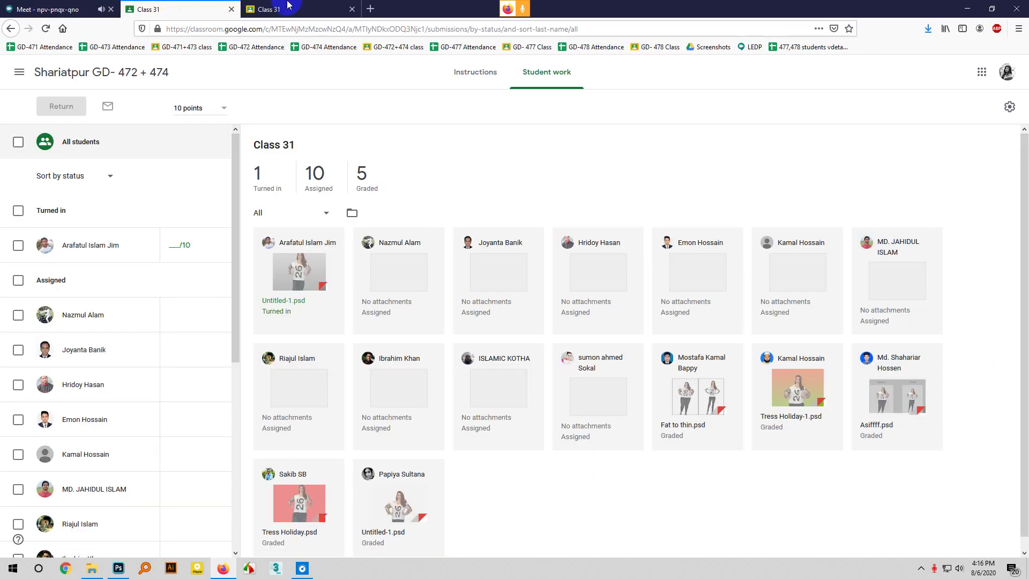
{"action": "left_click", "coordinate": [46, 28]}
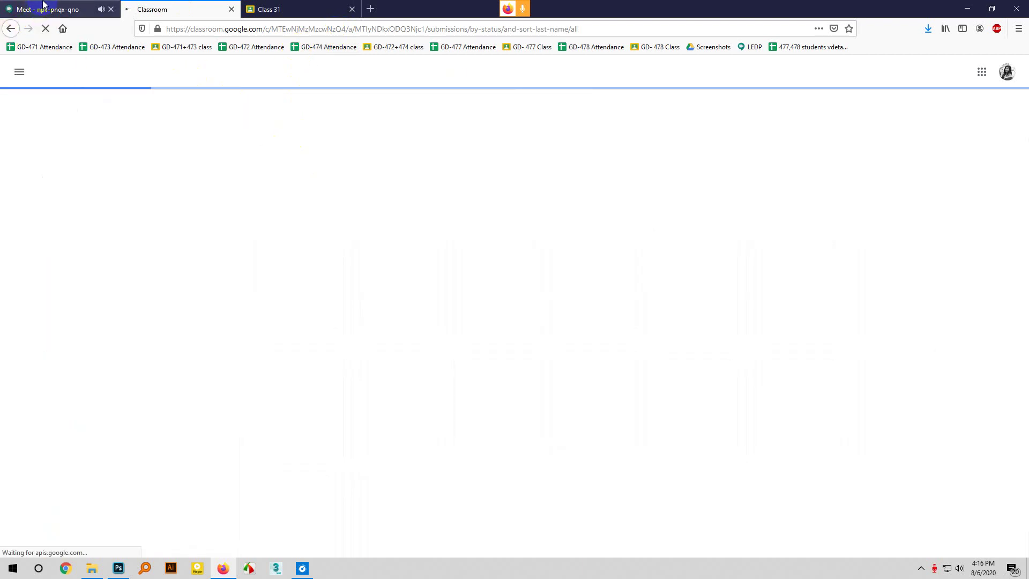
Look in on the Meet call again and refresh the Class 31 student work page for new submissions
{"action": "left_click", "coordinate": [44, 4]}
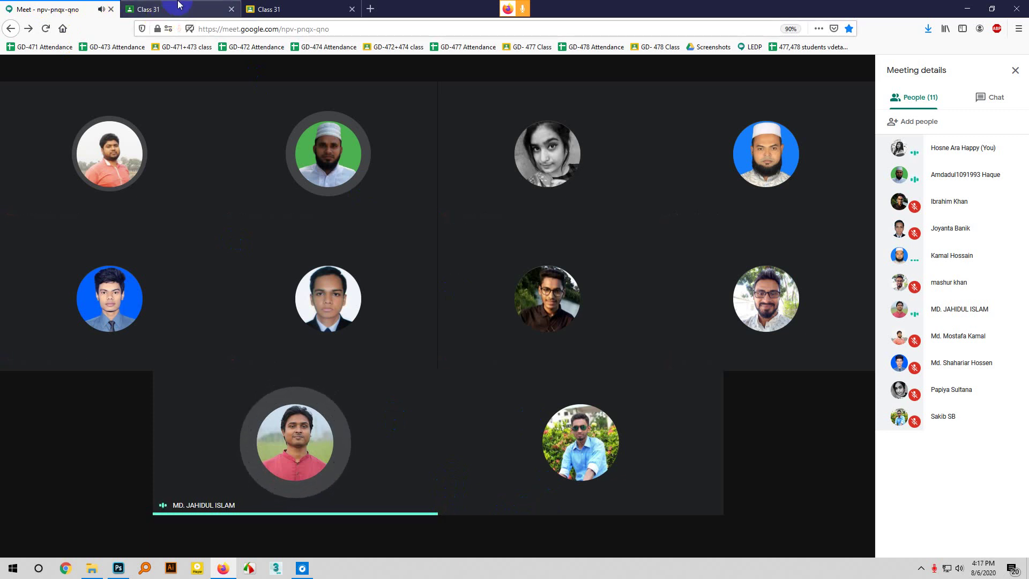
{"action": "left_click", "coordinate": [182, 5]}
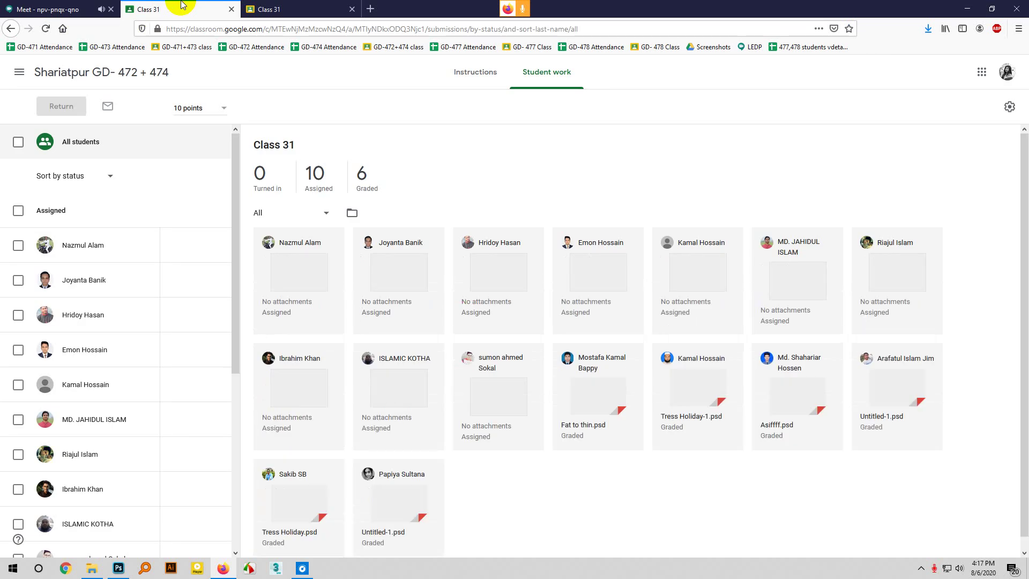
{"action": "left_click", "coordinate": [45, 28]}
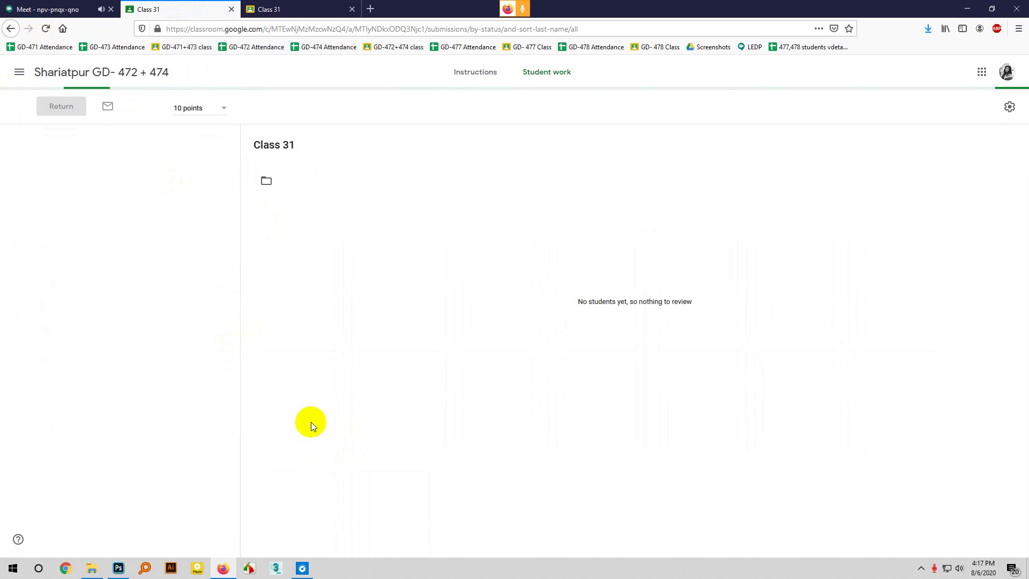
Return to the Meet call and mute the microphone
{"action": "left_click", "coordinate": [53, 10]}
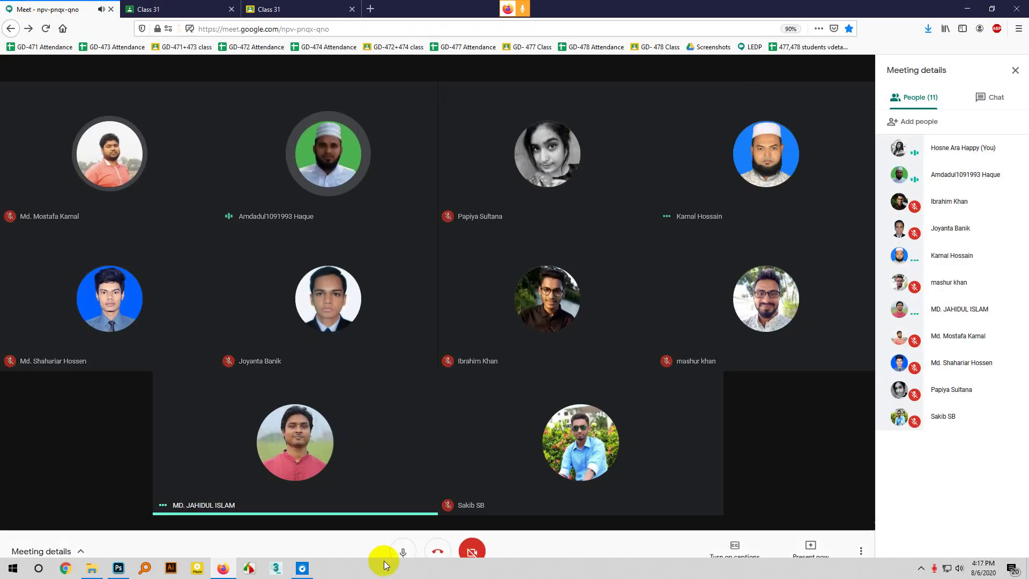
{"action": "mouse_move", "coordinate": [413, 524]}
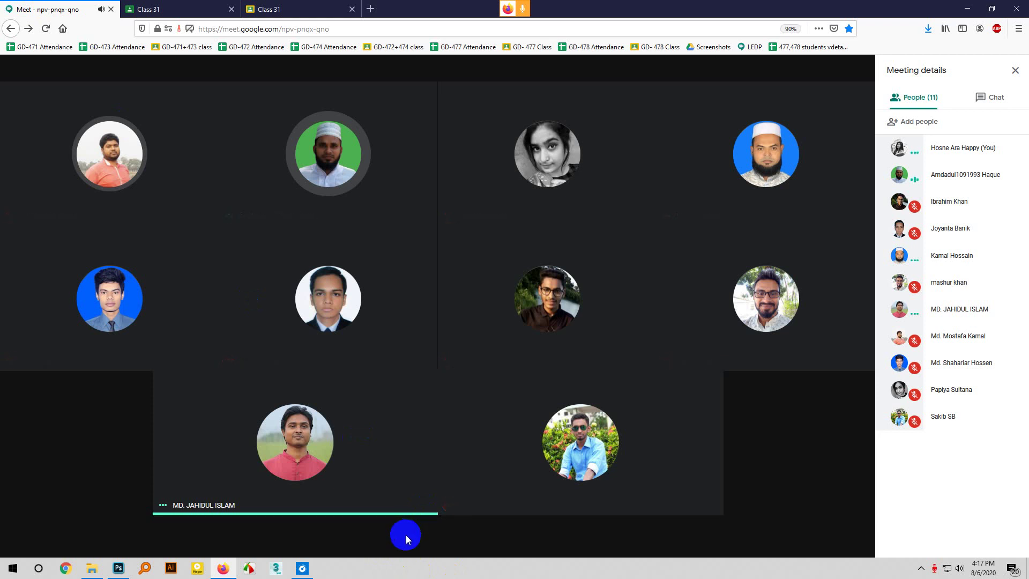
{"action": "mouse_move", "coordinate": [462, 483]}
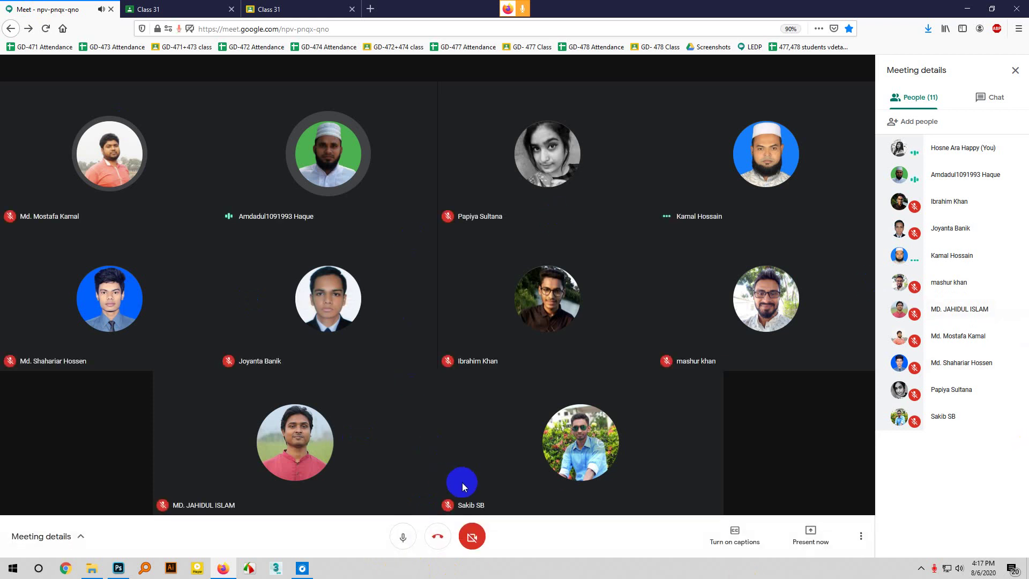
{"action": "left_click", "coordinate": [406, 536]}
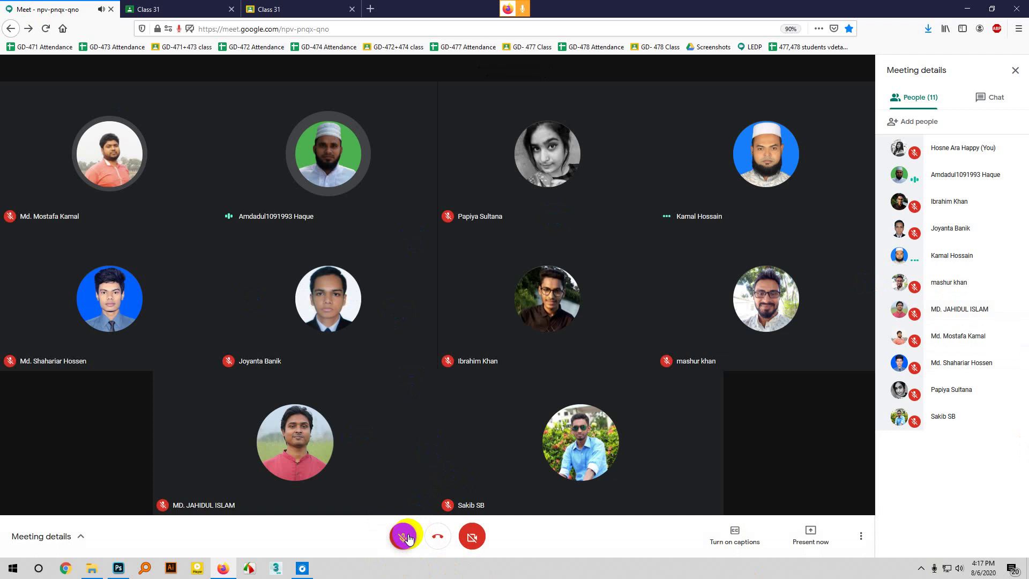
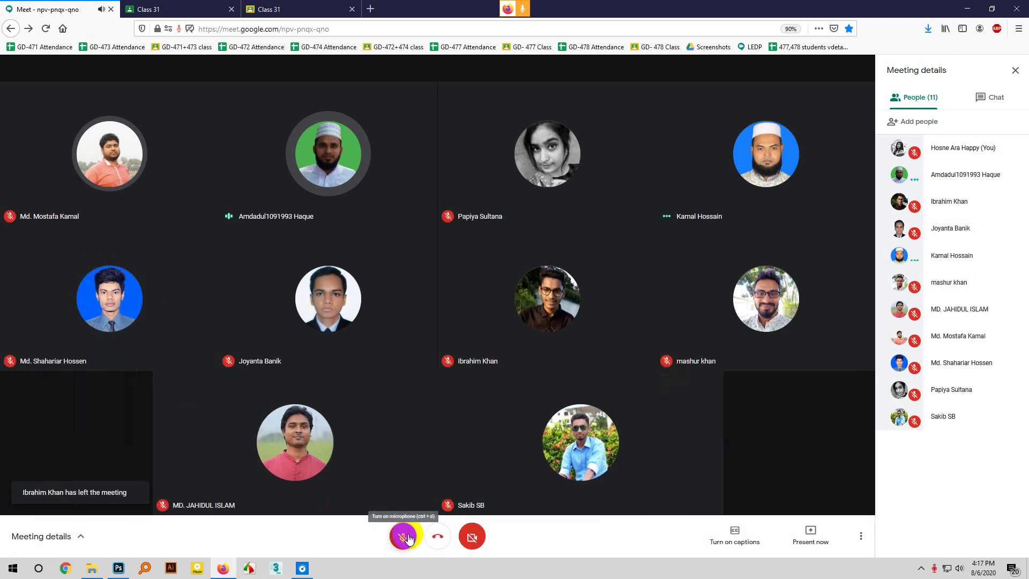
Close the browser tab with the graded Untitled-1.psd submission and reload the Class 31 student work list
{"action": "left_click", "coordinate": [260, 7]}
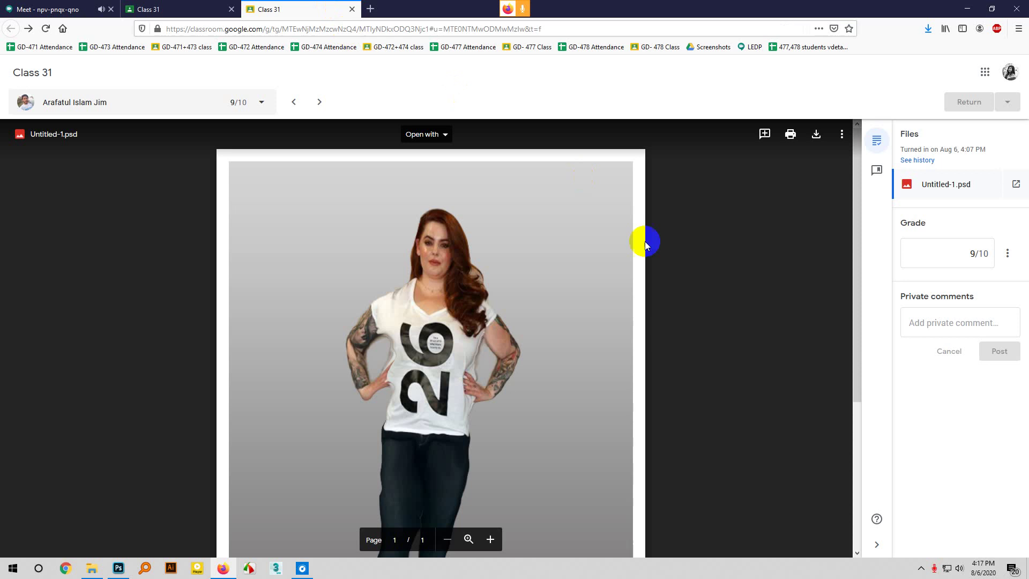
{"action": "left_click", "coordinate": [212, 8]}
{"action": "left_click", "coordinate": [274, 8]}
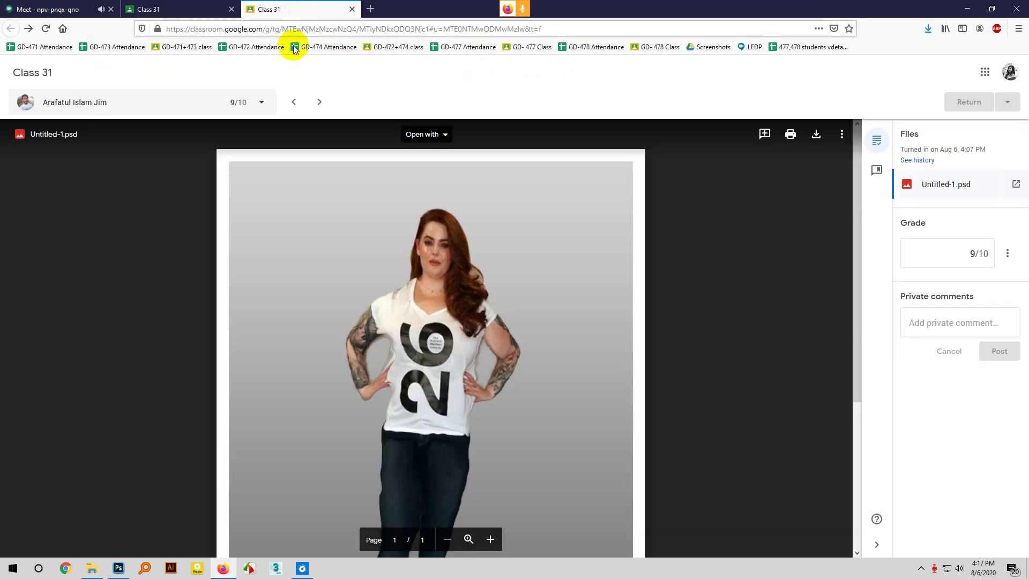
{"action": "left_click", "coordinate": [351, 9]}
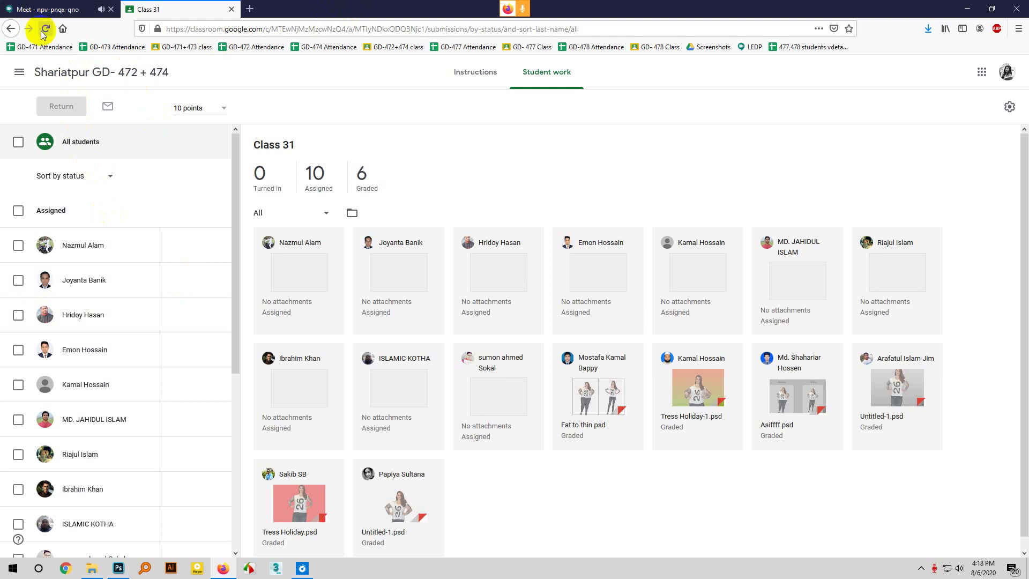
{"action": "key", "text": "F5"}
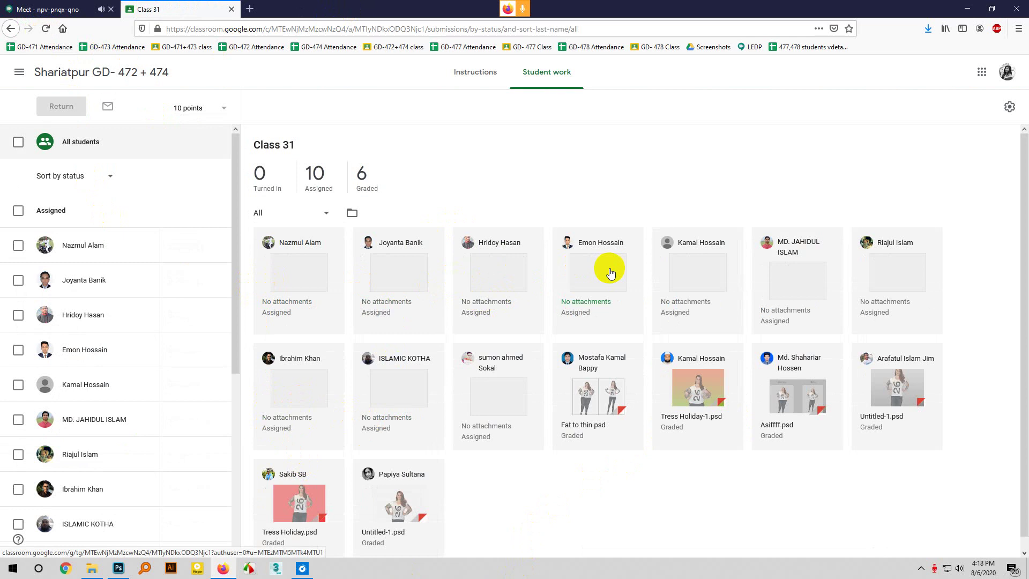
Go back to the Meet call and unmute the microphone
{"action": "left_click", "coordinate": [54, 9]}
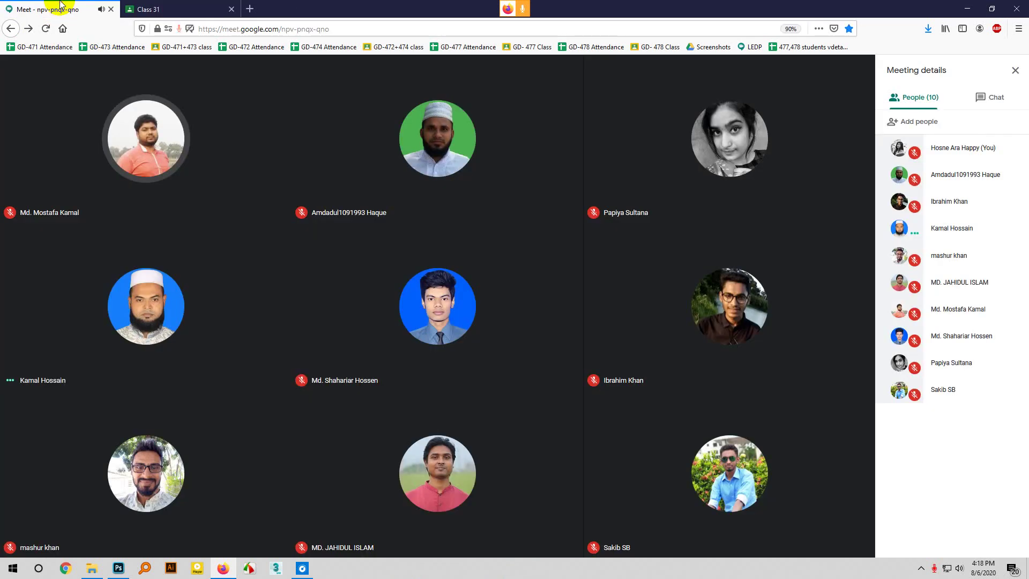
{"action": "mouse_move", "coordinate": [345, 551]}
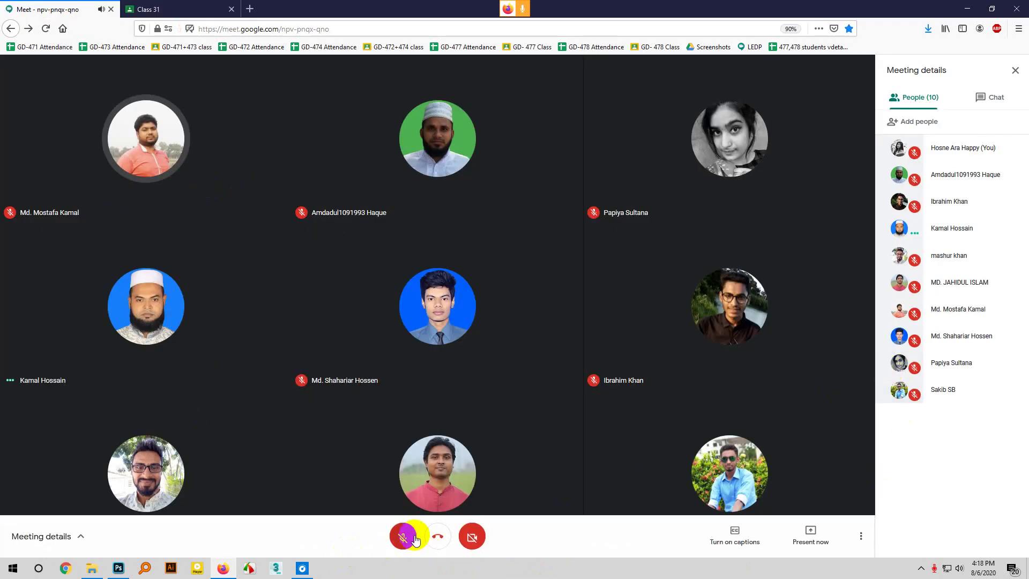
{"action": "left_click", "coordinate": [399, 537]}
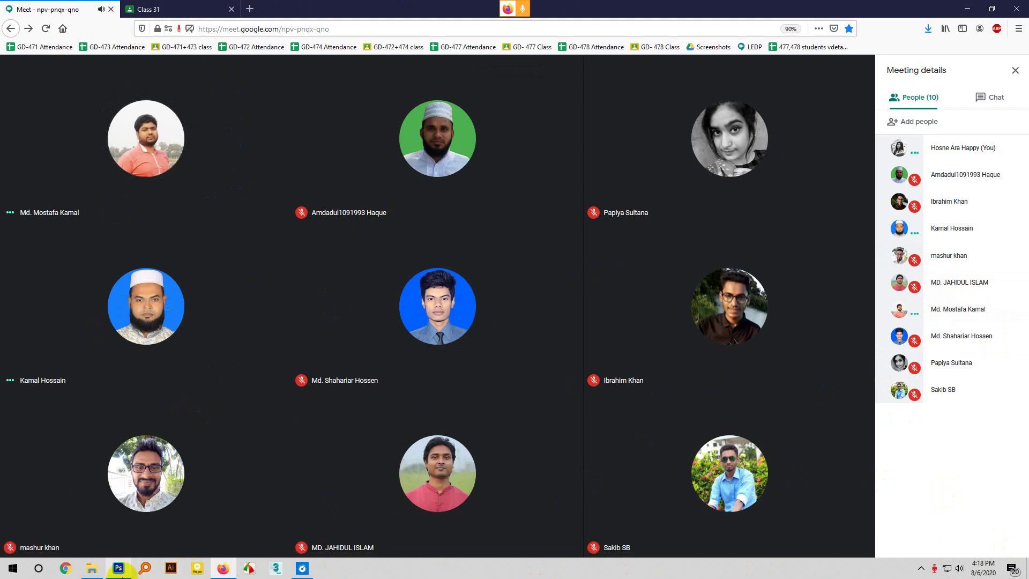
Switch to Photoshop 2020 and close all five open student submission documents
{"action": "left_click", "coordinate": [122, 569]}
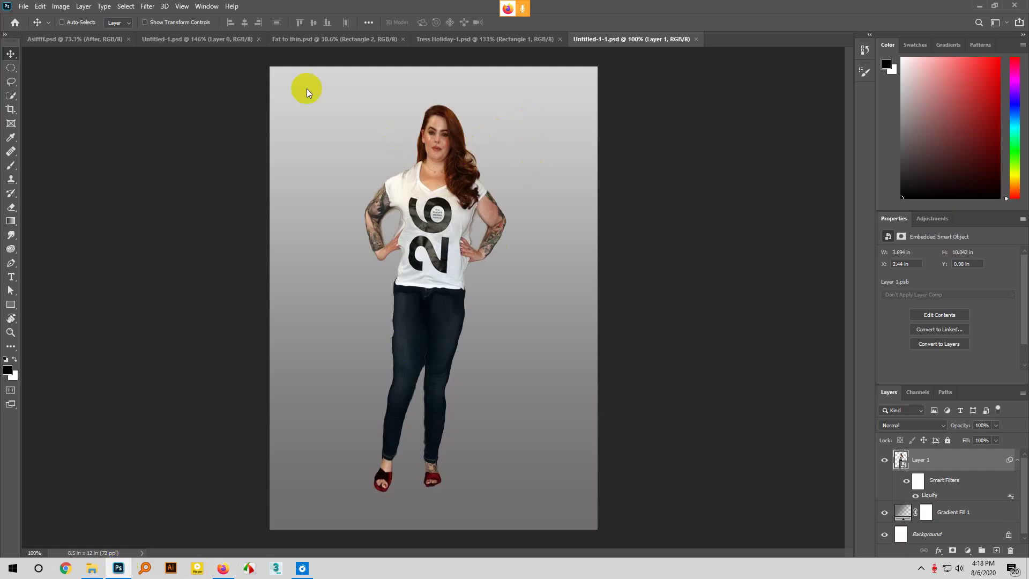
{"action": "left_click", "coordinate": [131, 39]}
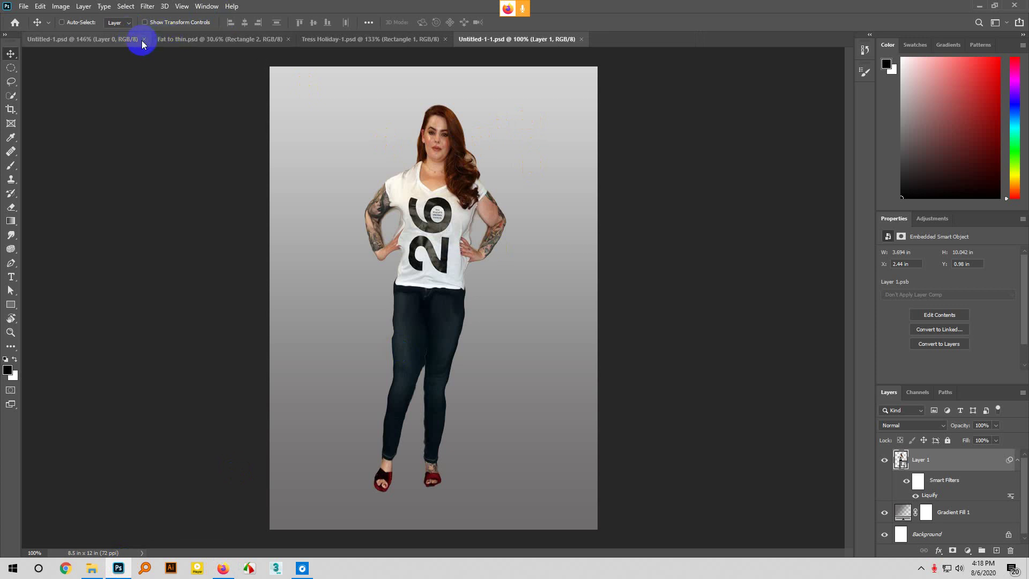
{"action": "left_click", "coordinate": [144, 40]}
{"action": "left_click", "coordinate": [157, 40]}
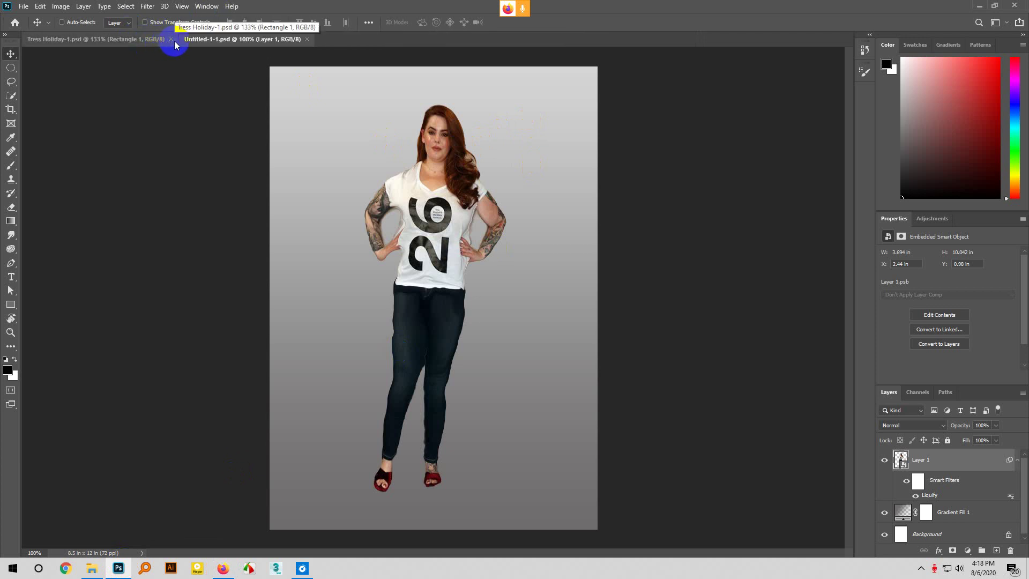
{"action": "left_click", "coordinate": [172, 40]}
{"action": "left_click", "coordinate": [152, 40]}
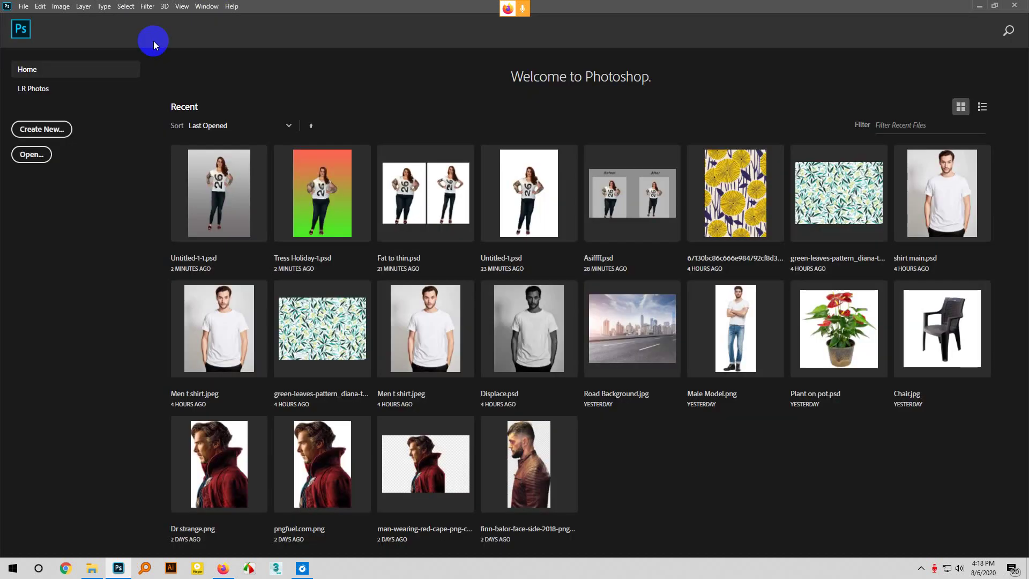
Open Men t shirt.jpeg from the Downloads folder in Photoshop
{"action": "left_click", "coordinate": [20, 153]}
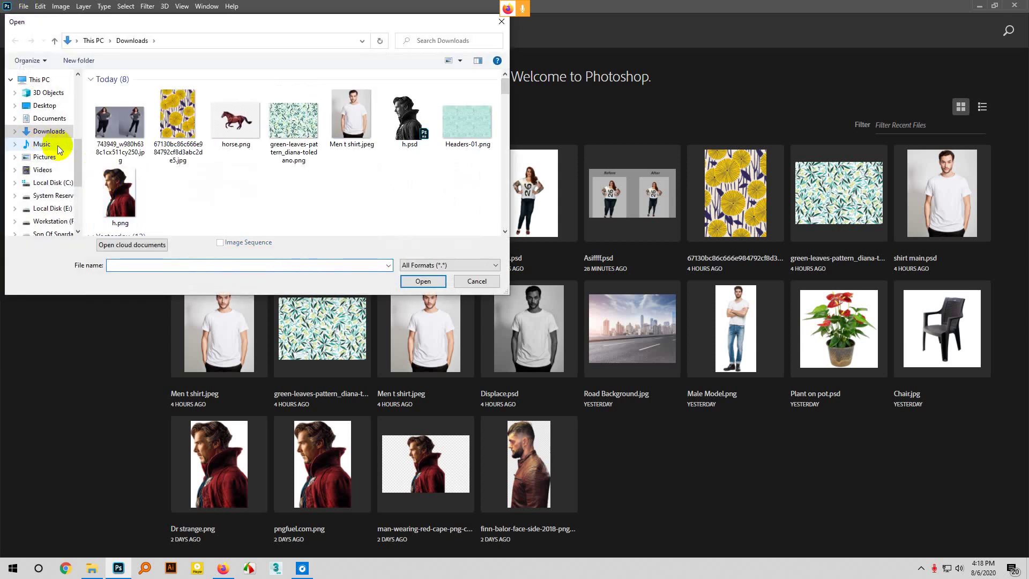
{"action": "left_click", "coordinate": [354, 124]}
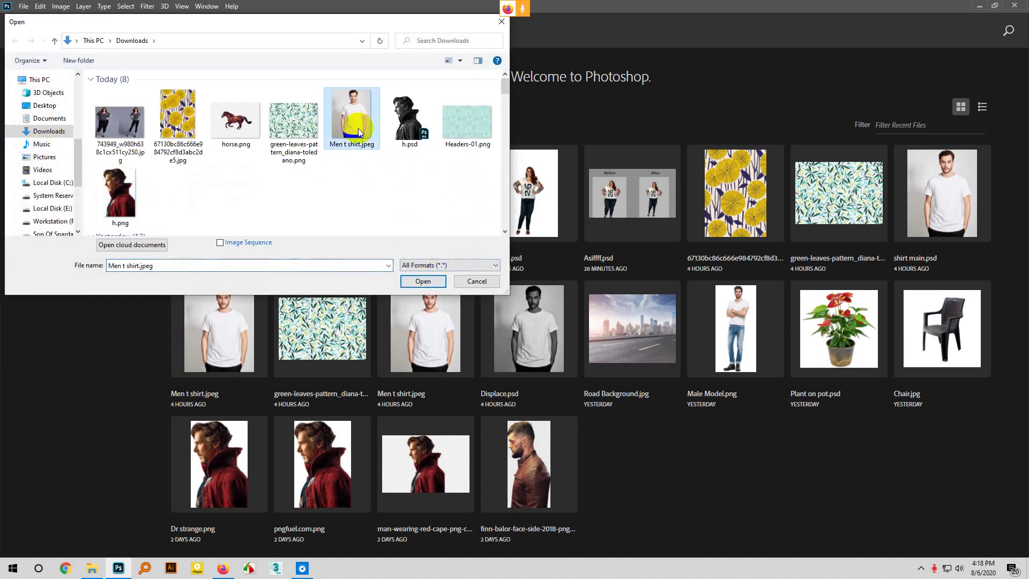
{"action": "left_click", "coordinate": [414, 281]}
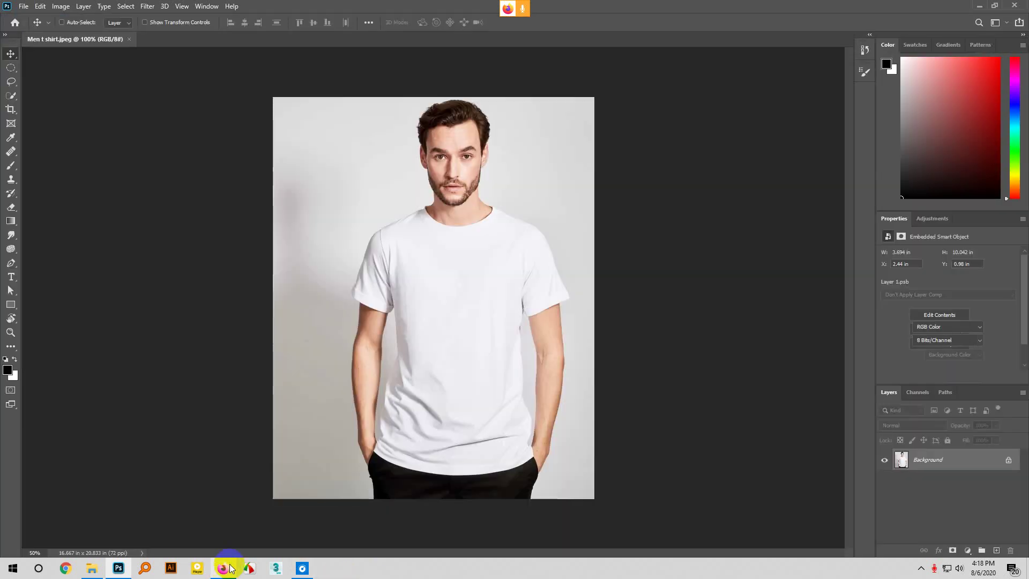
Switch to the Meet call in Firefox and present the entire screen, allowing the browser to share it
{"action": "left_click", "coordinate": [230, 568]}
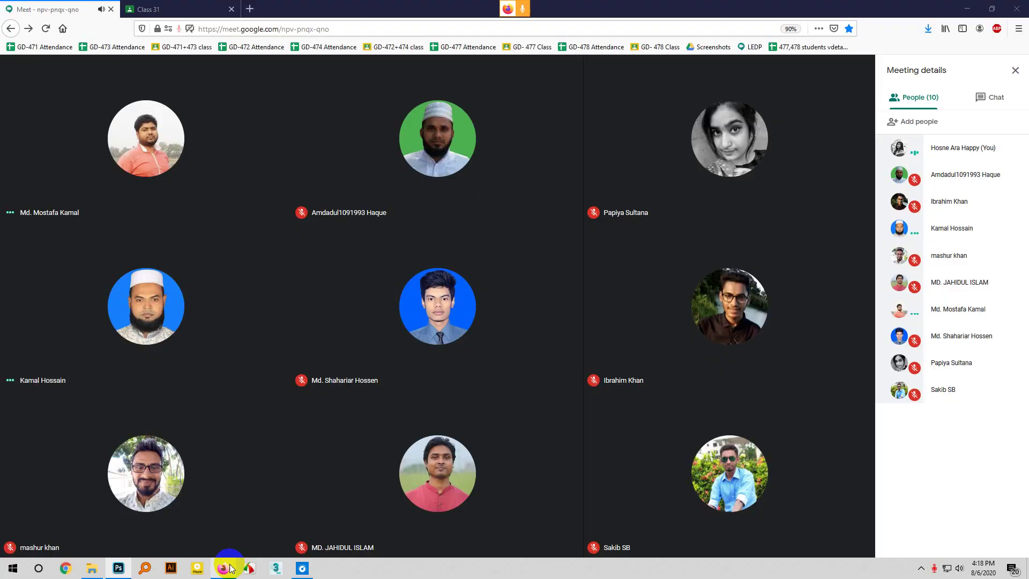
{"action": "left_click", "coordinate": [799, 534]}
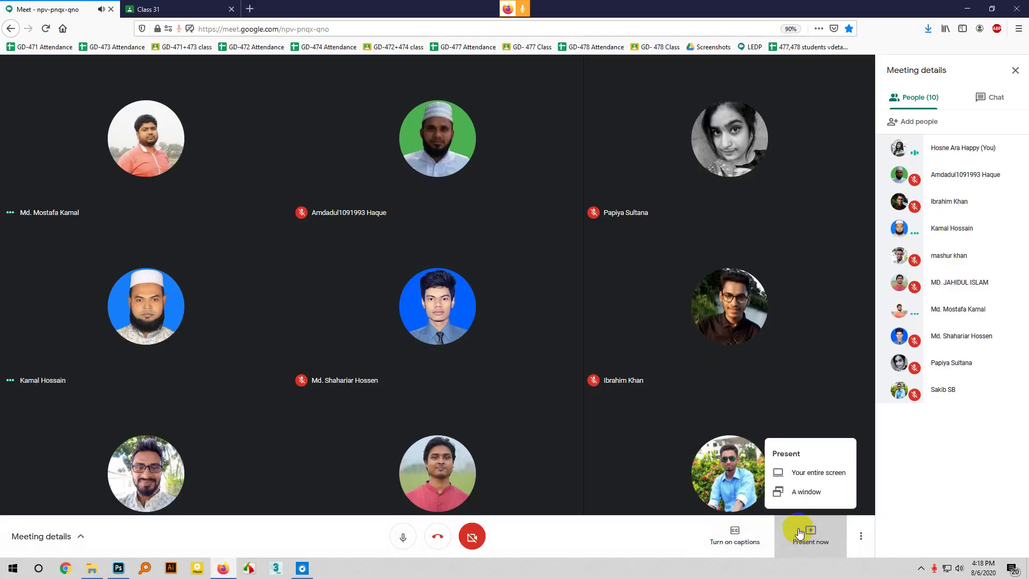
{"action": "left_click", "coordinate": [805, 472]}
{"action": "left_click", "coordinate": [344, 81]}
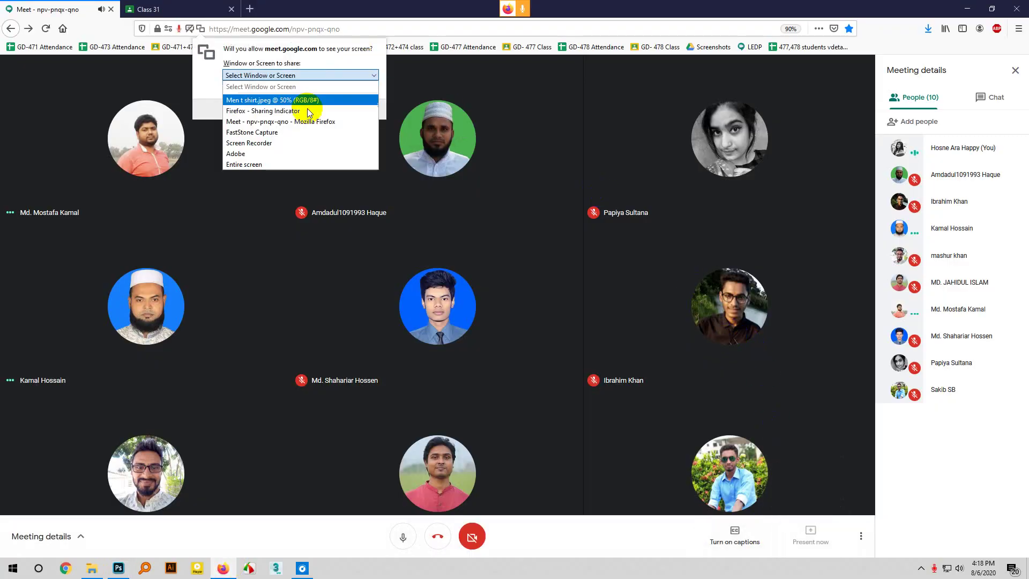
{"action": "left_click", "coordinate": [260, 165]}
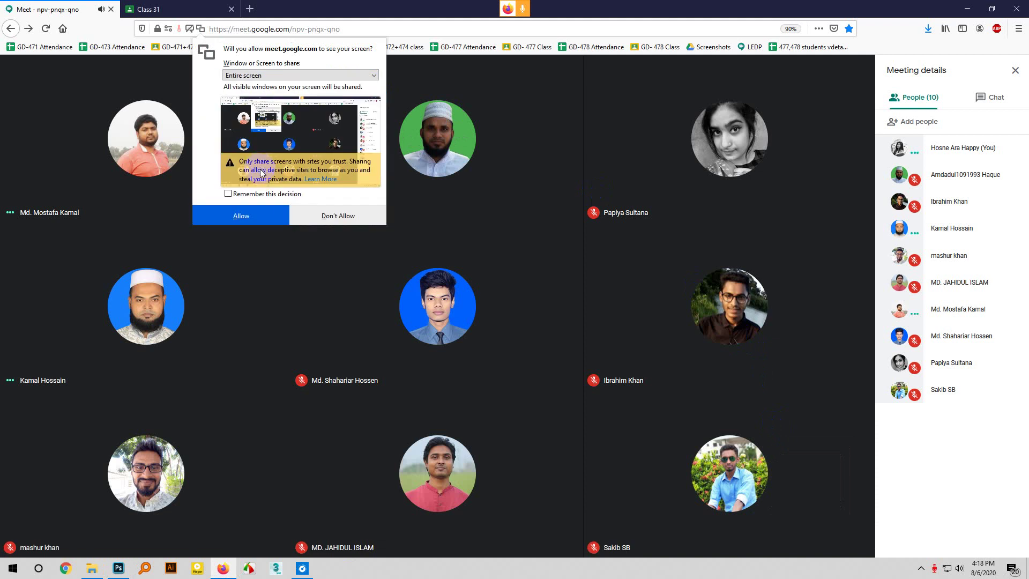
{"action": "left_click", "coordinate": [253, 215]}
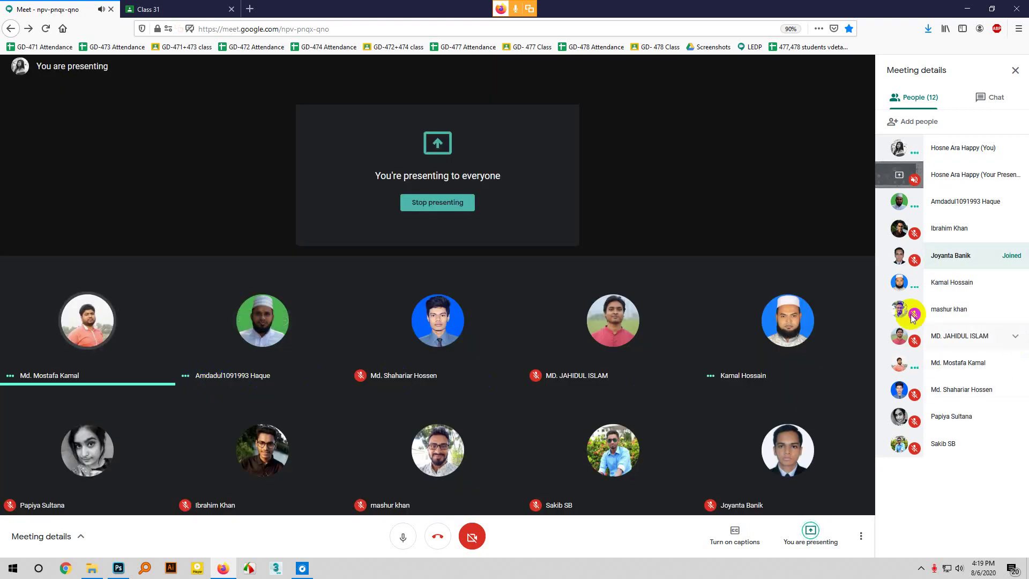
Switch to Photoshop and enlarge the Layers panel beside the T-shirt photo
{"action": "left_click", "coordinate": [119, 568]}
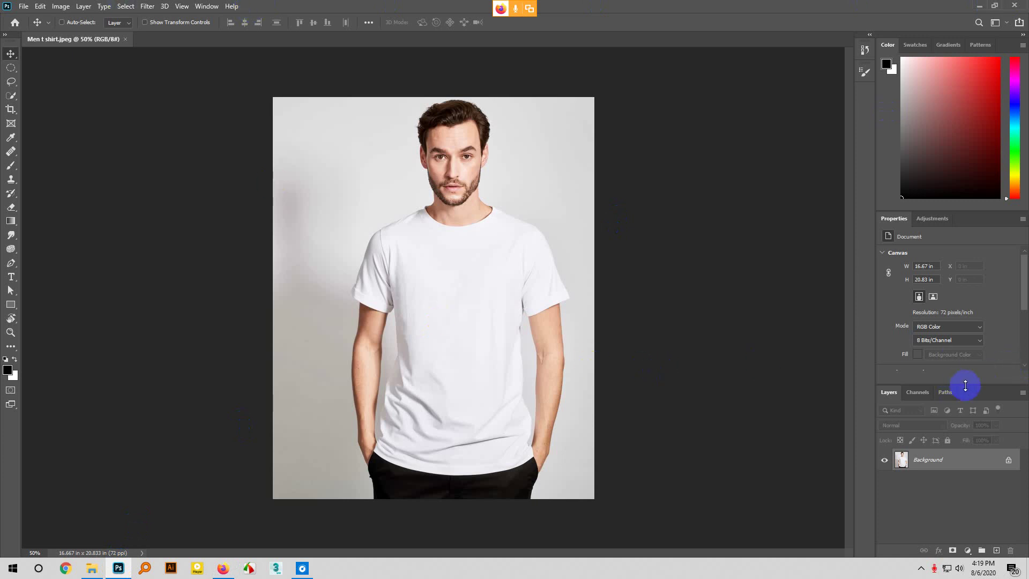
{"action": "left_click_drag", "start_coordinate": [966, 386], "coordinate": [965, 337]}
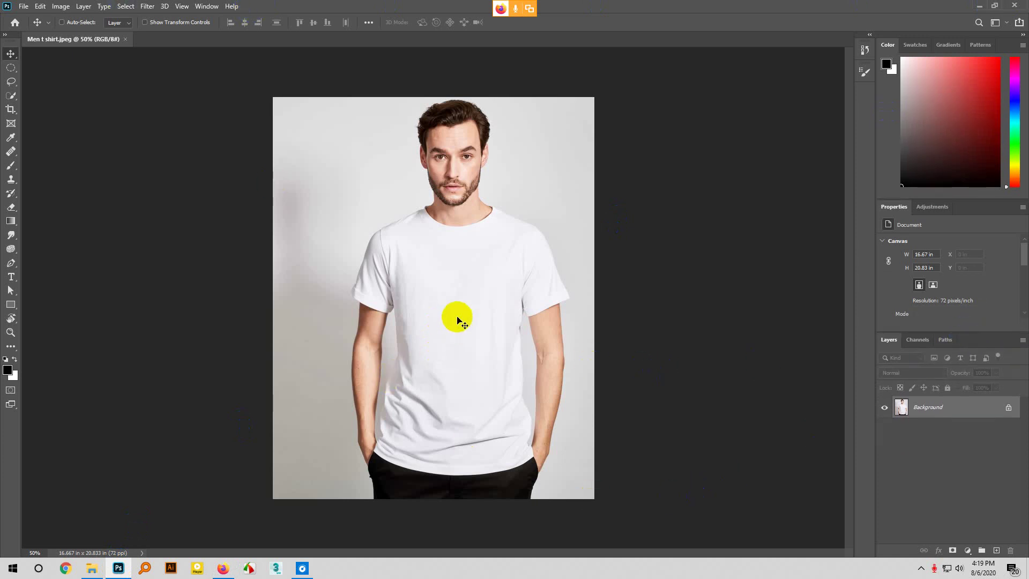
{"action": "scroll", "coordinate": [458, 320], "scroll_direction": "up", "scroll_amount": 1}
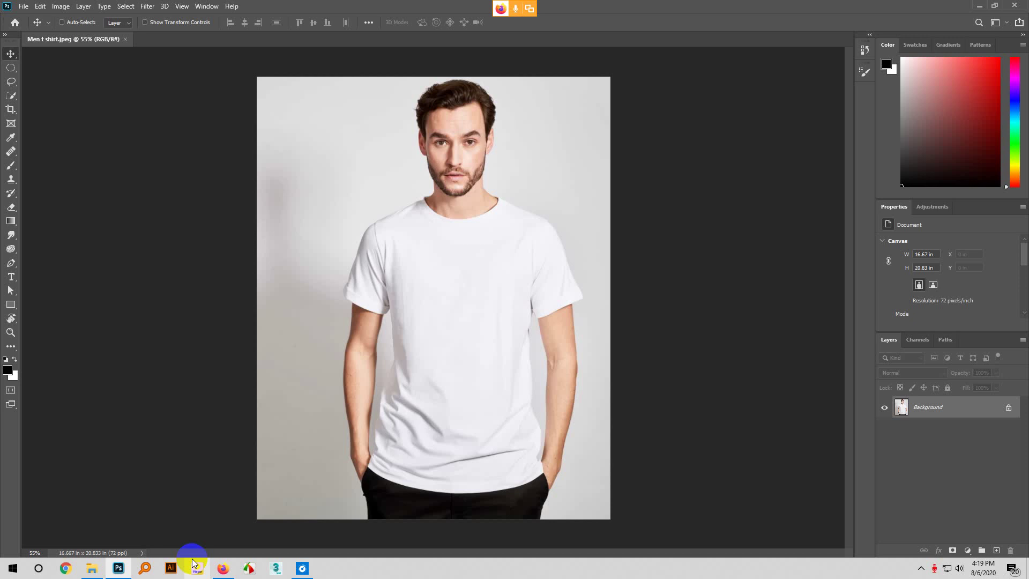
Check the Meet call's participants, return to Photoshop and duplicate the T-shirt photo's Background layer
{"action": "left_click", "coordinate": [222, 570]}
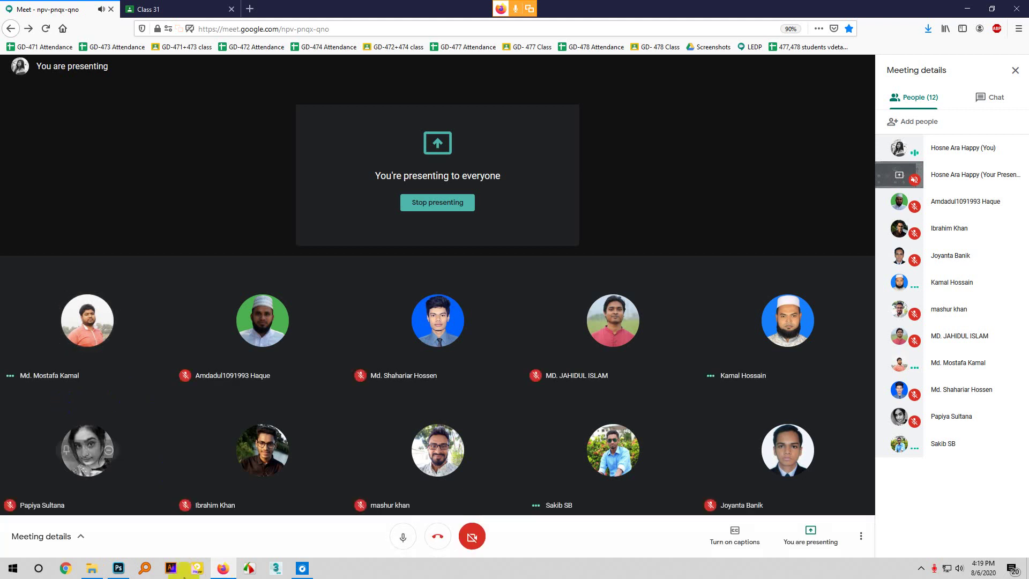
{"action": "left_click", "coordinate": [119, 568]}
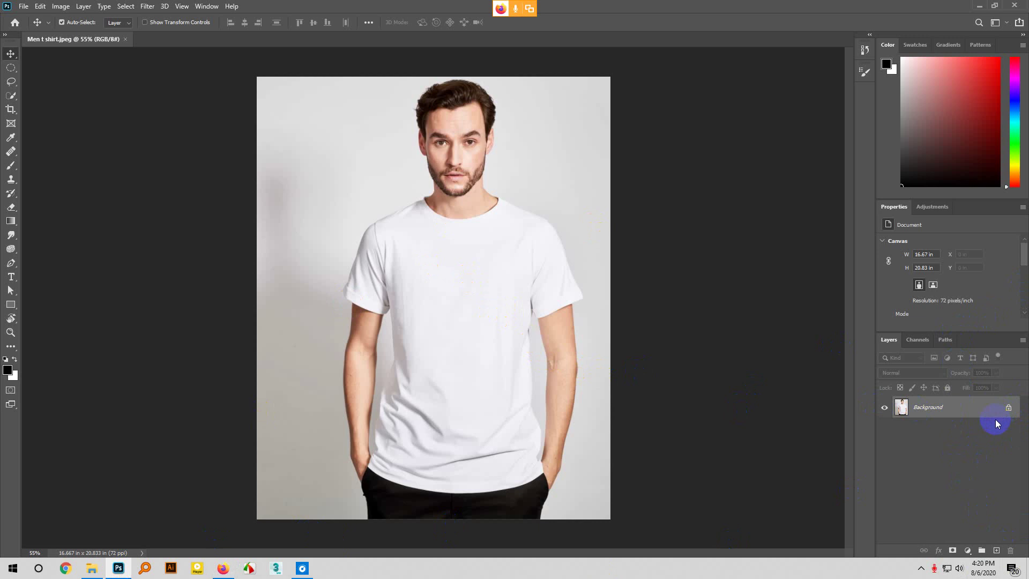
{"action": "key", "text": "ctrl+j"}
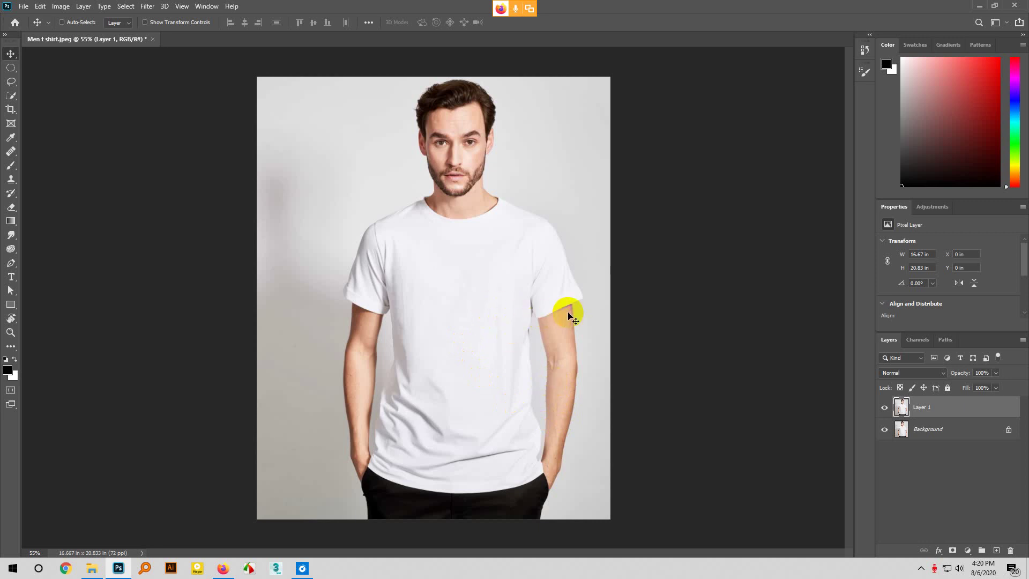
{"action": "scroll", "coordinate": [510, 280], "scroll_direction": "up", "scroll_amount": 1}
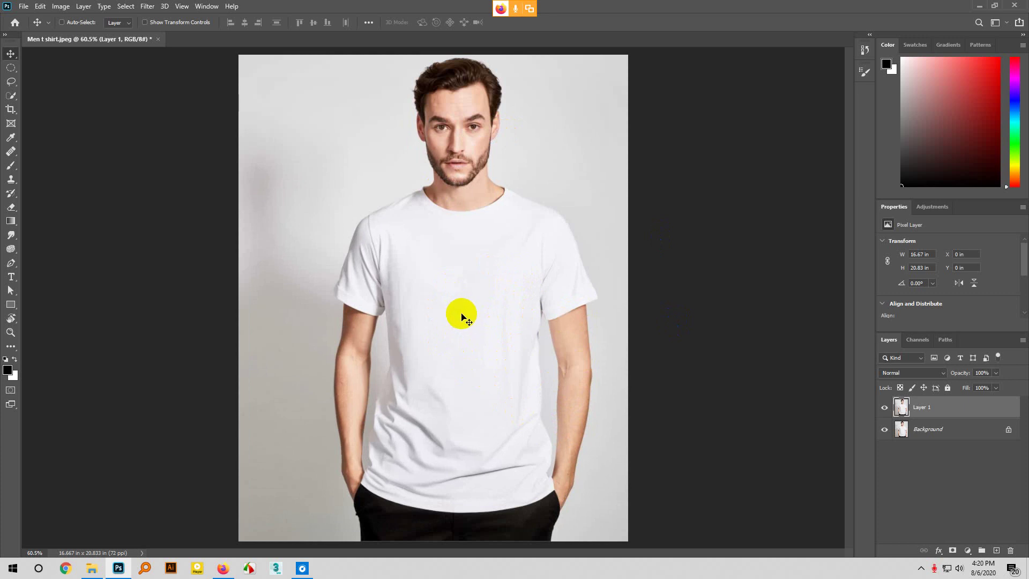
{"action": "scroll", "coordinate": [483, 315], "scroll_direction": "up", "scroll_amount": 2}
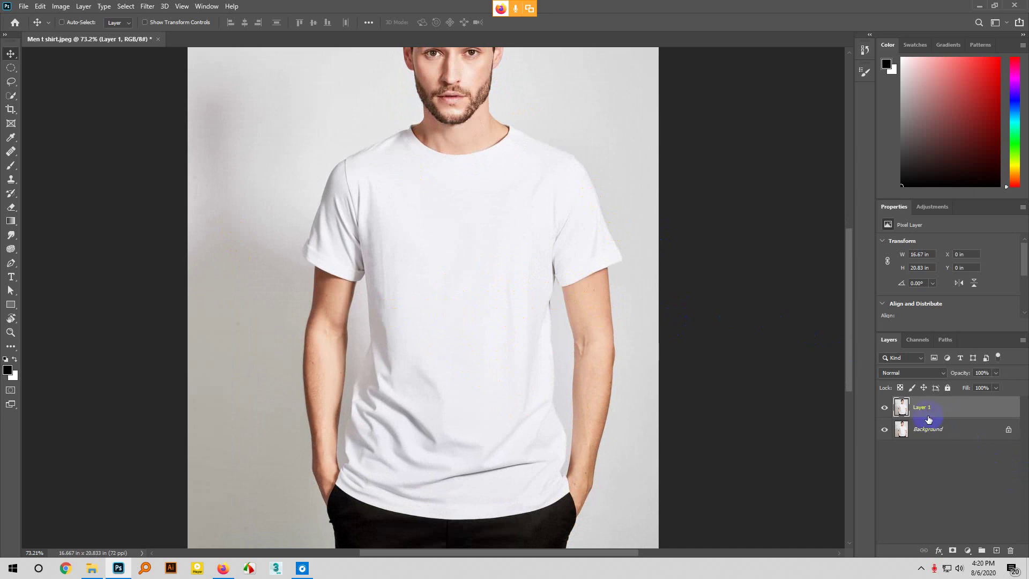
Add a Black & White adjustment layer above Layer 1, the duplicated T-shirt photo
{"action": "left_click", "coordinate": [910, 411]}
{"action": "left_click", "coordinate": [969, 551]}
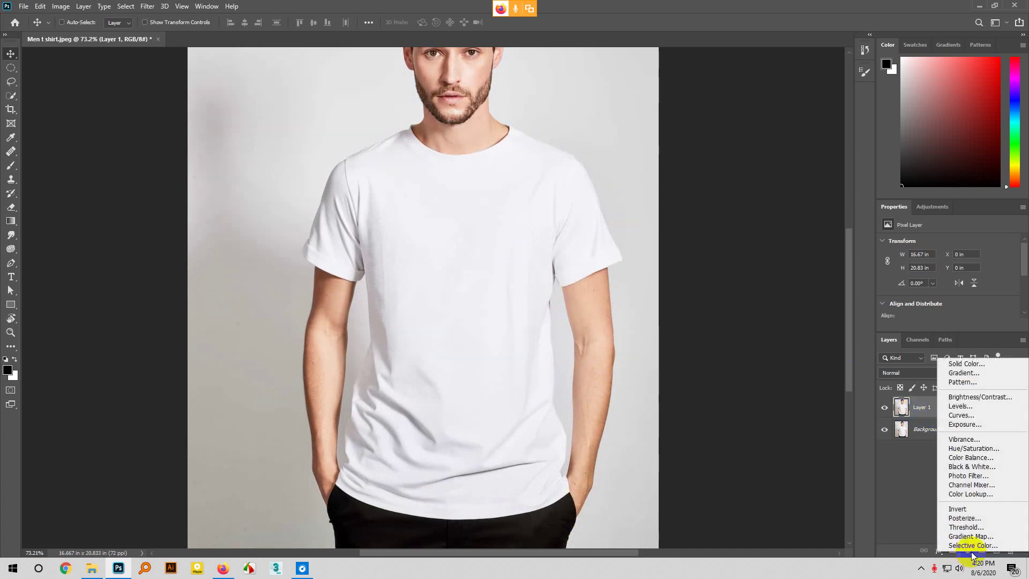
{"action": "left_click", "coordinate": [974, 468]}
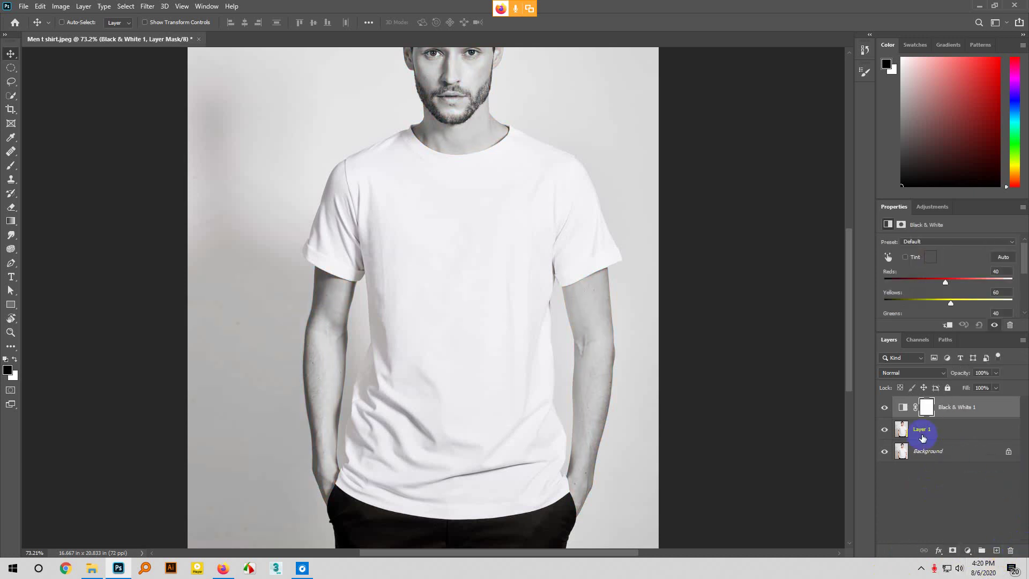
Hide Layer 1 and move it above the Black & White adjustment layer
{"action": "left_click", "coordinate": [885, 429]}
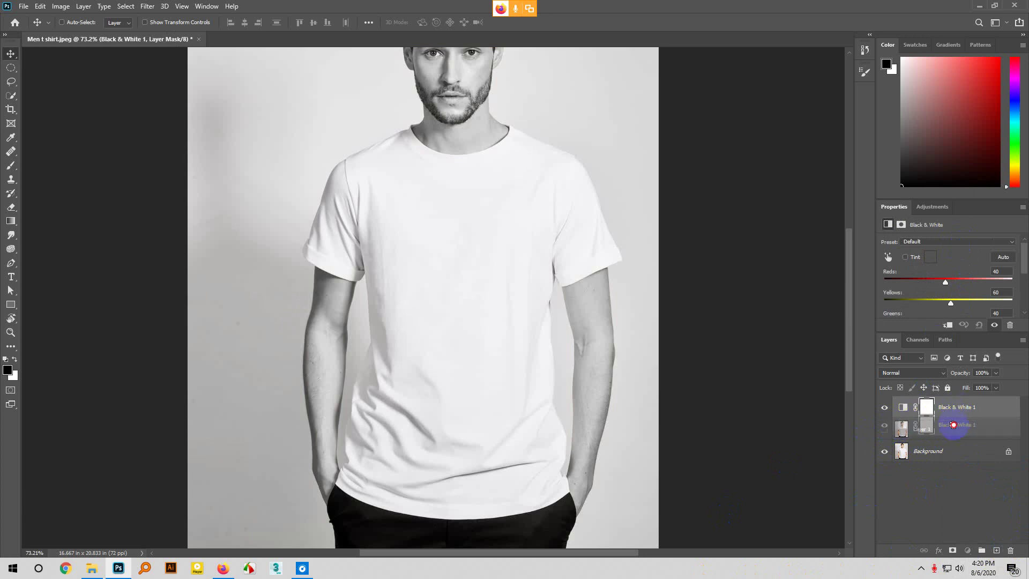
{"action": "left_click_drag", "start_coordinate": [941, 428], "coordinate": [944, 407]}
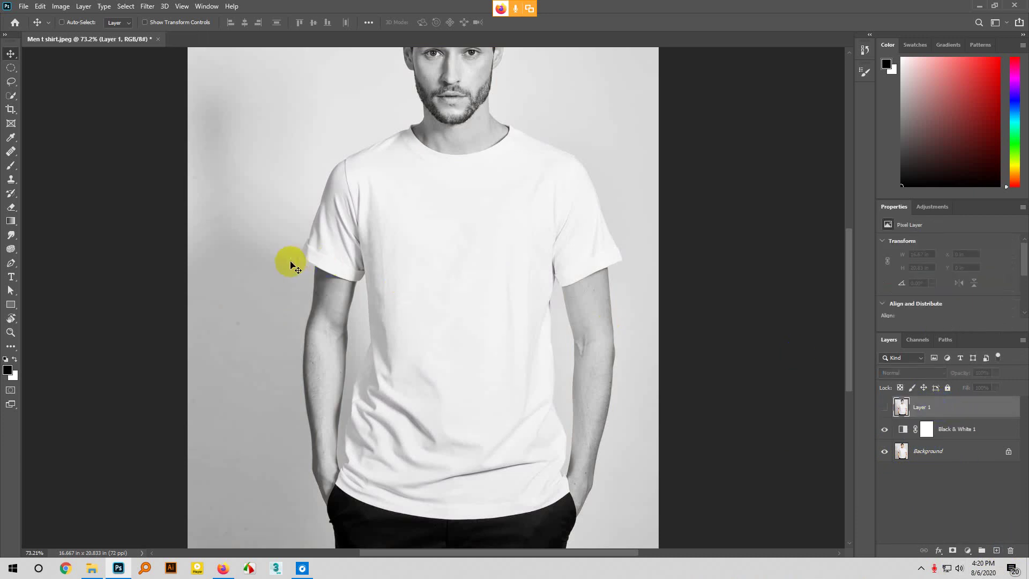
{"action": "scroll", "coordinate": [402, 444], "scroll_direction": "down", "scroll_amount": 1}
{"action": "scroll", "coordinate": [446, 374], "scroll_direction": "up", "scroll_amount": 1}
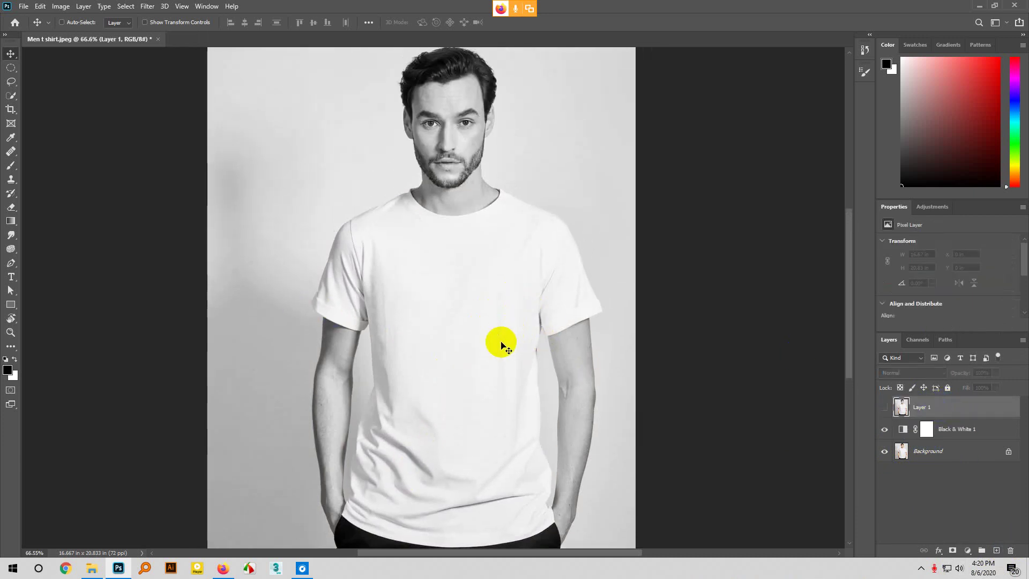
{"action": "scroll", "coordinate": [437, 271], "scroll_direction": "down", "scroll_amount": 1}
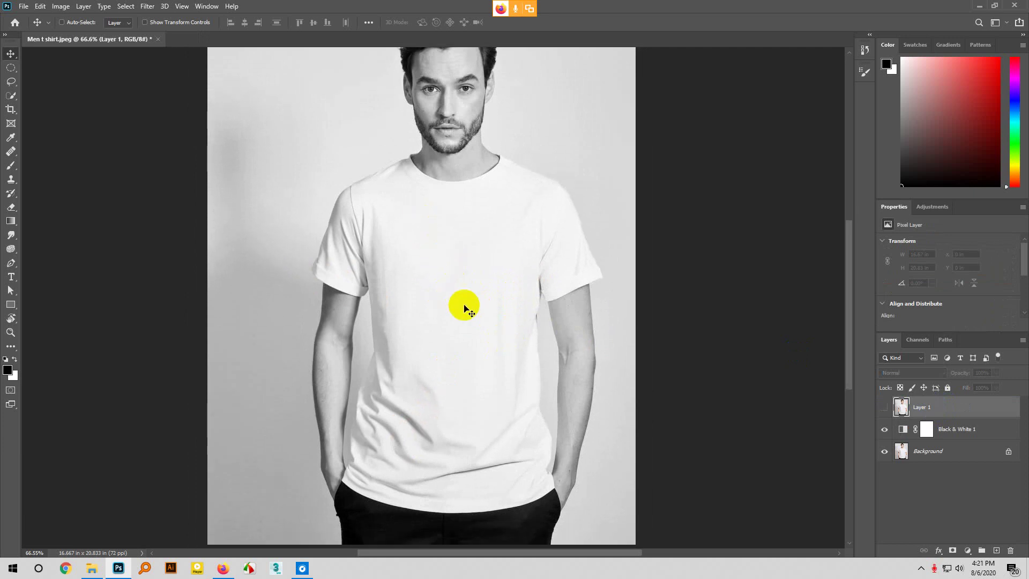
Show the Black & White adjustment's settings and enlarge the Properties panel to fit all six colour sliders
{"action": "left_click", "coordinate": [950, 430]}
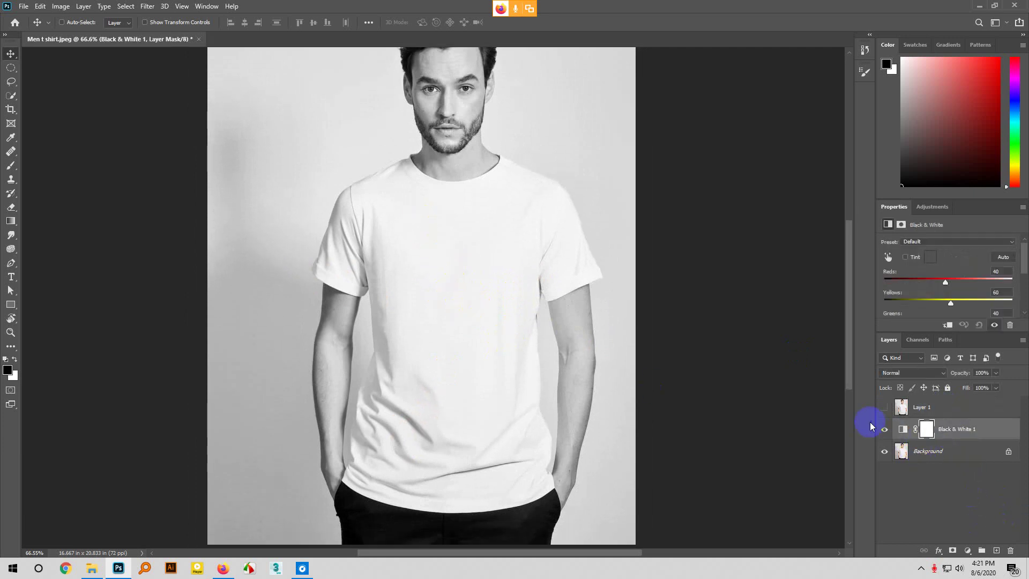
{"action": "left_click", "coordinate": [931, 432]}
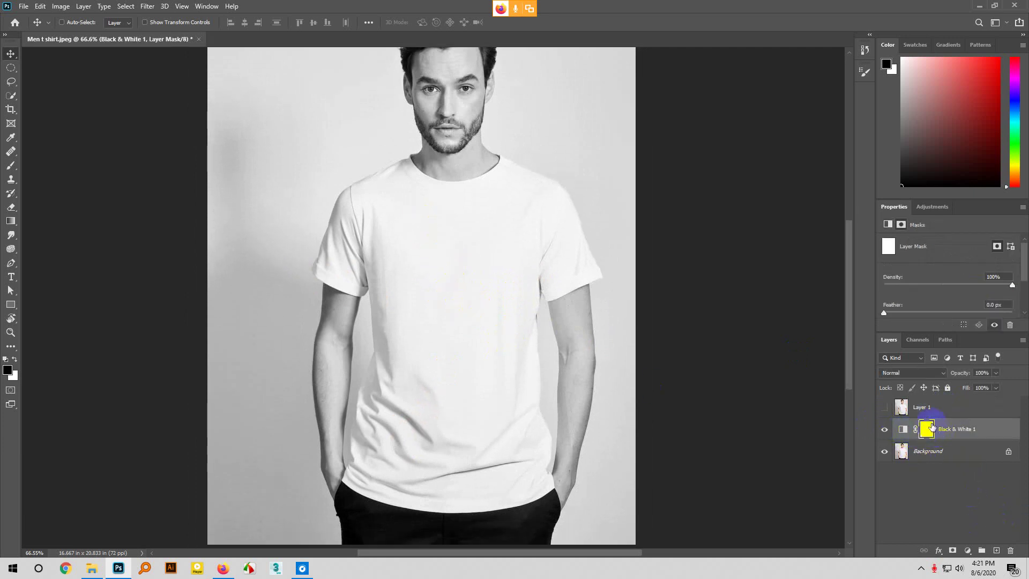
{"action": "left_click", "coordinate": [905, 429]}
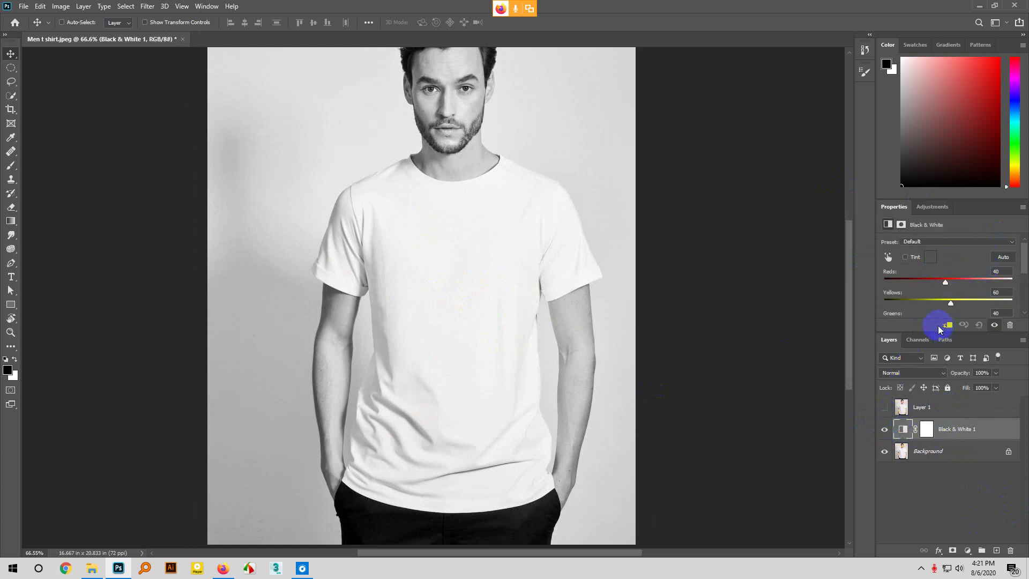
{"action": "left_click_drag", "start_coordinate": [932, 330], "coordinate": [930, 417]}
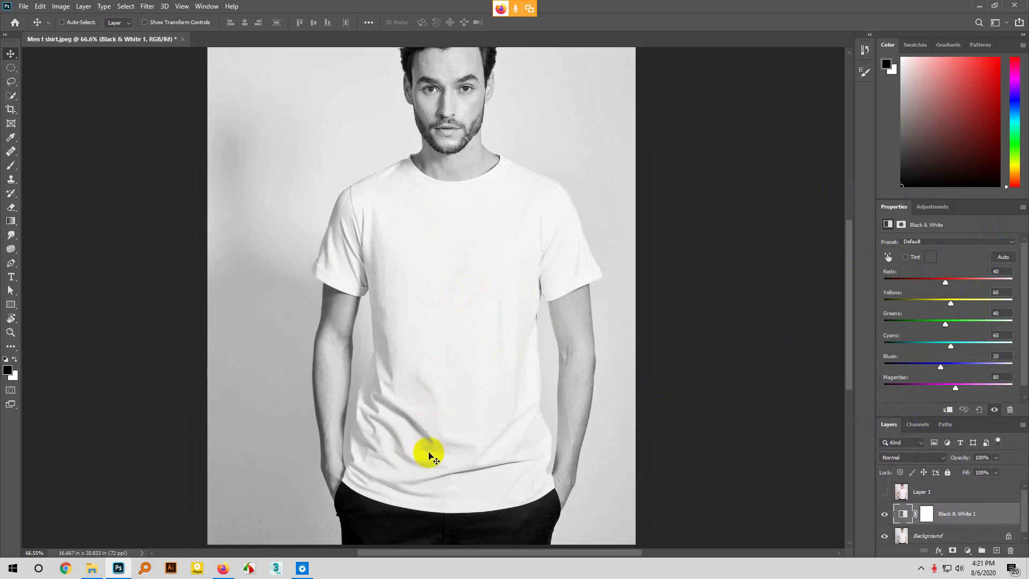
{"action": "scroll", "coordinate": [430, 448], "scroll_direction": "down", "scroll_amount": 1}
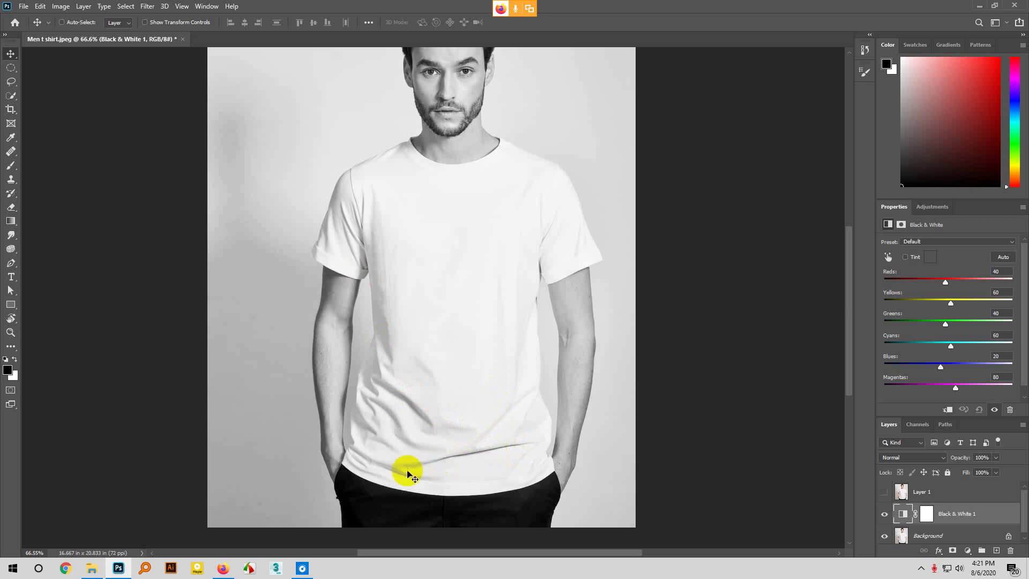
{"action": "left_click", "coordinate": [339, 465]}
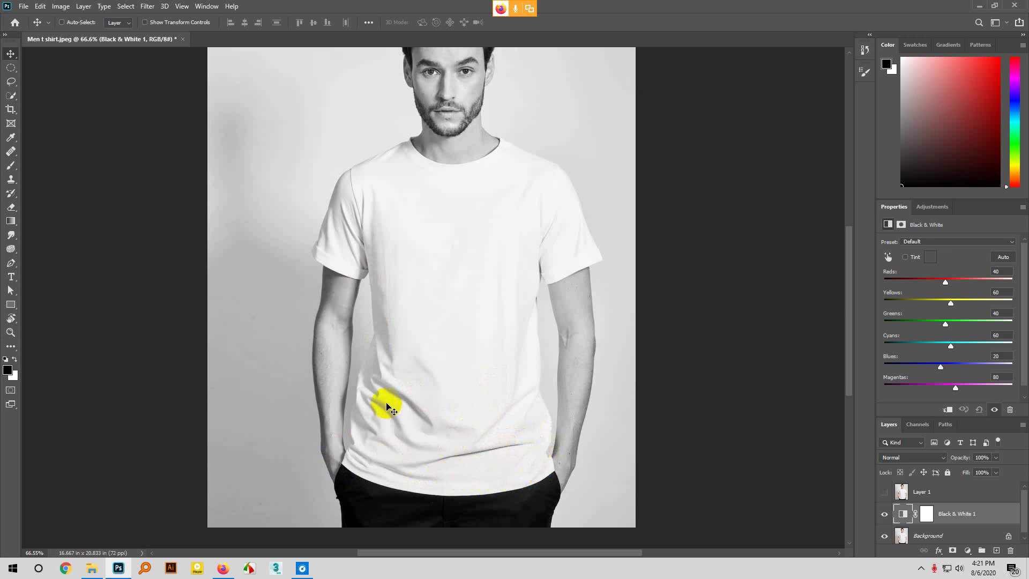
{"action": "left_click", "coordinate": [651, 245]}
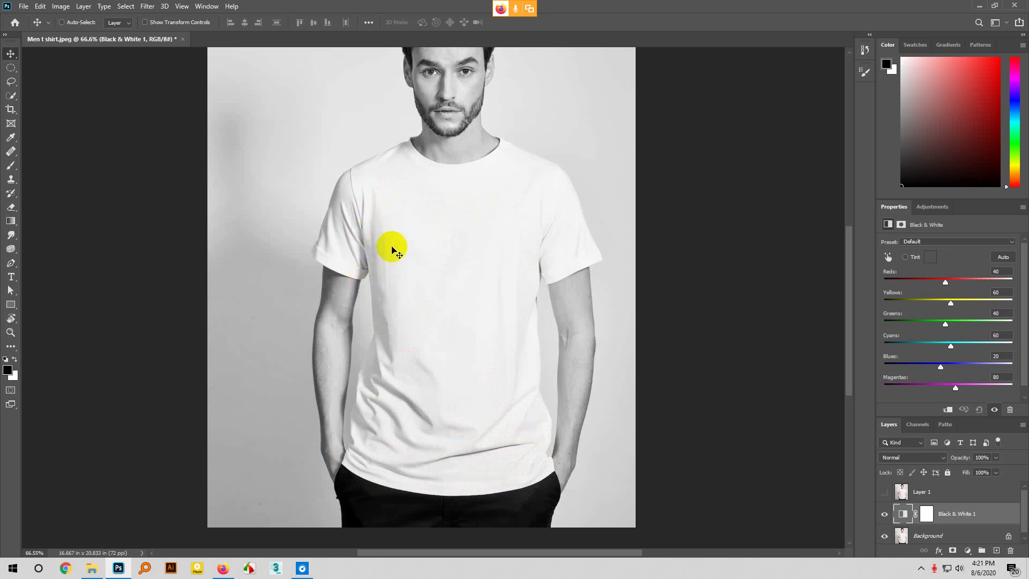
Set the Black & White adjustment to Reds -10, Yellows -48, Greens -90, Cyans -48 and Blues -90, and lower the Magentas
{"action": "left_click", "coordinate": [960, 270]}
{"action": "left_click", "coordinate": [945, 283]}
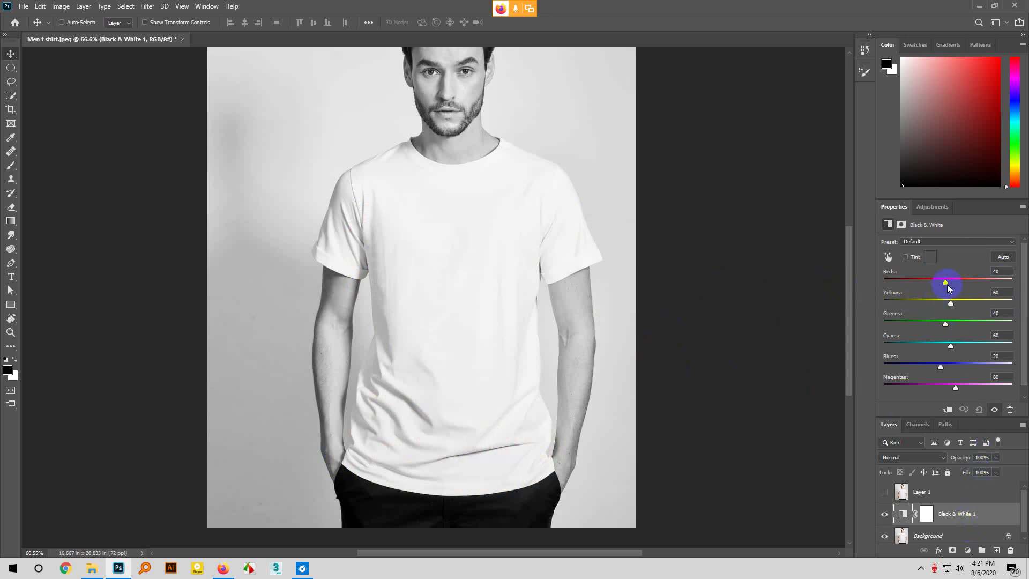
{"action": "mouse_move", "coordinate": [946, 285]}
{"action": "left_mouse_down"}
{"action": "mouse_move", "coordinate": [910, 289]}
{"action": "mouse_move", "coordinate": [935, 285]}
{"action": "left_mouse_up"}
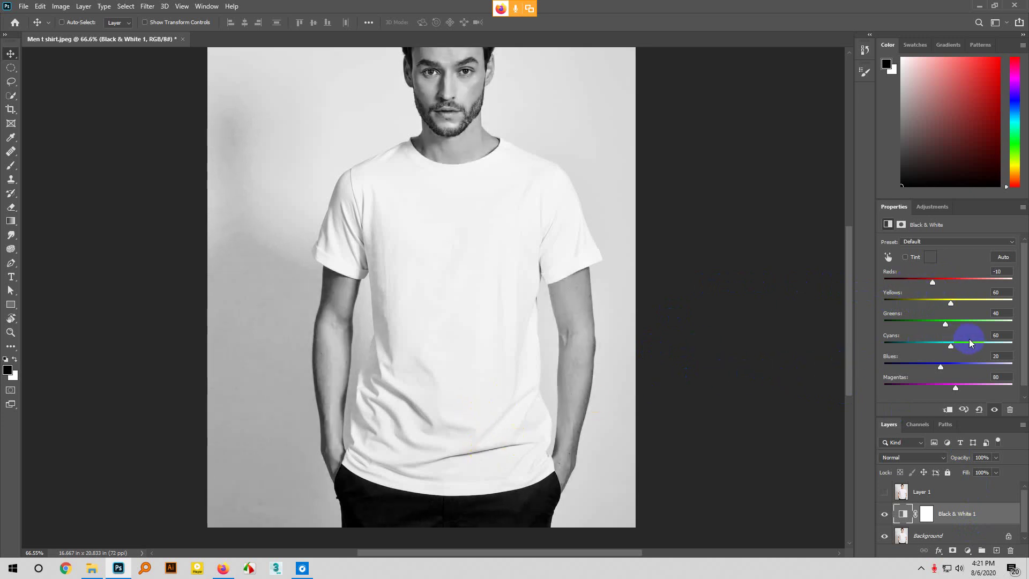
{"action": "left_click_drag", "start_coordinate": [946, 324], "coordinate": [914, 339]}
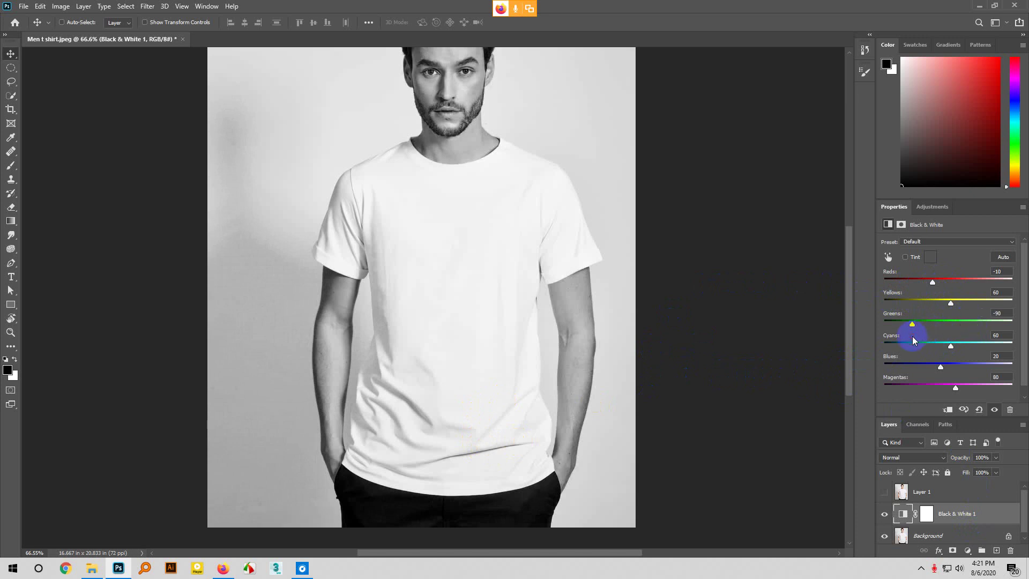
{"action": "left_click", "coordinate": [950, 304]}
{"action": "left_click_drag", "start_coordinate": [953, 309], "coordinate": [924, 307]}
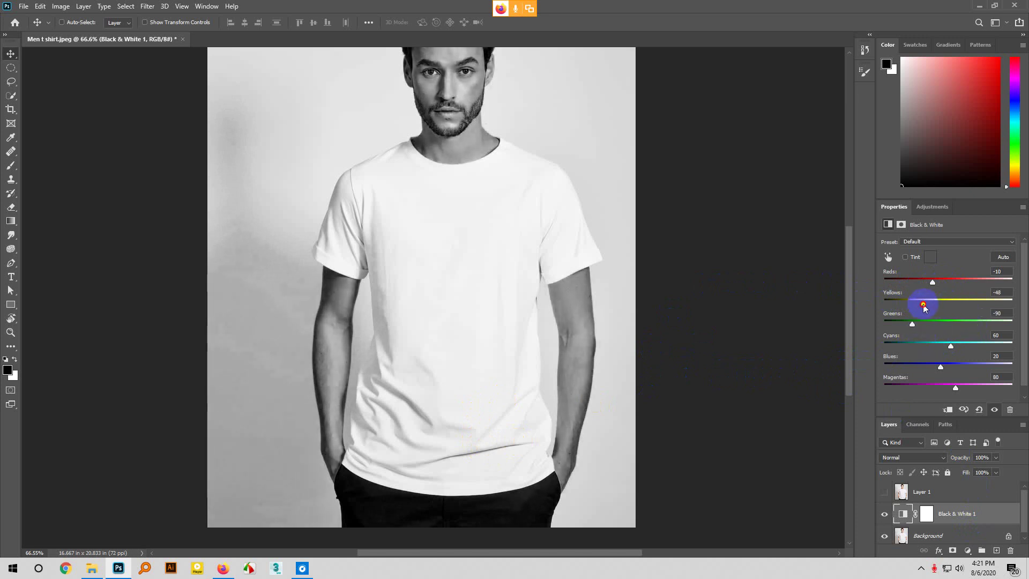
{"action": "left_click_drag", "start_coordinate": [947, 343], "coordinate": [914, 366]}
{"action": "scroll", "coordinate": [924, 356], "scroll_direction": "down", "scroll_amount": 1}
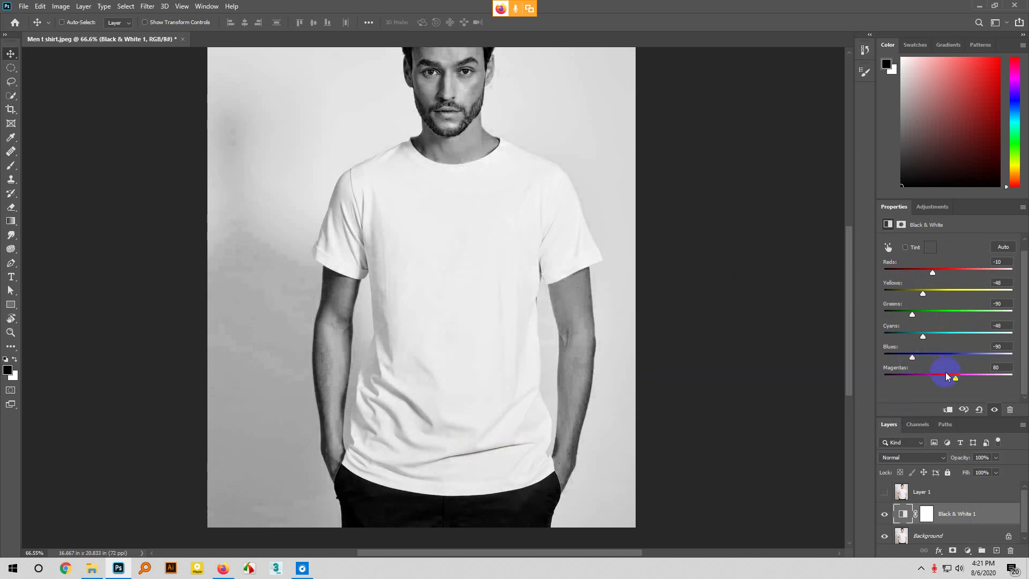
{"action": "left_click_drag", "start_coordinate": [954, 378], "coordinate": [920, 382]}
Add a Brightness/Contrast adjustment above the Black & White layer with brightness 13 and contrast -22
{"action": "left_click", "coordinate": [968, 551]}
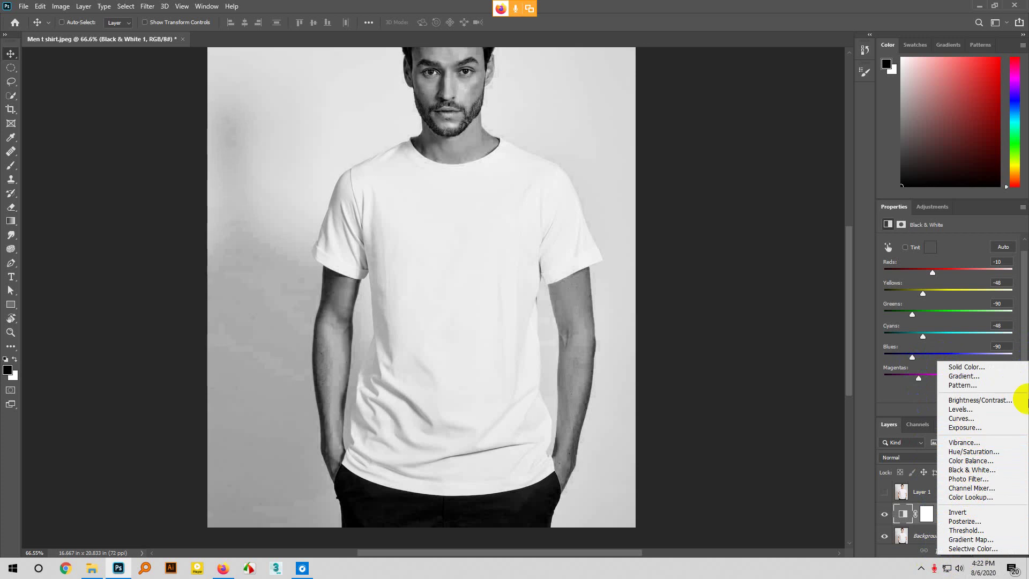
{"action": "left_click", "coordinate": [985, 400]}
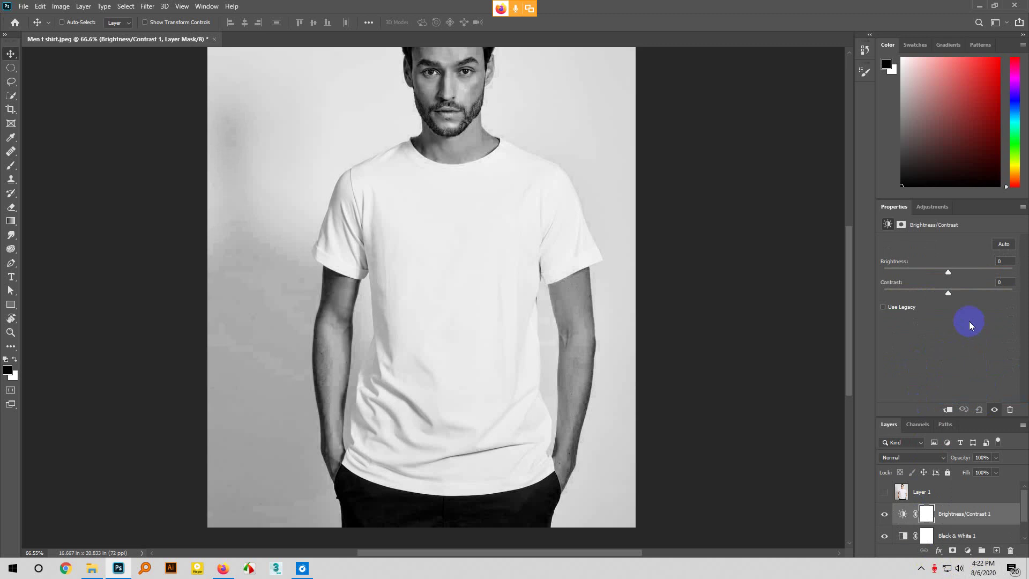
{"action": "left_click", "coordinate": [946, 270]}
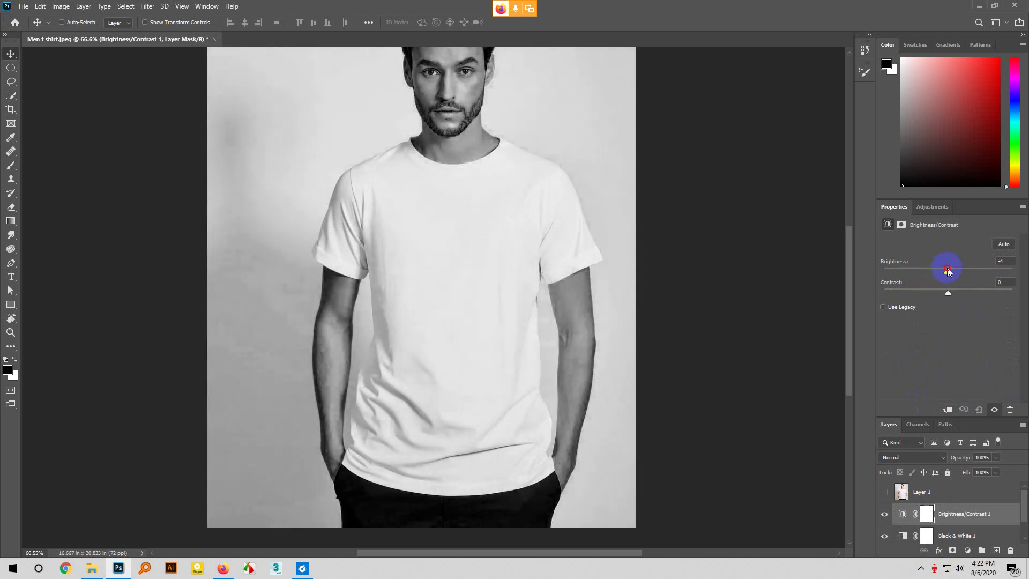
{"action": "left_click_drag", "start_coordinate": [949, 272], "coordinate": [951, 271]}
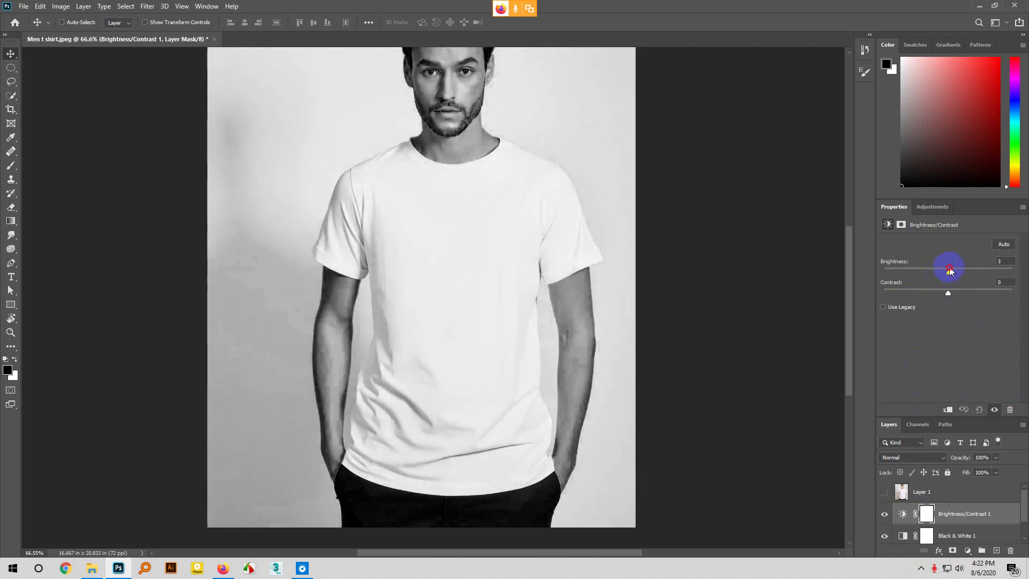
{"action": "left_click", "coordinate": [951, 294]}
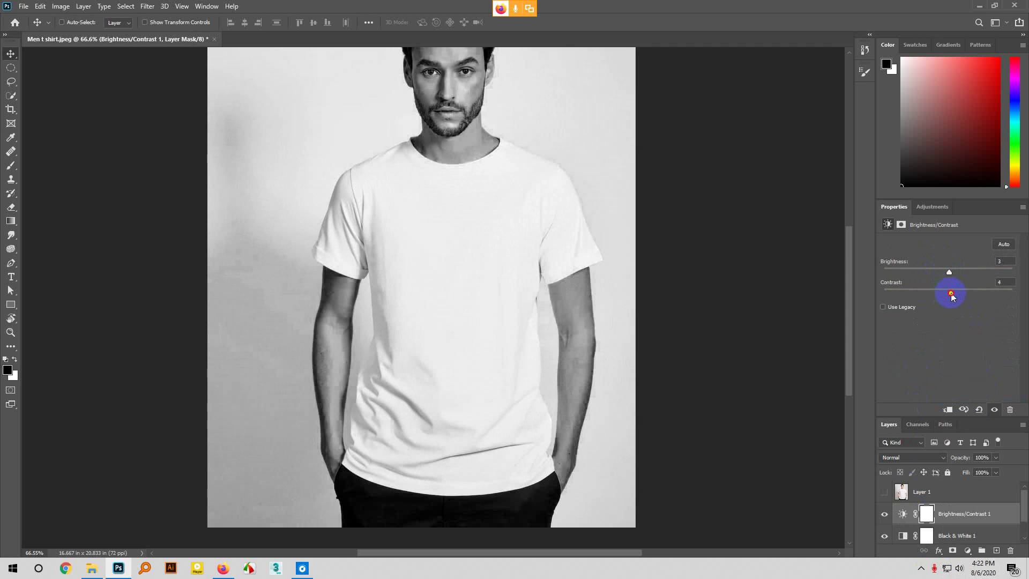
{"action": "left_click_drag", "start_coordinate": [958, 291], "coordinate": [986, 284]}
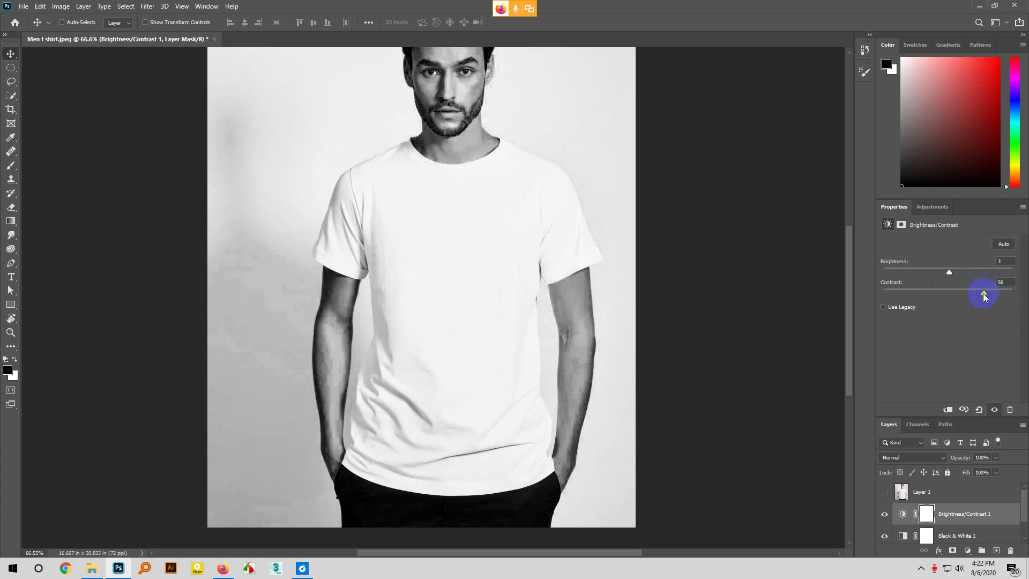
{"action": "left_click_drag", "start_coordinate": [983, 291], "coordinate": [928, 274]}
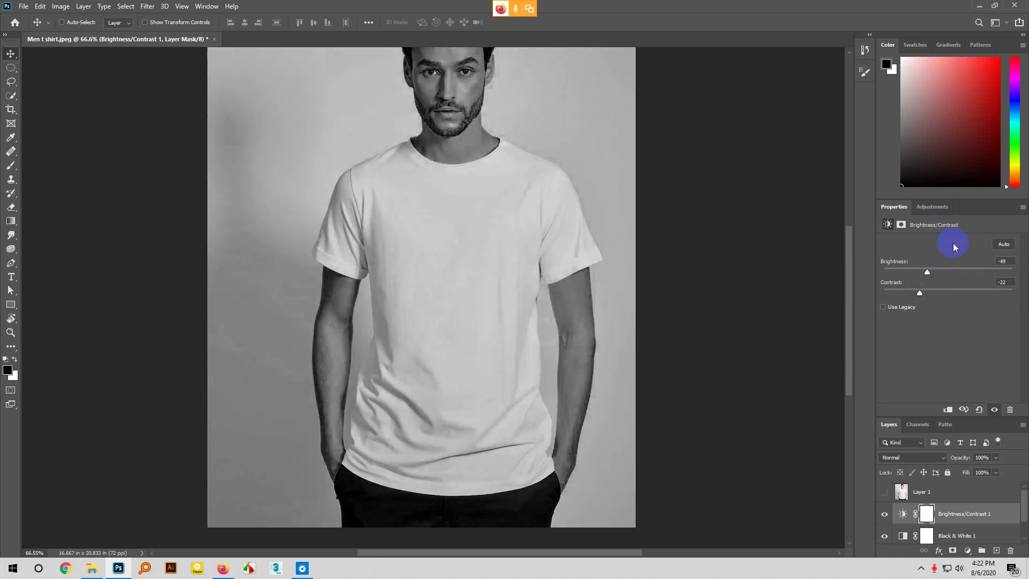
{"action": "left_click_drag", "start_coordinate": [949, 270], "coordinate": [954, 271]}
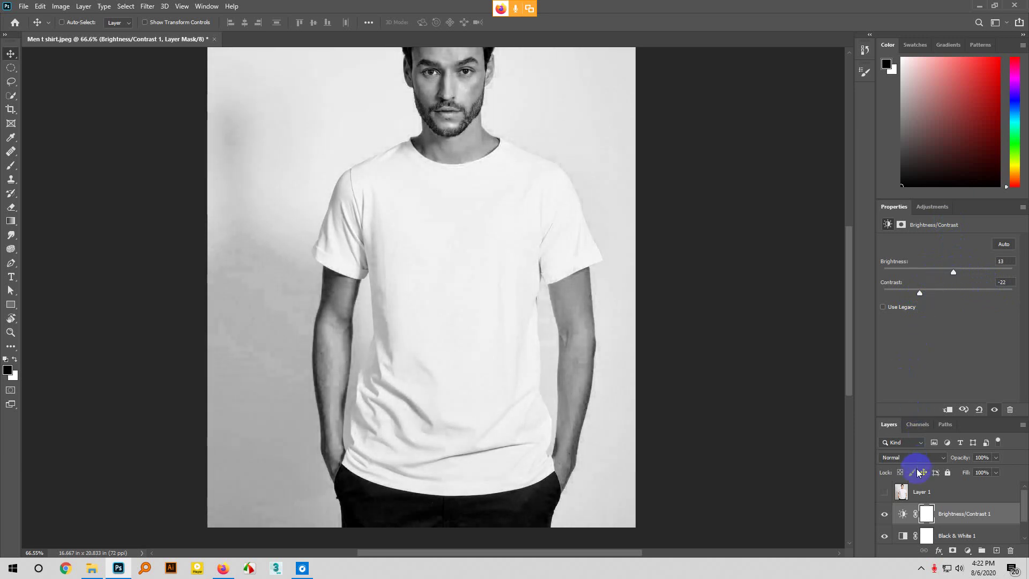
Try a Curves adjustment that darkens the midtones, with an upper point at input 184, output 163, and delete the Curves layer
{"action": "left_click_drag", "start_coordinate": [968, 551], "coordinate": [981, 418]}
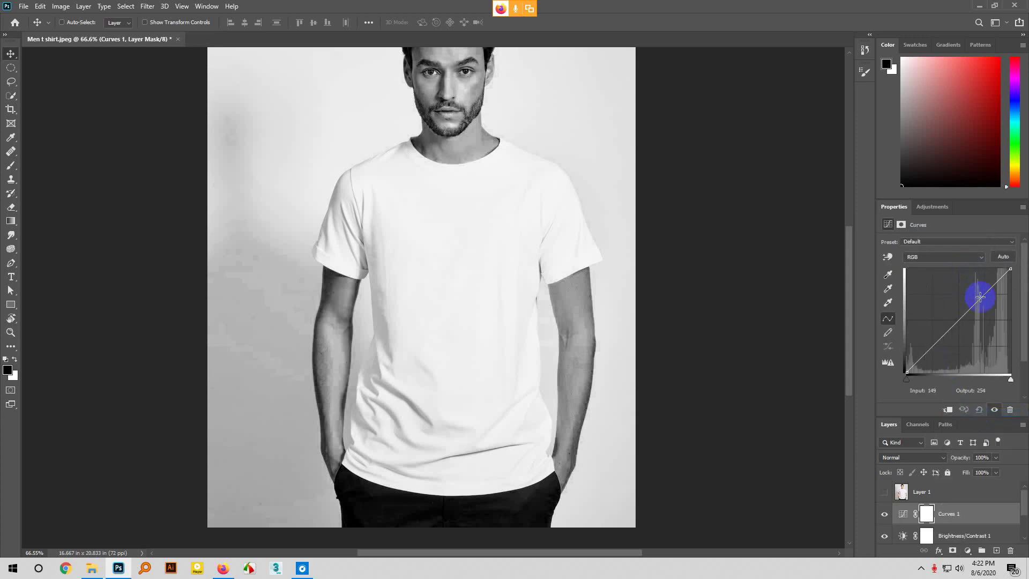
{"action": "left_click_drag", "start_coordinate": [980, 297], "coordinate": [987, 308]}
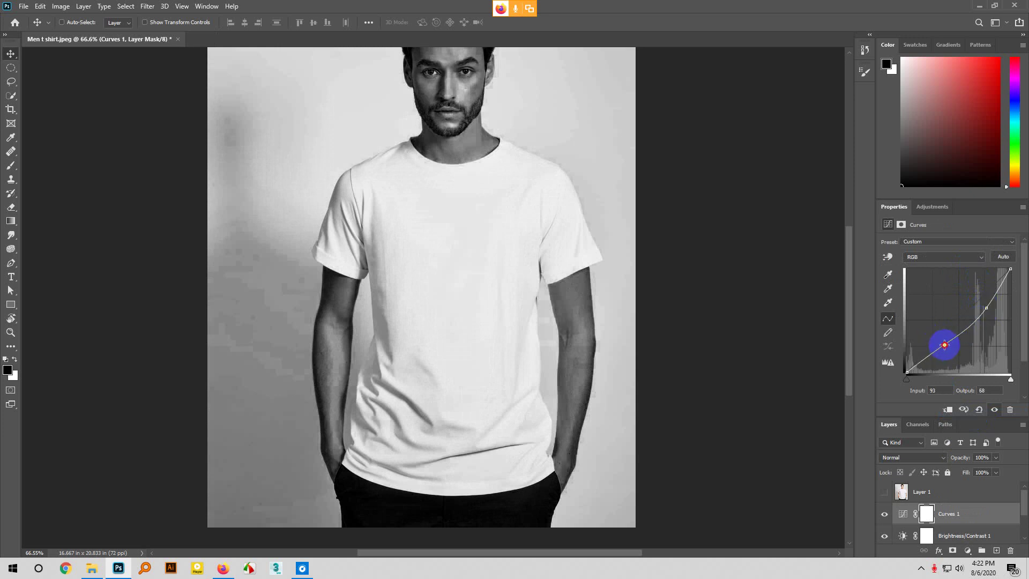
{"action": "left_click_drag", "start_coordinate": [942, 349], "coordinate": [947, 346]}
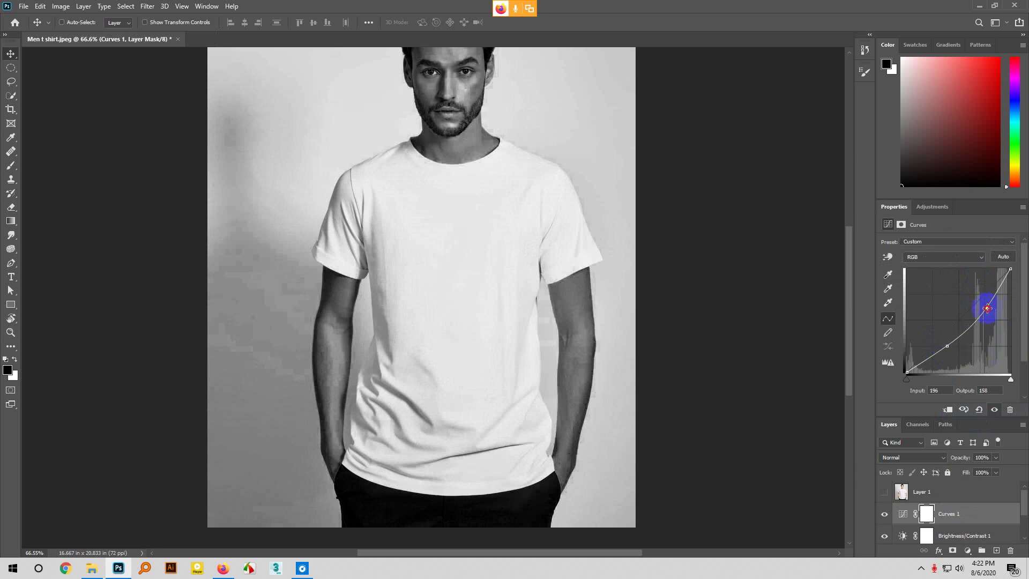
{"action": "left_click_drag", "start_coordinate": [988, 308], "coordinate": [982, 306]}
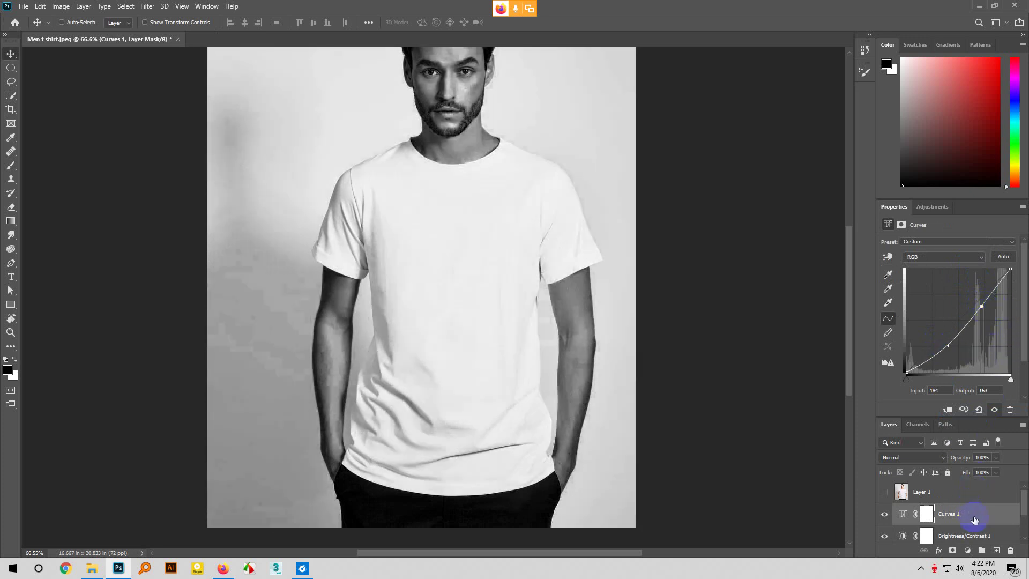
{"action": "left_click", "coordinate": [1015, 552]}
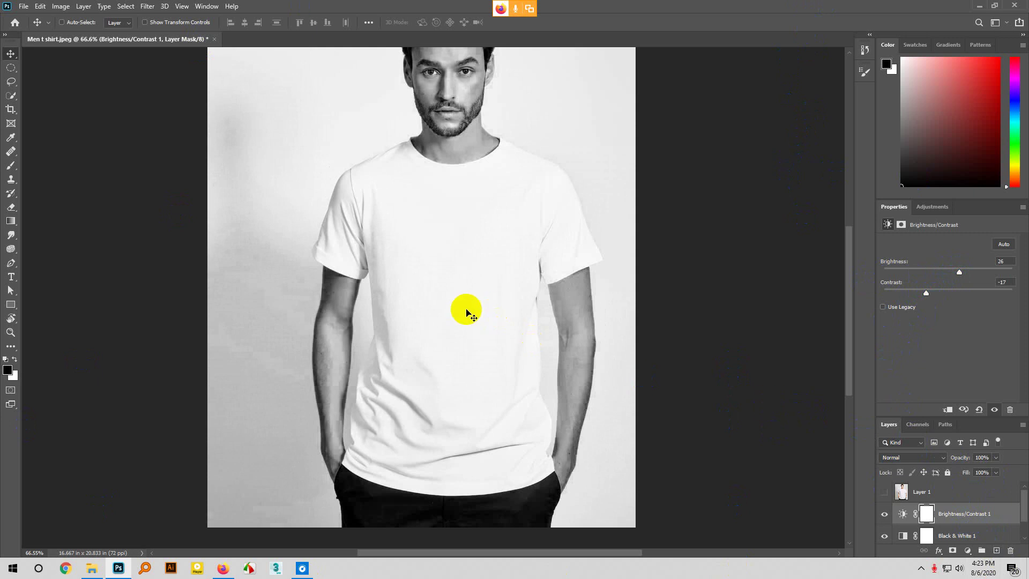
Start saving the document under a new name and open the Class 31 folder in LEDP > Class Materials on Workstation (F:)
{"action": "scroll", "coordinate": [426, 323], "scroll_direction": "down", "scroll_amount": 2}
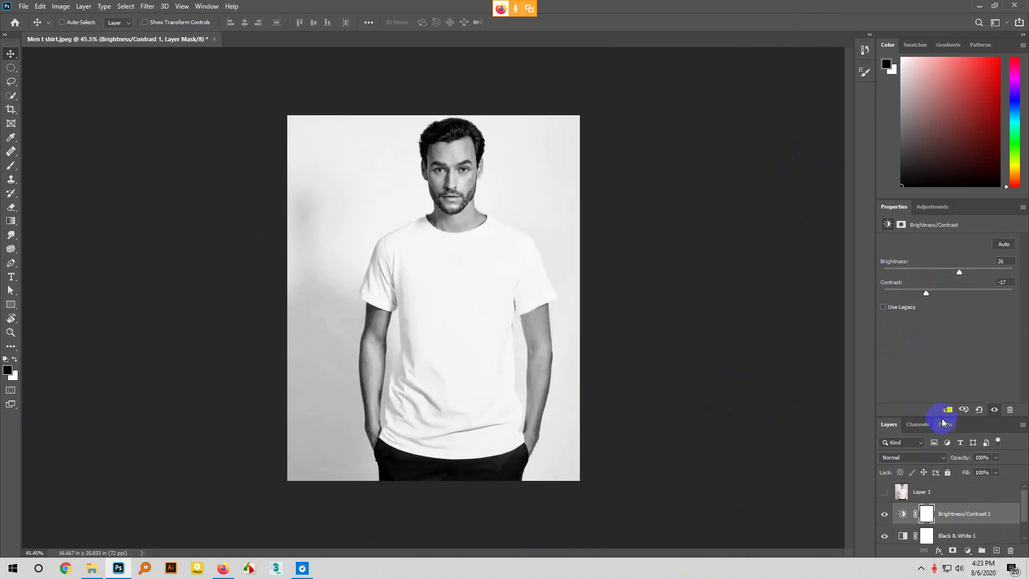
{"action": "left_click", "coordinate": [23, 7]}
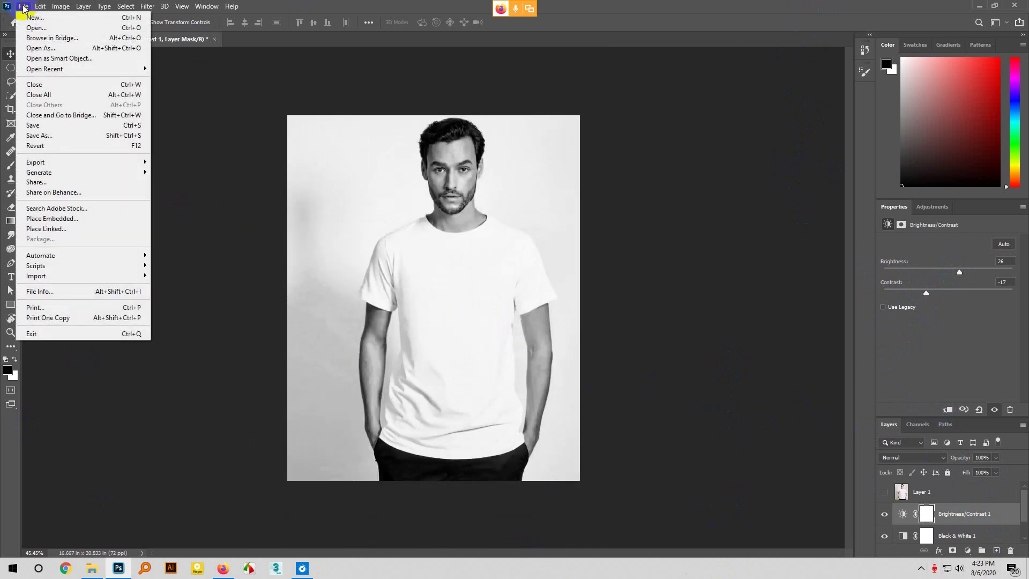
{"action": "left_click", "coordinate": [40, 136]}
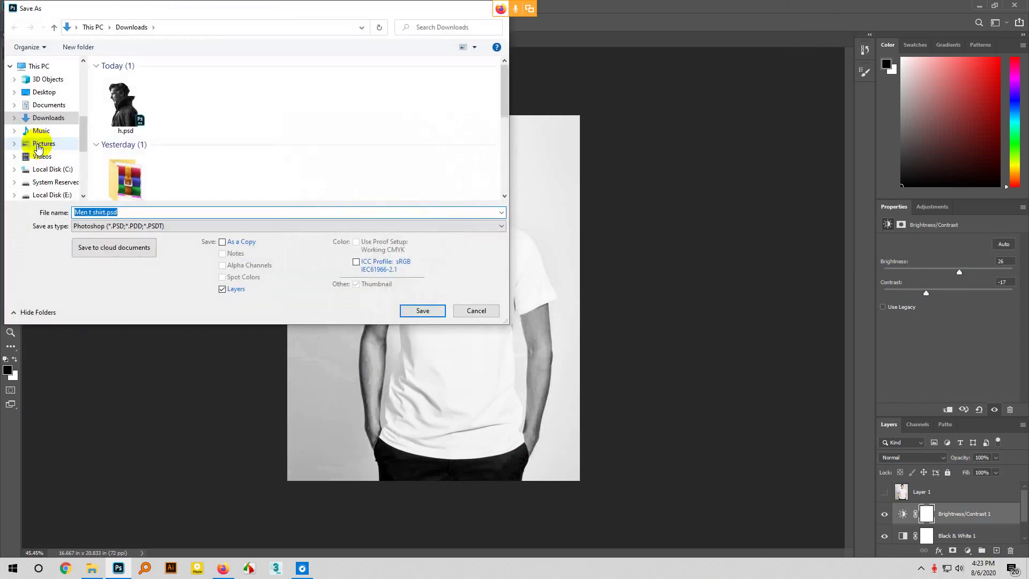
{"action": "scroll", "coordinate": [40, 107], "scroll_direction": "down", "scroll_amount": 4}
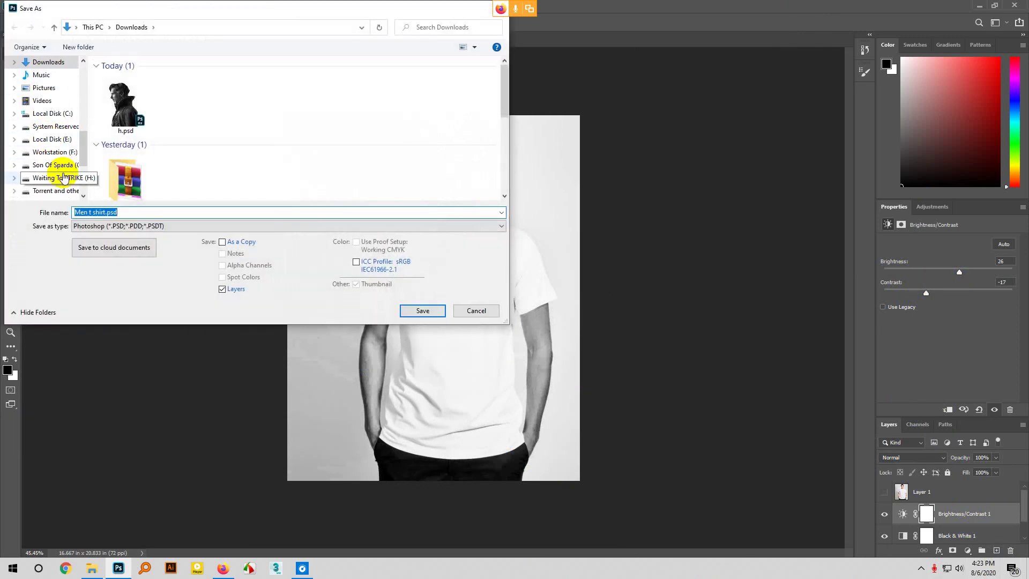
{"action": "scroll", "coordinate": [30, 107], "scroll_direction": "down", "scroll_amount": 3}
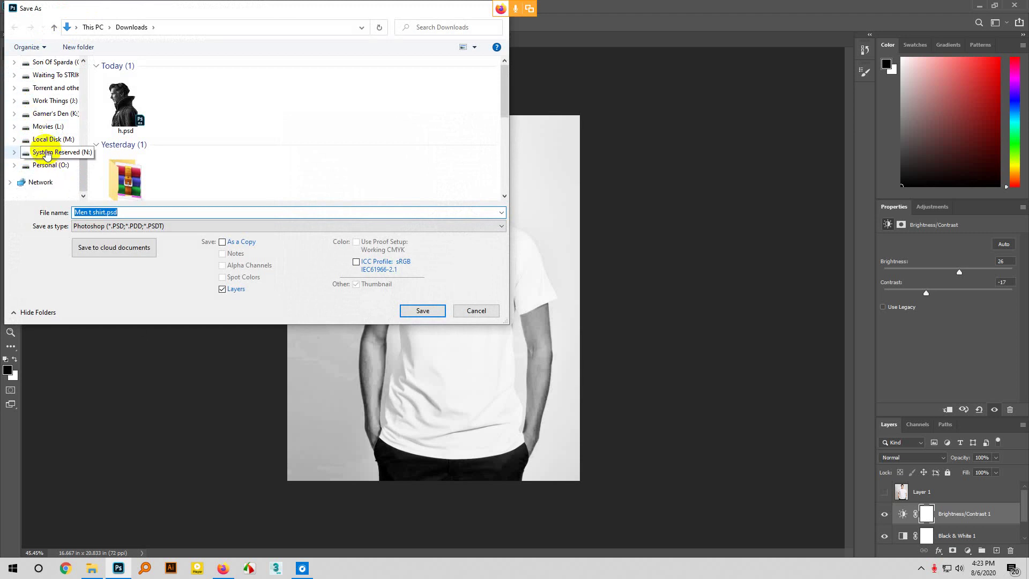
{"action": "scroll", "coordinate": [38, 129], "scroll_direction": "up", "scroll_amount": 4}
{"action": "scroll", "coordinate": [39, 123], "scroll_direction": "up", "scroll_amount": 8}
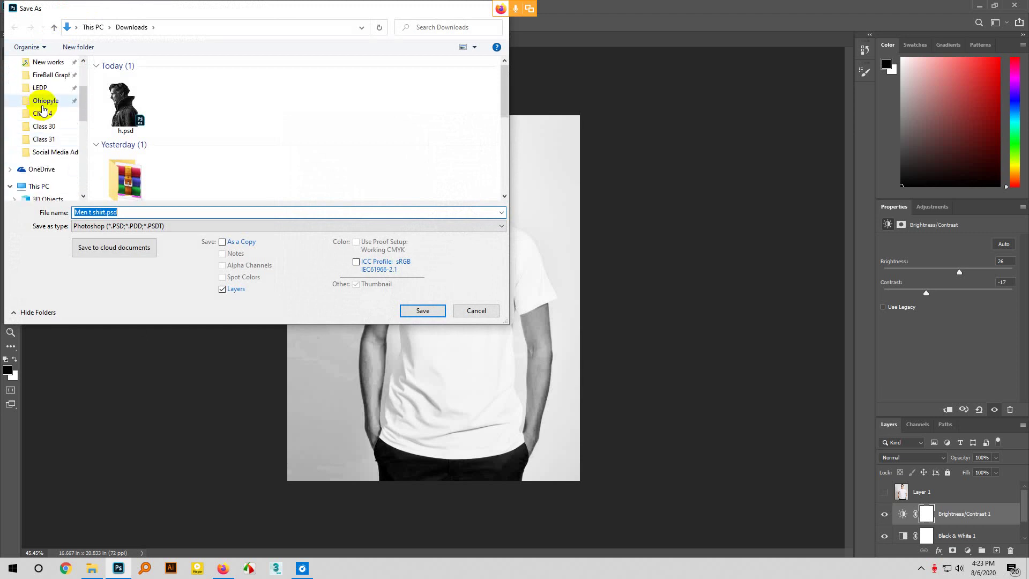
{"action": "left_click", "coordinate": [42, 114]}
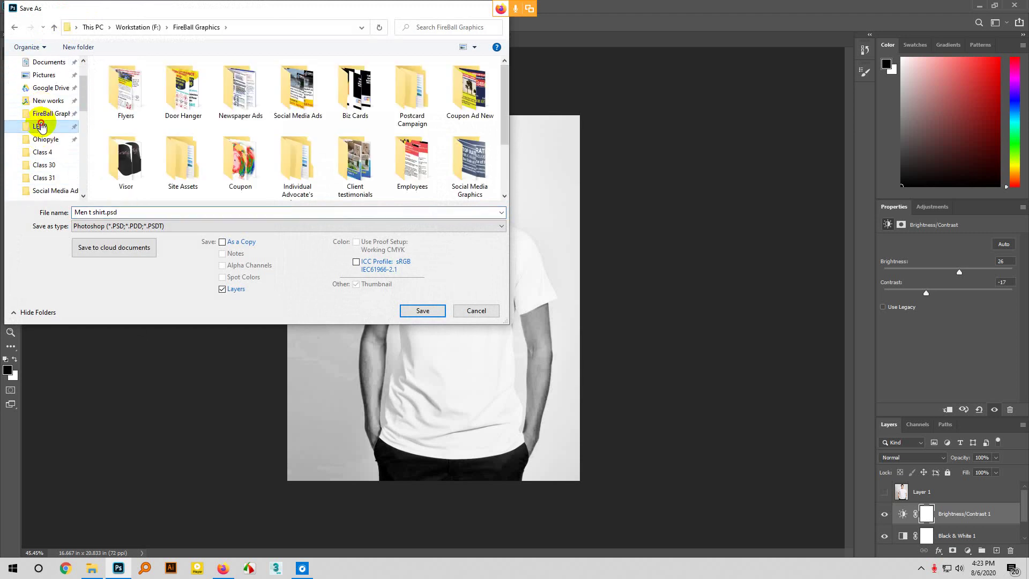
{"action": "left_click", "coordinate": [42, 127]}
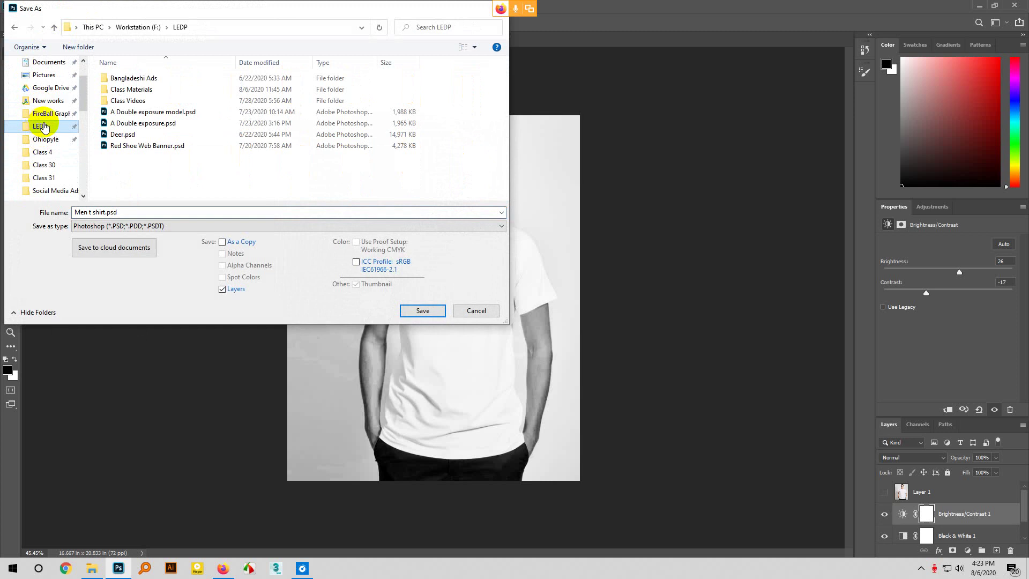
{"action": "left_click", "coordinate": [153, 96]}
{"action": "double_click", "coordinate": [153, 95]}
{"action": "scroll", "coordinate": [172, 154], "scroll_direction": "down", "scroll_amount": 5}
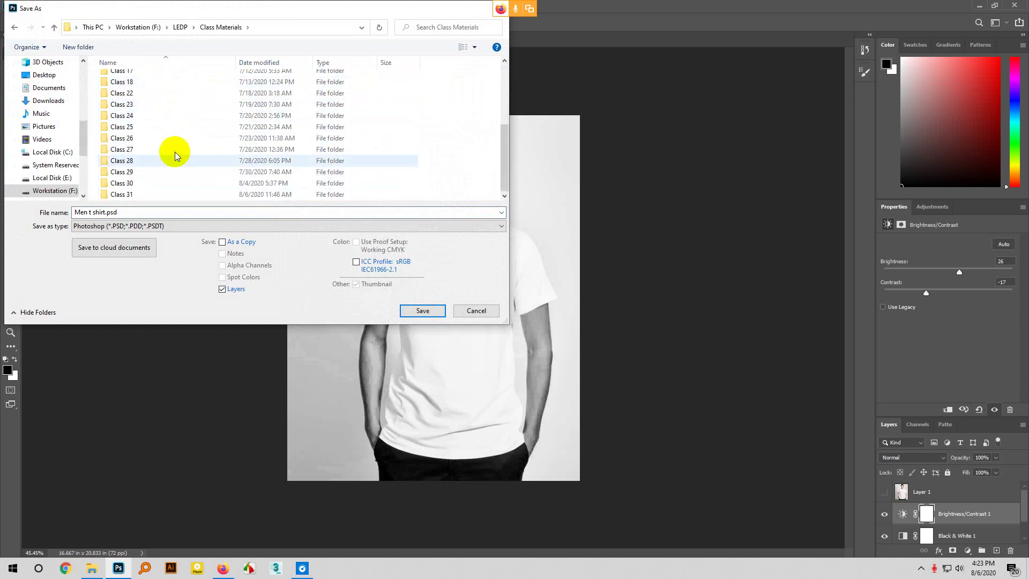
{"action": "left_click", "coordinate": [138, 199]}
{"action": "double_click", "coordinate": [138, 199]}
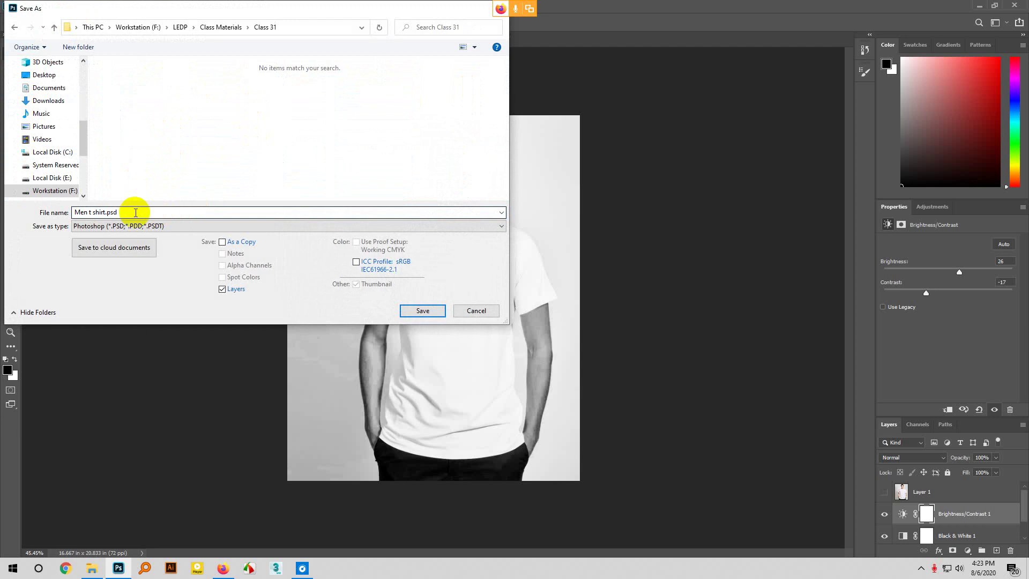
Name the file Displace and save it in Photoshop format with layers included
{"action": "key", "text": "ctrl+a"}
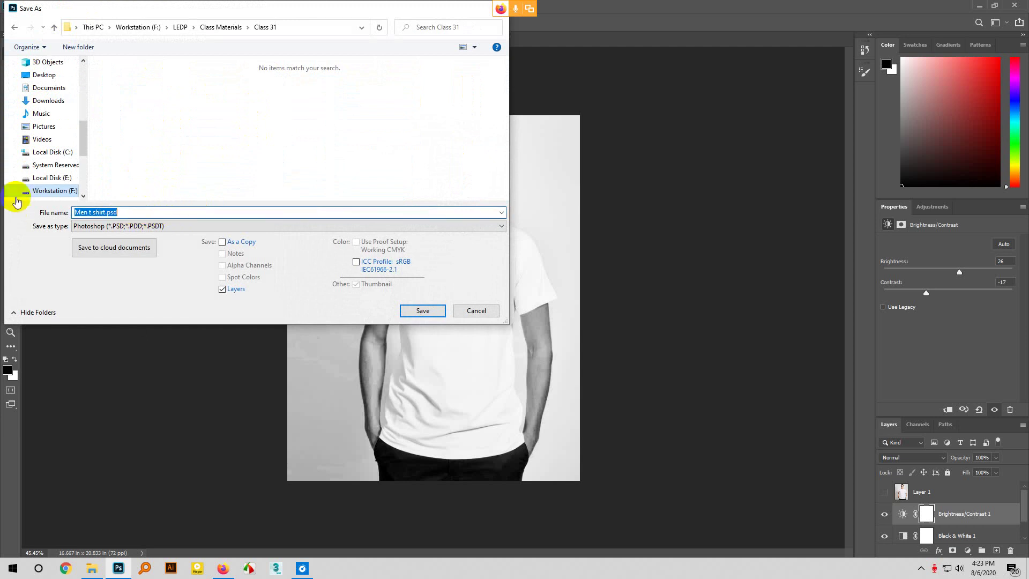
{"action": "left_click_drag", "start_coordinate": [199, 10], "coordinate": [695, 61]}
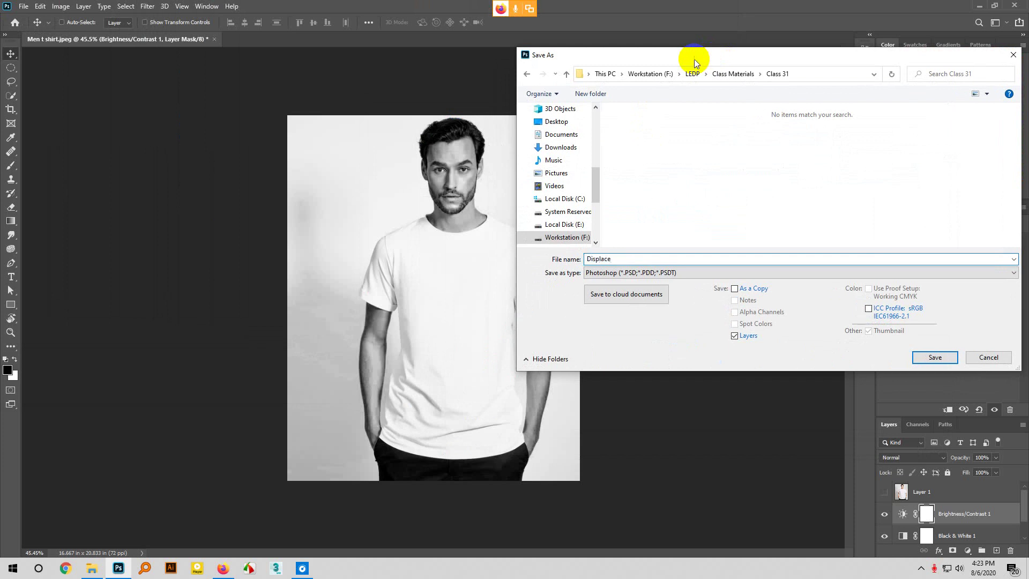
{"action": "left_click_drag", "start_coordinate": [840, 59], "coordinate": [225, 13]}
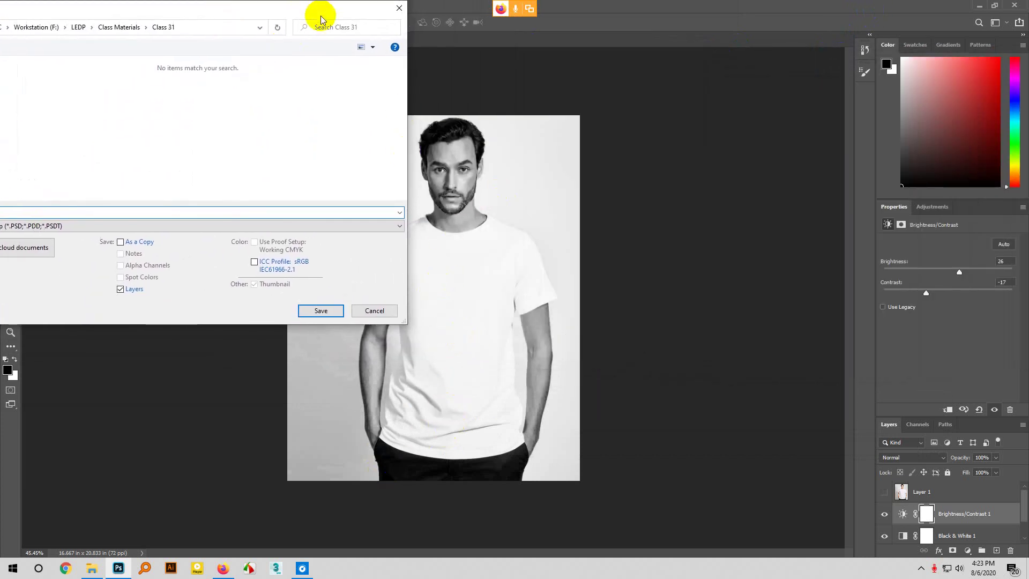
{"action": "left_click_drag", "start_coordinate": [327, 12], "coordinate": [453, 32]}
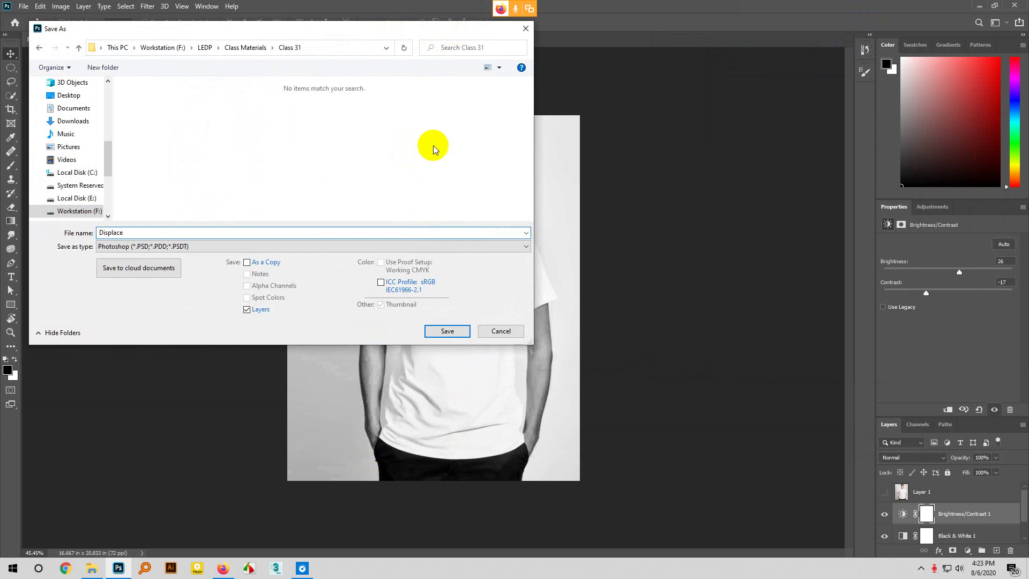
{"action": "left_click", "coordinate": [450, 332]}
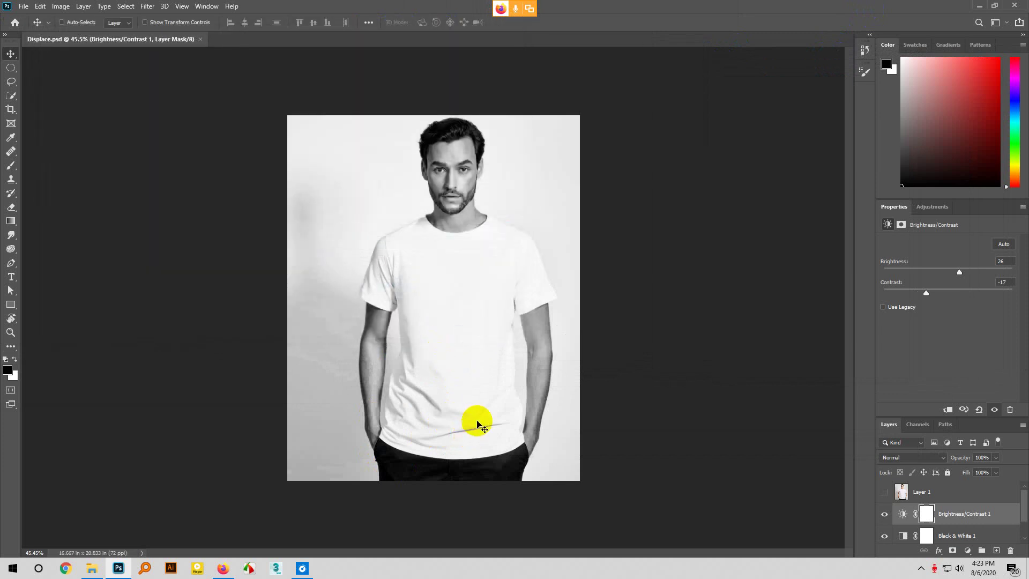
Make Layer 1 visible and delete the Brightness/Contrast 1 and Black & White 1 adjustment layers
{"action": "scroll", "coordinate": [947, 527], "scroll_direction": "down", "scroll_amount": 1}
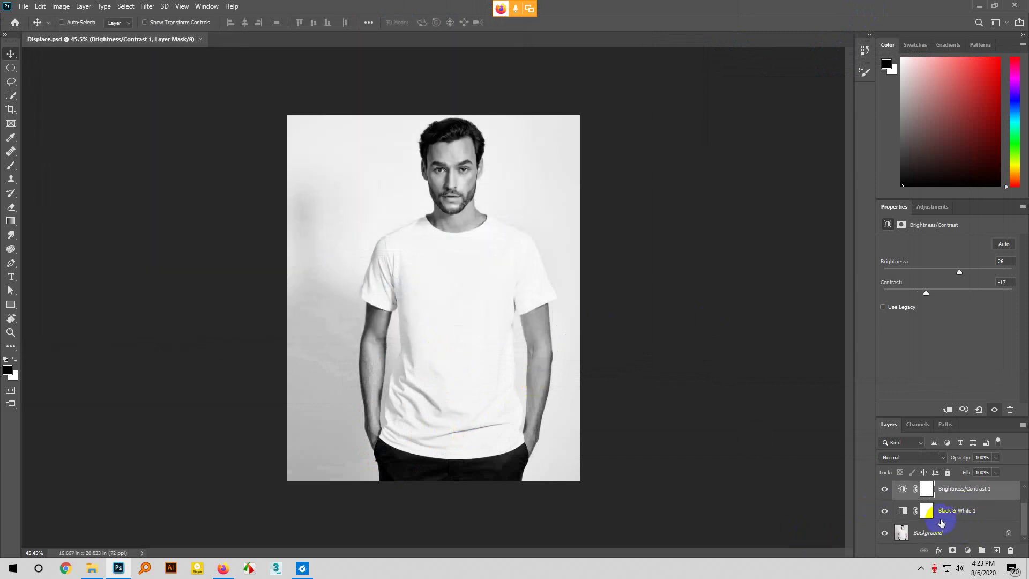
{"action": "scroll", "coordinate": [941, 522], "scroll_direction": "up", "scroll_amount": 1}
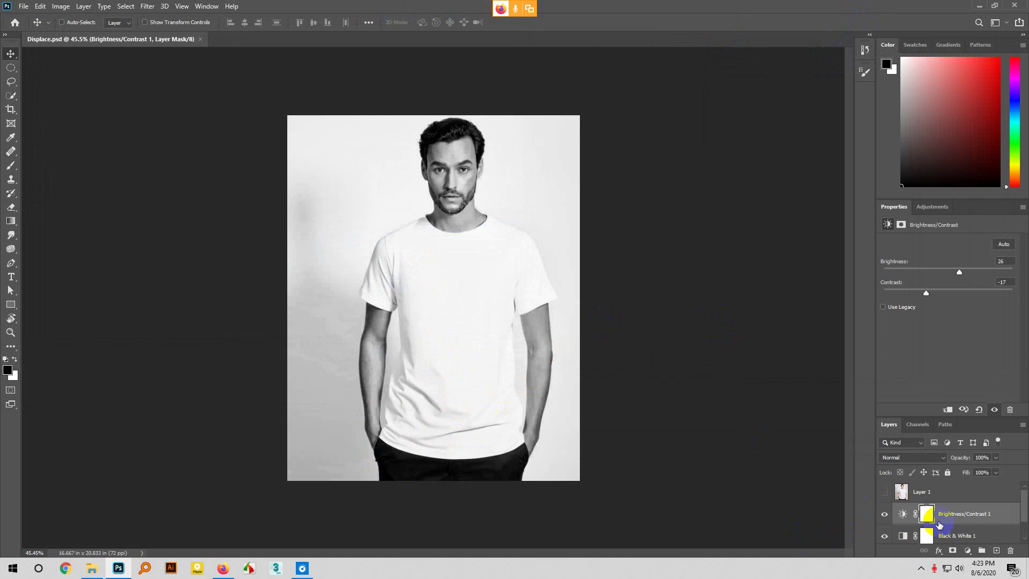
{"action": "left_click", "coordinate": [885, 493]}
{"action": "scroll", "coordinate": [893, 496], "scroll_direction": "down", "scroll_amount": 1}
{"action": "scroll", "coordinate": [906, 499], "scroll_direction": "up", "scroll_amount": 1}
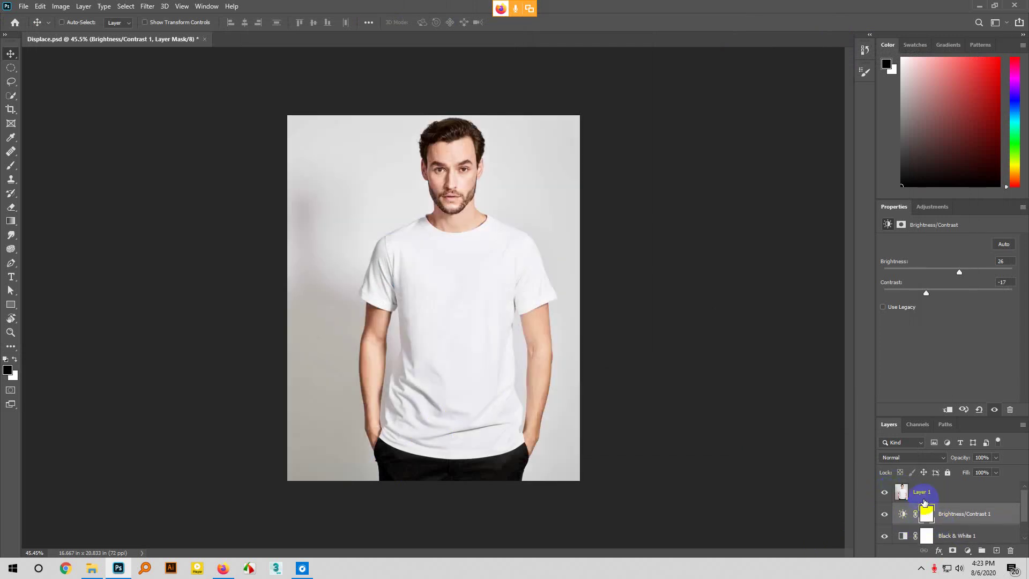
{"action": "scroll", "coordinate": [928, 501], "scroll_direction": "down", "scroll_amount": 1}
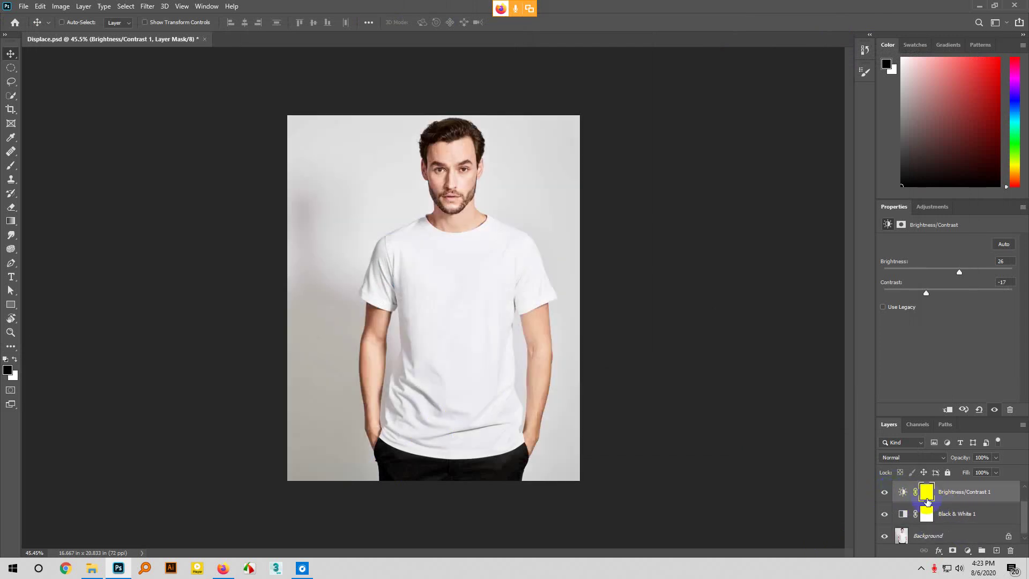
{"action": "left_click", "coordinate": [1011, 552]}
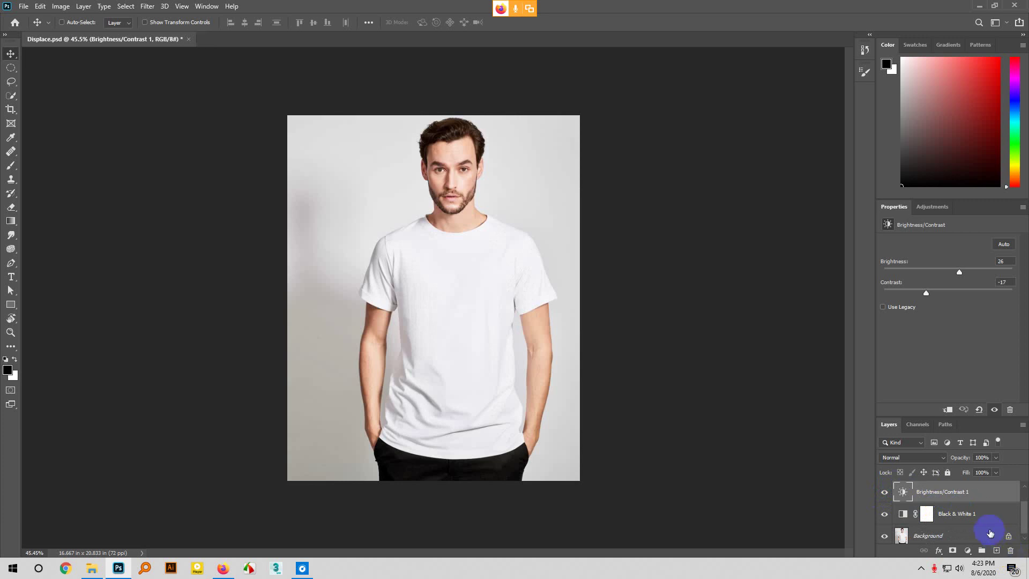
{"action": "left_click", "coordinate": [1011, 551]}
{"action": "left_click", "coordinate": [1011, 552]}
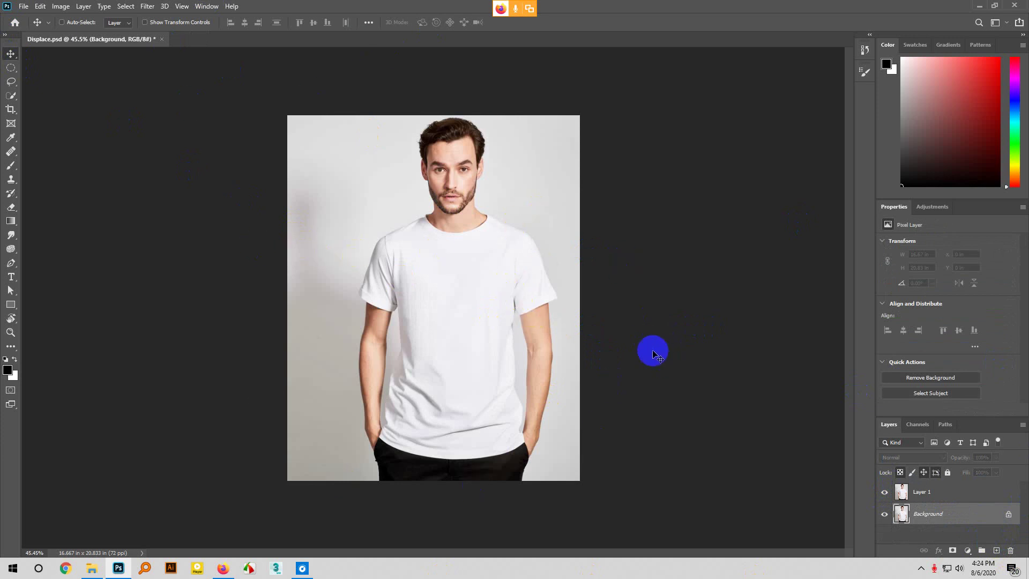
Save the colour version as a separate layered Photoshop file named Model in the Class 31 folder
{"action": "left_click", "coordinate": [25, 8]}
{"action": "left_click", "coordinate": [49, 136]}
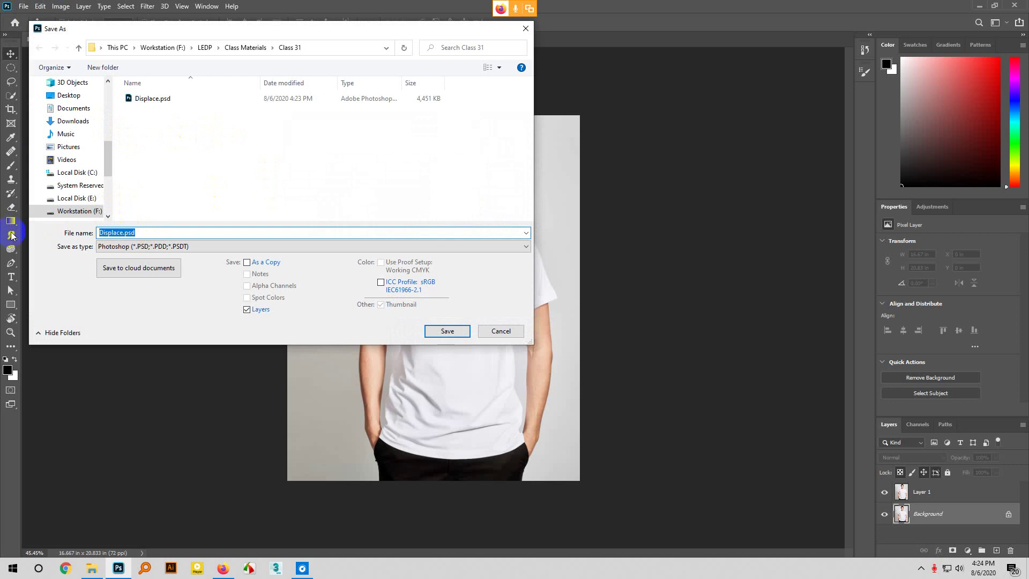
{"action": "type", "text": "Model"}
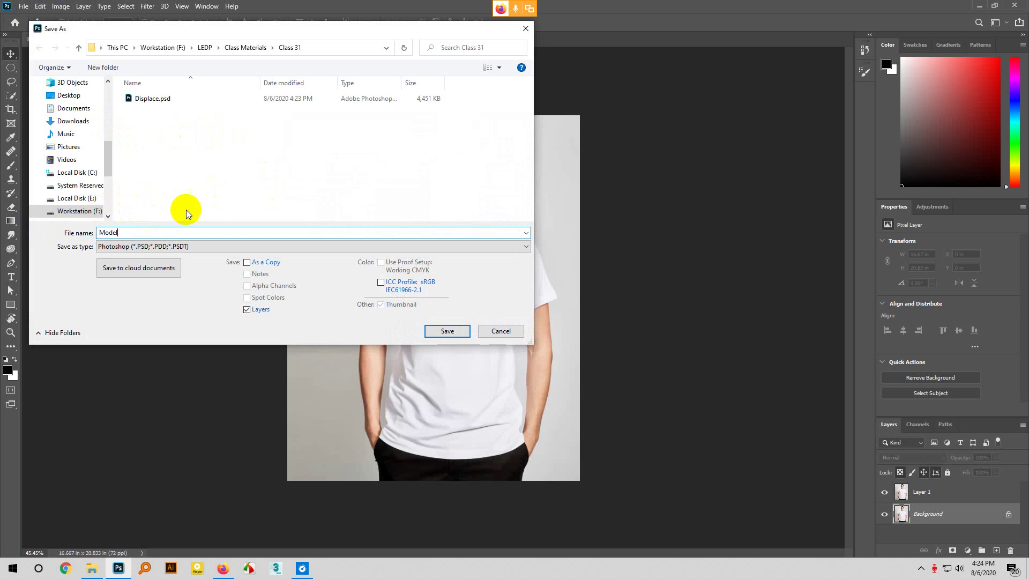
{"action": "left_click", "coordinate": [445, 332]}
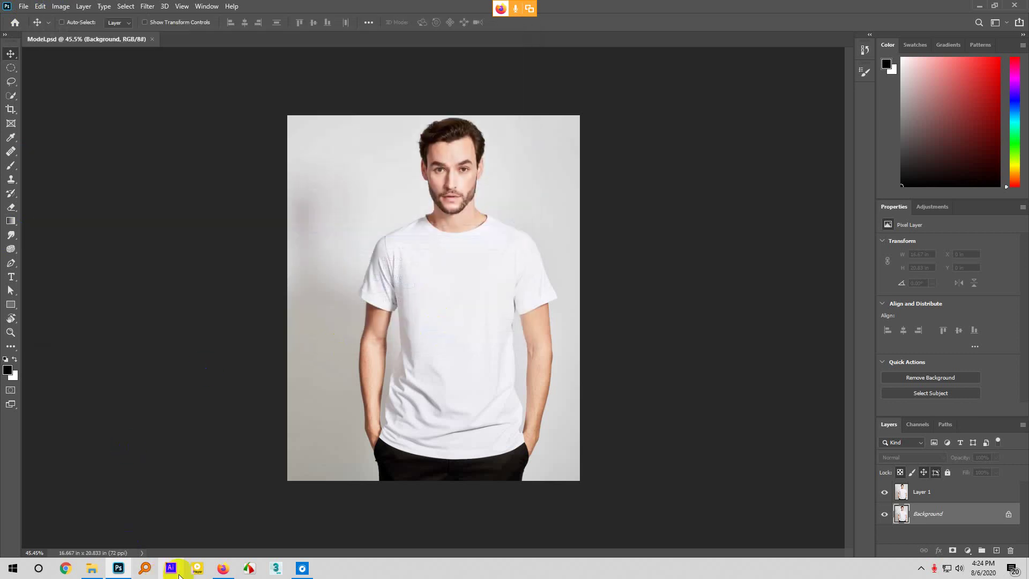
Switch to the Meet call in Firefox to check on the class, and return to Photoshop
{"action": "key", "text": "ctrl+plus"}
{"action": "scroll", "coordinate": [497, 248], "scroll_direction": "up", "scroll_amount": 1}
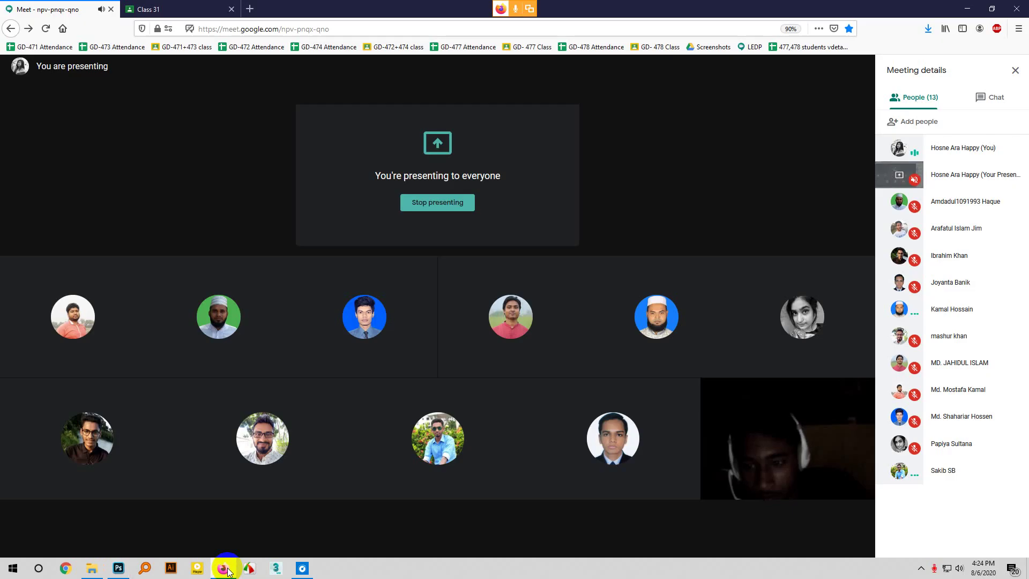
{"action": "left_click", "coordinate": [224, 569]}
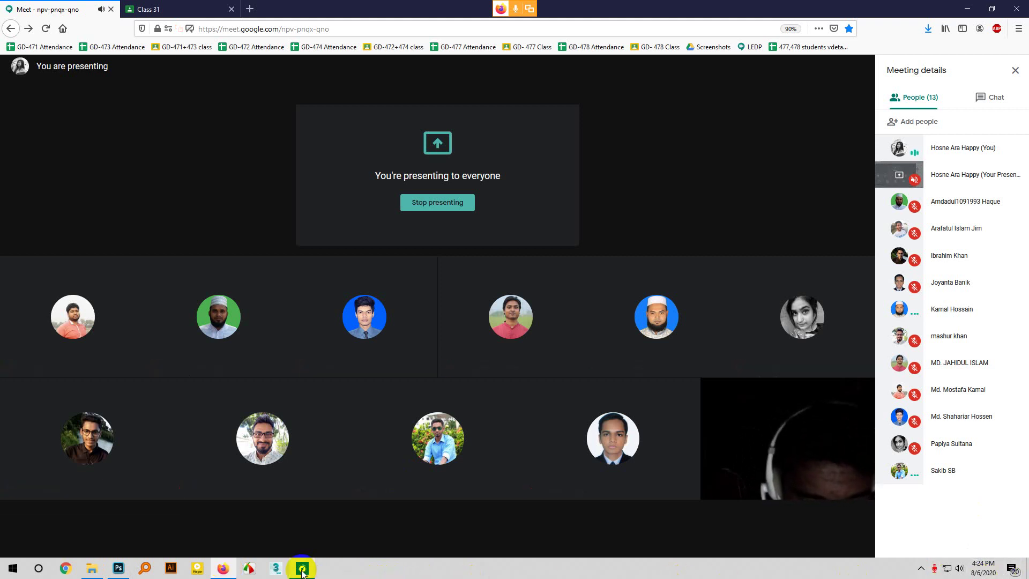
{"action": "left_click", "coordinate": [118, 568]}
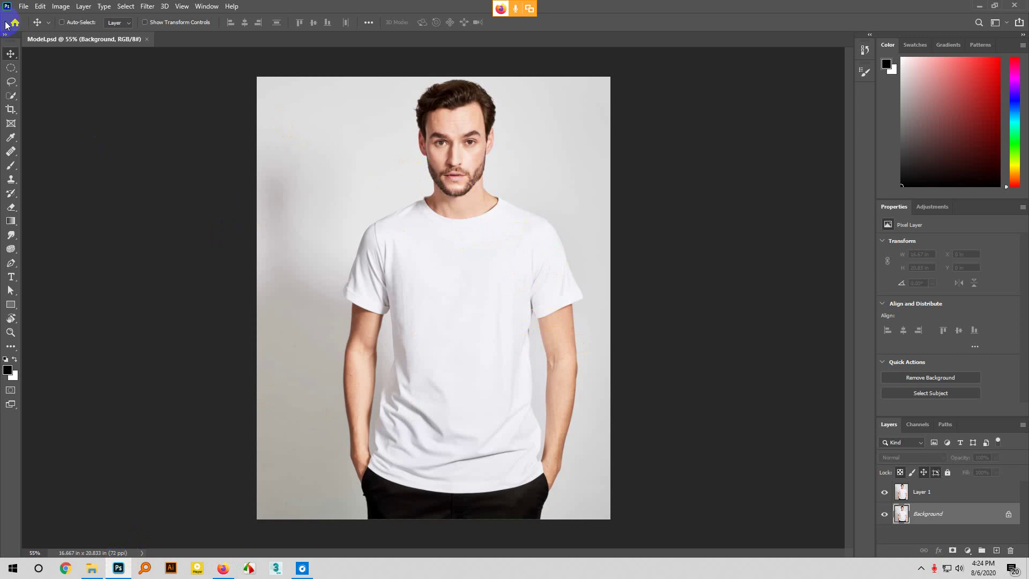
Select the T-shirt's body on the Background layer with the Quick Selection tool at brush size 500
{"action": "left_click", "coordinate": [11, 96]}
{"action": "left_click_drag", "start_coordinate": [11, 96], "coordinate": [57, 106]}
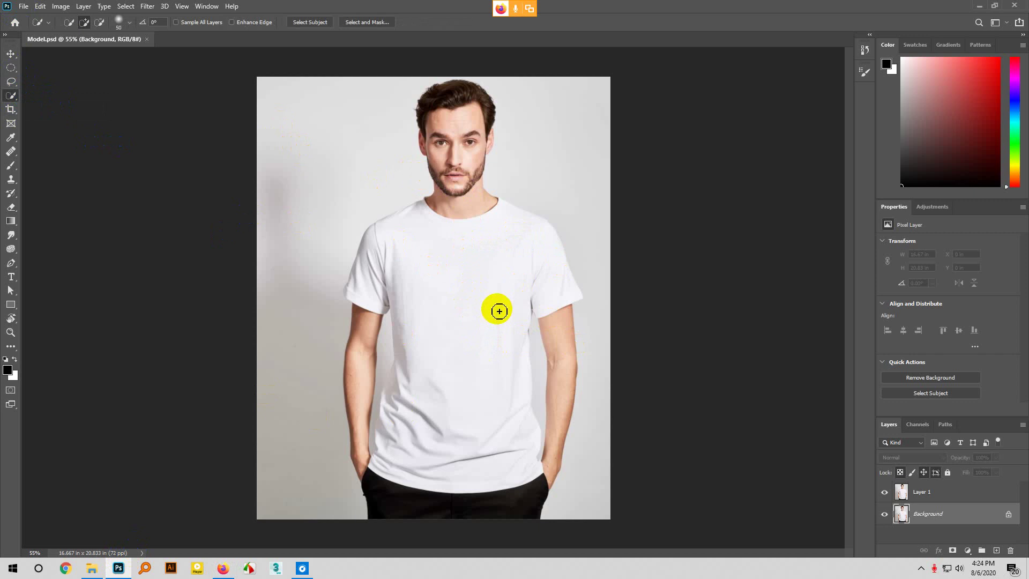
{"action": "key", "text": "]"}
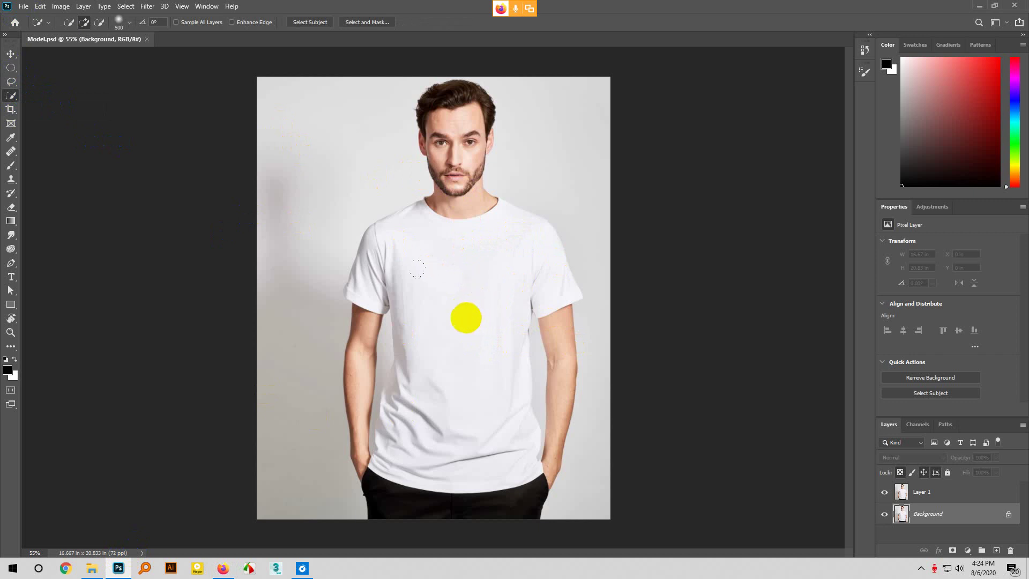
{"action": "left_click", "coordinate": [461, 319]}
Add the unselected sleeve on the image's left side to the T-shirt selection with a smaller Quick Selection brush
{"action": "key", "text": "["}
{"action": "key", "text": "["}
{"action": "key", "text": "["}
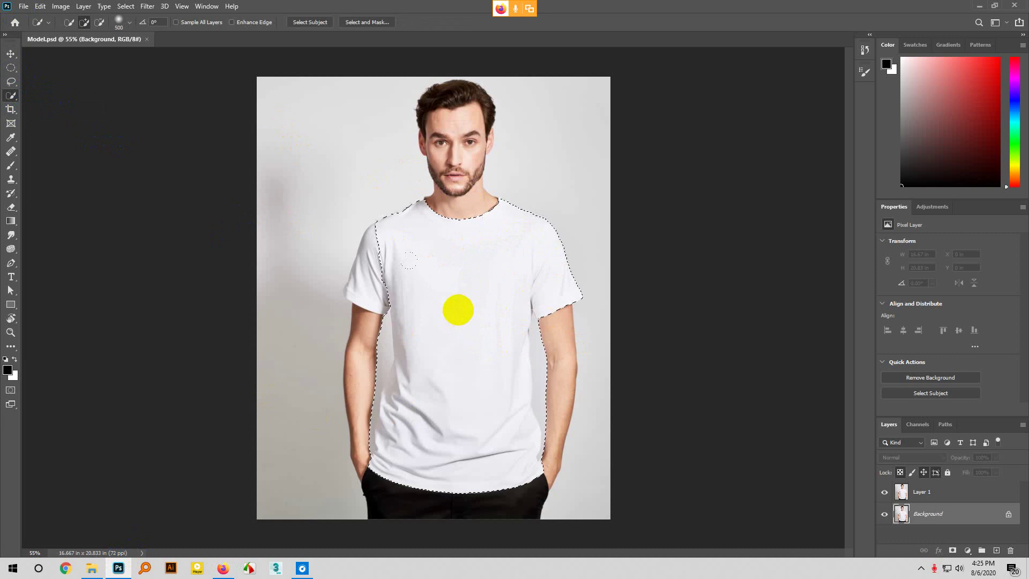
{"action": "key", "text": "["}
{"action": "key", "text": "["}
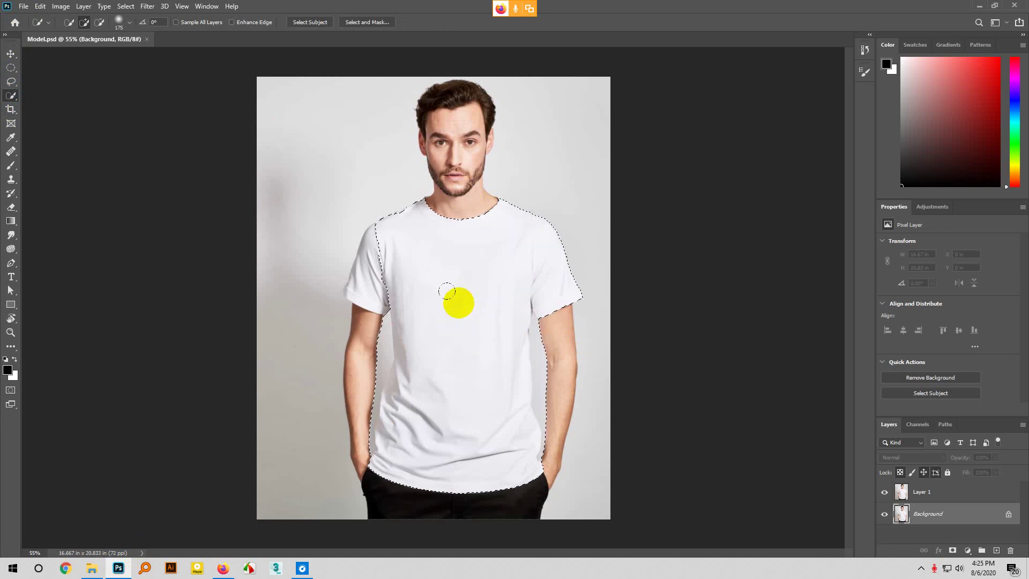
{"action": "scroll", "coordinate": [369, 240], "scroll_direction": "up", "scroll_amount": 2}
{"action": "scroll", "coordinate": [369, 240], "scroll_direction": "up", "scroll_amount": 4}
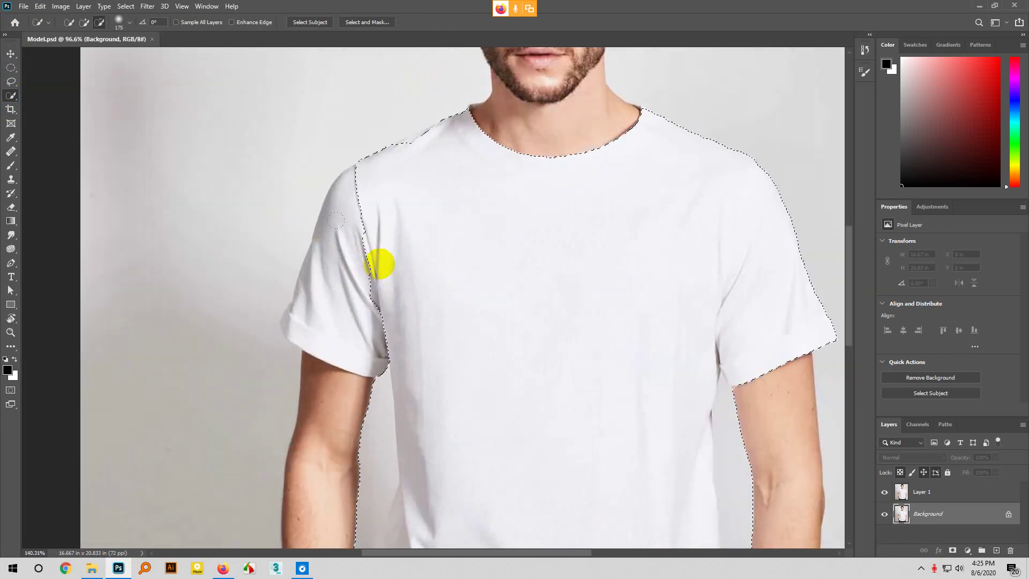
{"action": "key", "text": "["}
{"action": "key", "text": "["}
{"action": "key", "text": "["}
{"action": "key", "text": "["}
{"action": "key", "text": "["}
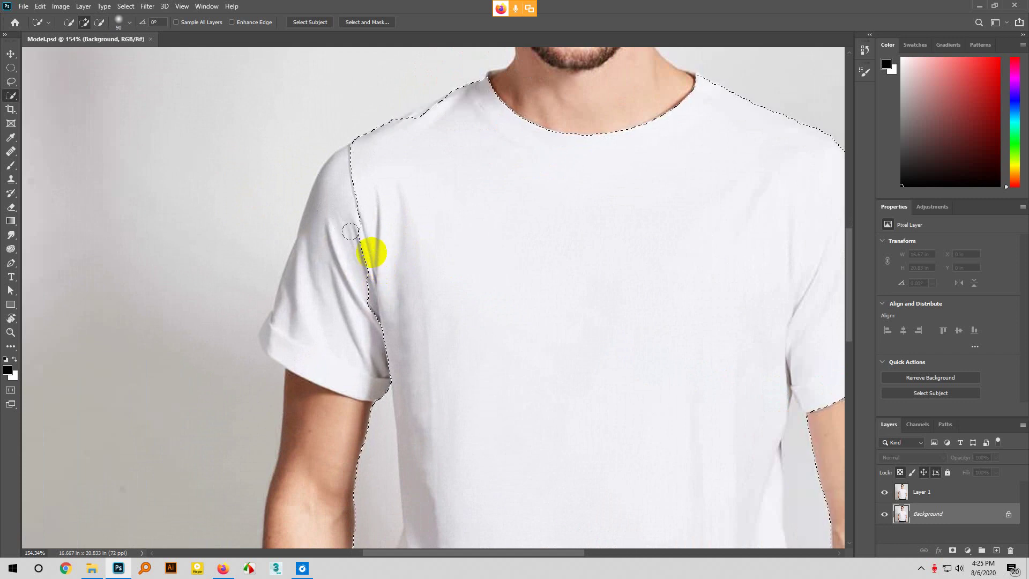
{"action": "left_click_drag", "start_coordinate": [372, 223], "coordinate": [289, 338]}
Subtract the background gap between the image-left arm and the T-shirt from the selection, following the shirt's side edge
{"action": "scroll", "coordinate": [421, 320], "scroll_direction": "down", "scroll_amount": 5}
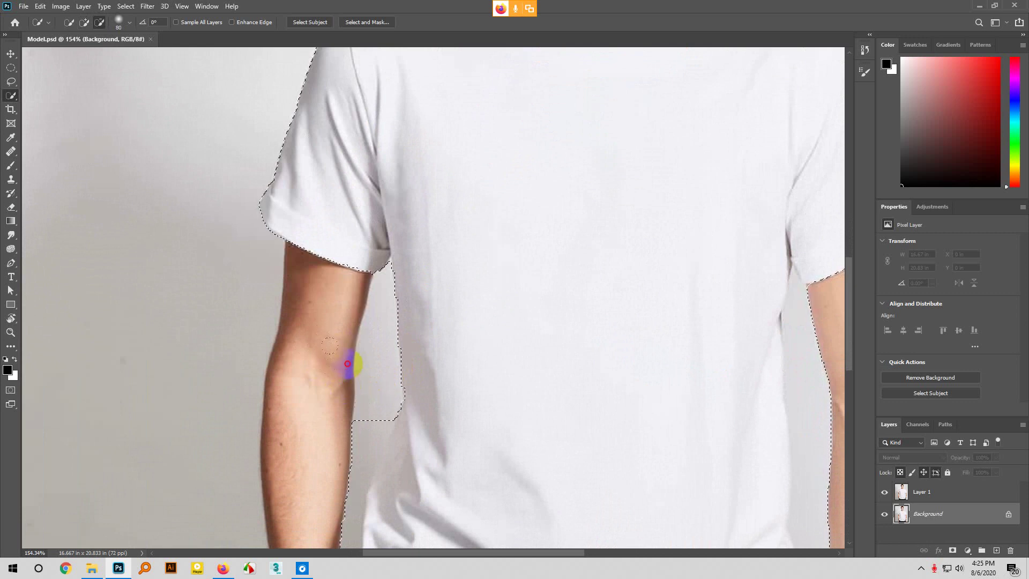
{"action": "scroll", "coordinate": [337, 463], "scroll_direction": "down", "scroll_amount": 8}
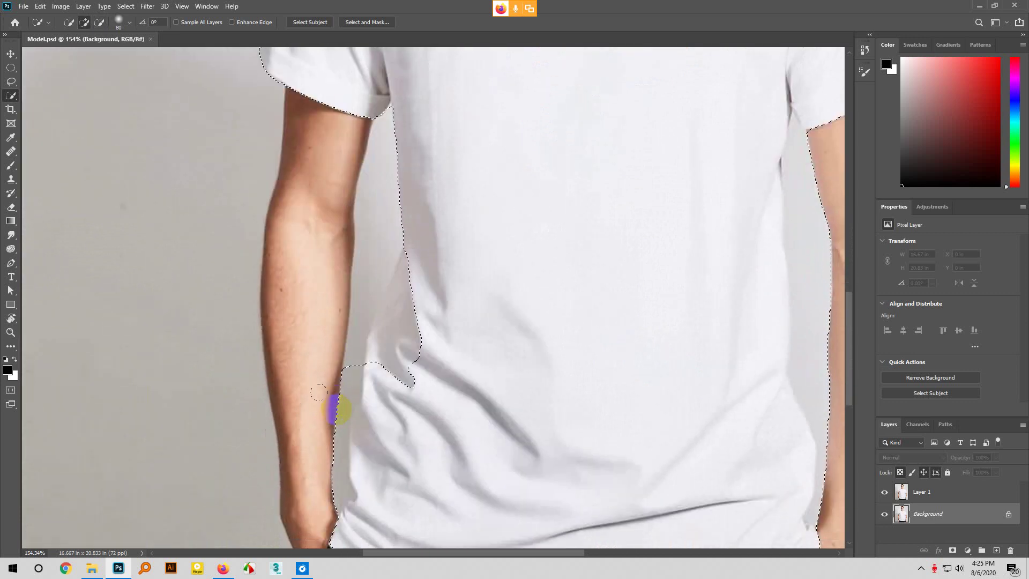
{"action": "left_click_drag", "start_coordinate": [318, 323], "coordinate": [315, 357]}
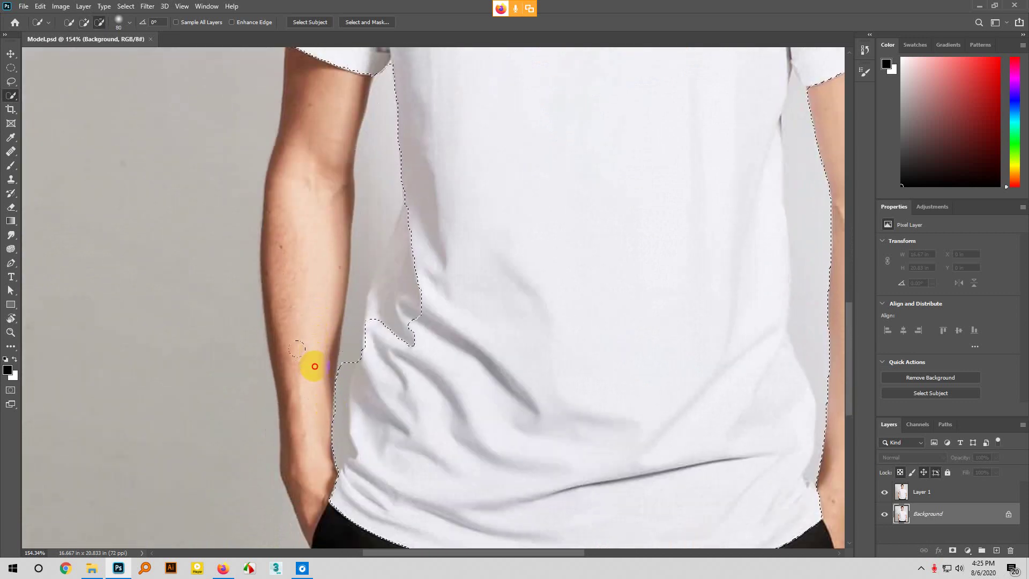
{"action": "left_click_drag", "start_coordinate": [288, 398], "coordinate": [359, 400]}
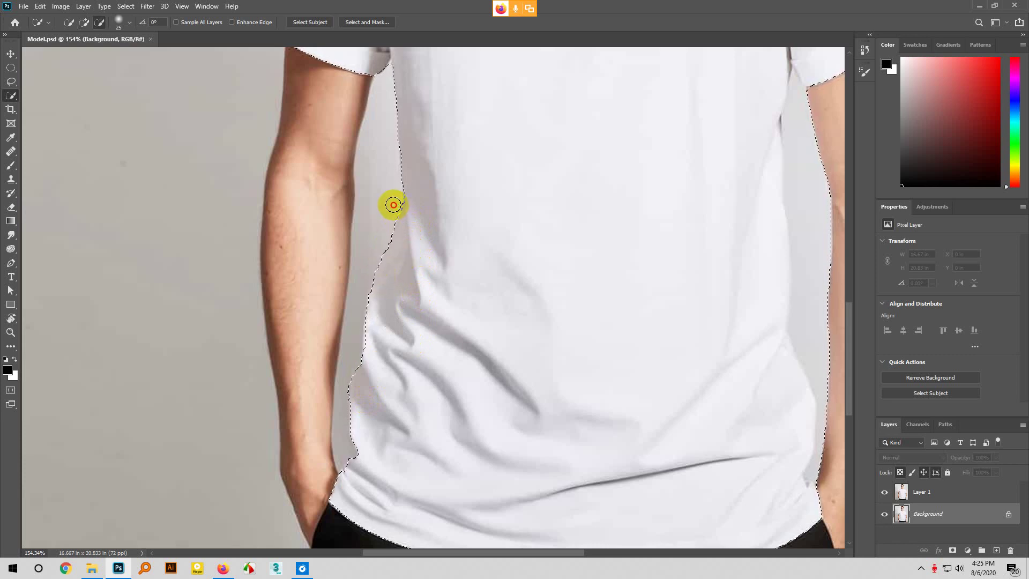
Subtract the background gap between the shirt's right edge and the arm from the selection, from hip to sleeve
{"action": "scroll", "coordinate": [339, 294], "scroll_direction": "down", "scroll_amount": 4}
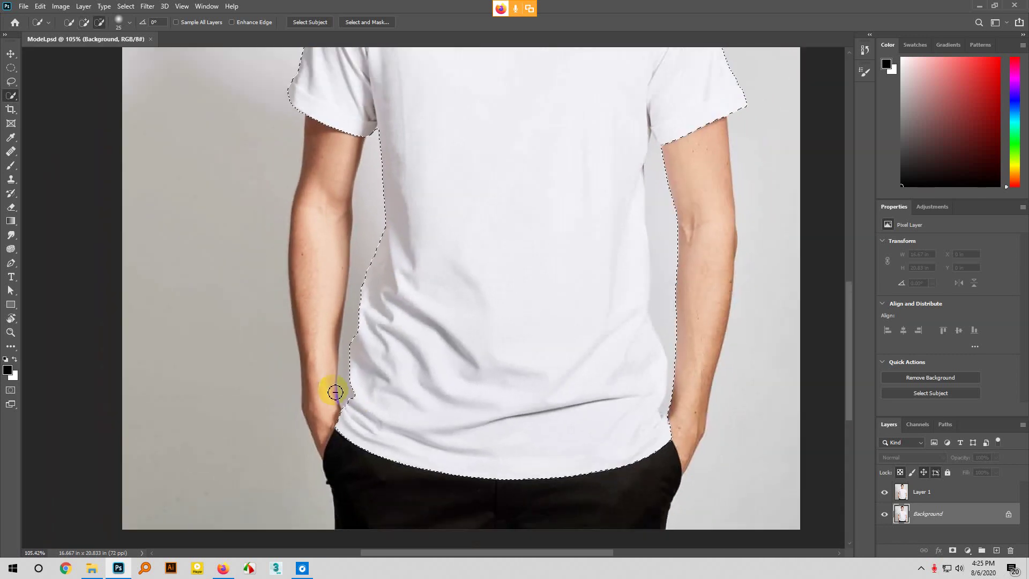
{"action": "scroll", "coordinate": [336, 393], "scroll_direction": "down", "scroll_amount": 1}
{"action": "scroll", "coordinate": [597, 414], "scroll_direction": "up", "scroll_amount": 4}
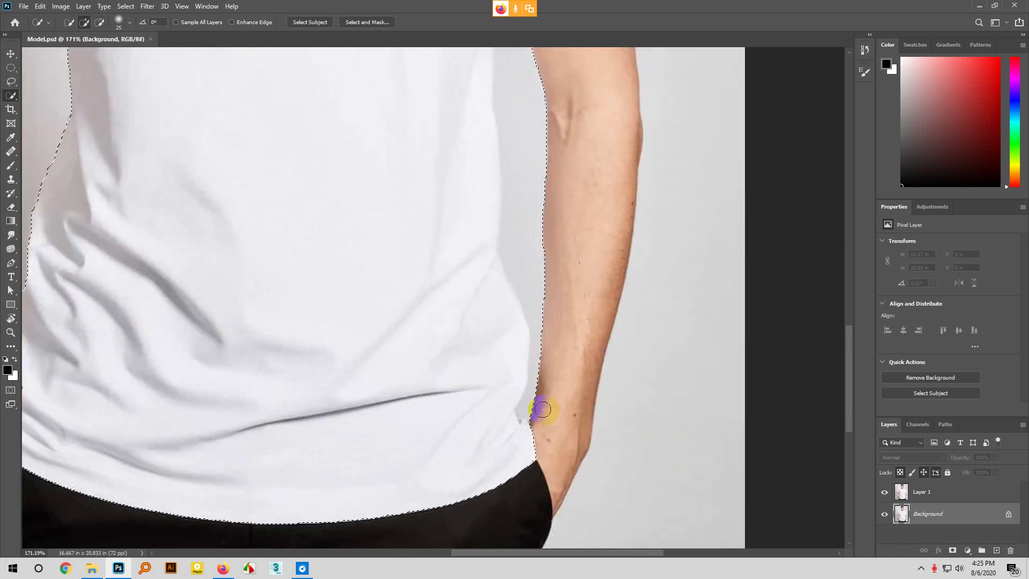
{"action": "left_click", "coordinate": [540, 411], "text": "alt"}
{"action": "mouse_move", "coordinate": [528, 409]}
{"action": "left_mouse_down"}
{"action": "mouse_move", "coordinate": [527, 369]}
{"action": "mouse_move", "coordinate": [547, 322]}
{"action": "mouse_move", "coordinate": [535, 161]}
{"action": "left_mouse_up"}
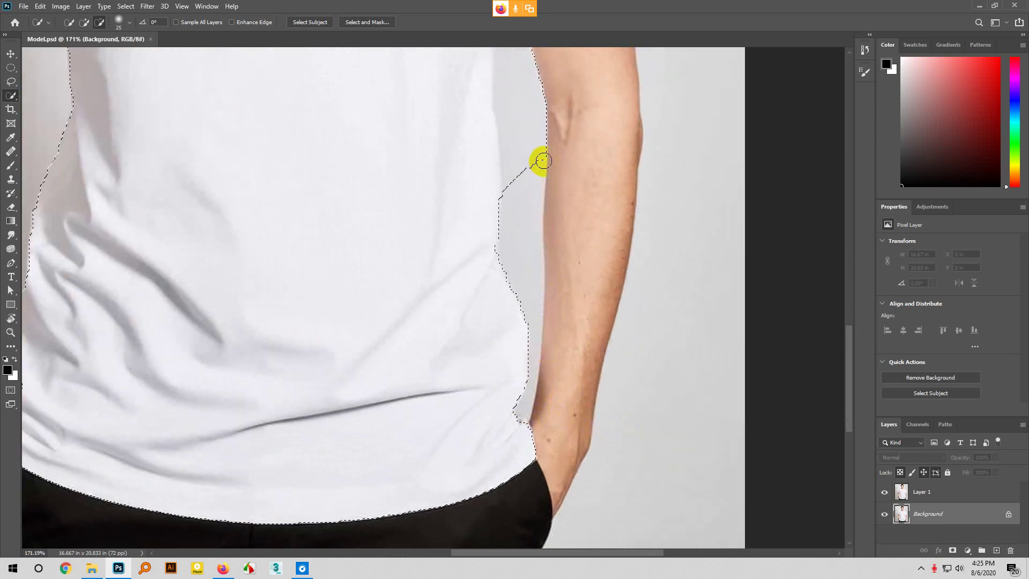
{"action": "scroll", "coordinate": [568, 205], "scroll_direction": "up", "scroll_amount": 4}
{"action": "left_click", "coordinate": [539, 389], "text": "alt"}
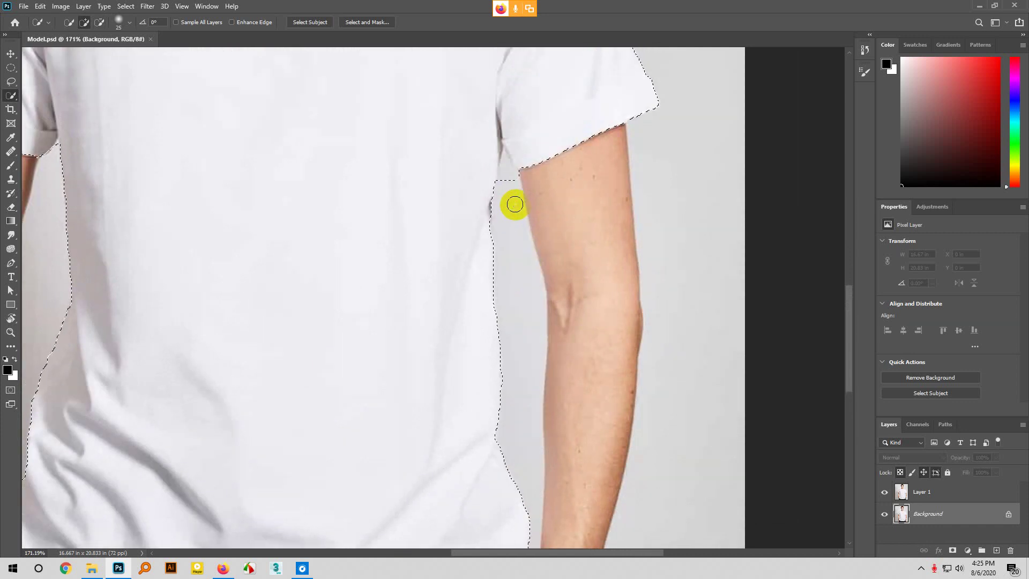
Subtract the leftover background at the right underarm and add the missed bit of shirt edge just below it
{"action": "scroll", "coordinate": [515, 204], "scroll_direction": "up", "scroll_amount": 1}
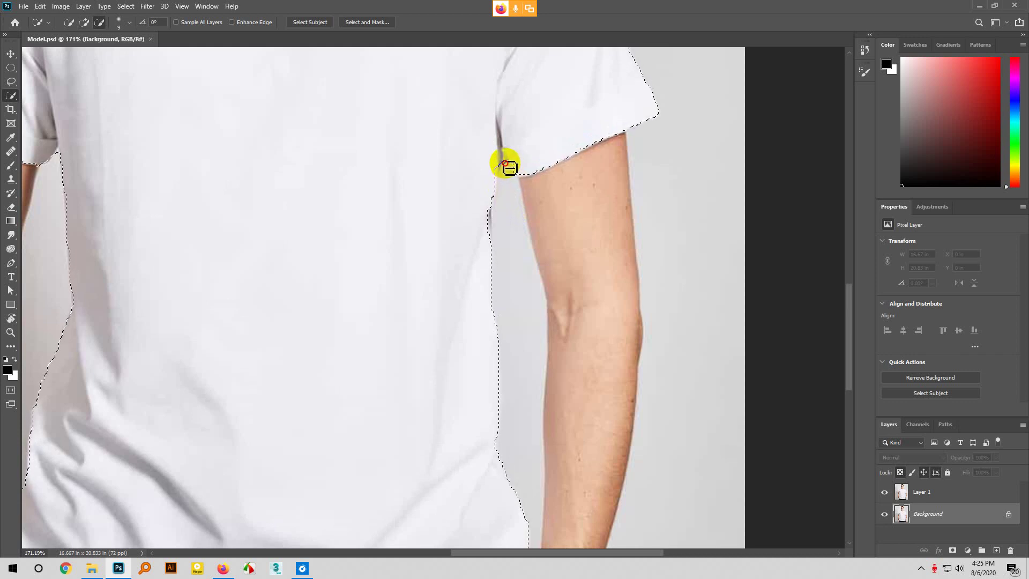
{"action": "left_click", "coordinate": [505, 162], "text": "alt"}
{"action": "left_click", "coordinate": [489, 209]}
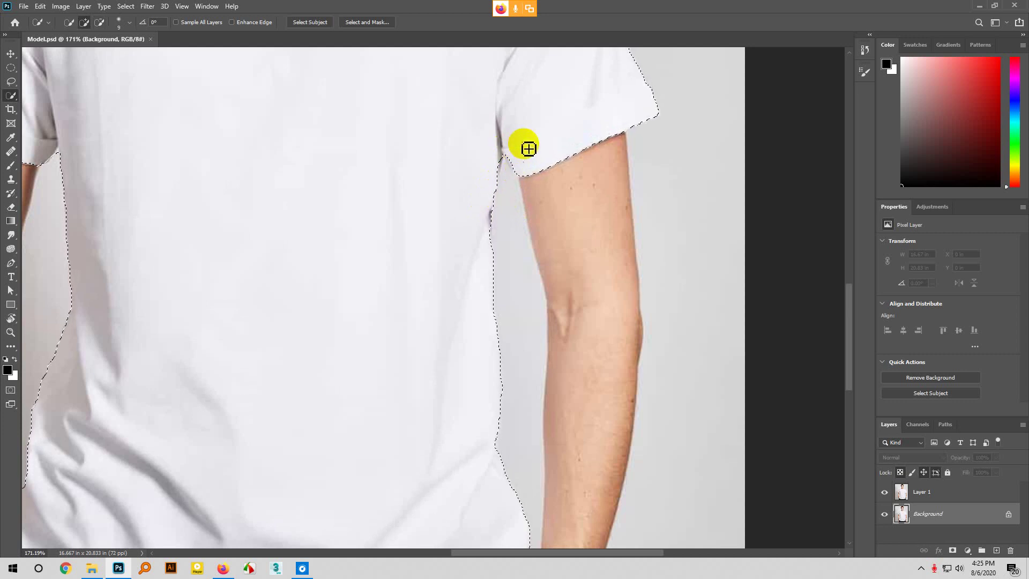
Add the right tip of the shirt's collar to the selection using a 3 px Quick Selection brush
{"action": "scroll", "coordinate": [621, 249], "scroll_direction": "up", "scroll_amount": 5}
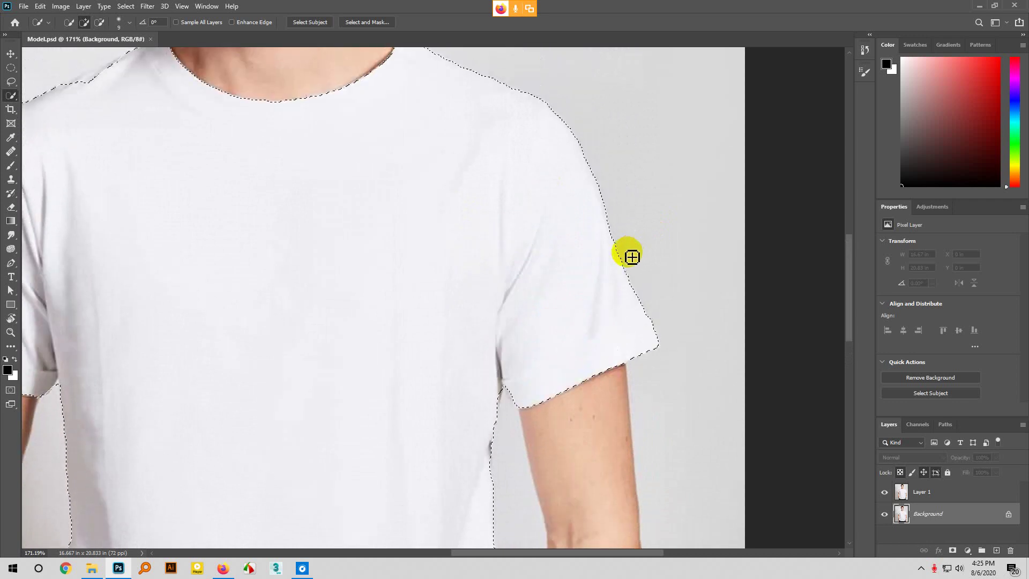
{"action": "scroll", "coordinate": [630, 255], "scroll_direction": "up", "scroll_amount": 2}
{"action": "scroll", "coordinate": [446, 152], "scroll_direction": "up", "scroll_amount": 3}
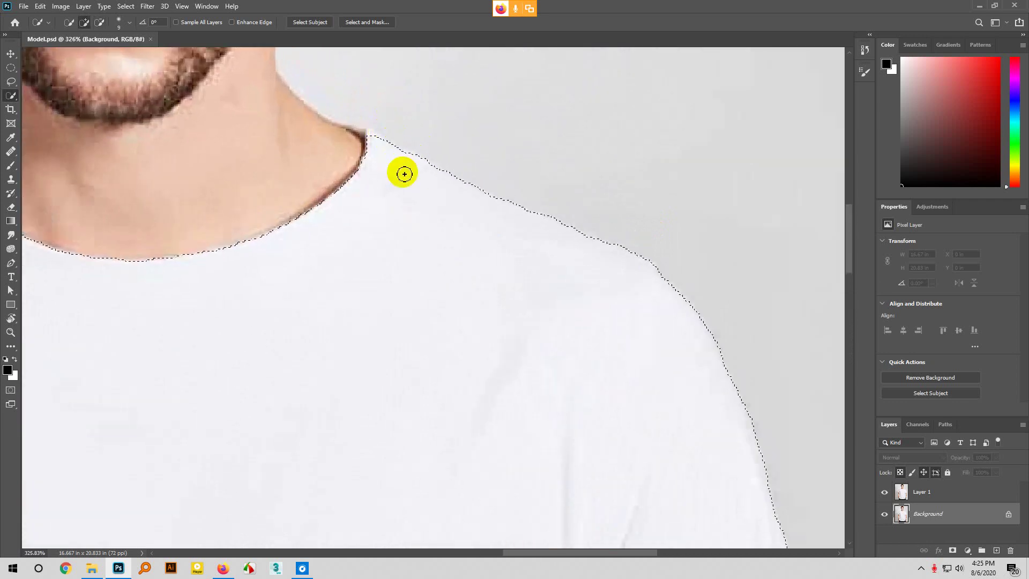
{"action": "key", "text": "bracketleft"}
{"action": "key", "text": "bracketleft"}
{"action": "key", "text": "bracketleft"}
{"action": "key", "text": "bracketleft"}
{"action": "key", "text": "bracketleft"}
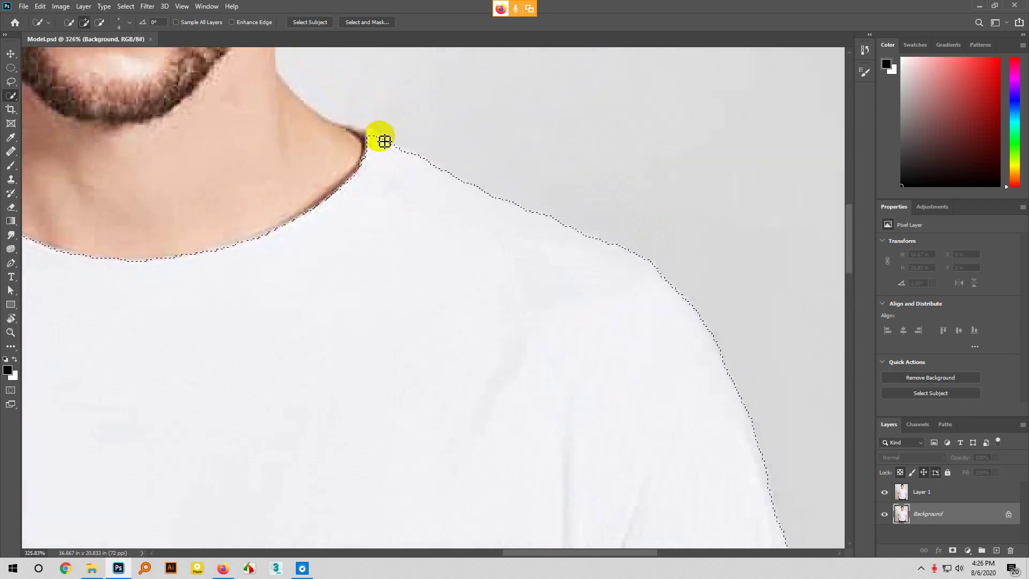
{"action": "key", "text": "bracketleft"}
{"action": "left_click", "coordinate": [369, 134]}
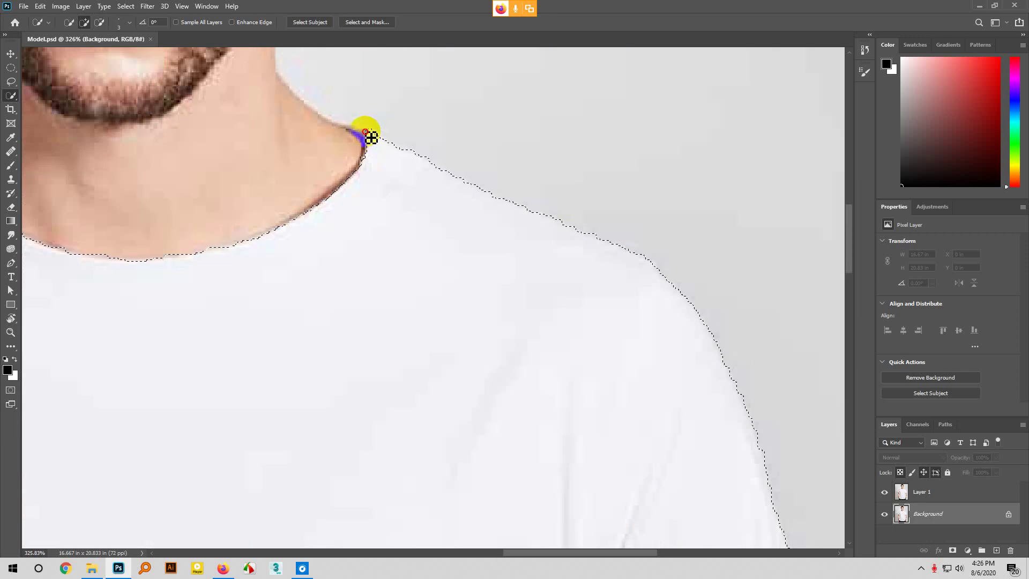
Extend the shirt selection to include the collar's left tip at the neck
{"action": "scroll", "coordinate": [579, 236], "scroll_direction": "down", "scroll_amount": 1, "text": "alt"}
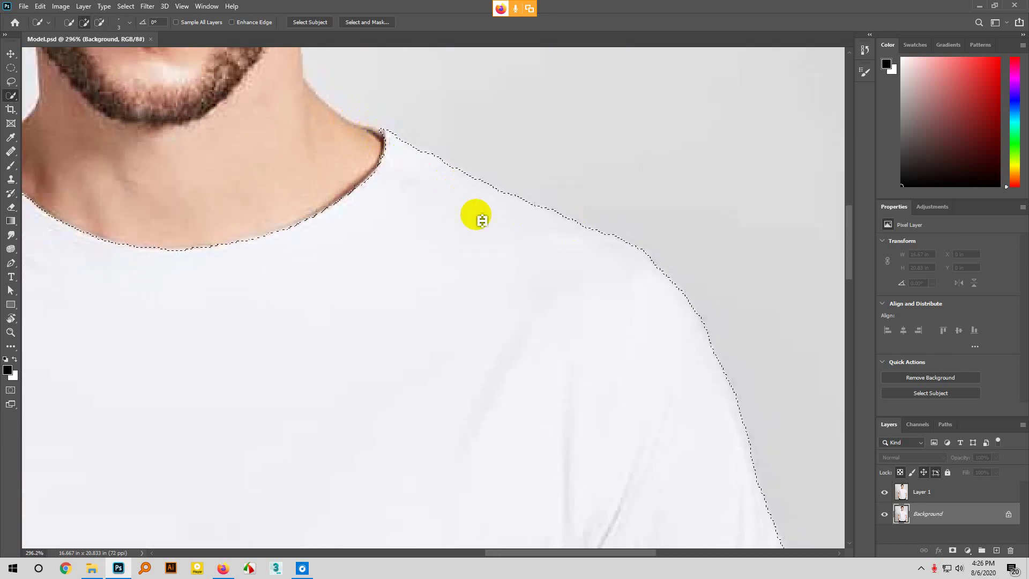
{"action": "scroll", "coordinate": [367, 248], "scroll_direction": "down", "scroll_amount": 3, "text": "alt"}
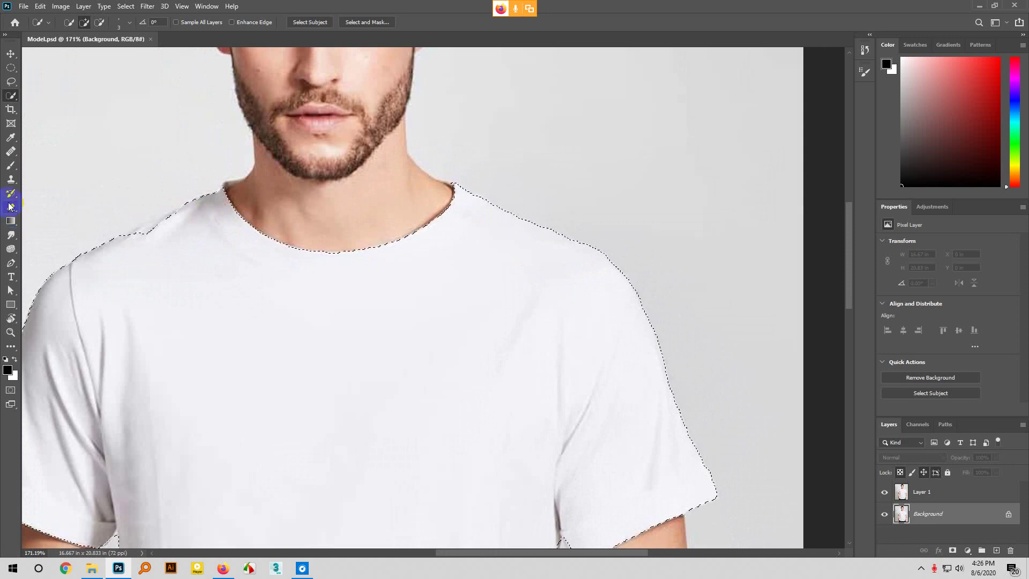
{"action": "scroll", "coordinate": [11, 202], "scroll_direction": "up", "scroll_amount": 4}
{"action": "scroll", "coordinate": [134, 256], "scroll_direction": "left", "scroll_amount": 4}
{"action": "scroll", "coordinate": [134, 256], "scroll_direction": "left", "scroll_amount": 2}
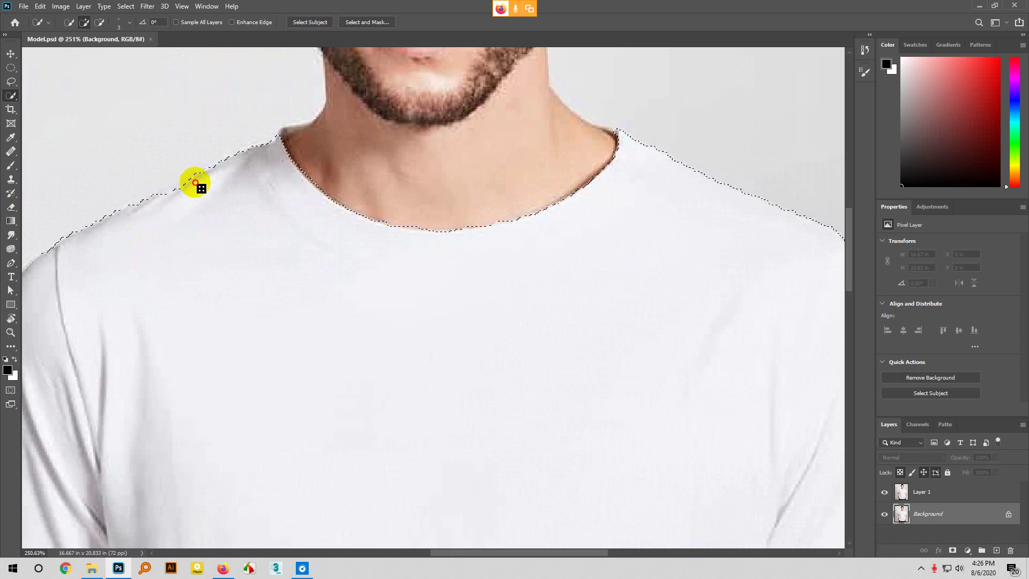
{"action": "scroll", "coordinate": [280, 137], "scroll_direction": "up", "scroll_amount": 3}
{"action": "left_click", "coordinate": [279, 135]}
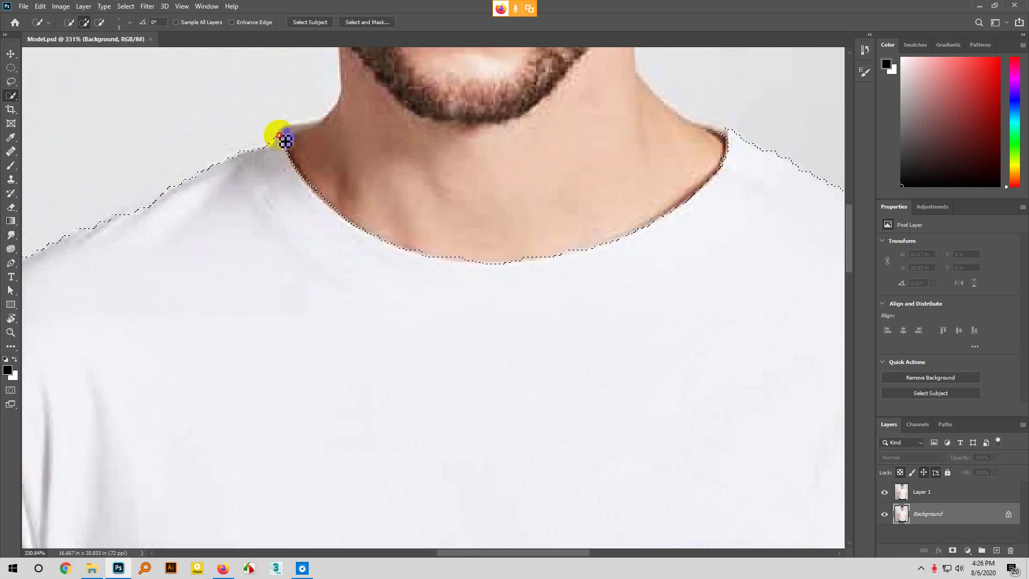
Add a layer mask to the Background layer from the finished shirt selection
{"action": "scroll", "coordinate": [207, 161], "scroll_direction": "down", "scroll_amount": 6}
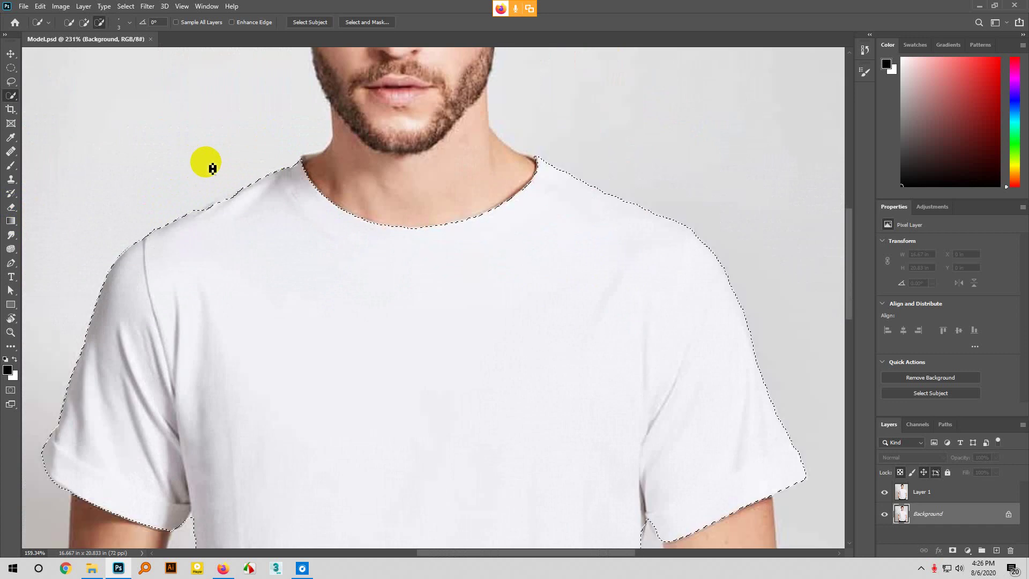
{"action": "scroll", "coordinate": [332, 252], "scroll_direction": "down", "scroll_amount": 3}
{"action": "scroll", "coordinate": [558, 425], "scroll_direction": "up", "scroll_amount": 1}
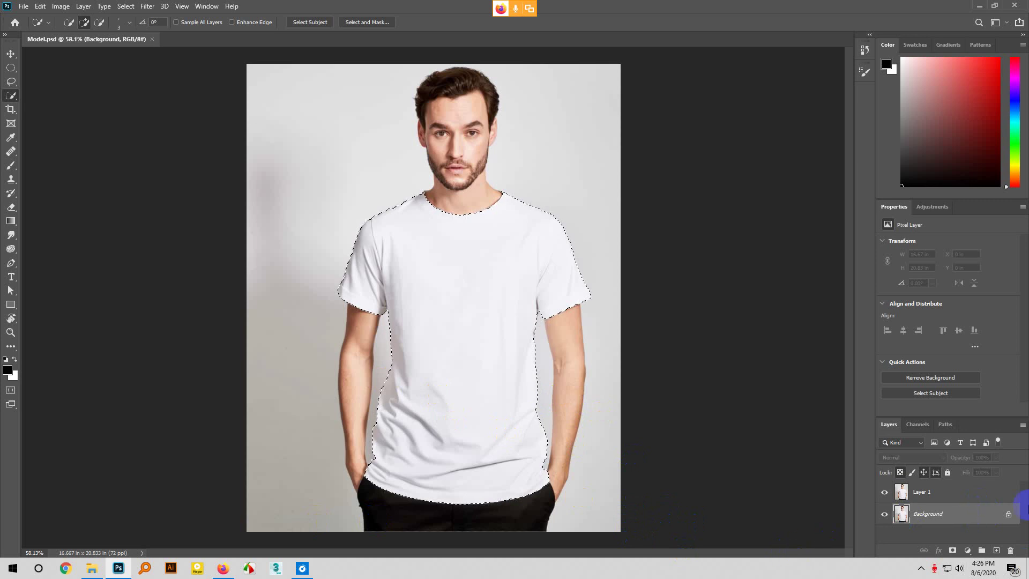
{"action": "left_click", "coordinate": [953, 551]}
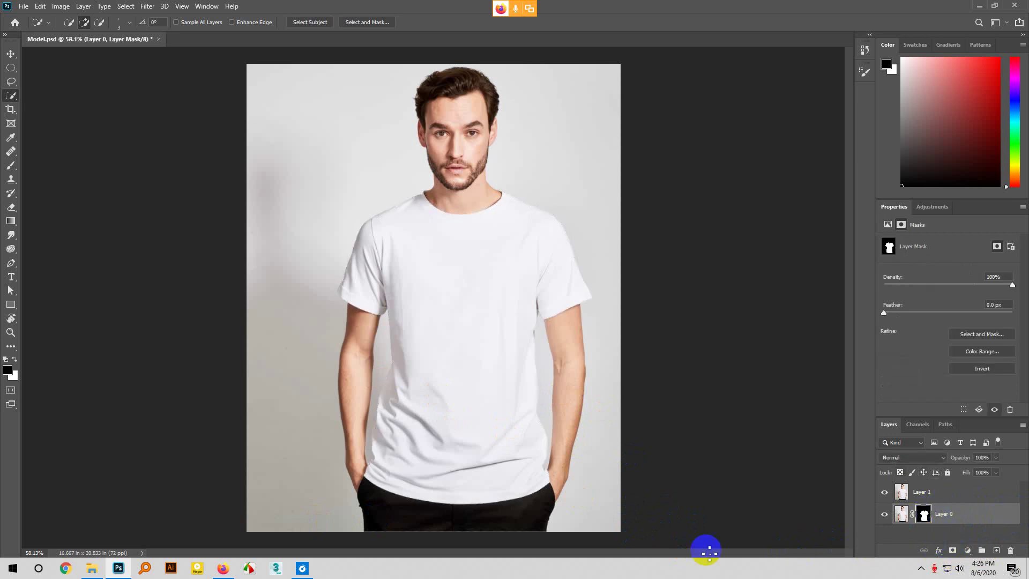
Open the green-leaves pattern PNG from the Downloads folder
{"action": "scroll", "coordinate": [476, 336], "scroll_direction": "down", "scroll_amount": 1}
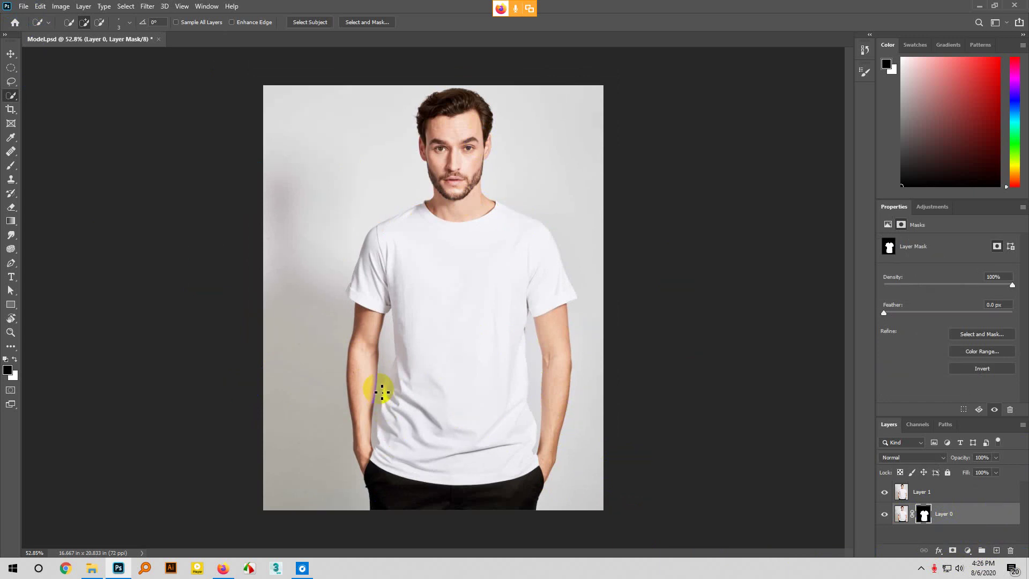
{"action": "left_click", "coordinate": [24, 7]}
{"action": "left_click", "coordinate": [37, 28]}
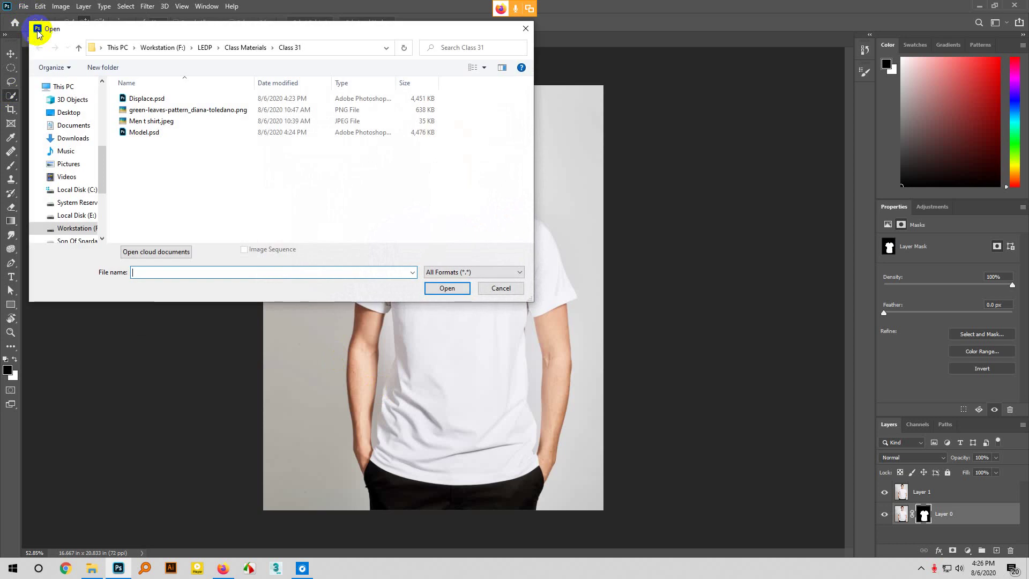
{"action": "scroll", "coordinate": [50, 182], "scroll_direction": "up", "scroll_amount": 5}
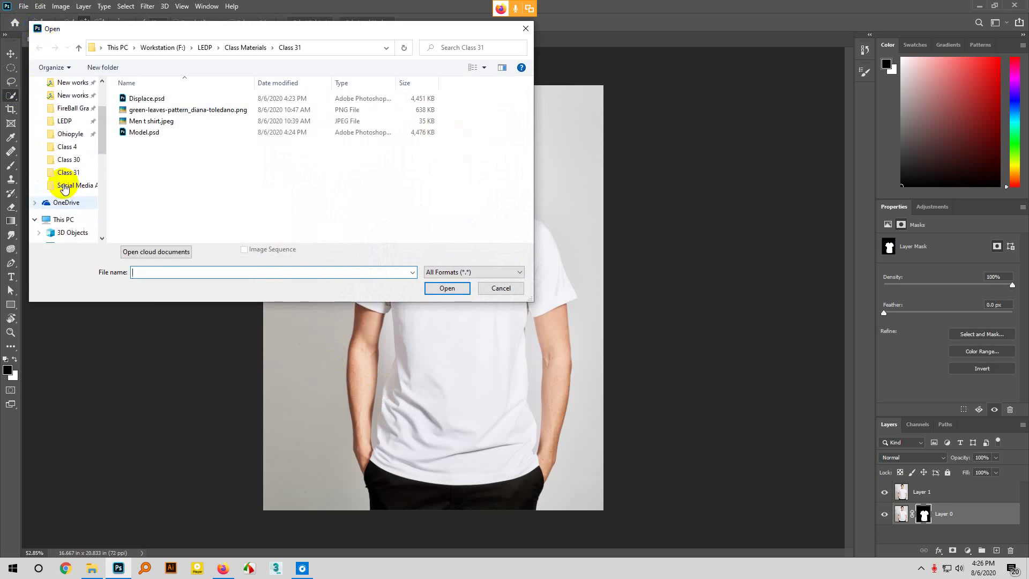
{"action": "scroll", "coordinate": [73, 155], "scroll_direction": "up", "scroll_amount": 3}
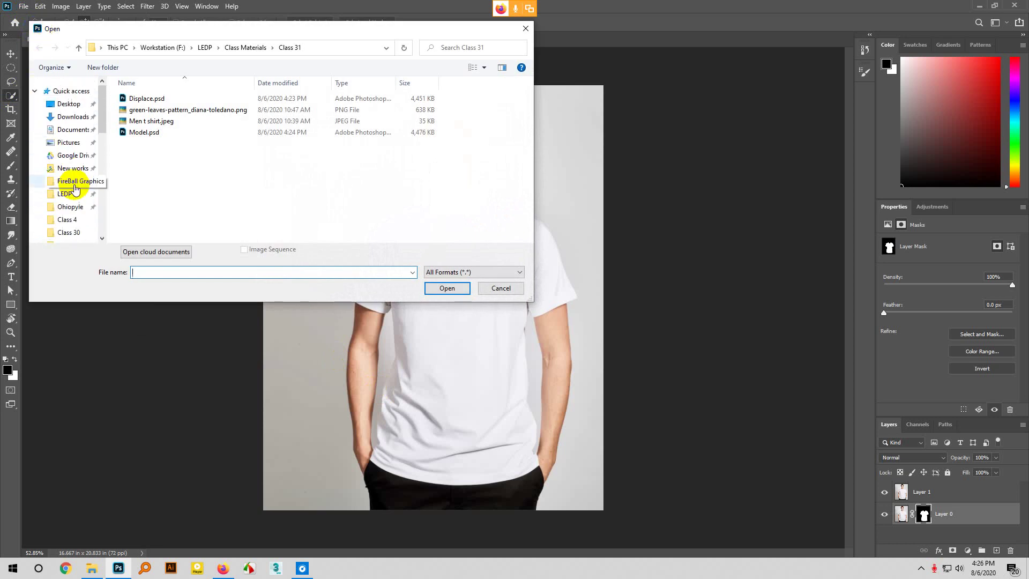
{"action": "left_click", "coordinate": [72, 118]}
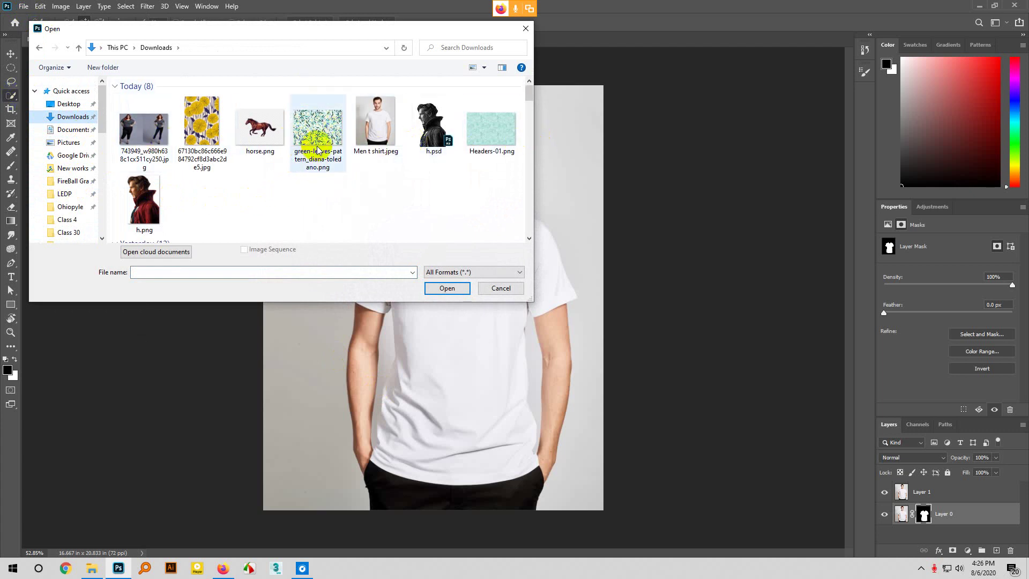
{"action": "left_click", "coordinate": [326, 161]}
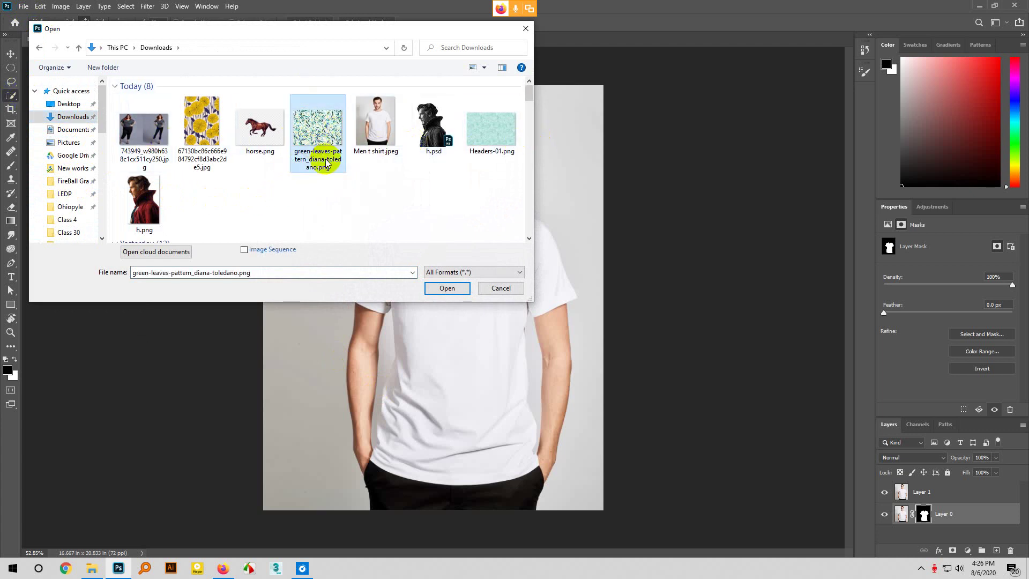
{"action": "left_click", "coordinate": [452, 294]}
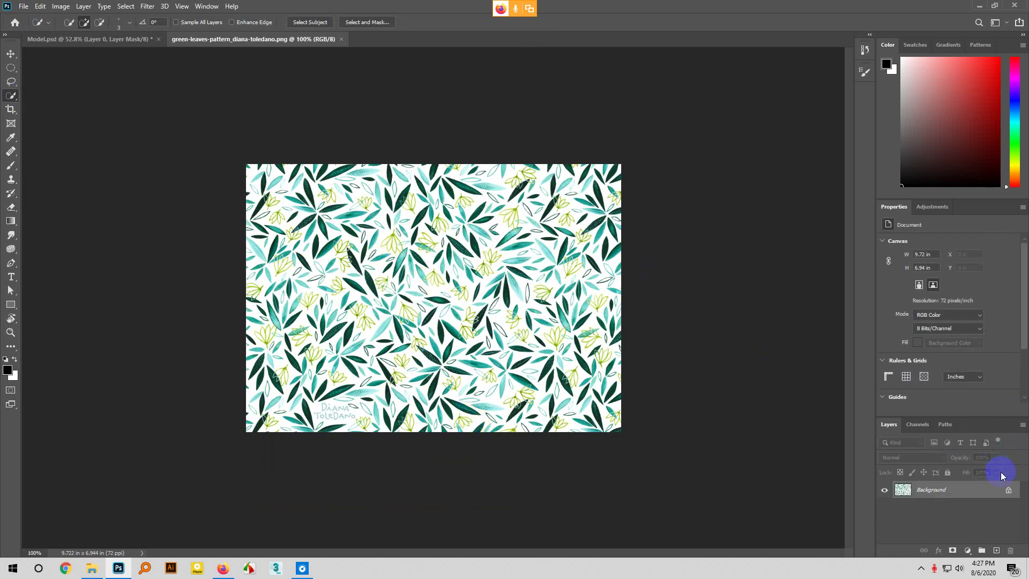
Unlock the pattern's background layer and move the pattern into Model.psd with the Move tool
{"action": "left_click", "coordinate": [1009, 492]}
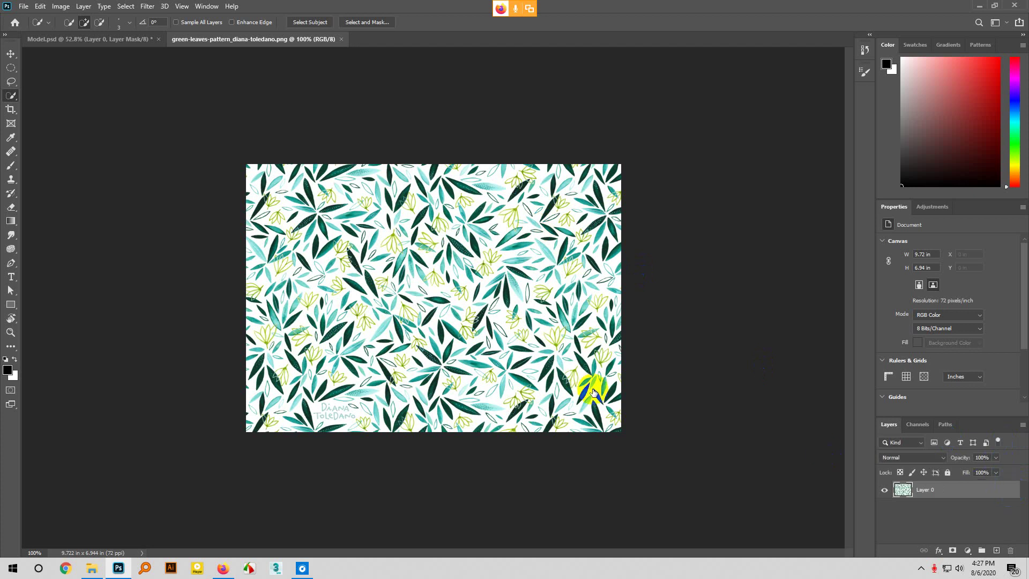
{"action": "left_click", "coordinate": [11, 54]}
{"action": "left_click_drag", "start_coordinate": [389, 271], "coordinate": [464, 356]}
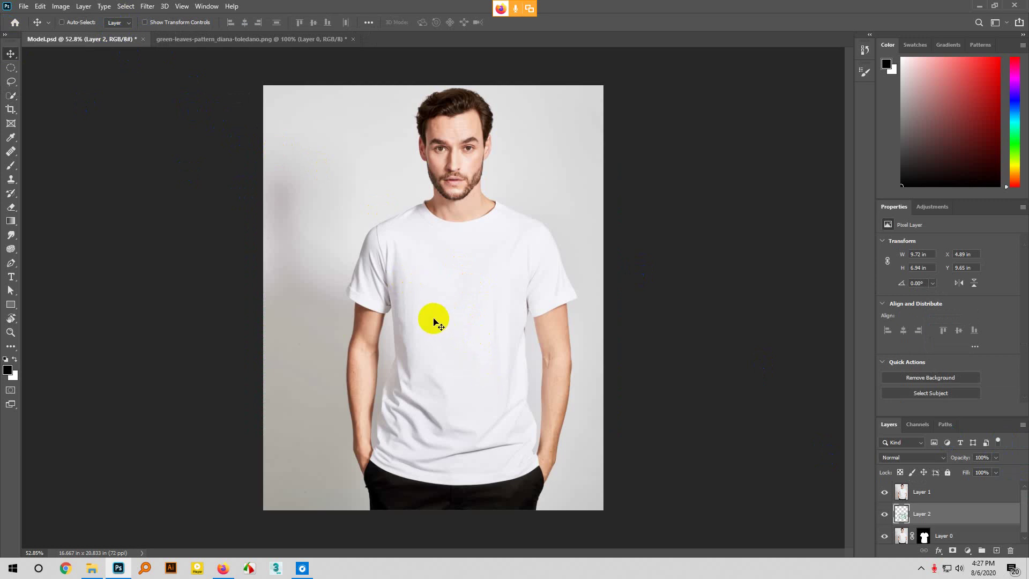
Move the full model photo, Layer 1, to the bottom of the layer stack and undo its deletion
{"action": "scroll", "coordinate": [434, 322], "scroll_direction": "down", "scroll_amount": 1}
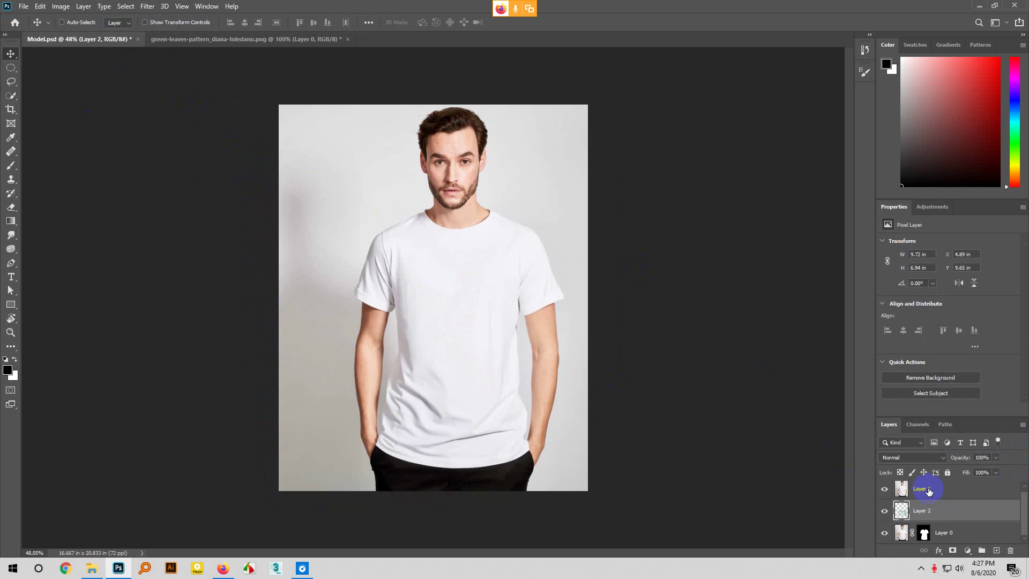
{"action": "left_click_drag", "start_coordinate": [933, 488], "coordinate": [946, 551]}
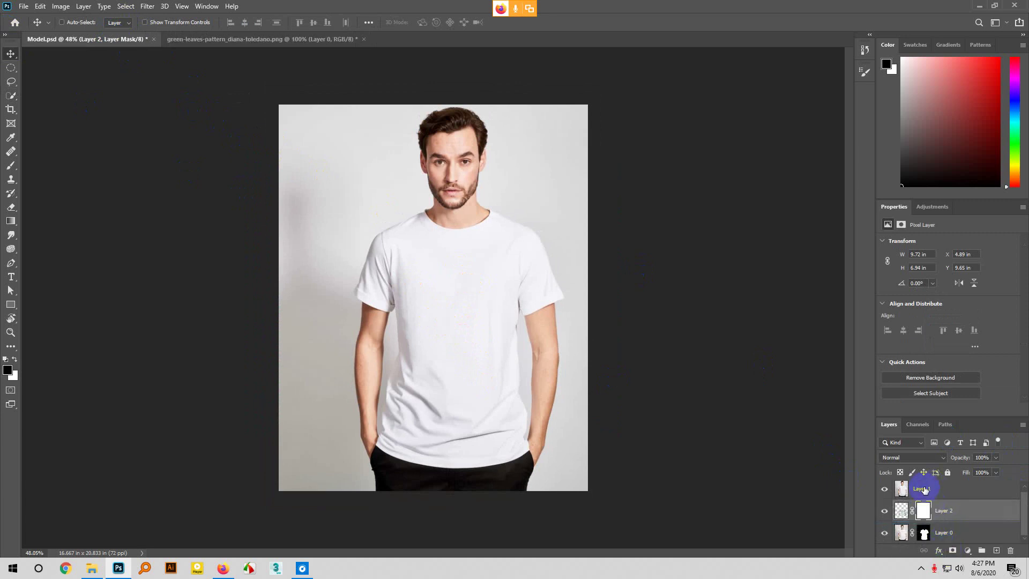
{"action": "left_click_drag", "start_coordinate": [940, 488], "coordinate": [1010, 551]}
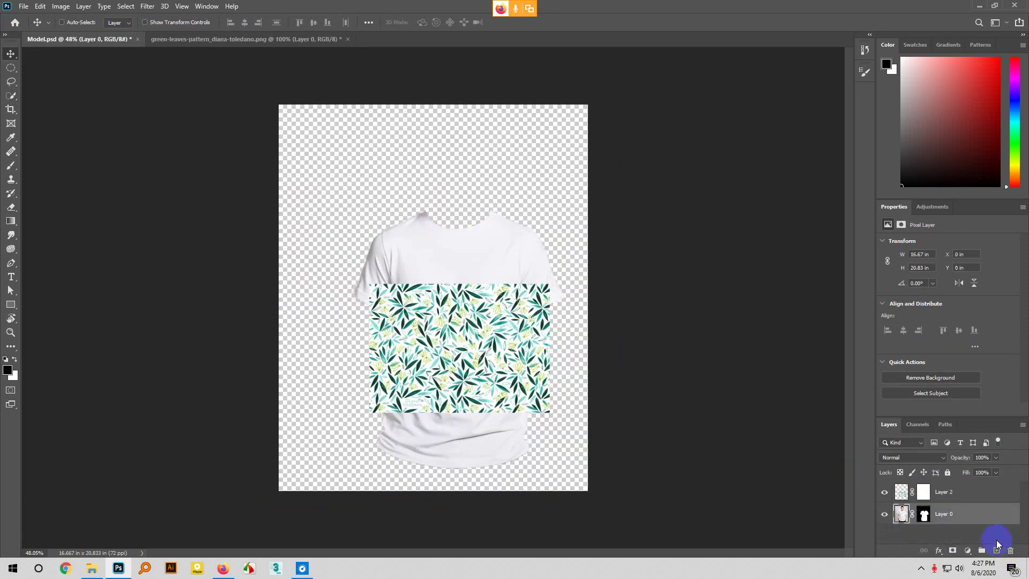
{"action": "left_click", "coordinate": [962, 495]}
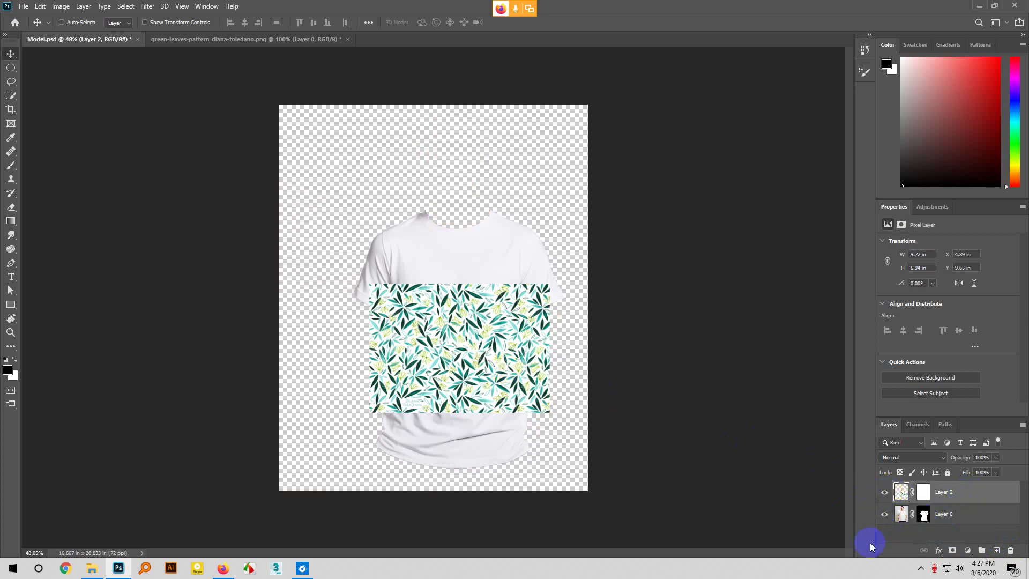
{"action": "key", "text": "ctrl+z"}
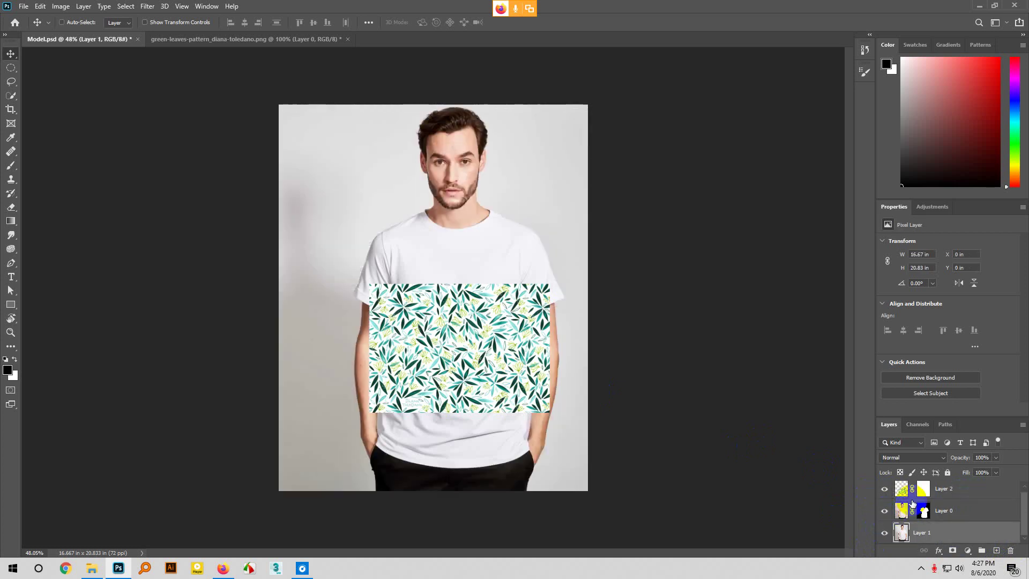
Move the leaf pattern up and to the left over the shirt and delete the blank mask from its layer
{"action": "left_click", "coordinate": [902, 492]}
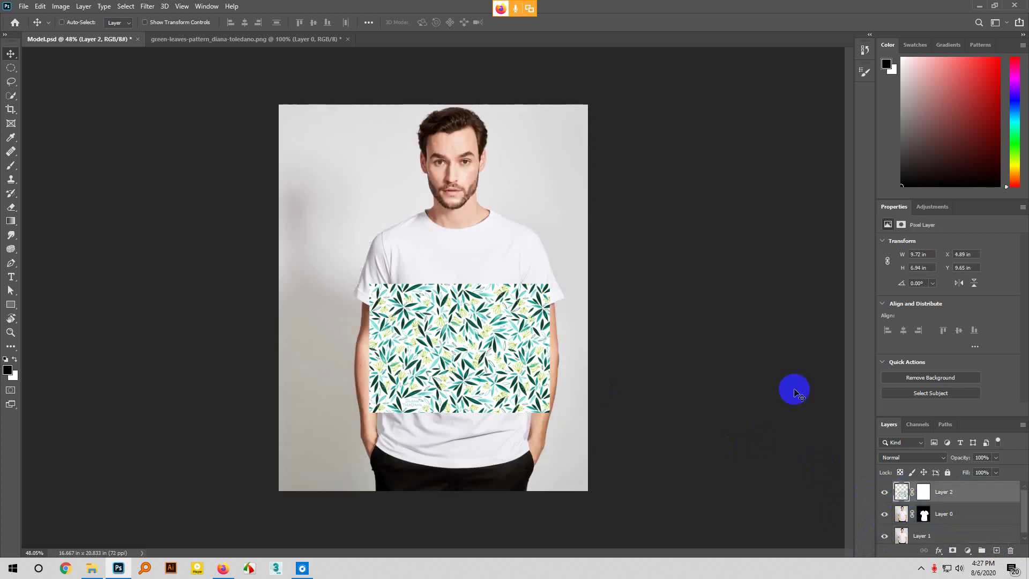
{"action": "left_click_drag", "start_coordinate": [495, 363], "coordinate": [469, 327]}
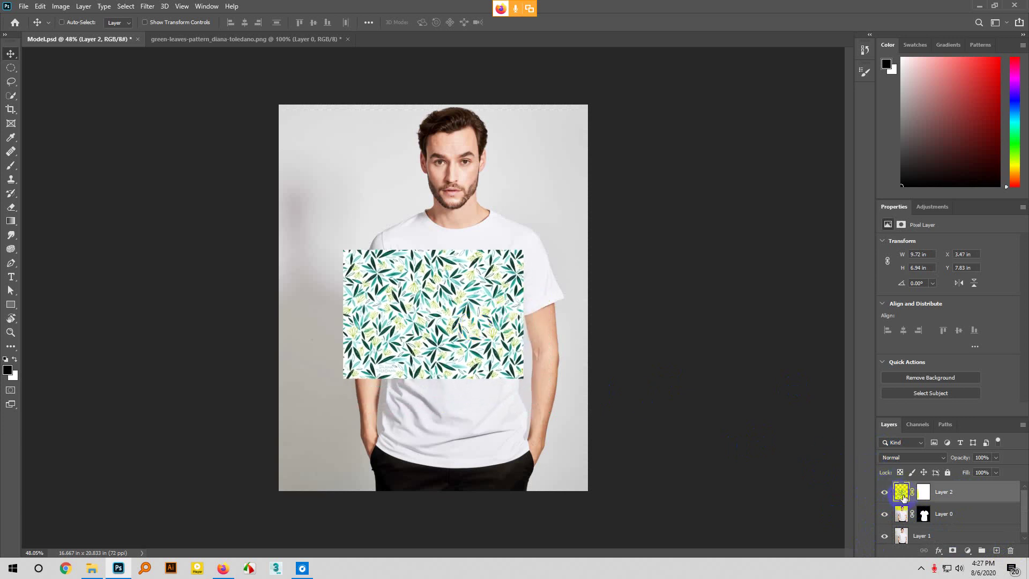
{"action": "left_click_drag", "start_coordinate": [926, 499], "coordinate": [1010, 550]}
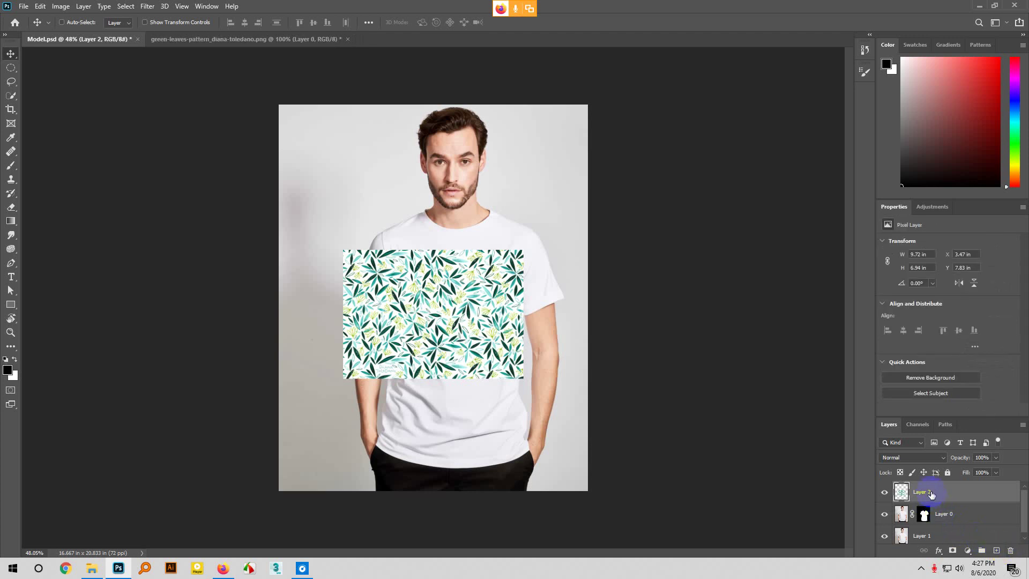
Scale the leaf pattern on Layer 2 proportionally to 206% and position it over the whole T-shirt
{"action": "mouse_move", "coordinate": [458, 298]}
{"action": "left_mouse_down"}
{"action": "mouse_move", "coordinate": [500, 311]}
{"action": "mouse_move", "coordinate": [469, 314]}
{"action": "left_mouse_up"}
{"action": "key", "text": "ctrl+t"}
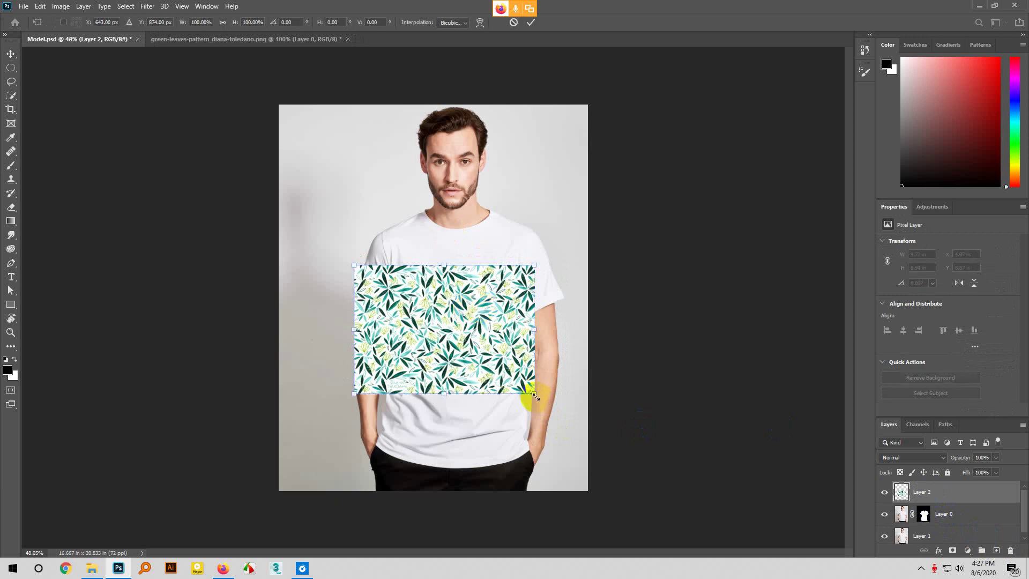
{"action": "left_click_drag", "start_coordinate": [534, 395], "coordinate": [716, 522]}
{"action": "left_click_drag", "start_coordinate": [462, 393], "coordinate": [410, 331]}
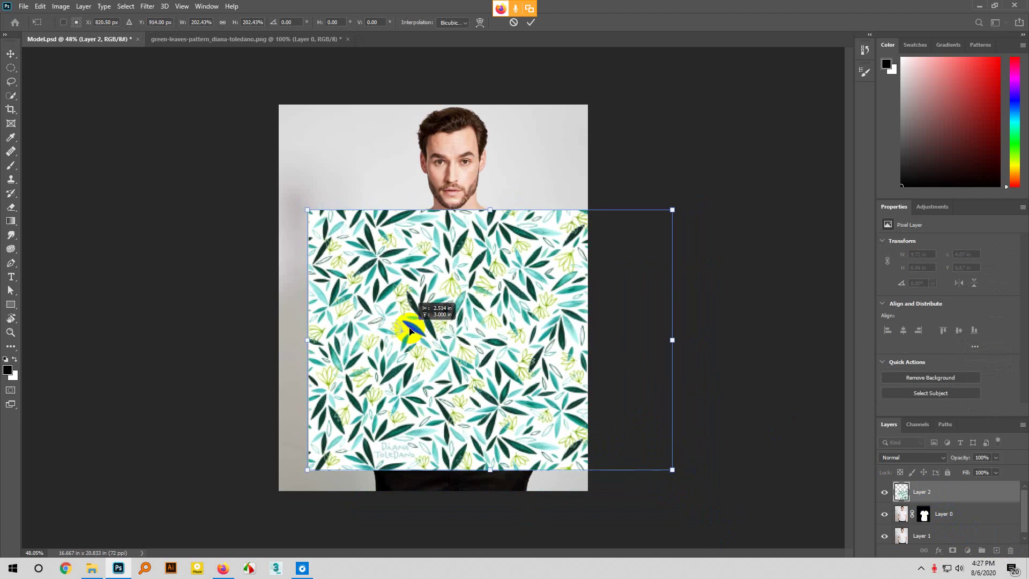
{"action": "left_click_drag", "start_coordinate": [676, 473], "coordinate": [621, 441]}
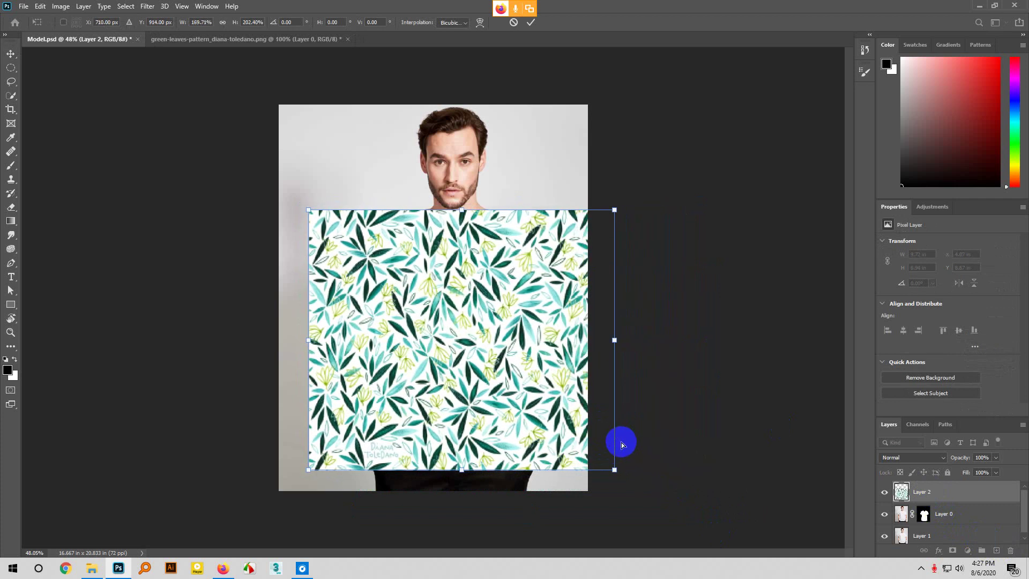
{"action": "key", "text": "ctrl+z"}
{"action": "mouse_move", "coordinate": [671, 472]}
{"action": "left_mouse_down"}
{"action": "mouse_move", "coordinate": [625, 438]}
{"action": "mouse_move", "coordinate": [679, 475]}
{"action": "left_mouse_up"}
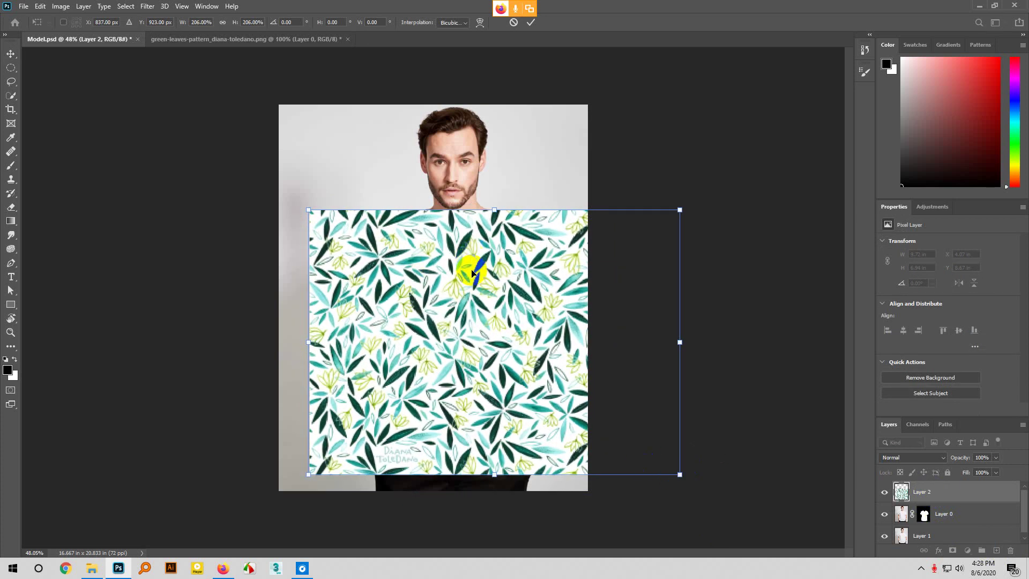
{"action": "mouse_move", "coordinate": [472, 273]}
{"action": "left_mouse_down"}
{"action": "mouse_move", "coordinate": [471, 298]}
{"action": "mouse_move", "coordinate": [477, 271]}
{"action": "left_mouse_up"}
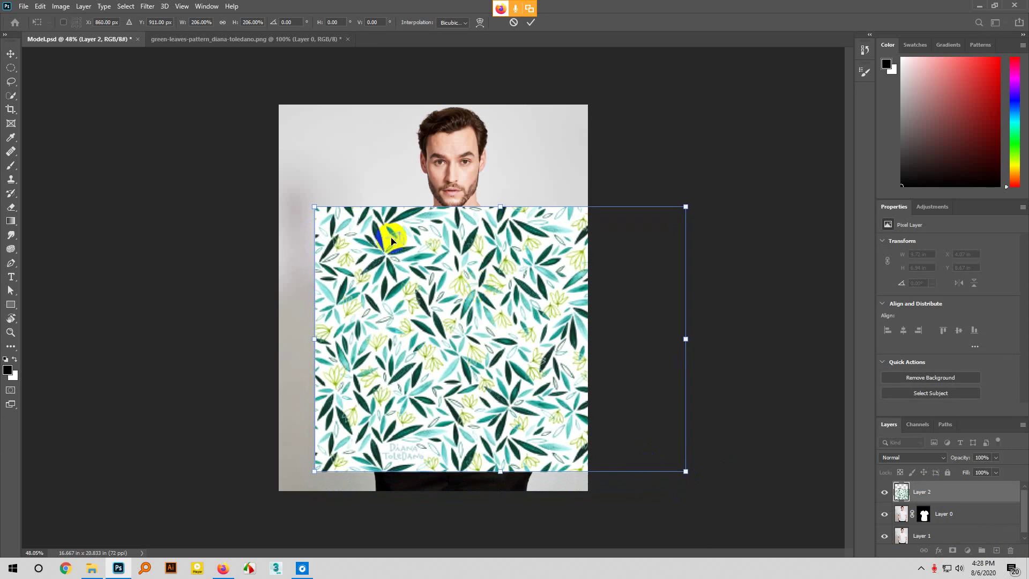
{"action": "left_click", "coordinate": [532, 23]}
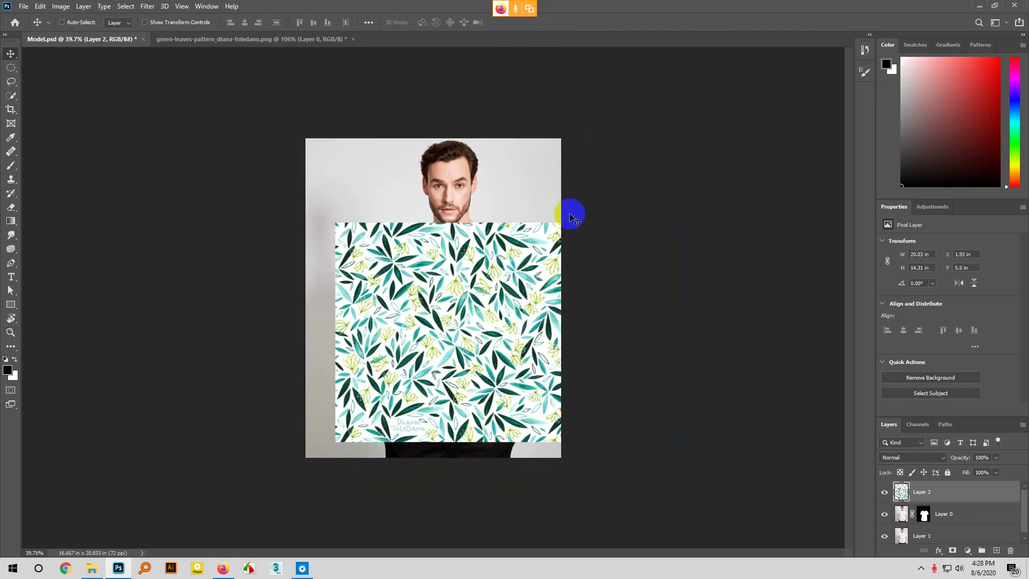
Copy Layer 0's shirt mask onto the leaf pattern layer, Layer 2, and undo the copy
{"action": "scroll", "coordinate": [555, 387], "scroll_direction": "up", "scroll_amount": 3}
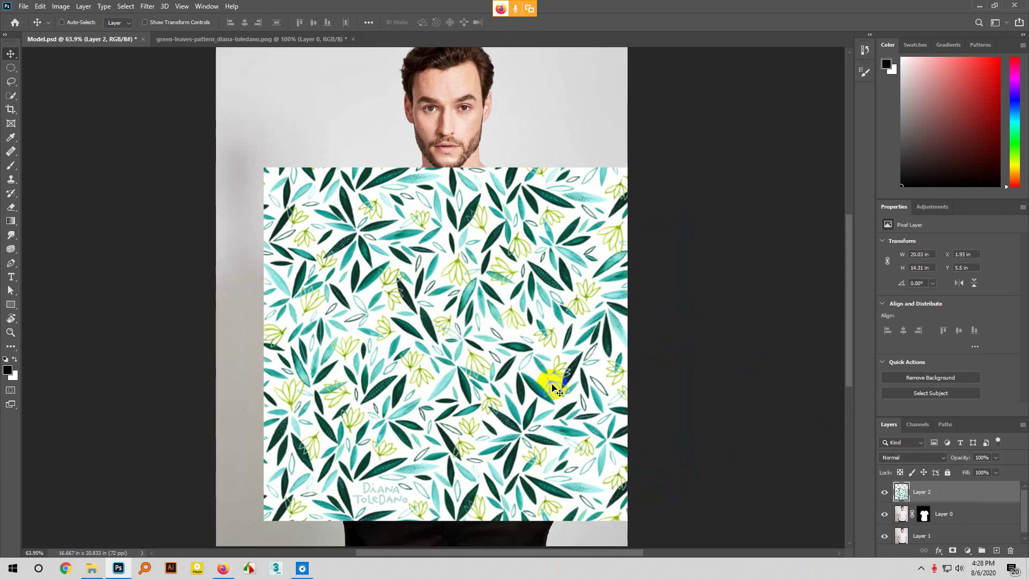
{"action": "scroll", "coordinate": [415, 350], "scroll_direction": "down", "scroll_amount": 1}
{"action": "scroll", "coordinate": [401, 343], "scroll_direction": "down", "scroll_amount": 3}
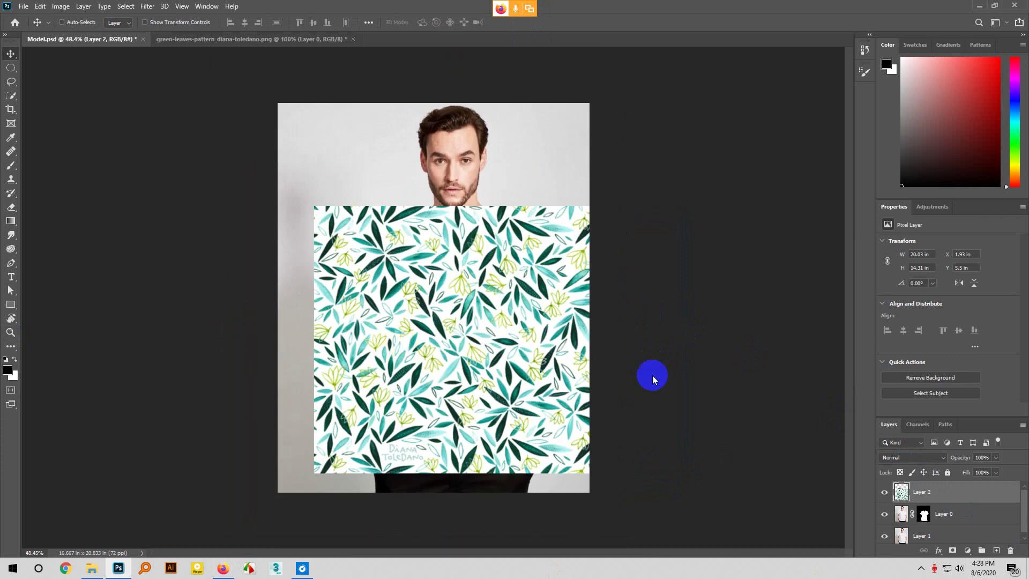
{"action": "left_click", "coordinate": [925, 514]}
{"action": "left_click", "coordinate": [929, 494]}
{"action": "left_click_drag", "start_coordinate": [925, 516], "coordinate": [924, 492]}
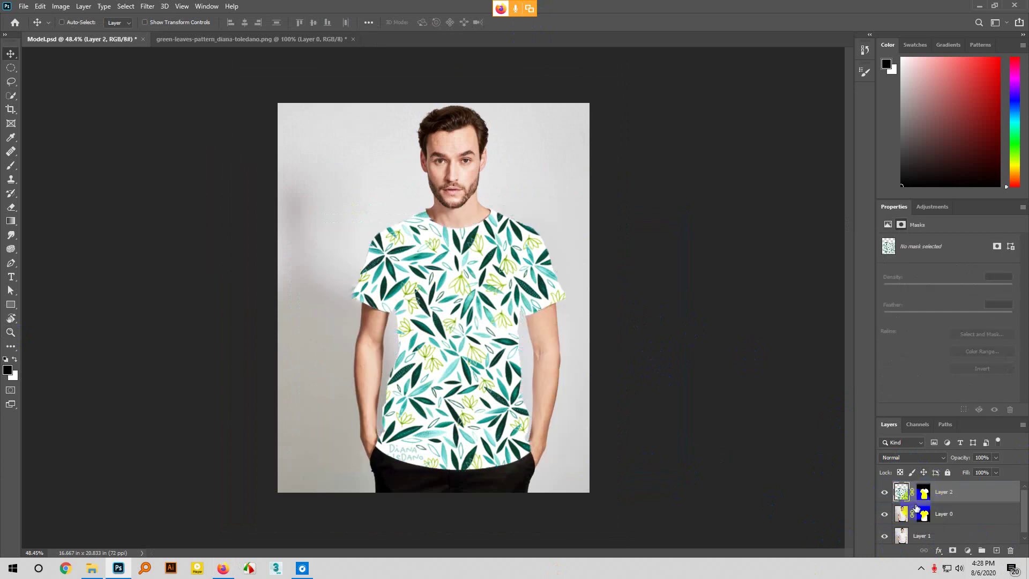
{"action": "left_click", "coordinate": [912, 522]}
{"action": "key", "text": "ctrl+z"}
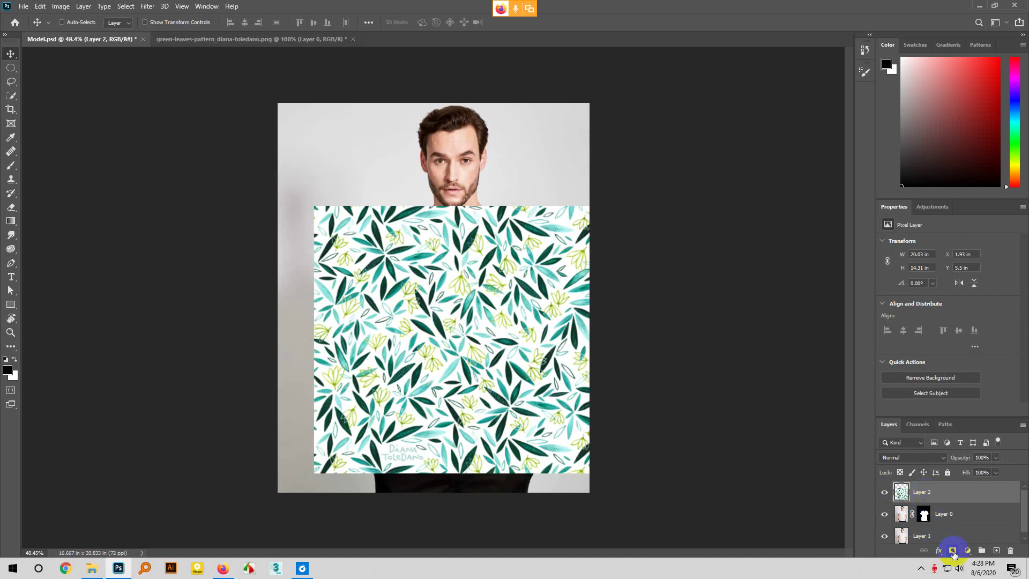
Load Layer 0's shirt mask as a selection, mask Layer 2 with it, then undo the mask and deselect
{"action": "left_click", "coordinate": [925, 515]}
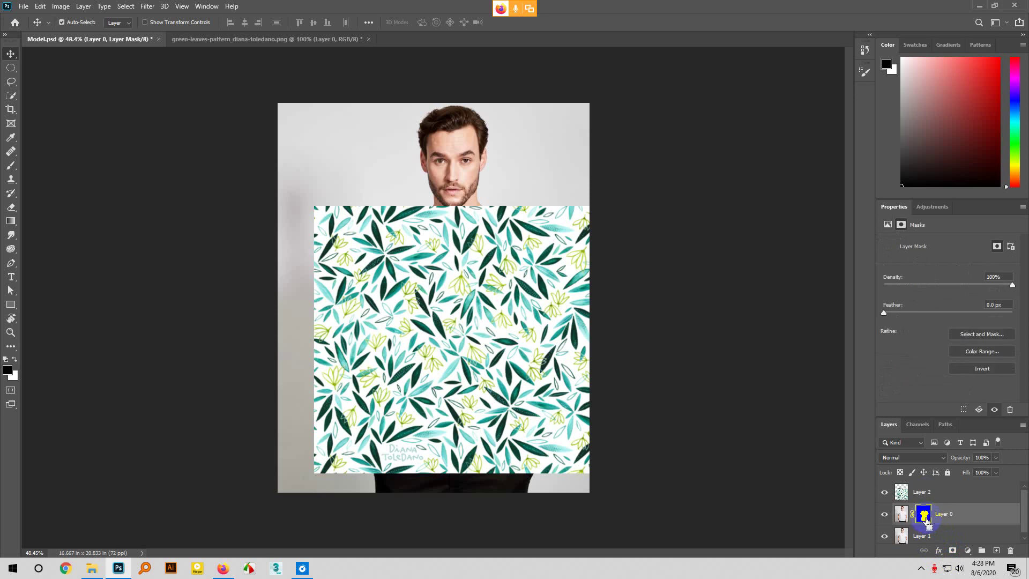
{"action": "left_click", "coordinate": [925, 515], "text": "ctrl"}
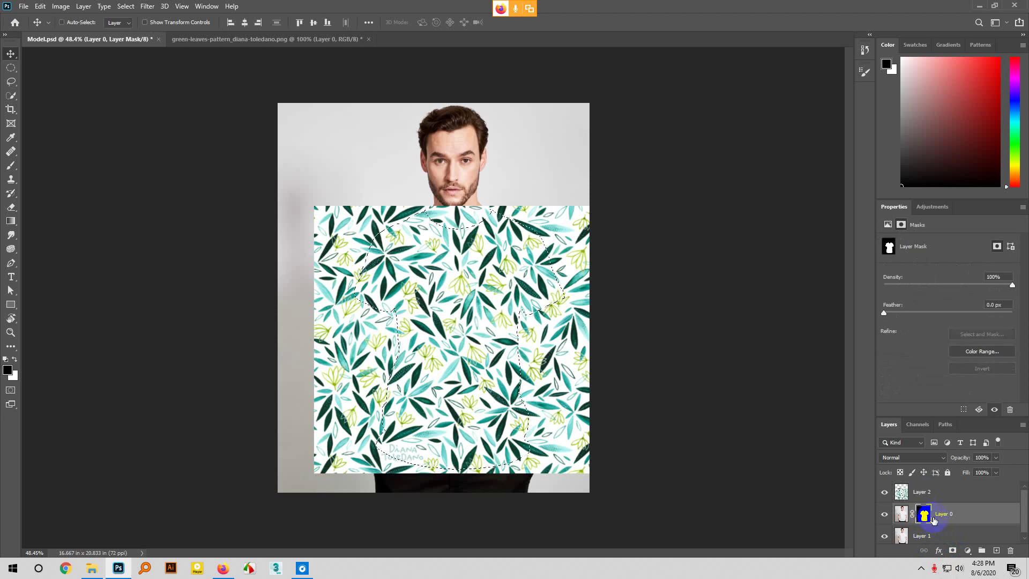
{"action": "left_click", "coordinate": [953, 550]}
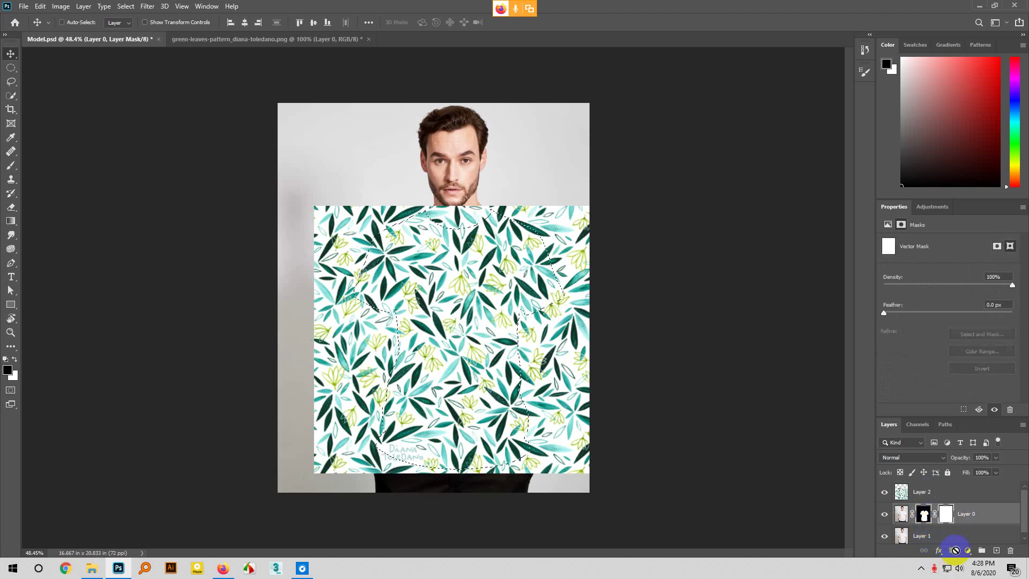
{"action": "key", "text": "ctrl+z"}
{"action": "left_click", "coordinate": [936, 496]}
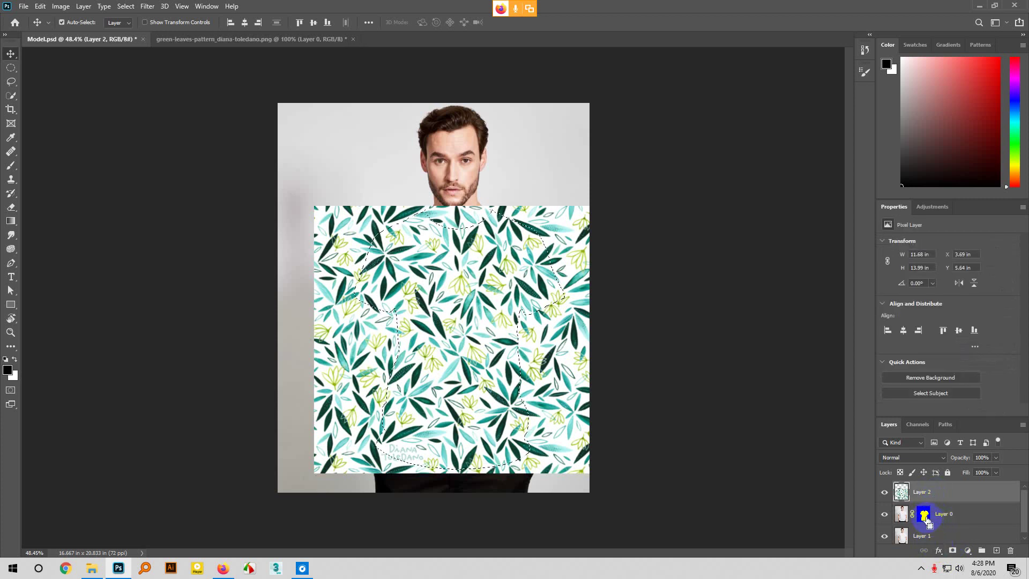
{"action": "left_click", "coordinate": [953, 551]}
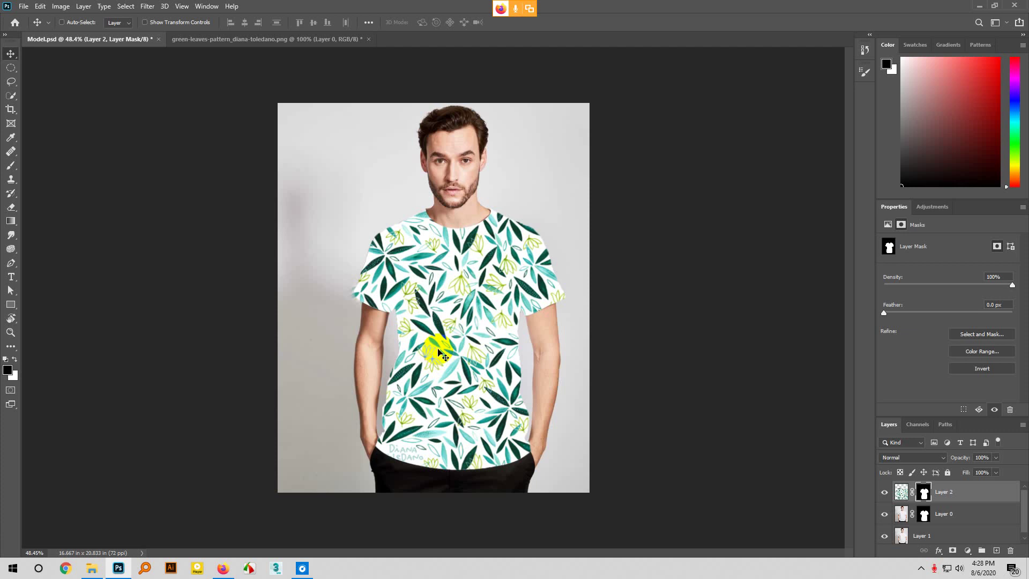
{"action": "key", "text": "ctrl+z"}
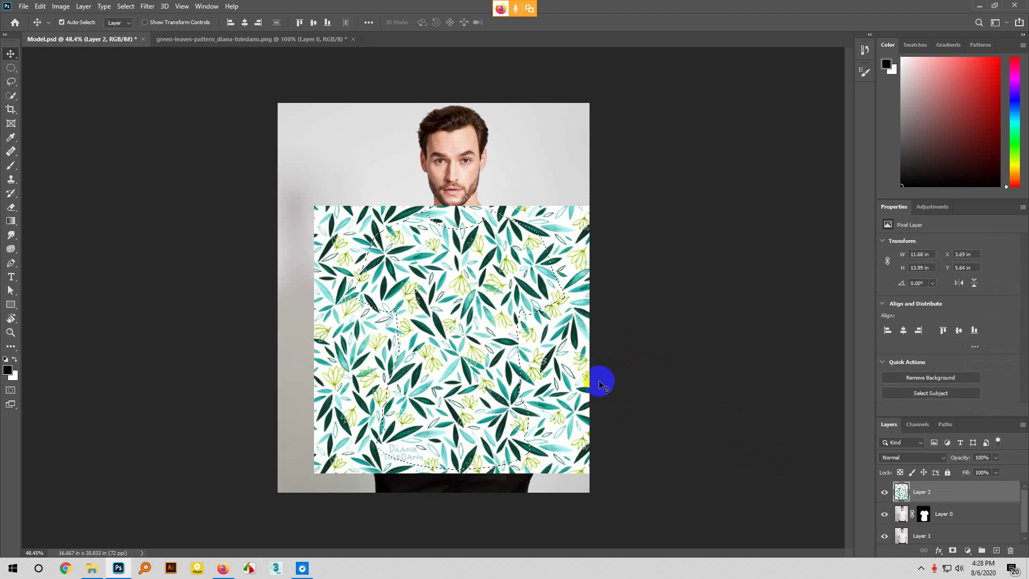
{"action": "key", "text": "ctrl+d"}
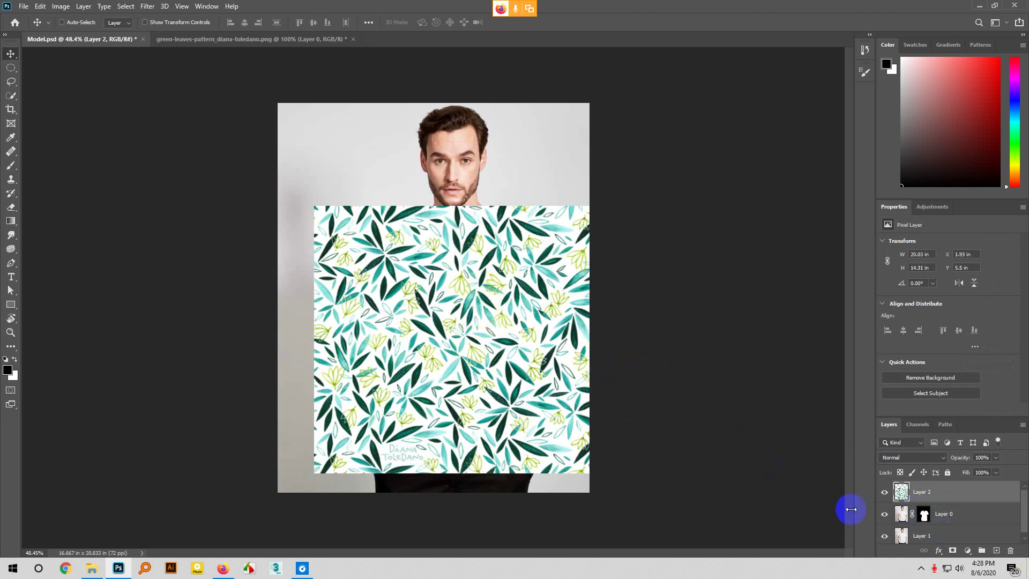
Duplicate the shirt mask from Layer 0 to Layer 2 once more and undo the duplicate
{"action": "left_click", "coordinate": [924, 515]}
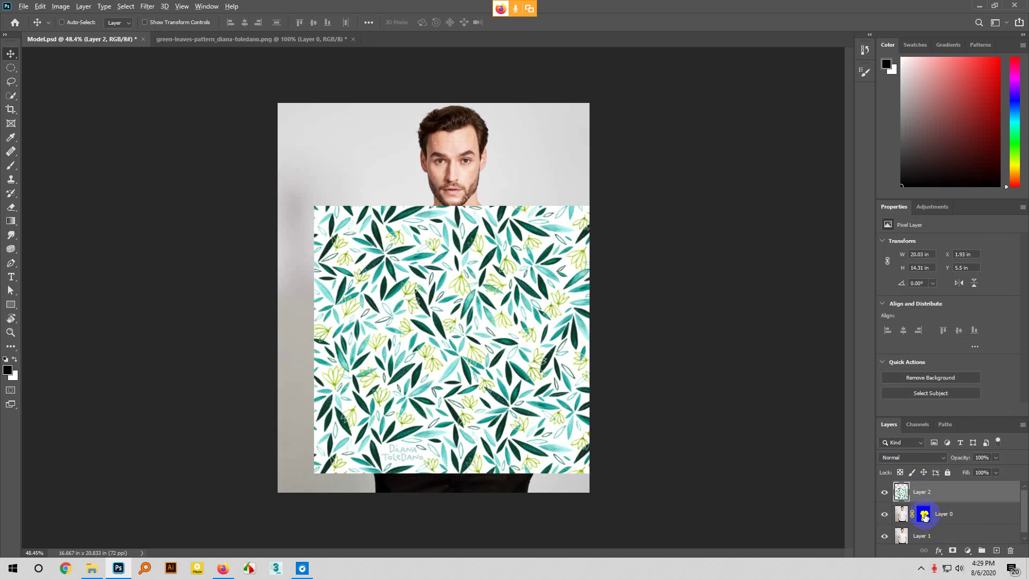
{"action": "left_click_drag", "start_coordinate": [925, 516], "coordinate": [925, 493]}
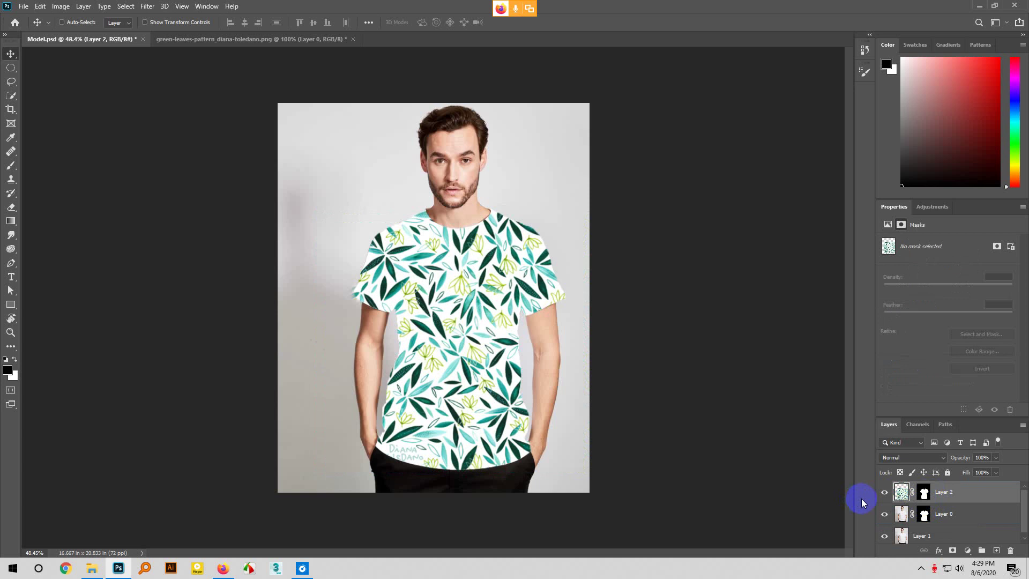
{"action": "key", "text": "ctrl+z"}
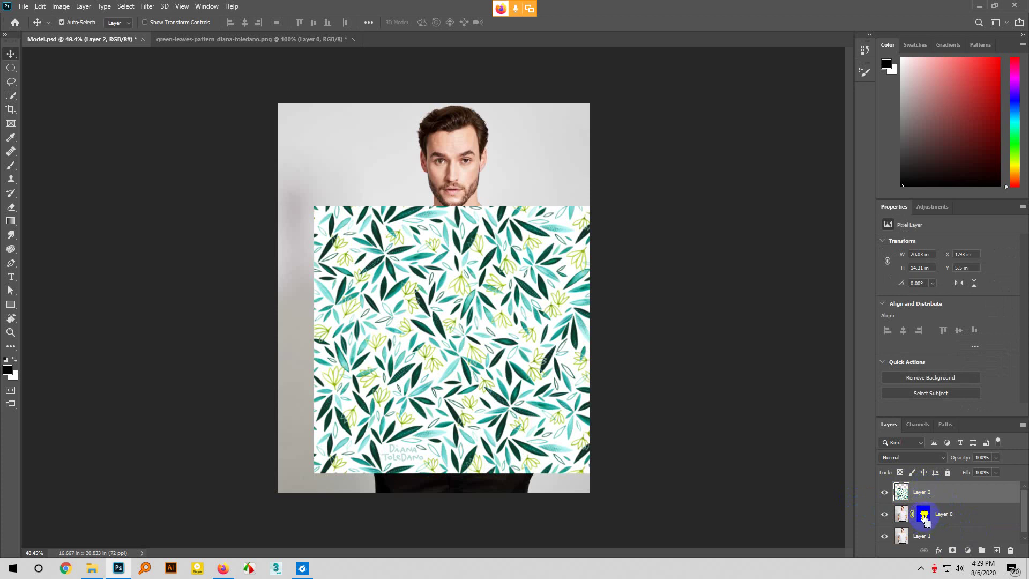
Load the shirt selection from Layer 0's mask and add it as a layer mask to the leaf pattern on Layer 2
{"action": "left_click", "coordinate": [924, 517], "text": "ctrl"}
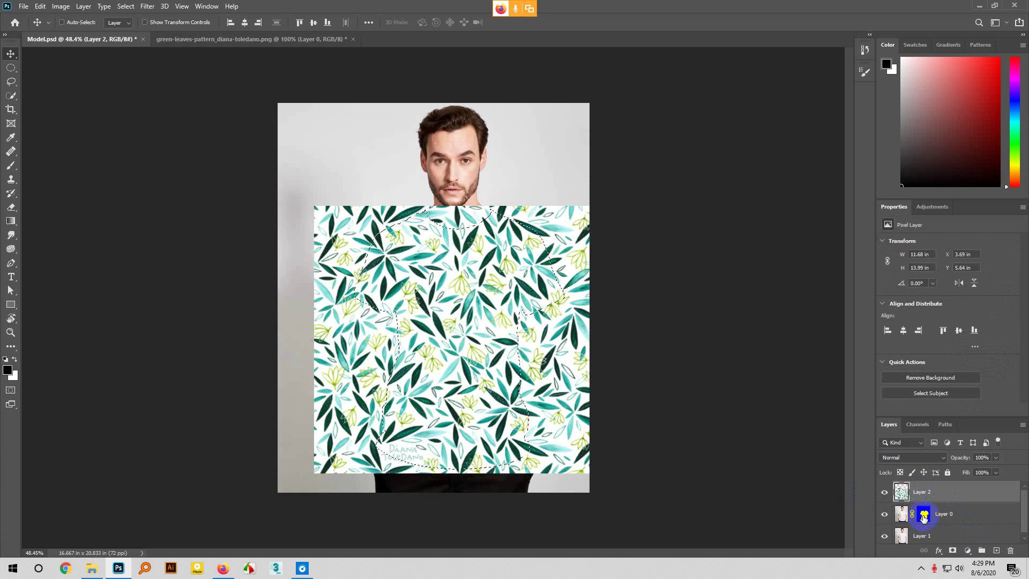
{"action": "left_click", "coordinate": [953, 551]}
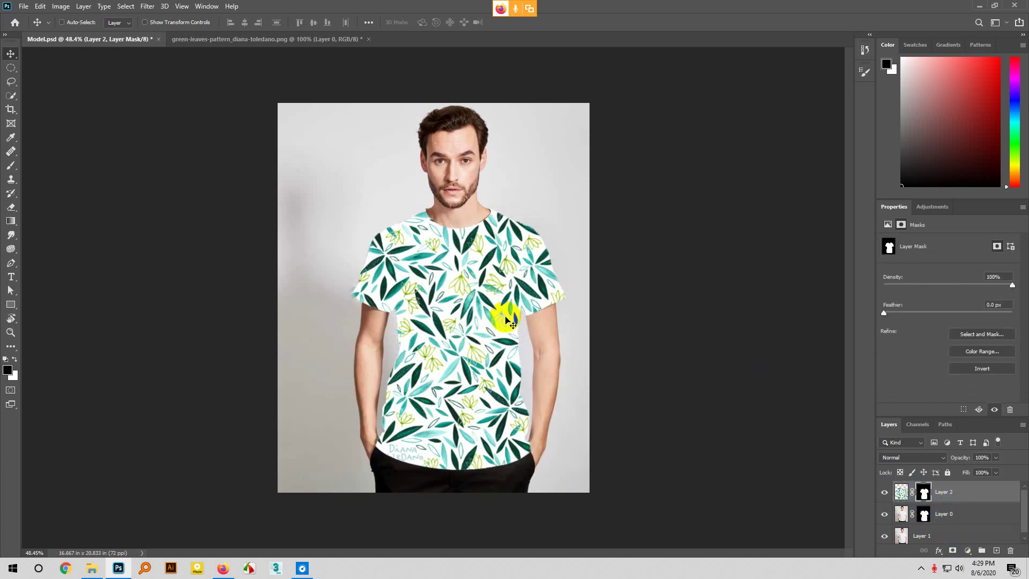
Brush black on Layer 2's mask to clean up the blurry pattern edge at the outer hem of the left-hand sleeve
{"action": "scroll", "coordinate": [524, 289], "scroll_direction": "up", "scroll_amount": 1}
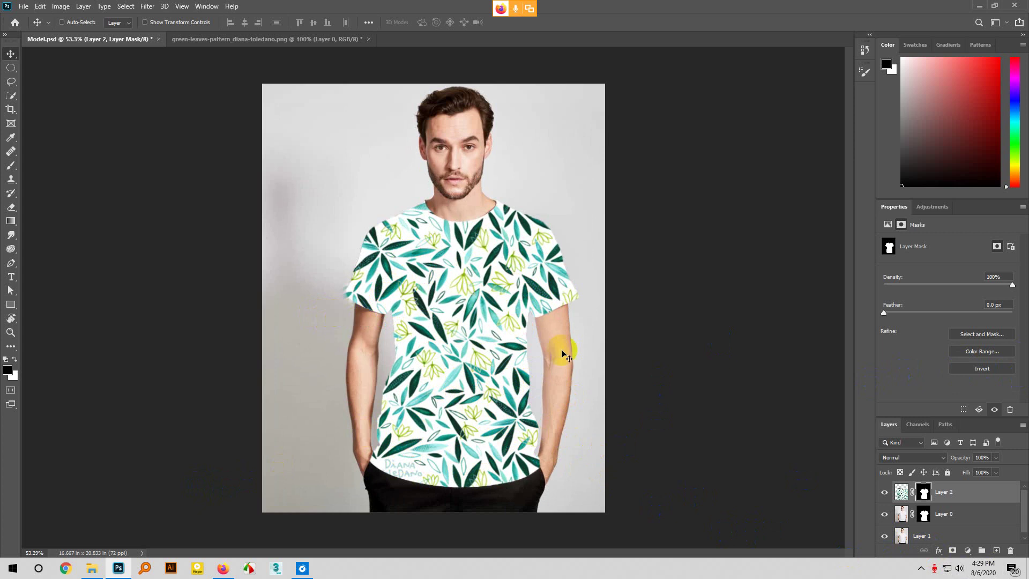
{"action": "scroll", "coordinate": [333, 312], "scroll_direction": "up", "scroll_amount": 2}
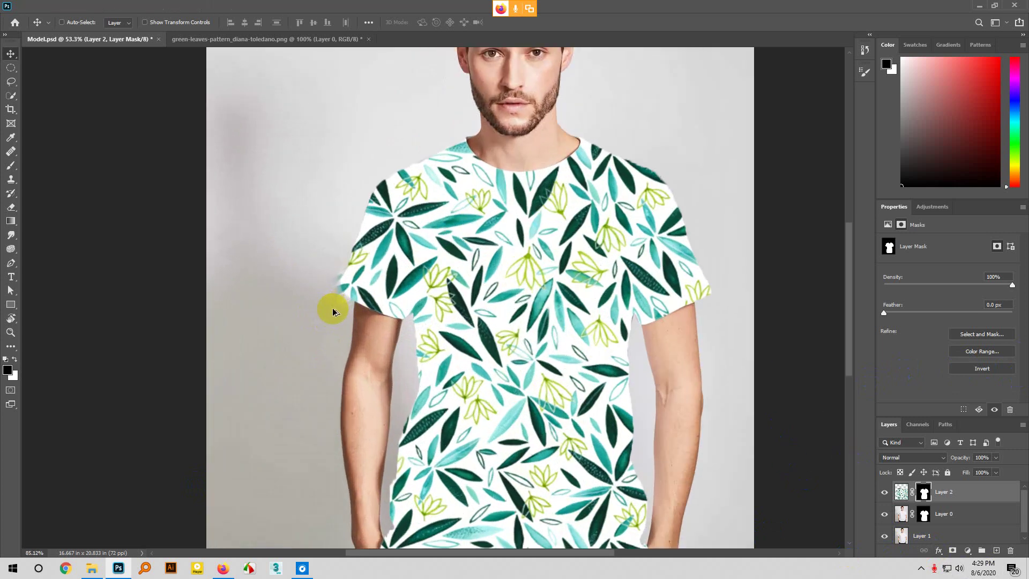
{"action": "scroll", "coordinate": [332, 312], "scroll_direction": "up", "scroll_amount": 3}
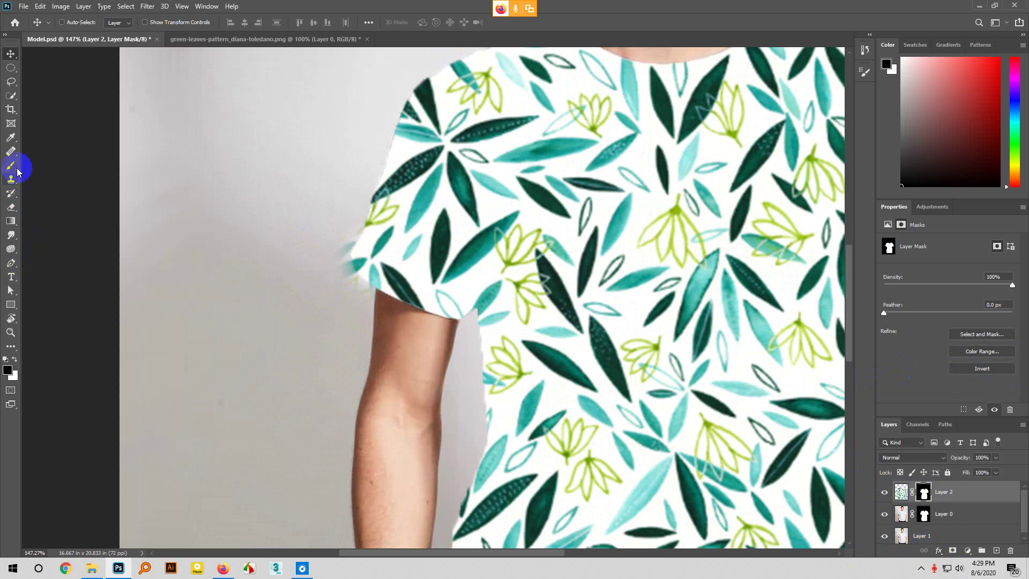
{"action": "key", "text": "b"}
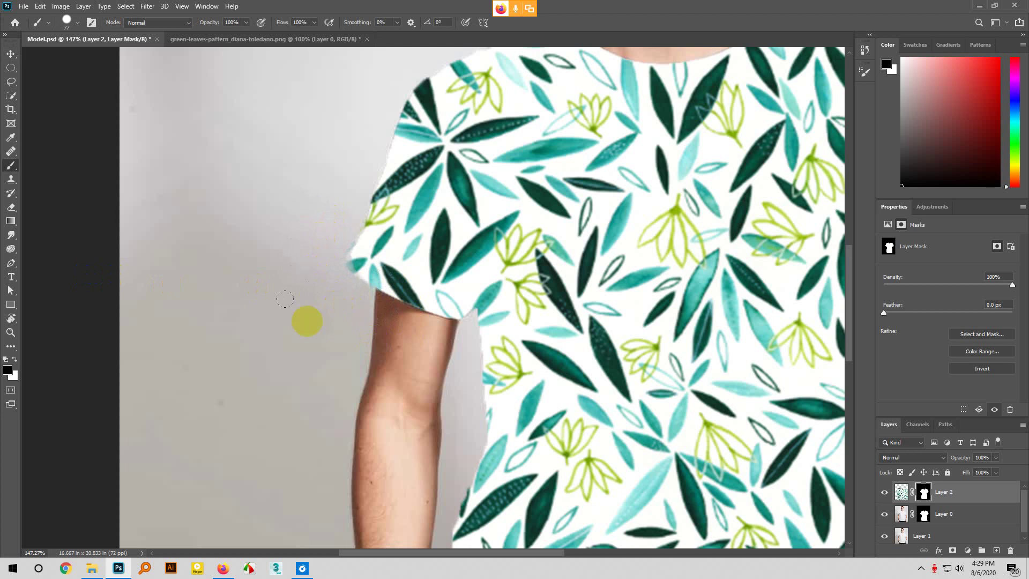
{"action": "scroll", "coordinate": [224, 332], "scroll_direction": "down", "scroll_amount": 6}
{"action": "scroll", "coordinate": [489, 338], "scroll_direction": "up", "scroll_amount": 1}
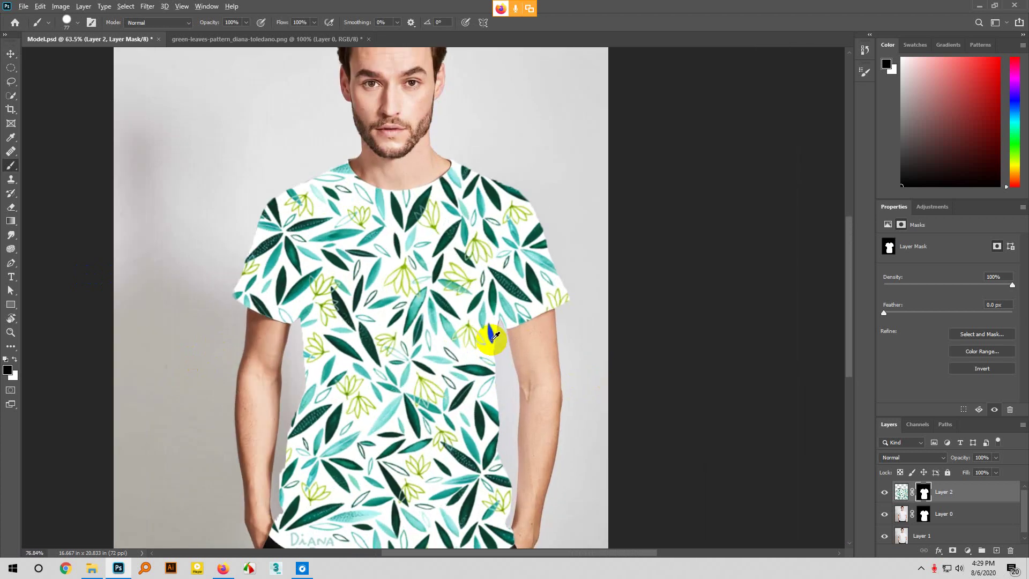
{"action": "left_click", "coordinate": [10, 54]}
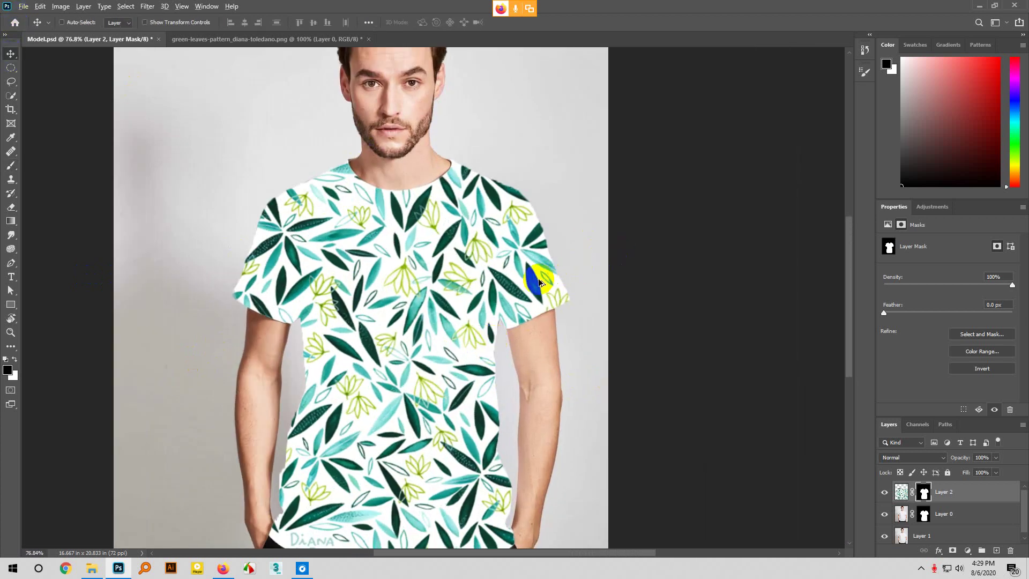
Set the leaf pattern layer's blend mode to Multiply
{"action": "scroll", "coordinate": [544, 275], "scroll_direction": "down", "scroll_amount": 1}
{"action": "scroll", "coordinate": [589, 437], "scroll_direction": "down", "scroll_amount": 3}
{"action": "scroll", "coordinate": [597, 434], "scroll_direction": "up", "scroll_amount": 1}
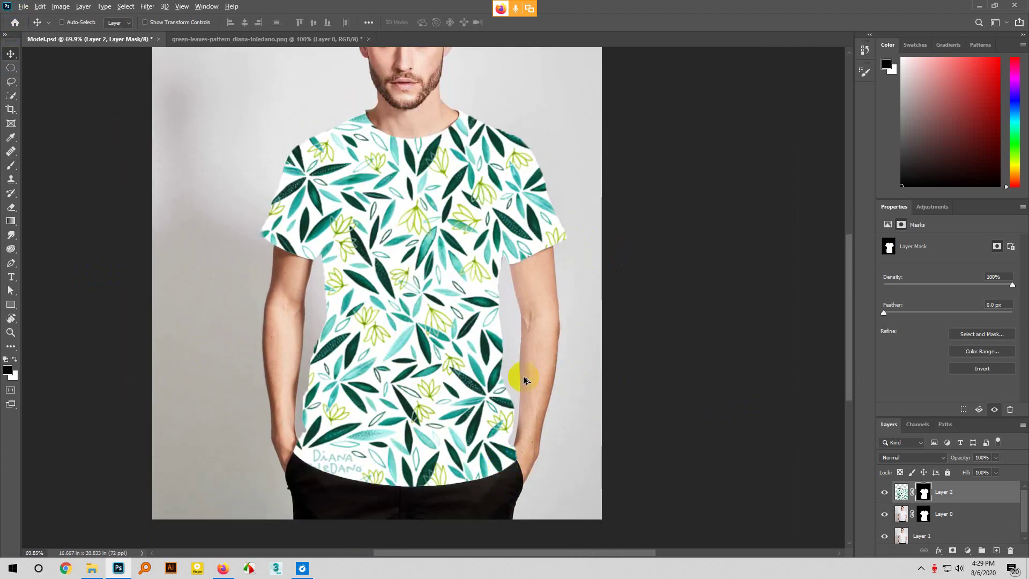
{"action": "scroll", "coordinate": [519, 374], "scroll_direction": "down", "scroll_amount": 1}
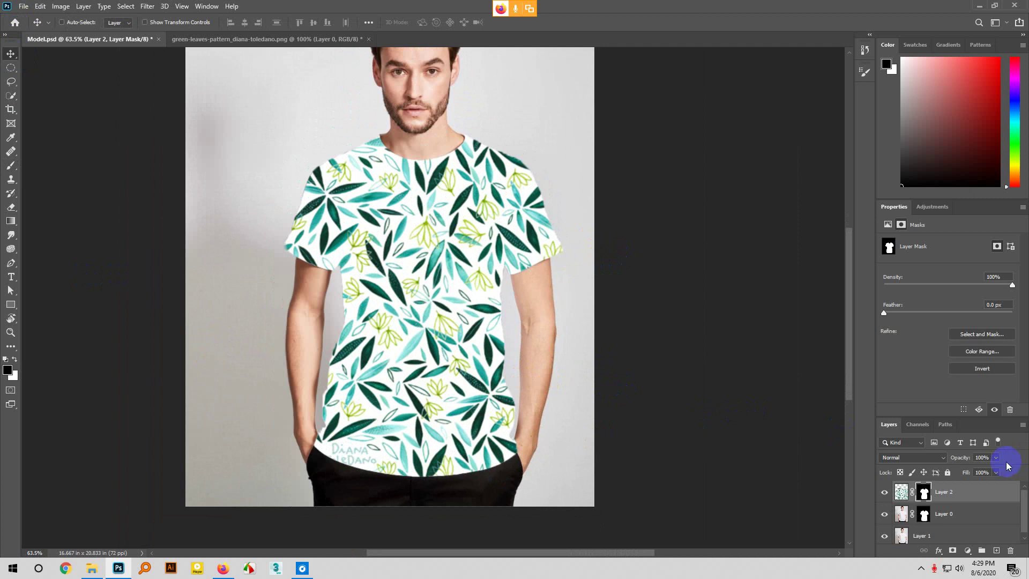
{"action": "left_click", "coordinate": [918, 462]}
{"action": "left_click", "coordinate": [719, 248]}
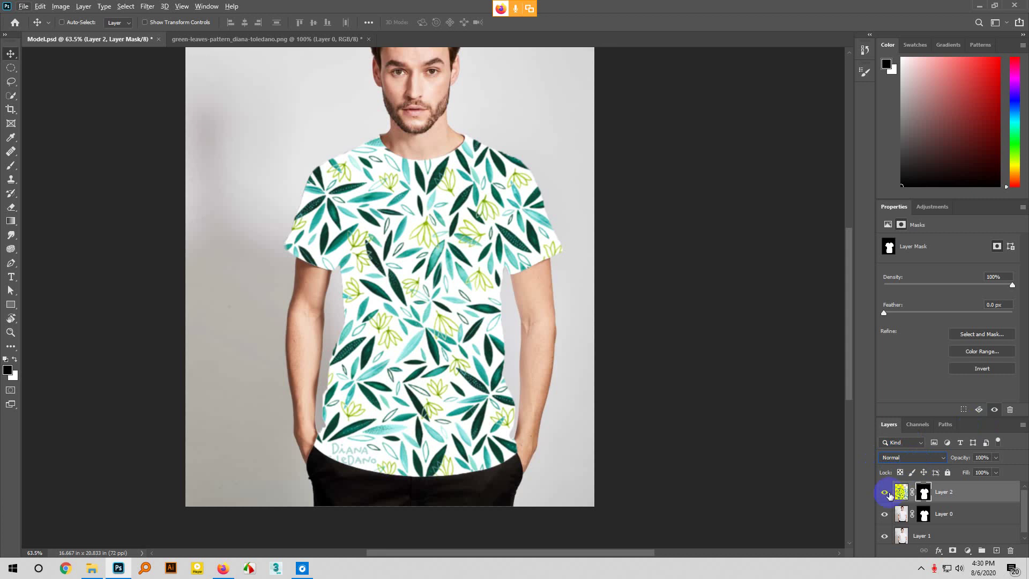
{"action": "left_click", "coordinate": [929, 461]}
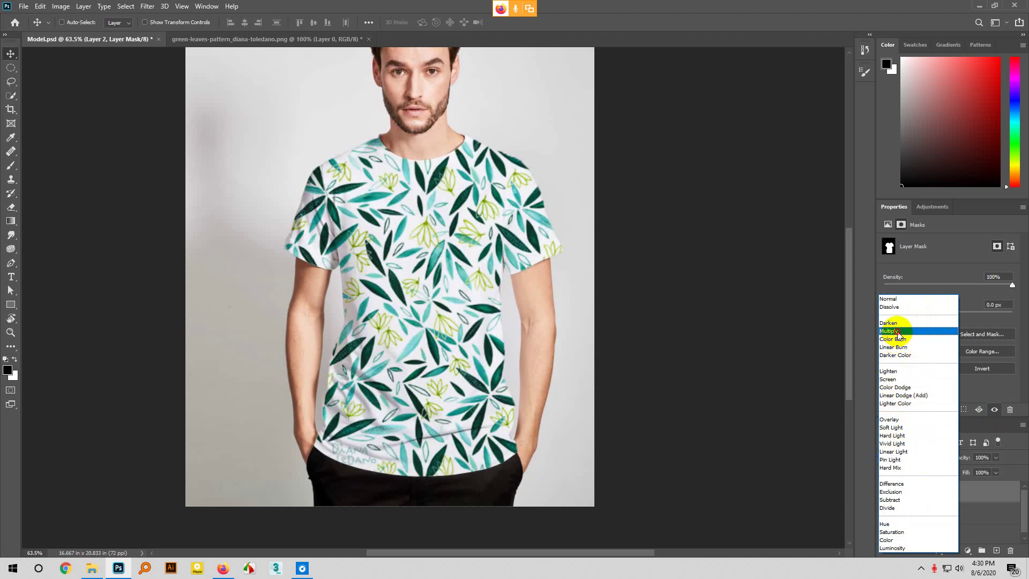
{"action": "left_click", "coordinate": [897, 331]}
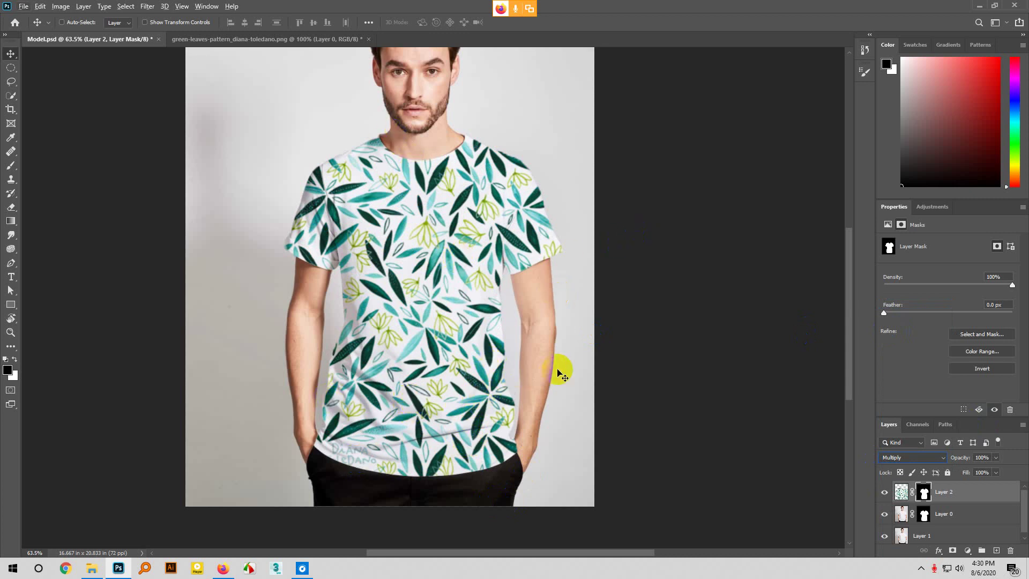
Examine the blended leaf pattern up close along the shirt hem, the folds and both sleeves
{"action": "left_click", "coordinate": [10, 333]}
{"action": "left_click_drag", "start_coordinate": [408, 428], "coordinate": [449, 260]}
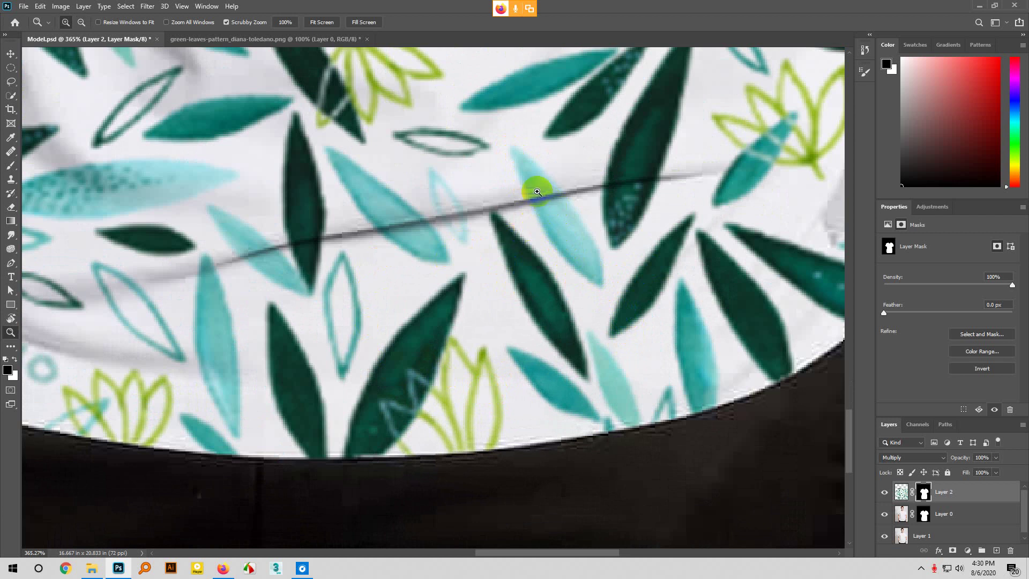
{"action": "scroll", "coordinate": [597, 322], "scroll_direction": "down", "scroll_amount": 1}
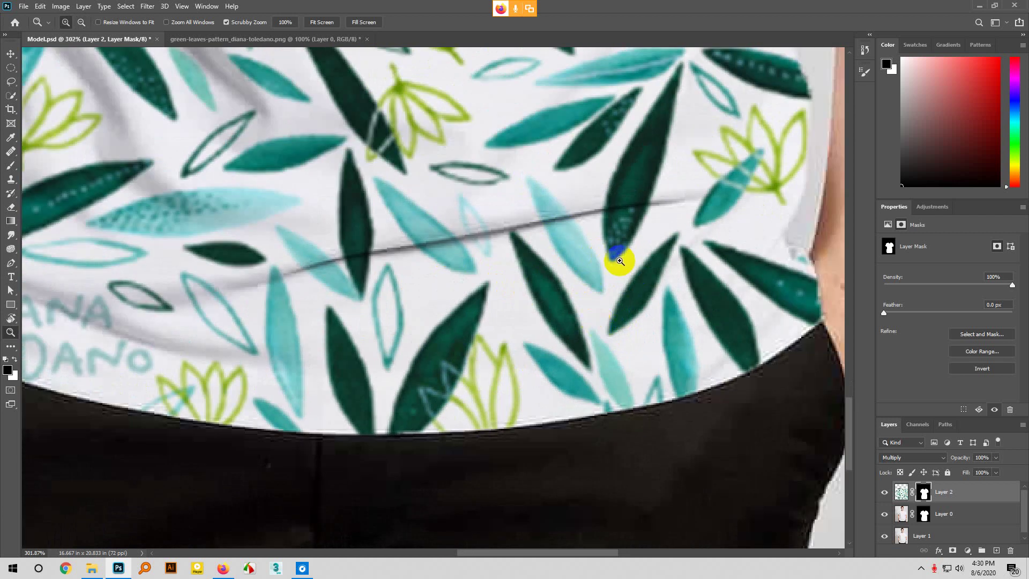
{"action": "left_click_drag", "start_coordinate": [654, 310], "coordinate": [485, 374]}
{"action": "scroll", "coordinate": [486, 374], "scroll_direction": "up", "scroll_amount": 6}
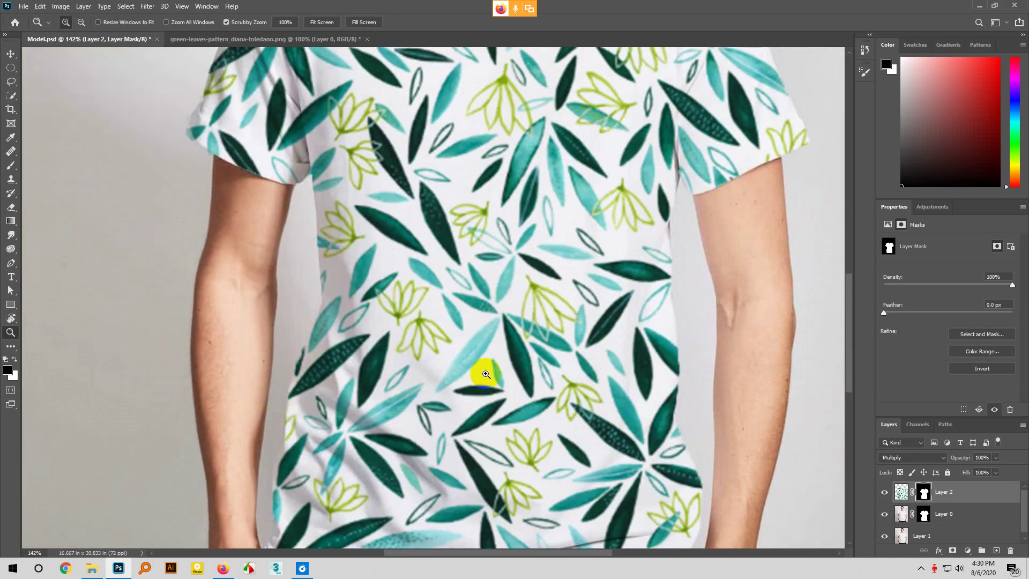
{"action": "scroll", "coordinate": [271, 140], "scroll_direction": "up", "scroll_amount": 4}
{"action": "scroll", "coordinate": [286, 182], "scroll_direction": "up", "scroll_amount": 5}
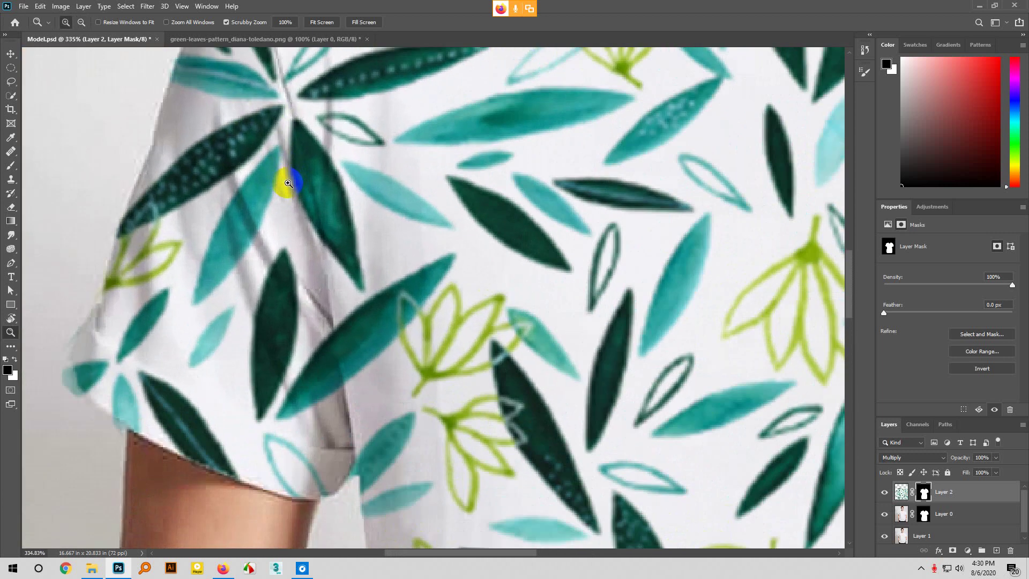
{"action": "scroll", "coordinate": [352, 268], "scroll_direction": "down", "scroll_amount": 10}
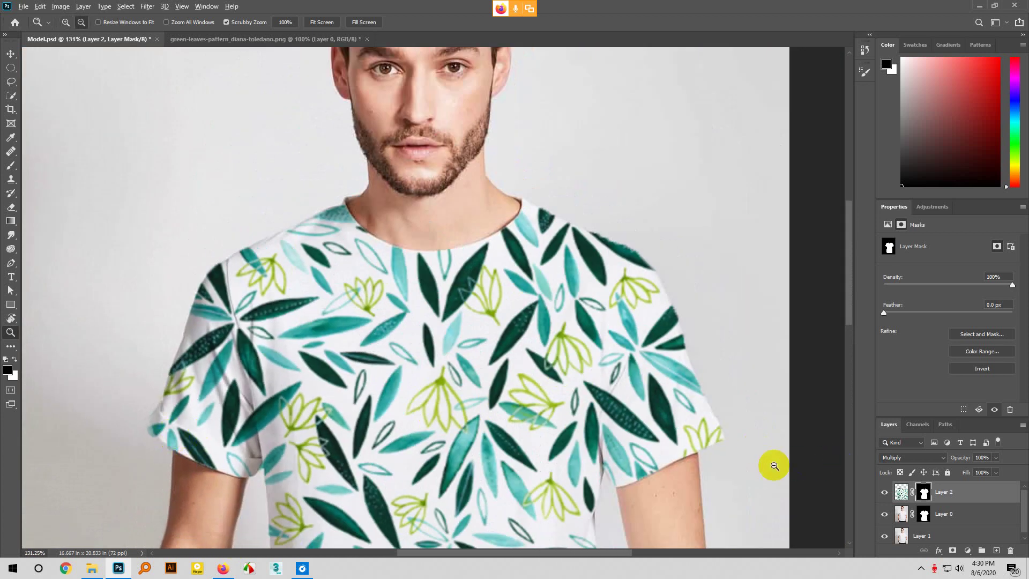
{"action": "scroll", "coordinate": [772, 464], "scroll_direction": "up", "scroll_amount": 6}
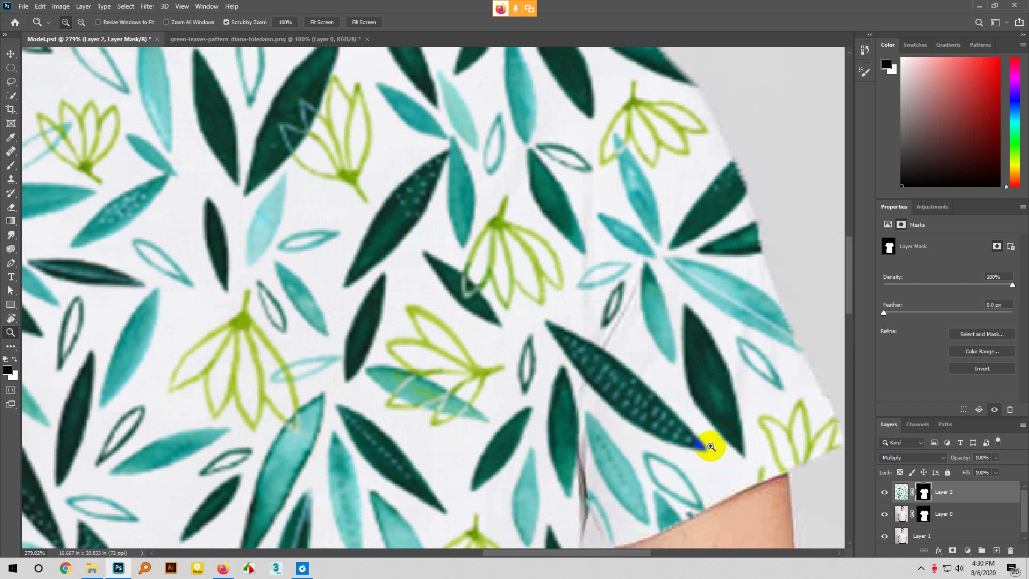
{"action": "scroll", "coordinate": [636, 298], "scroll_direction": "down", "scroll_amount": 7}
{"action": "scroll", "coordinate": [582, 382], "scroll_direction": "down", "scroll_amount": 5}
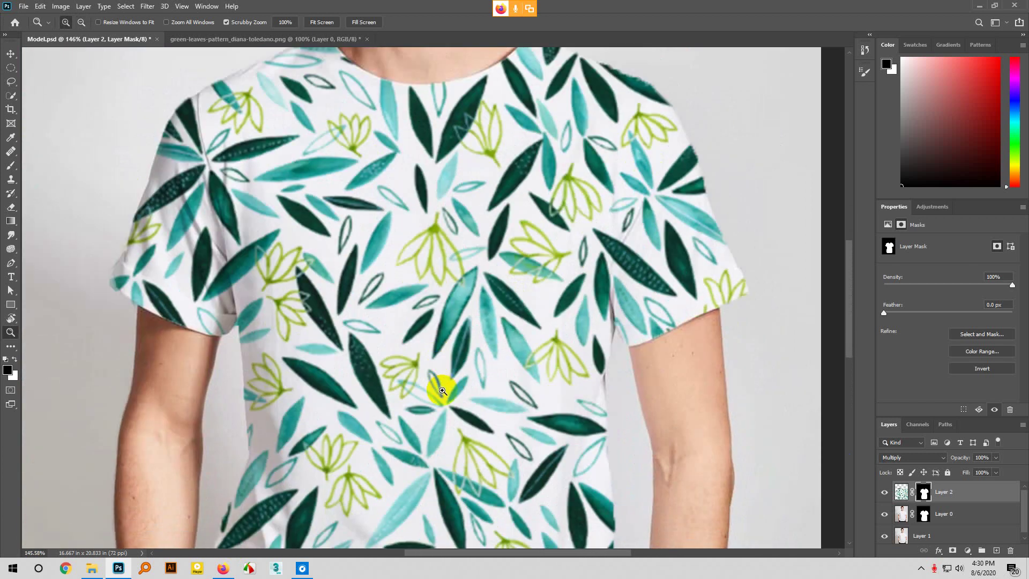
{"action": "scroll", "coordinate": [456, 407], "scroll_direction": "down", "scroll_amount": 6}
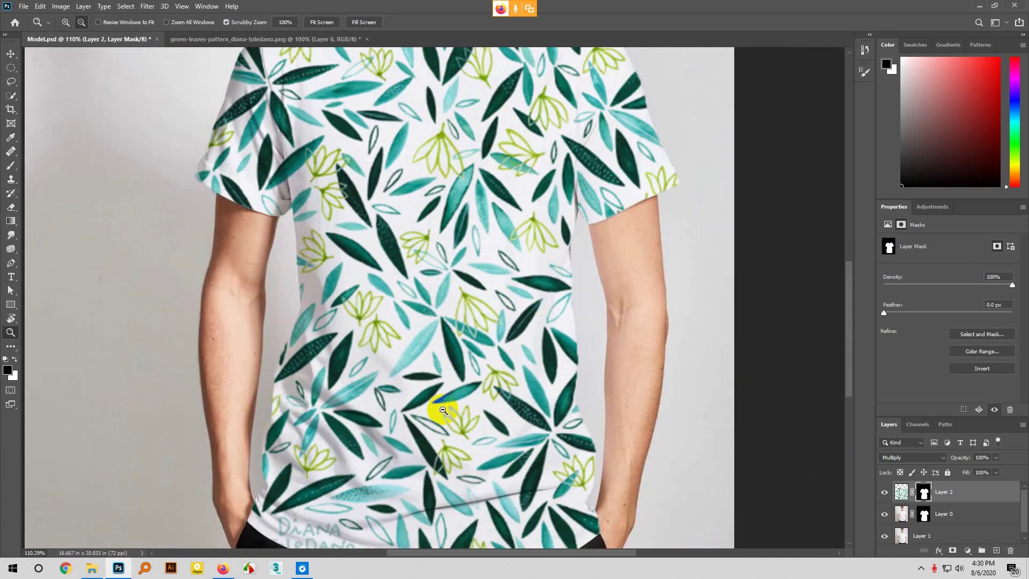
Delete the masked shirt layer, Layer 0, and undo the deletion
{"action": "left_click", "coordinate": [899, 514]}
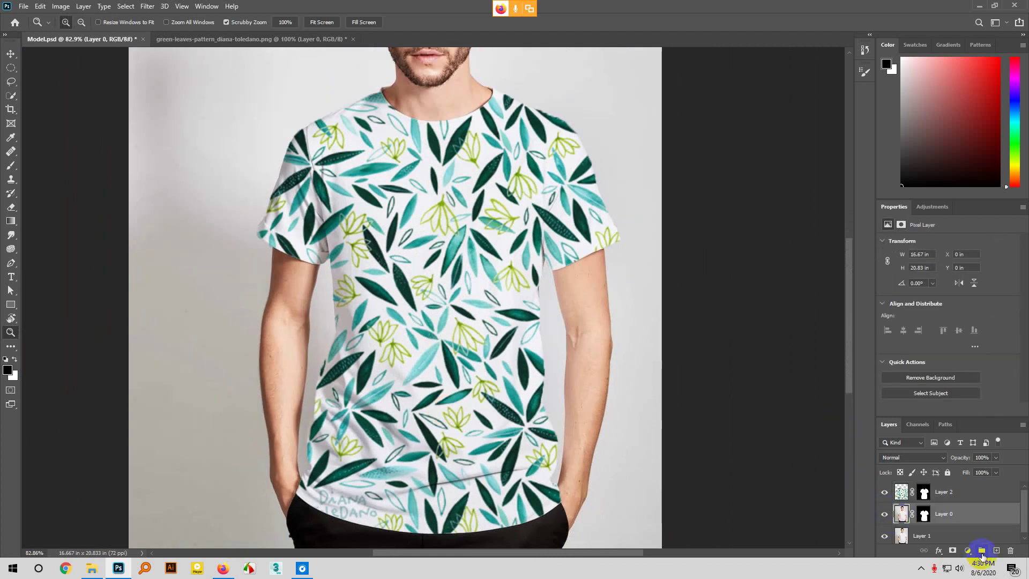
{"action": "left_click", "coordinate": [1011, 552]}
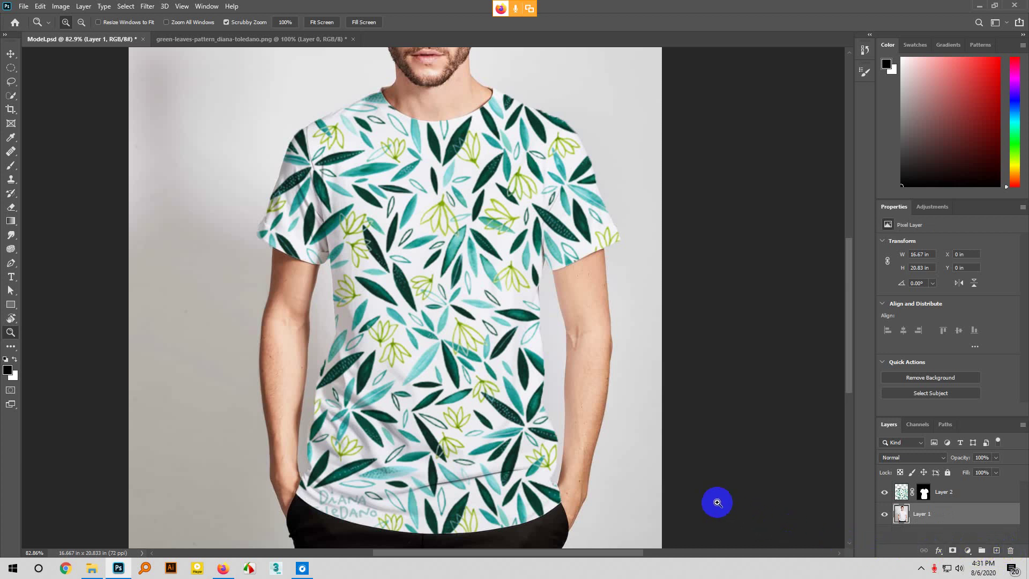
{"action": "key", "text": "ctrl+z"}
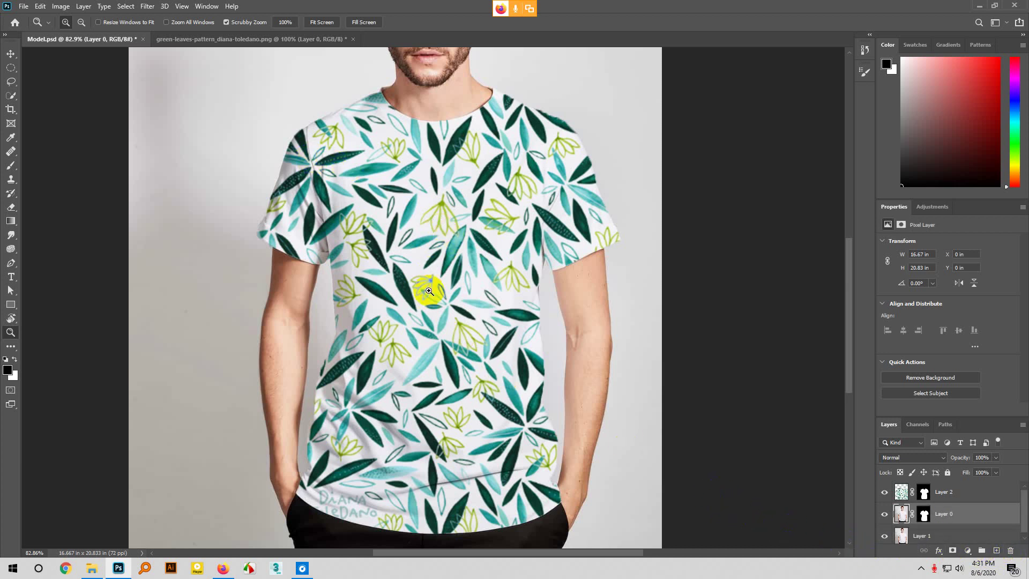
{"action": "left_click_drag", "start_coordinate": [448, 391], "coordinate": [329, 397]}
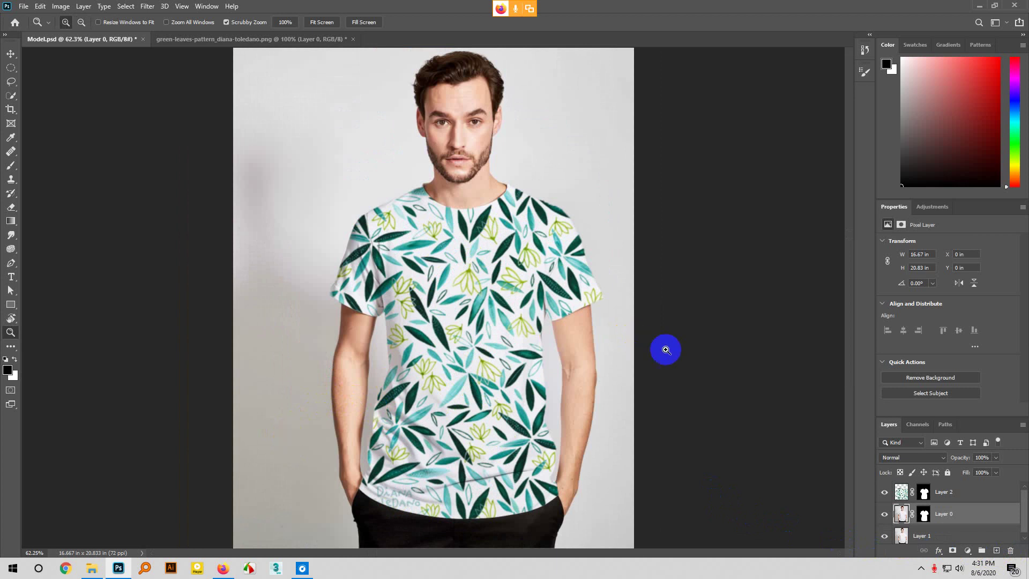
{"action": "left_click", "coordinate": [587, 326]}
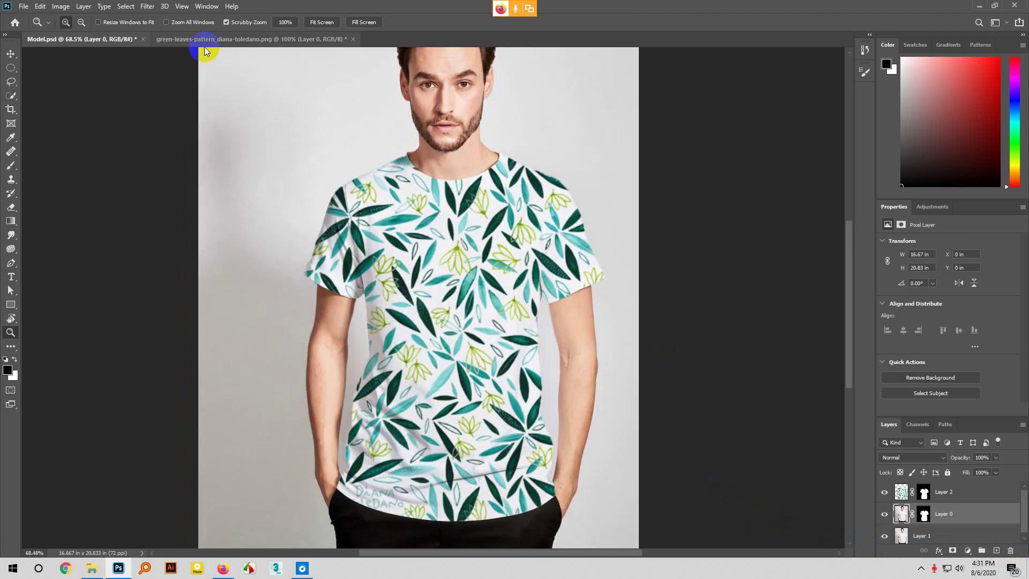
{"action": "left_click", "coordinate": [148, 7]}
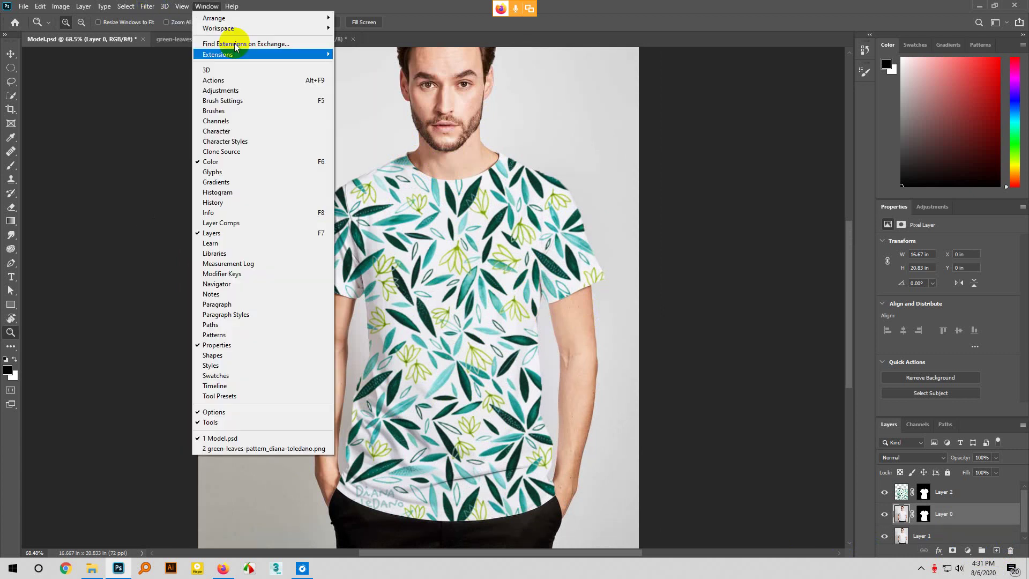
{"action": "left_click", "coordinate": [700, 414]}
Convert the leaf pattern on Layer 2 to a smart object for smart filters
{"action": "left_click", "coordinate": [902, 491]}
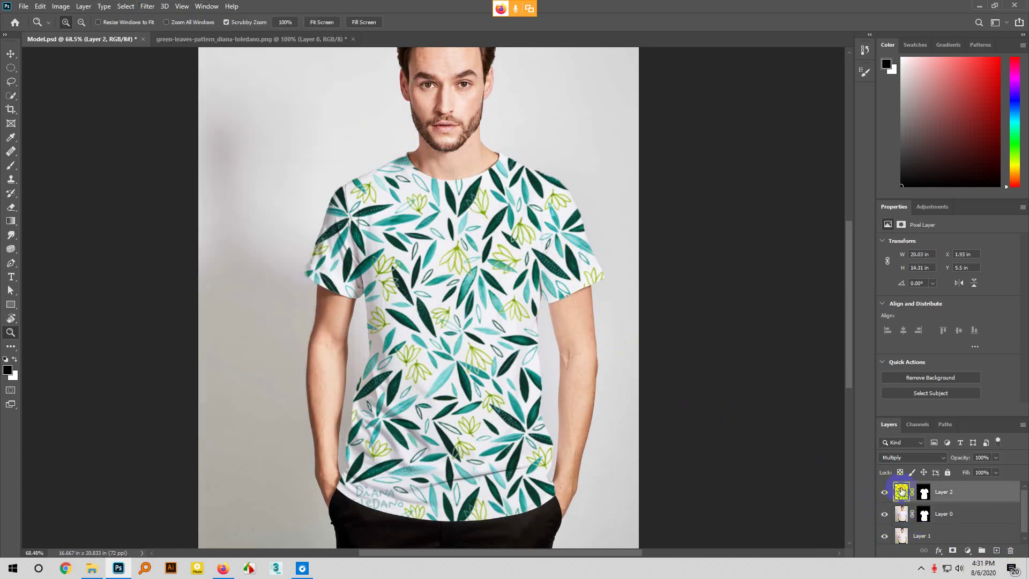
{"action": "left_click", "coordinate": [153, 5]}
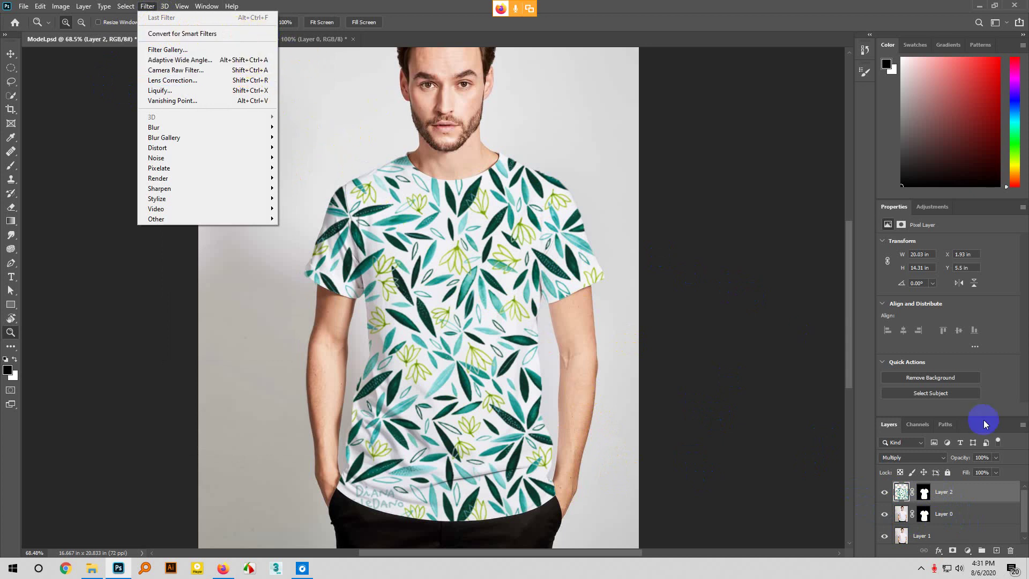
{"action": "left_click", "coordinate": [758, 457]}
{"action": "right_click", "coordinate": [982, 488]}
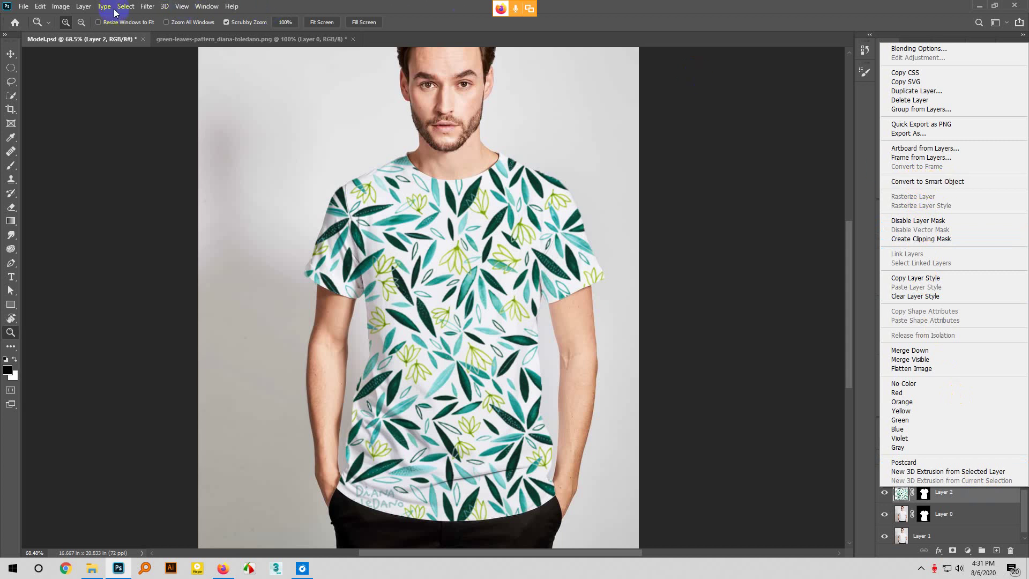
{"action": "left_click", "coordinate": [146, 6]}
{"action": "left_click", "coordinate": [146, 7]}
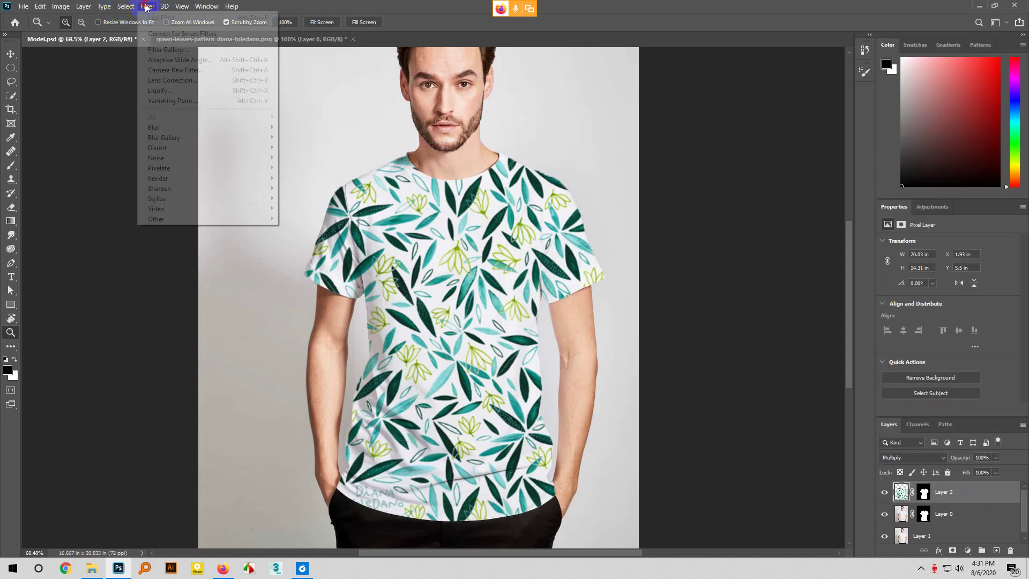
{"action": "left_click", "coordinate": [157, 34]}
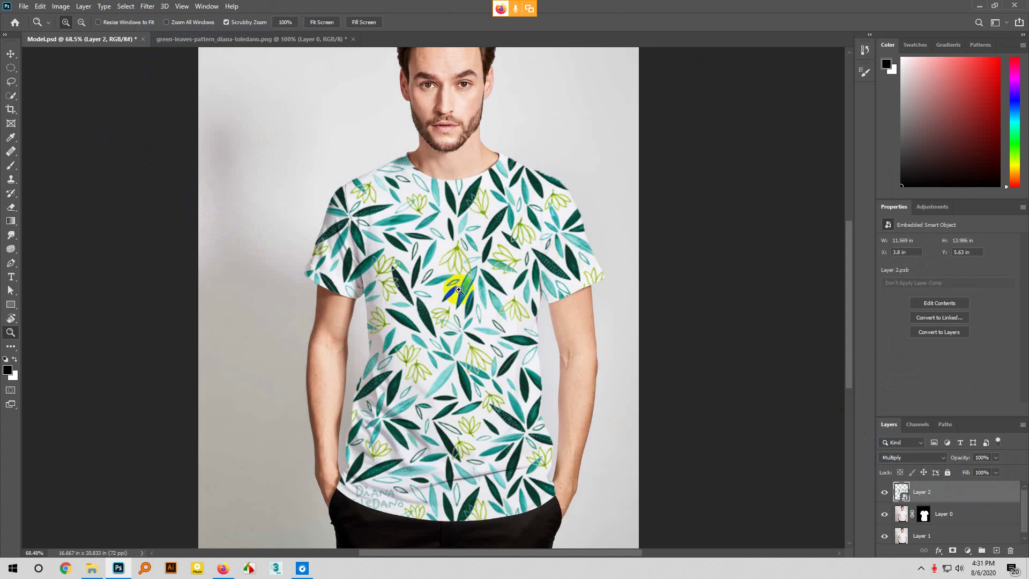
Start the Displace filter on the leaf pattern layer with a horizontal scale of 5 and a vertical scale of 5
{"action": "left_click_drag", "start_coordinate": [413, 247], "coordinate": [425, 281]}
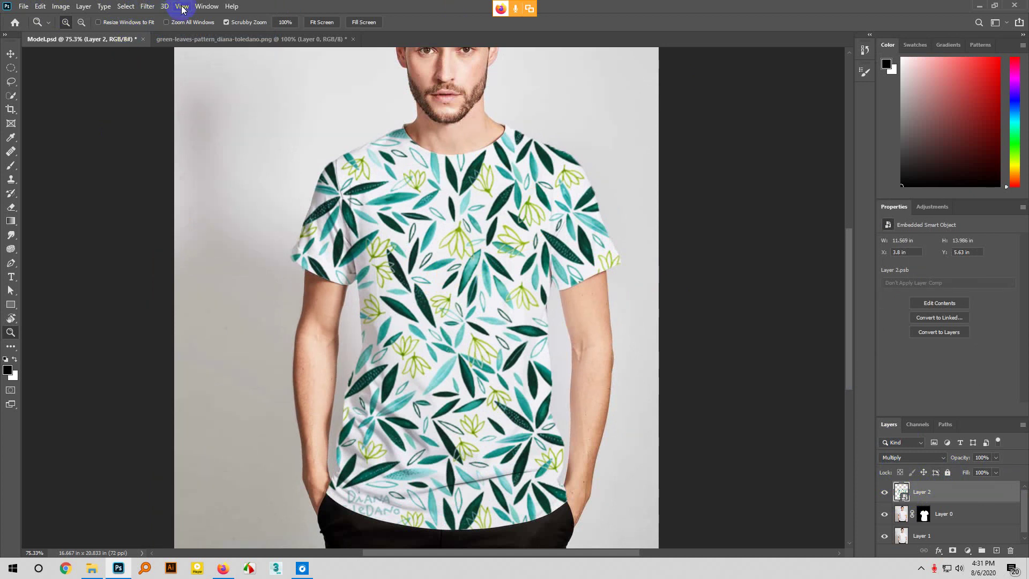
{"action": "left_click", "coordinate": [155, 9]}
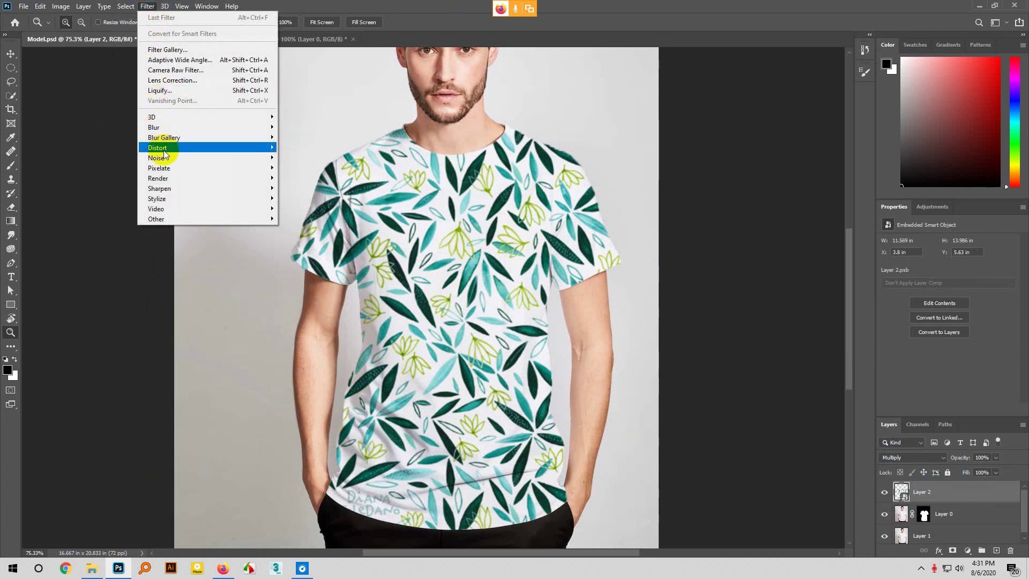
{"action": "mouse_move", "coordinate": [163, 153]}
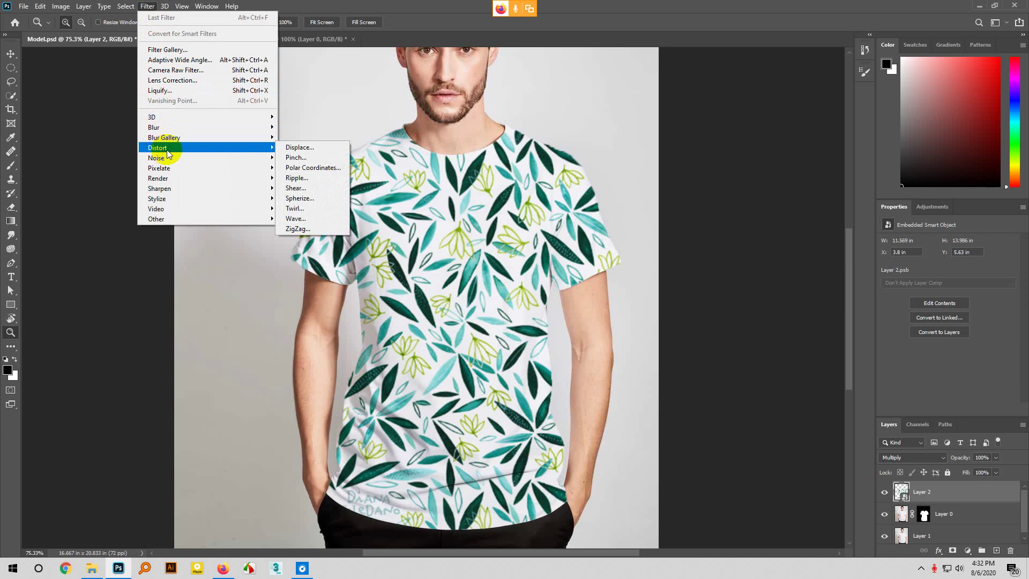
{"action": "left_click", "coordinate": [298, 148]}
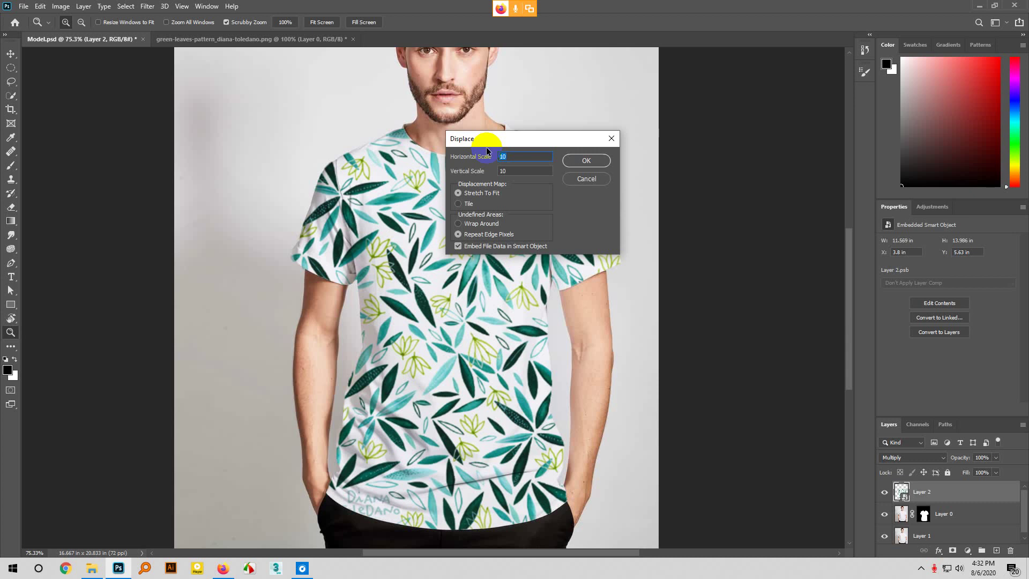
{"action": "type", "text": "5"}
{"action": "left_click", "coordinate": [522, 170]}
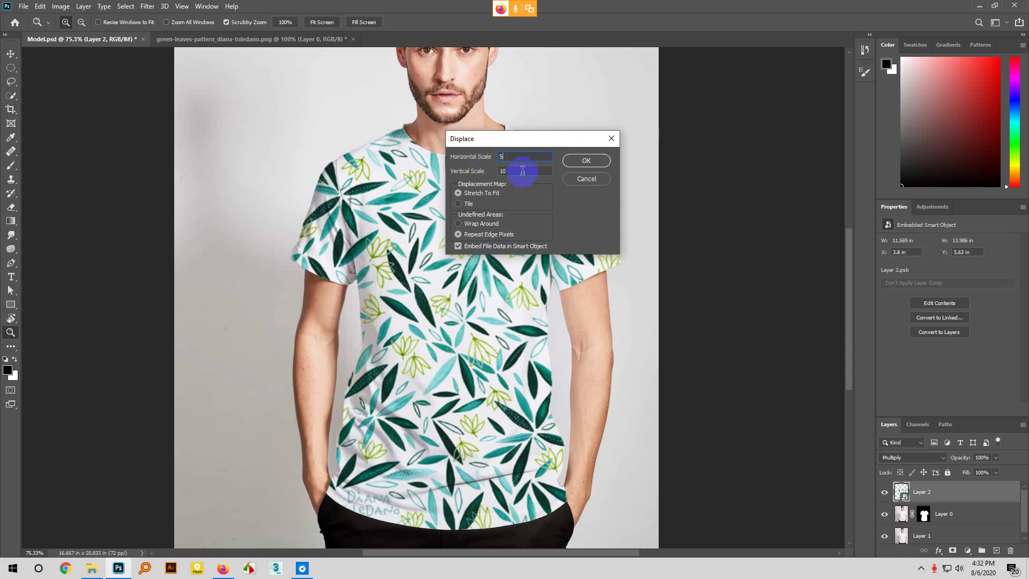
{"action": "type", "text": "5"}
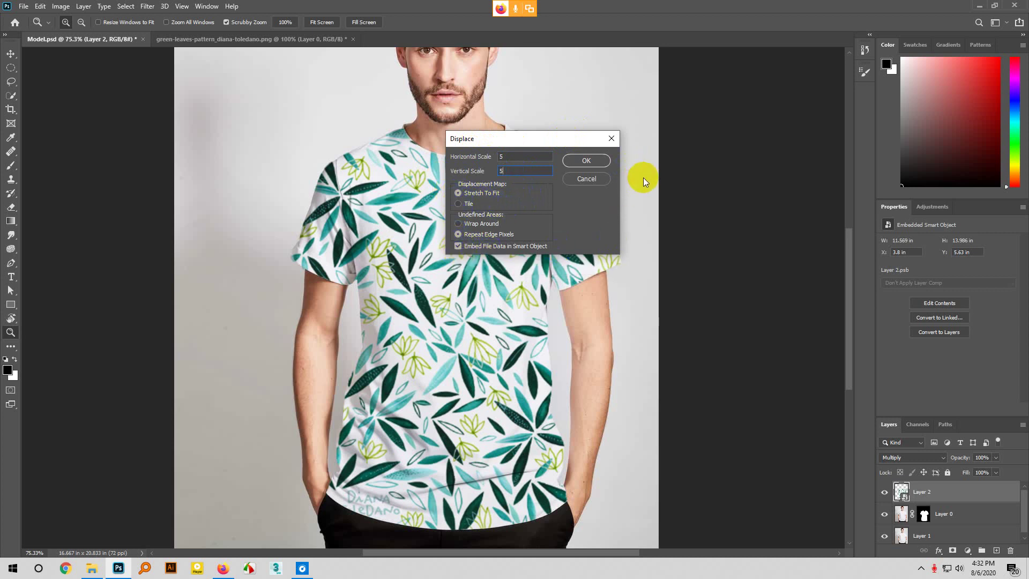
{"action": "left_click", "coordinate": [596, 161]}
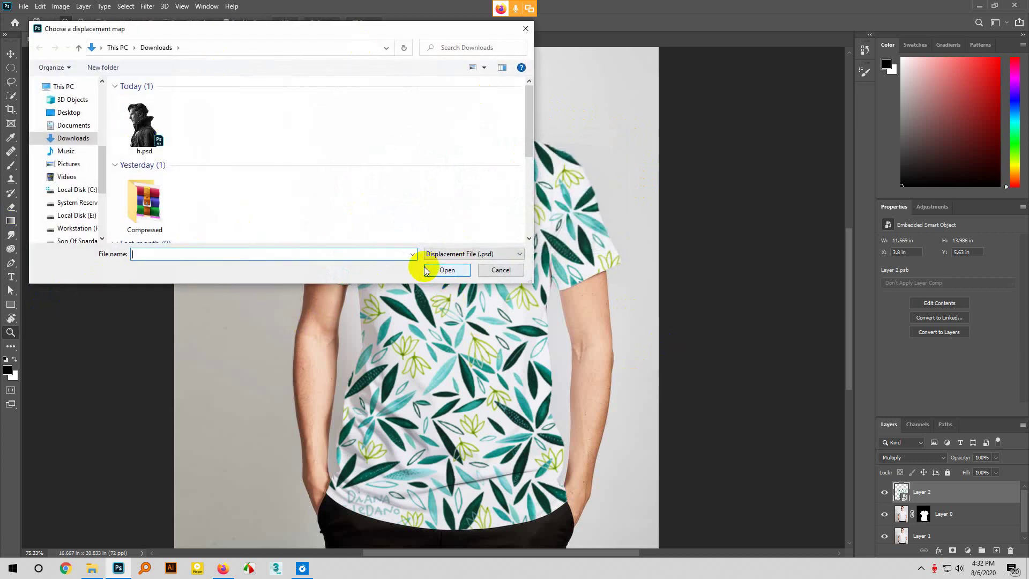
Load Displace.psd from the LEDP folder's Class Materials, Class 31 subfolder as the displacement map for the leaf pattern
{"action": "scroll", "coordinate": [91, 155], "scroll_direction": "up", "scroll_amount": 1}
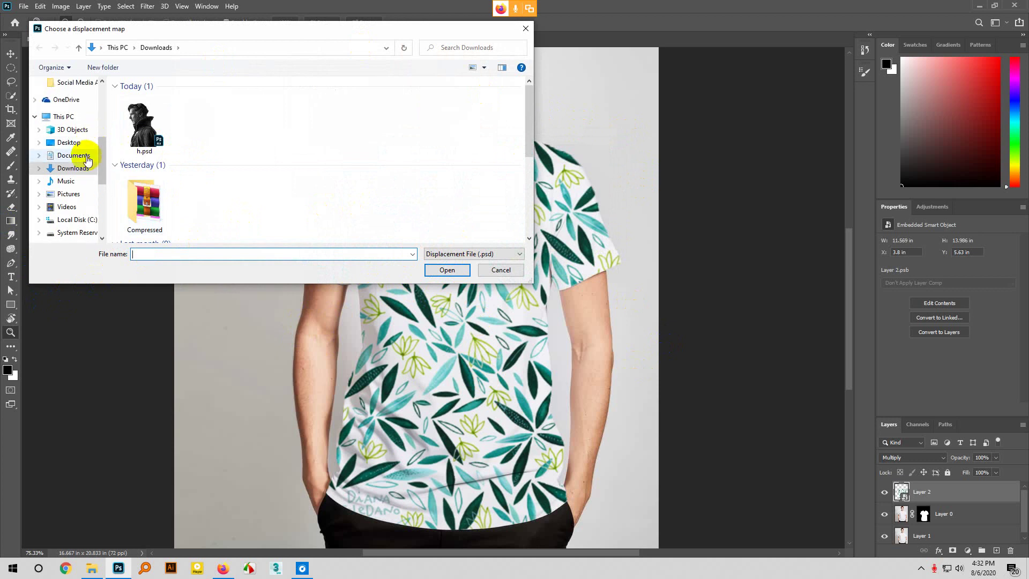
{"action": "scroll", "coordinate": [87, 159], "scroll_direction": "down", "scroll_amount": 5}
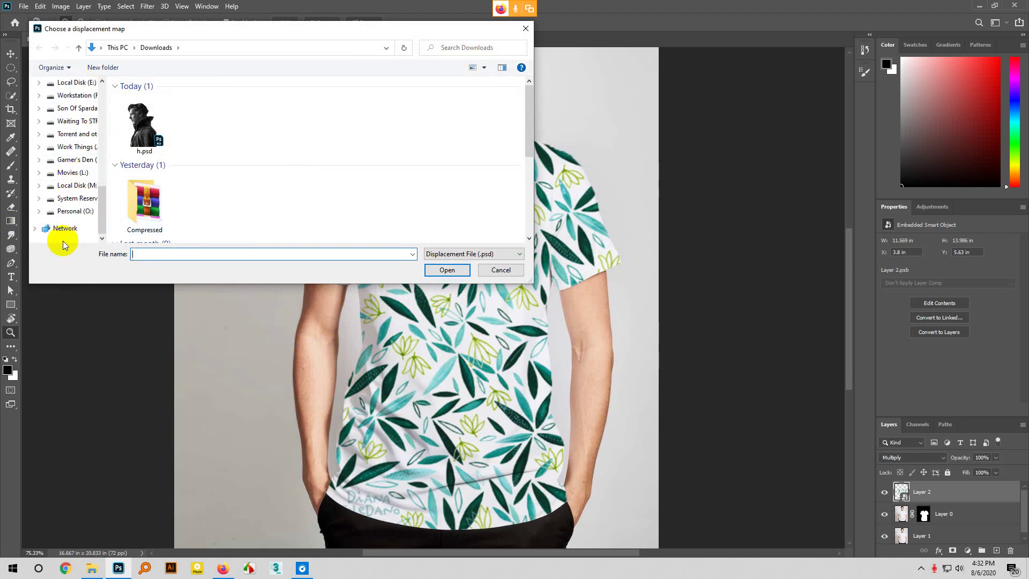
{"action": "scroll", "coordinate": [65, 150], "scroll_direction": "up", "scroll_amount": 8}
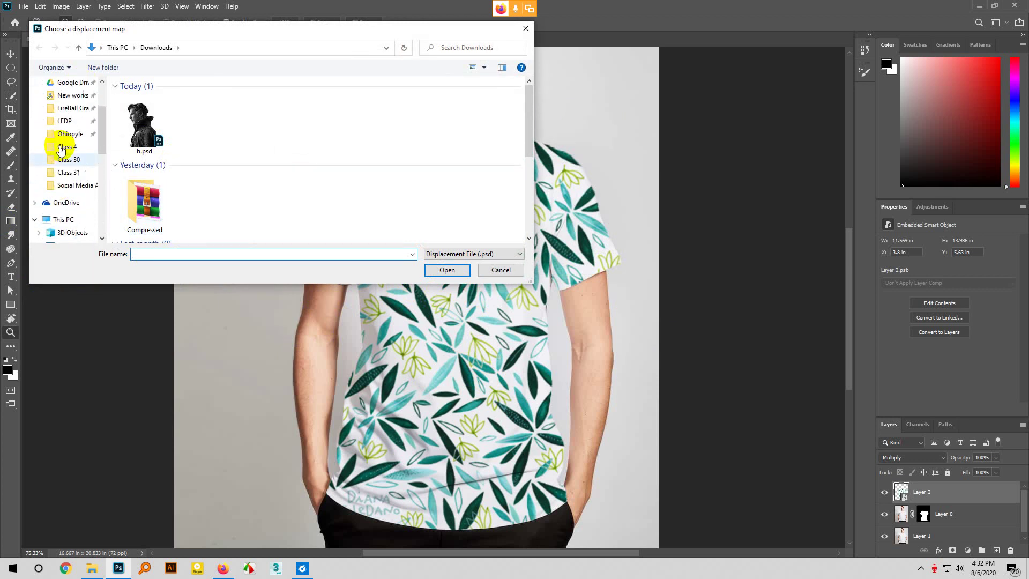
{"action": "scroll", "coordinate": [61, 149], "scroll_direction": "up", "scroll_amount": 1}
{"action": "left_click", "coordinate": [74, 138]}
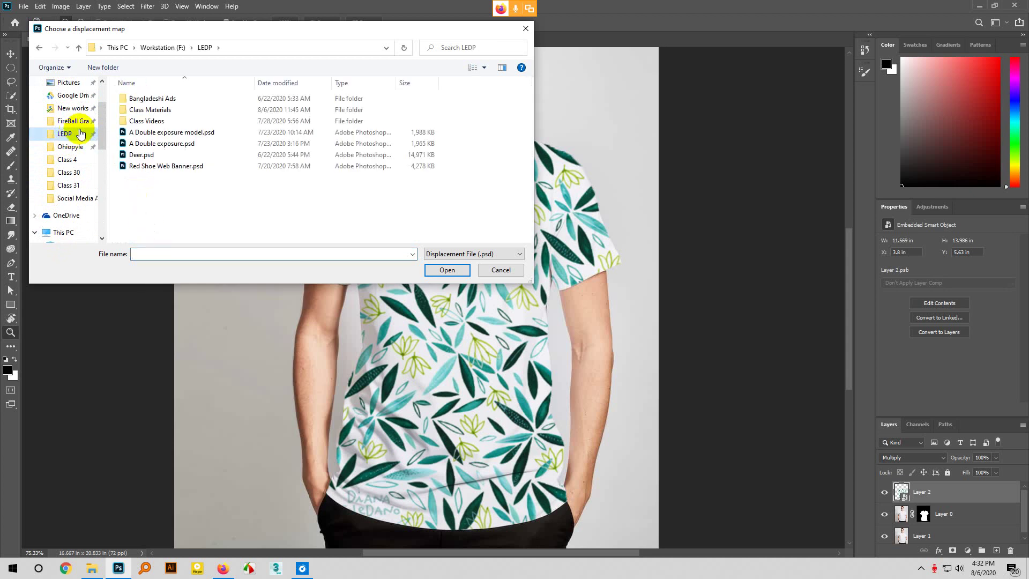
{"action": "double_click", "coordinate": [159, 110]}
{"action": "scroll", "coordinate": [158, 110], "scroll_direction": "down", "scroll_amount": 2}
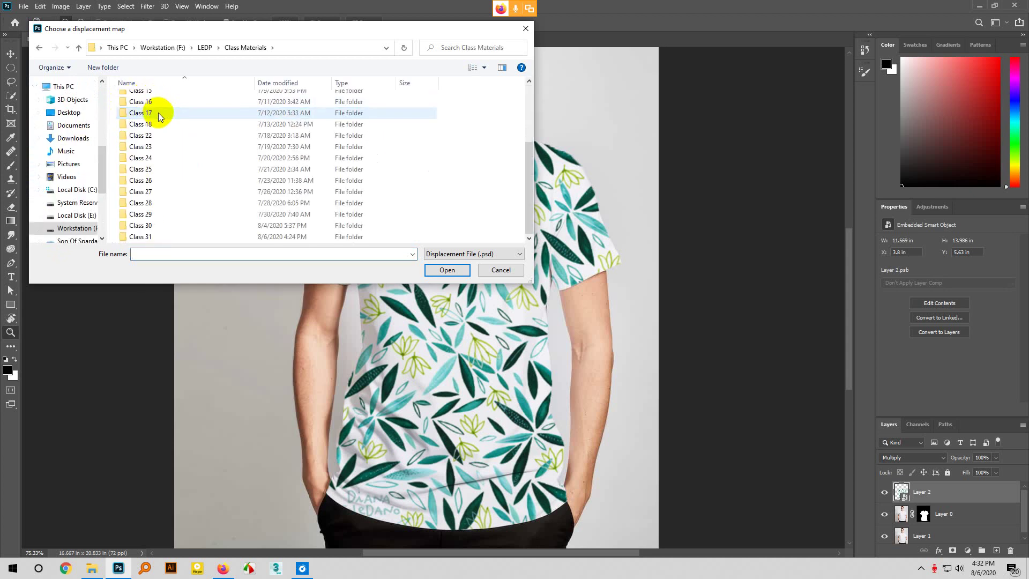
{"action": "double_click", "coordinate": [157, 238]}
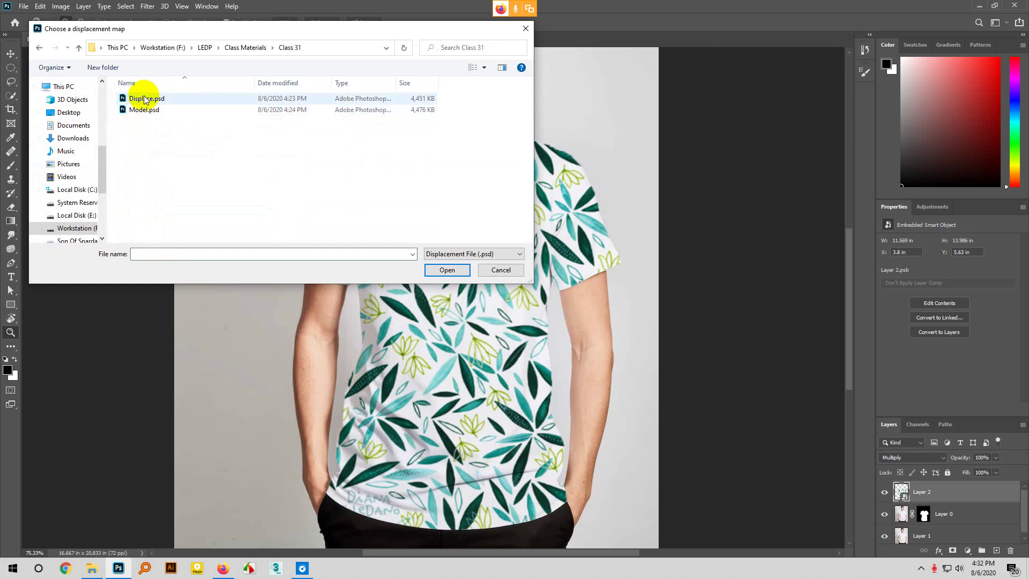
{"action": "left_click", "coordinate": [161, 99]}
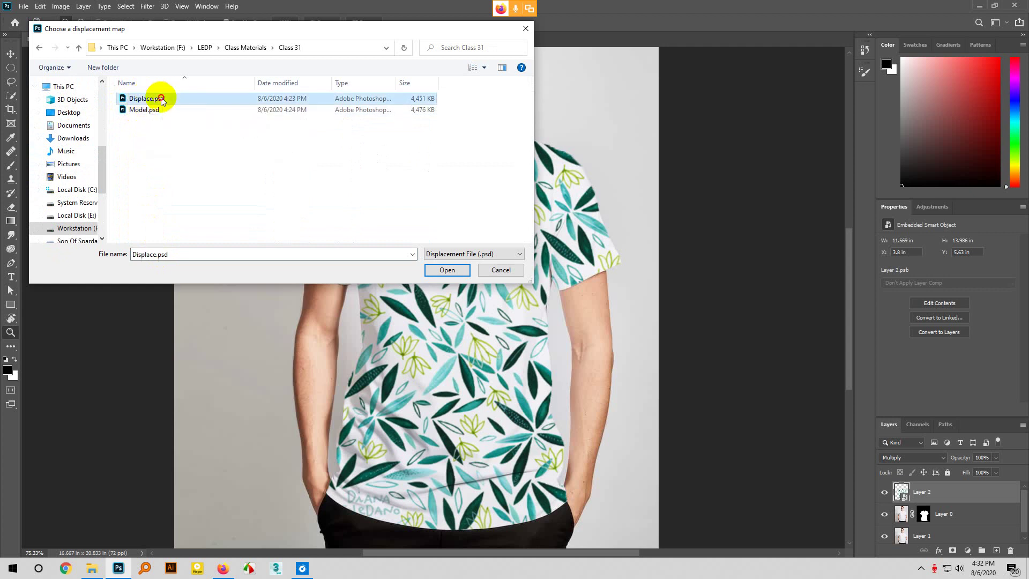
{"action": "left_click", "coordinate": [449, 272]}
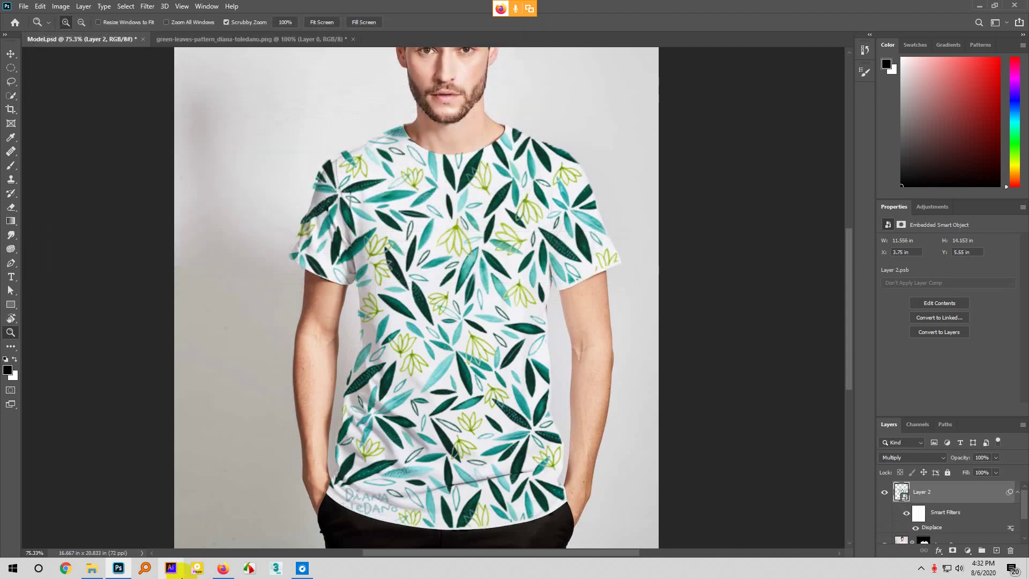
{"action": "scroll", "coordinate": [370, 307], "scroll_direction": "down", "scroll_amount": 2}
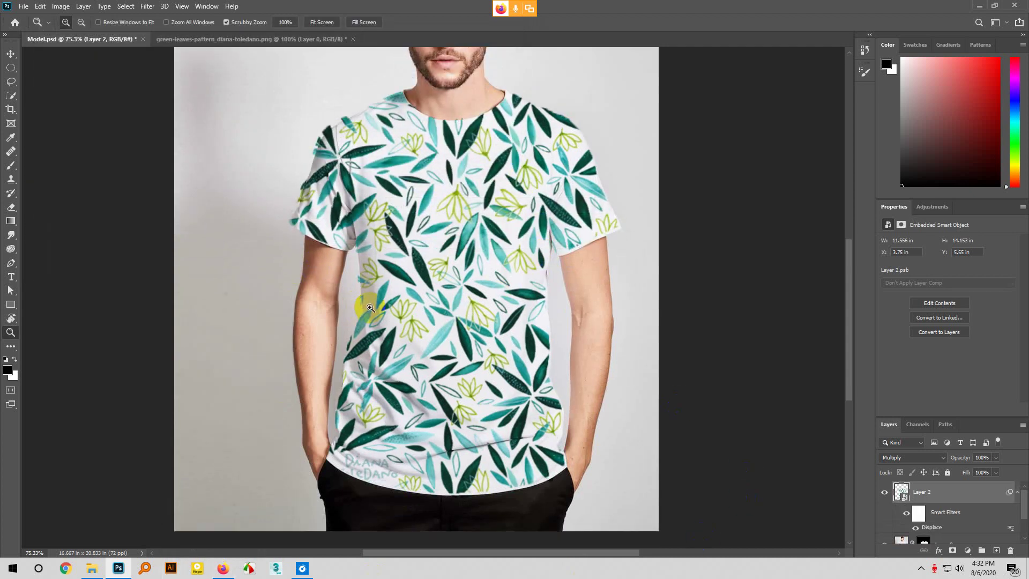
Examine how the displaced leaf pattern follows the fabric folds at the shirt's hem and on both sleeves
{"action": "scroll", "coordinate": [371, 308], "scroll_direction": "down", "scroll_amount": 5}
{"action": "scroll", "coordinate": [539, 412], "scroll_direction": "up", "scroll_amount": 10}
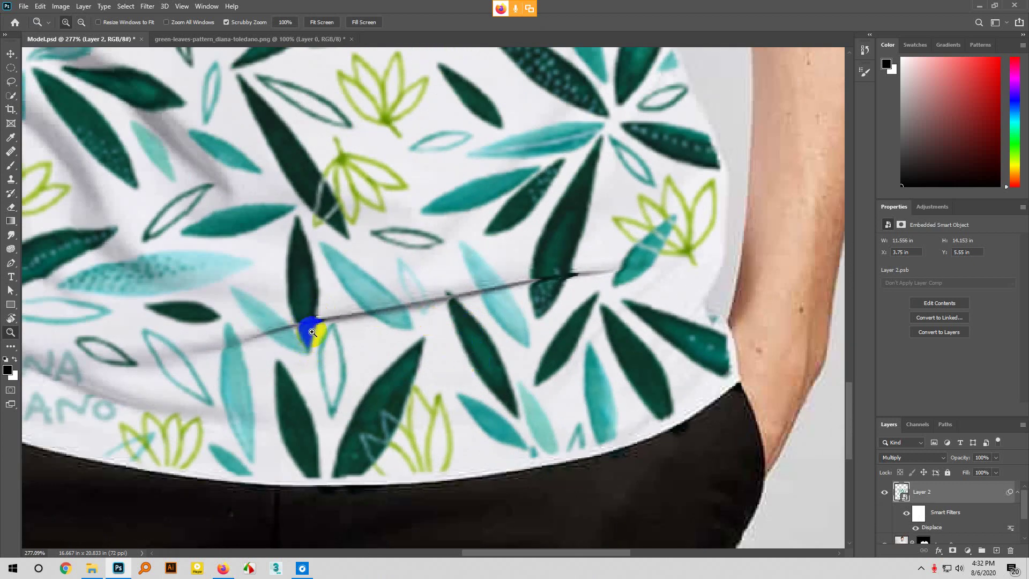
{"action": "scroll", "coordinate": [311, 335], "scroll_direction": "up", "scroll_amount": 3}
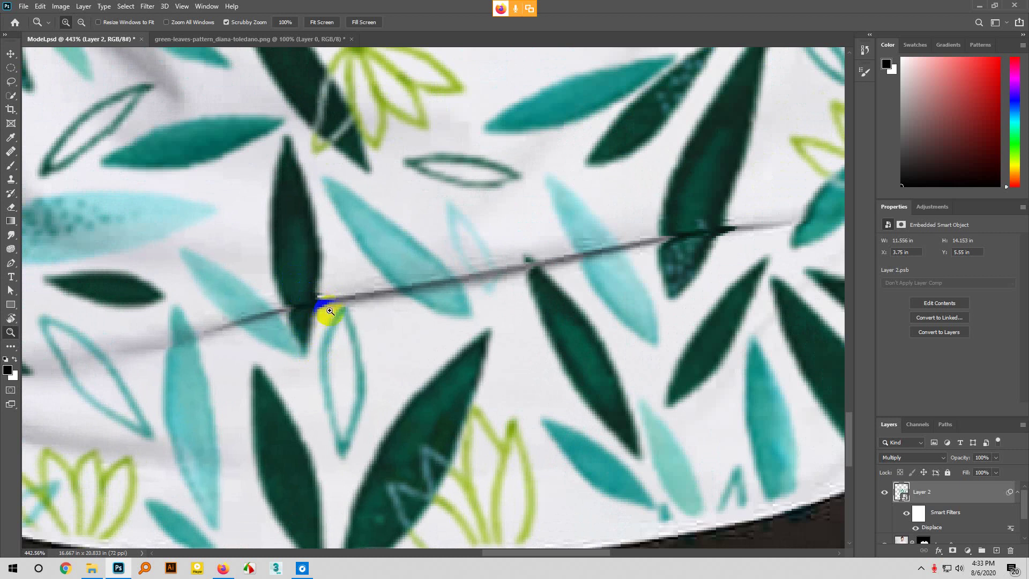
{"action": "scroll", "coordinate": [322, 329], "scroll_direction": "down", "scroll_amount": 2}
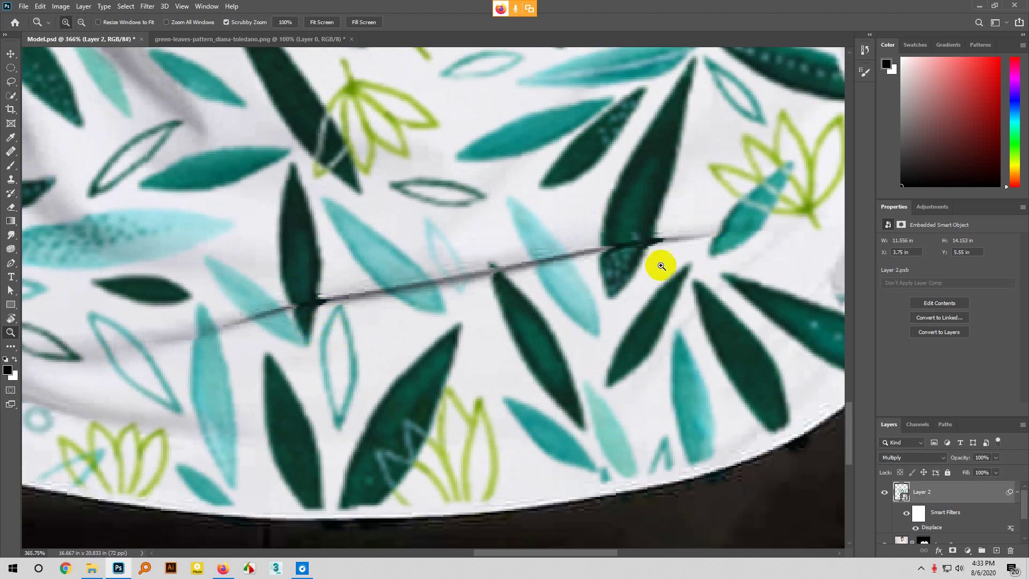
{"action": "scroll", "coordinate": [588, 361], "scroll_direction": "down", "scroll_amount": 5}
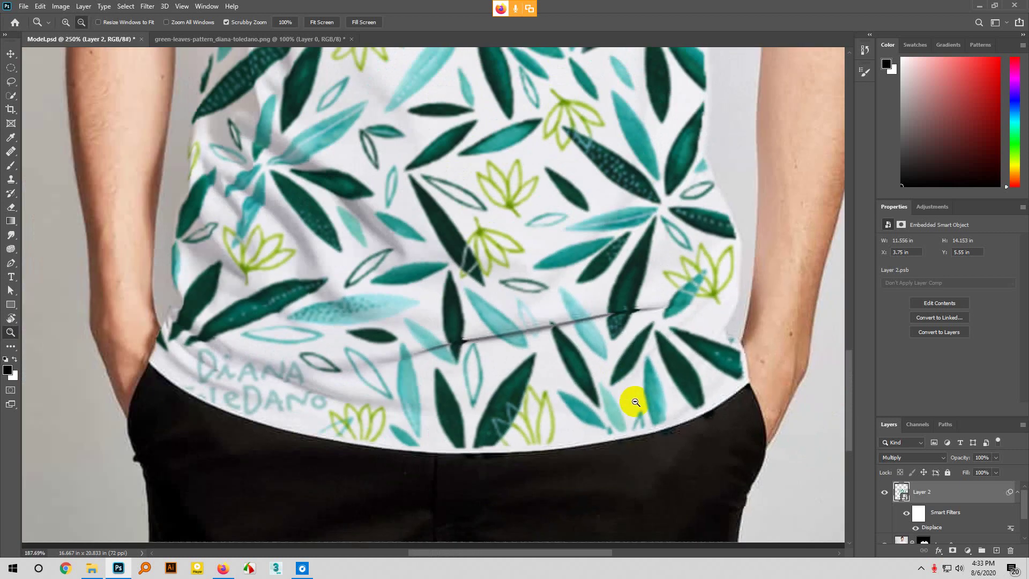
{"action": "scroll", "coordinate": [432, 356], "scroll_direction": "up", "scroll_amount": 5}
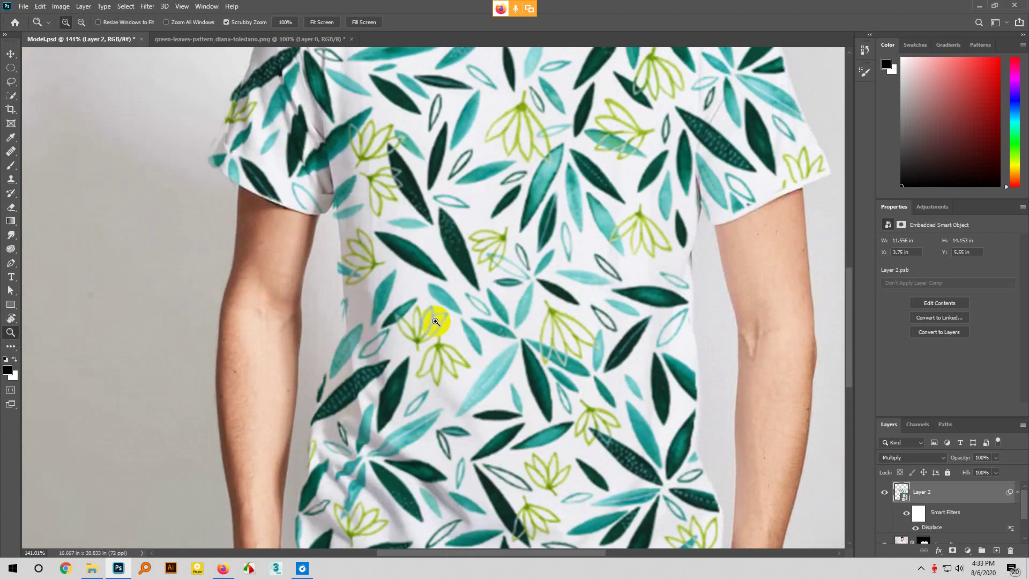
{"action": "scroll", "coordinate": [756, 177], "scroll_direction": "up", "scroll_amount": 3}
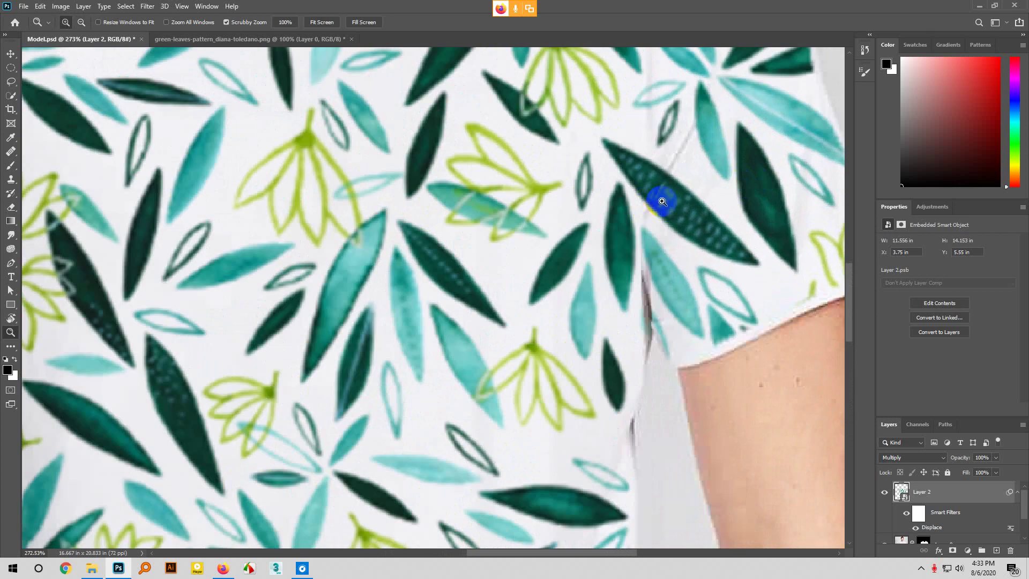
{"action": "scroll", "coordinate": [617, 287], "scroll_direction": "down", "scroll_amount": 3}
{"action": "scroll", "coordinate": [164, 169], "scroll_direction": "up", "scroll_amount": 5}
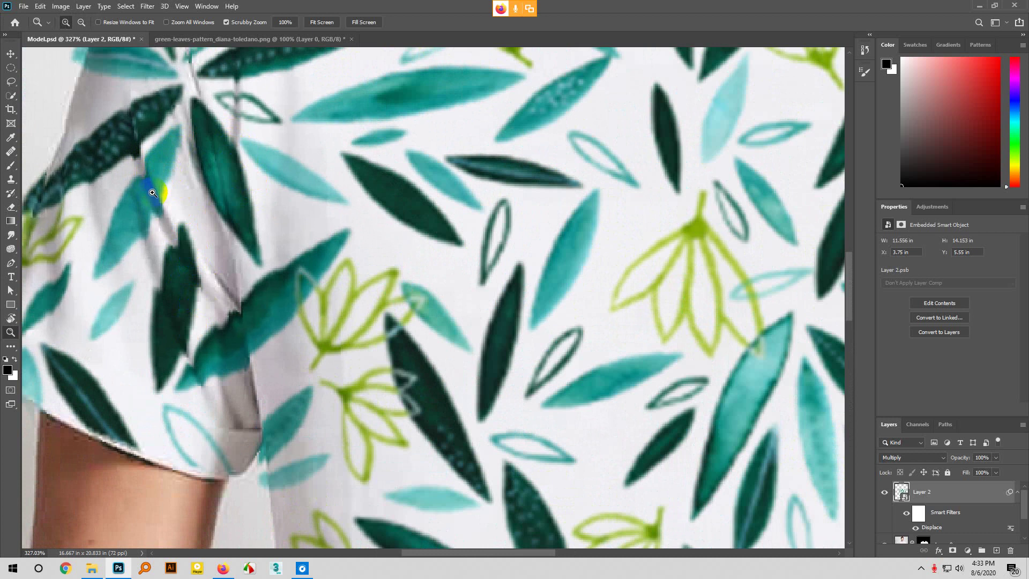
{"action": "left_click", "coordinate": [145, 203]}
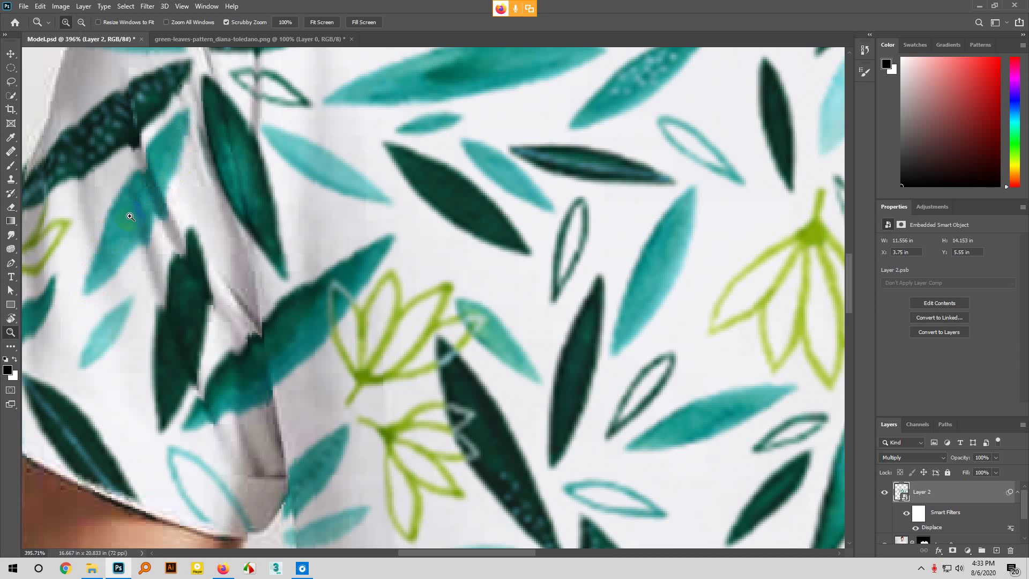
Nudge the leaf pattern layer slightly right and down on the shirt, to X 3.76 in and Y 5.58 in
{"action": "key", "text": "v"}
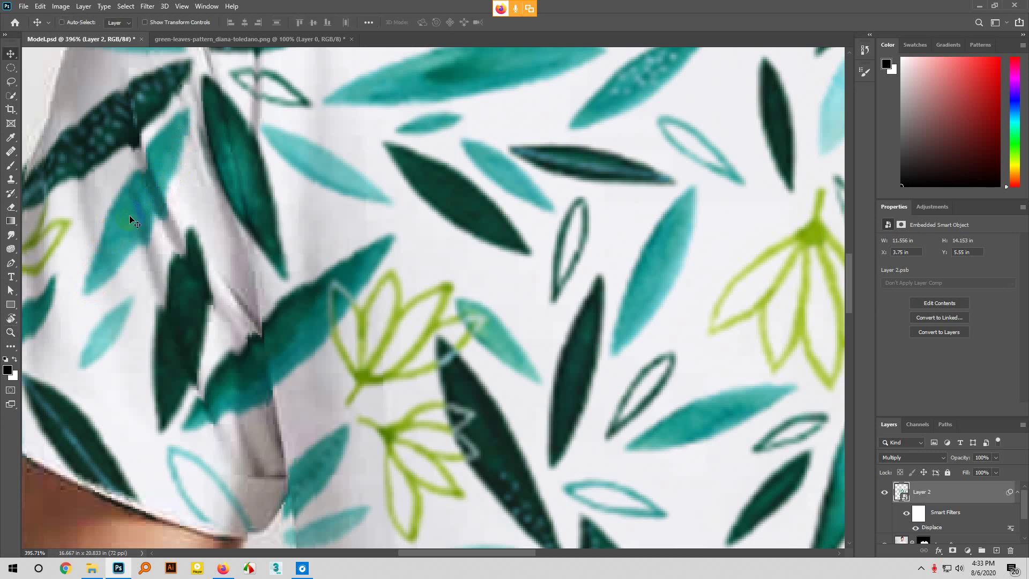
{"action": "key", "text": "Down"}
{"action": "key", "text": "Right"}
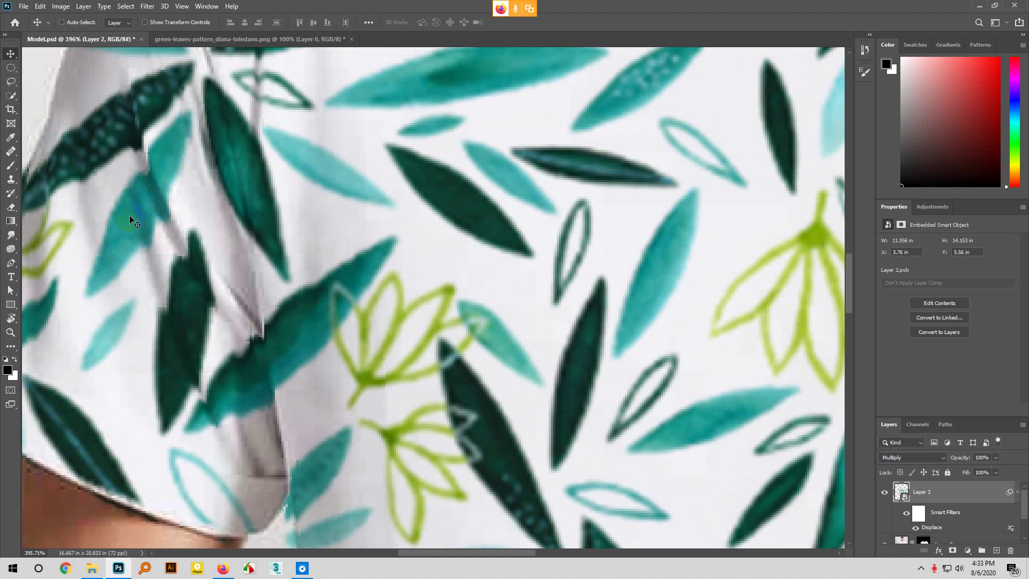
{"action": "key", "text": "Down"}
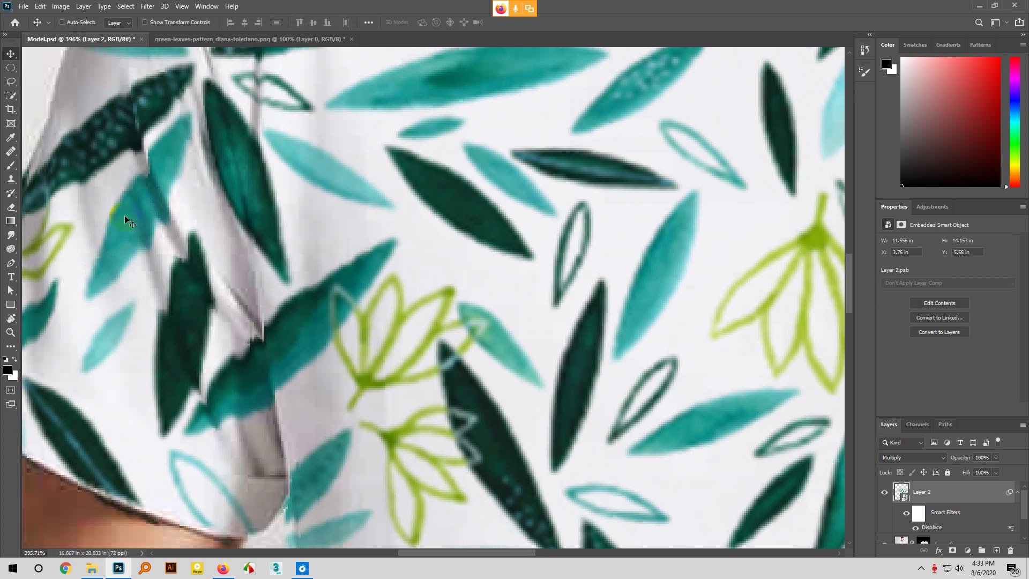
{"action": "scroll", "coordinate": [508, 179], "scroll_direction": "down", "scroll_amount": 5}
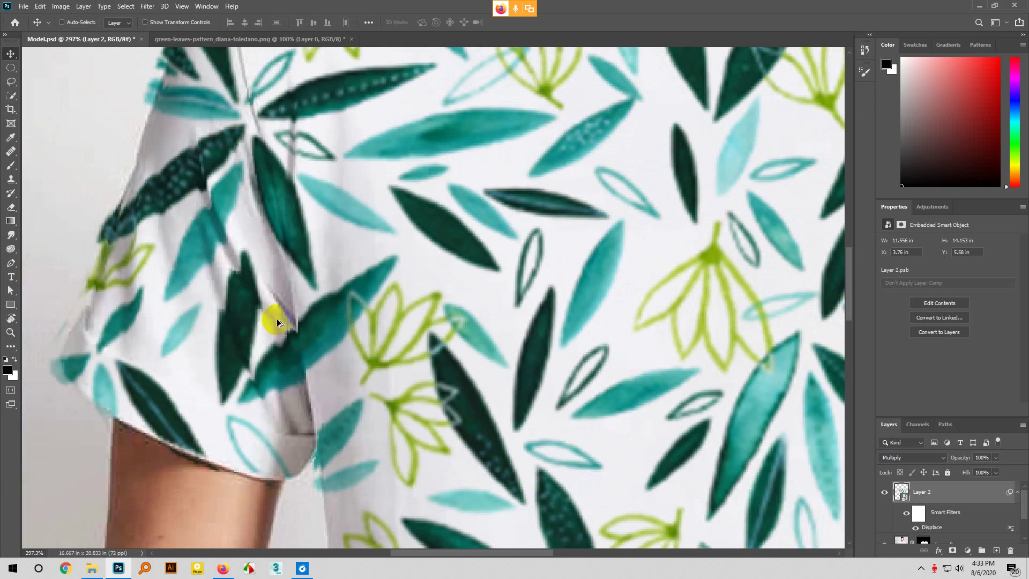
{"action": "scroll", "coordinate": [225, 340], "scroll_direction": "down", "scroll_amount": 5}
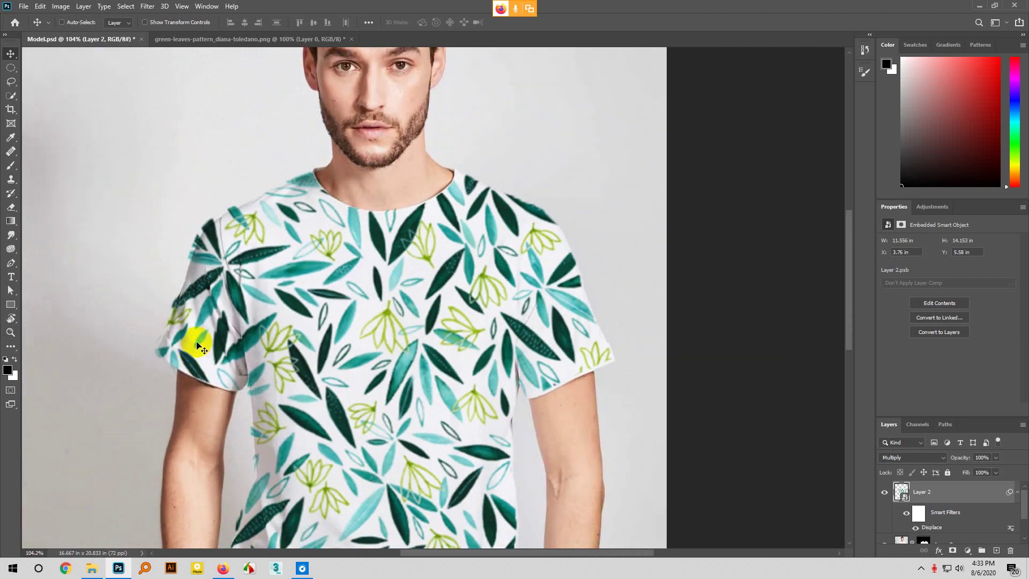
{"action": "scroll", "coordinate": [204, 344], "scroll_direction": "down", "scroll_amount": 3}
{"action": "scroll", "coordinate": [212, 341], "scroll_direction": "down", "scroll_amount": 4}
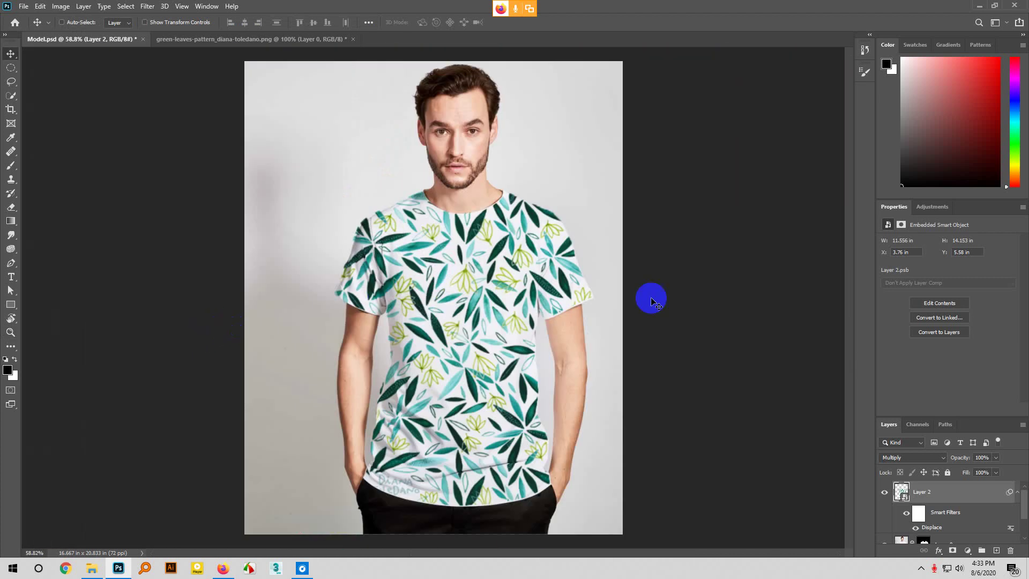
{"action": "scroll", "coordinate": [523, 396], "scroll_direction": "up", "scroll_amount": 1}
{"action": "scroll", "coordinate": [509, 397], "scroll_direction": "right", "scroll_amount": 3}
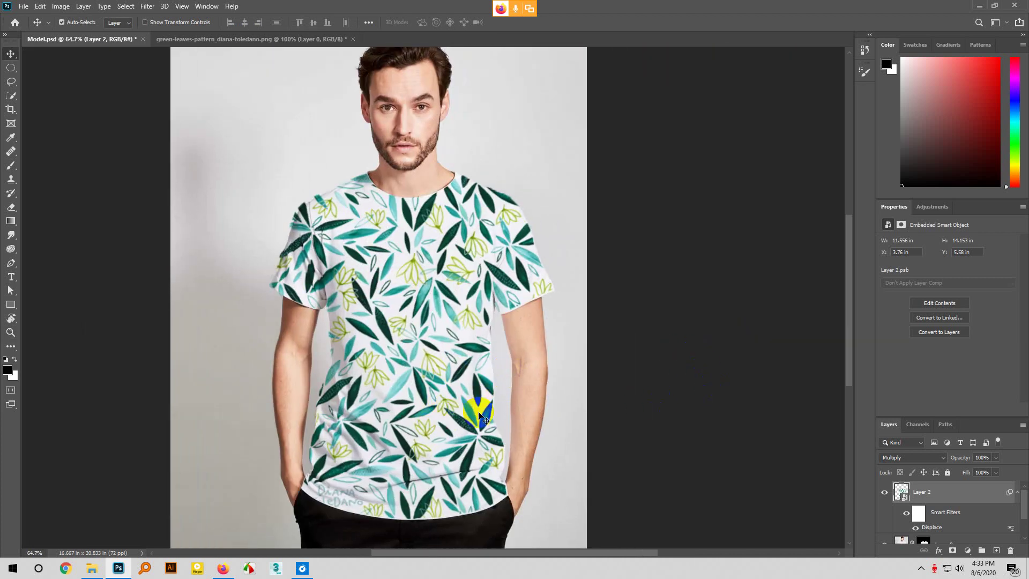
{"action": "scroll", "coordinate": [482, 418], "scroll_direction": "up", "scroll_amount": 1}
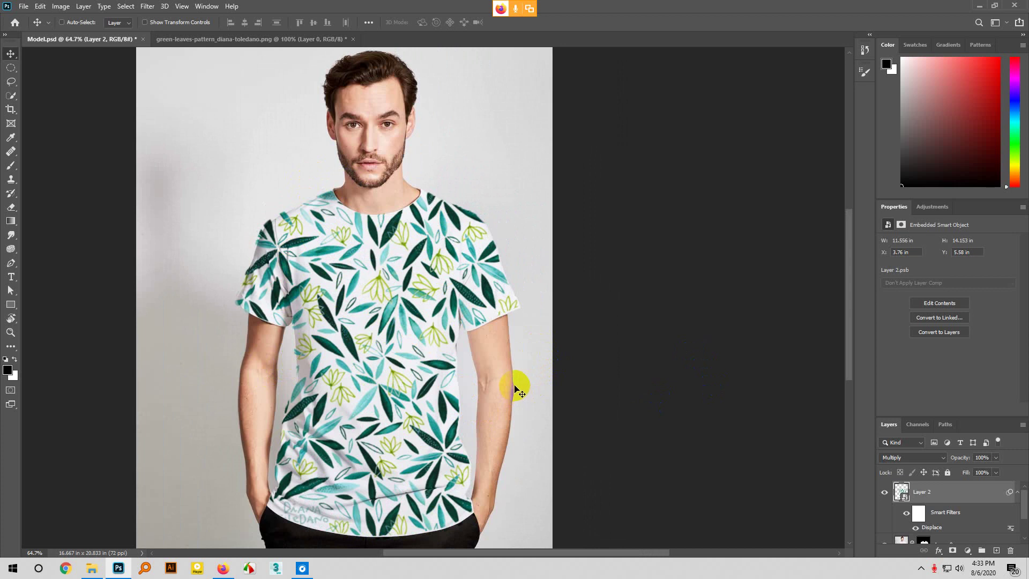
{"action": "left_click", "coordinate": [227, 573]}
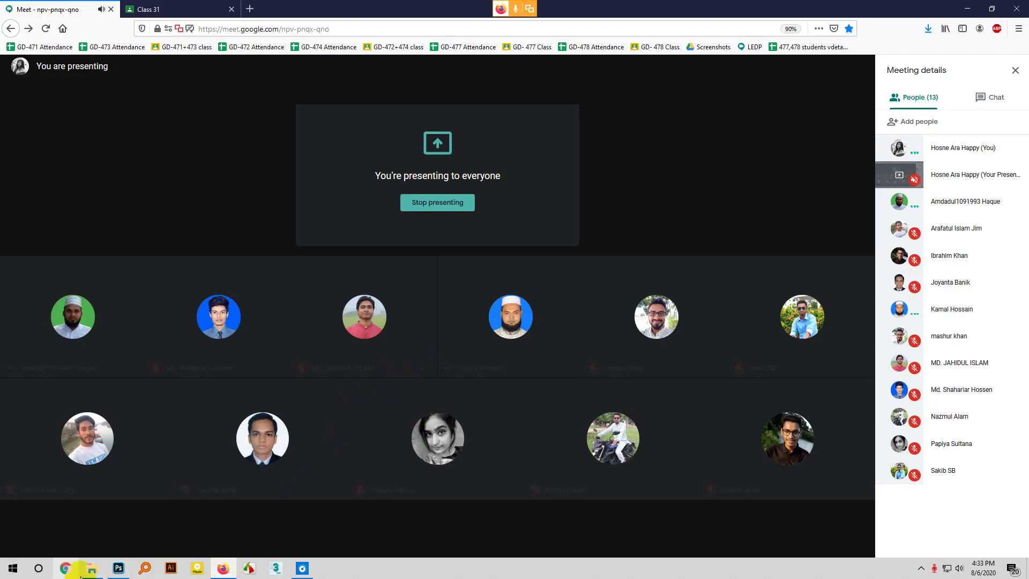
{"action": "left_click", "coordinate": [118, 567]}
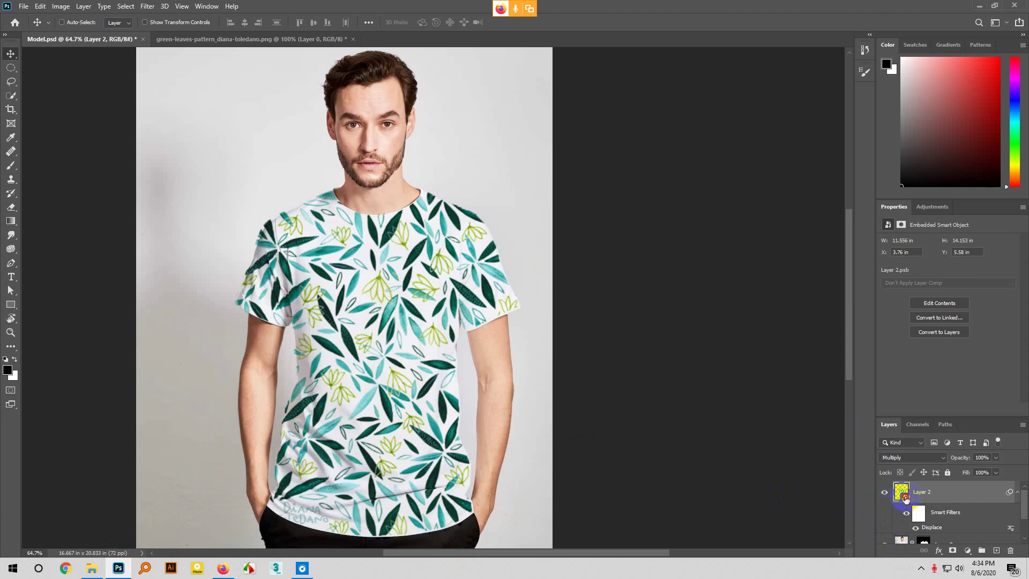
Open the contents of the Layer 2 smart object, and open the yellow floral image 67130bc86c666e984792cf8d3abc2de5.jpg from Downloads
{"action": "double_click", "coordinate": [905, 498]}
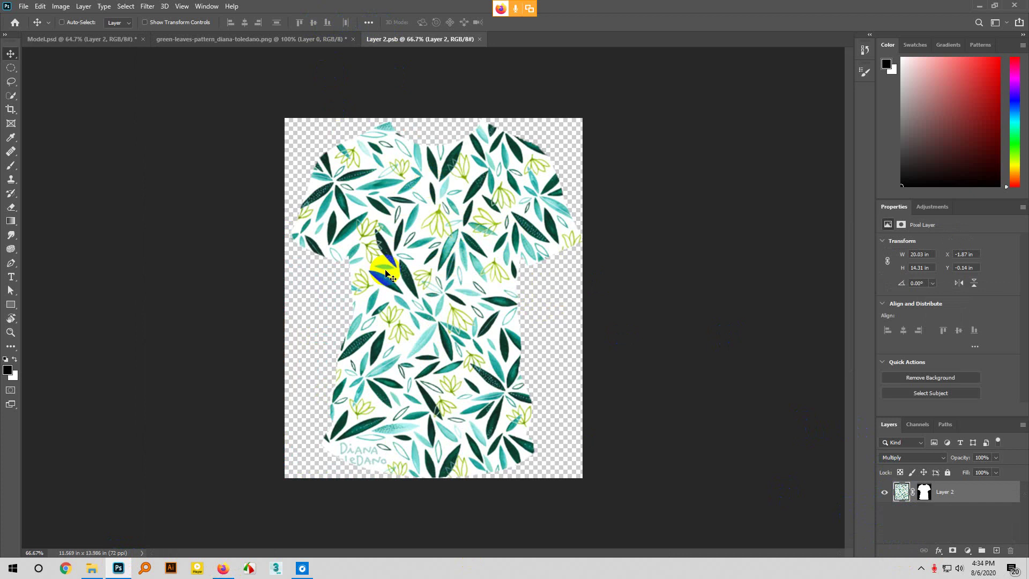
{"action": "left_click", "coordinate": [24, 7]}
{"action": "left_click", "coordinate": [36, 27]}
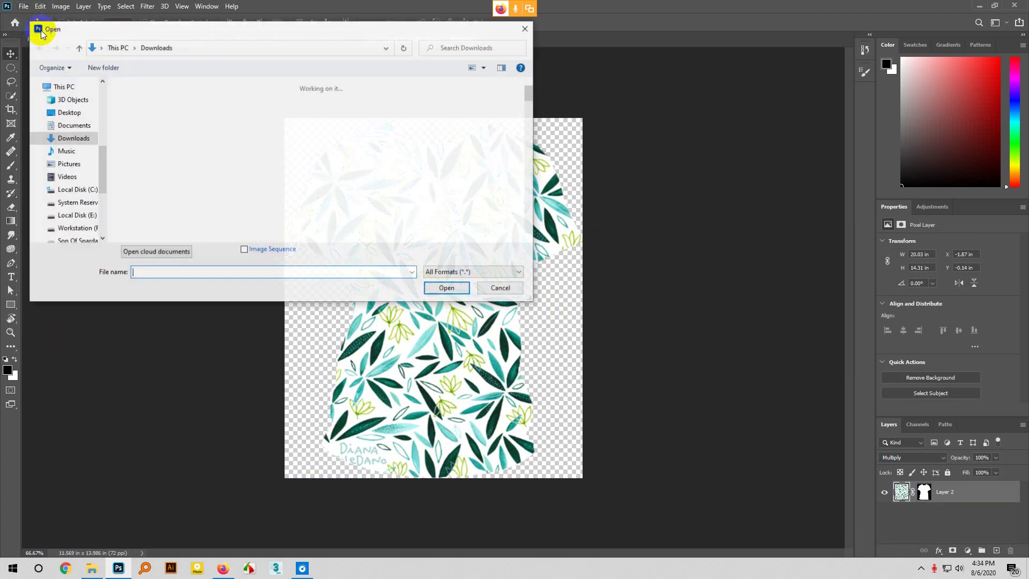
{"action": "left_click", "coordinate": [213, 133]}
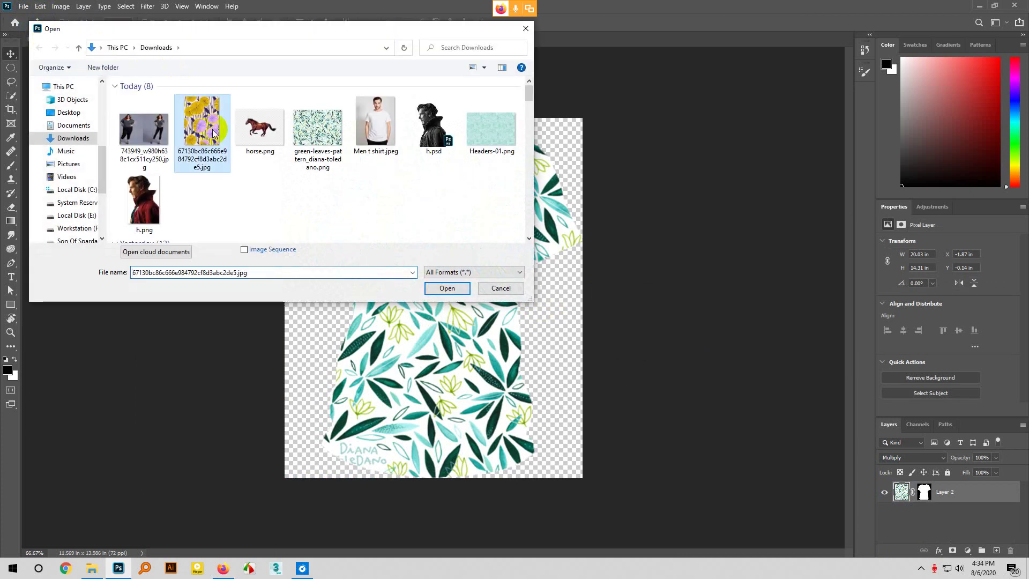
{"action": "left_click", "coordinate": [446, 285]}
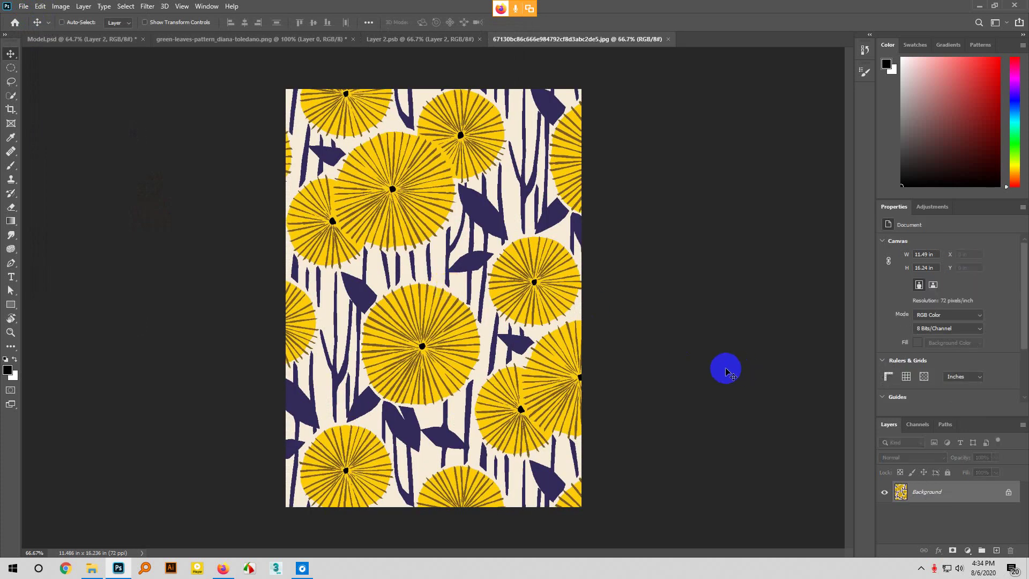
Unlock the floral image's Background layer and copy it into the Layer 2.psb document above the leaf pattern
{"action": "scroll", "coordinate": [665, 376], "scroll_direction": "down", "scroll_amount": 5}
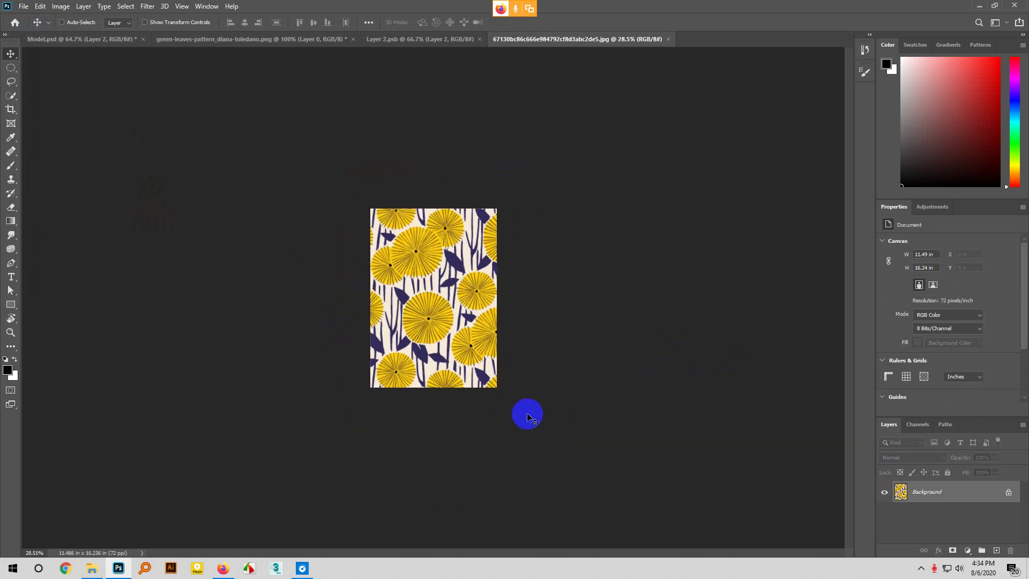
{"action": "left_click", "coordinate": [1009, 492]}
{"action": "left_click_drag", "start_coordinate": [380, 249], "coordinate": [439, 329]}
Scale the floral pattern layer to about 99% and position it to cover the Layer 2.psb canvas
{"action": "key", "text": "ctrl+t"}
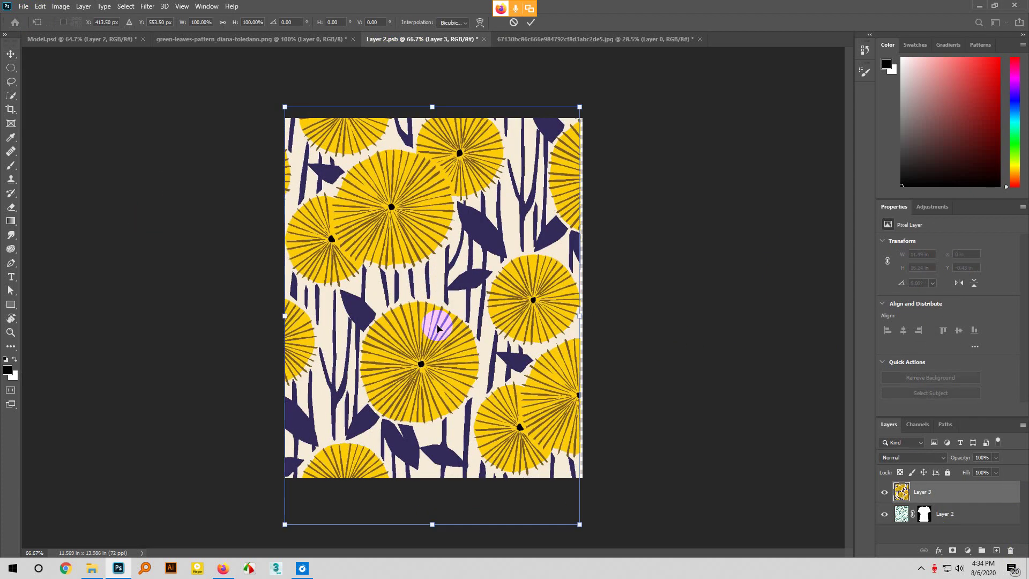
{"action": "key", "text": "ctrl+minus"}
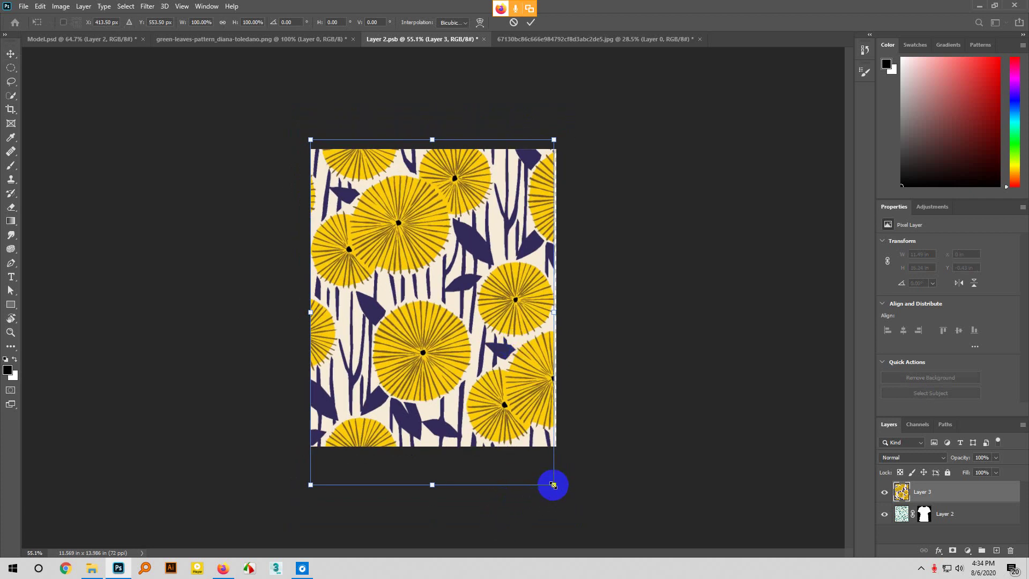
{"action": "left_click_drag", "start_coordinate": [554, 485], "coordinate": [509, 422]}
{"action": "mouse_move", "coordinate": [389, 340]}
{"action": "left_mouse_down"}
{"action": "mouse_move", "coordinate": [432, 356]}
{"action": "mouse_move", "coordinate": [428, 338]}
{"action": "mouse_move", "coordinate": [395, 352]}
{"action": "mouse_move", "coordinate": [369, 339]}
{"action": "left_mouse_up"}
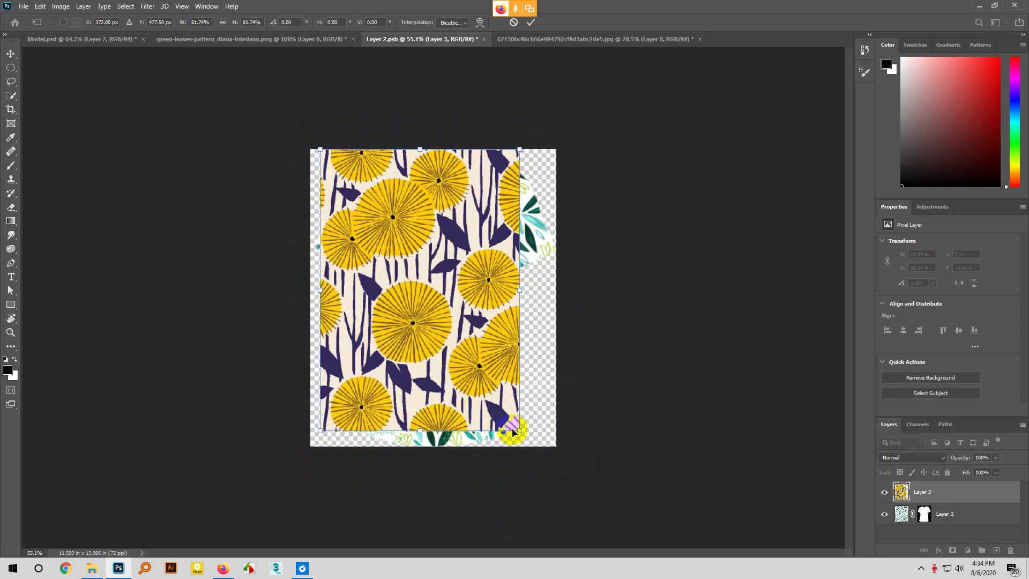
{"action": "left_click_drag", "start_coordinate": [516, 429], "coordinate": [575, 458]}
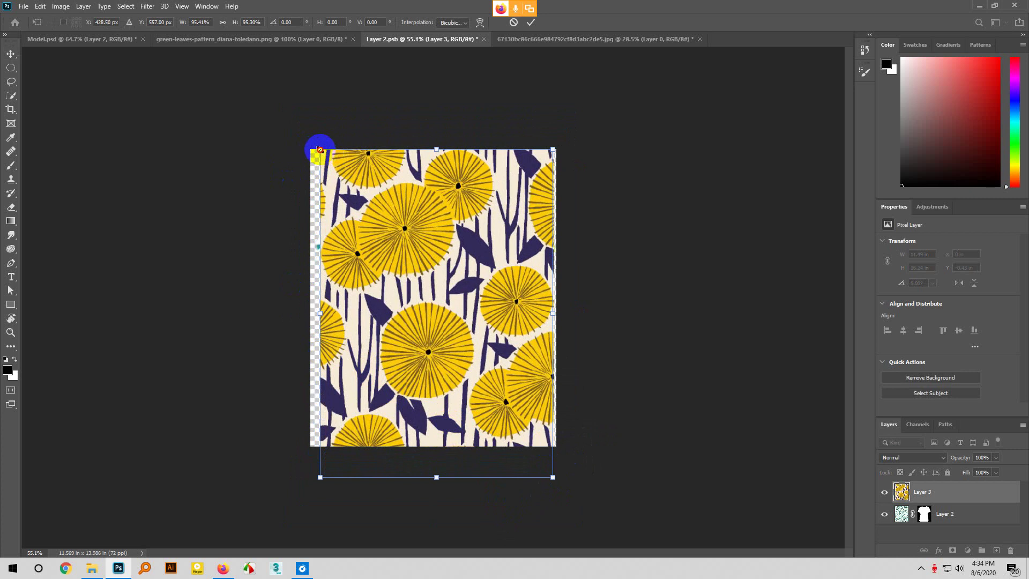
{"action": "mouse_move", "coordinate": [320, 150]}
{"action": "left_mouse_down"}
{"action": "mouse_move", "coordinate": [305, 130]}
{"action": "mouse_move", "coordinate": [311, 136]}
{"action": "left_mouse_up"}
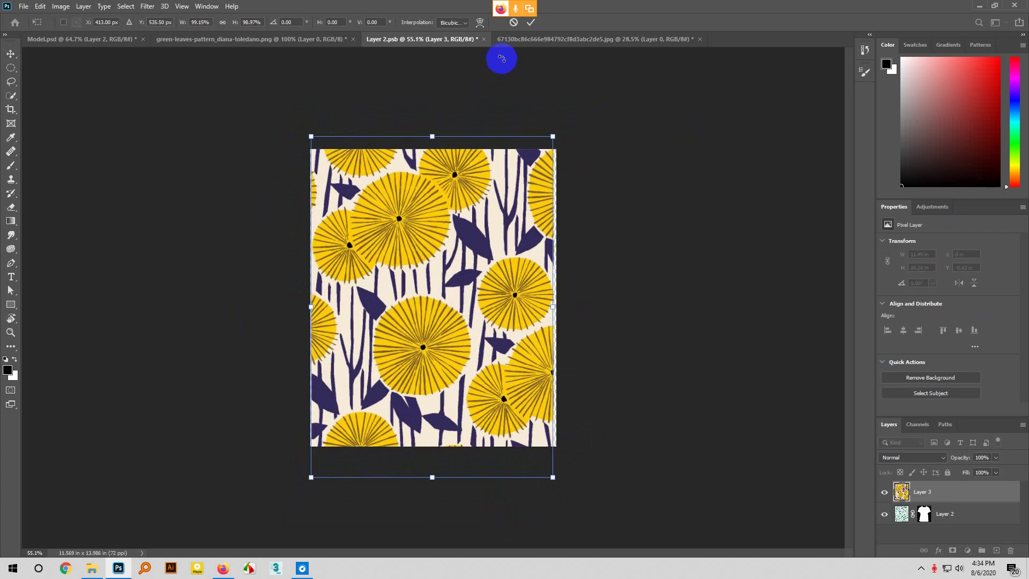
{"action": "left_click", "coordinate": [531, 25]}
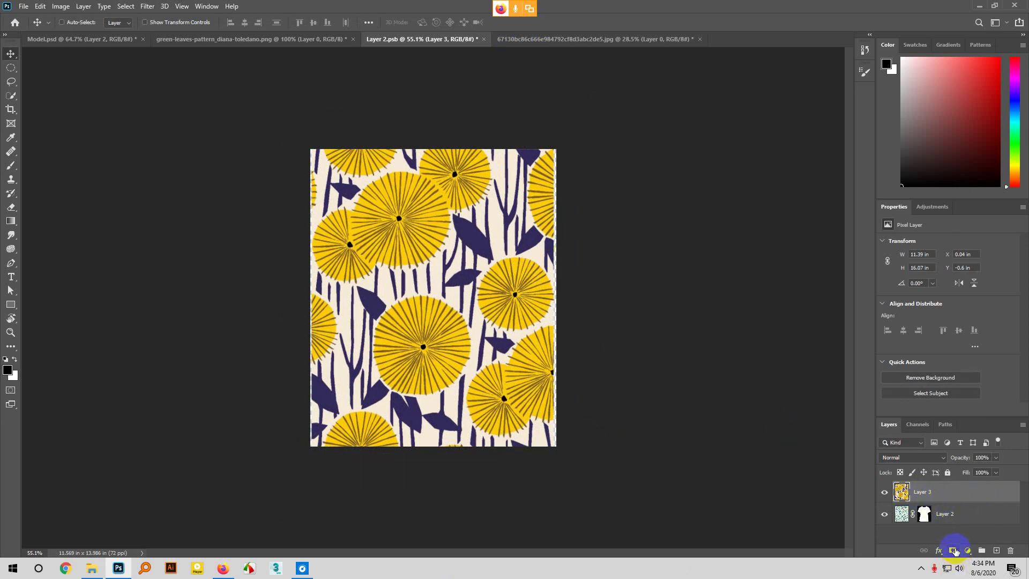
Move the shirt-shaped layer mask from the leaf pattern to the floral layer and hide the leaf pattern layer
{"action": "left_click", "coordinate": [946, 515]}
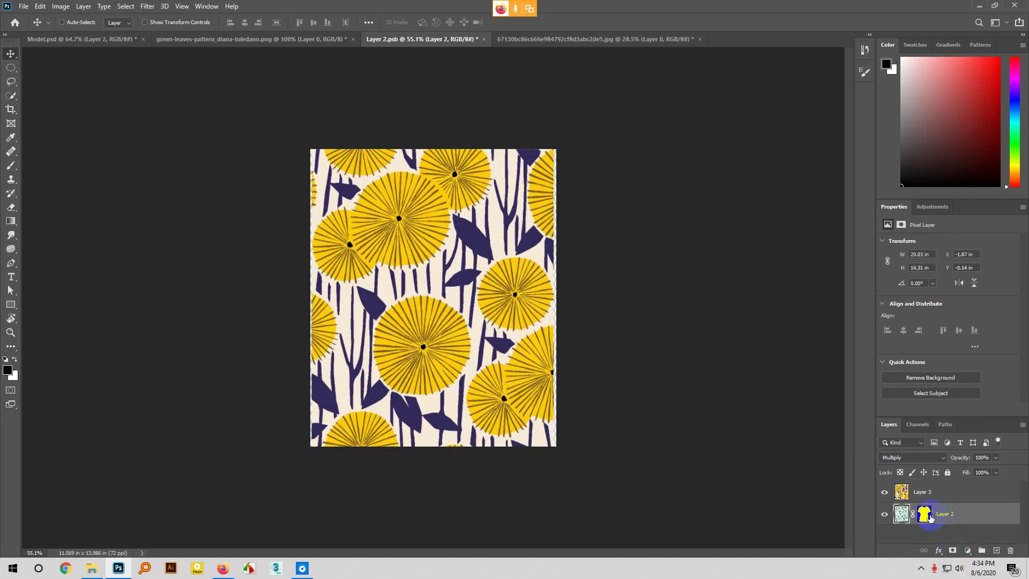
{"action": "left_click_drag", "start_coordinate": [930, 517], "coordinate": [925, 491]}
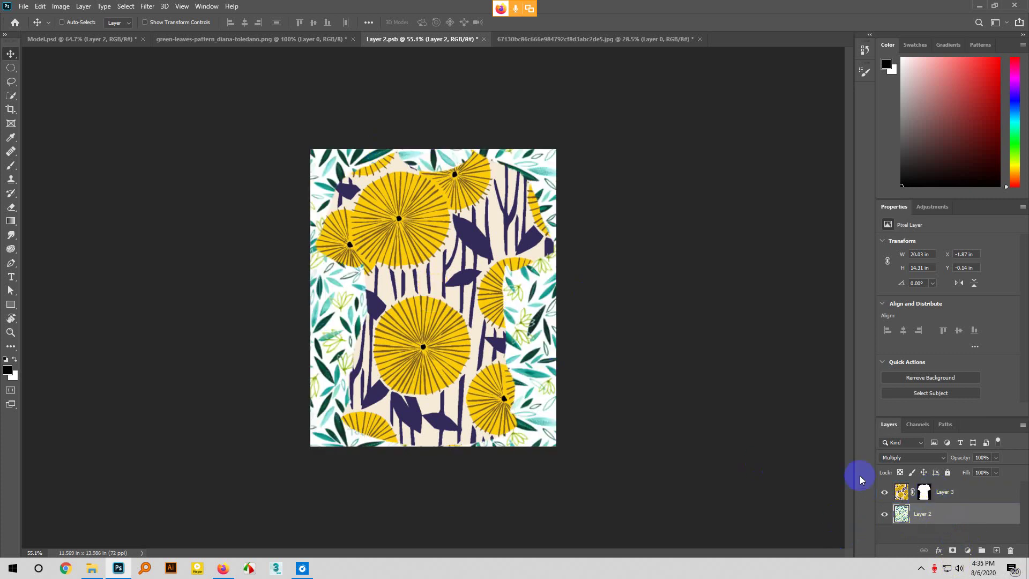
{"action": "left_click", "coordinate": [885, 517]}
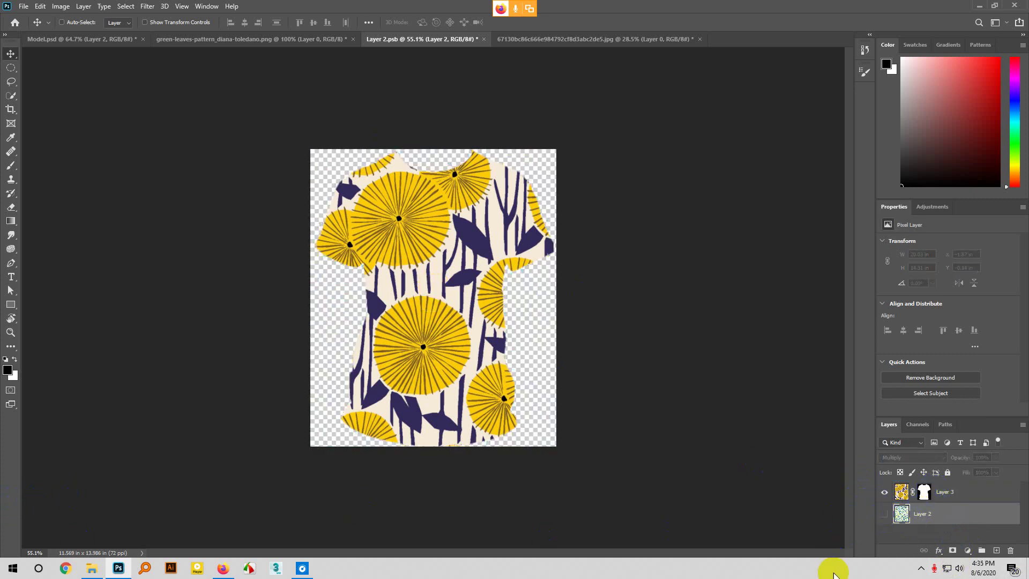
Save the edited smart object contents in Layer 2.psb and return to the Model.psd document
{"action": "key", "text": "ctrl+s"}
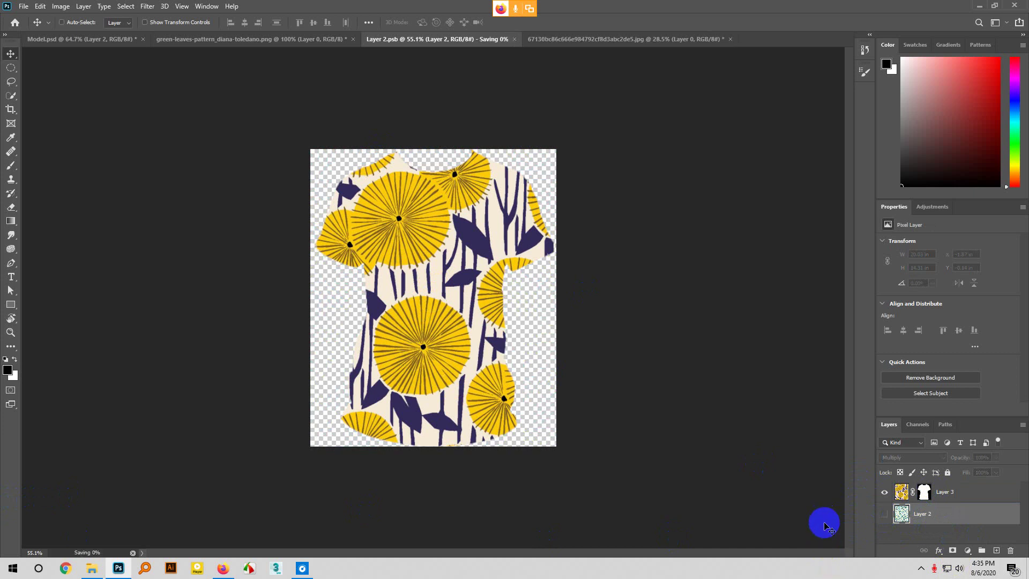
{"action": "left_click", "coordinate": [276, 40]}
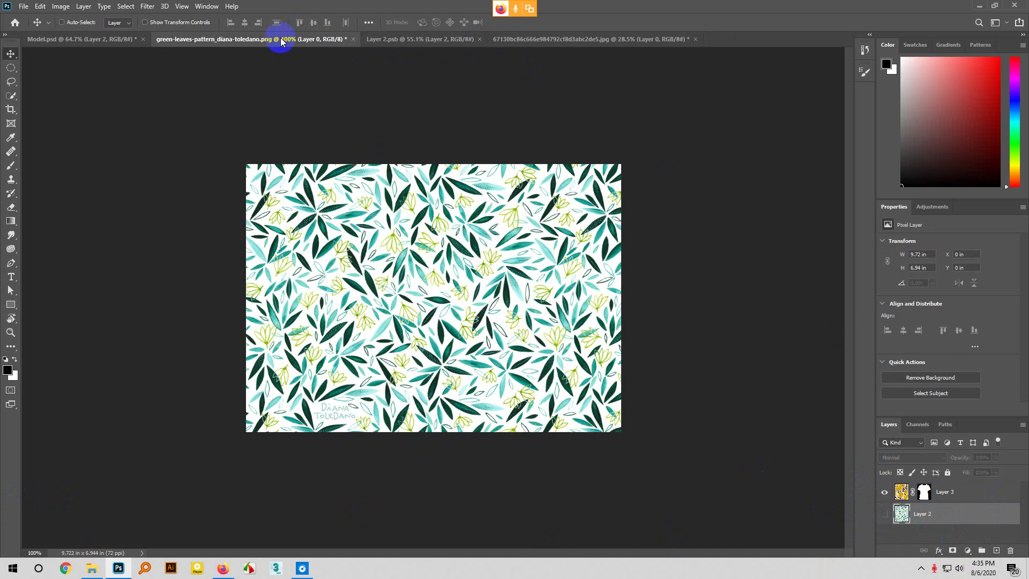
{"action": "left_click", "coordinate": [76, 39]}
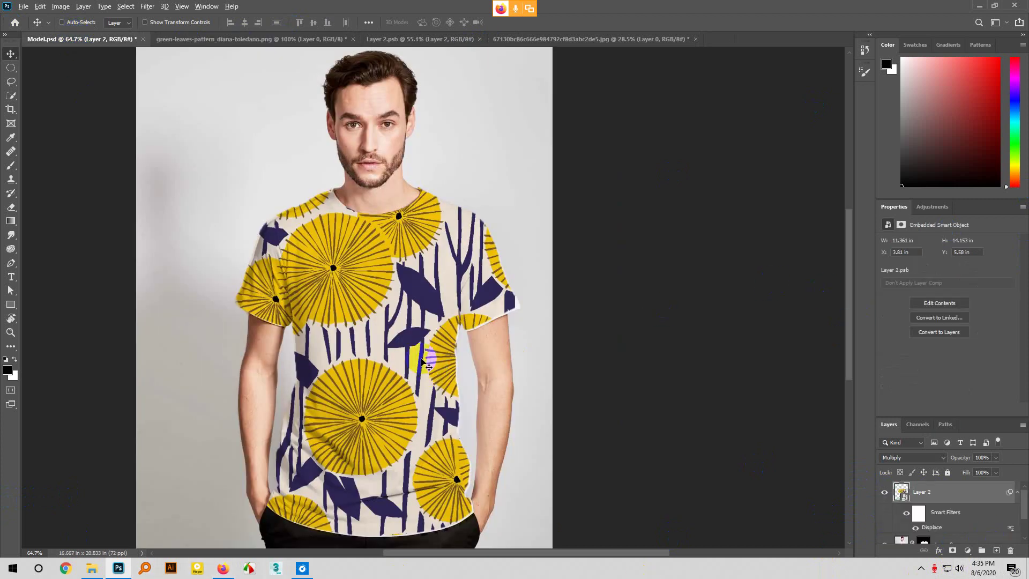
Save the Model.psd mockup with the yellow floral T-shirt pattern
{"action": "scroll", "coordinate": [424, 363], "scroll_direction": "down", "scroll_amount": 1}
{"action": "scroll", "coordinate": [422, 363], "scroll_direction": "down", "scroll_amount": 2}
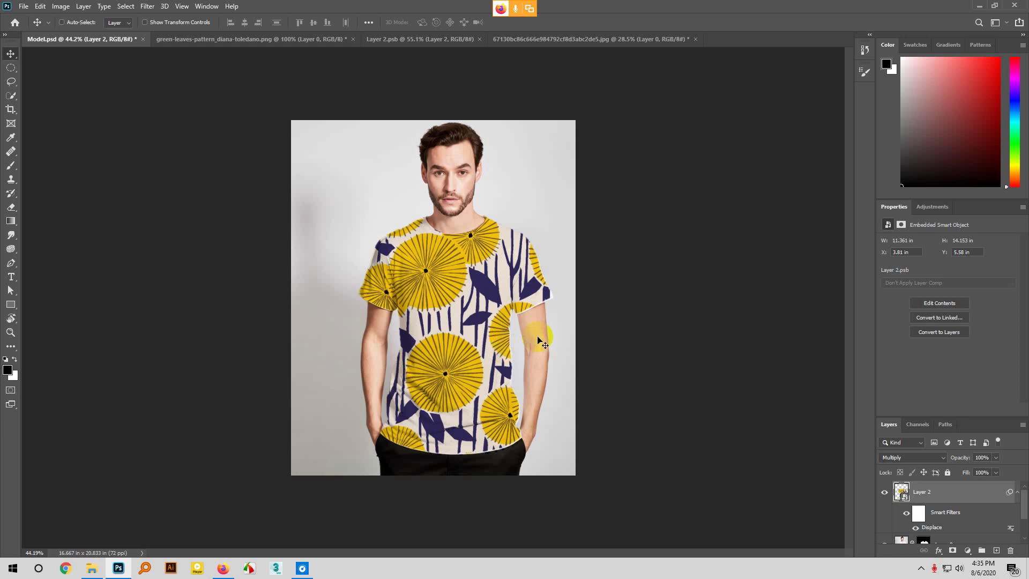
{"action": "scroll", "coordinate": [360, 305], "scroll_direction": "down", "scroll_amount": 1}
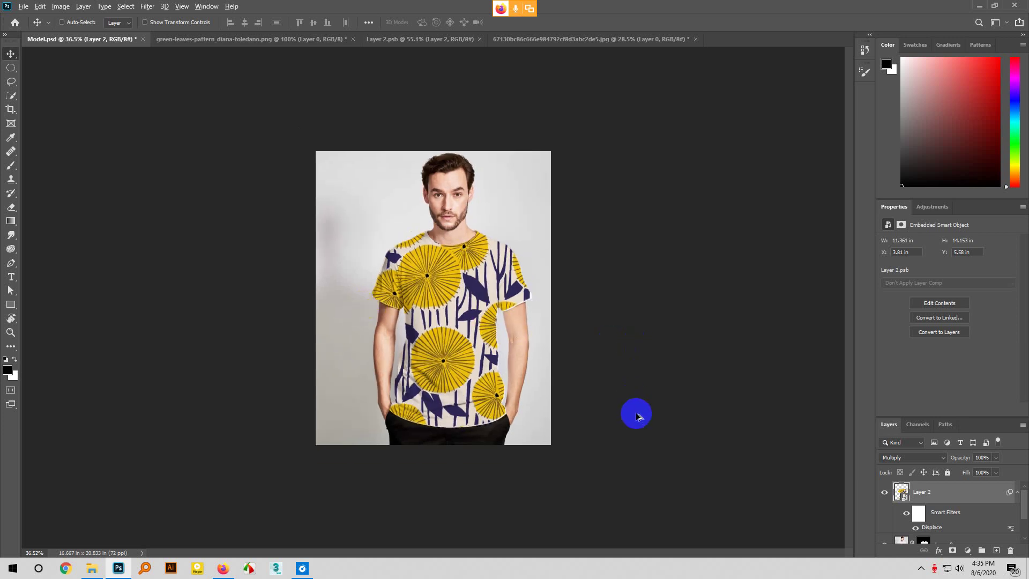
{"action": "scroll", "coordinate": [636, 414], "scroll_direction": "up", "scroll_amount": 2}
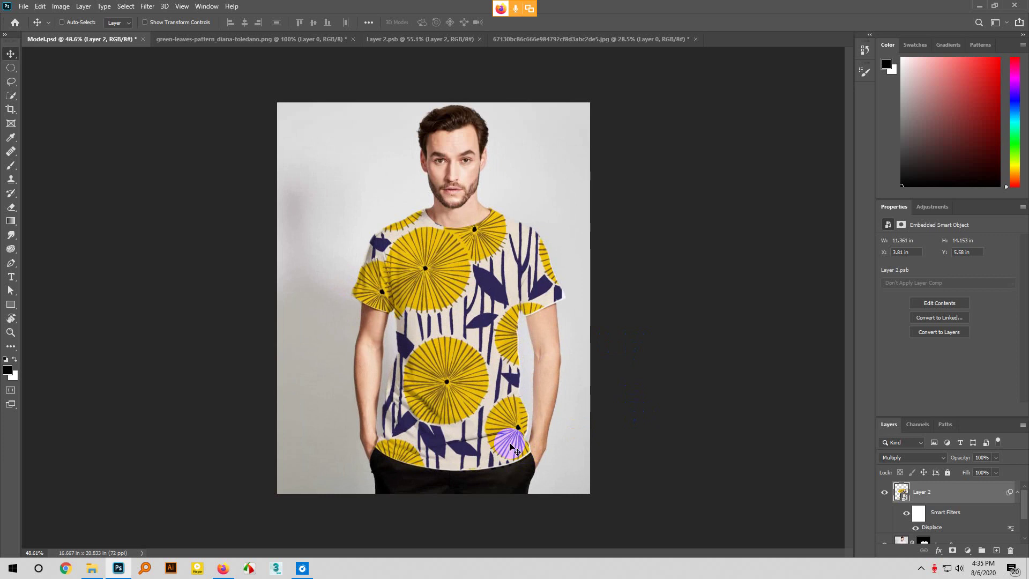
{"action": "left_click", "coordinate": [23, 6]}
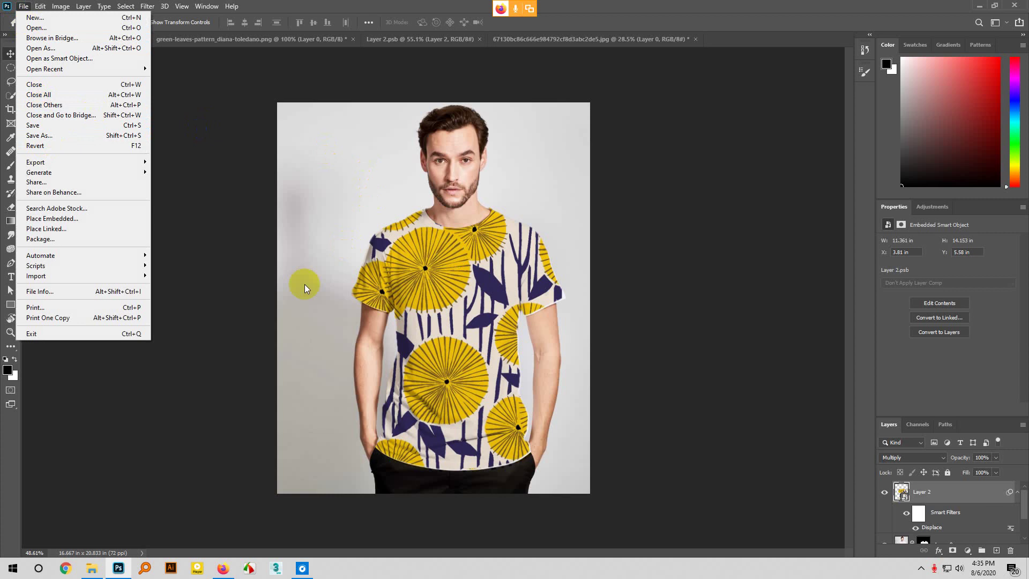
{"action": "left_click", "coordinate": [252, 304]}
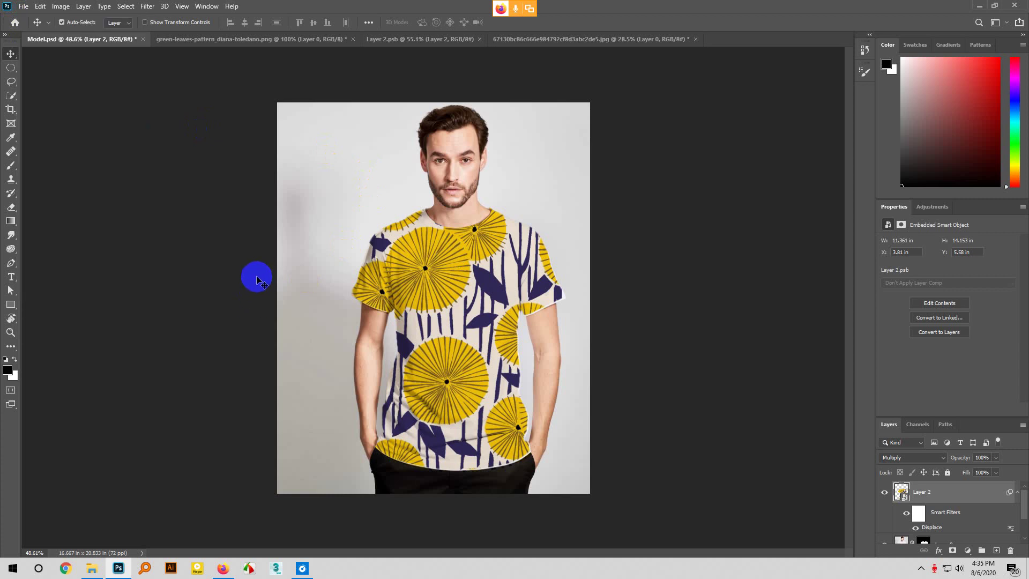
{"action": "key", "text": "ctrl+s"}
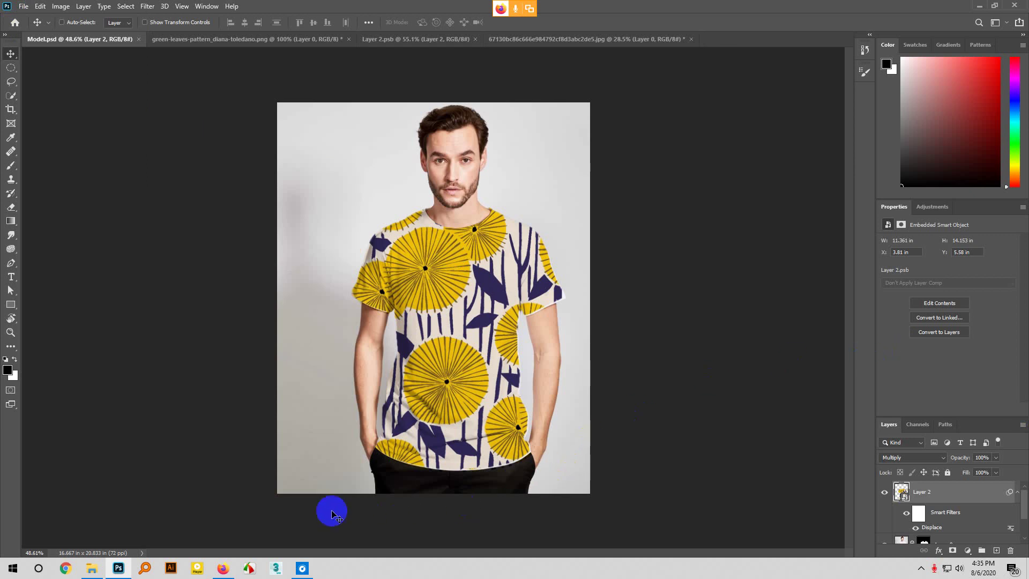
Switch to the Firefox window and open a new browser tab for a web search
{"action": "left_click", "coordinate": [229, 572]}
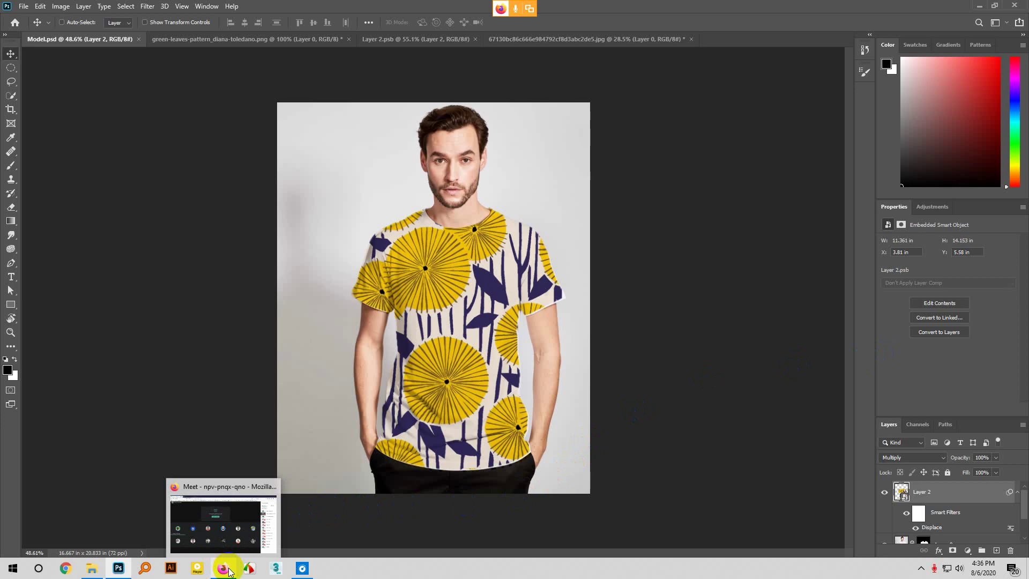
{"action": "left_click", "coordinate": [188, 542]}
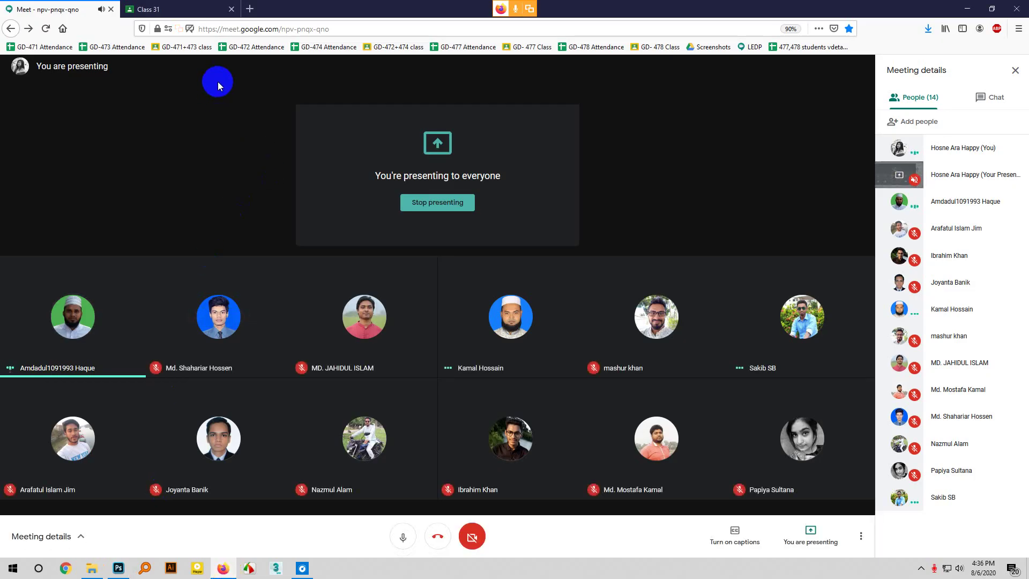
{"action": "left_click", "coordinate": [254, 8]}
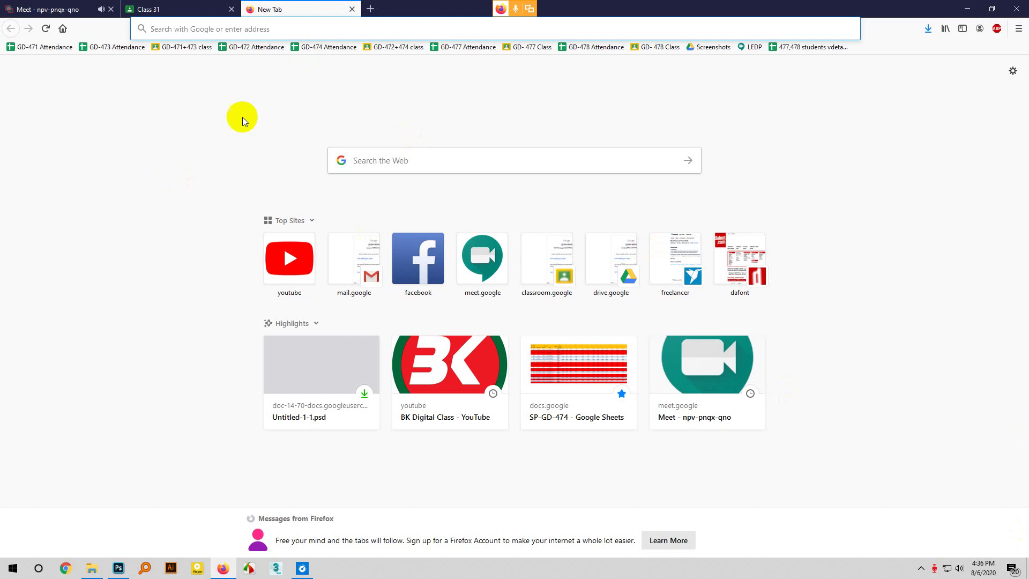
{"action": "left_click", "coordinate": [258, 31]}
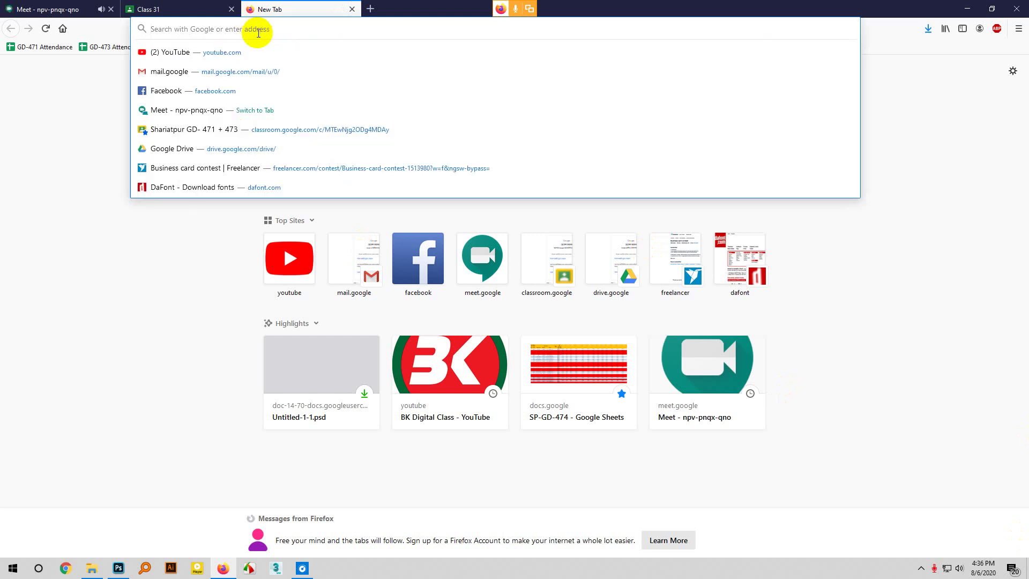
{"action": "type", "text": "Man f"}
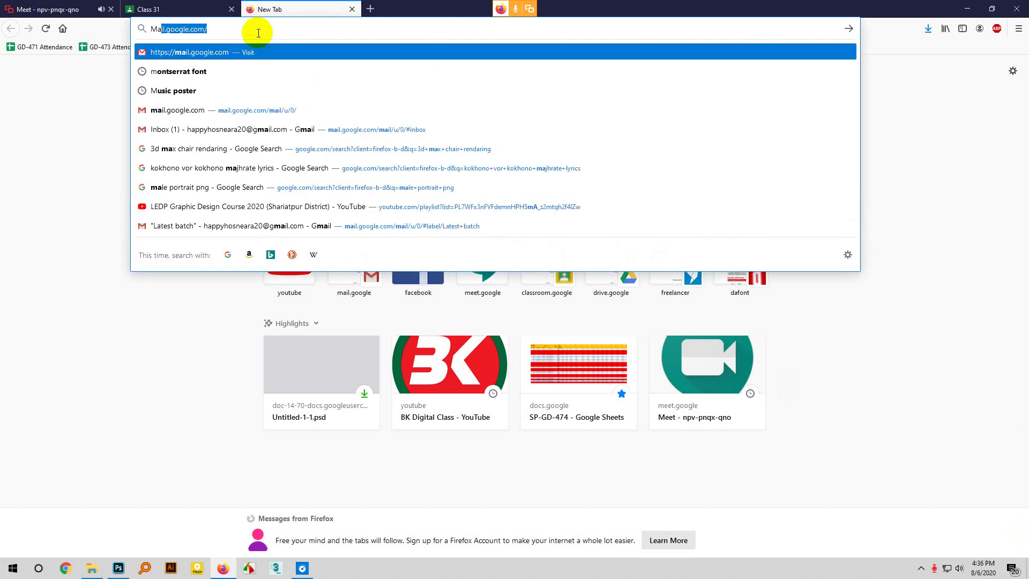
{"action": "type", "text": "ac"}
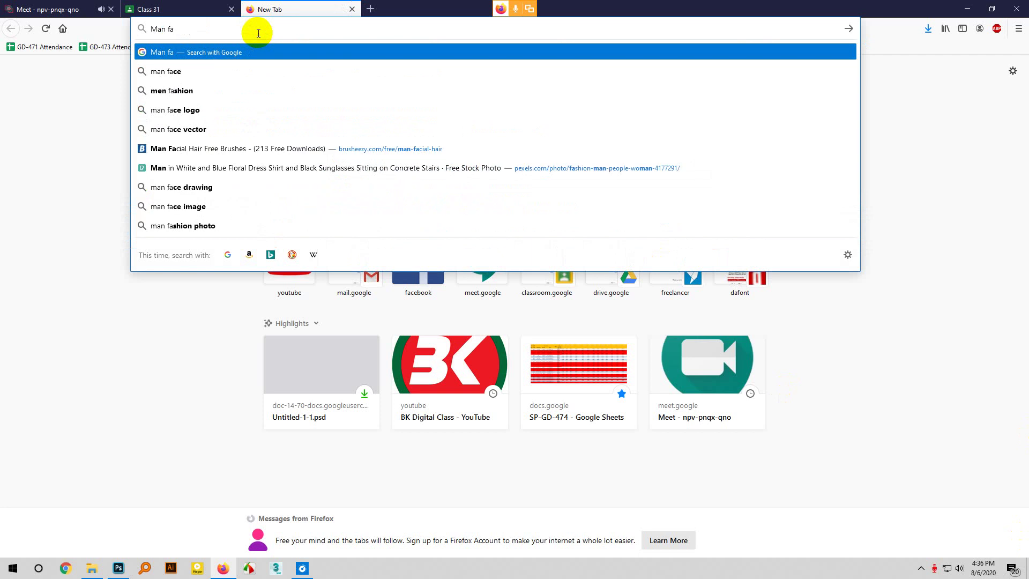
{"action": "type", "text": "e f"}
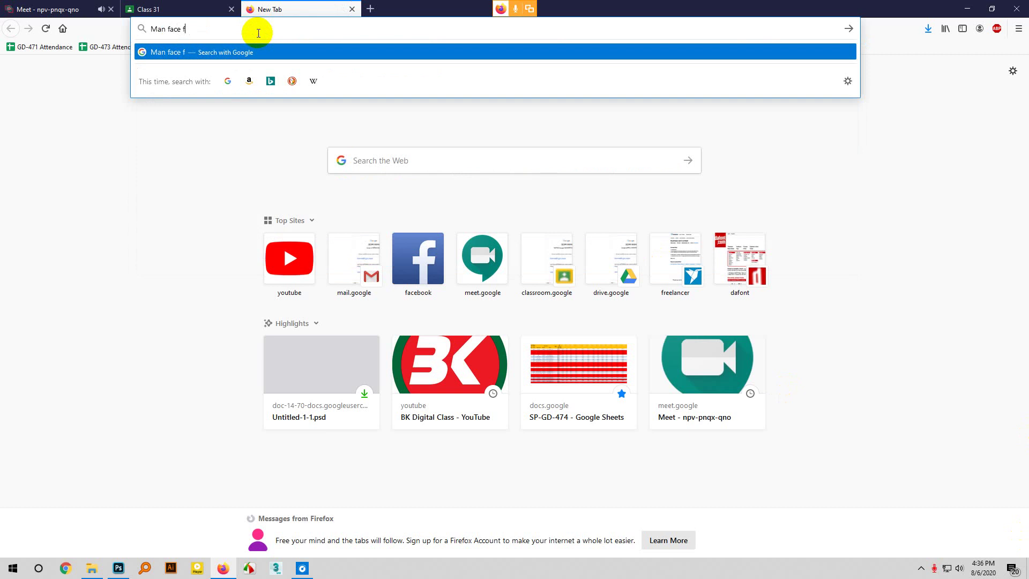
{"action": "key", "text": "BackSpace"}
{"action": "key", "text": "BackSpace"}
{"action": "key", "text": "BackSpace"}
{"action": "key", "text": "BackSpace"}
{"action": "key", "text": "BackSpace"}
{"action": "key", "text": "BackSpace"}
{"action": "key", "text": "BackSpace"}
{"action": "key", "text": "BackSpace"}
{"action": "key", "text": "BackSpace"}
{"action": "key", "text": "BackSpace"}
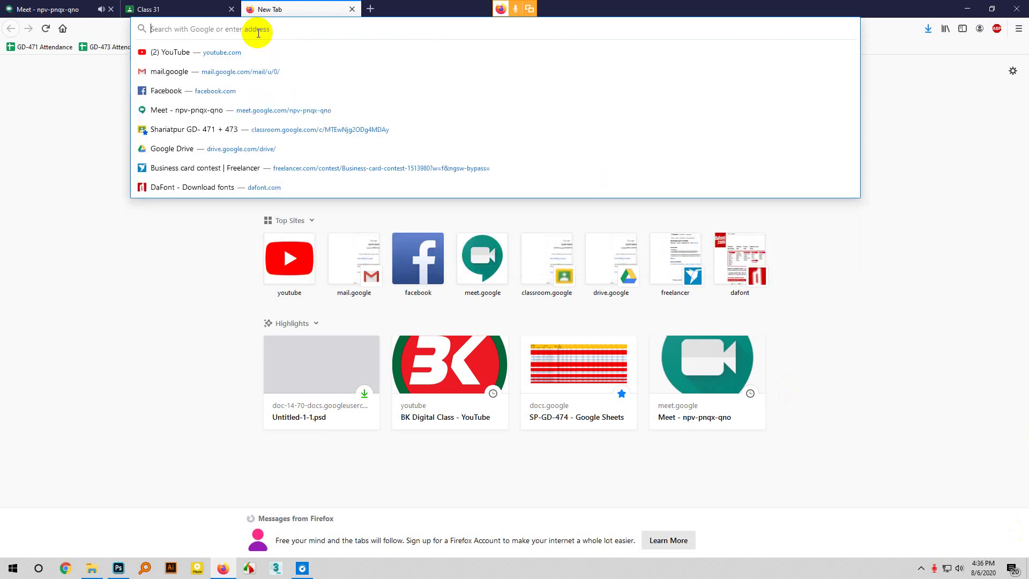
Search Google for "Flag on face" and show the image results
{"action": "type", "text": "Flag"}
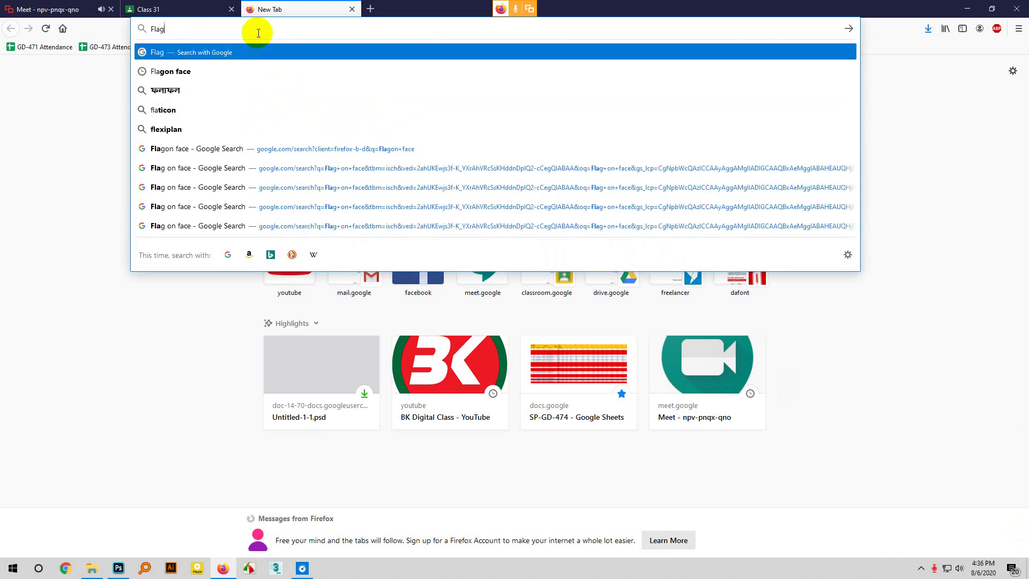
{"action": "type", "text": " on"}
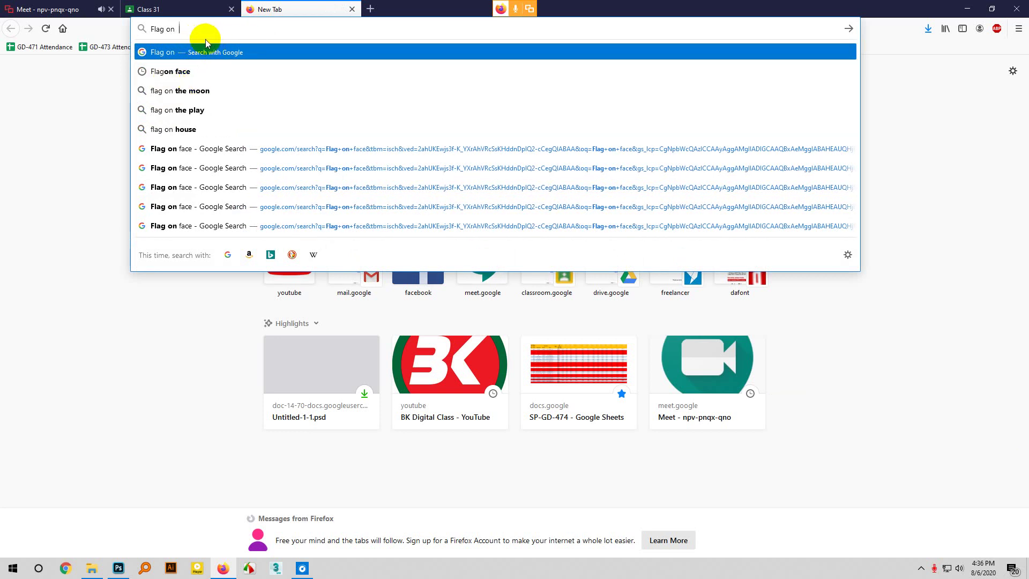
{"action": "type", "text": "face"}
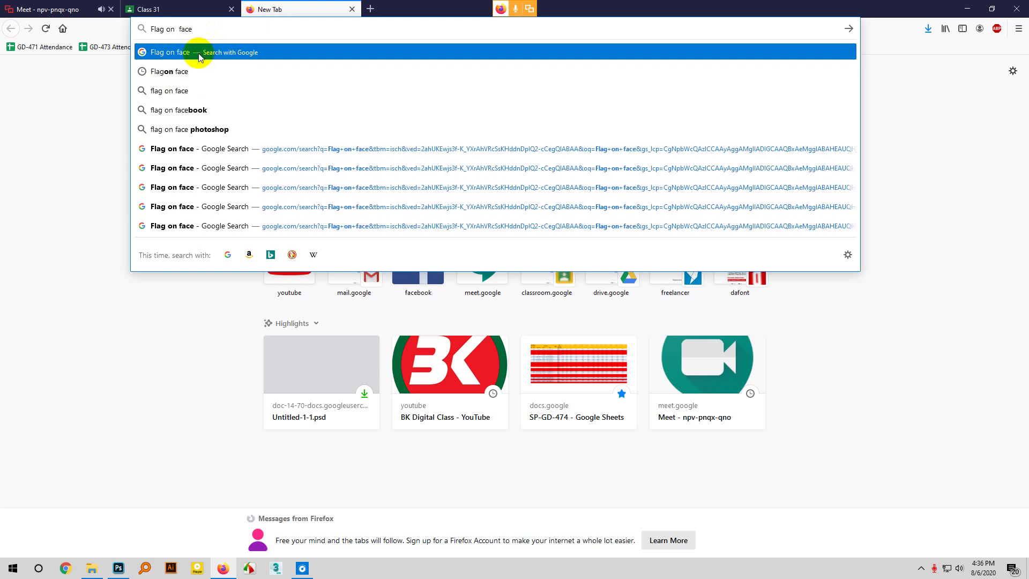
{"action": "left_click", "coordinate": [198, 53]}
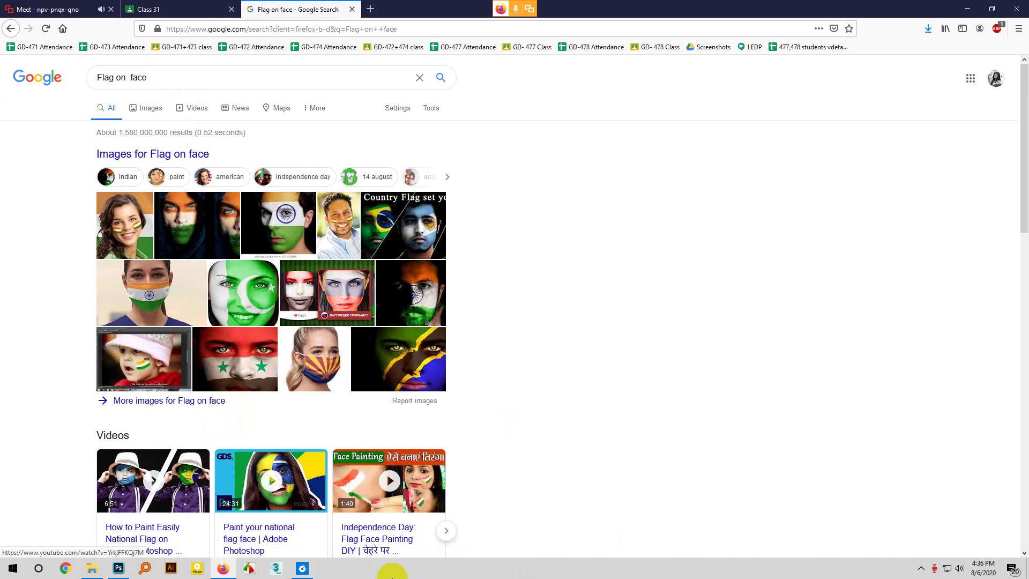
{"action": "left_click", "coordinate": [141, 105]}
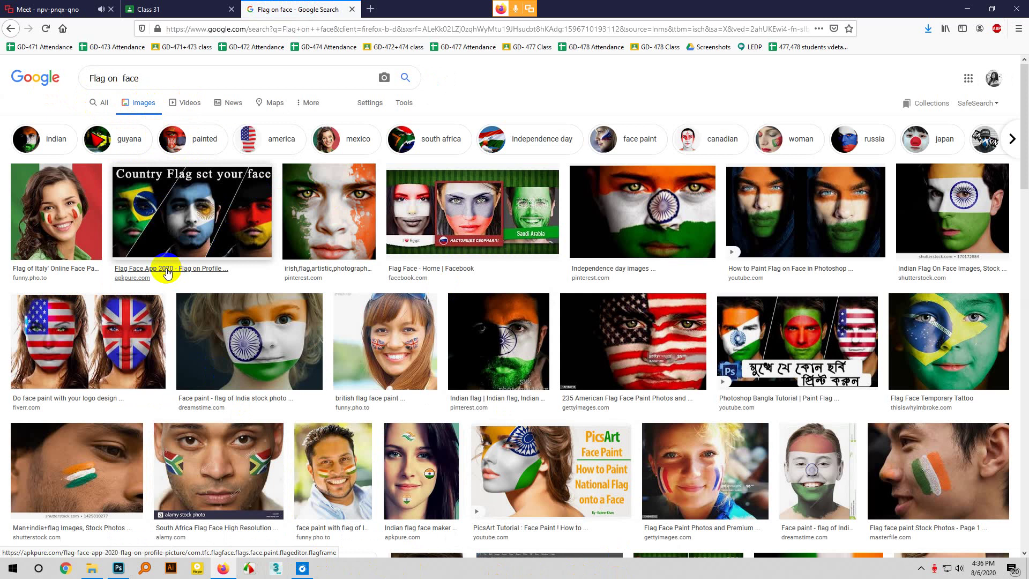
Examine flag face-paint examples, previewing the Fiverr image of USA and UK flag faces and the Dissolve USA flag face with related images
{"action": "left_click", "coordinate": [107, 324]}
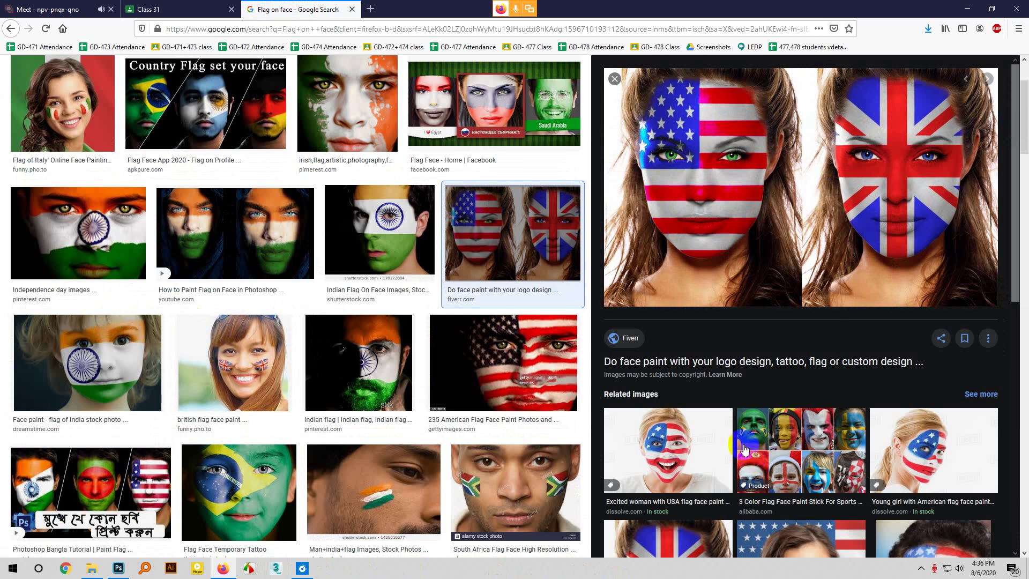
{"action": "scroll", "coordinate": [745, 449], "scroll_direction": "down", "scroll_amount": 3}
{"action": "left_click", "coordinate": [681, 322]}
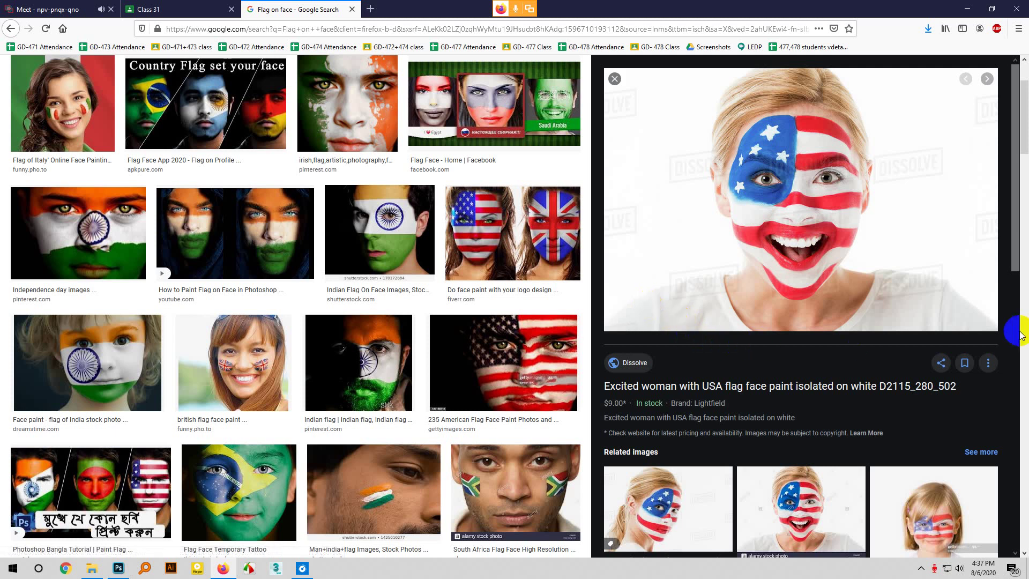
{"action": "scroll", "coordinate": [1012, 321], "scroll_direction": "down", "scroll_amount": 1}
{"action": "scroll", "coordinate": [844, 379], "scroll_direction": "down", "scroll_amount": 4}
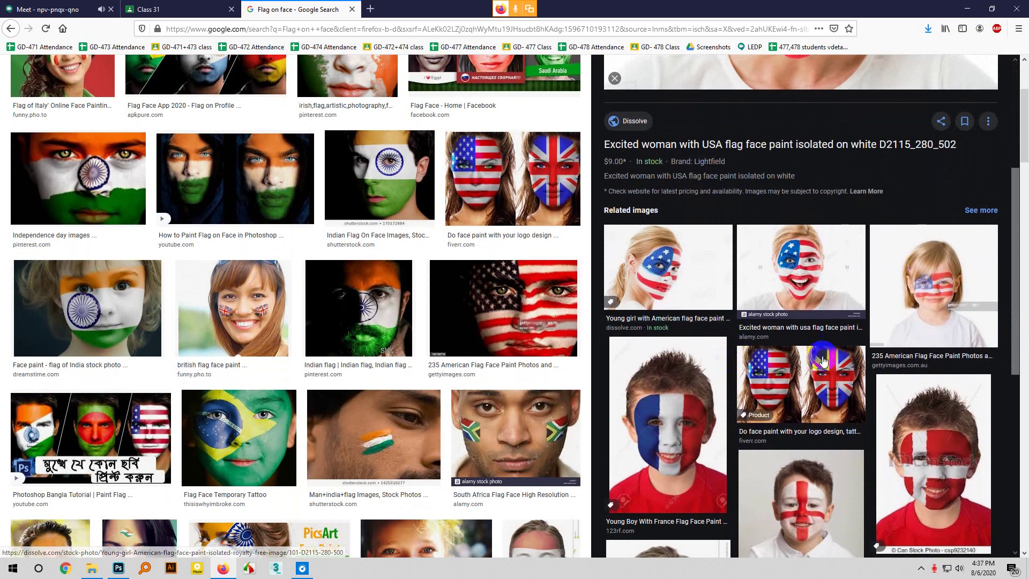
{"action": "scroll", "coordinate": [778, 370], "scroll_direction": "down", "scroll_amount": 5}
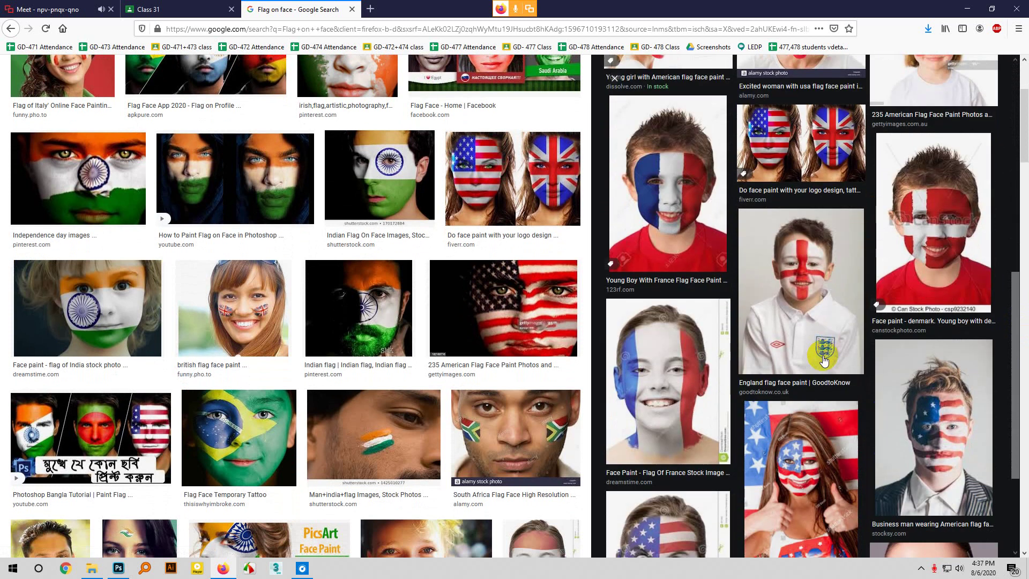
{"action": "left_click", "coordinate": [807, 324]}
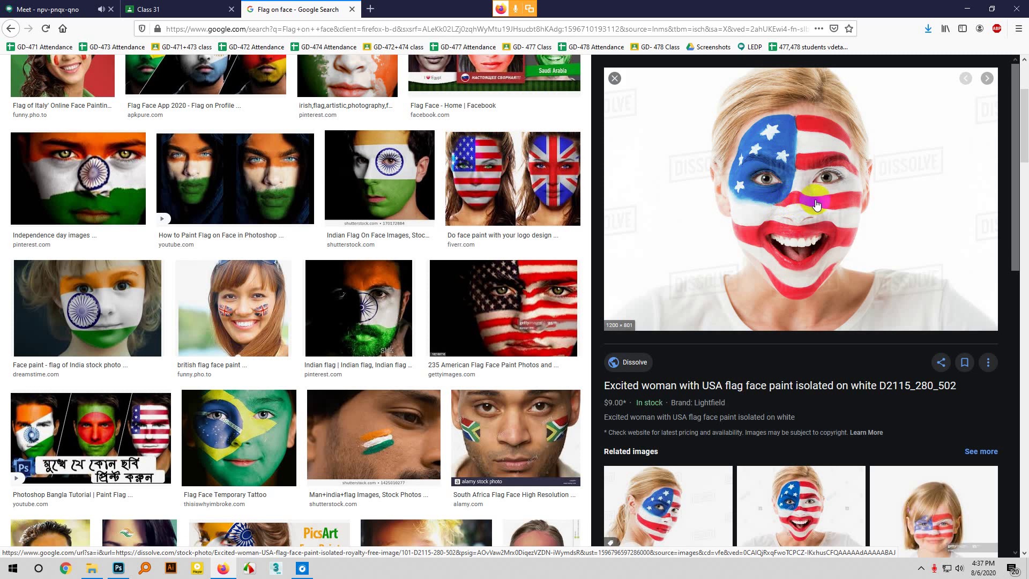
{"action": "scroll", "coordinate": [839, 287], "scroll_direction": "down", "scroll_amount": 4}
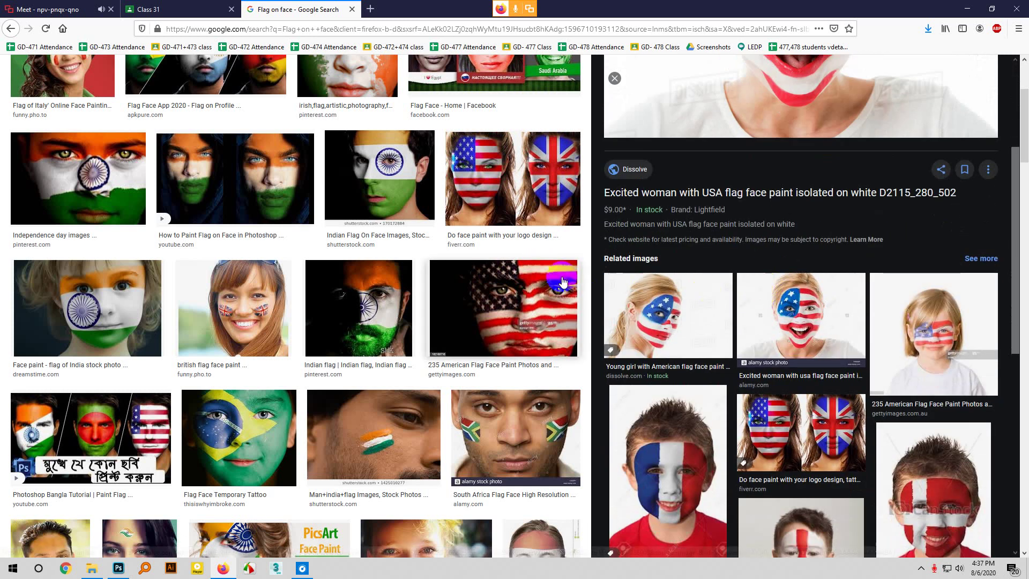
{"action": "left_click", "coordinate": [496, 181]}
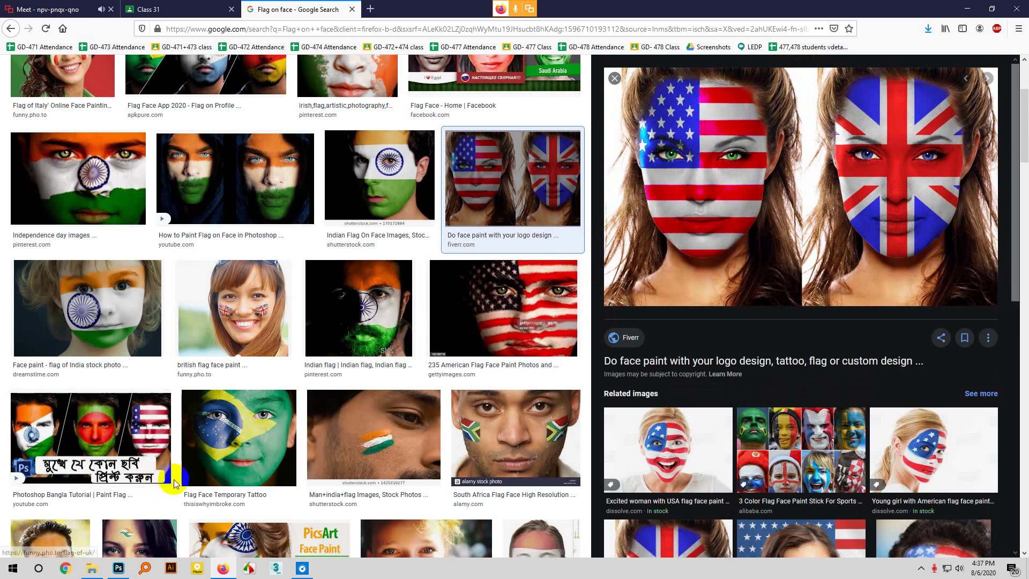
Switch to Photoshop and view the available Distort filters, including Displace
{"action": "left_click", "coordinate": [118, 568]}
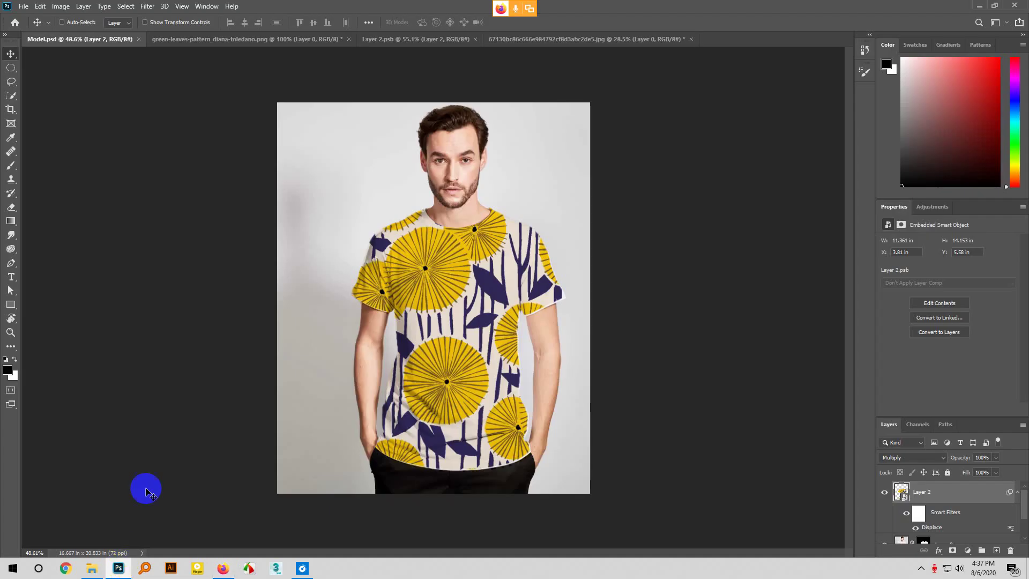
{"action": "left_click", "coordinate": [147, 6]}
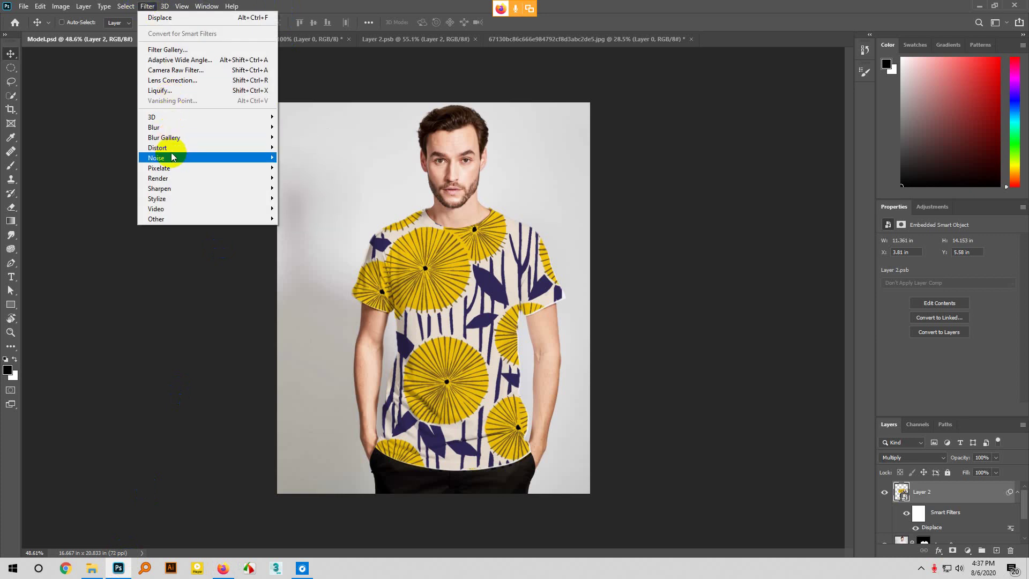
{"action": "mouse_move", "coordinate": [170, 148]}
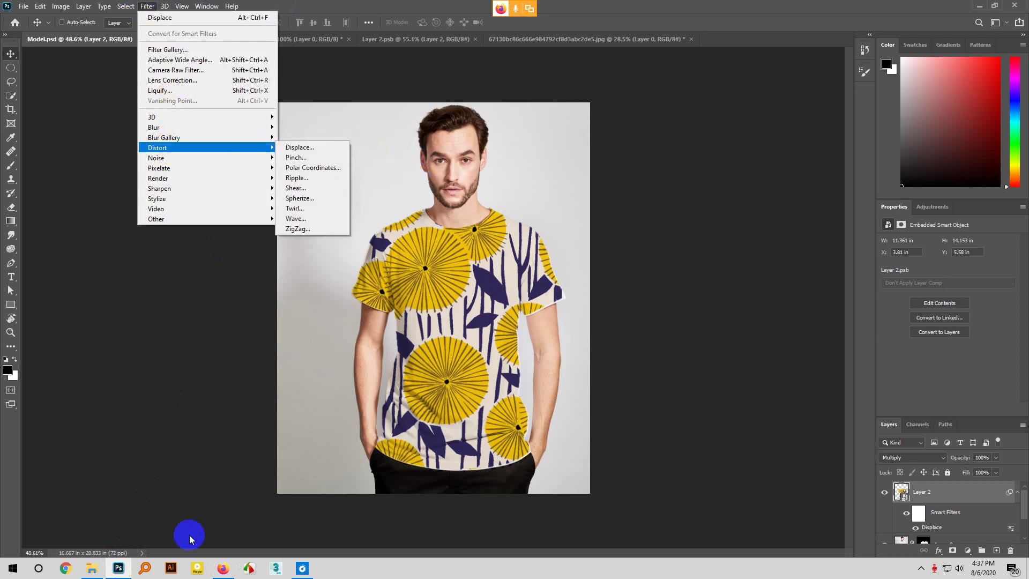
Return to Firefox and examine the Dissolve USA flag face-paint photo and its related images in the search results
{"action": "left_click", "coordinate": [222, 568]}
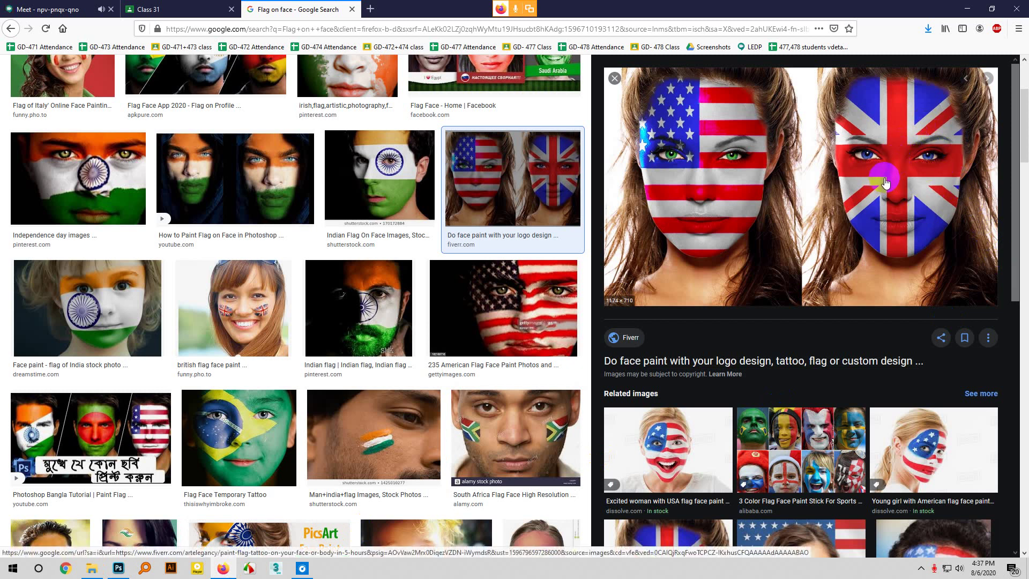
{"action": "scroll", "coordinate": [777, 295], "scroll_direction": "down", "scroll_amount": 2}
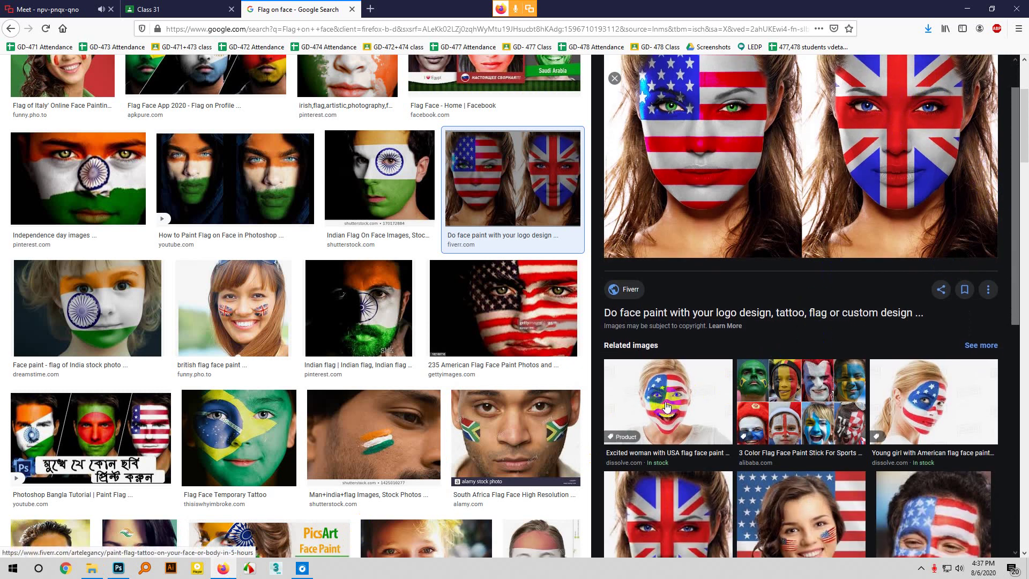
{"action": "left_click", "coordinate": [665, 413]}
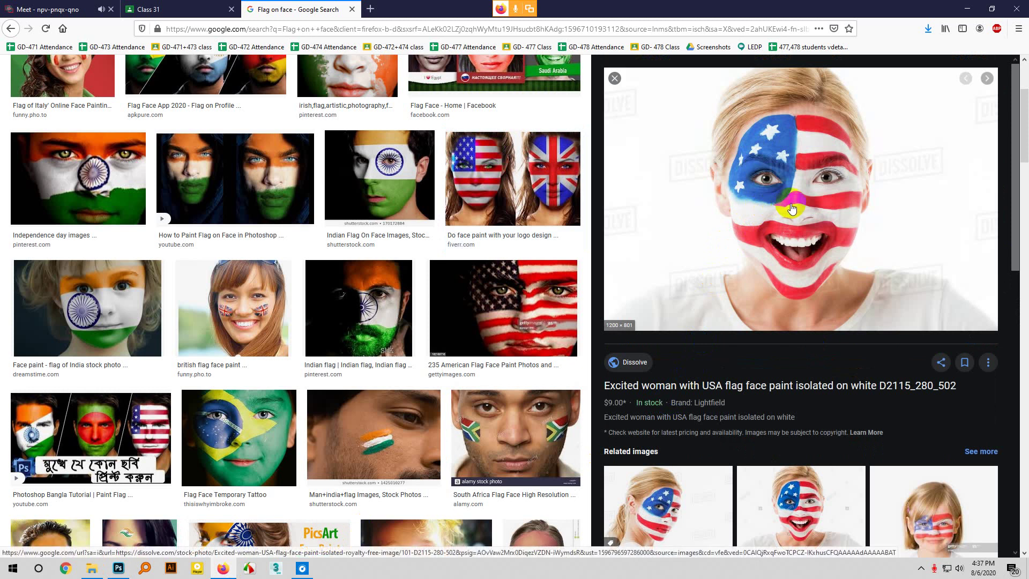
{"action": "left_click", "coordinate": [837, 200]}
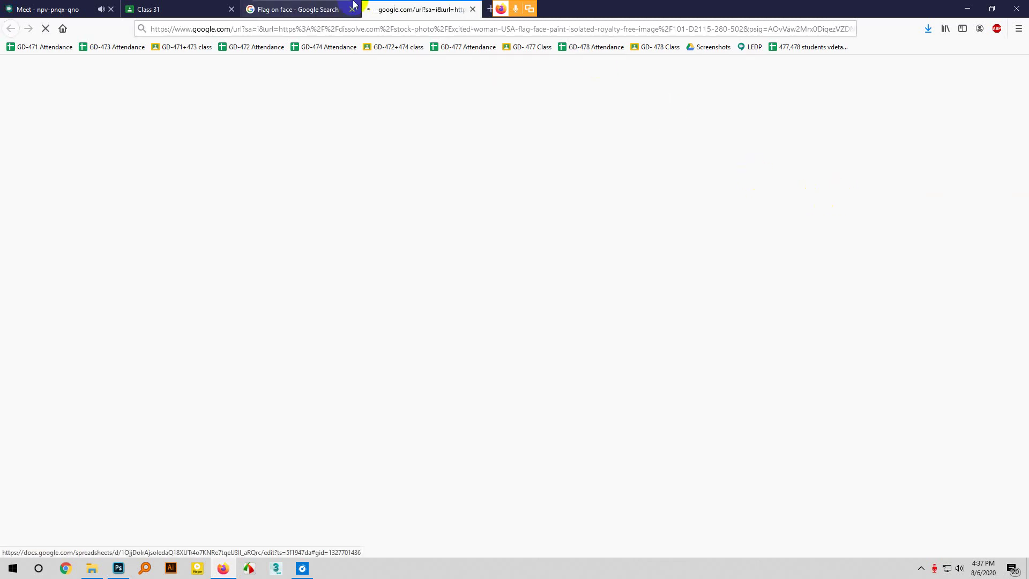
{"action": "left_click", "coordinate": [472, 10]}
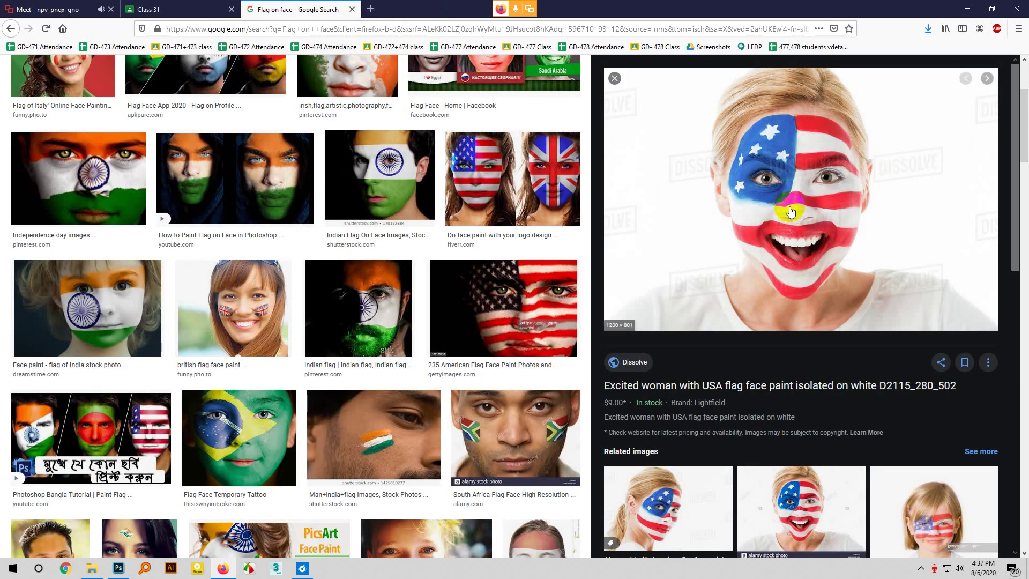
{"action": "scroll", "coordinate": [820, 263], "scroll_direction": "down", "scroll_amount": 5}
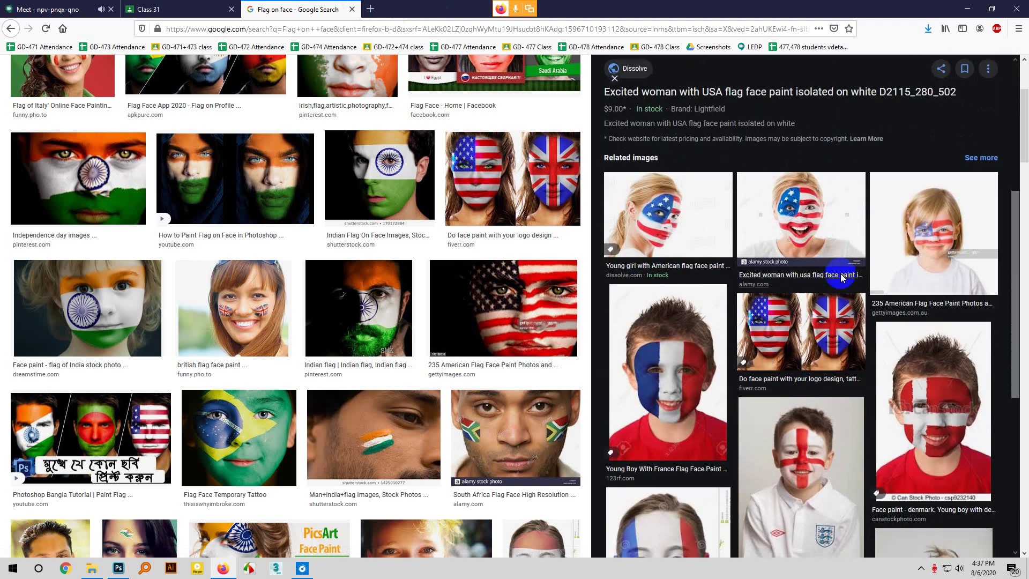
Check the Google Meet call, switch to Photoshop and examine the floral T-shirt pattern on the model up close
{"action": "left_click", "coordinate": [48, 9]}
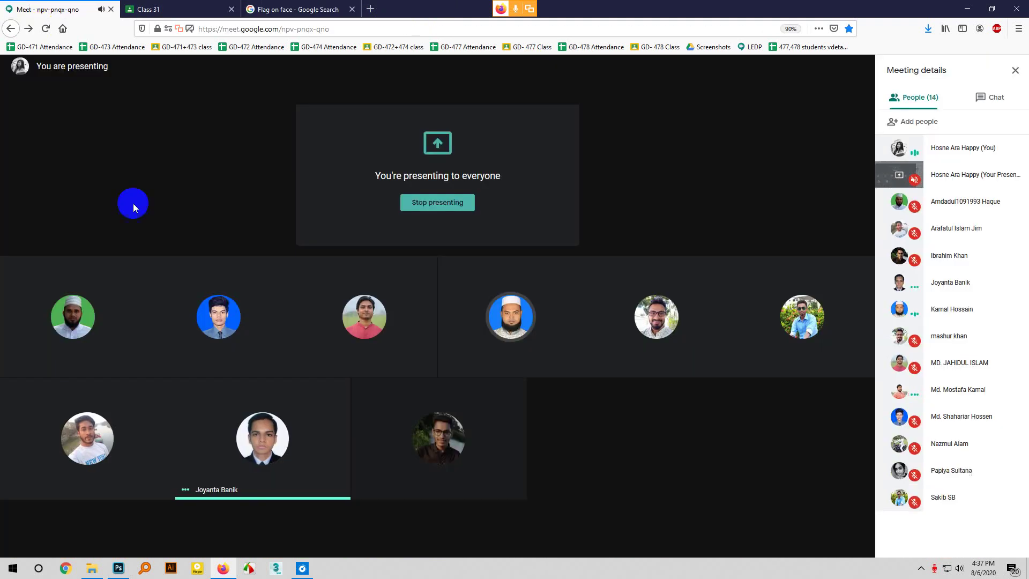
{"action": "left_click", "coordinate": [117, 569]}
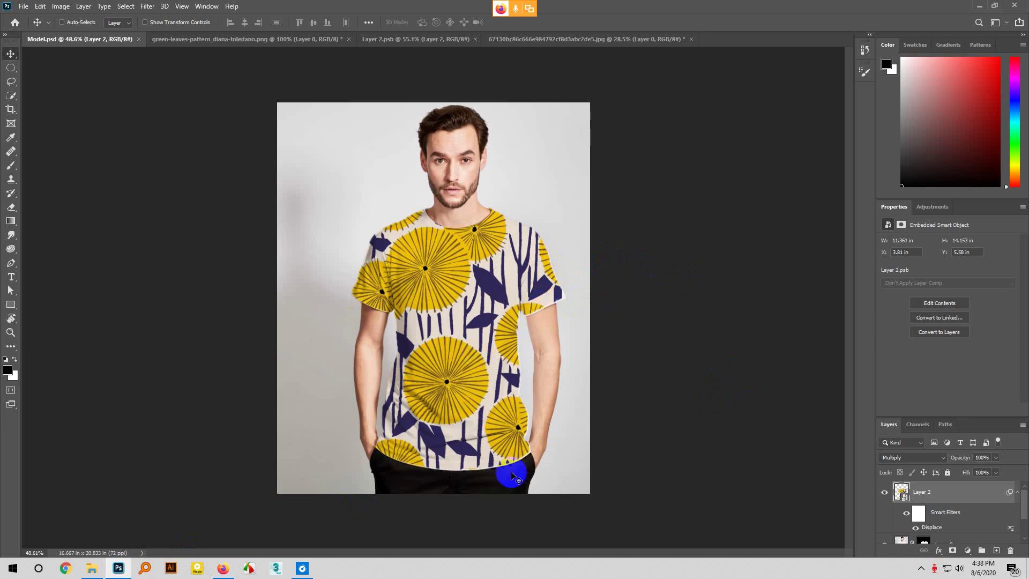
{"action": "left_click", "coordinate": [229, 570]}
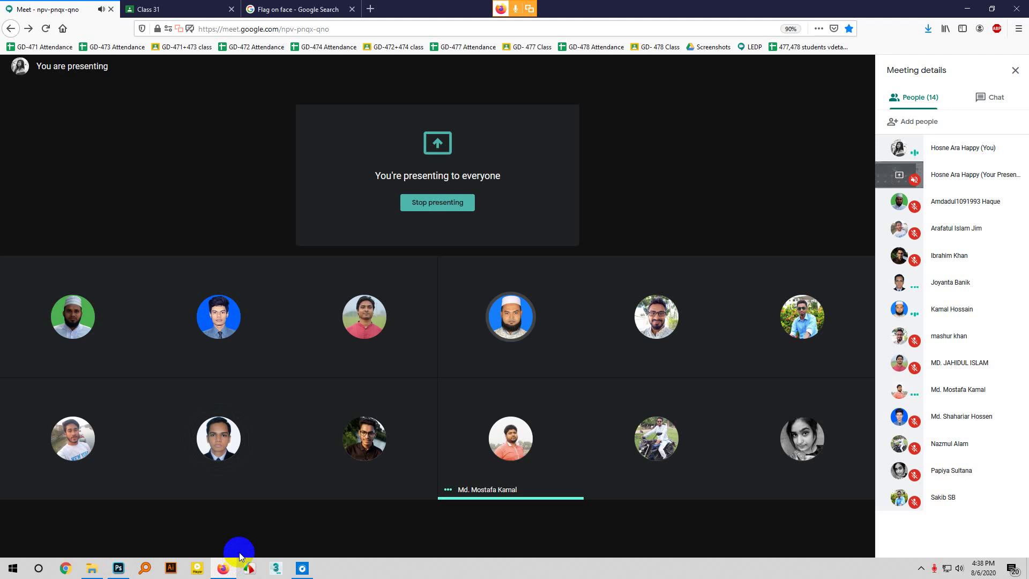
{"action": "mouse_move", "coordinate": [549, 480]}
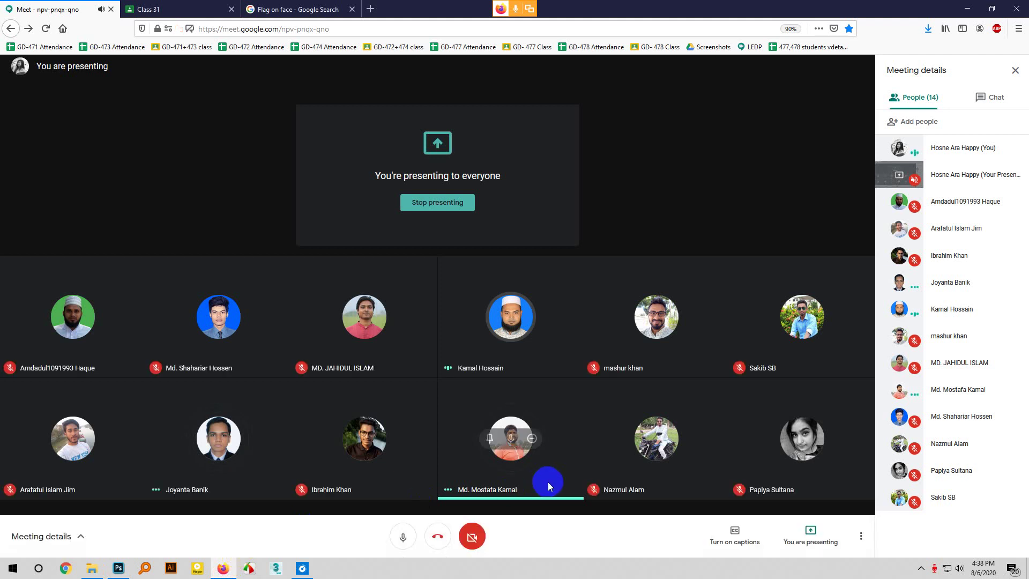
{"action": "left_click", "coordinate": [119, 567]}
{"action": "left_click", "coordinate": [390, 291]}
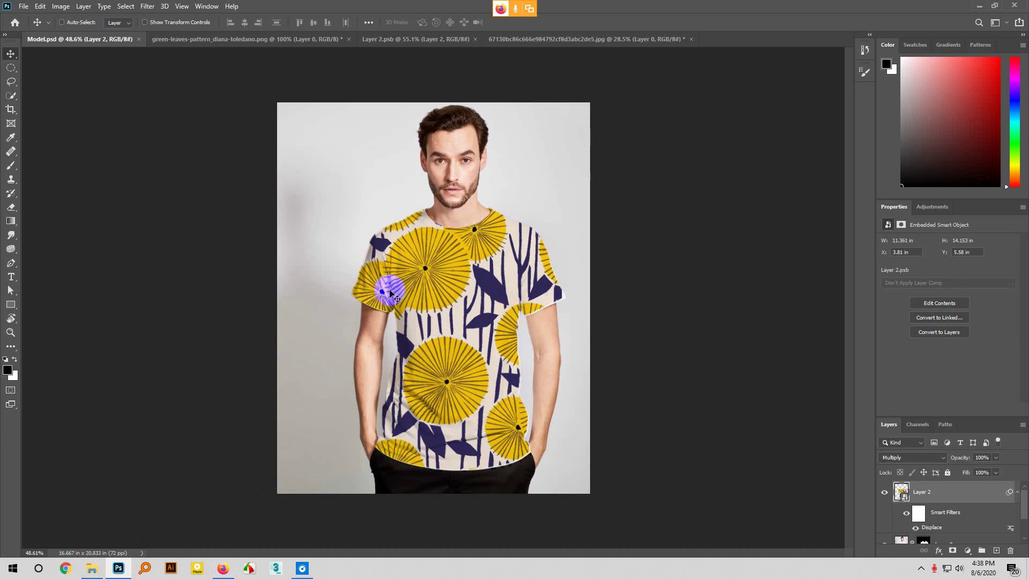
{"action": "scroll", "coordinate": [386, 296], "scroll_direction": "up", "scroll_amount": 3}
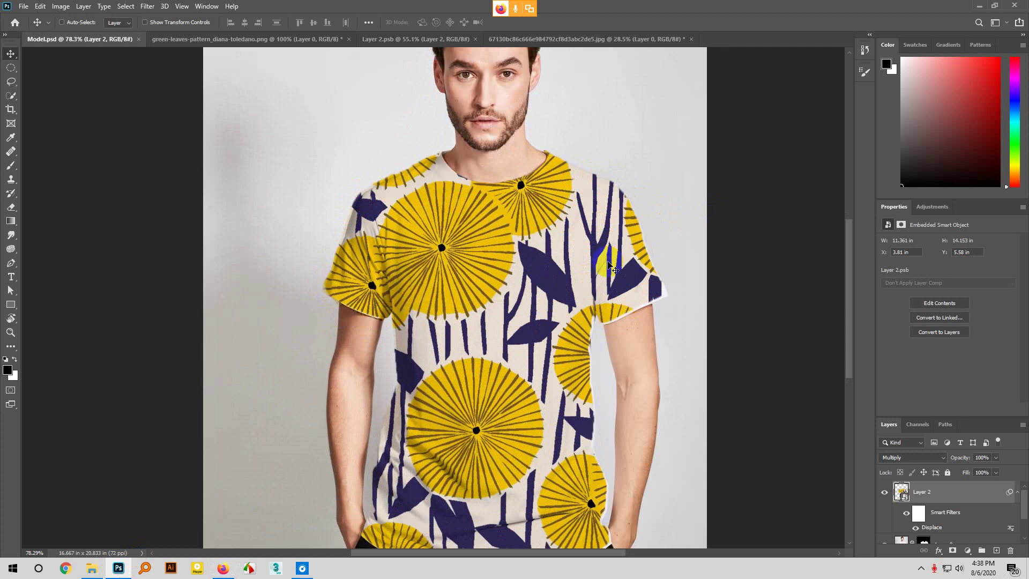
Switch to Firefox, open a new browser tab and mute an unmuted participant in the Google Meet call
{"action": "left_click", "coordinate": [224, 571]}
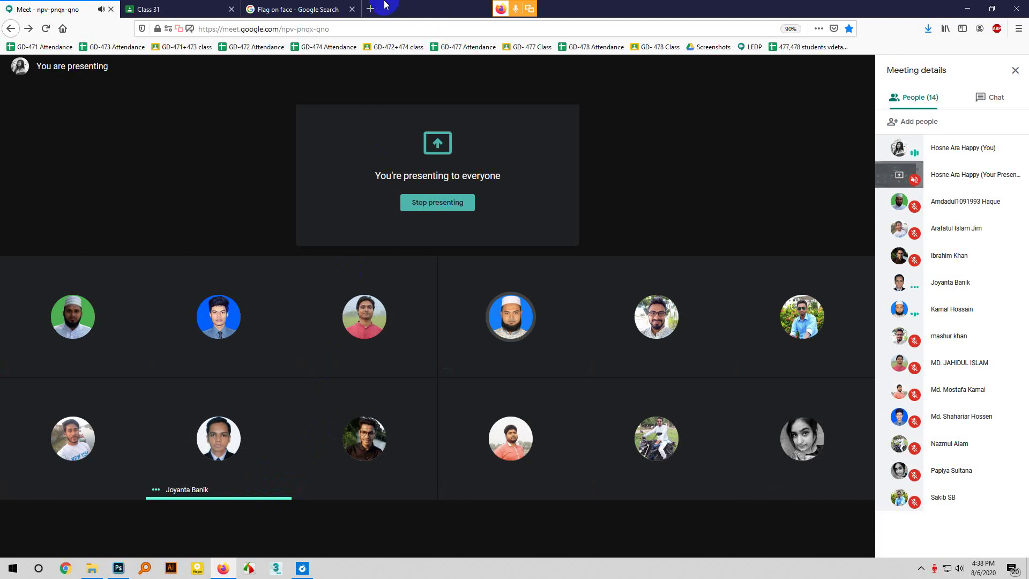
{"action": "left_click", "coordinate": [369, 9]}
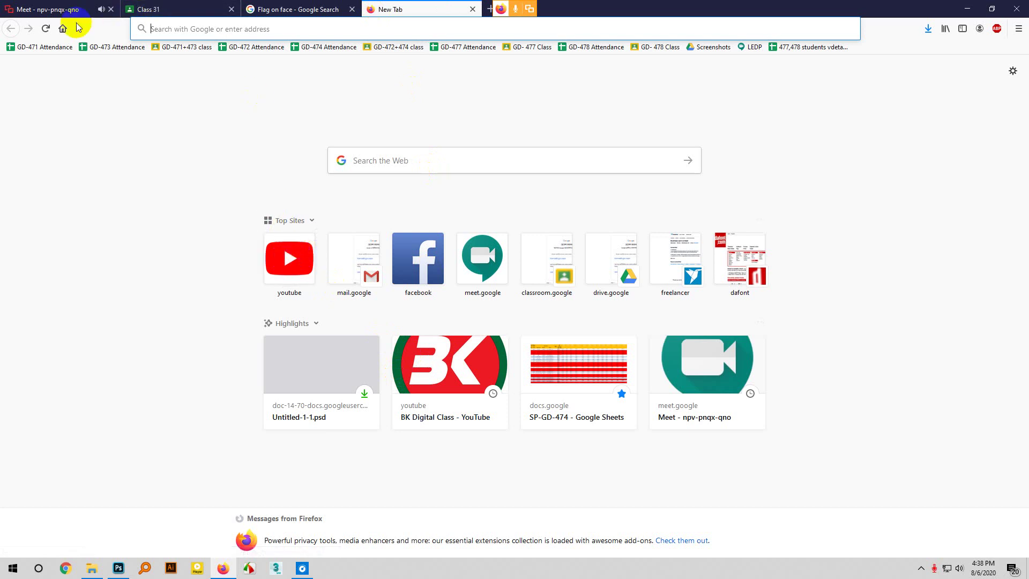
{"action": "left_click", "coordinate": [43, 10]}
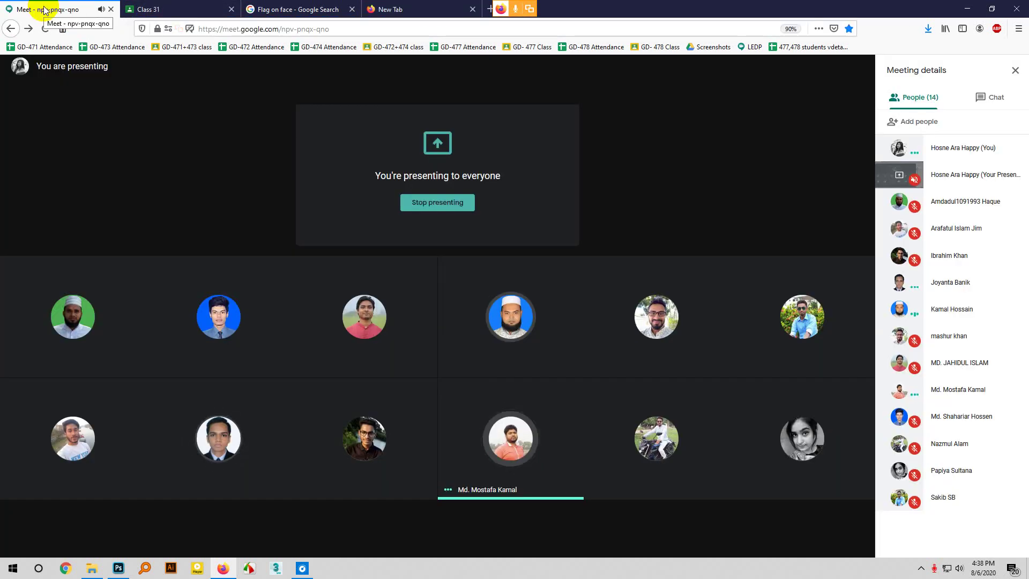
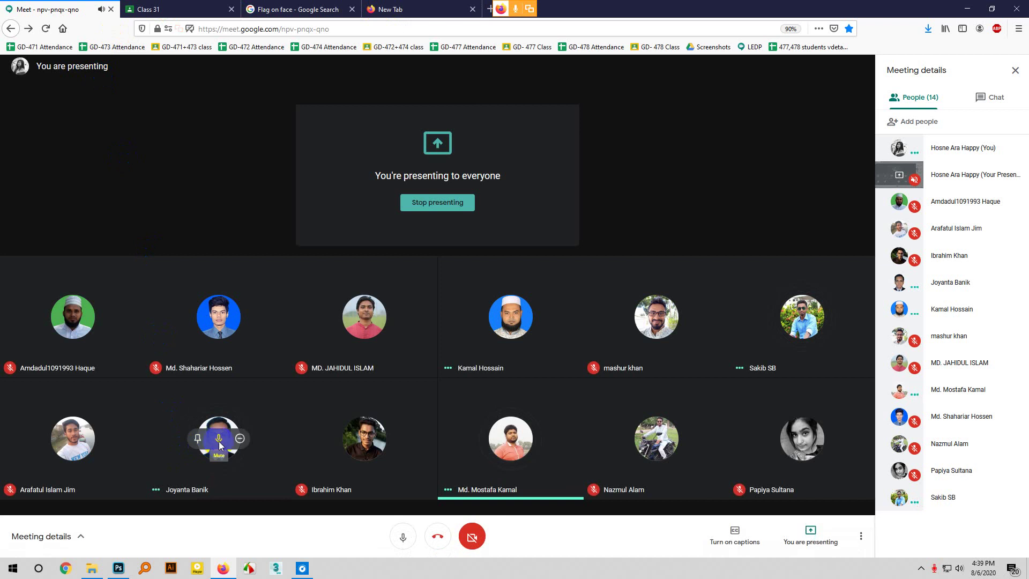
{"action": "left_click", "coordinate": [219, 438]}
{"action": "left_click", "coordinate": [565, 322]}
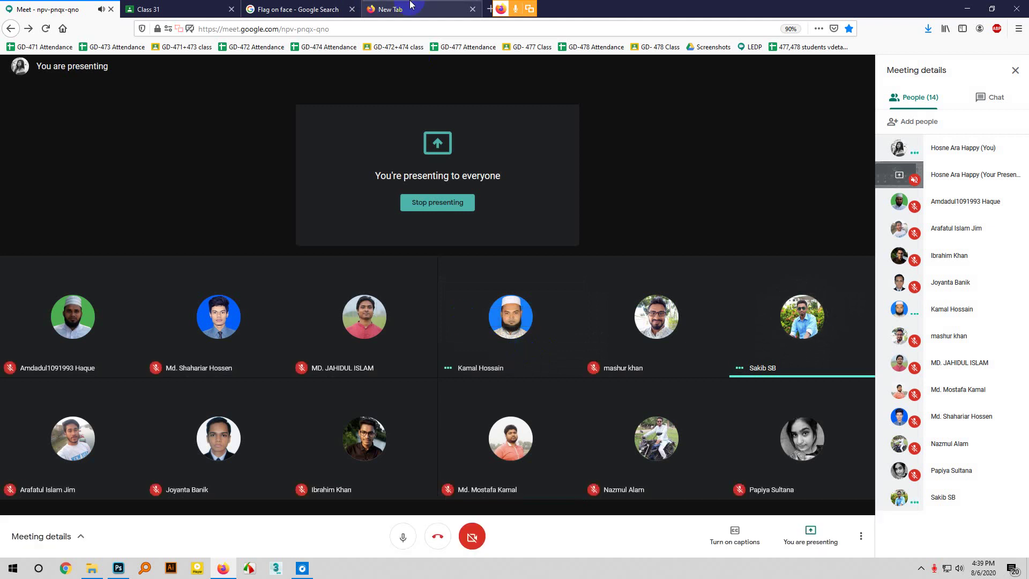
Search YouTube for "change cloth pattern photoshop" and open "How to Add Patterns and Textures to Clothing in Photoshop [Fully Editable Technique]"
{"action": "left_click", "coordinate": [387, 9]}
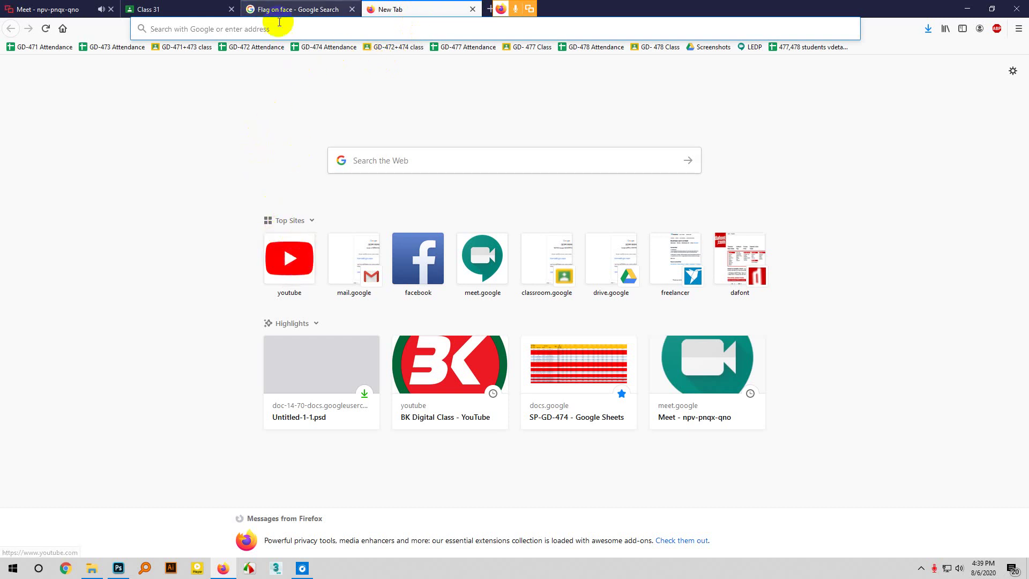
{"action": "type", "text": "youtube.com/"}
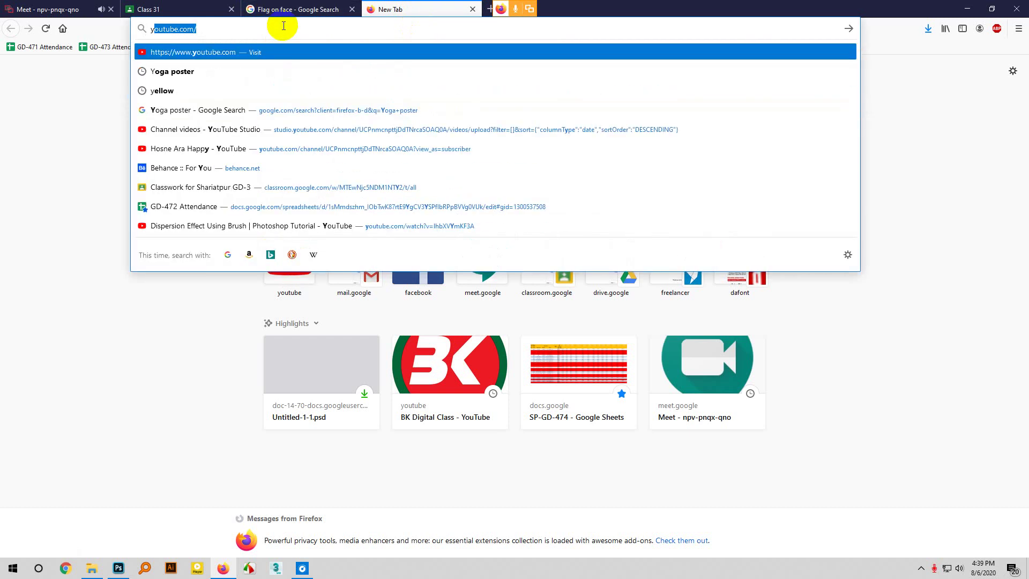
{"action": "key", "text": "Return"}
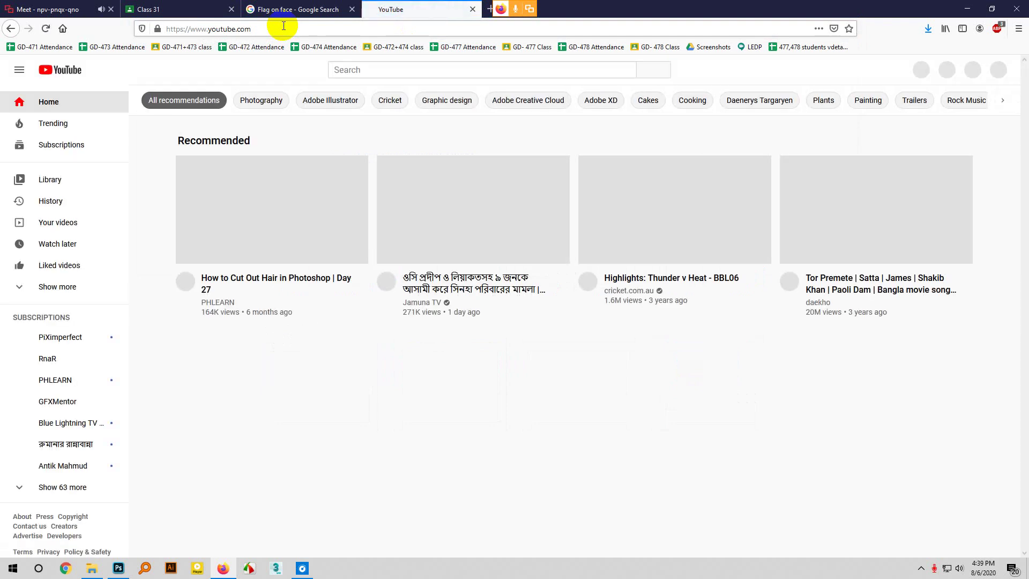
{"action": "left_click", "coordinate": [373, 69]}
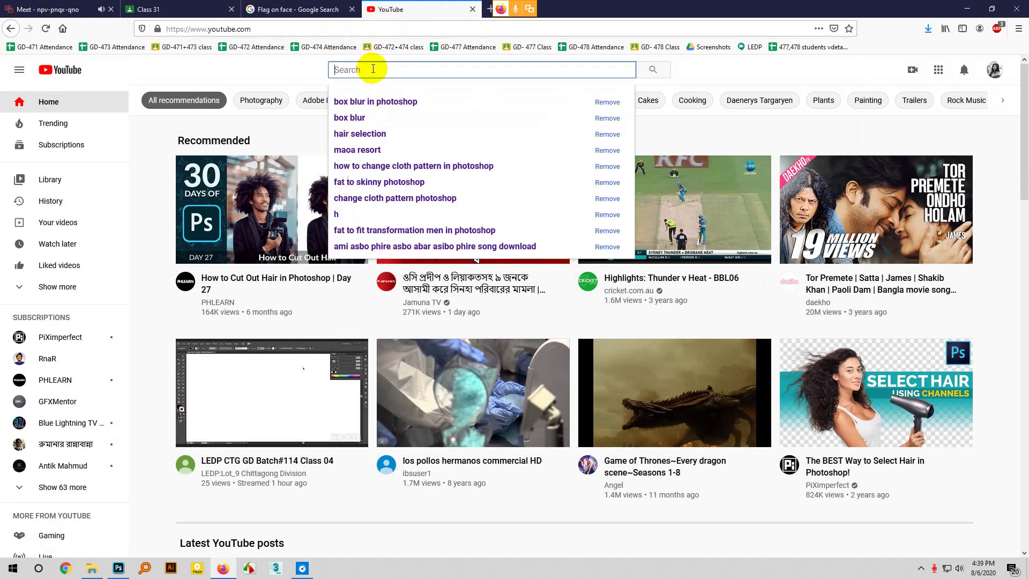
{"action": "type", "text": "ha"}
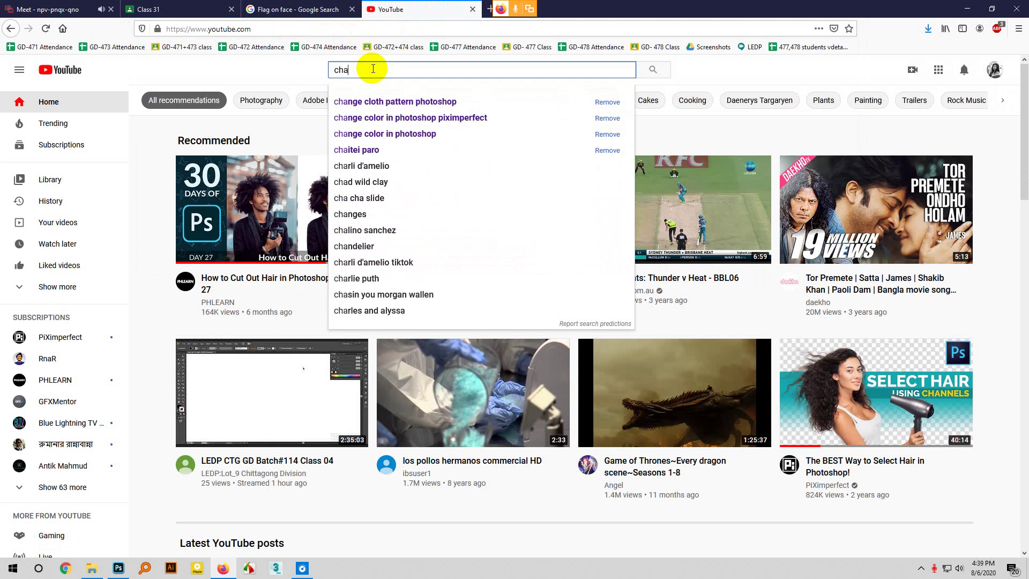
{"action": "key", "text": "Down"}
{"action": "key", "text": "Return"}
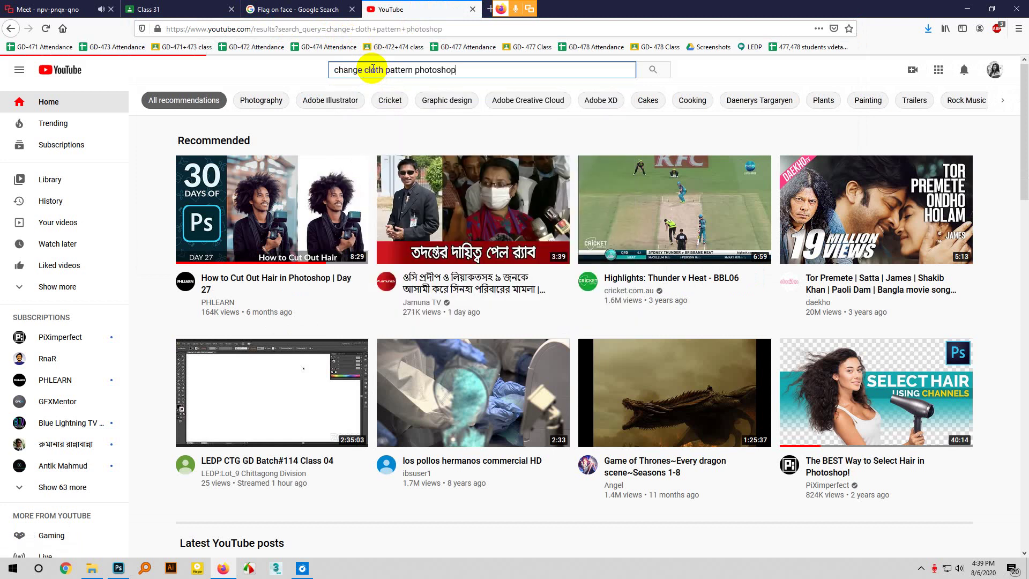
{"action": "left_click", "coordinate": [313, 153]}
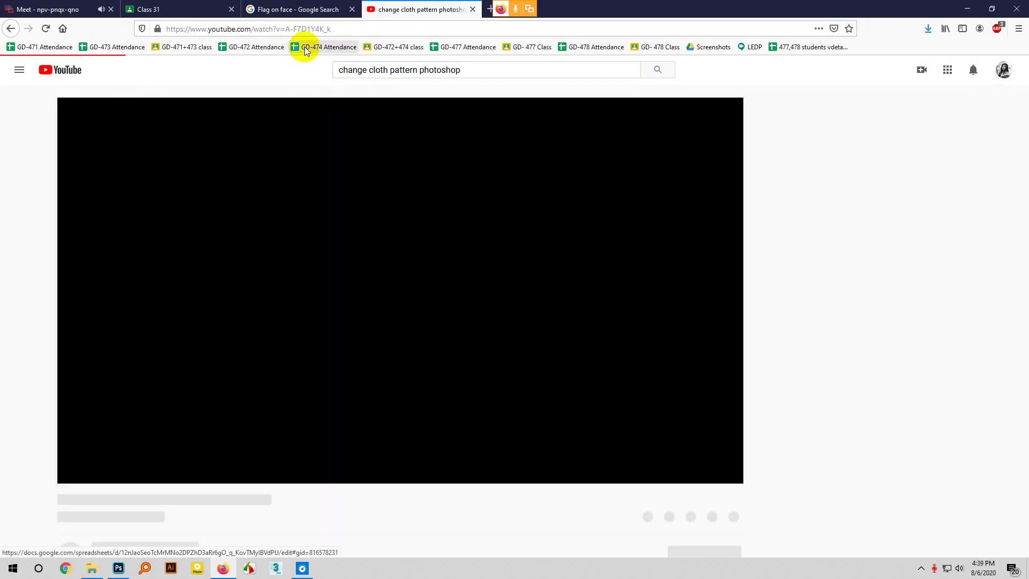
Copy the YouTube video's link and send it to everyone in the Google Meet chat
{"action": "left_click", "coordinate": [307, 31]}
{"action": "right_click", "coordinate": [308, 30]}
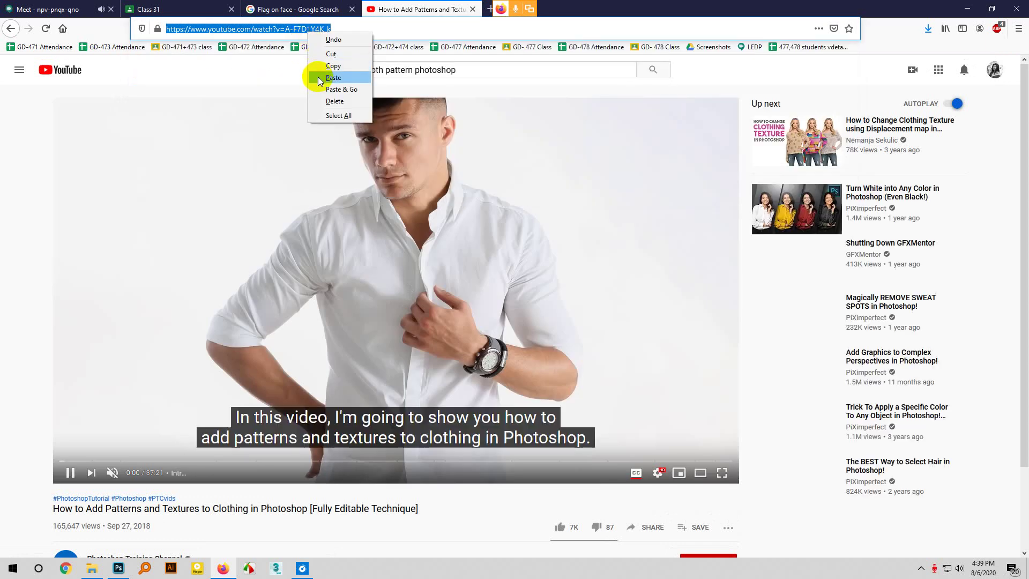
{"action": "left_click", "coordinate": [316, 74]}
{"action": "left_click", "coordinate": [83, 9]}
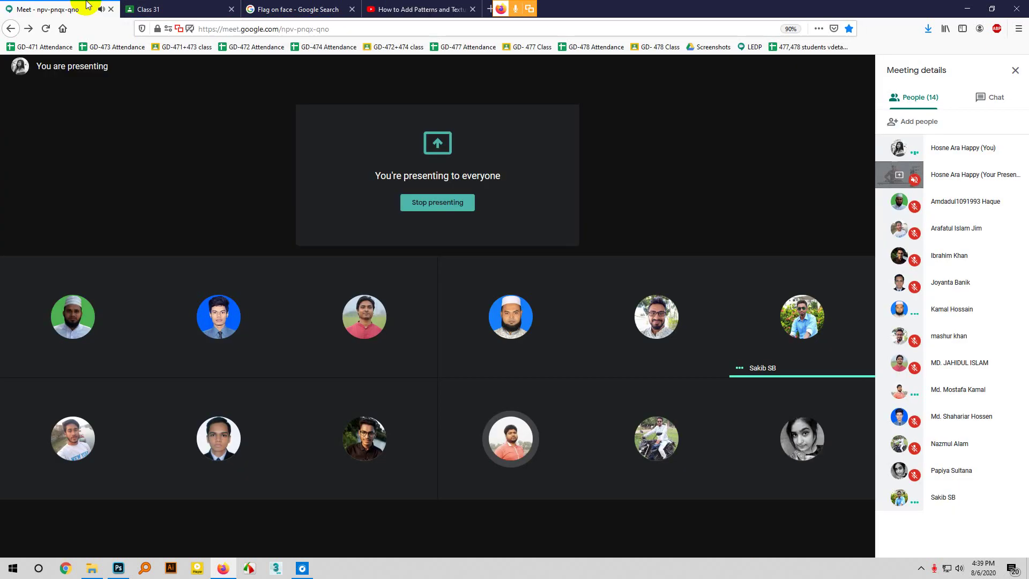
{"action": "left_click", "coordinate": [991, 96]}
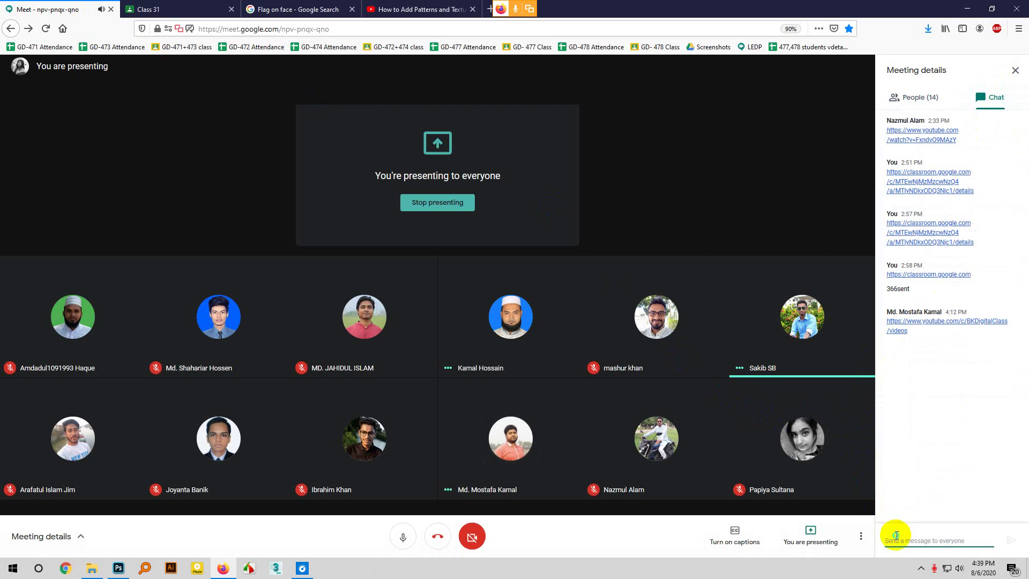
{"action": "right_click", "coordinate": [896, 535]}
{"action": "left_click", "coordinate": [917, 448]}
{"action": "key", "text": "Return"}
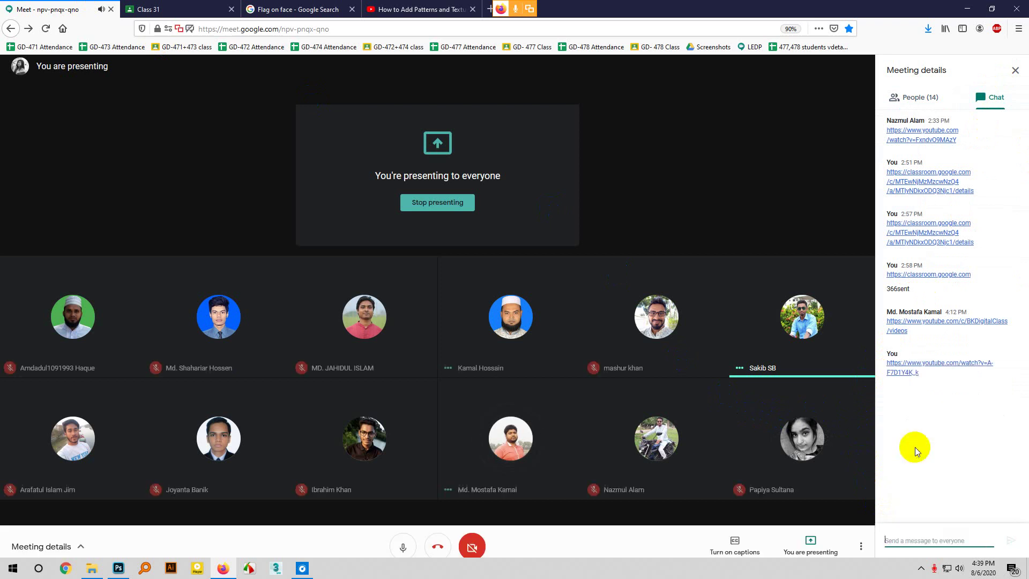
Look at the YouTube clothing-pattern tutorial, then switch to Photoshop and examine the whole floral T-shirt mockup
{"action": "left_click", "coordinate": [399, 6]}
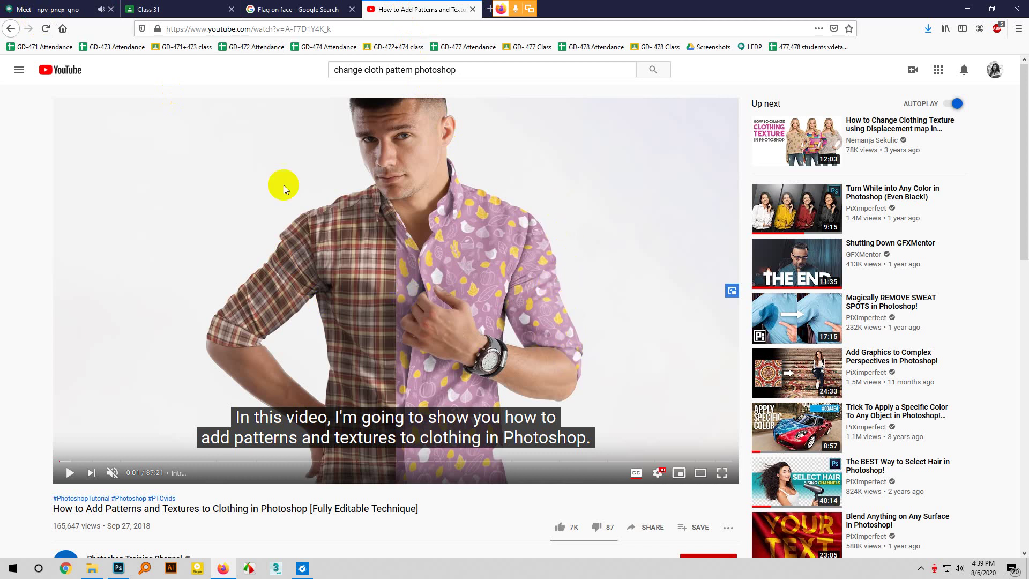
{"action": "left_click", "coordinate": [118, 4]}
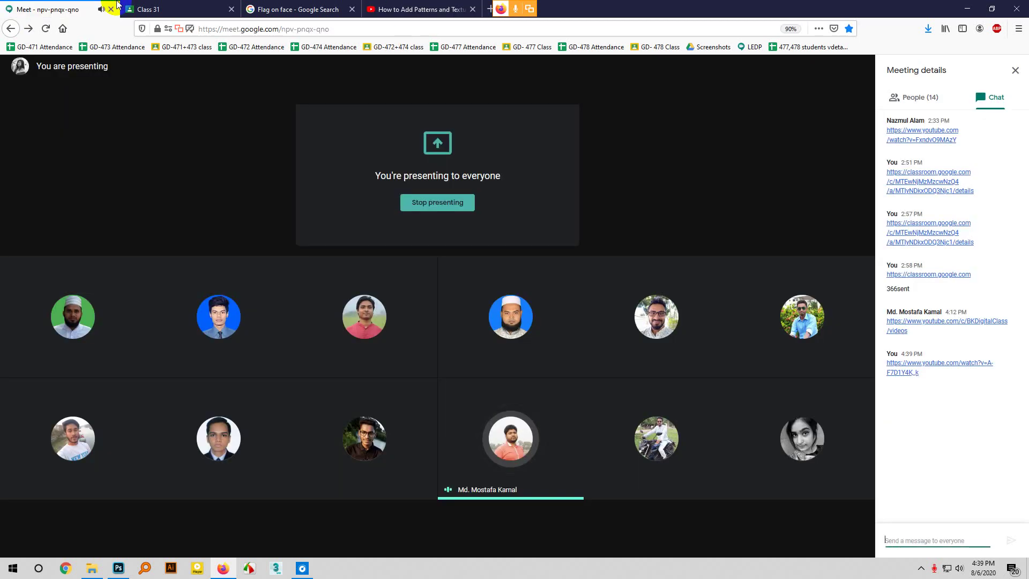
{"action": "left_click", "coordinate": [118, 568]}
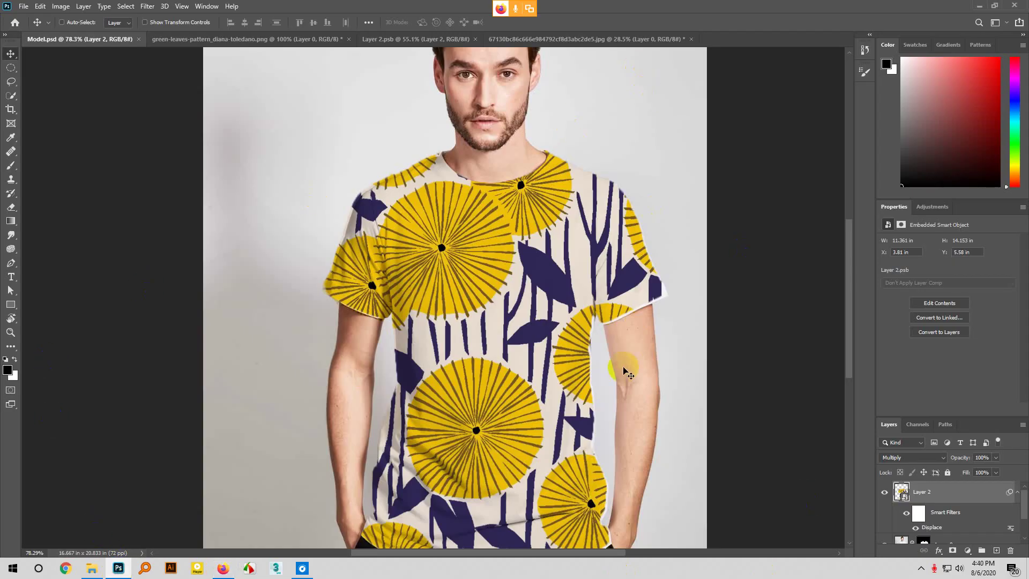
{"action": "scroll", "coordinate": [375, 304], "scroll_direction": "down", "scroll_amount": 3}
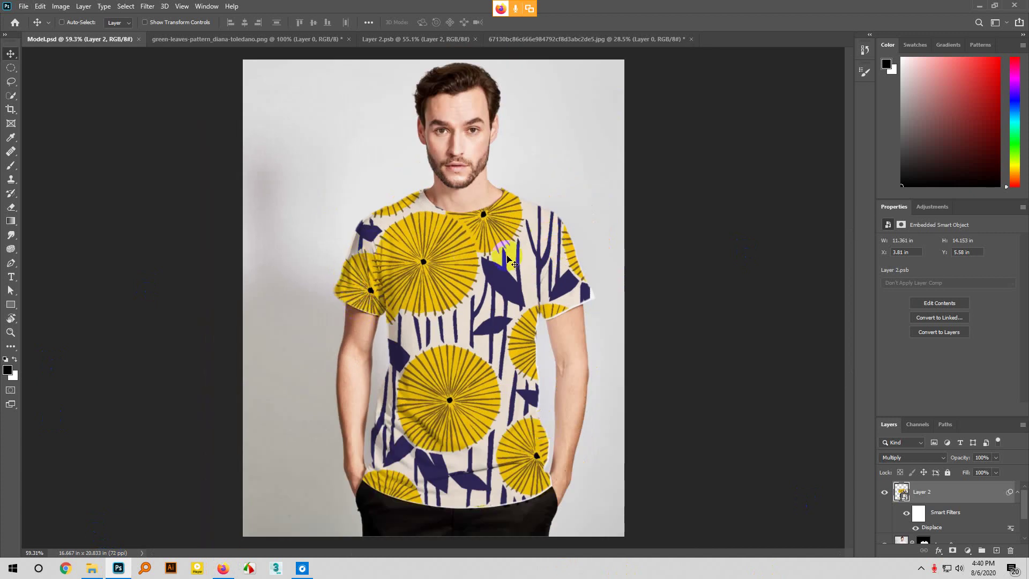
{"action": "left_click", "coordinate": [664, 316]}
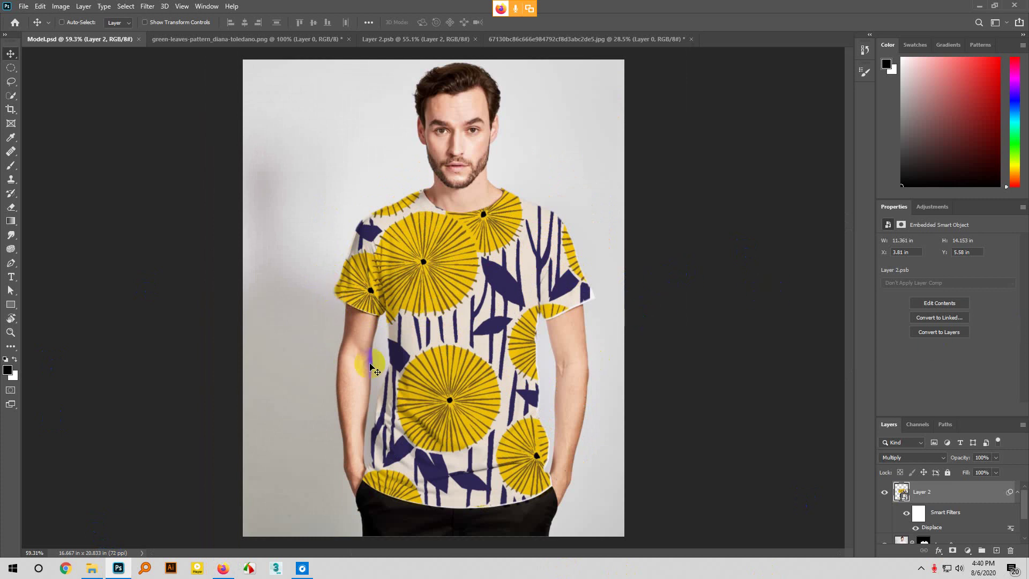
Stop presenting the screen in Google Meet and check the Class 31 student work in Google Classroom
{"action": "left_click", "coordinate": [223, 569]}
{"action": "left_click", "coordinate": [441, 208]}
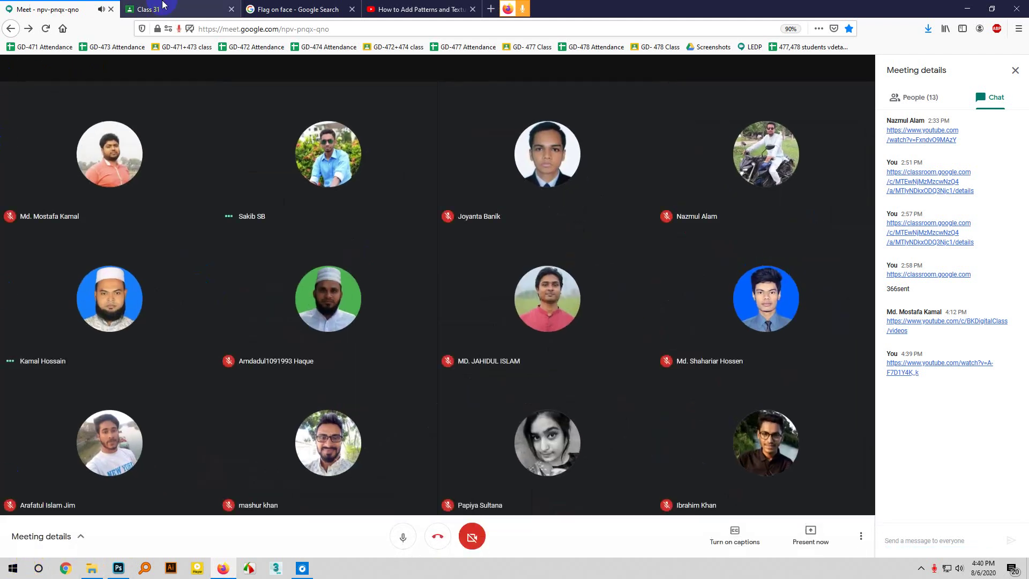
{"action": "left_click", "coordinate": [164, 7]}
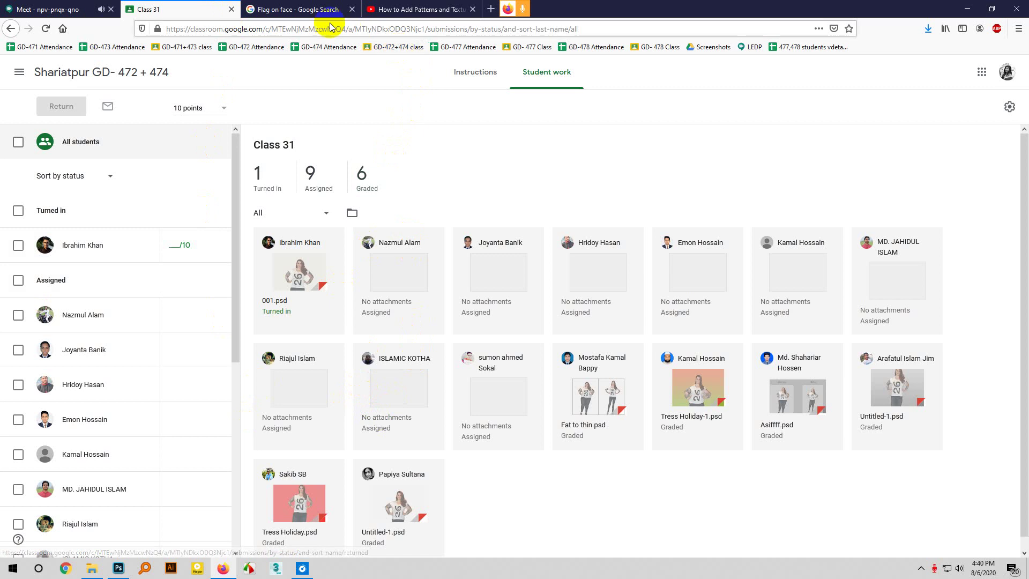
{"action": "left_click", "coordinate": [392, 5]}
{"action": "left_click", "coordinate": [172, 8]}
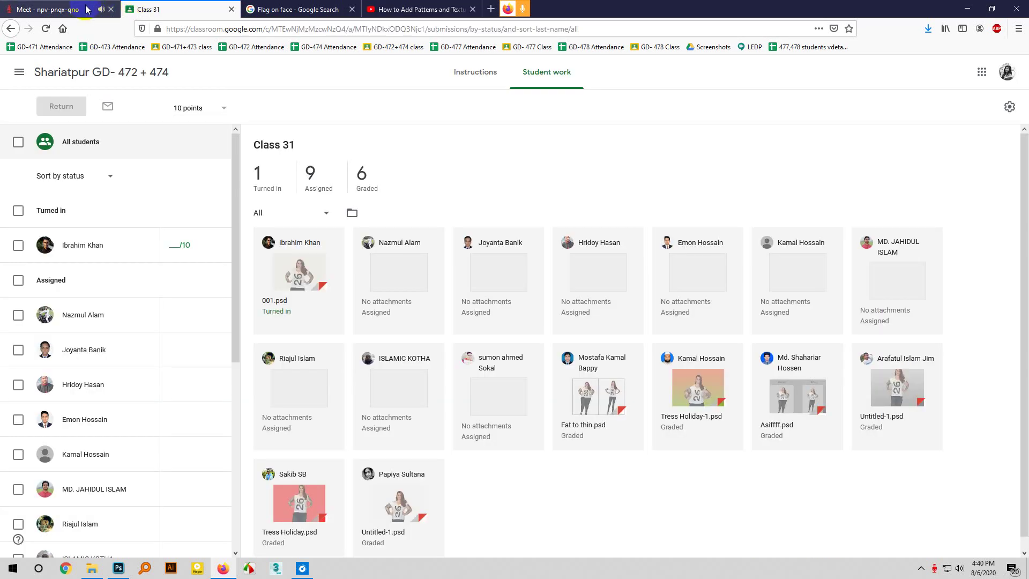
{"action": "left_click", "coordinate": [53, 9]}
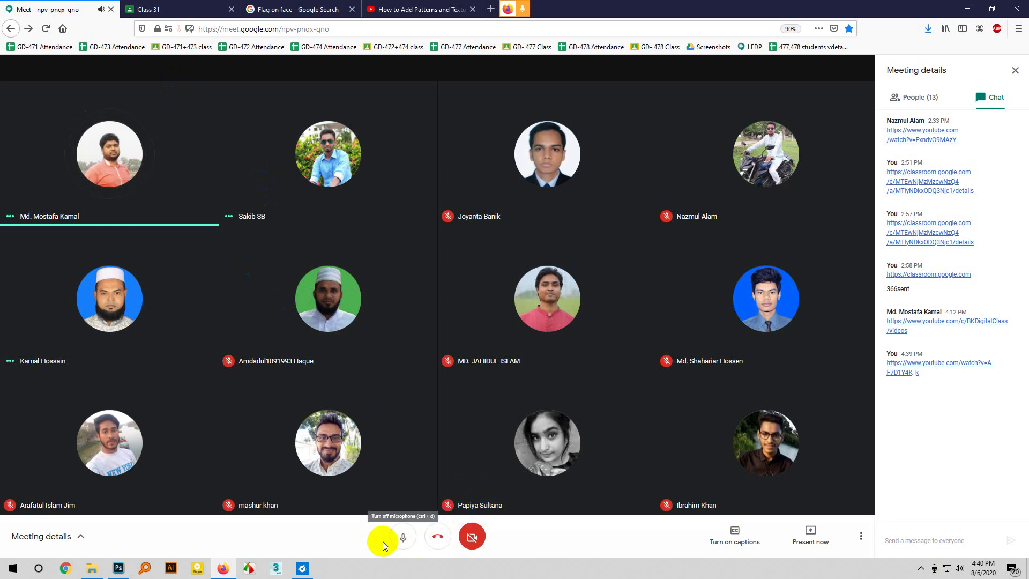
Mute the microphone in the Google Meet call, show the participant list and turn the microphone back on
{"action": "left_click", "coordinate": [403, 543]}
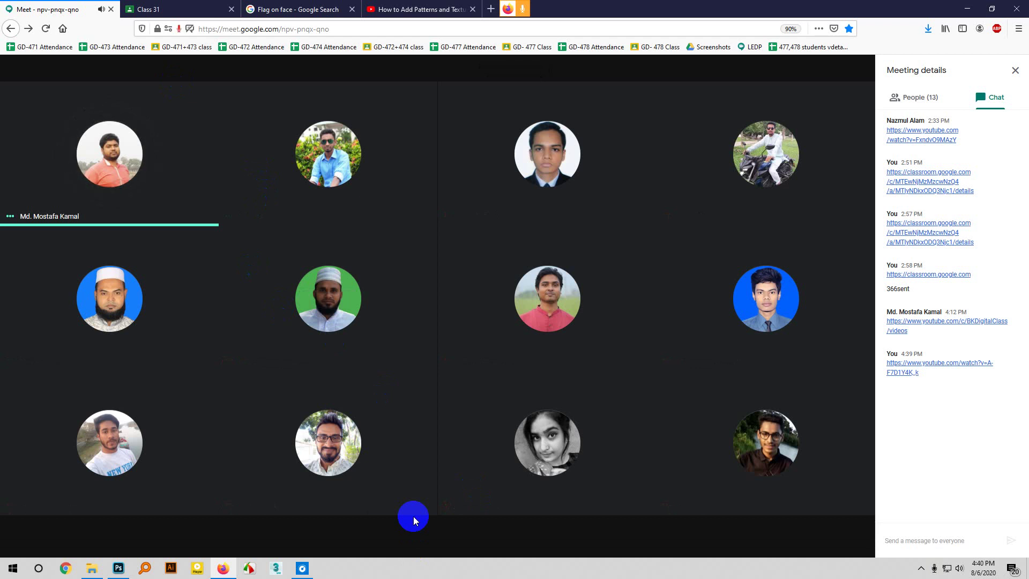
{"action": "left_click", "coordinate": [932, 101]}
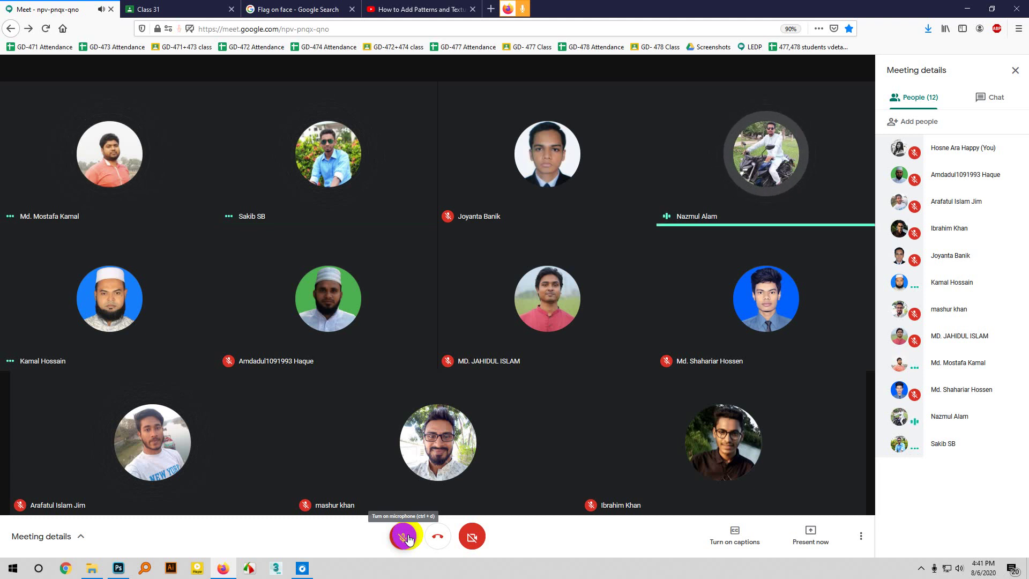
{"action": "left_click", "coordinate": [403, 536]}
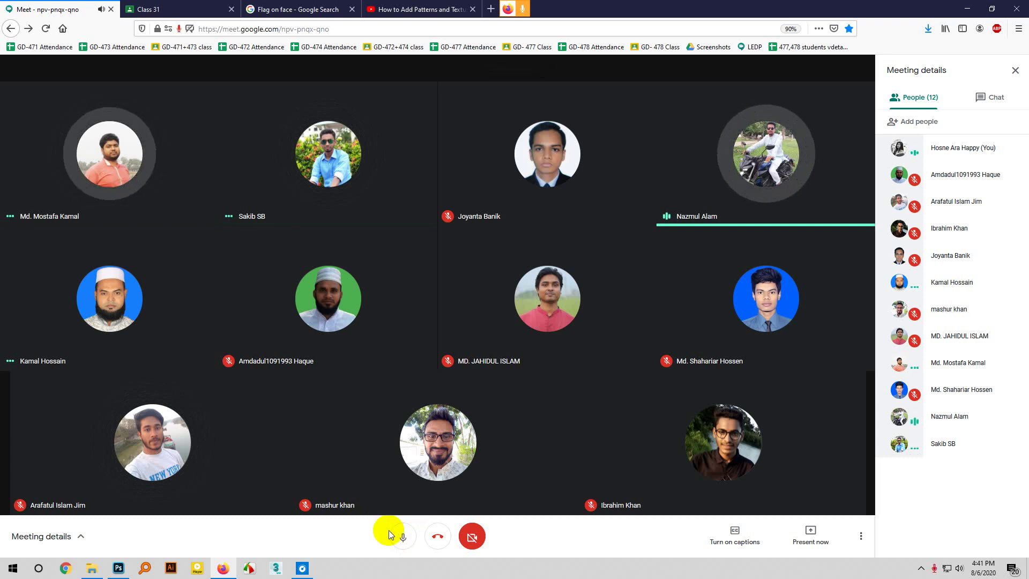
{"action": "mouse_move", "coordinate": [462, 459]}
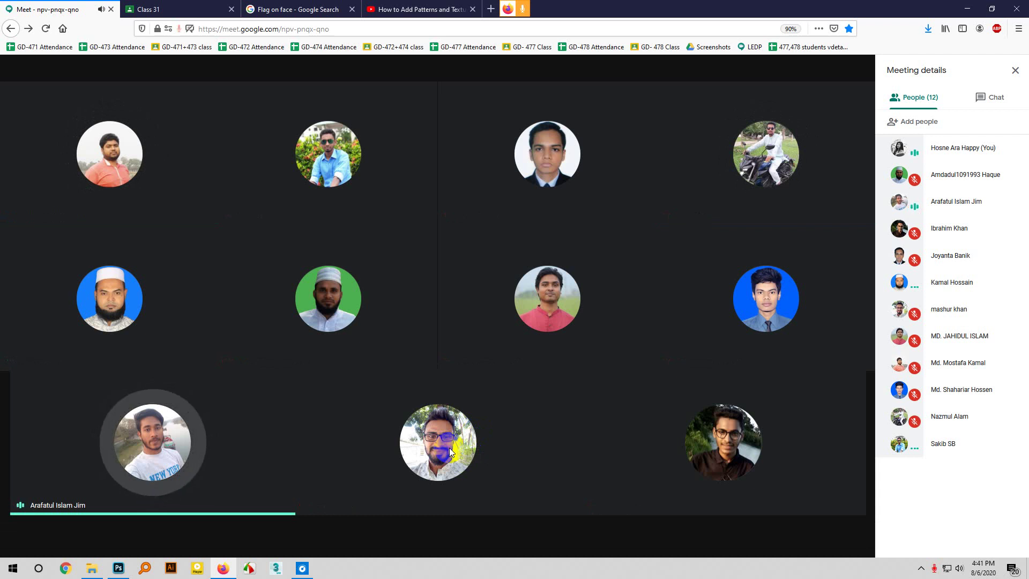
{"action": "mouse_move", "coordinate": [110, 445]}
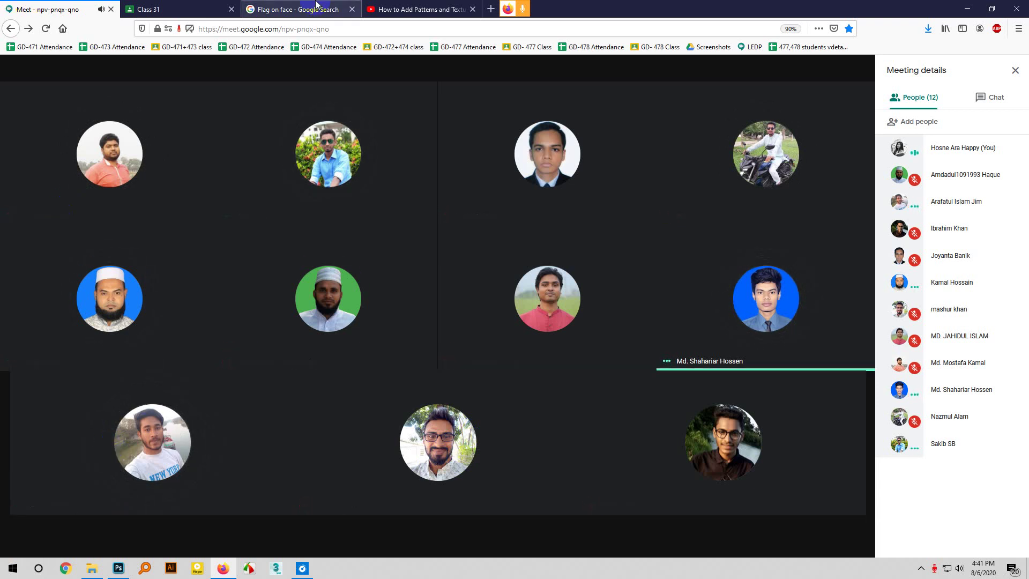
{"action": "mouse_move", "coordinate": [304, 304]}
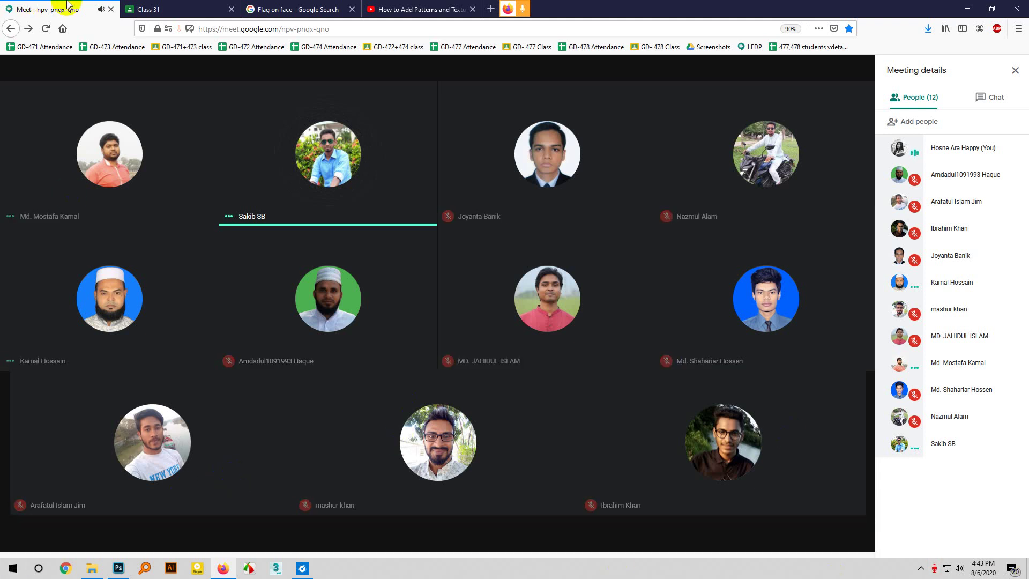
{"action": "left_click", "coordinate": [177, 6]}
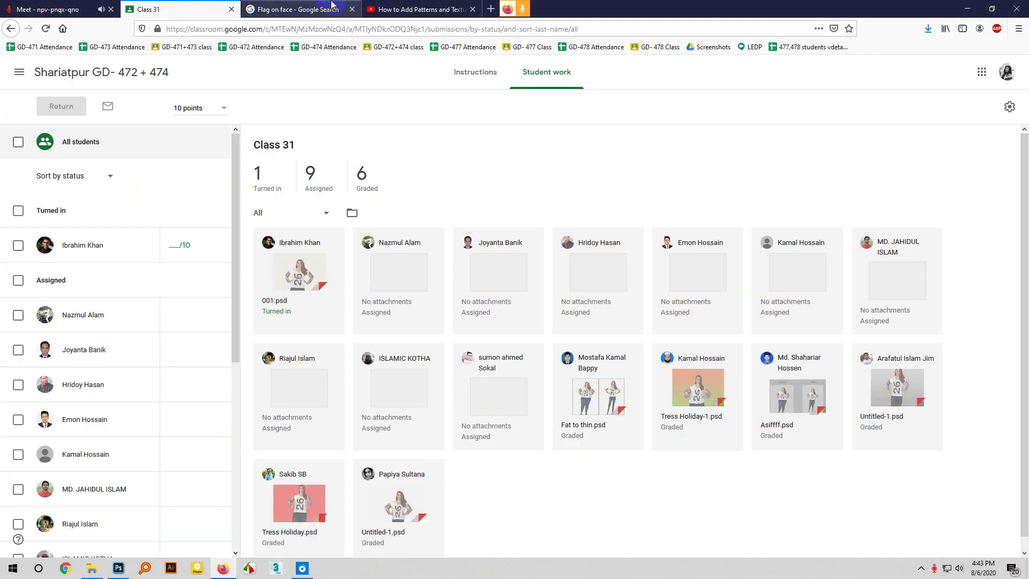
{"action": "left_click", "coordinate": [297, 9]}
{"action": "left_click", "coordinate": [172, 10]}
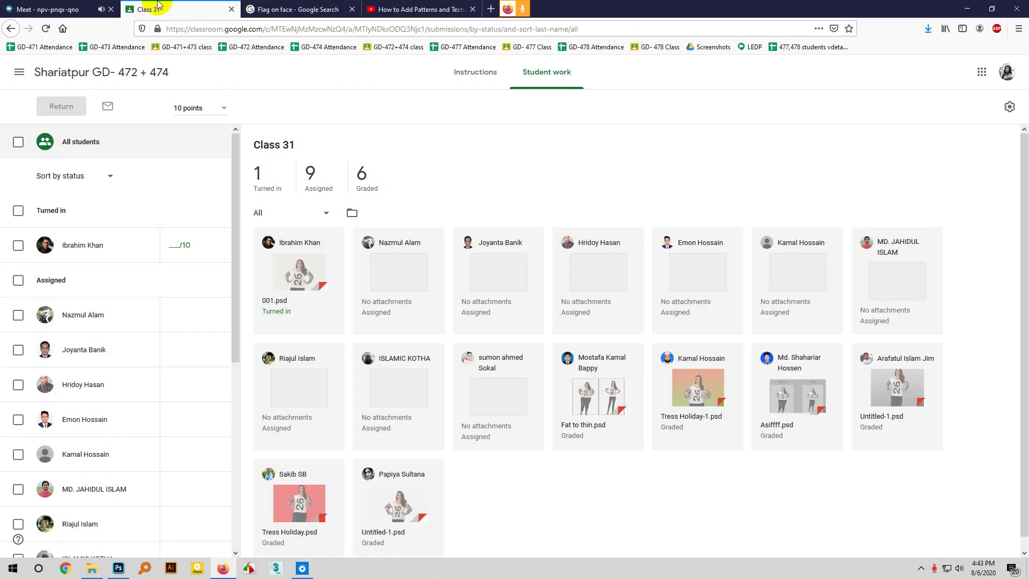
{"action": "left_click", "coordinate": [429, 10]}
Open the GD-472+474 class in a new tab and post a material titled Class 31 with Men t shirt.jpeg attached
{"action": "left_click", "coordinate": [490, 9]}
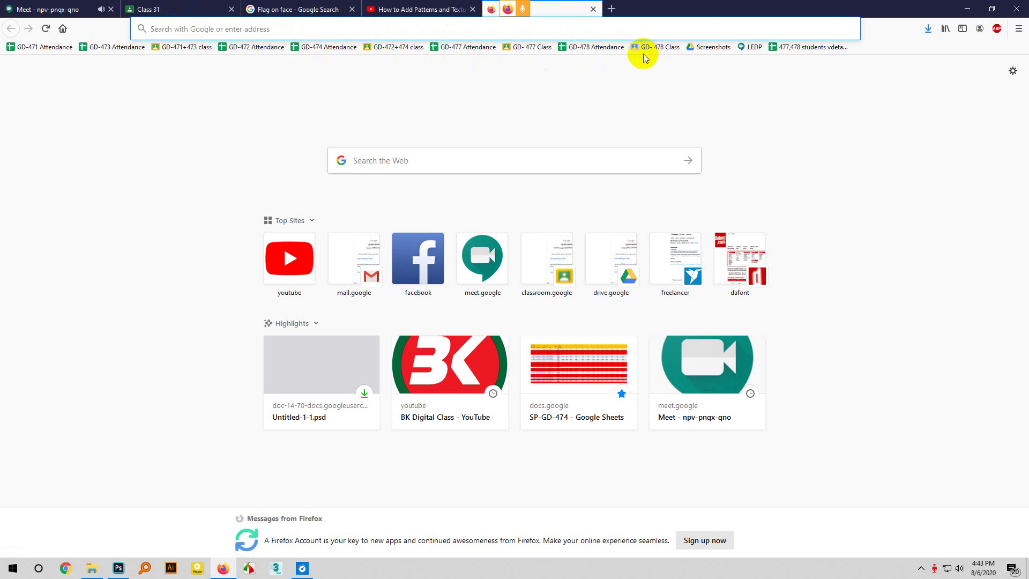
{"action": "left_click", "coordinate": [393, 46]}
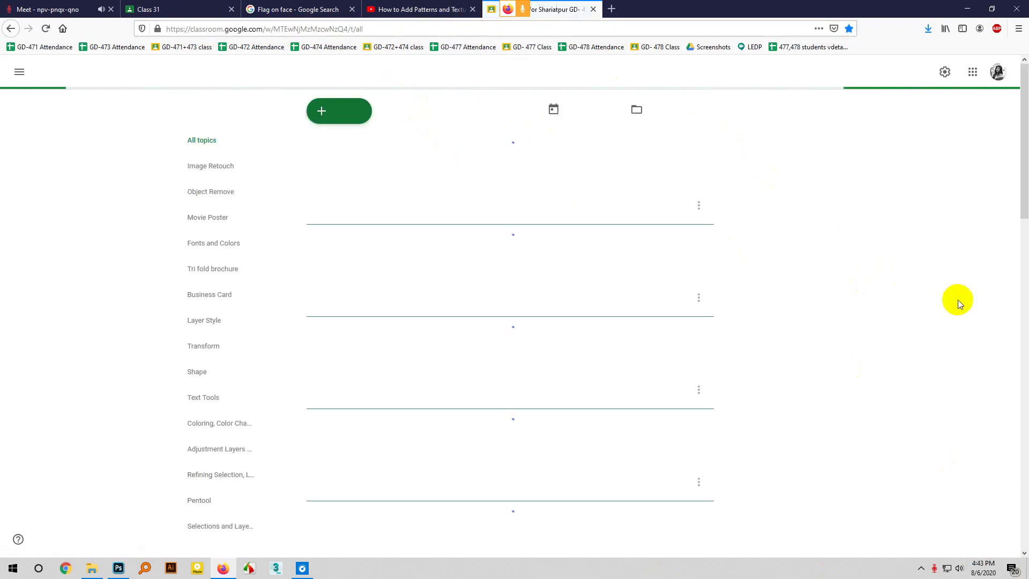
{"action": "left_click", "coordinate": [357, 123]}
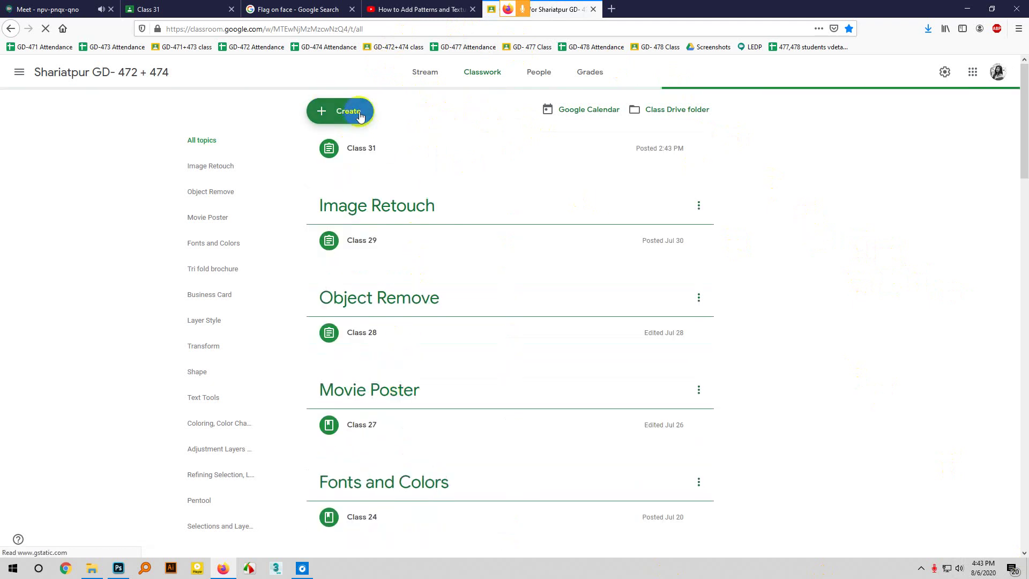
{"action": "left_click", "coordinate": [426, 73]}
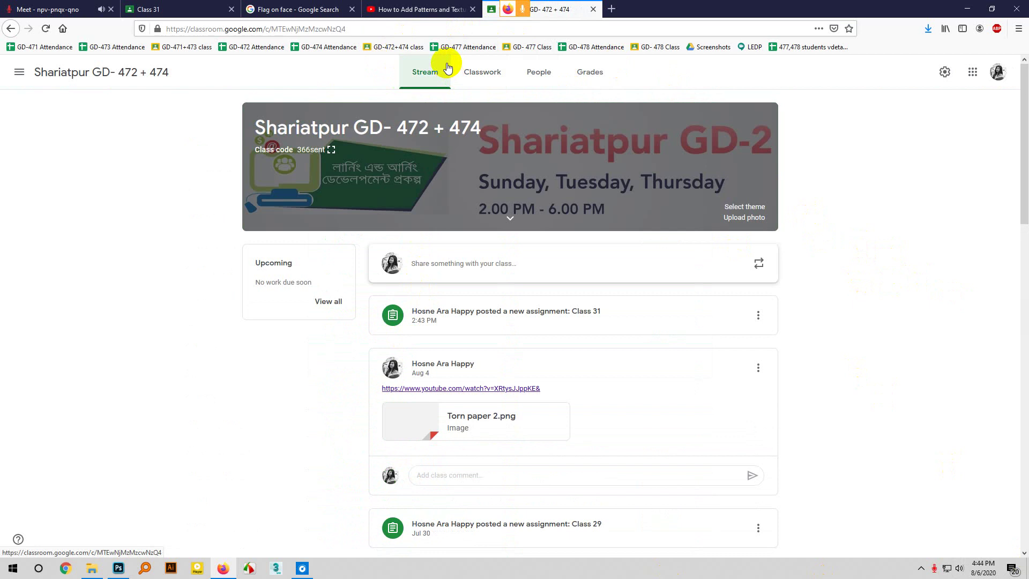
{"action": "left_click", "coordinate": [921, 567]}
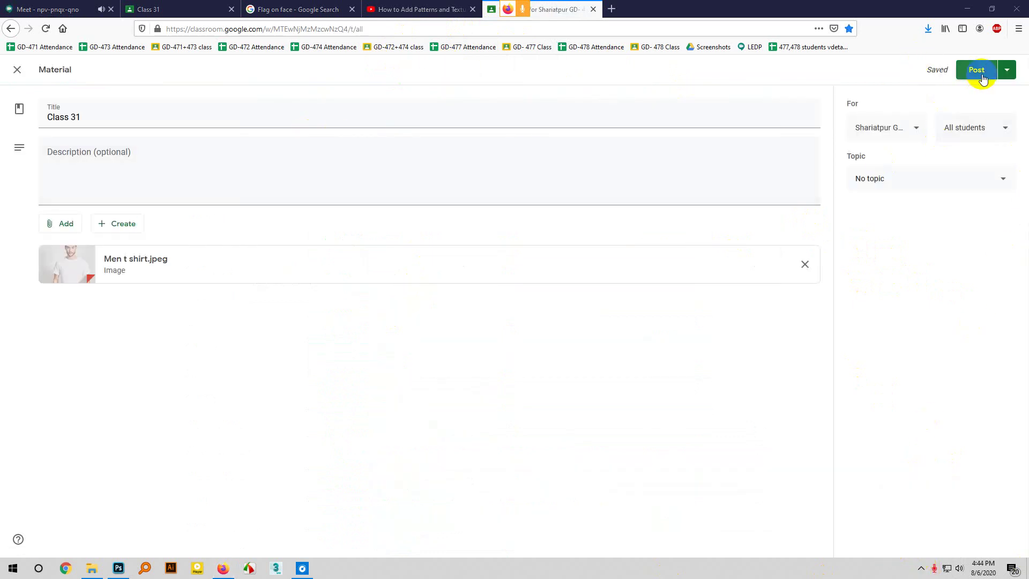
{"action": "left_click", "coordinate": [981, 72]}
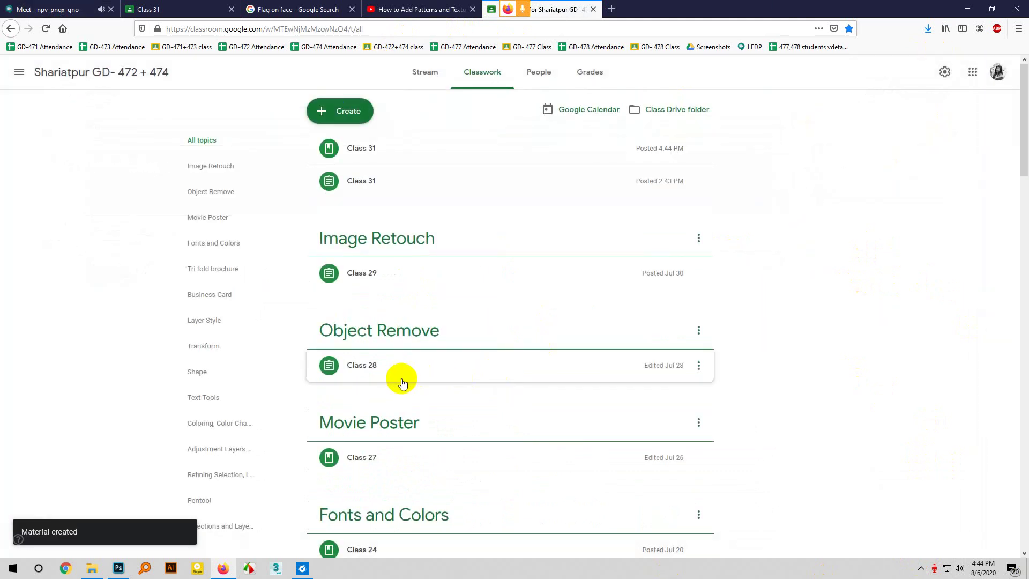
Pin the student's shared screen in the Google Meet call and toggle the microphone for comments, leaving it muted
{"action": "left_click", "coordinate": [47, 7]}
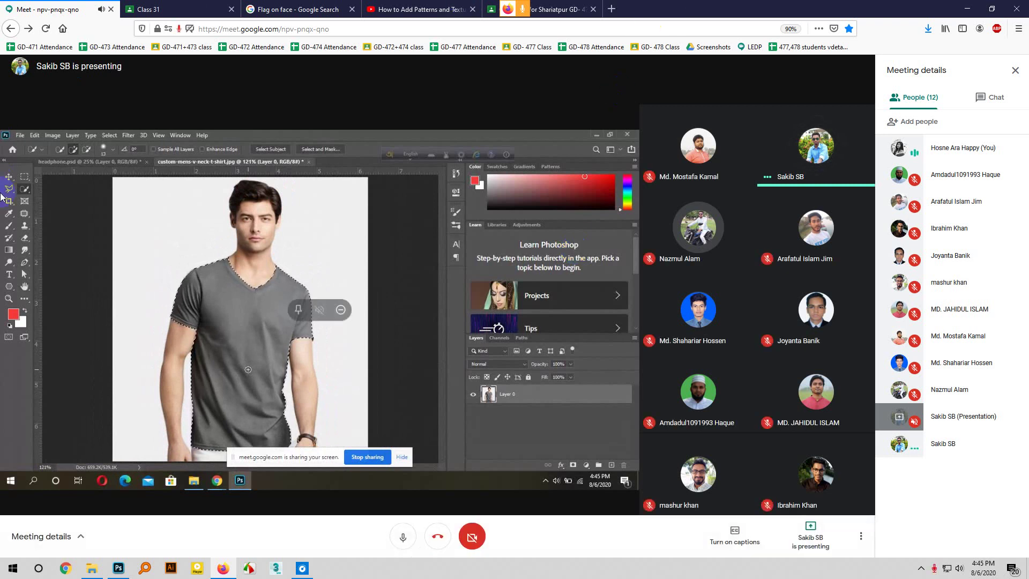
{"action": "left_click", "coordinate": [298, 309]}
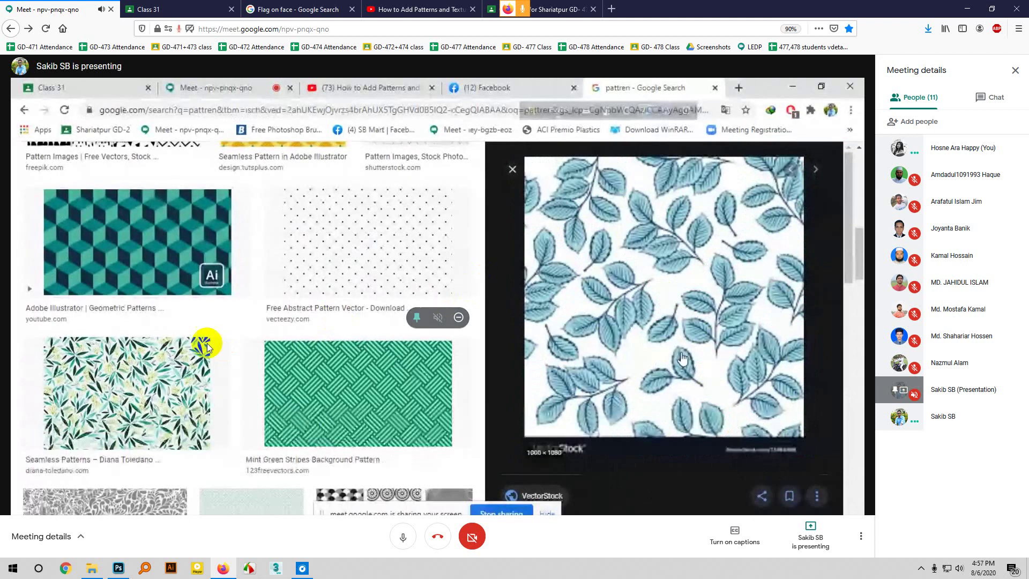
{"action": "left_click", "coordinate": [403, 536]}
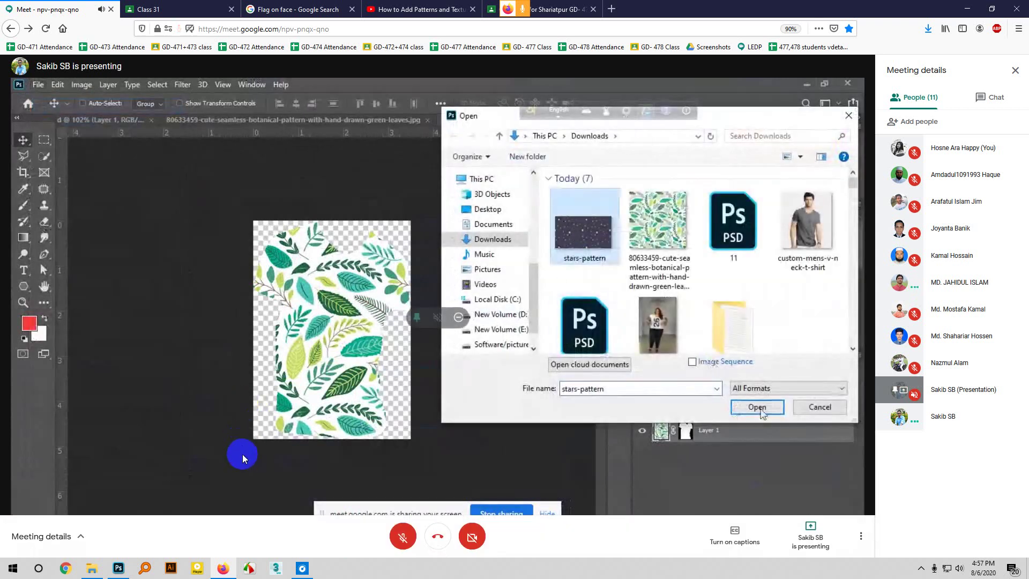
{"action": "left_click", "coordinate": [405, 537]}
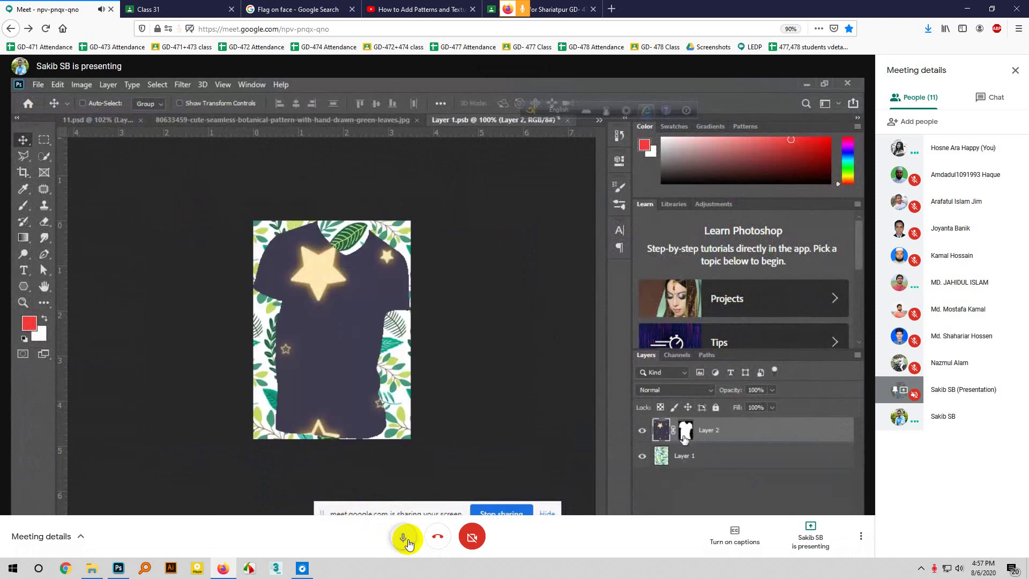
{"action": "left_click", "coordinate": [406, 539]}
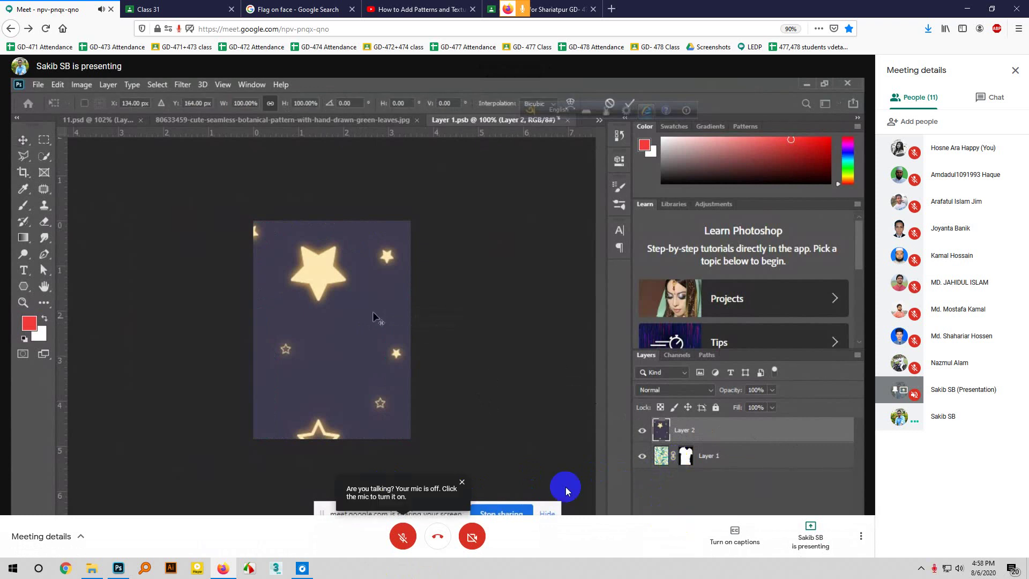
{"action": "left_click", "coordinate": [410, 545]}
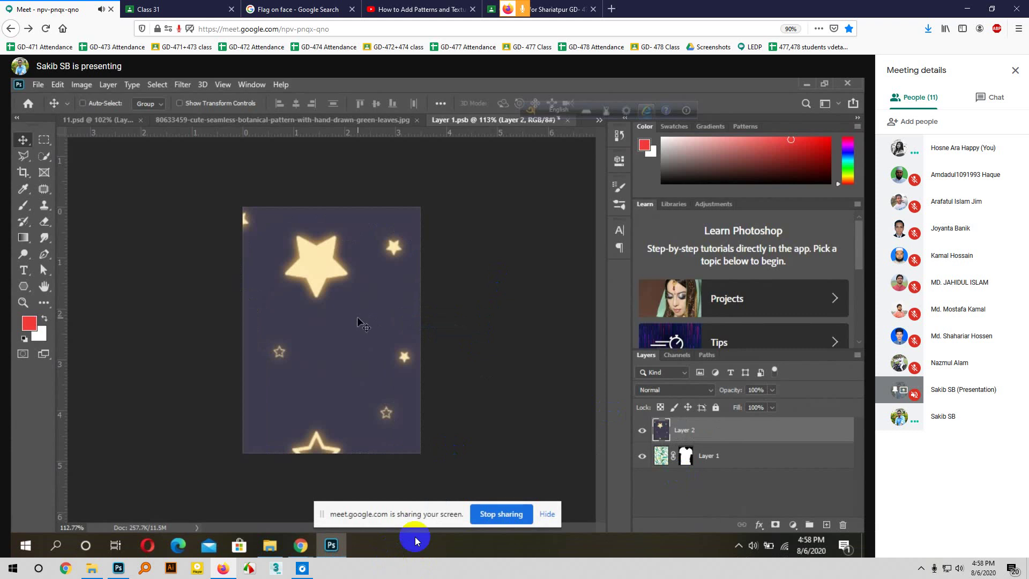
{"action": "left_click", "coordinate": [402, 545]}
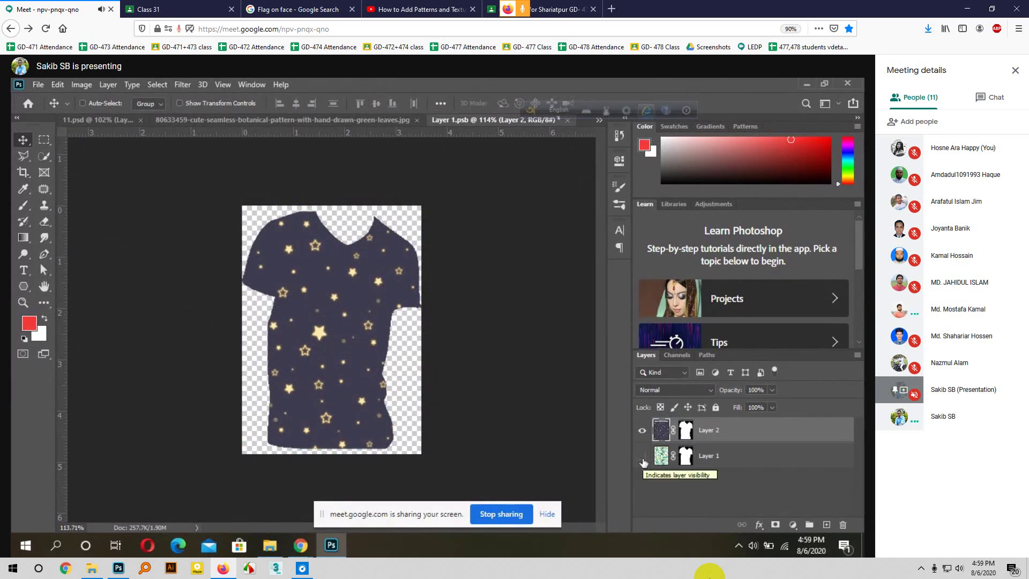
In the shared Photoshop window, save the star-pattern shirt artwork of Layer 1.psb and check the T-shirt mockup in 11.psd
{"action": "left_click", "coordinate": [39, 86]}
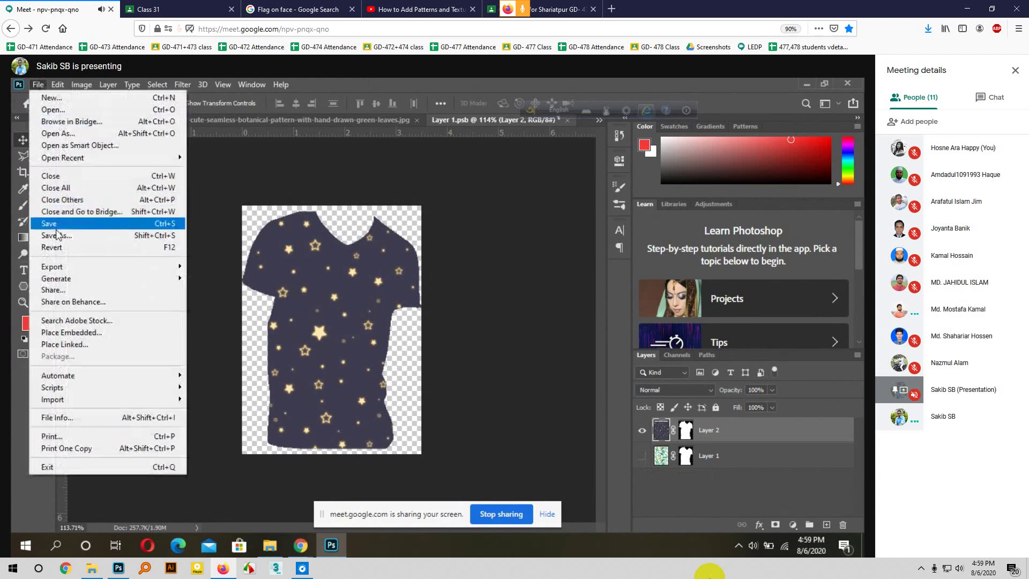
{"action": "left_click", "coordinate": [57, 236]}
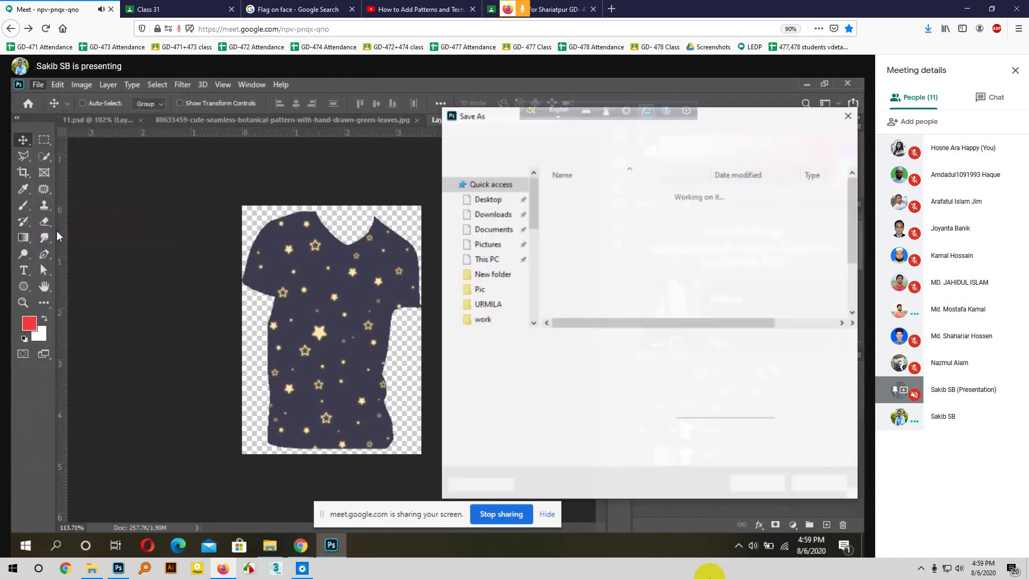
{"action": "type", "text": "12"}
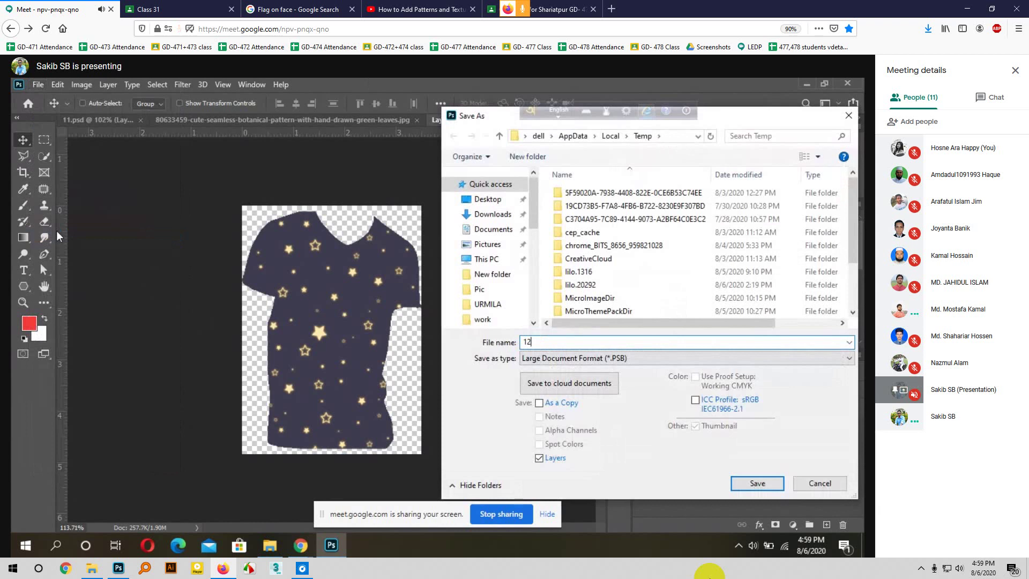
{"action": "key", "text": "BackSpace"}
{"action": "key", "text": "BackSpace"}
{"action": "key", "text": "Return"}
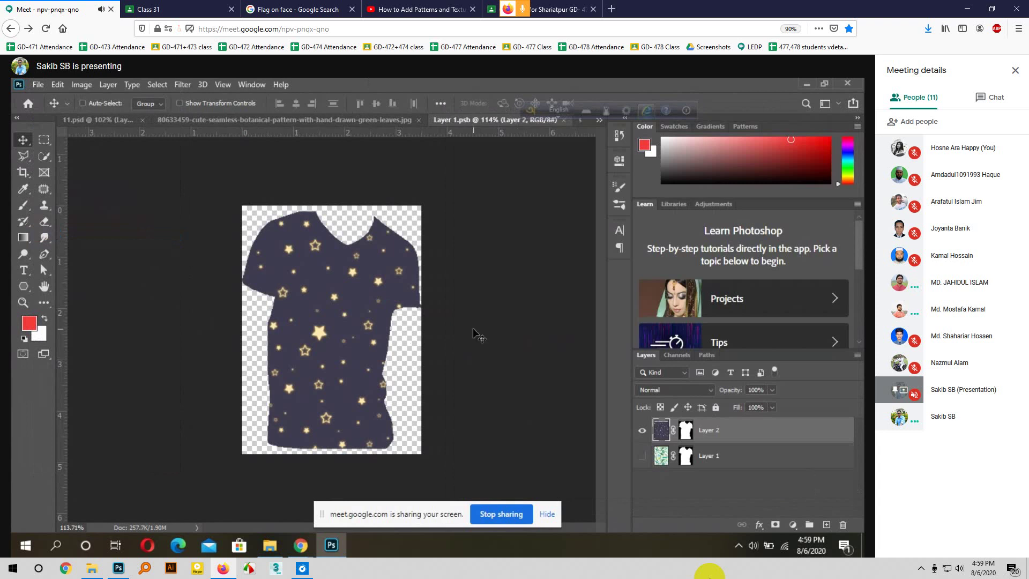
{"action": "left_click", "coordinate": [278, 121]}
{"action": "left_click", "coordinate": [75, 120]}
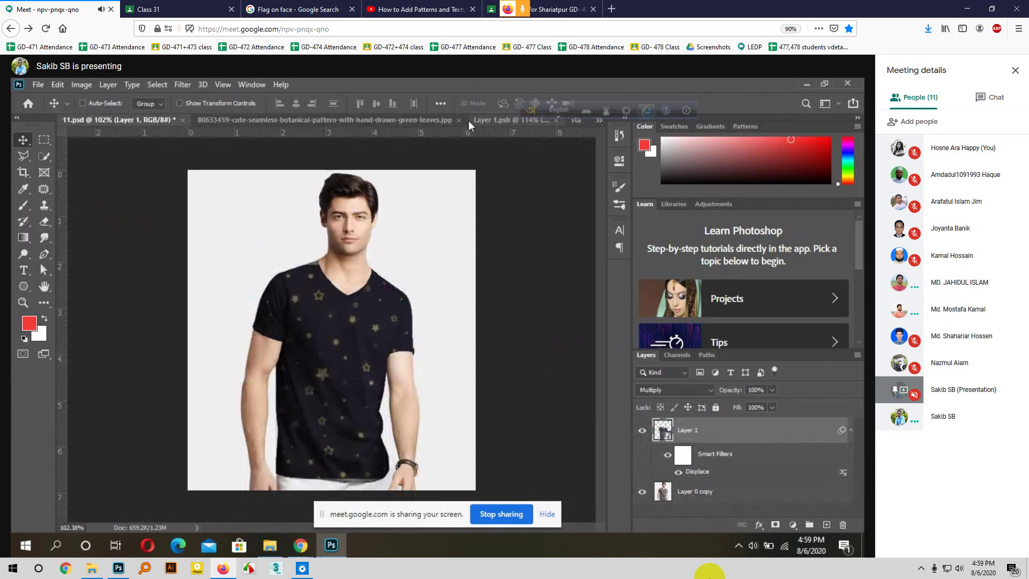
{"action": "left_click", "coordinate": [484, 120]}
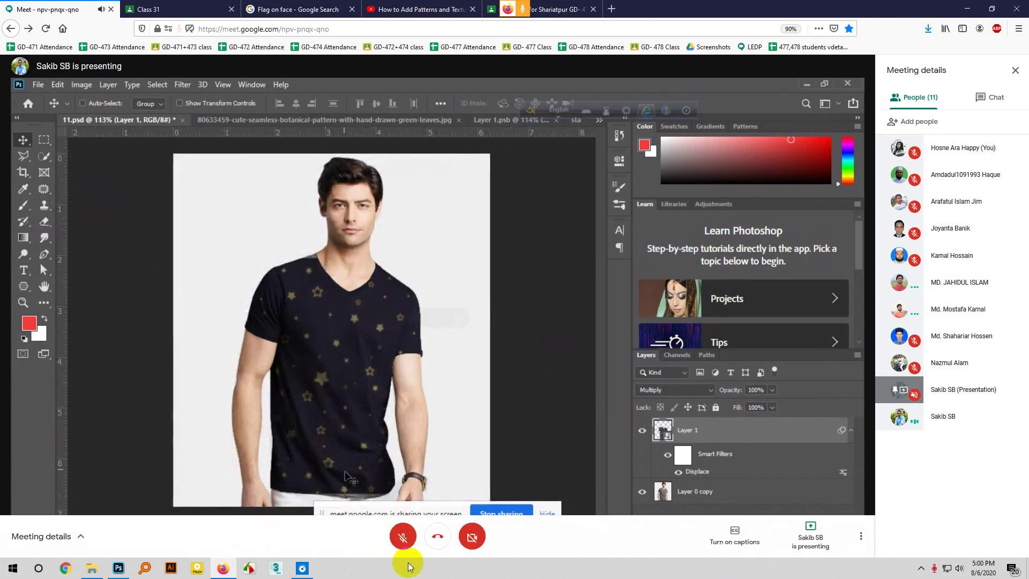
Unmute the microphone to comment on the star-patterned T-shirt and mute it again
{"action": "left_click", "coordinate": [402, 540]}
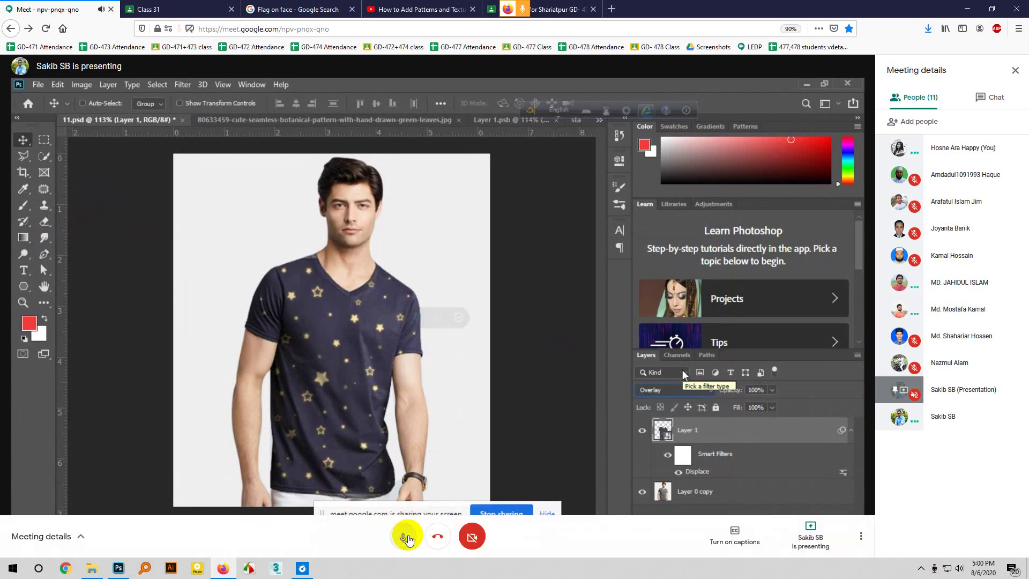
{"action": "left_click", "coordinate": [406, 538]}
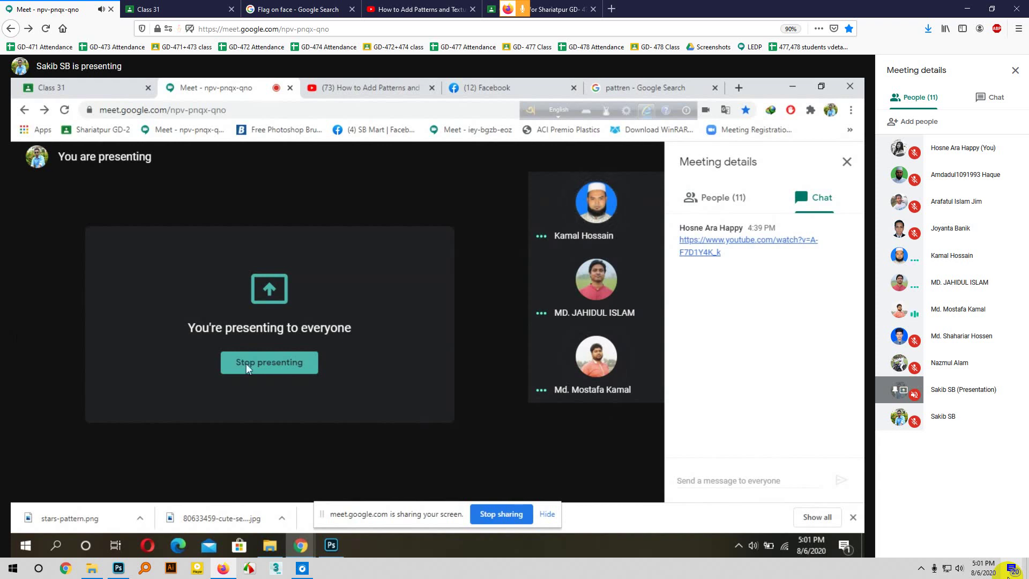
{"action": "left_click", "coordinate": [274, 482]}
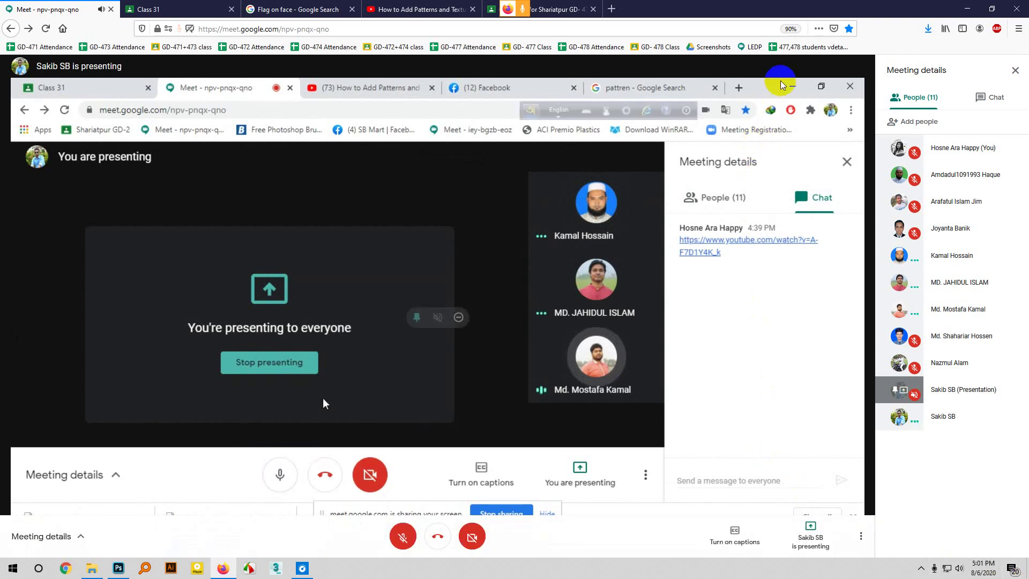
Look at the flag-on-face image results, return to the Google Meet call and turn the microphone on
{"action": "left_click", "coordinate": [301, 5]}
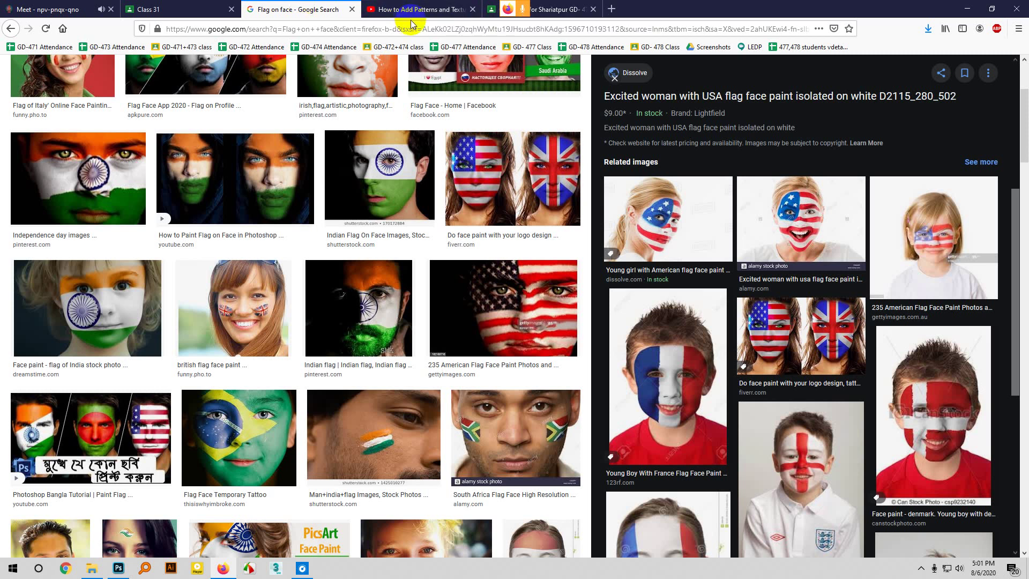
{"action": "left_click", "coordinate": [437, 94]}
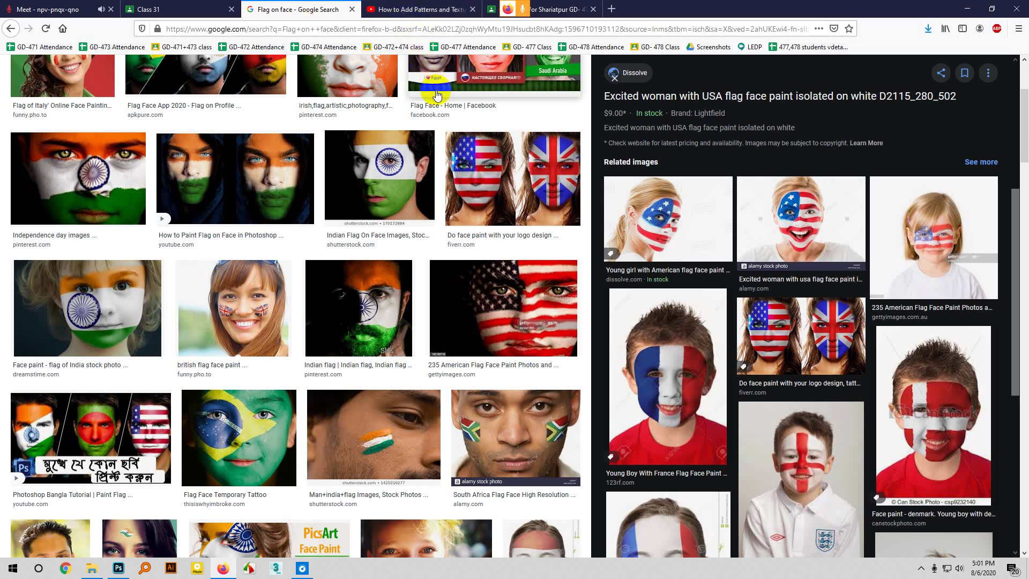
{"action": "left_click", "coordinate": [59, 10]}
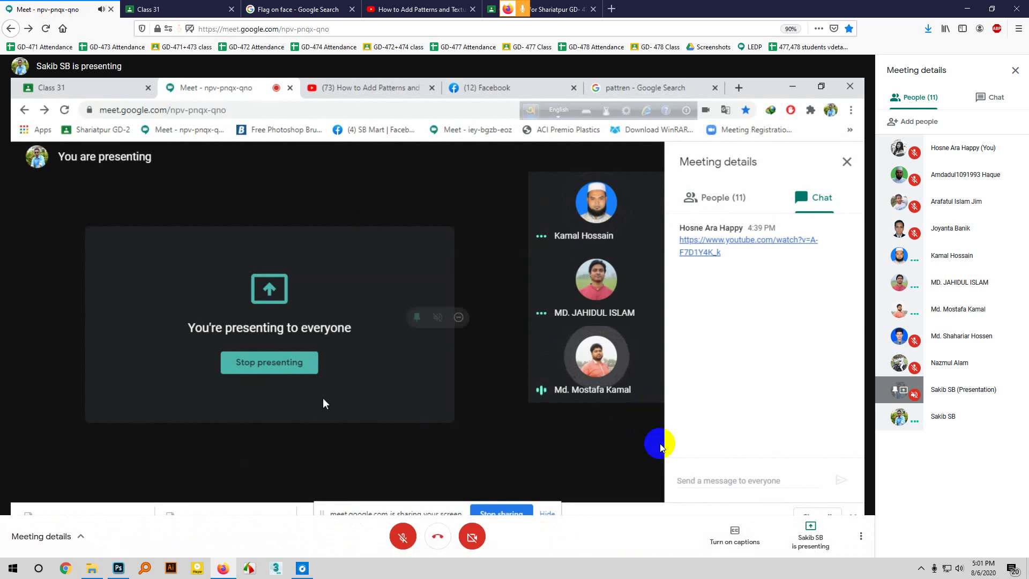
{"action": "left_click", "coordinate": [921, 568]}
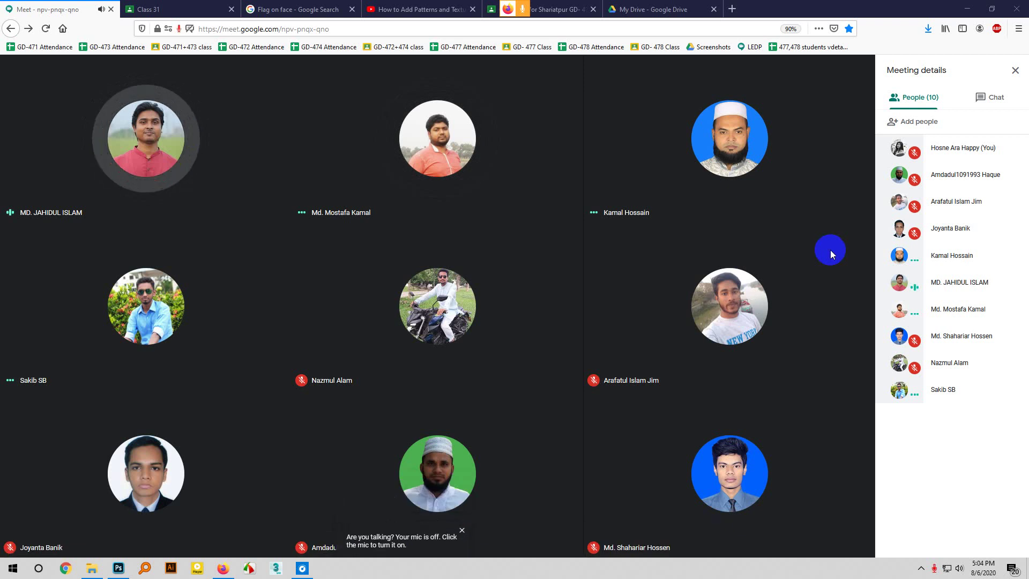
{"action": "left_click", "coordinate": [403, 536]}
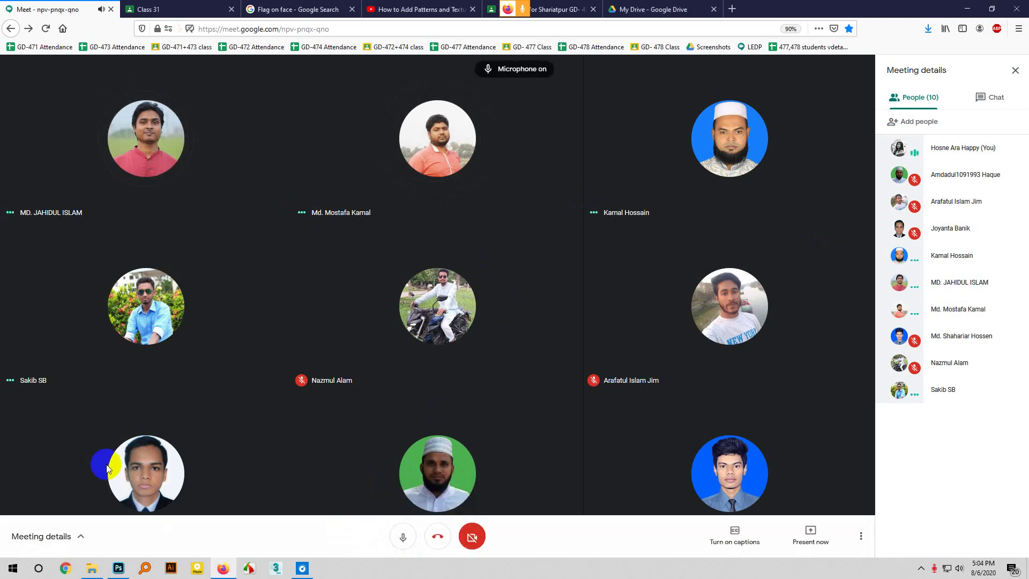
Open the turned-in Tress_Holiday-removebg-preview.psd submission from the Class 31 student work in Google Classroom
{"action": "mouse_move", "coordinate": [107, 468]}
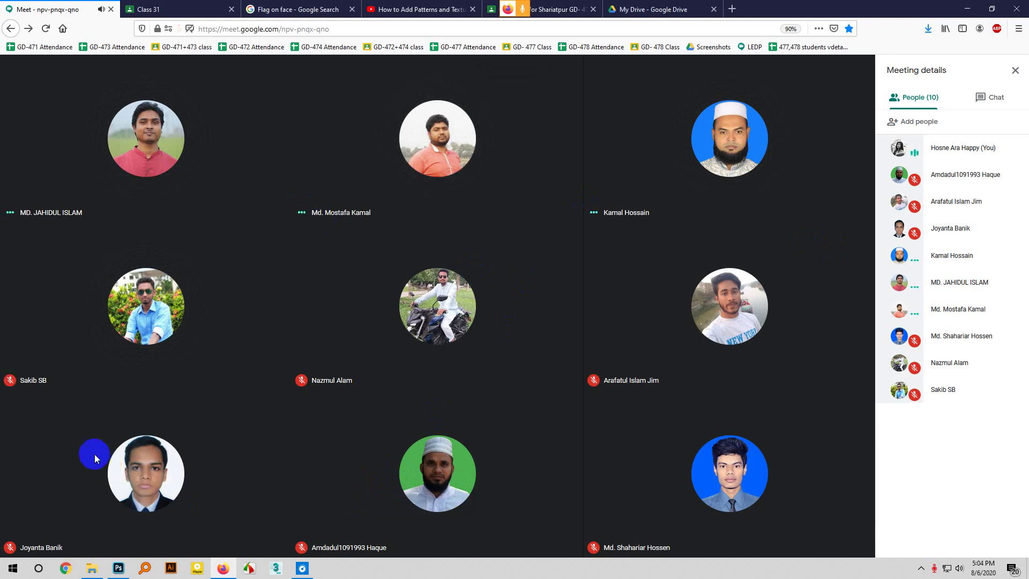
{"action": "left_click", "coordinate": [174, 9]}
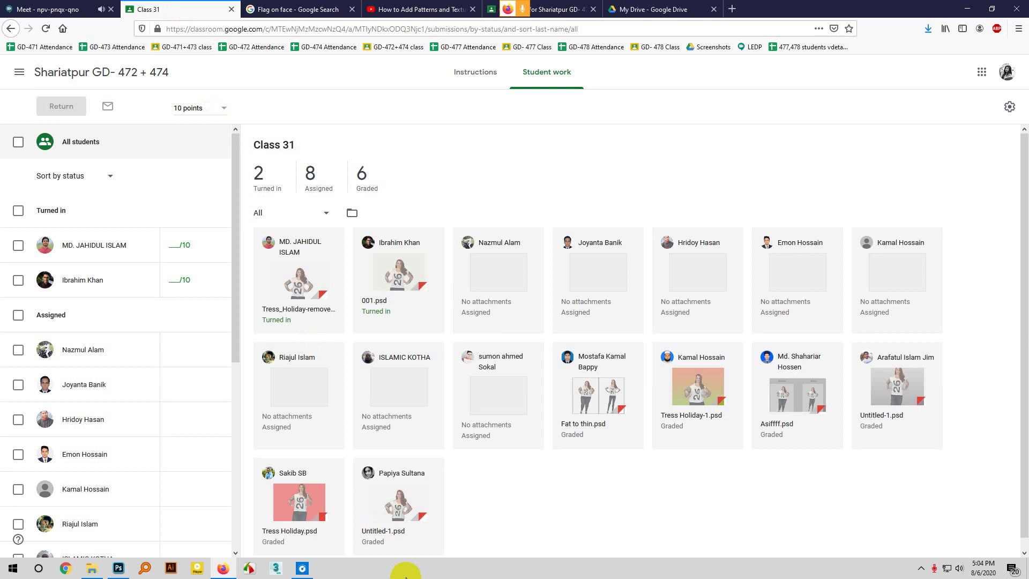
{"action": "scroll", "coordinate": [317, 432], "scroll_direction": "down", "scroll_amount": 1}
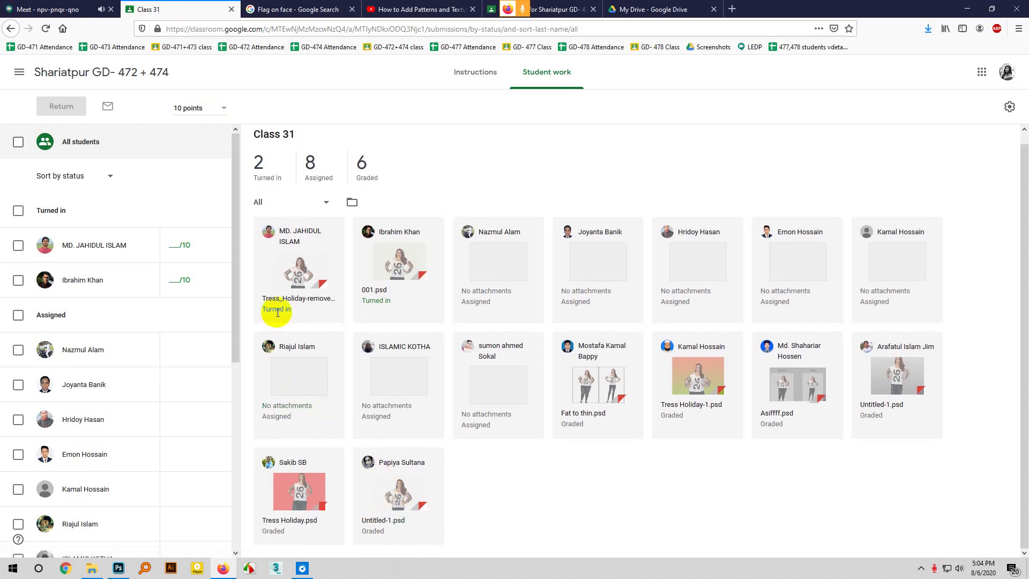
{"action": "scroll", "coordinate": [279, 308], "scroll_direction": "up", "scroll_amount": 1}
{"action": "left_click", "coordinate": [294, 287]}
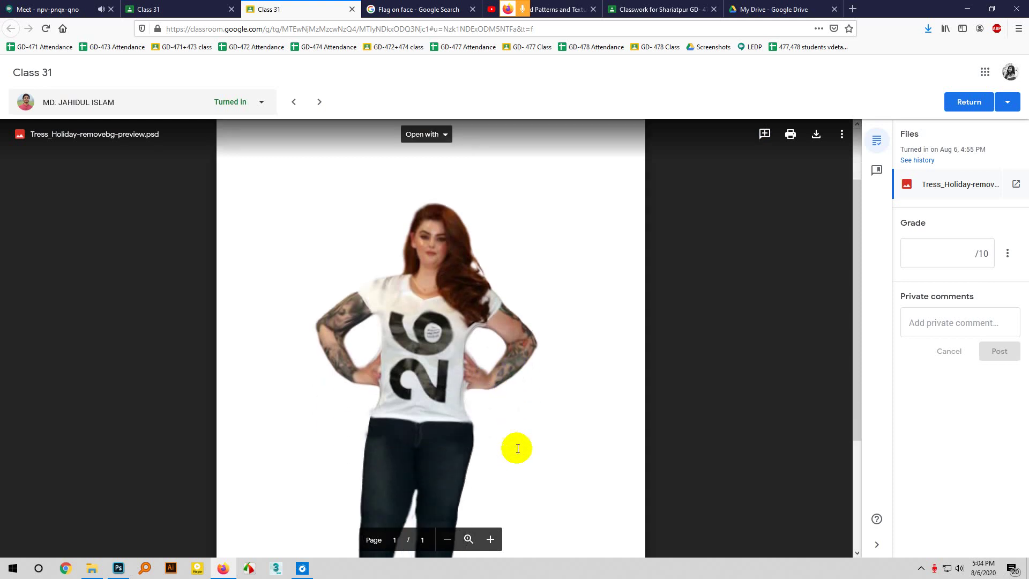
Examine the cut-out woman in the Tress_Holiday-removebg-preview.psd submission from head to feet
{"action": "scroll", "coordinate": [518, 410], "scroll_direction": "down", "scroll_amount": 5}
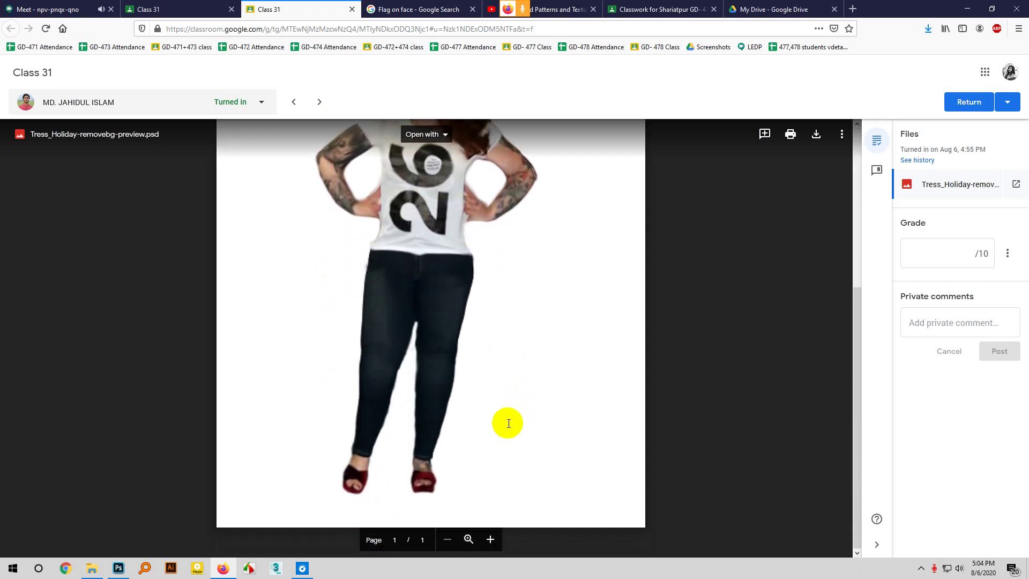
{"action": "scroll", "coordinate": [506, 421], "scroll_direction": "up", "scroll_amount": 5}
{"action": "scroll", "coordinate": [491, 445], "scroll_direction": "up", "scroll_amount": 3}
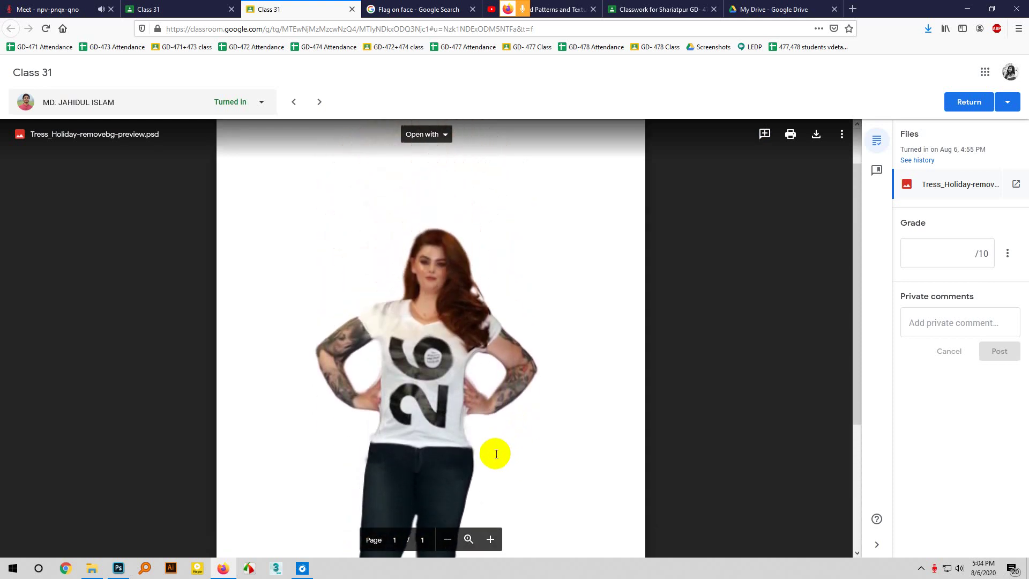
{"action": "scroll", "coordinate": [496, 454], "scroll_direction": "down", "scroll_amount": 2}
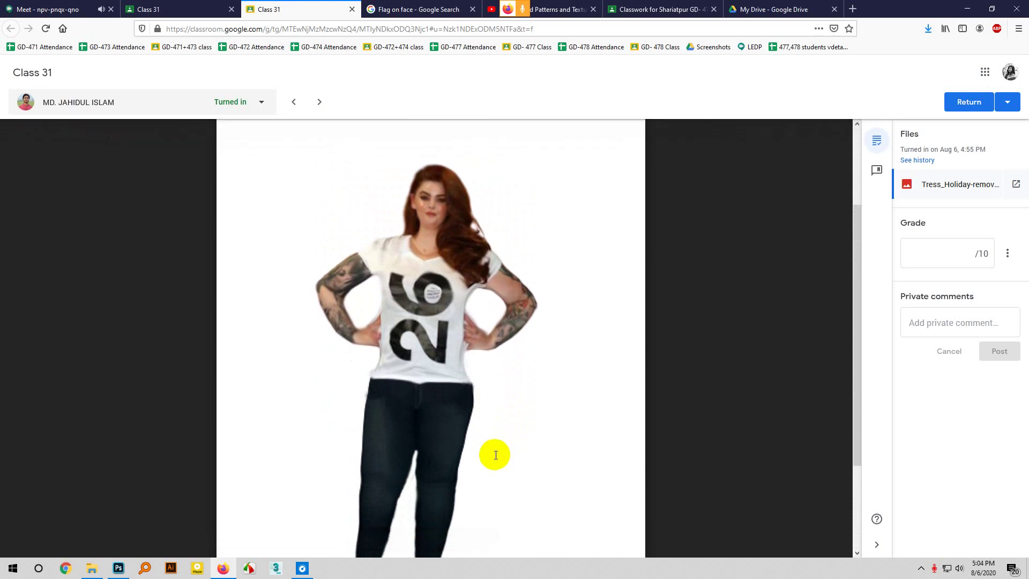
{"action": "scroll", "coordinate": [490, 456], "scroll_direction": "down", "scroll_amount": 2}
{"action": "scroll", "coordinate": [489, 453], "scroll_direction": "up", "scroll_amount": 4}
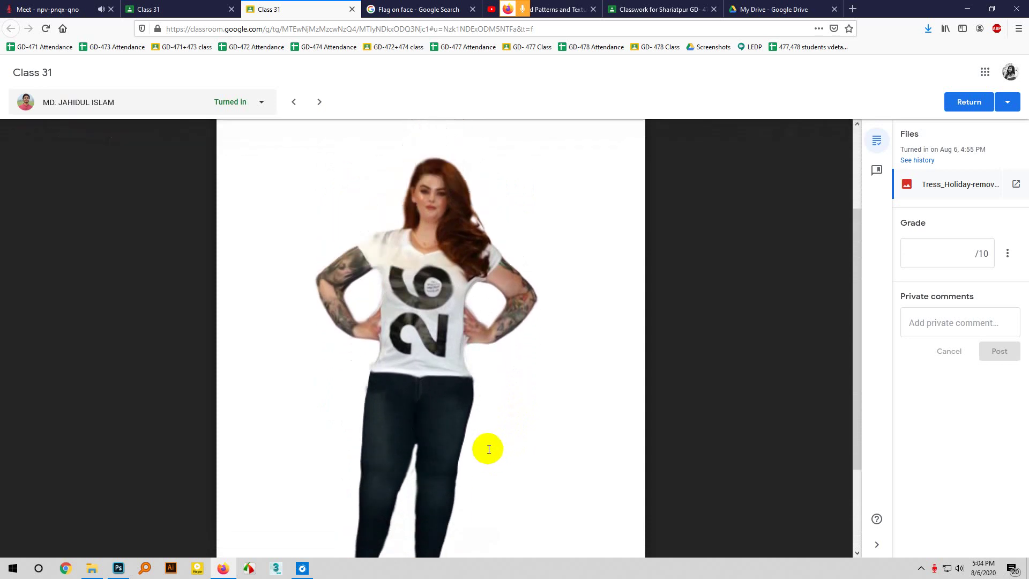
{"action": "scroll", "coordinate": [487, 449], "scroll_direction": "down", "scroll_amount": 2}
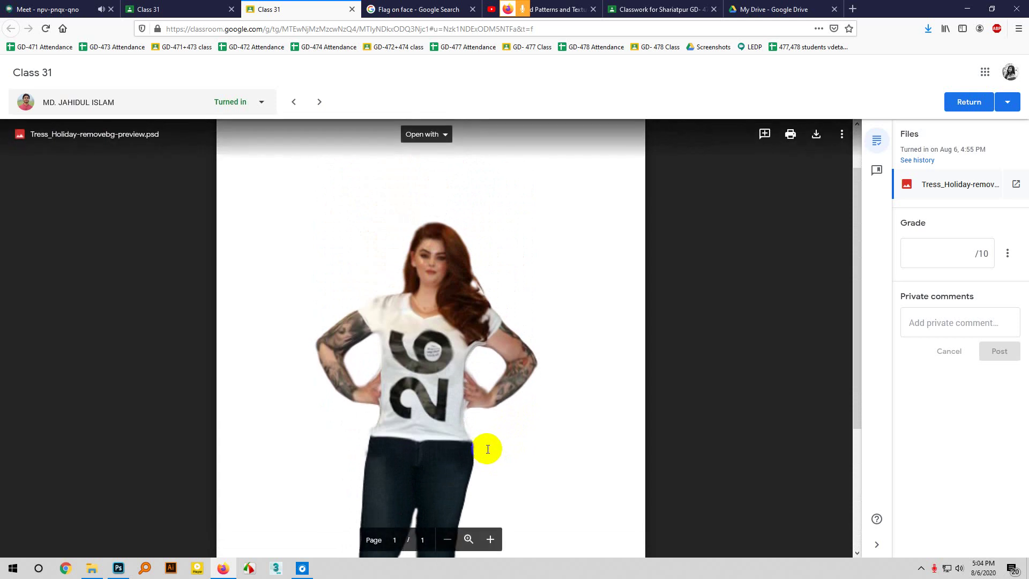
Return to the Google Meet call and present the entire screen to everyone
{"action": "left_click", "coordinate": [29, 5]}
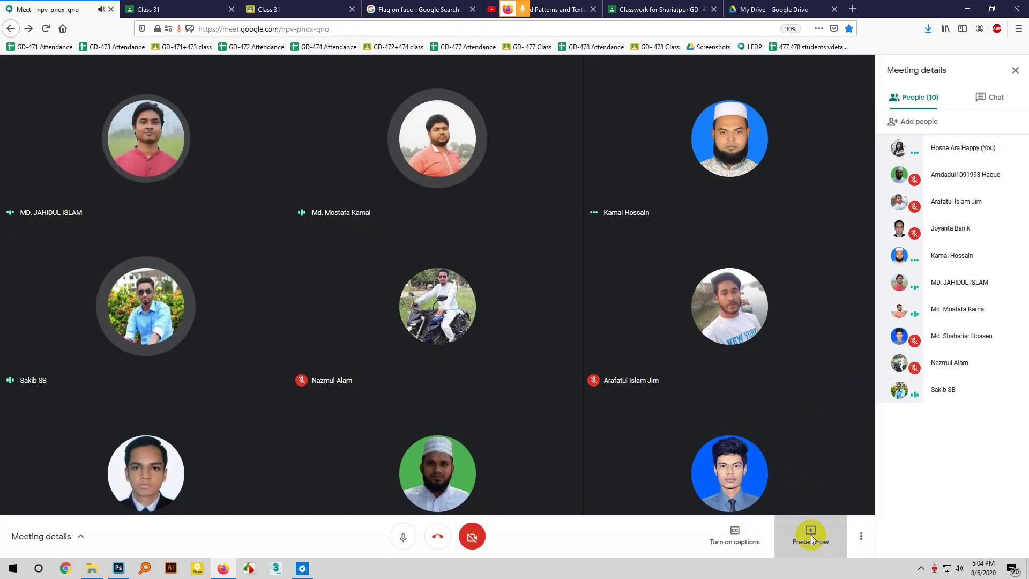
{"action": "left_click", "coordinate": [811, 533]}
{"action": "left_click", "coordinate": [813, 471]}
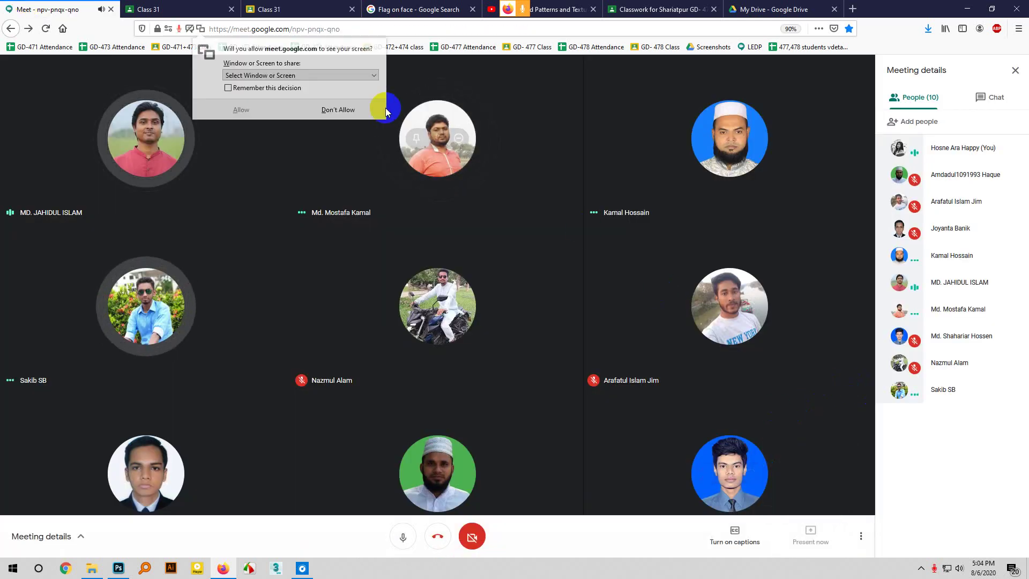
{"action": "left_click", "coordinate": [342, 75]}
{"action": "left_click", "coordinate": [278, 163]}
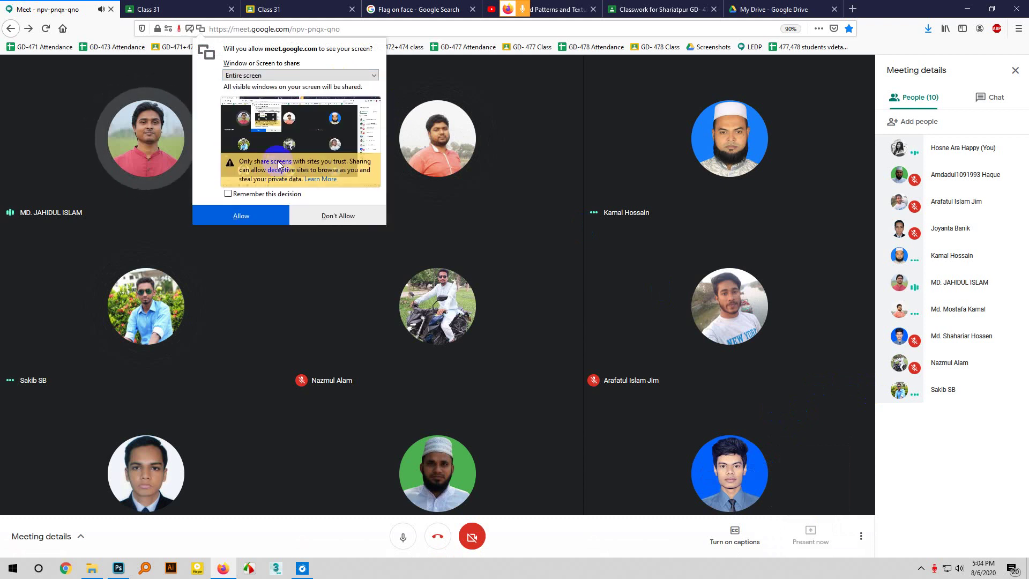
{"action": "left_click", "coordinate": [264, 217]}
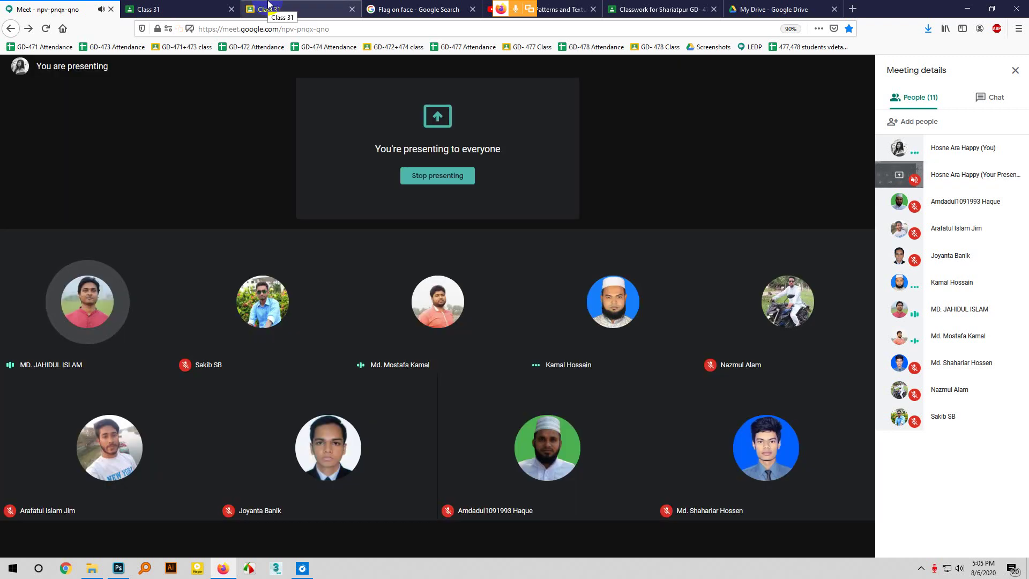
Show the whole Tress_Holiday-removebg-preview.psd submission on the shared screen and stop presenting in the Meet call
{"action": "left_click", "coordinate": [268, 6]}
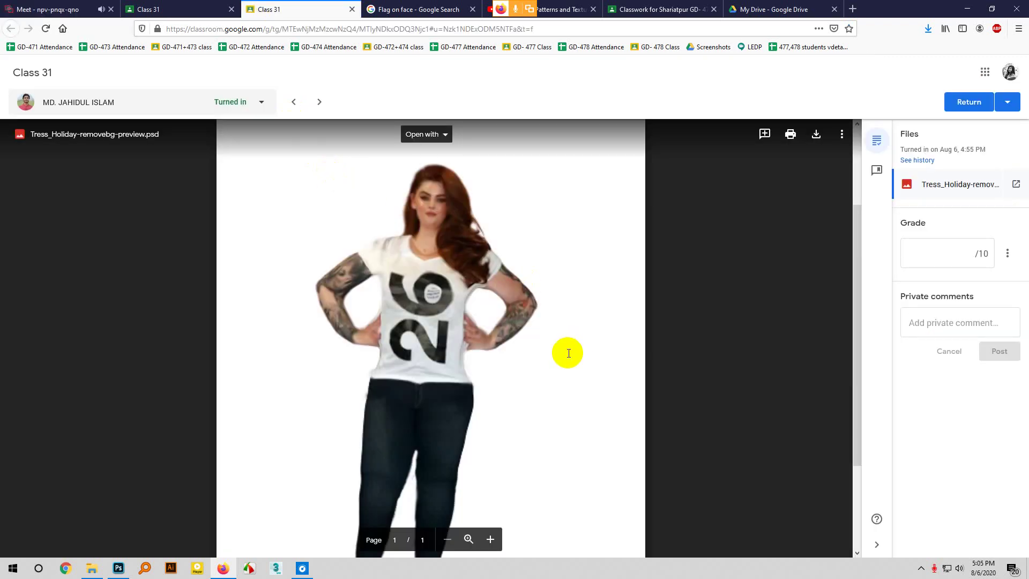
{"action": "scroll", "coordinate": [452, 374], "scroll_direction": "down", "scroll_amount": 3}
{"action": "scroll", "coordinate": [444, 400], "scroll_direction": "up", "scroll_amount": 3}
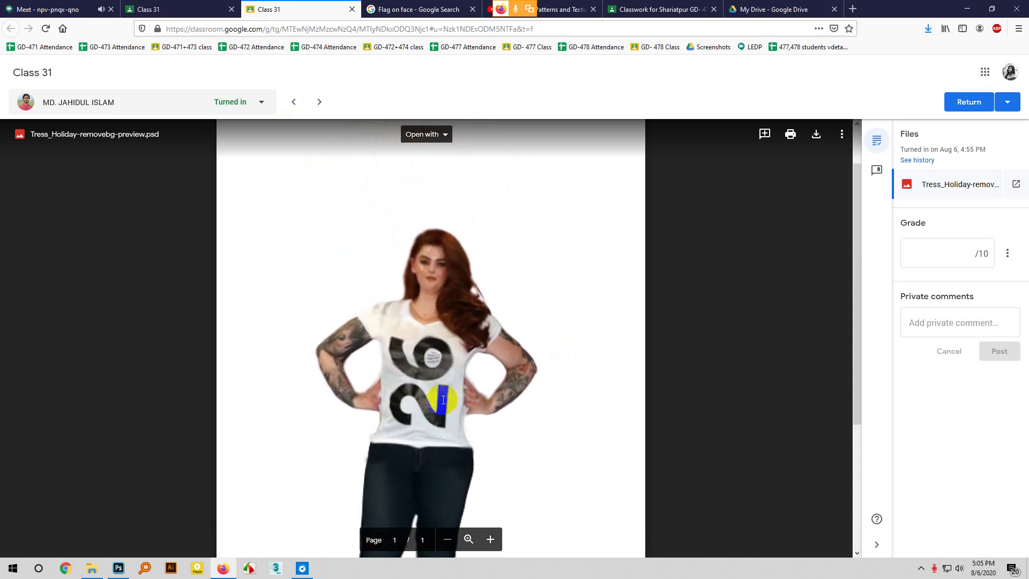
{"action": "scroll", "coordinate": [443, 400], "scroll_direction": "down", "scroll_amount": 3}
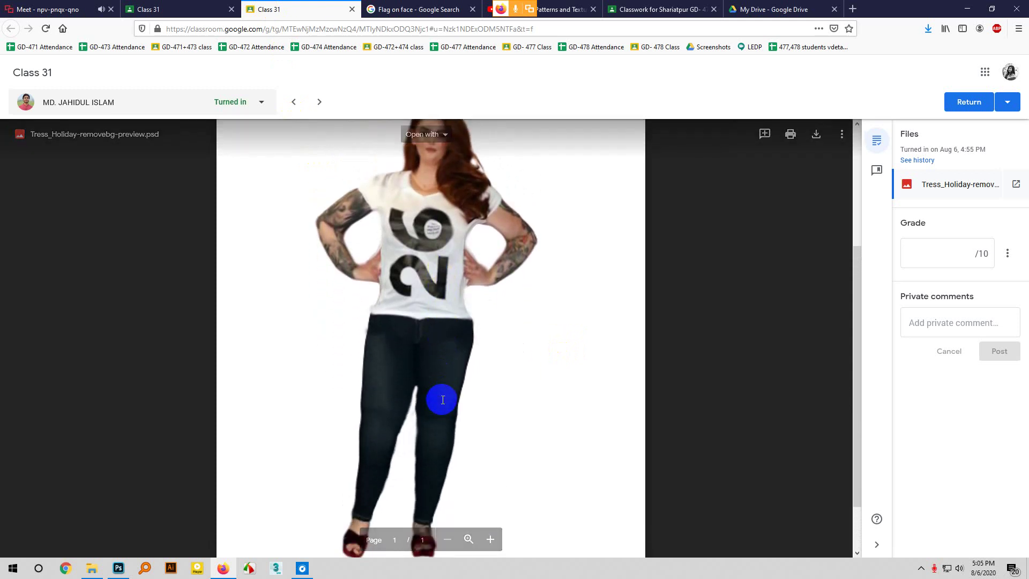
{"action": "scroll", "coordinate": [442, 399], "scroll_direction": "up", "scroll_amount": 3}
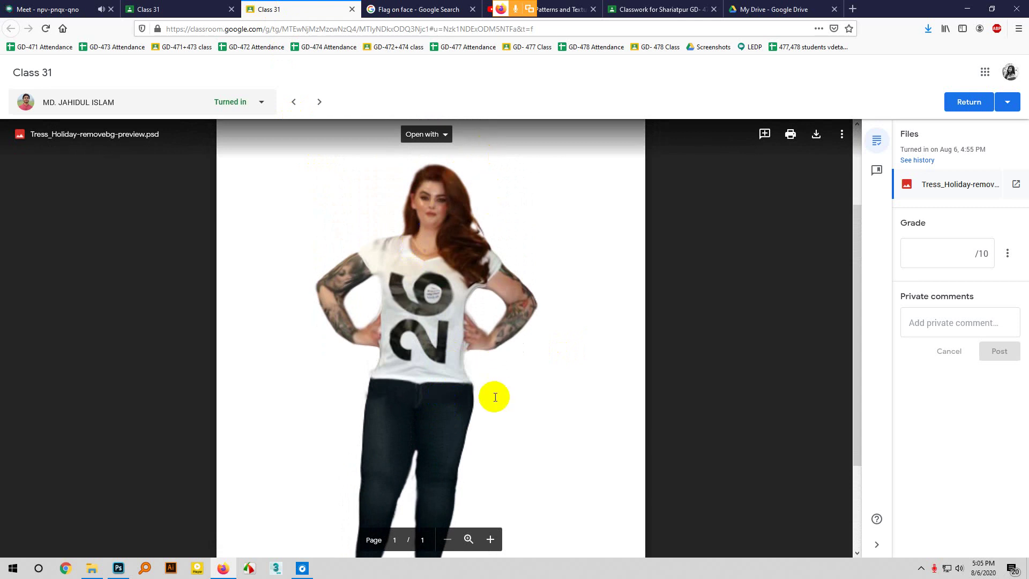
{"action": "scroll", "coordinate": [494, 396], "scroll_direction": "down", "scroll_amount": 2}
{"action": "scroll", "coordinate": [496, 390], "scroll_direction": "down", "scroll_amount": 2}
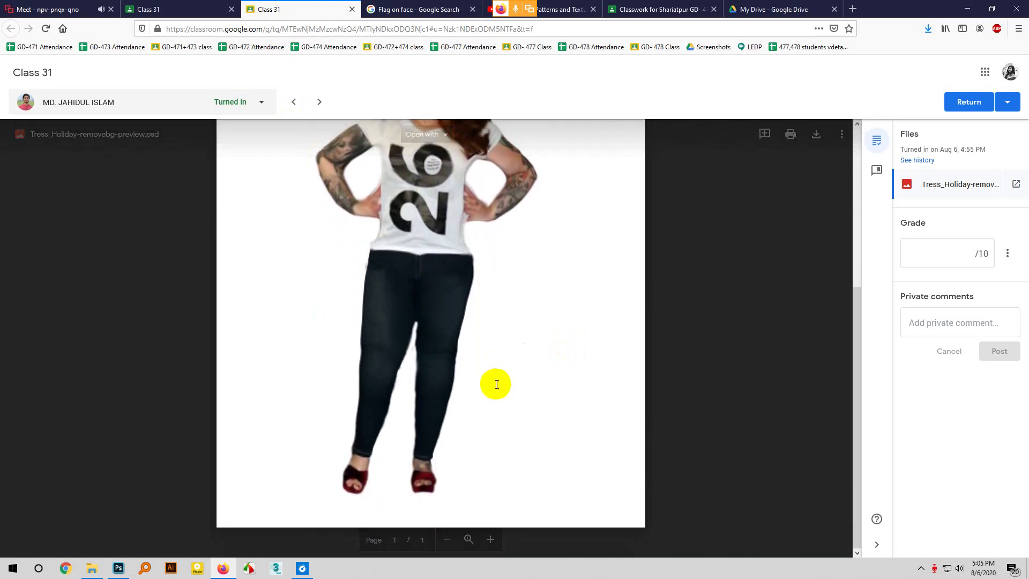
{"action": "scroll", "coordinate": [495, 384], "scroll_direction": "up", "scroll_amount": 4}
{"action": "left_click", "coordinate": [48, 9]}
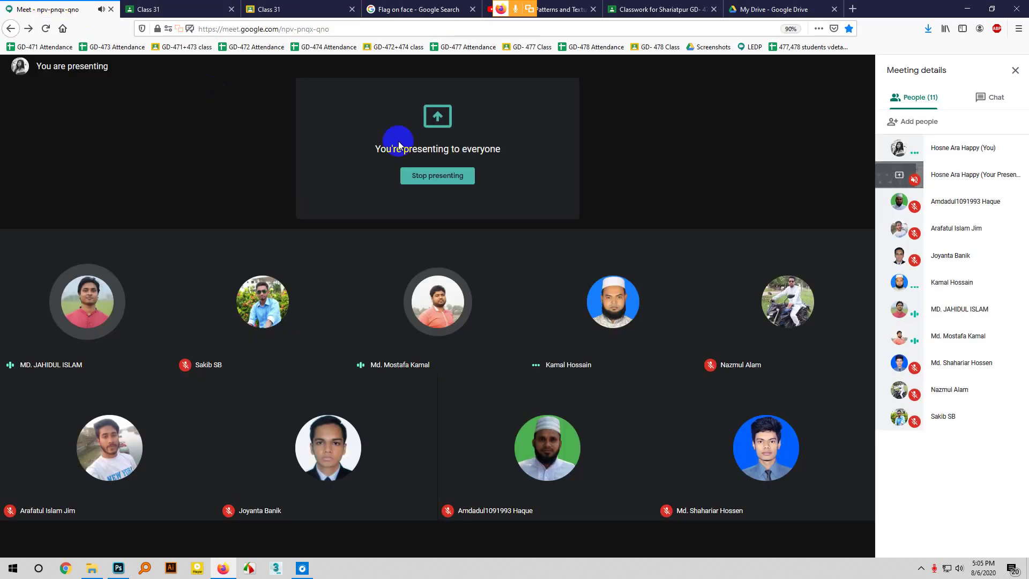
{"action": "left_click", "coordinate": [441, 180]}
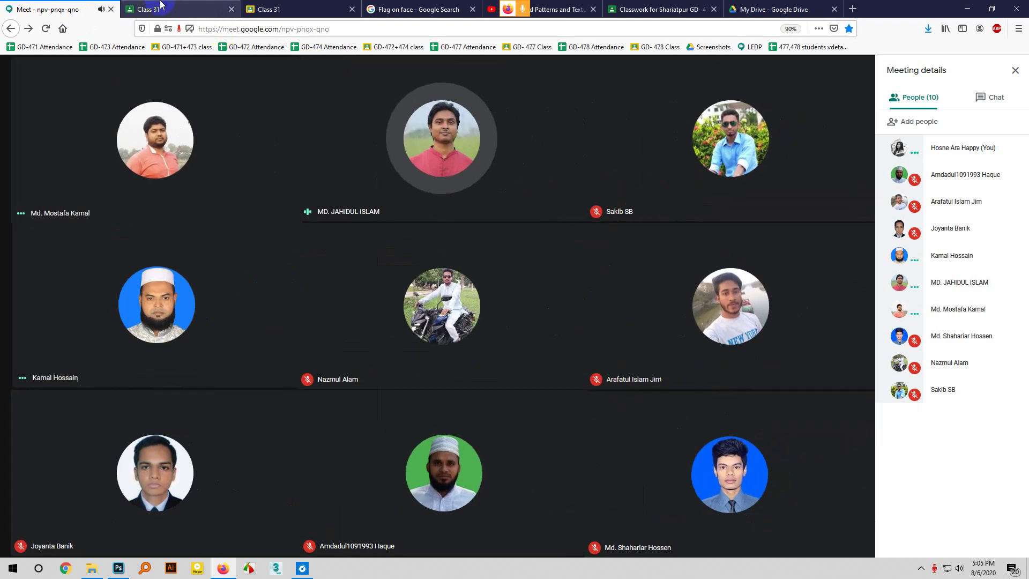
Grade the Tress_Holiday-removebg-preview.psd submission 9 out of 10 and return it to the student
{"action": "left_click", "coordinate": [160, 6]}
{"action": "left_click", "coordinate": [269, 8]}
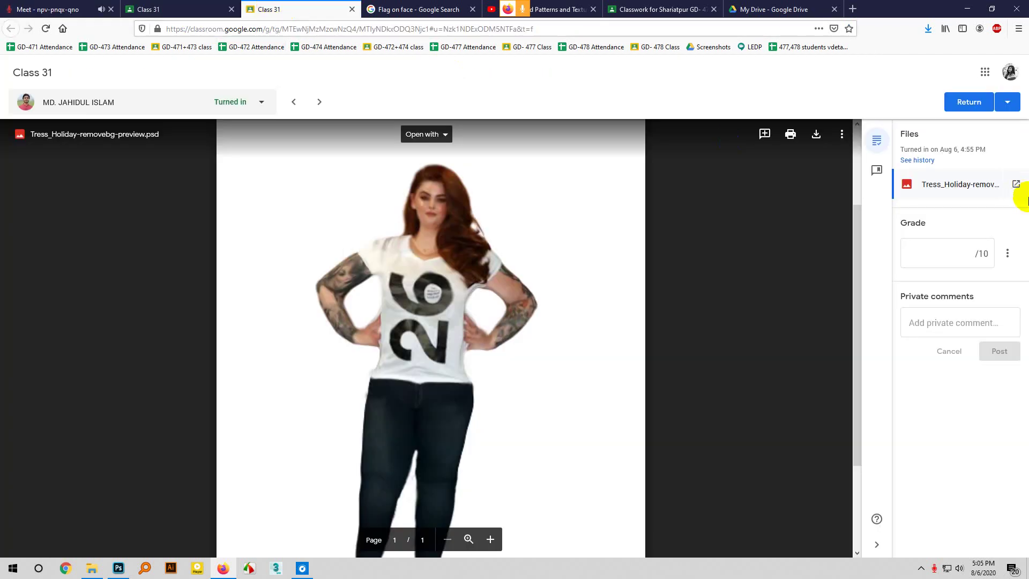
{"action": "left_click", "coordinate": [958, 254]}
{"action": "type", "text": "9"}
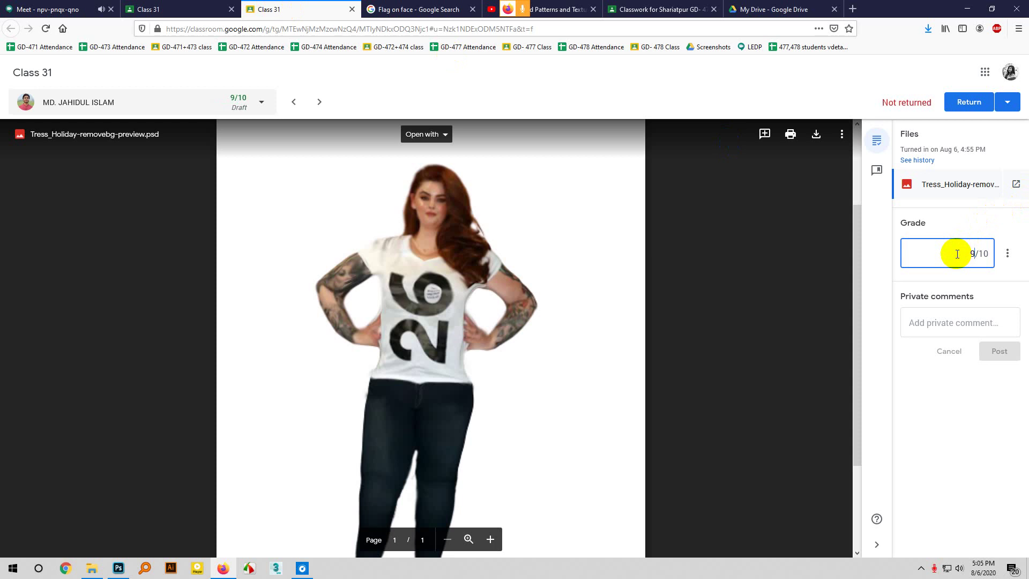
{"action": "left_click", "coordinate": [970, 112]}
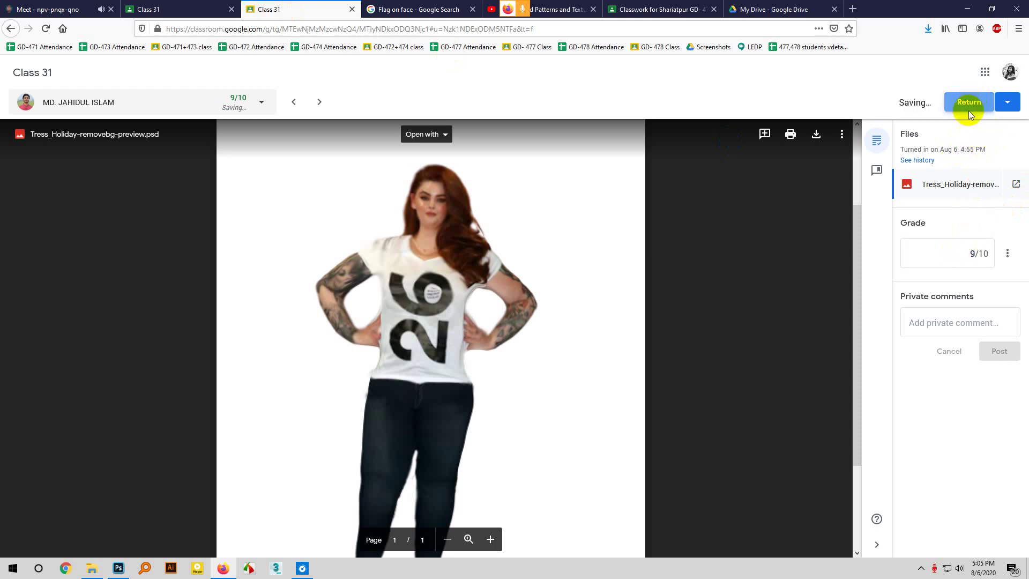
{"action": "left_click", "coordinate": [603, 347]}
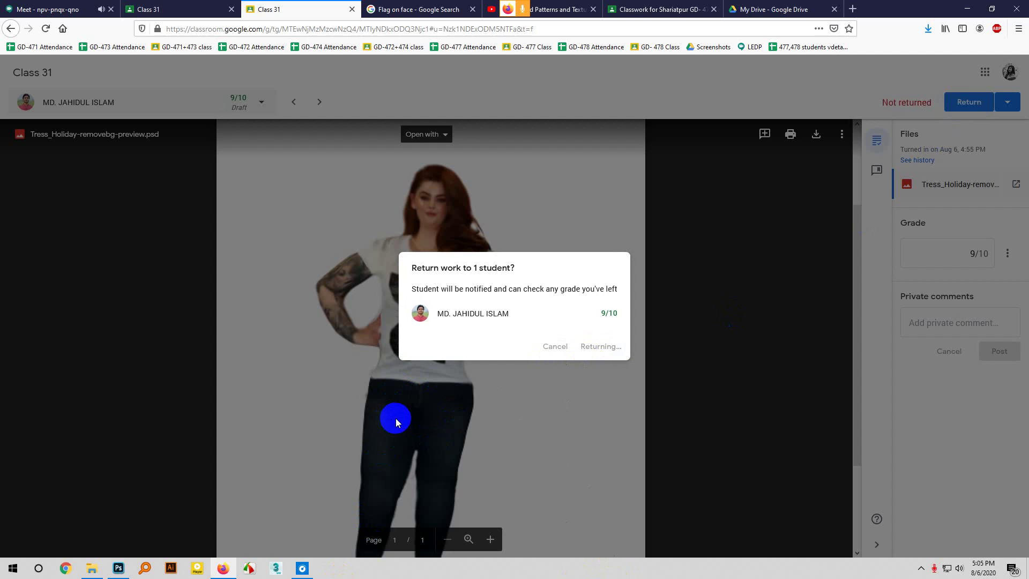
Open the turned-in 001.psd submission from the Class 31 student work and examine the full image
{"action": "left_click", "coordinate": [148, 9]}
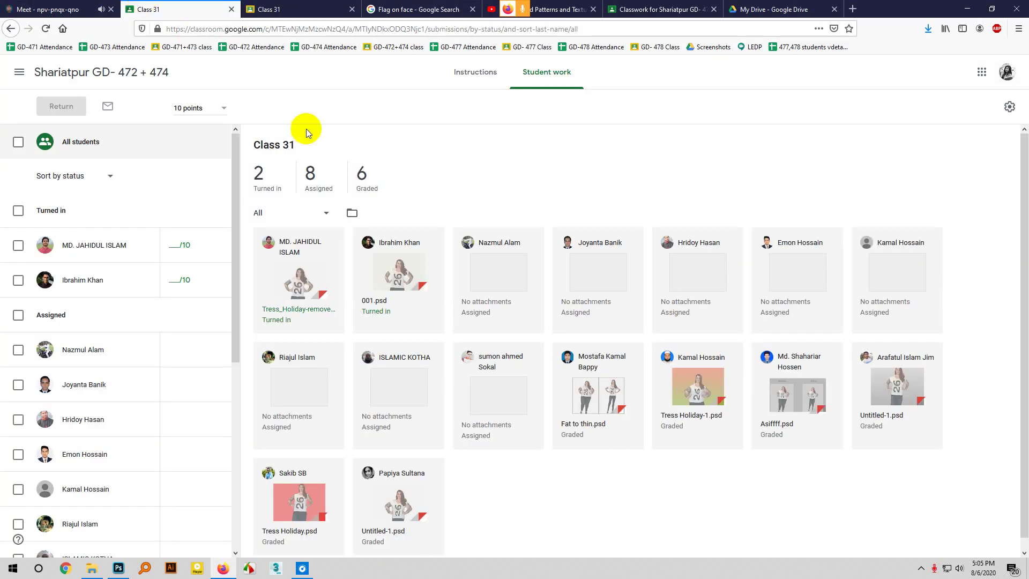
{"action": "left_click", "coordinate": [401, 274]}
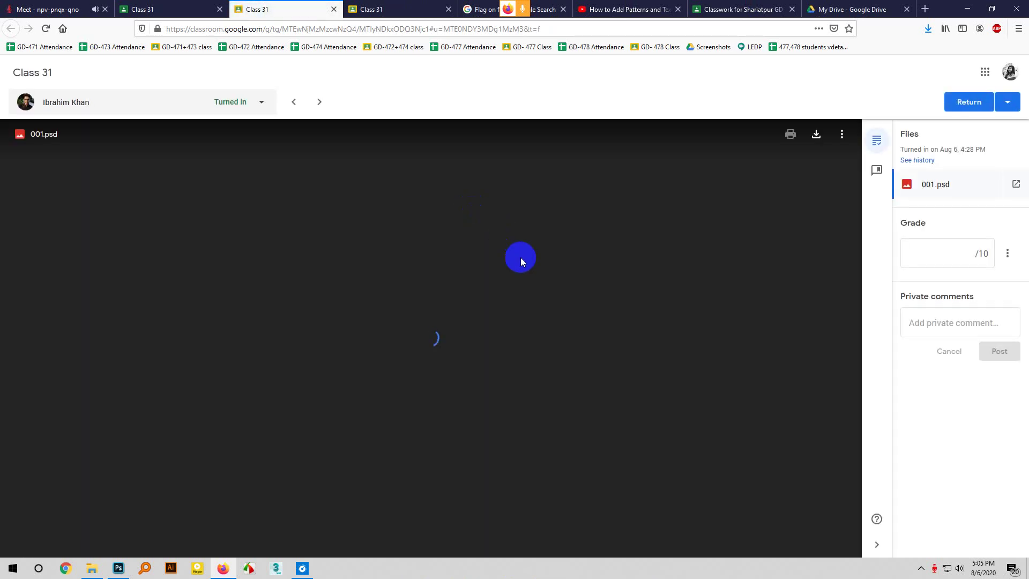
{"action": "scroll", "coordinate": [635, 371], "scroll_direction": "down", "scroll_amount": 5}
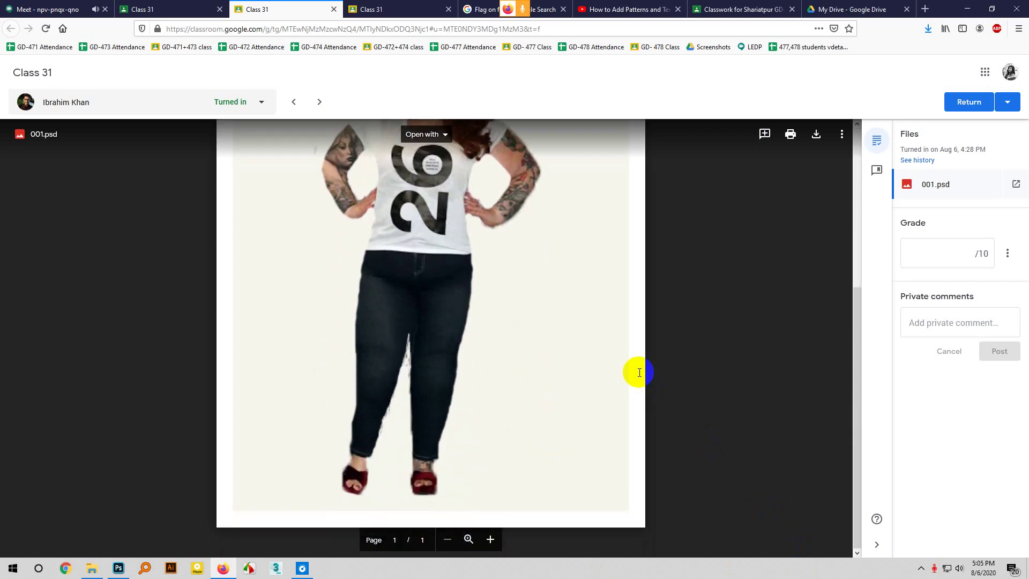
{"action": "scroll", "coordinate": [638, 372], "scroll_direction": "up", "scroll_amount": 5}
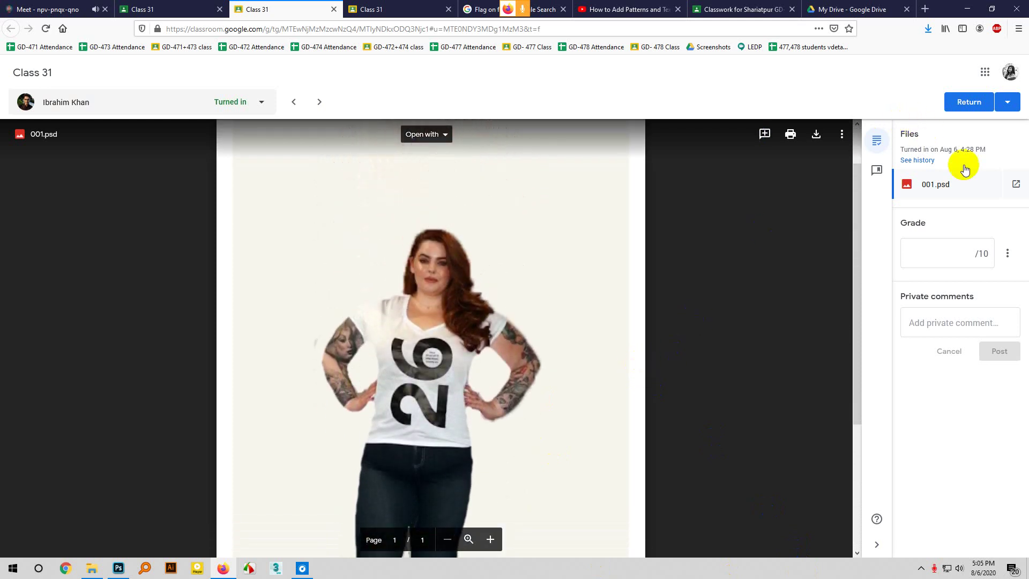
Grade the 001.psd submission 8 out of 10, return it to the student and go back to the Class 31 student work
{"action": "left_click", "coordinate": [942, 266]}
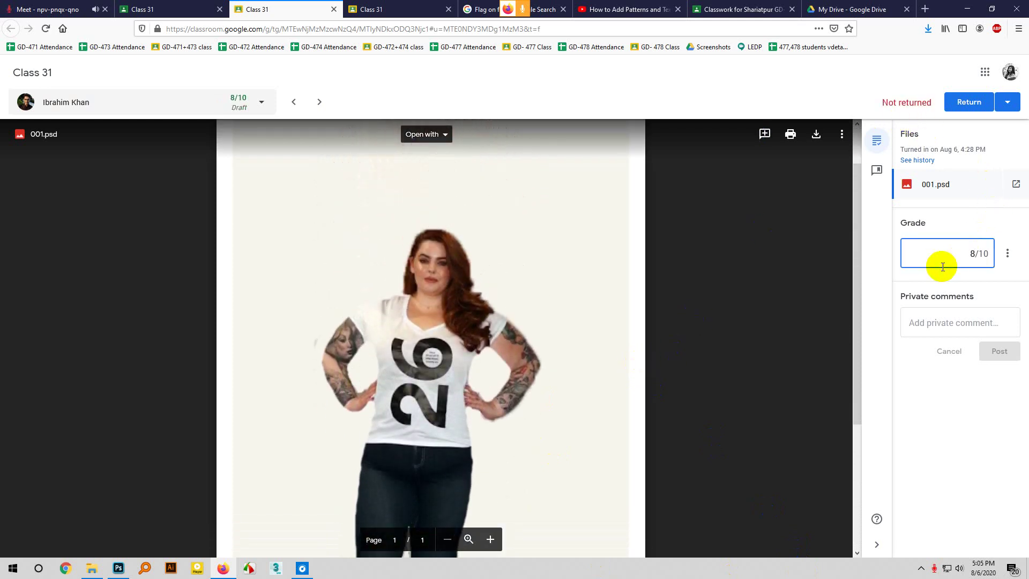
{"action": "left_click", "coordinate": [966, 101]}
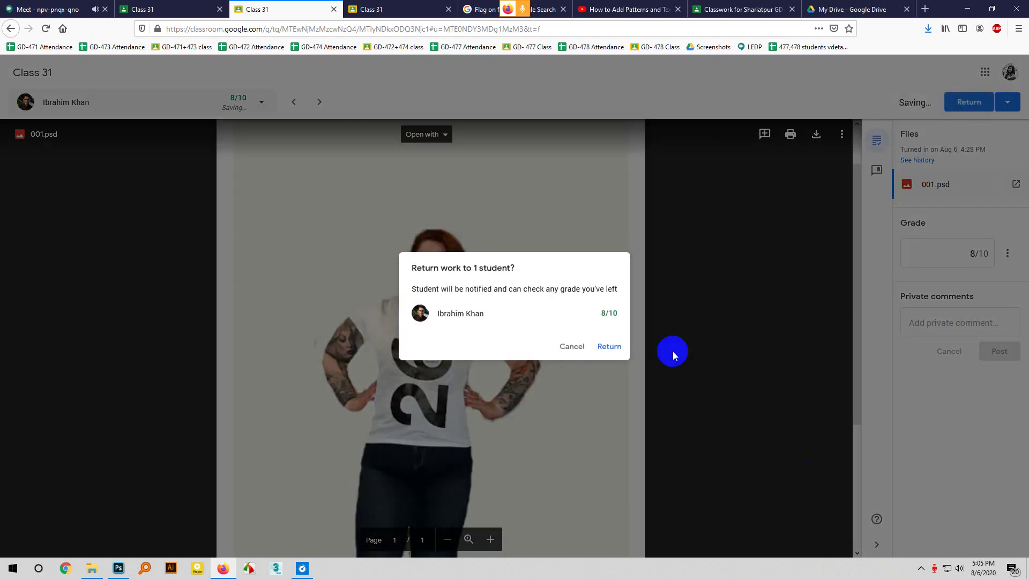
{"action": "left_click", "coordinate": [609, 346]}
{"action": "left_click", "coordinate": [305, 11]}
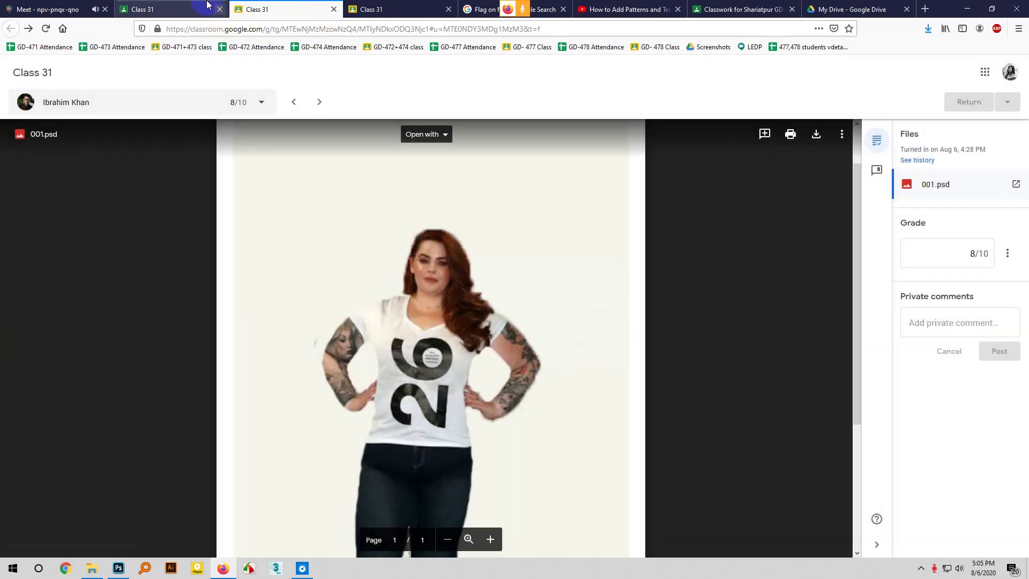
{"action": "left_click", "coordinate": [180, 6]}
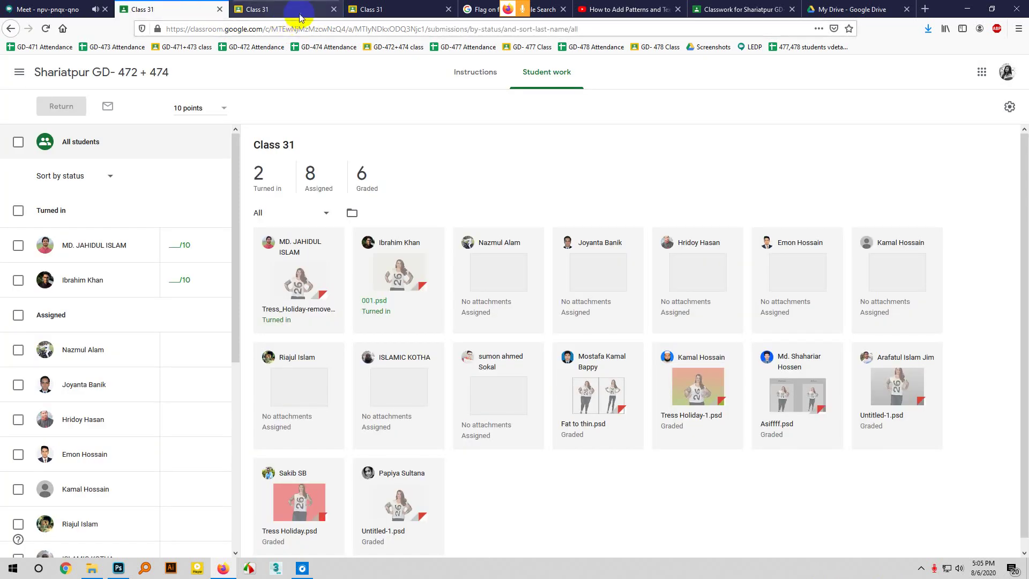
Close the three open Class 31 tabs for the student submissions in Google Classroom
{"action": "left_click", "coordinate": [333, 9]}
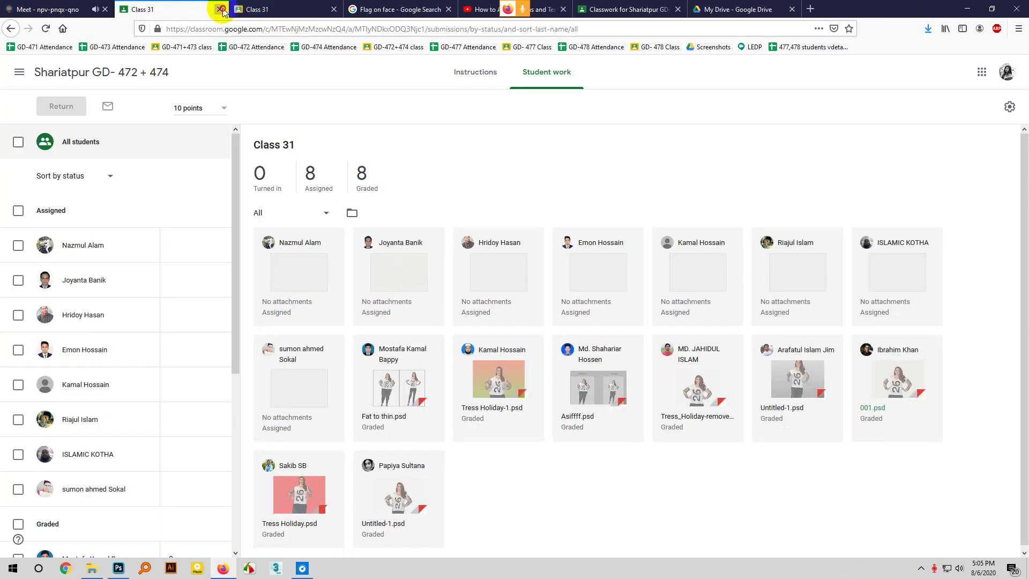
{"action": "left_click", "coordinate": [221, 9]}
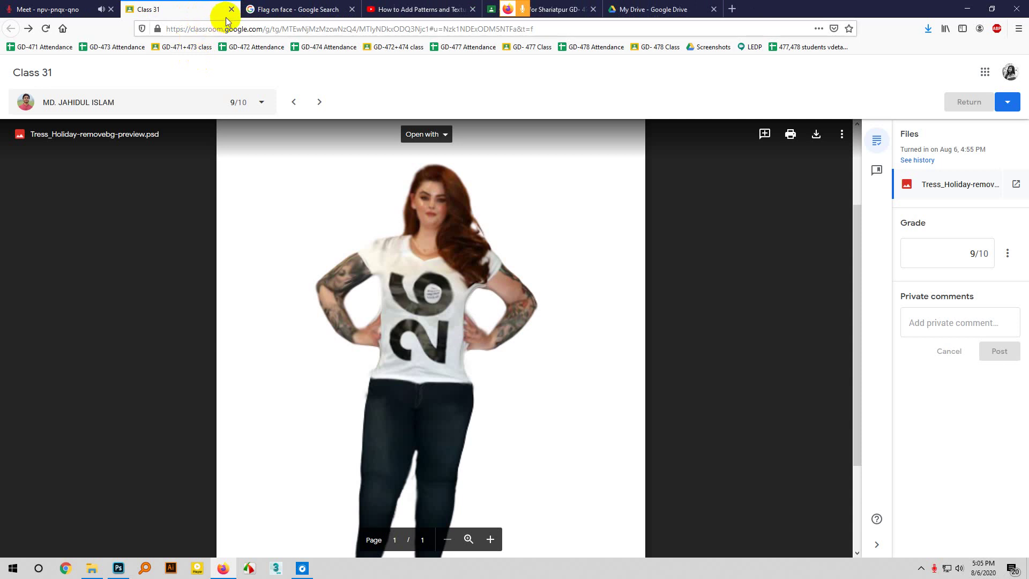
{"action": "left_click", "coordinate": [232, 9]}
{"action": "scroll", "coordinate": [236, 215], "scroll_direction": "up", "scroll_amount": 3}
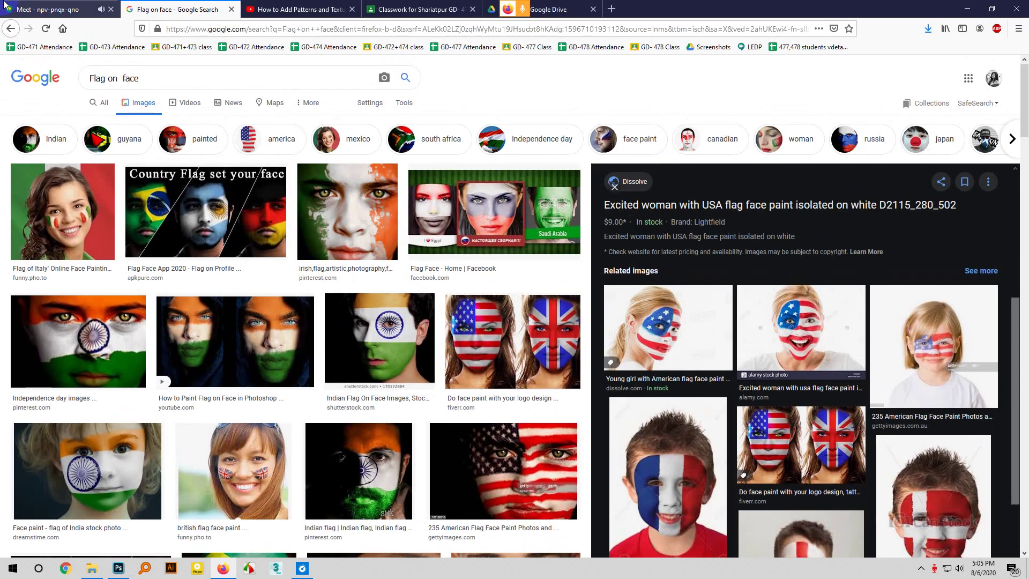
Switch to the Google Meet call, mute the microphone and turn it back on
{"action": "left_click", "coordinate": [52, 9]}
{"action": "mouse_move", "coordinate": [330, 360]}
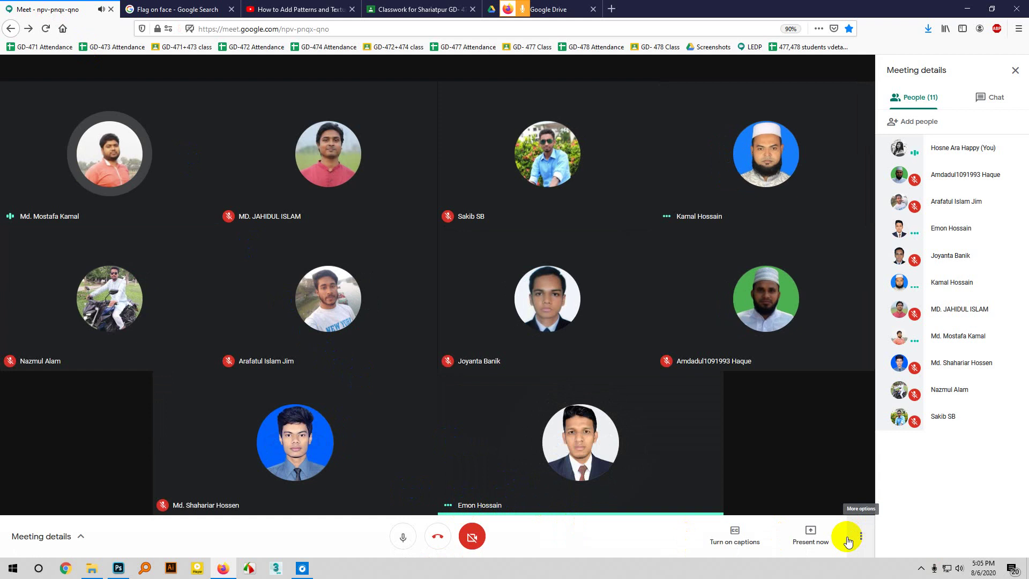
{"action": "left_click", "coordinate": [403, 537]}
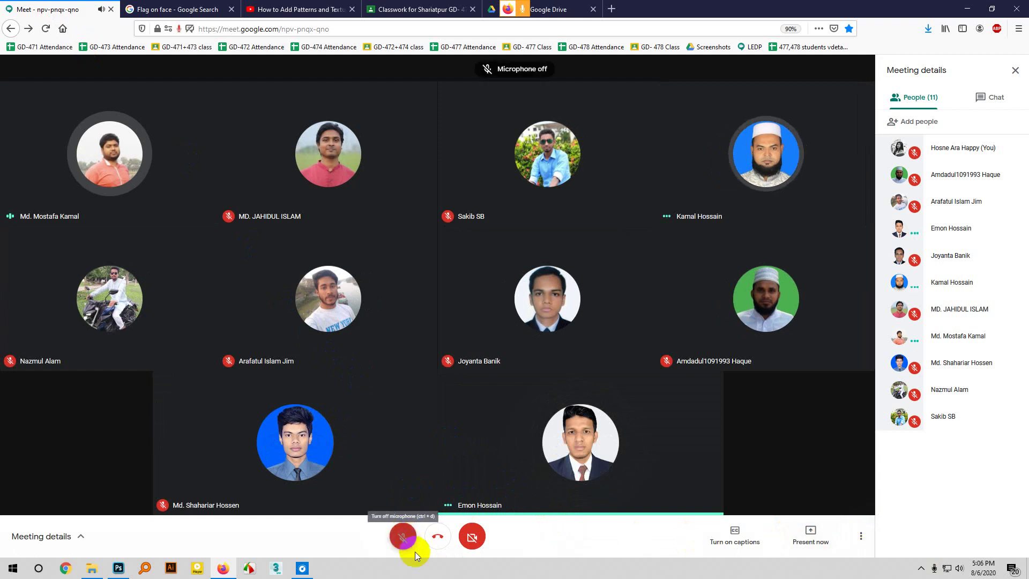
{"action": "left_click", "coordinate": [921, 569]}
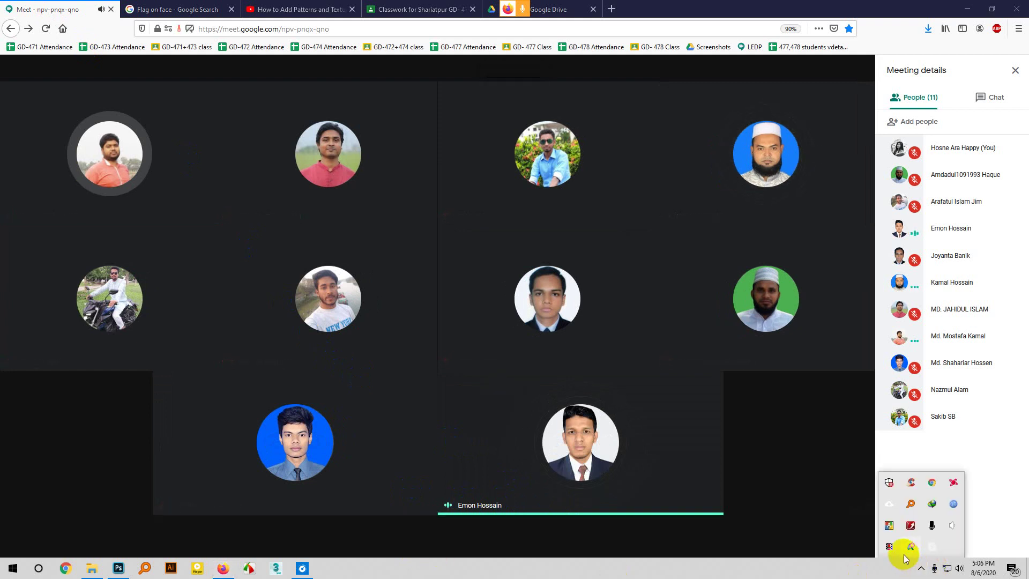
{"action": "left_click", "coordinate": [891, 549]}
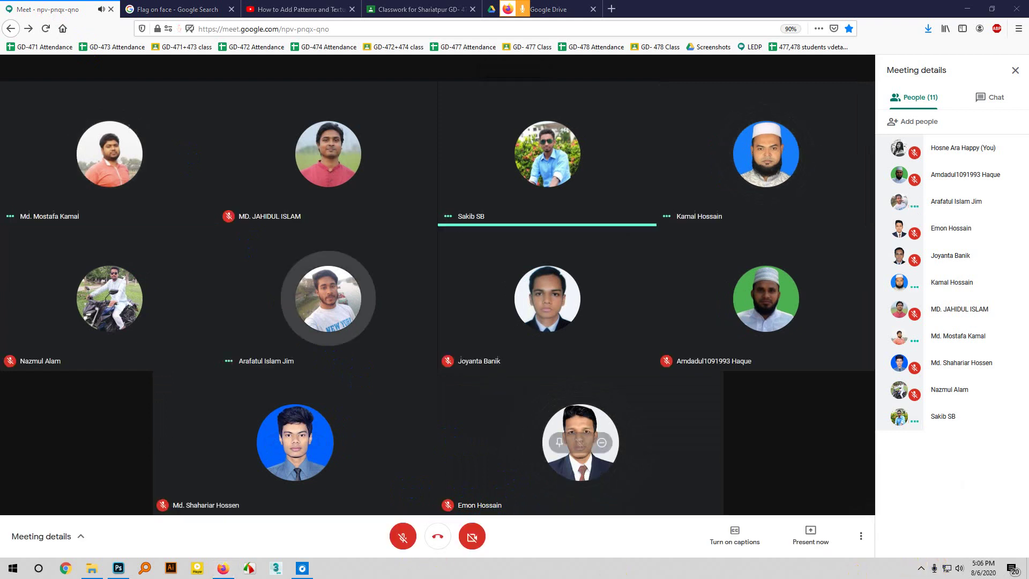
{"action": "left_click", "coordinate": [404, 537]}
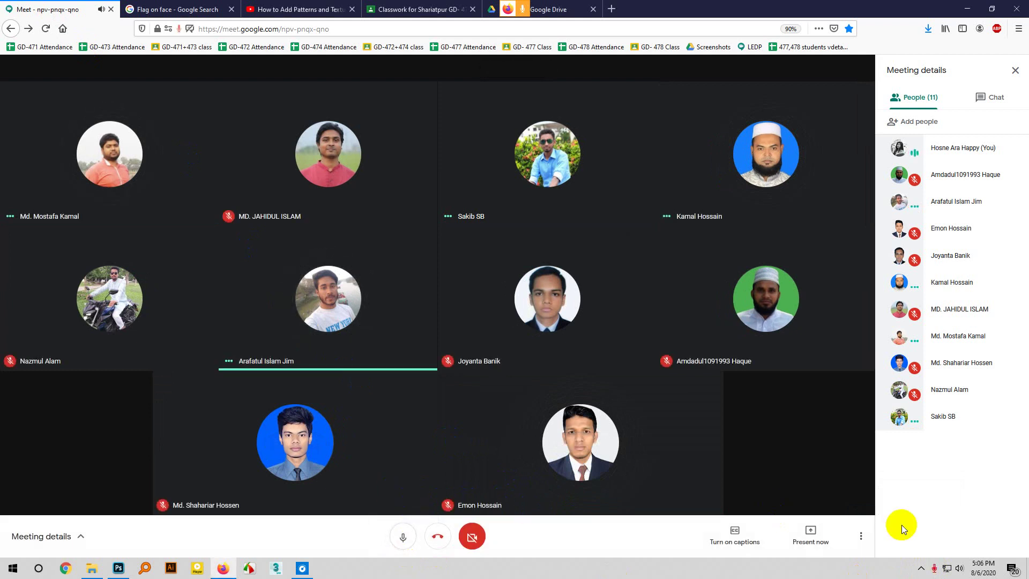
Present the entire screen to the meeting participants and allow the browser to share it
{"action": "left_click", "coordinate": [810, 533]}
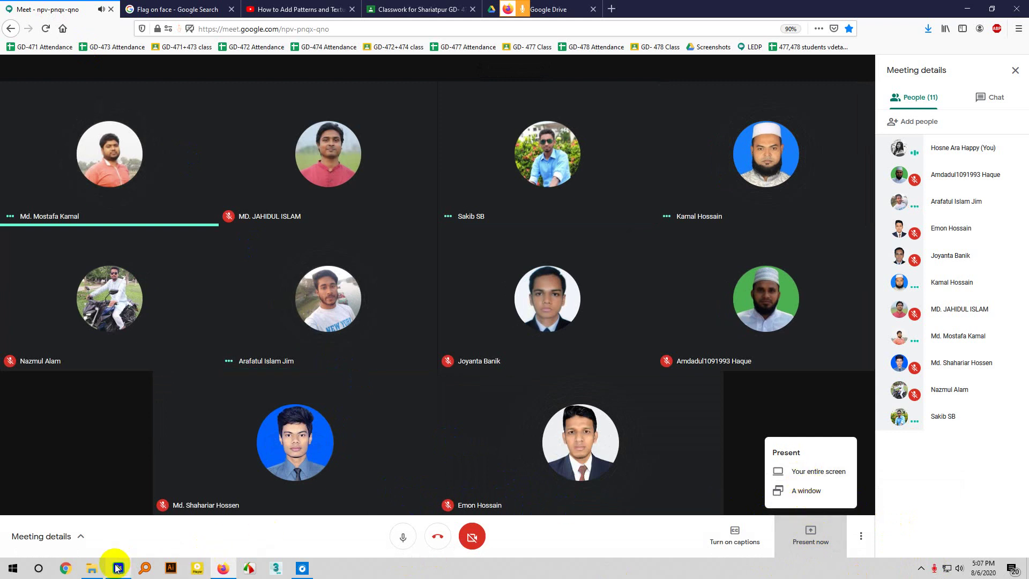
{"action": "left_click", "coordinate": [831, 471]}
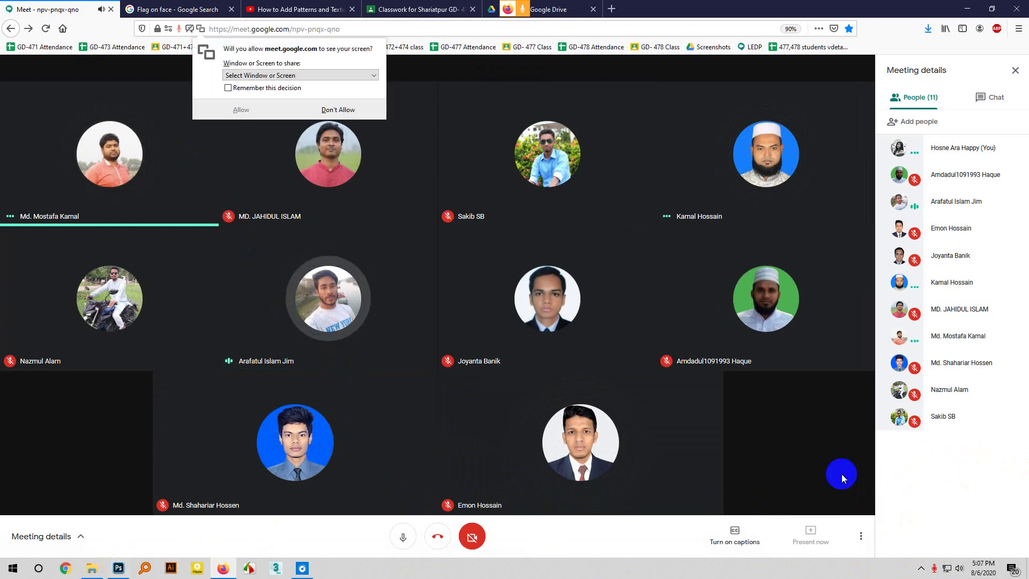
{"action": "left_click", "coordinate": [346, 76]}
{"action": "left_click", "coordinate": [281, 159]}
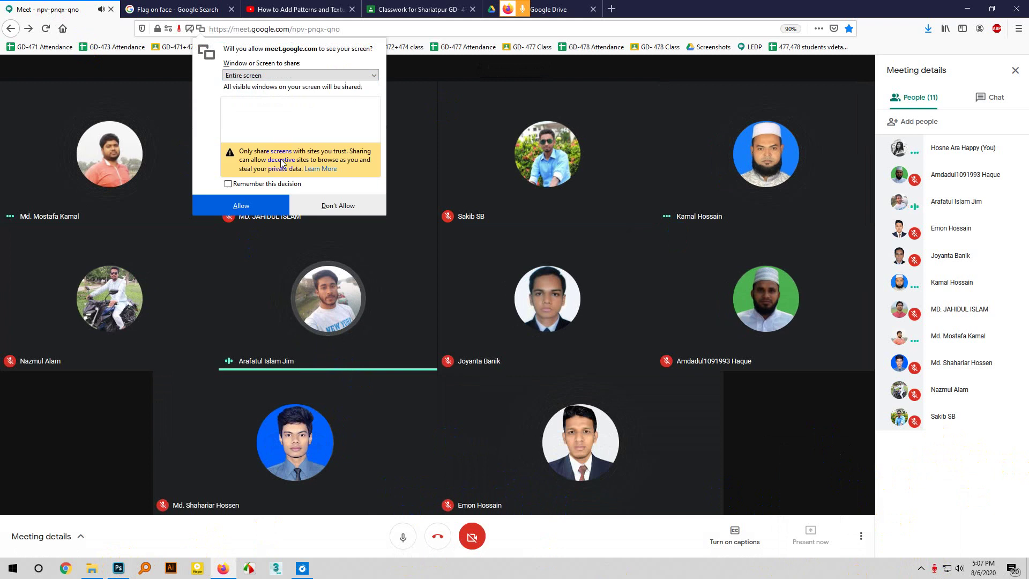
{"action": "left_click", "coordinate": [245, 216]}
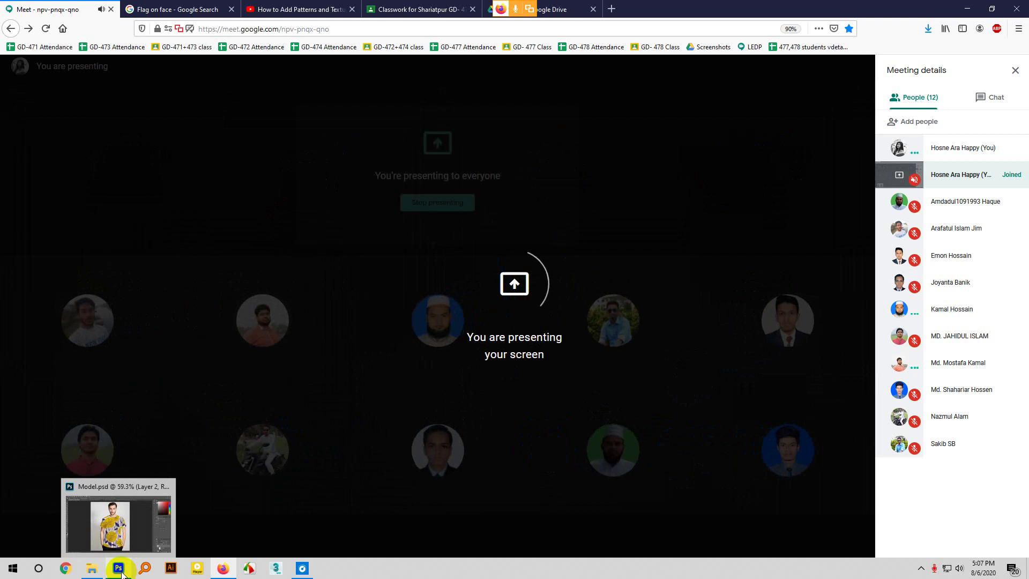
Switch to Photoshop and delete the masked Layer 0 and the patterned smart object Layer 2 from Model.psd
{"action": "left_click", "coordinate": [122, 571]}
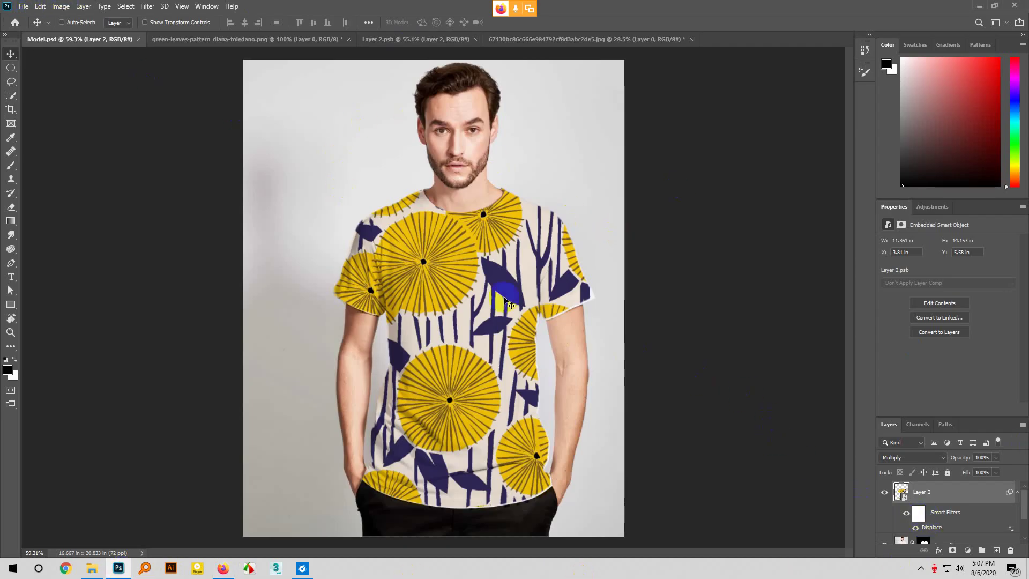
{"action": "scroll", "coordinate": [363, 307], "scroll_direction": "down", "scroll_amount": 1}
{"action": "scroll", "coordinate": [992, 517], "scroll_direction": "down", "scroll_amount": 2}
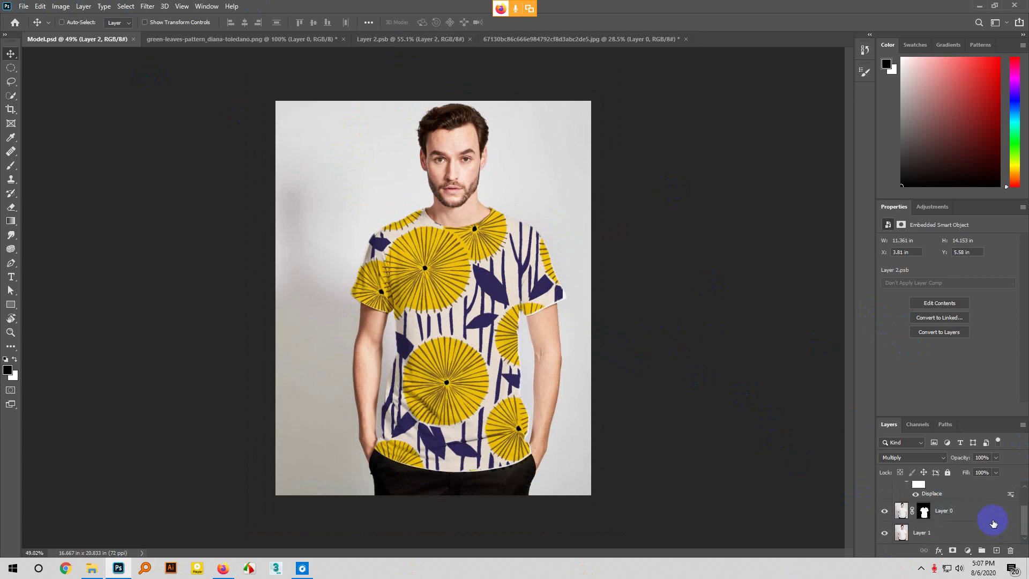
{"action": "scroll", "coordinate": [939, 506], "scroll_direction": "up", "scroll_amount": 2}
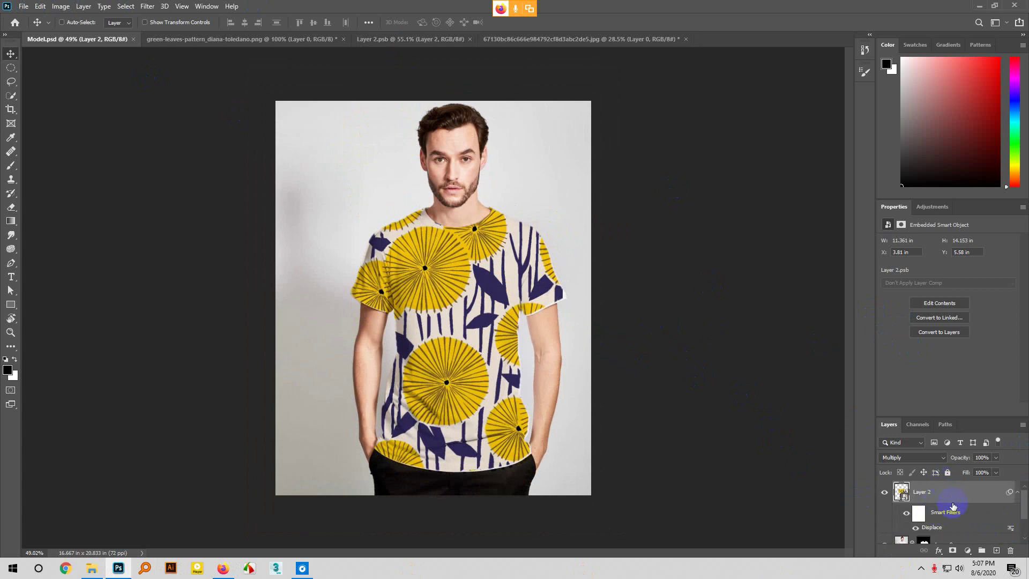
{"action": "scroll", "coordinate": [953, 507], "scroll_direction": "down", "scroll_amount": 1}
{"action": "left_click", "coordinate": [953, 515]}
{"action": "left_click", "coordinate": [1012, 551]}
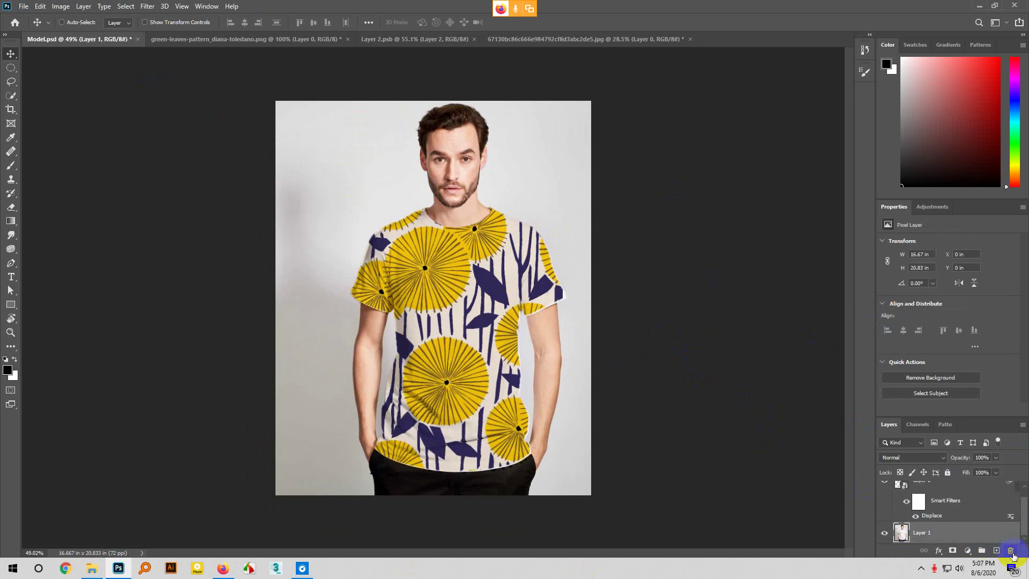
{"action": "left_click", "coordinate": [960, 493]}
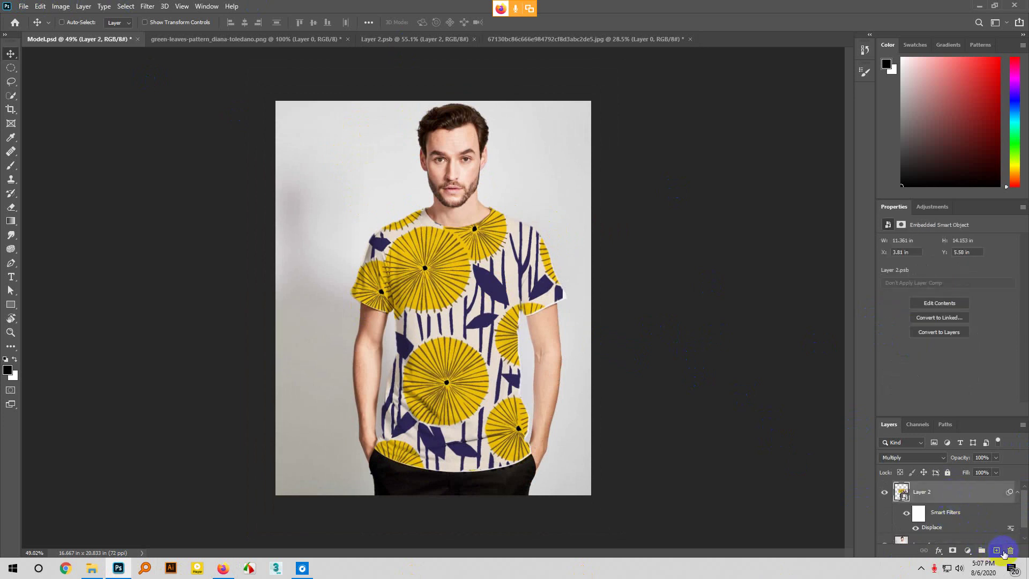
{"action": "left_click", "coordinate": [1009, 551]}
{"action": "left_click", "coordinate": [446, 277]}
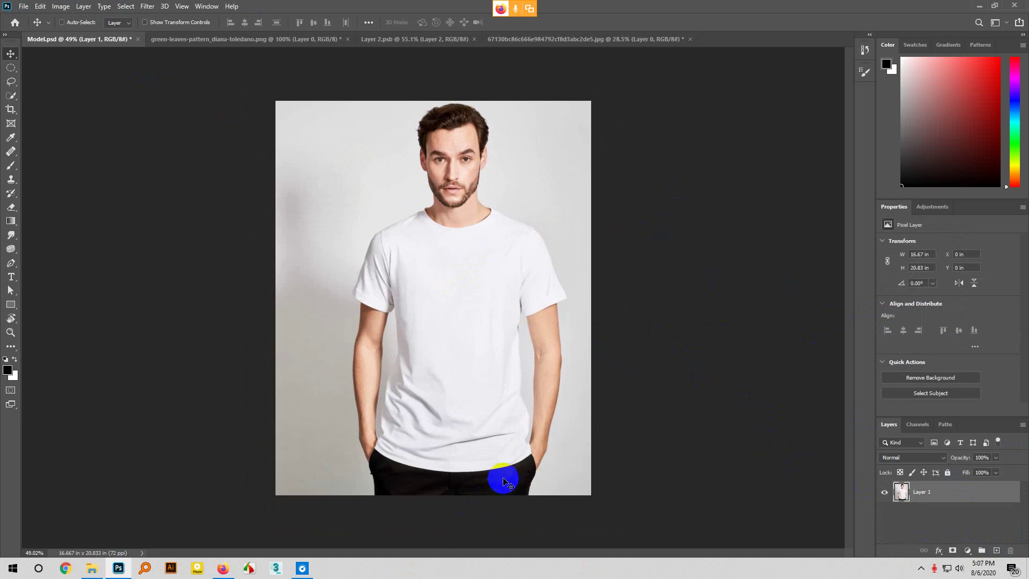
Open the Oil Paint filter on Layer 1 of the model photo and enable its preview on the canvas
{"action": "left_click", "coordinate": [538, 485]}
{"action": "key", "text": "super"}
{"action": "key", "text": "Escape"}
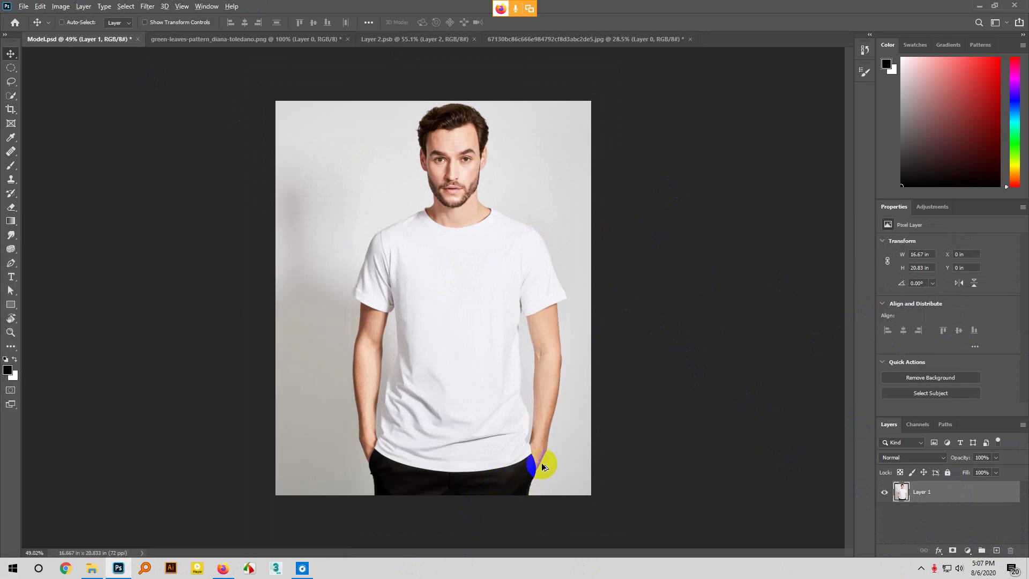
{"action": "key", "text": "ctrl+0"}
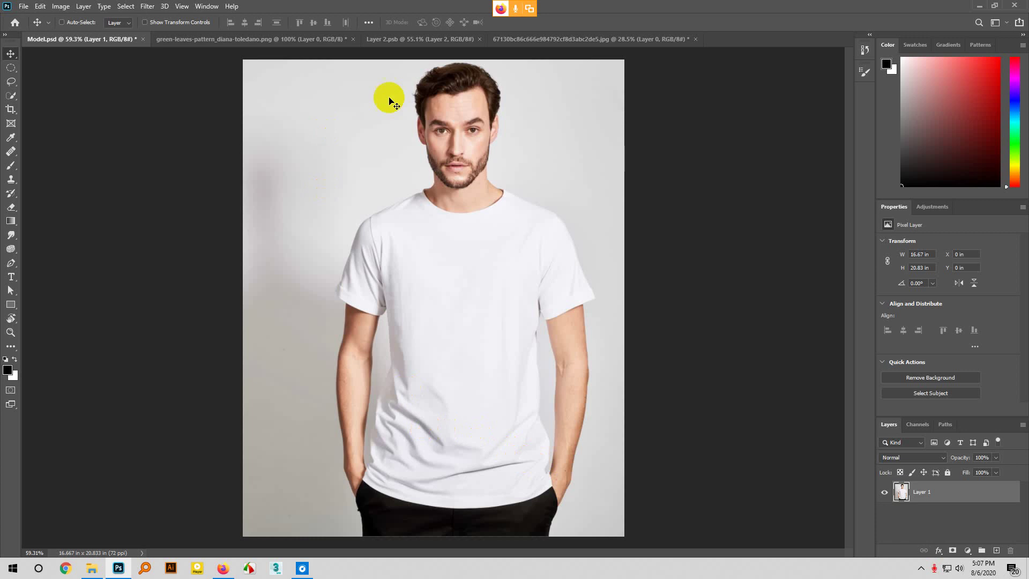
{"action": "left_click", "coordinate": [146, 7]}
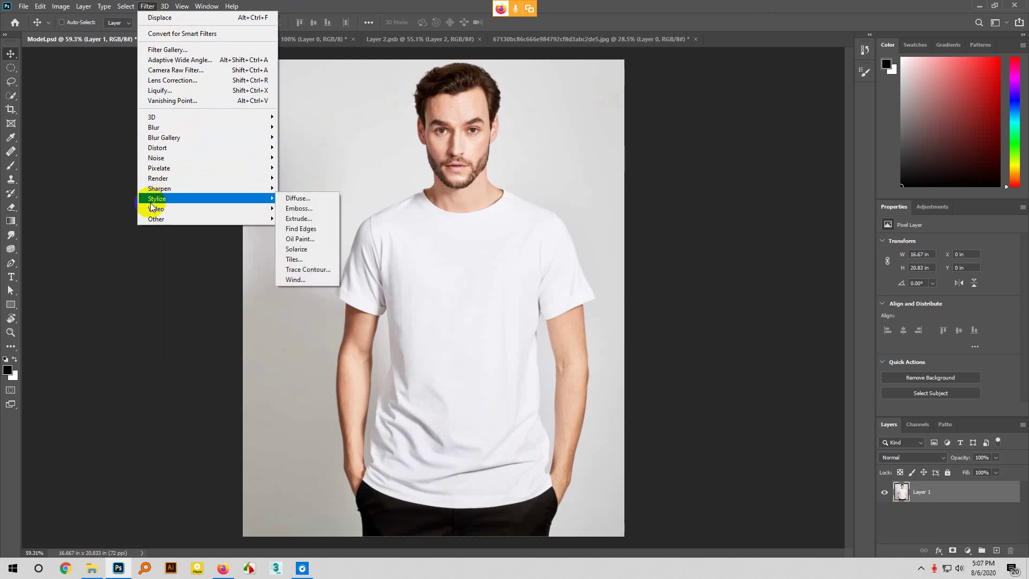
{"action": "mouse_move", "coordinate": [161, 204]}
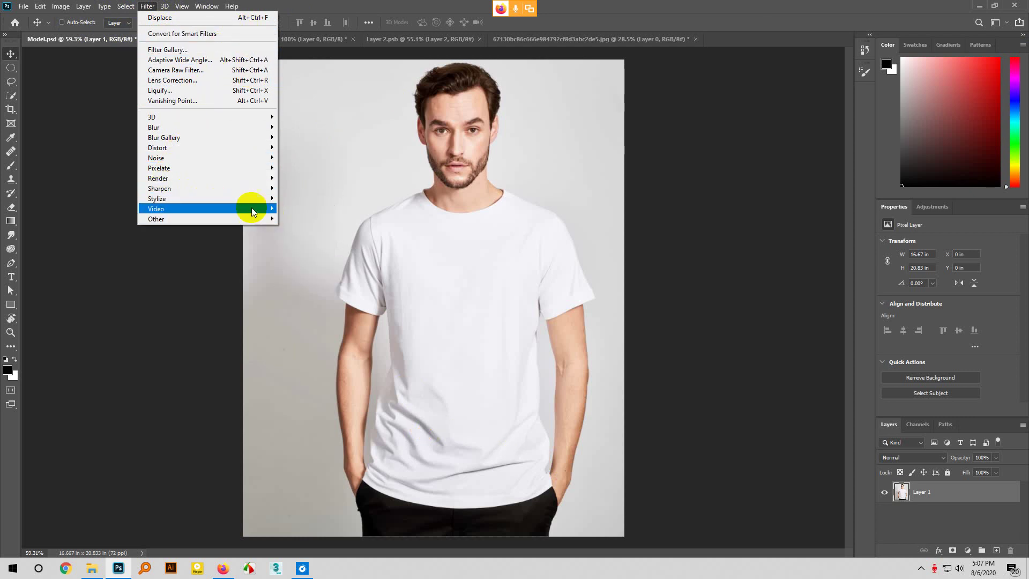
{"action": "mouse_move", "coordinate": [262, 201]}
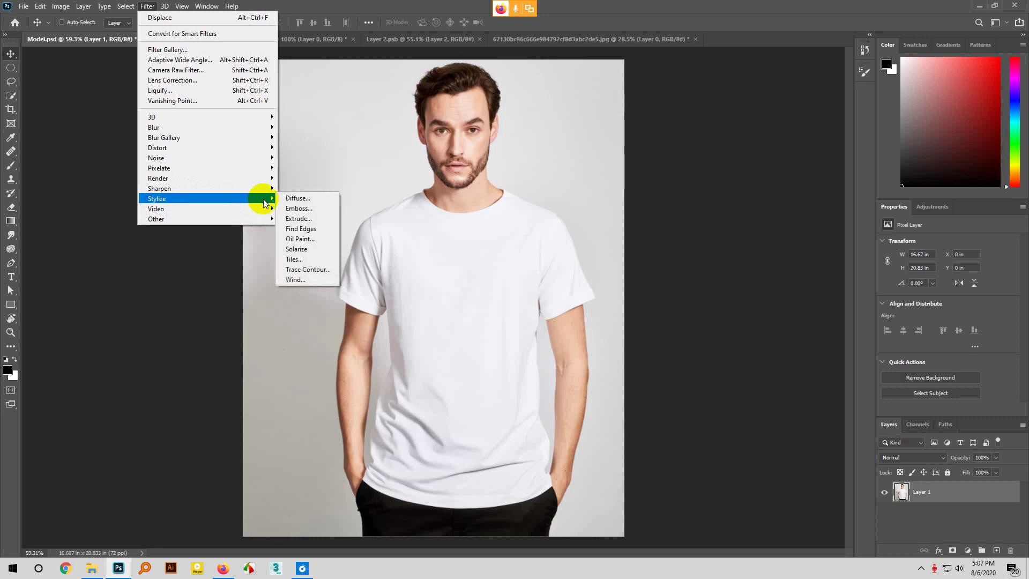
{"action": "left_click", "coordinate": [300, 239]}
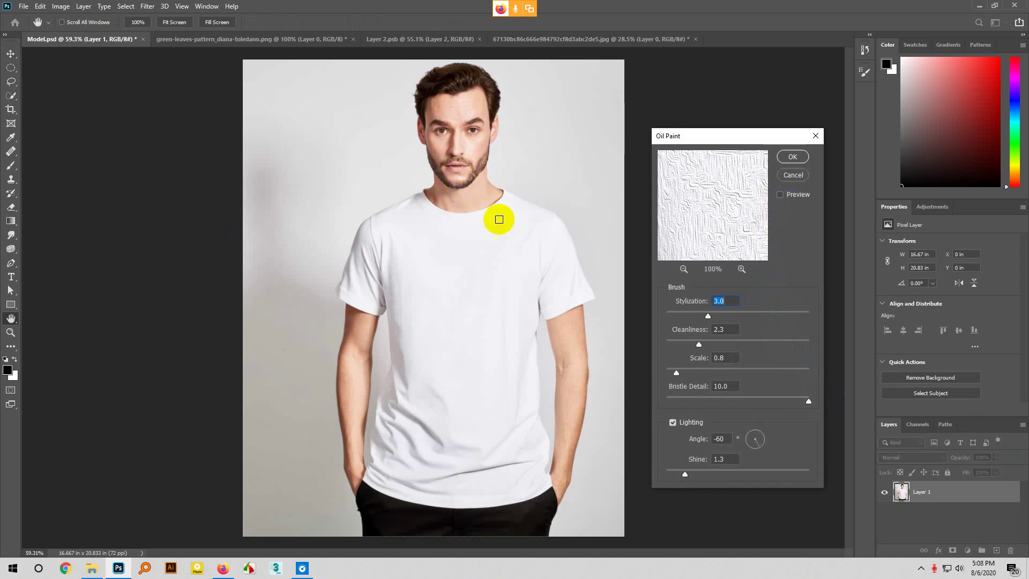
{"action": "left_click", "coordinate": [780, 195]}
{"action": "left_click", "coordinate": [461, 222]}
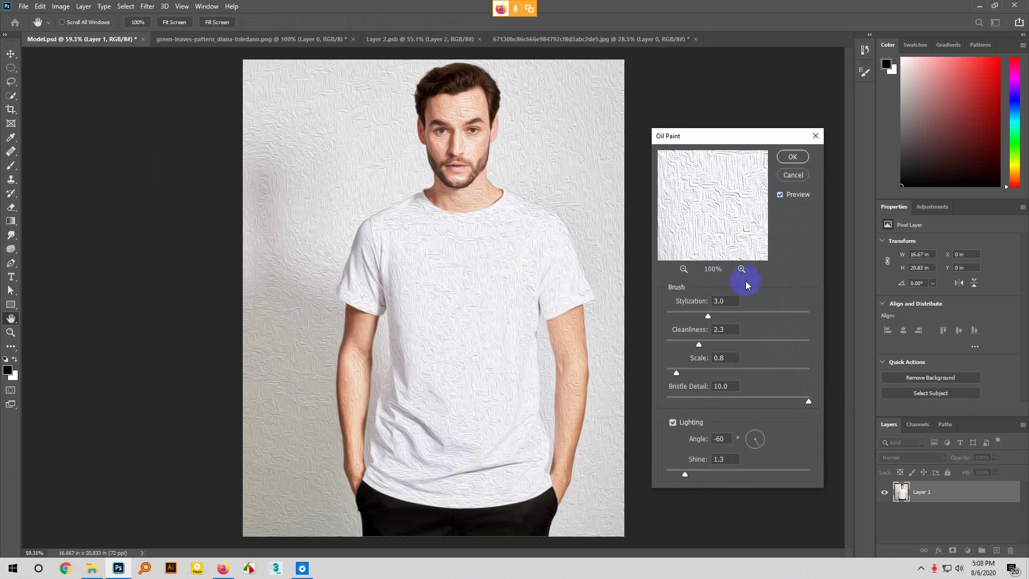
Set the Oil Paint brush to Stylization 1.8, Cleanliness 0.8 and Scale 1.3, and inspect the shirt's sleeve in the preview
{"action": "left_click_drag", "start_coordinate": [709, 316], "coordinate": [677, 345]}
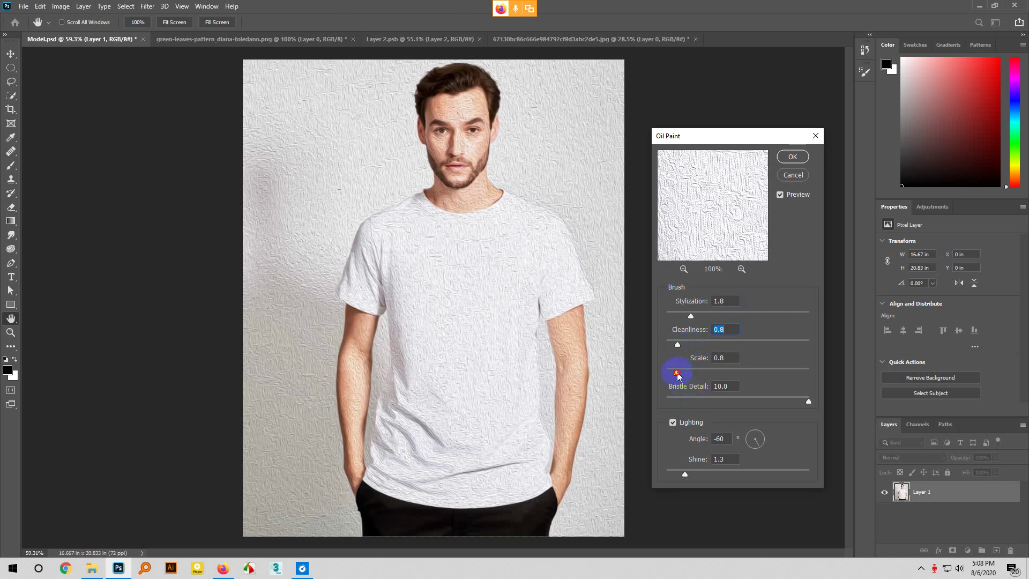
{"action": "left_click", "coordinate": [684, 374]}
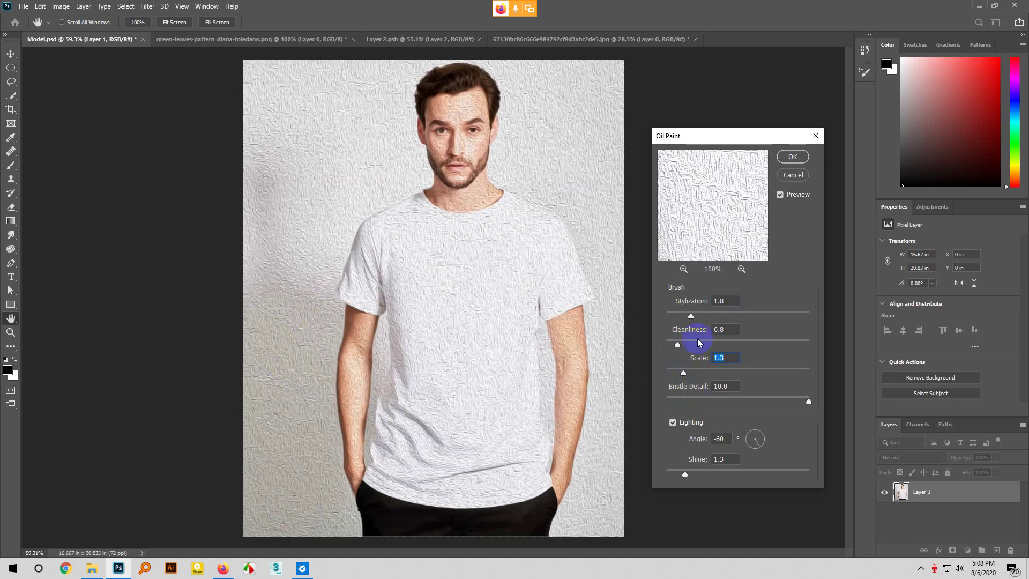
{"action": "left_click_drag", "start_coordinate": [435, 282], "coordinate": [454, 296]}
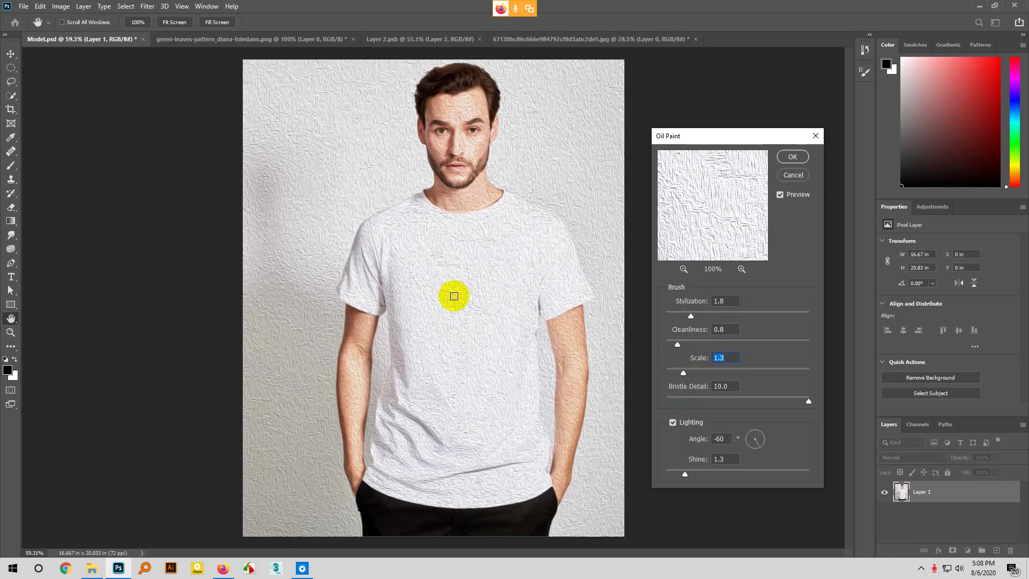
{"action": "left_click", "coordinate": [556, 285]}
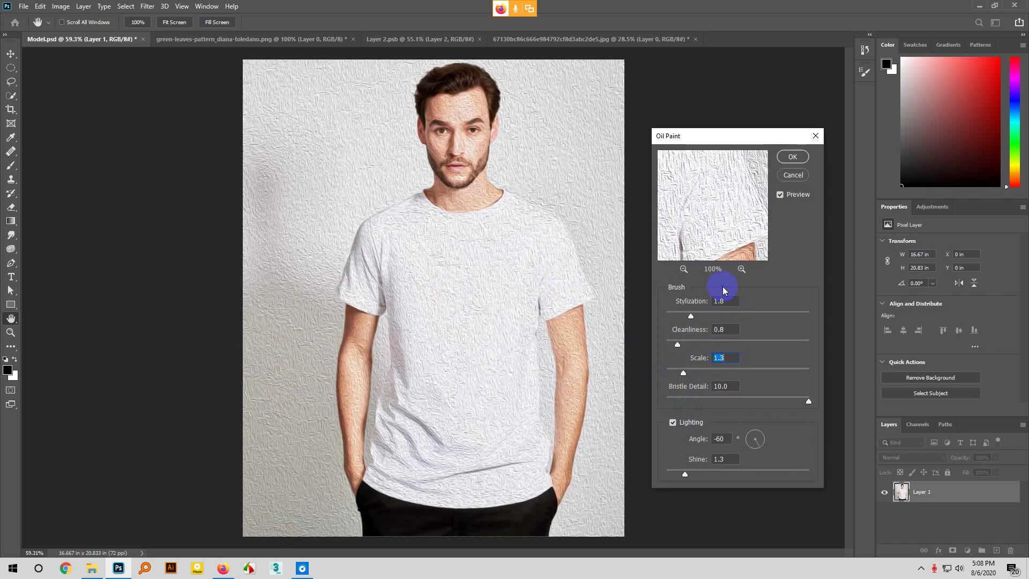
Try Oil Paint with Stylization 1.3, raise it to 6.5 with Cleanliness 2.7, and cancel the filter
{"action": "left_click", "coordinate": [687, 314]}
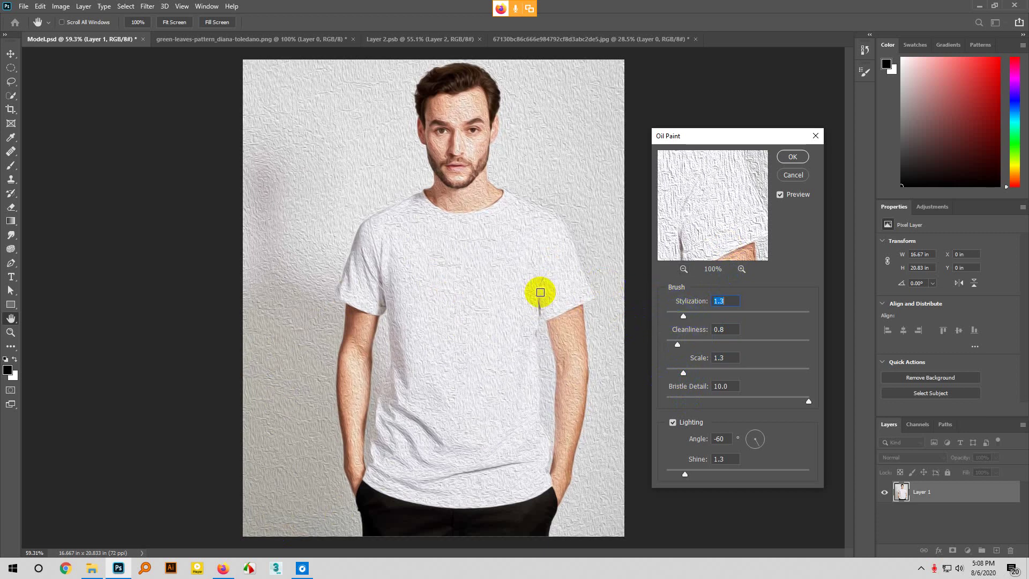
{"action": "left_click_drag", "start_coordinate": [683, 316], "coordinate": [758, 319]}
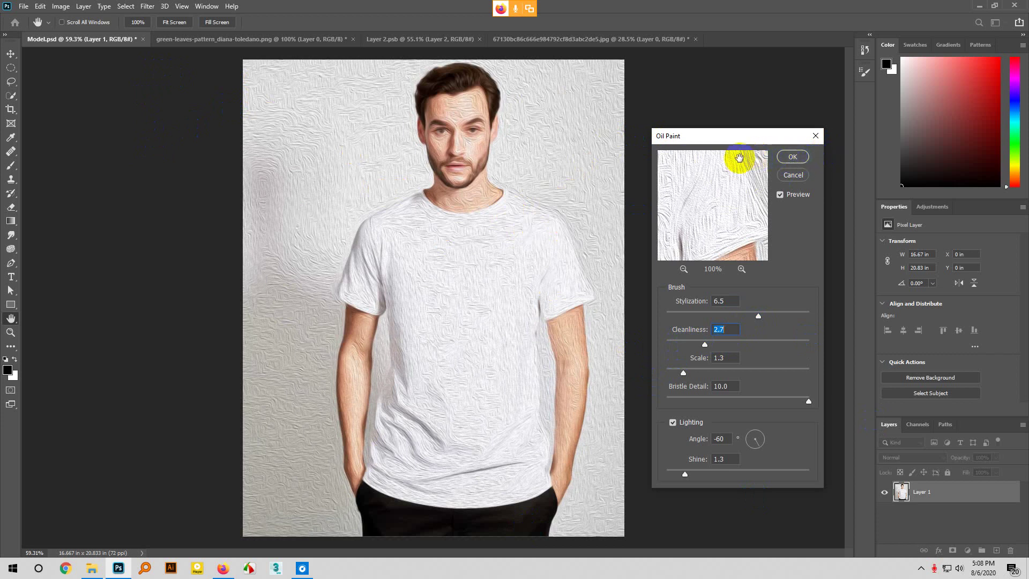
{"action": "left_click", "coordinate": [793, 175]}
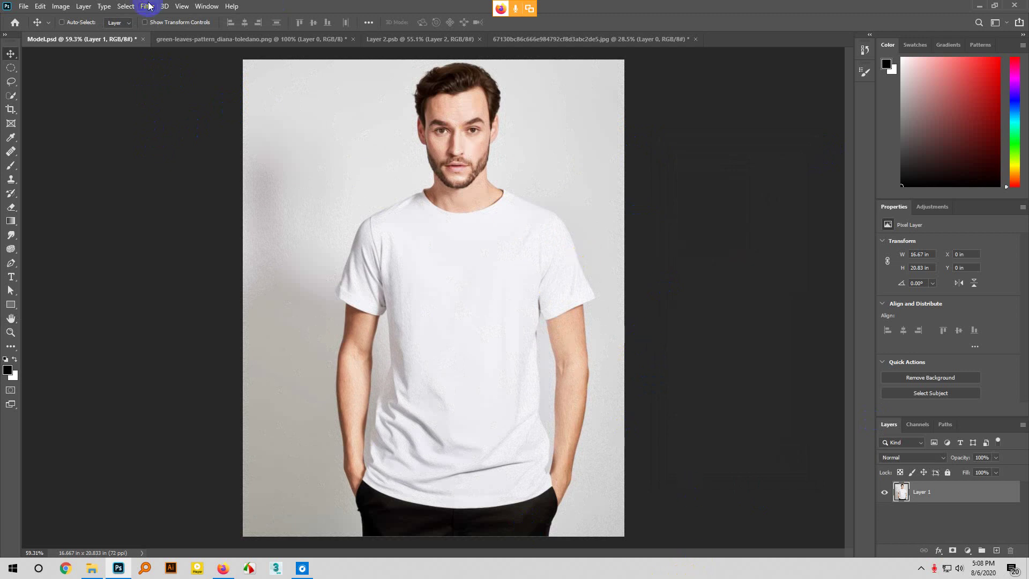
Open the Ripple filter on Layer 1 of the model photo with its preview at 25%, showing the shirt
{"action": "left_click", "coordinate": [149, 6]}
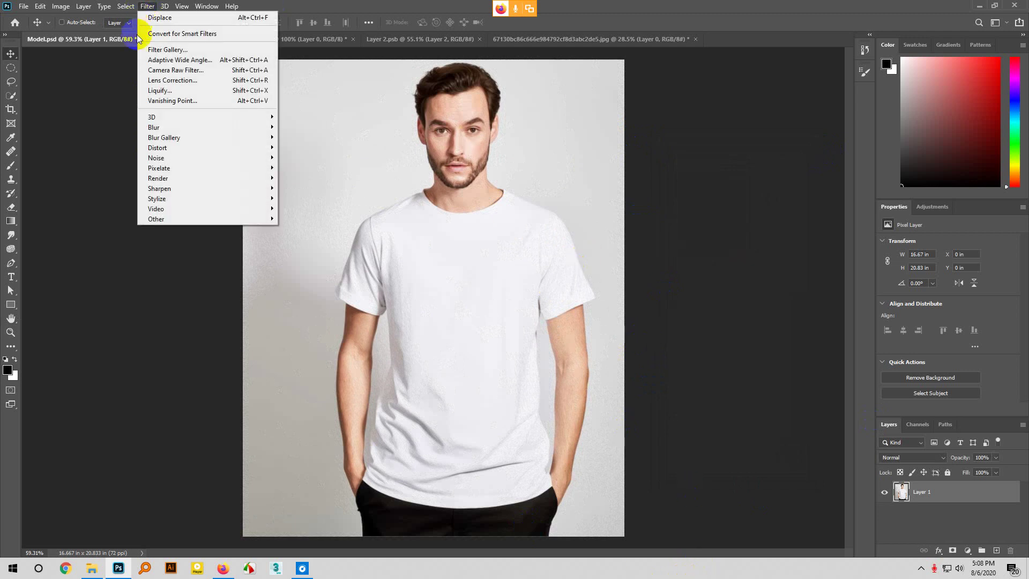
{"action": "mouse_move", "coordinate": [163, 153]}
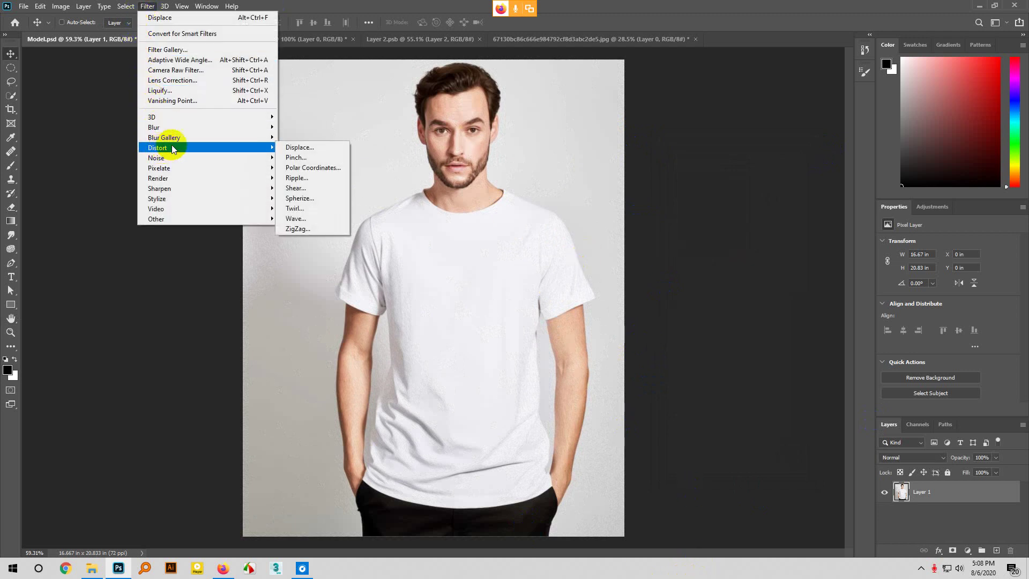
{"action": "left_click", "coordinate": [302, 179]}
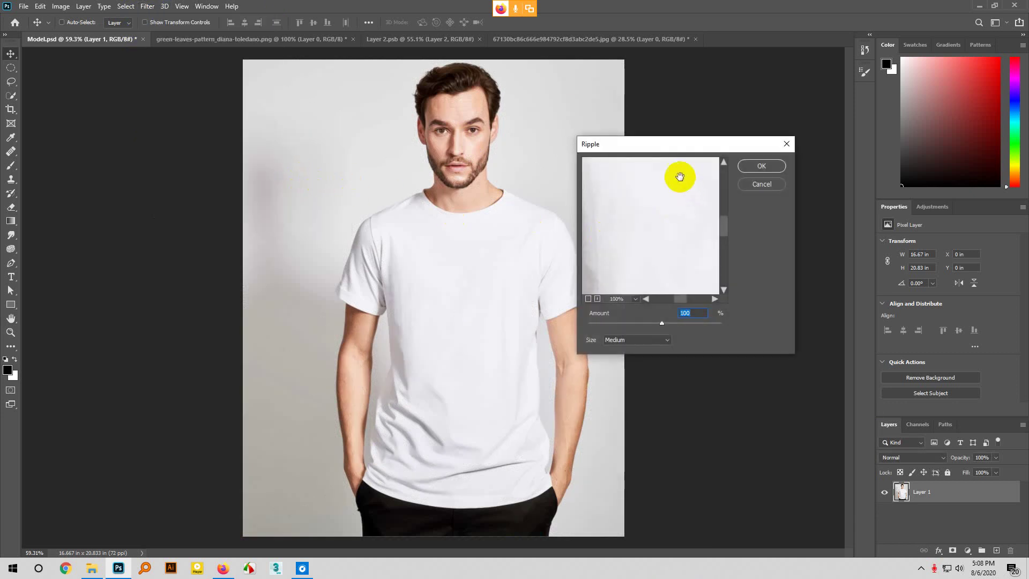
{"action": "left_click_drag", "start_coordinate": [682, 148], "coordinate": [715, 139]}
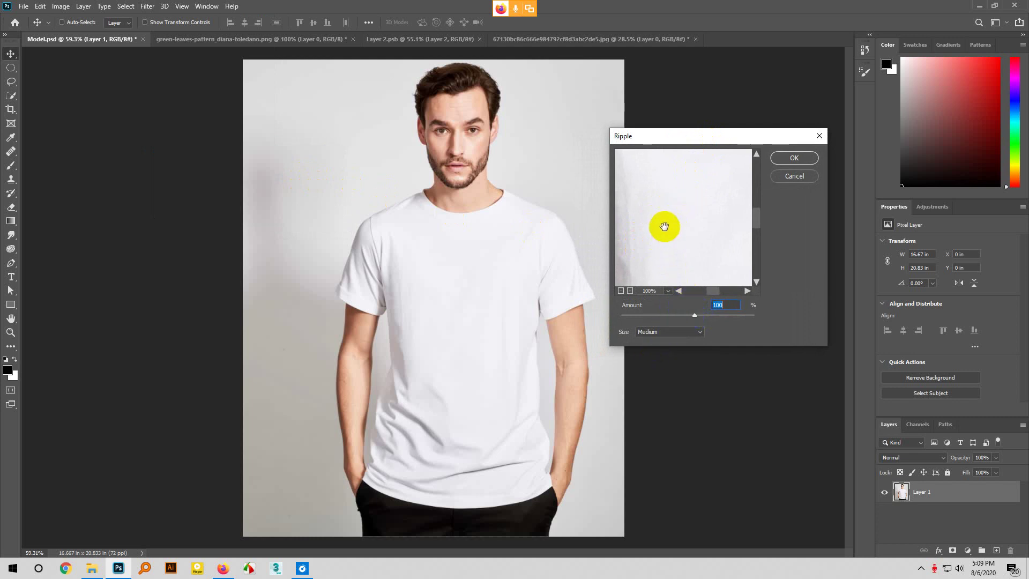
{"action": "left_click", "coordinate": [621, 290]}
{"action": "left_click", "coordinate": [621, 290]}
{"action": "left_click", "coordinate": [621, 290]}
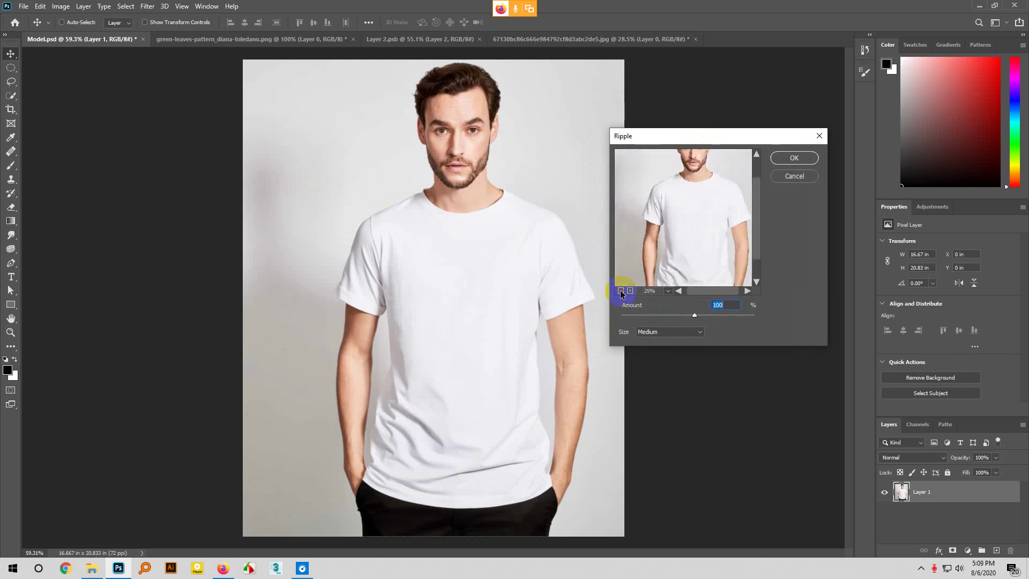
{"action": "left_click_drag", "start_coordinate": [630, 273], "coordinate": [649, 206]}
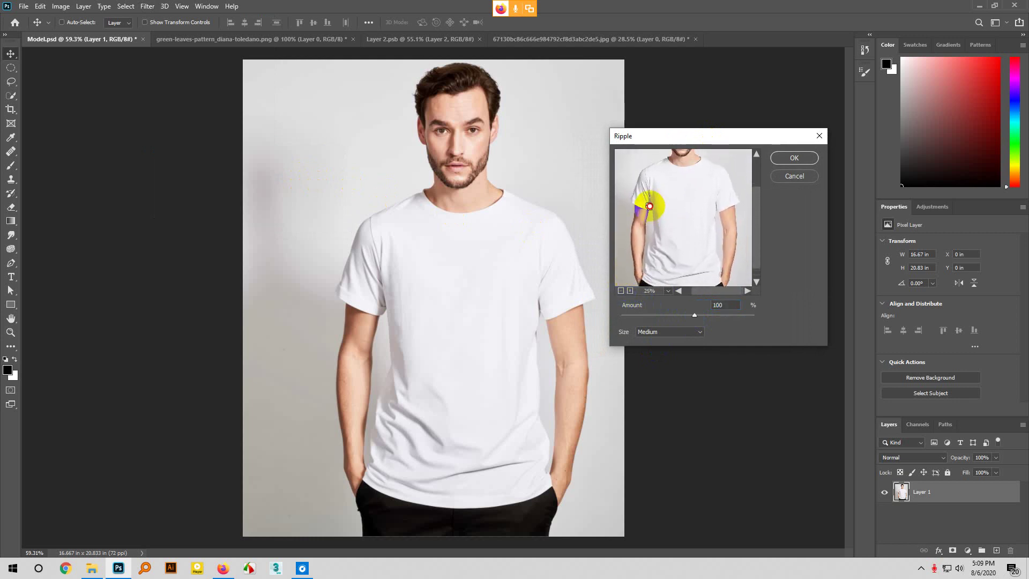
Try Ripple amounts of -754 and -860 percent, and settle on -648 percent
{"action": "left_click_drag", "start_coordinate": [696, 318], "coordinate": [638, 316]}
{"action": "scroll", "coordinate": [683, 214], "scroll_direction": "up", "scroll_amount": 2}
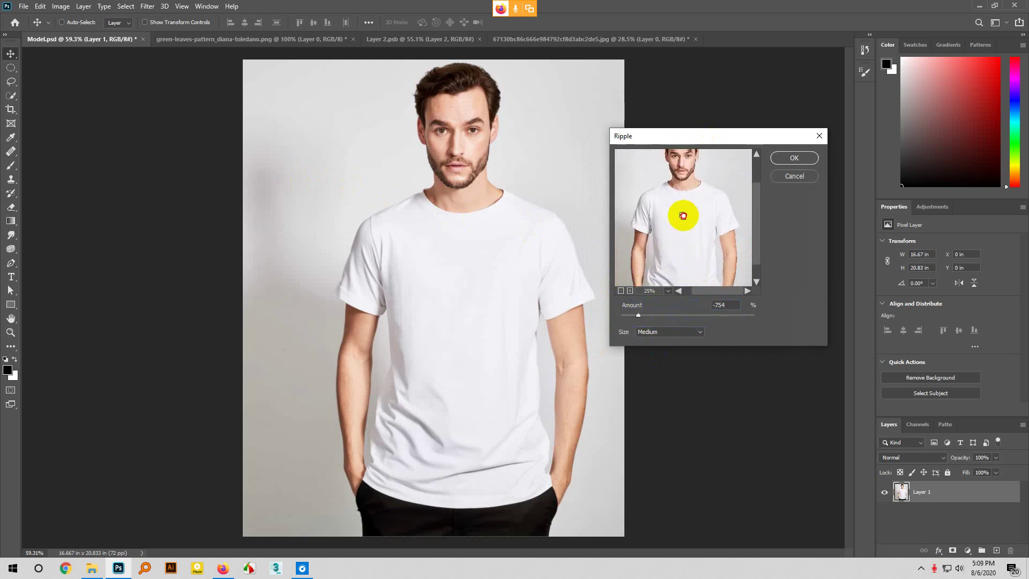
{"action": "left_click_drag", "start_coordinate": [684, 235], "coordinate": [680, 249]}
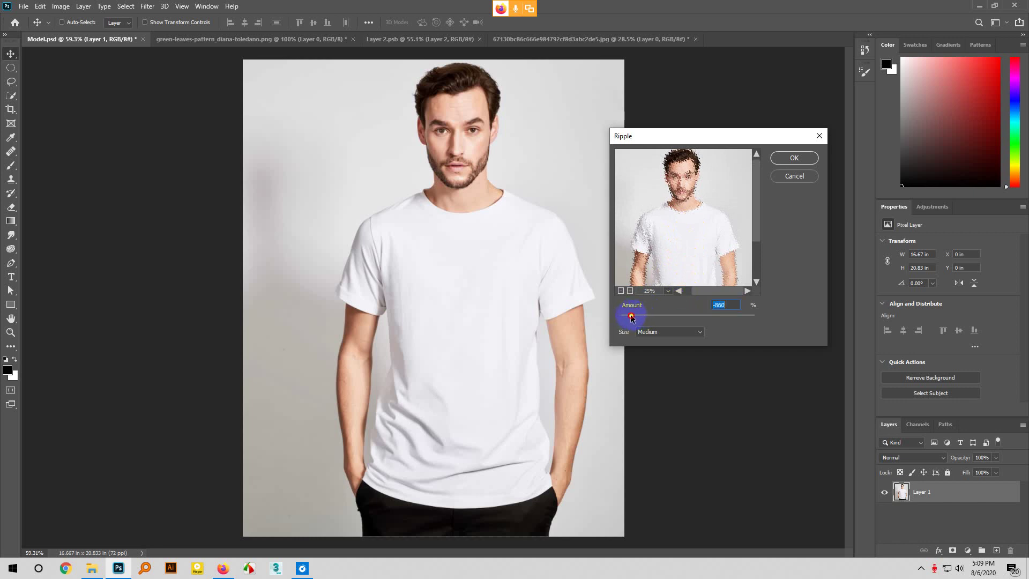
{"action": "mouse_move", "coordinate": [656, 316]}
{"action": "left_mouse_down"}
{"action": "mouse_move", "coordinate": [734, 309]}
{"action": "mouse_move", "coordinate": [653, 315]}
{"action": "left_mouse_up"}
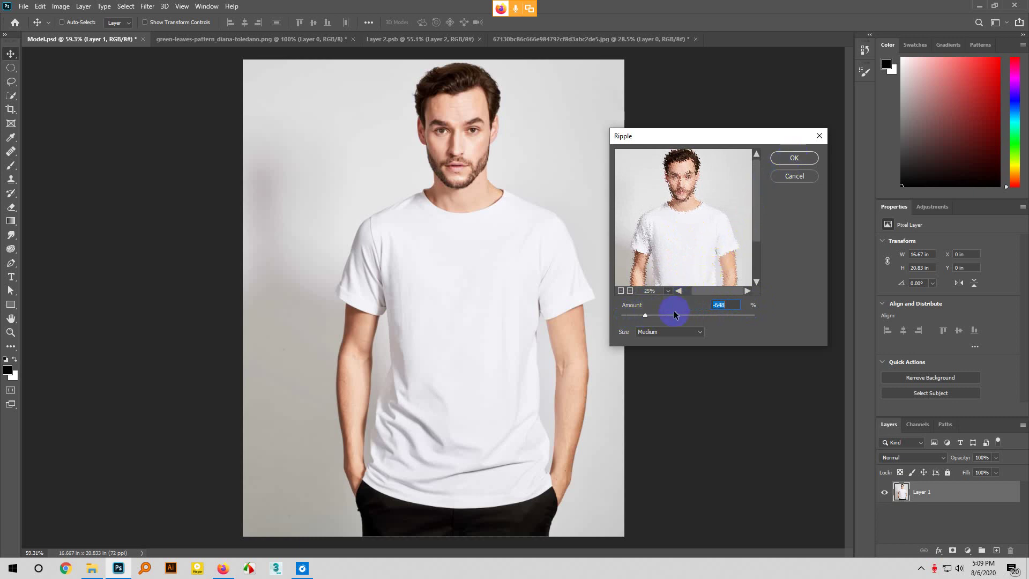
{"action": "left_click", "coordinate": [622, 292]}
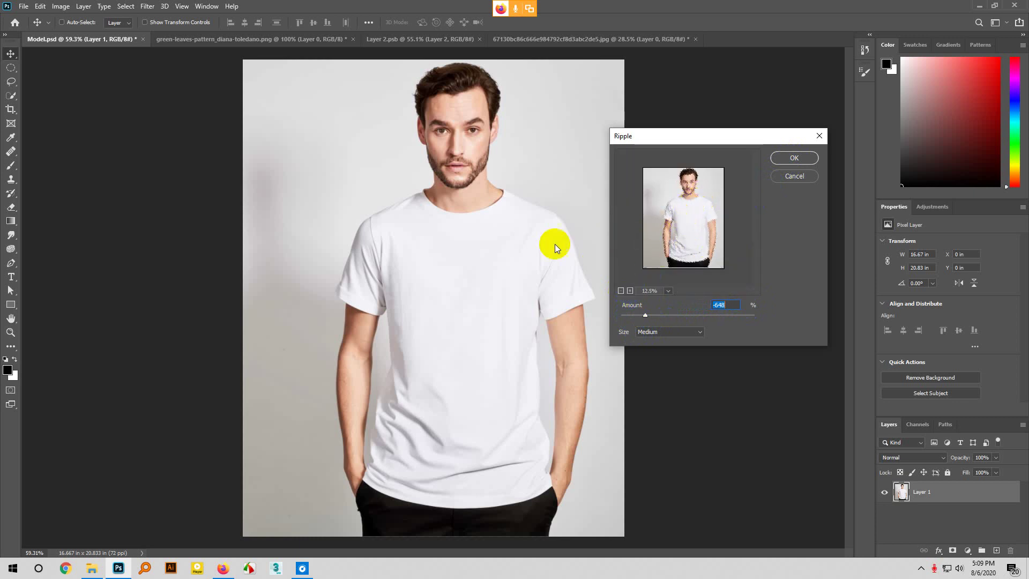
Compare the Large and Small ripple sizes in the filter preview, and choose Large
{"action": "left_click", "coordinate": [665, 332]}
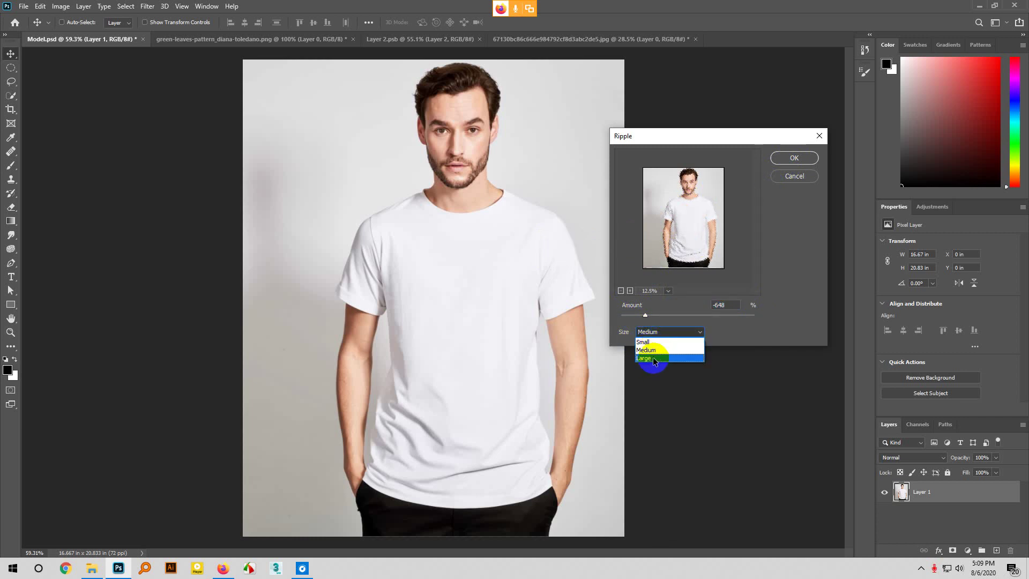
{"action": "left_click", "coordinate": [654, 358]}
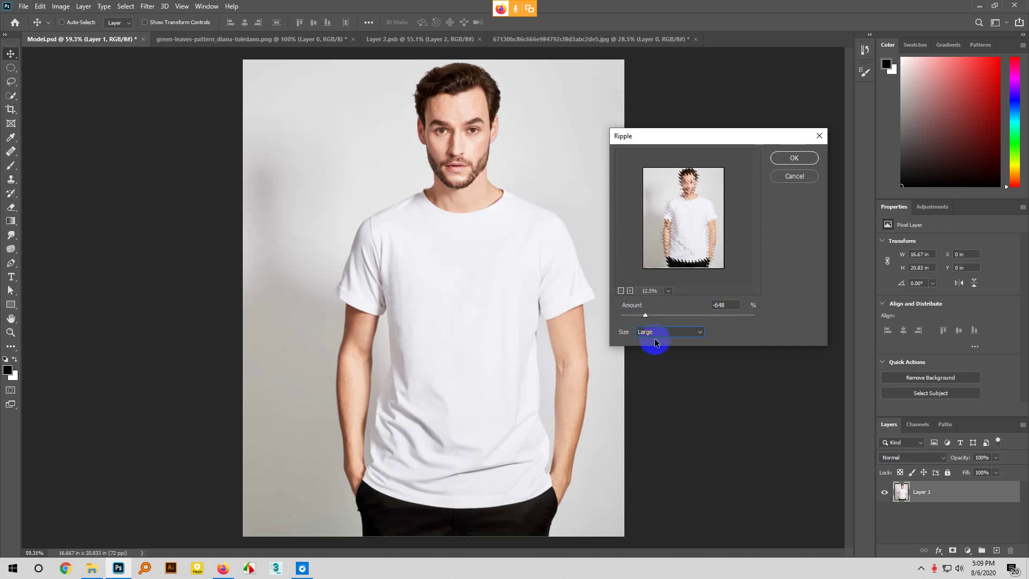
{"action": "left_click", "coordinate": [657, 332]}
{"action": "left_click", "coordinate": [655, 341]}
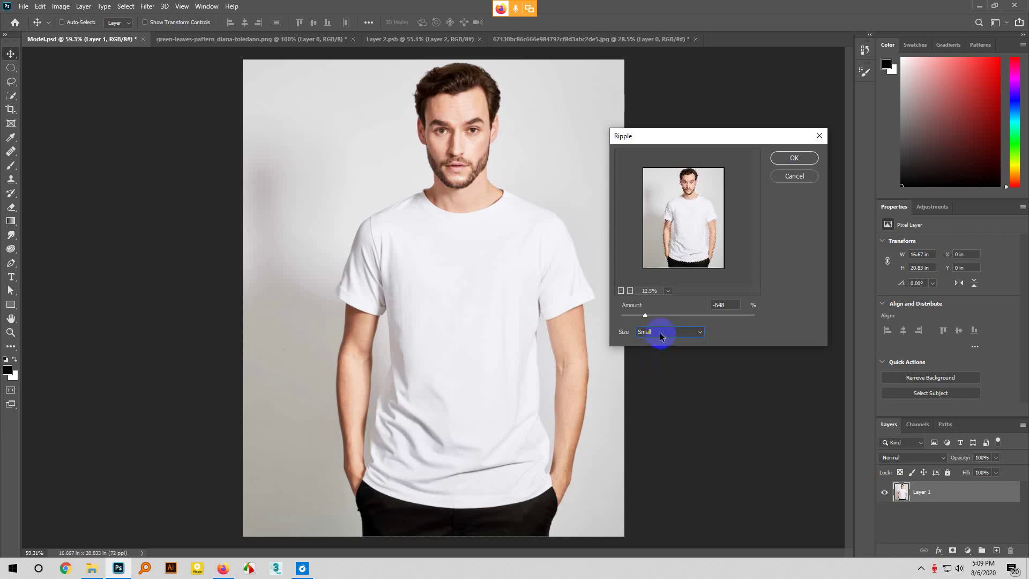
{"action": "left_click", "coordinate": [660, 333]}
{"action": "left_click", "coordinate": [660, 357]}
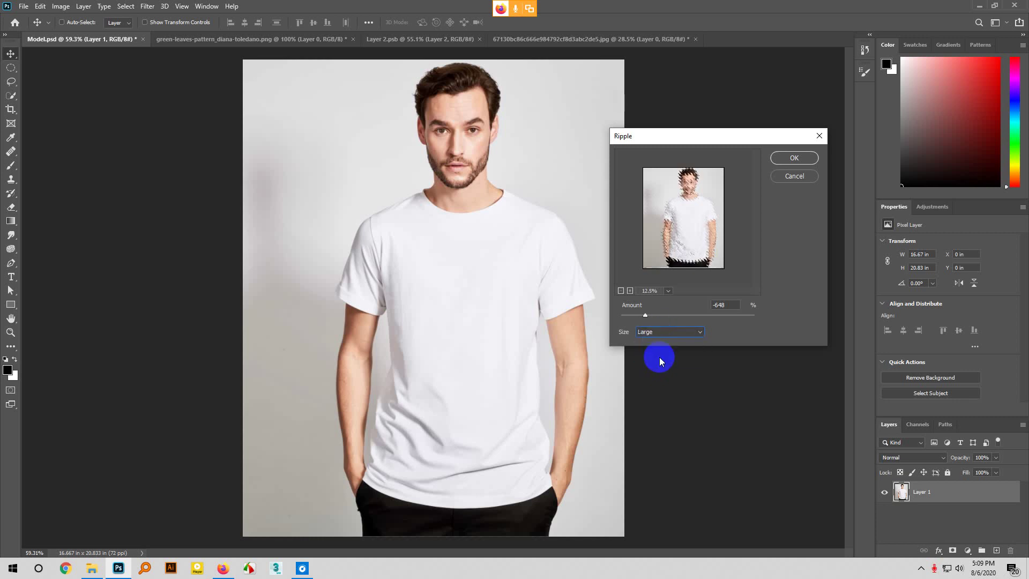
Apply the Ripple filter to the model photo to view its effect on the canvas, and undo it
{"action": "left_click", "coordinate": [795, 157]}
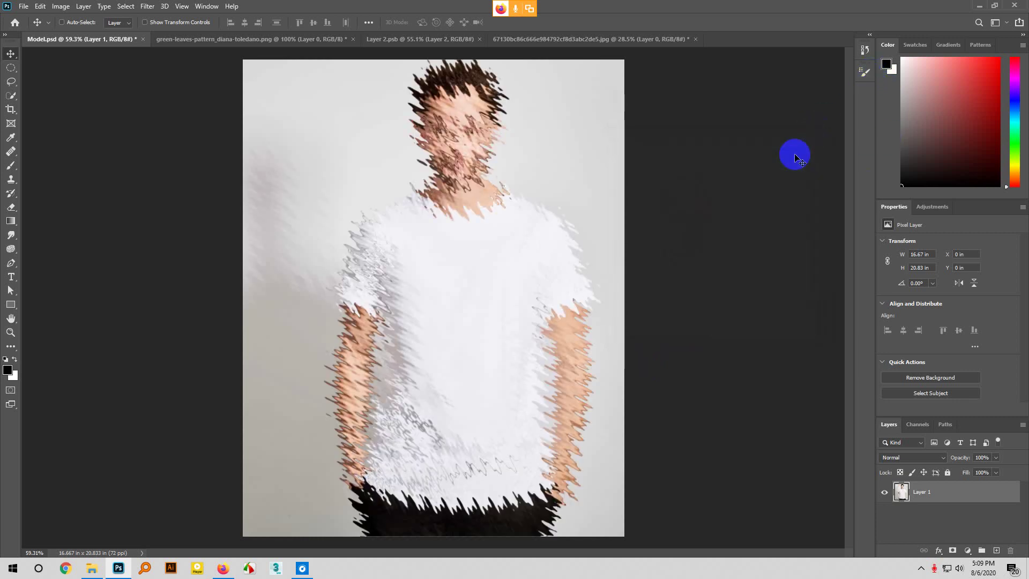
{"action": "scroll", "coordinate": [433, 369], "scroll_direction": "down", "scroll_amount": 1}
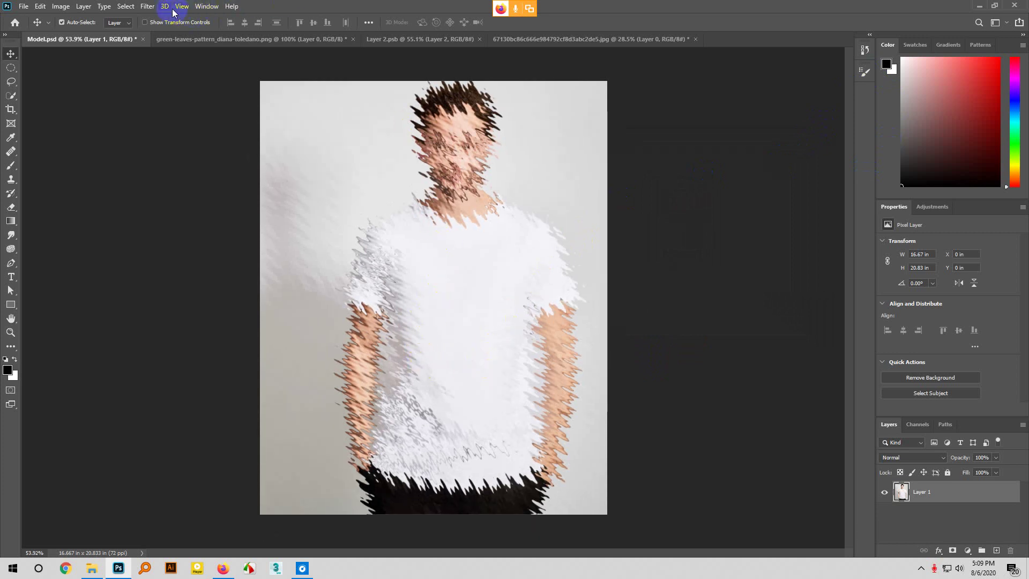
{"action": "key", "text": "ctrl+z"}
Reopen the Ripple filter, try Medium size with an amount of -485 percent, and cancel it
{"action": "left_click", "coordinate": [147, 6]}
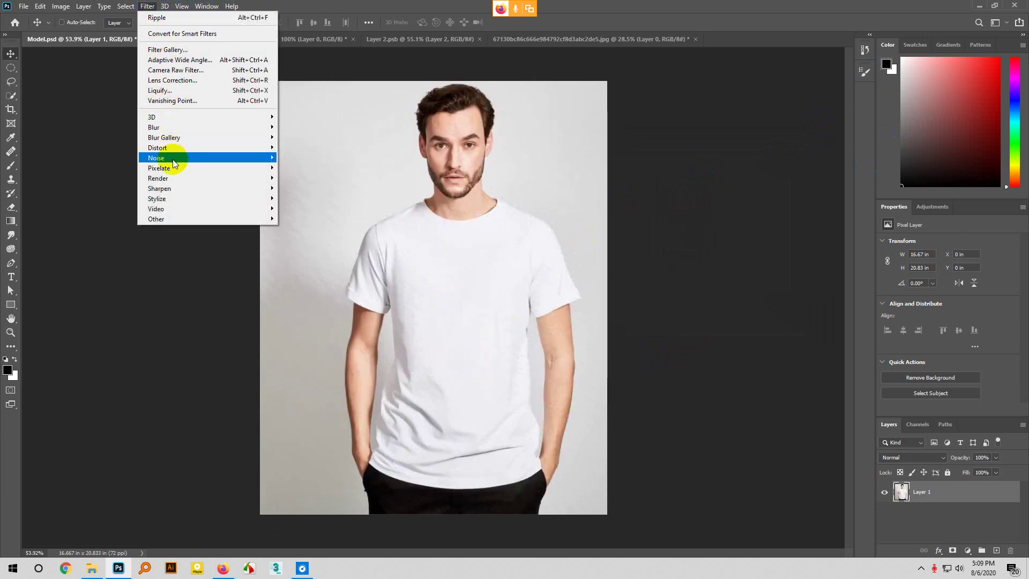
{"action": "mouse_move", "coordinate": [175, 164]}
{"action": "mouse_move", "coordinate": [263, 148]}
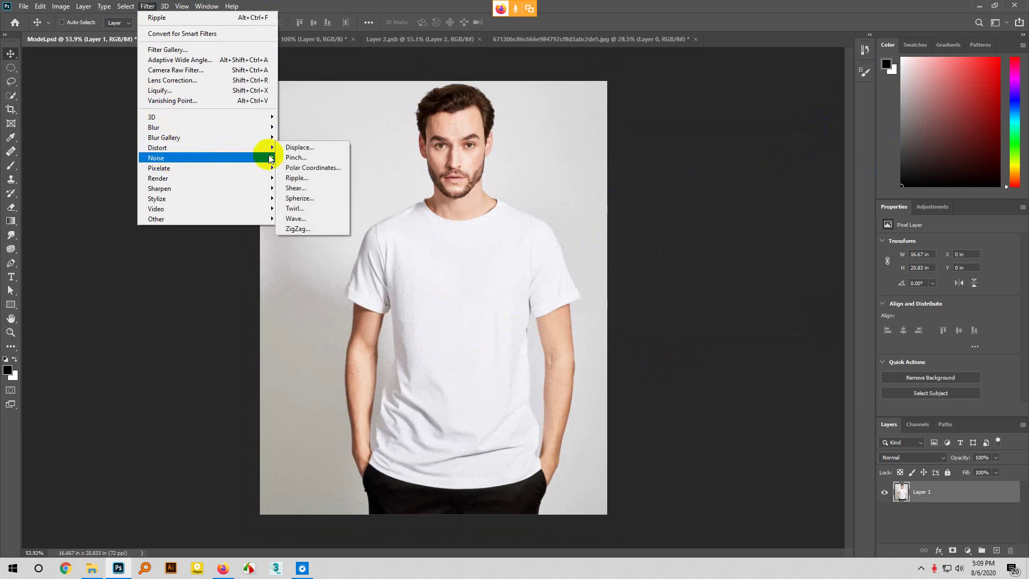
{"action": "left_click", "coordinate": [295, 178]}
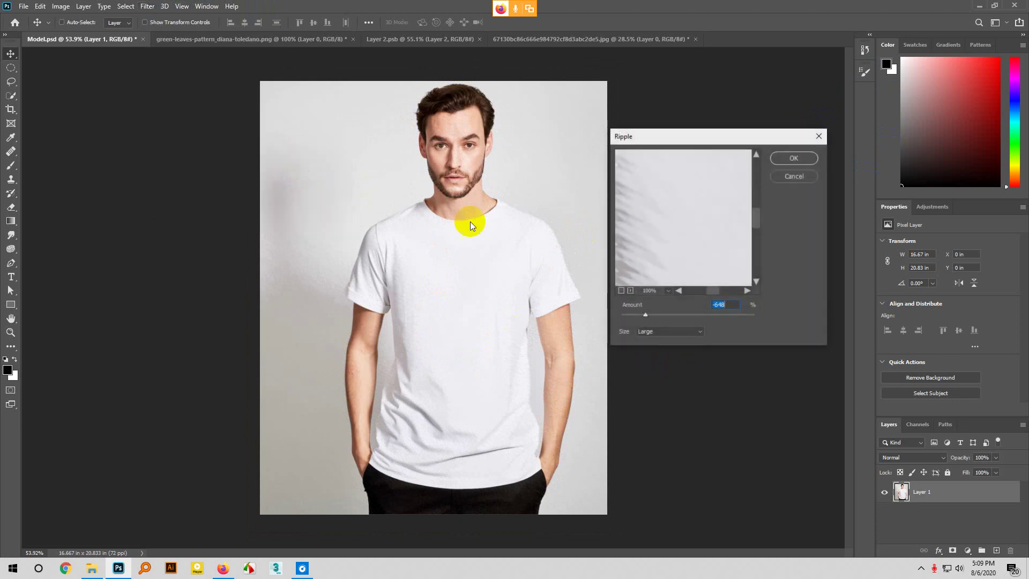
{"action": "left_click", "coordinate": [620, 291]}
{"action": "left_click", "coordinate": [620, 292]}
{"action": "left_click", "coordinate": [620, 291]}
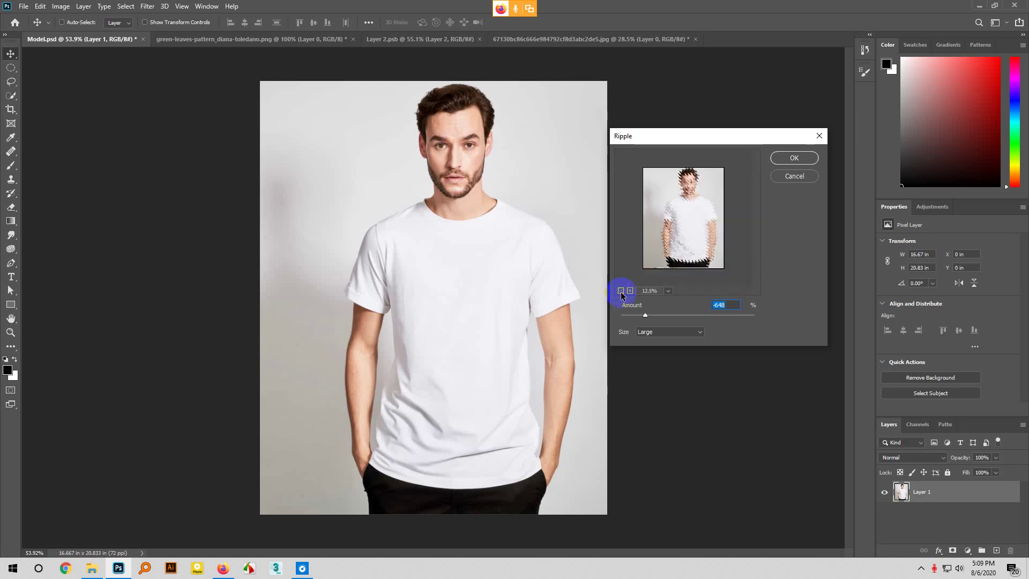
{"action": "left_click", "coordinate": [664, 328]}
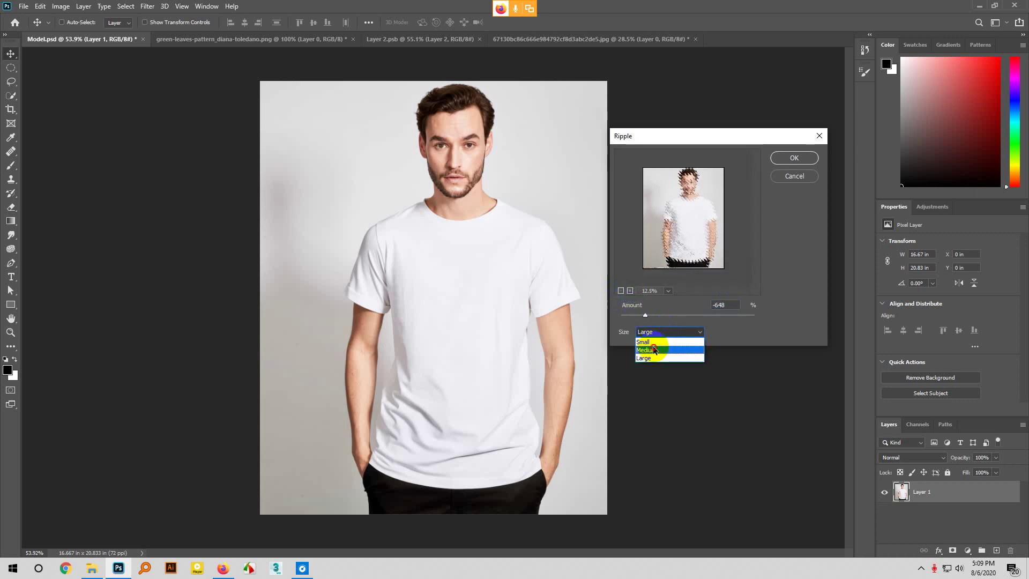
{"action": "left_click", "coordinate": [654, 350]}
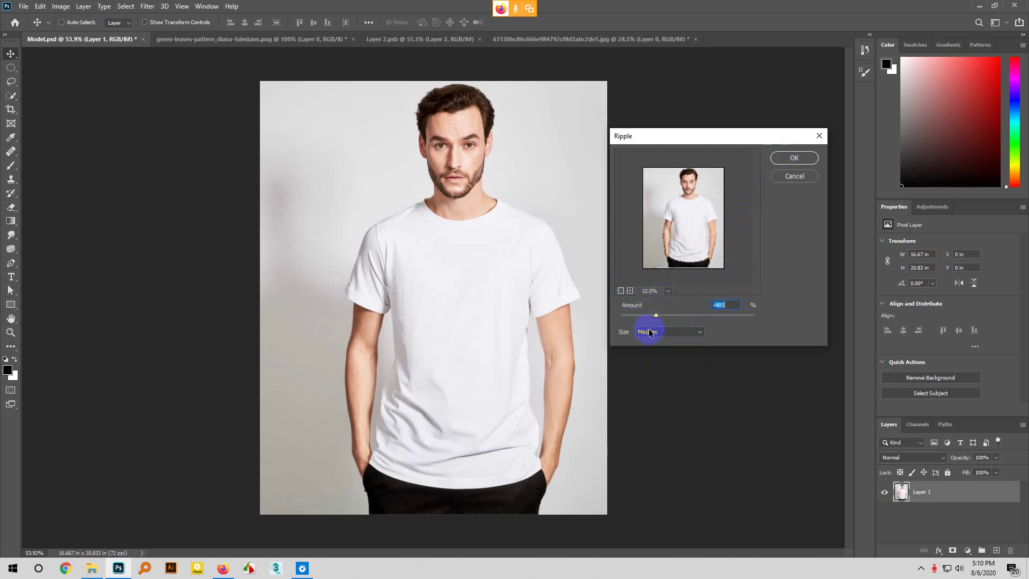
{"action": "left_click", "coordinate": [819, 161]}
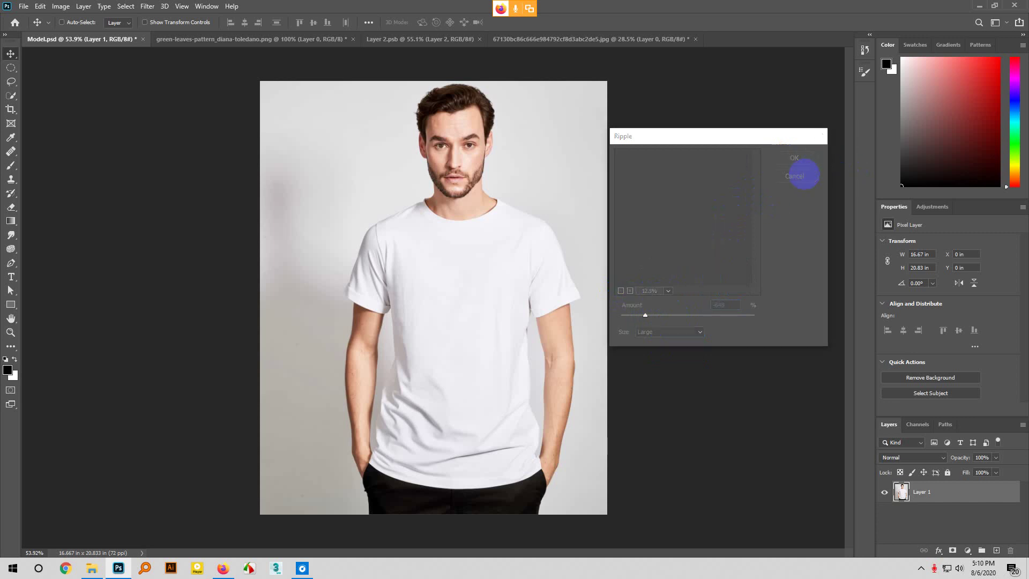
Switch to Firefox and search Google for "Home image" in a new tab
{"action": "mouse_move", "coordinate": [230, 572]}
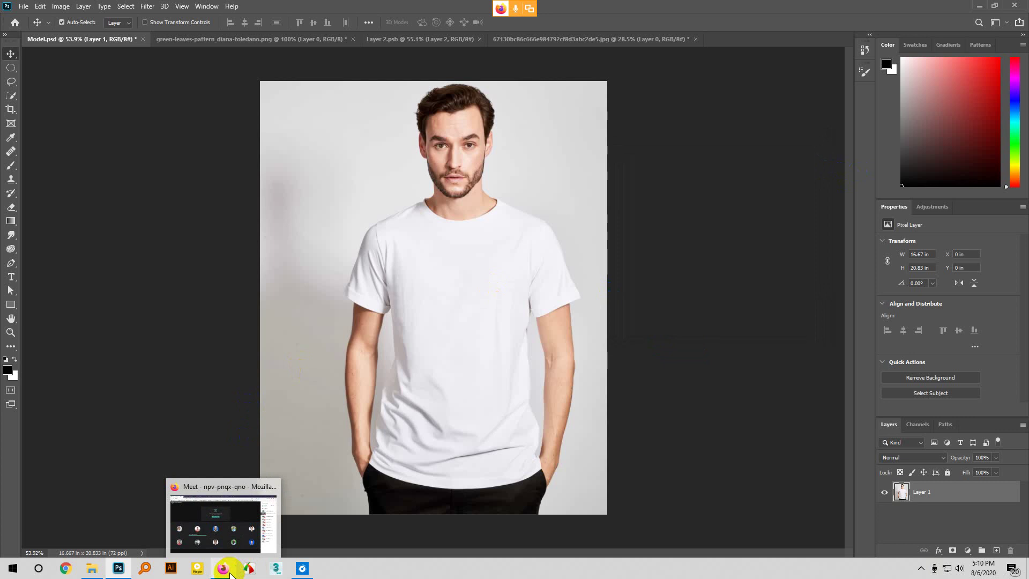
{"action": "left_click", "coordinate": [229, 572]}
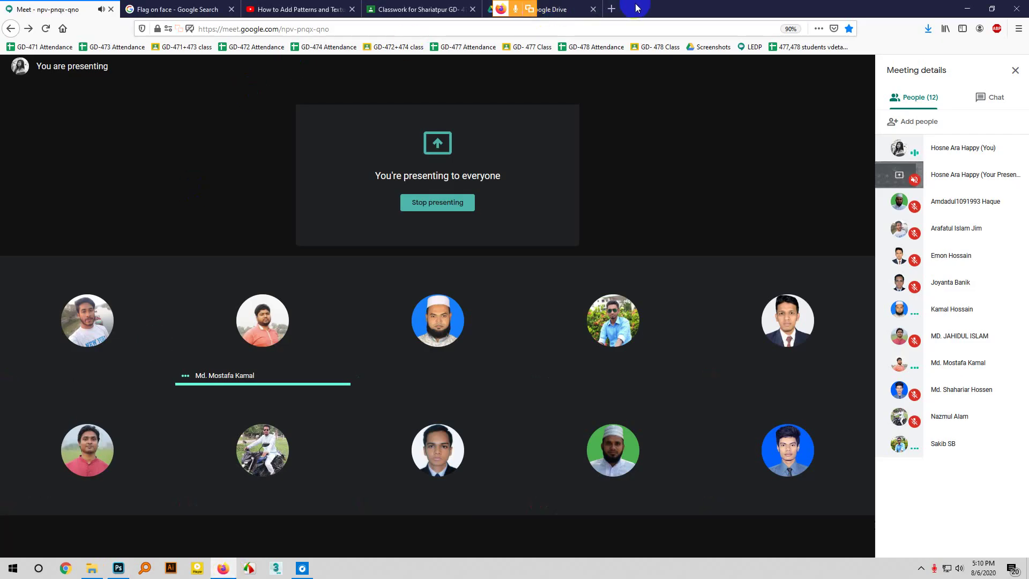
{"action": "left_click", "coordinate": [613, 8]}
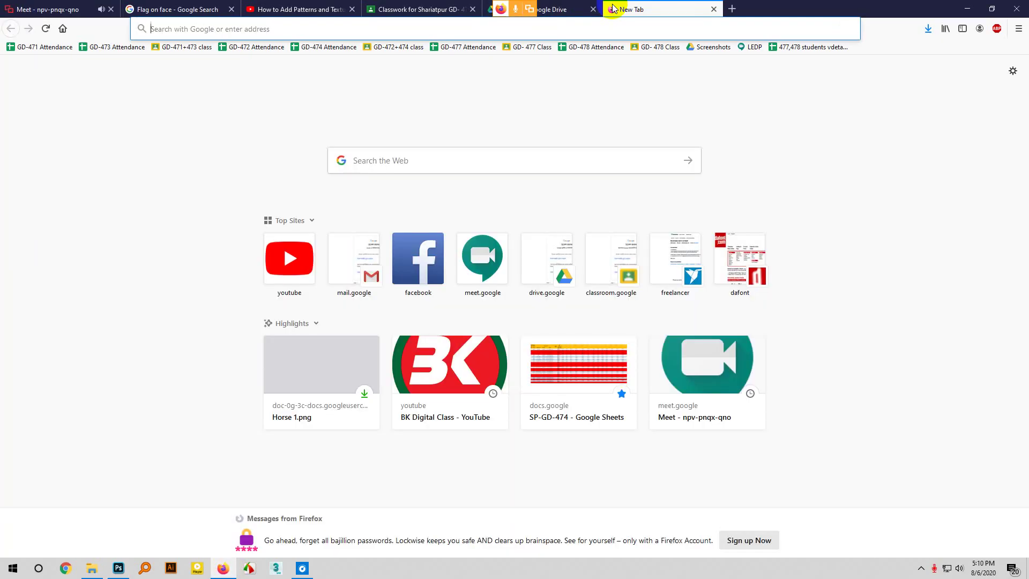
{"action": "type", "text": "Home"}
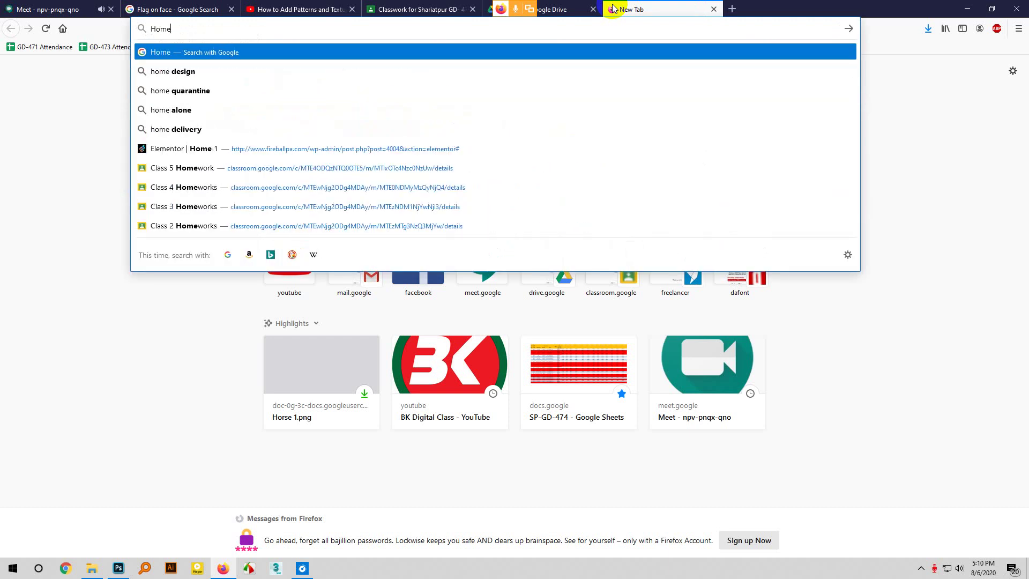
{"action": "type", "text": " iam"}
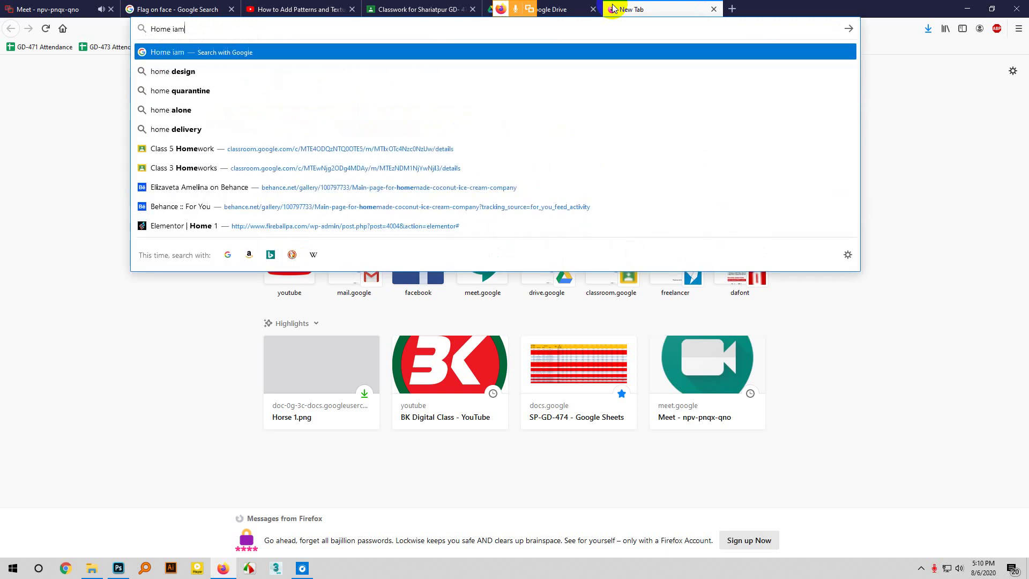
{"action": "type", "text": "mage"}
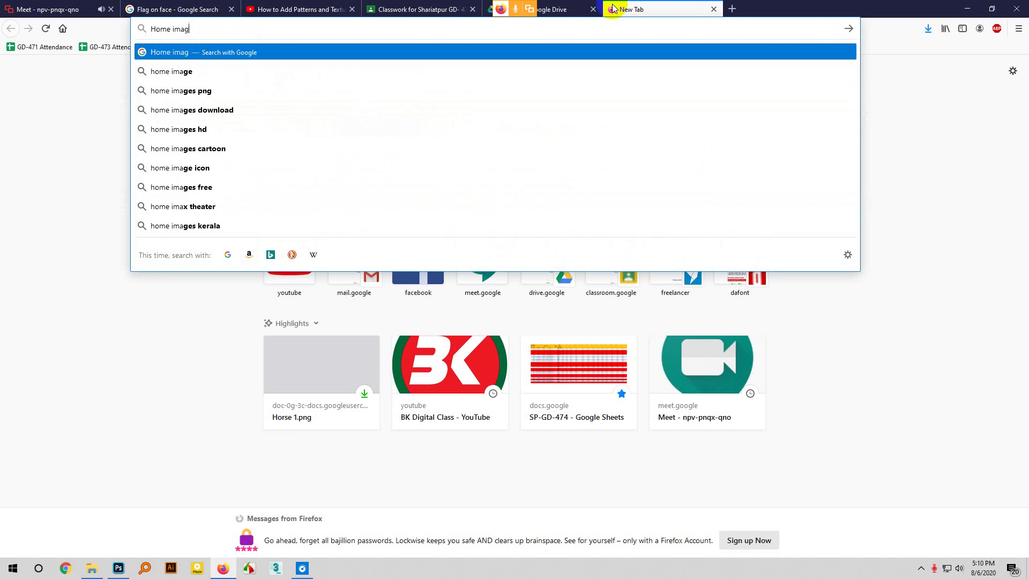
{"action": "key", "text": "Return"}
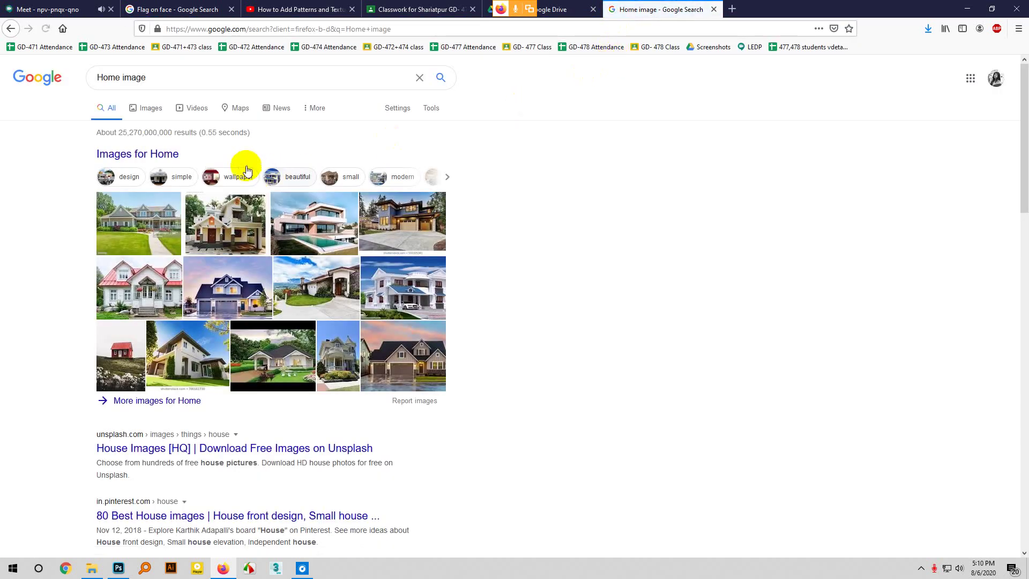
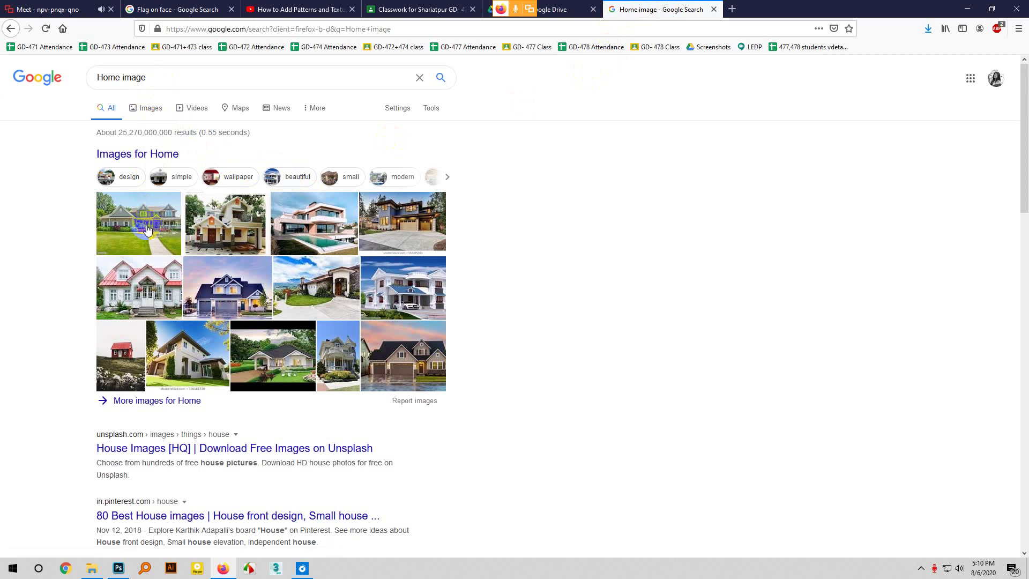
Refine the Google search to "Home image png" and open the image preview of the blue-roofed house from Pngimg.com
{"action": "left_click", "coordinate": [166, 77]}
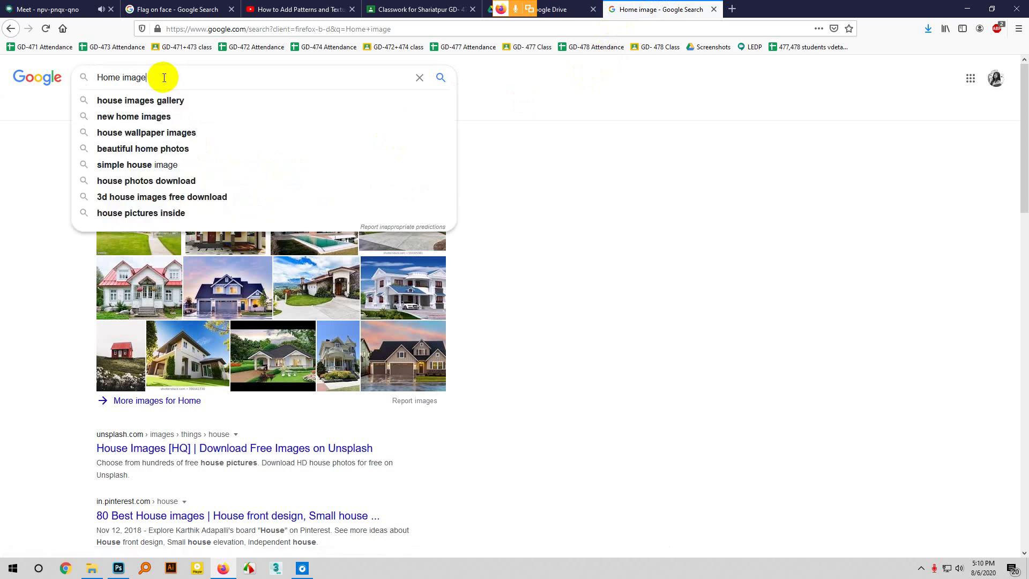
{"action": "type", "text": "png"}
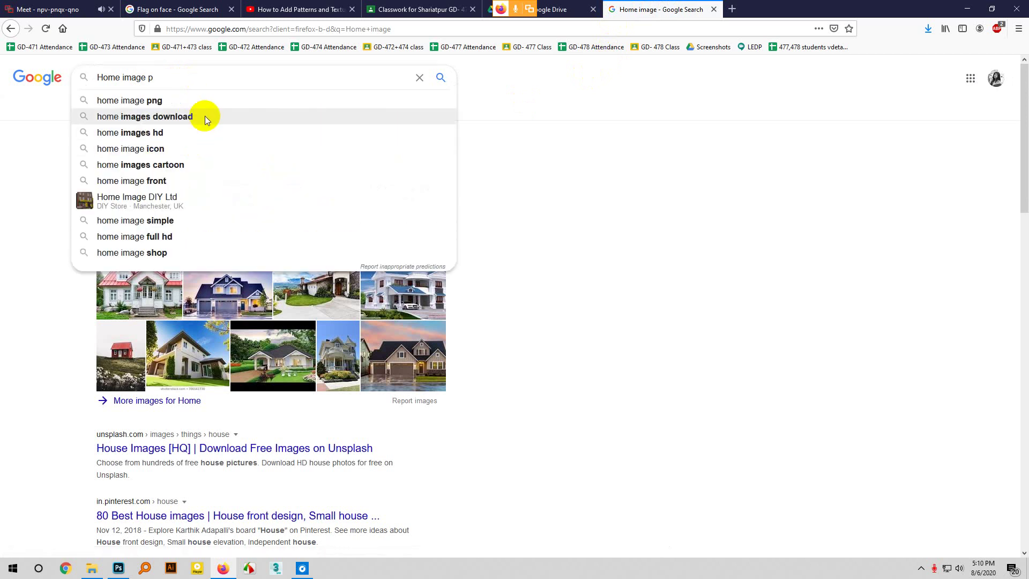
{"action": "key", "text": "Return"}
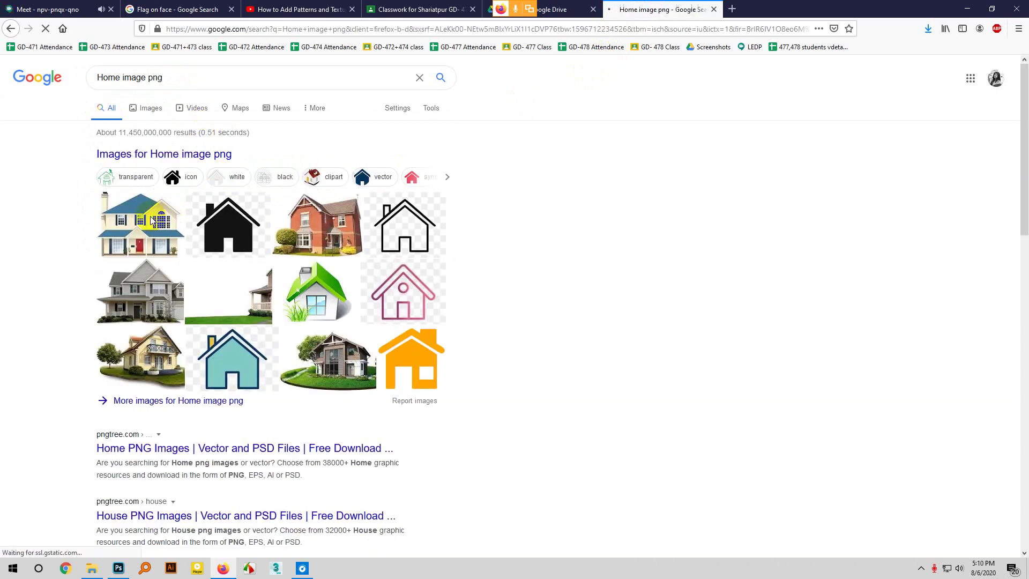
{"action": "left_click", "coordinate": [223, 202]}
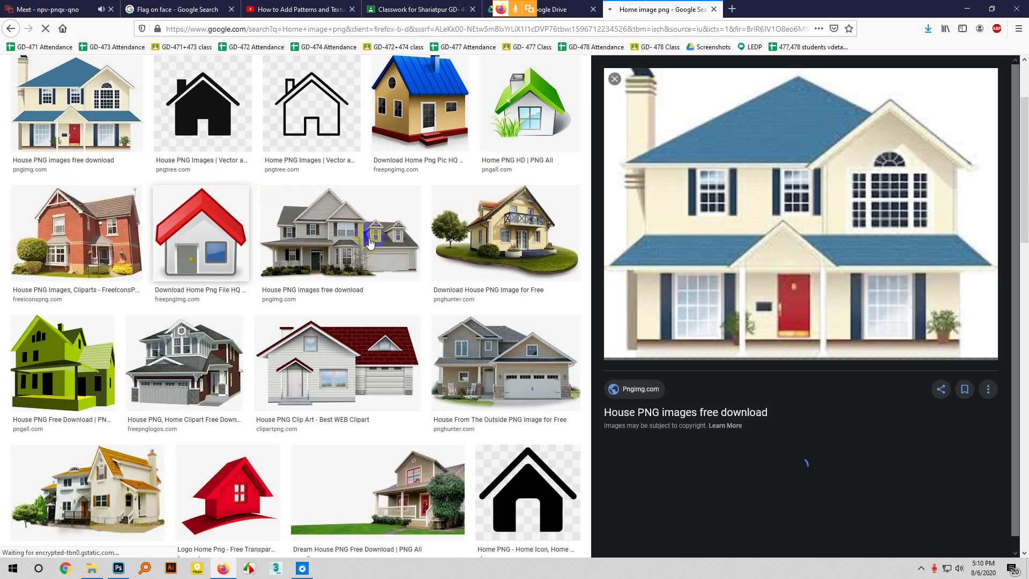
Preview several house images from the results and related images, ending on PNG Arts' "Modern House Transparent Image"
{"action": "left_click", "coordinate": [270, 341]}
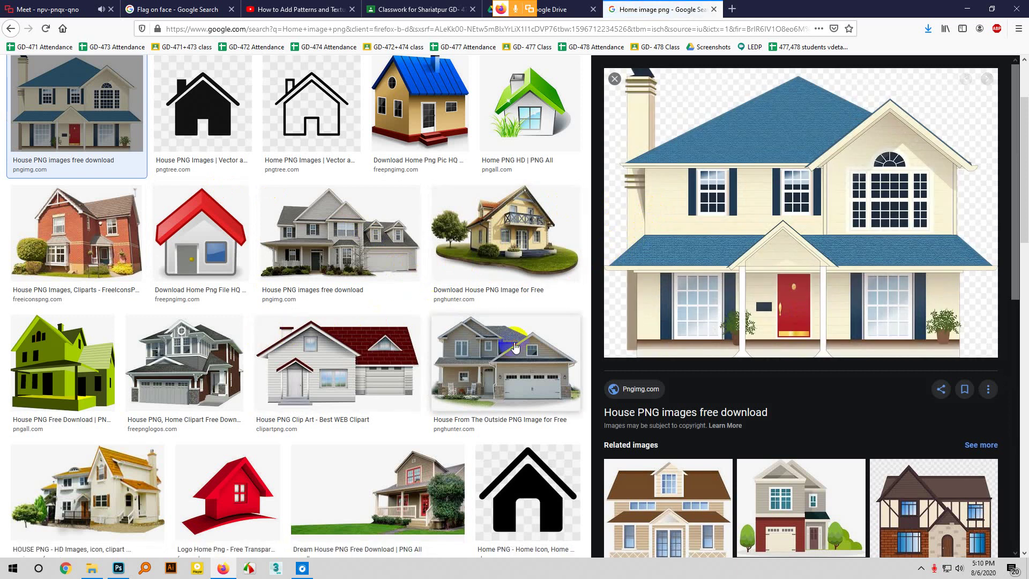
{"action": "left_click", "coordinate": [501, 320]}
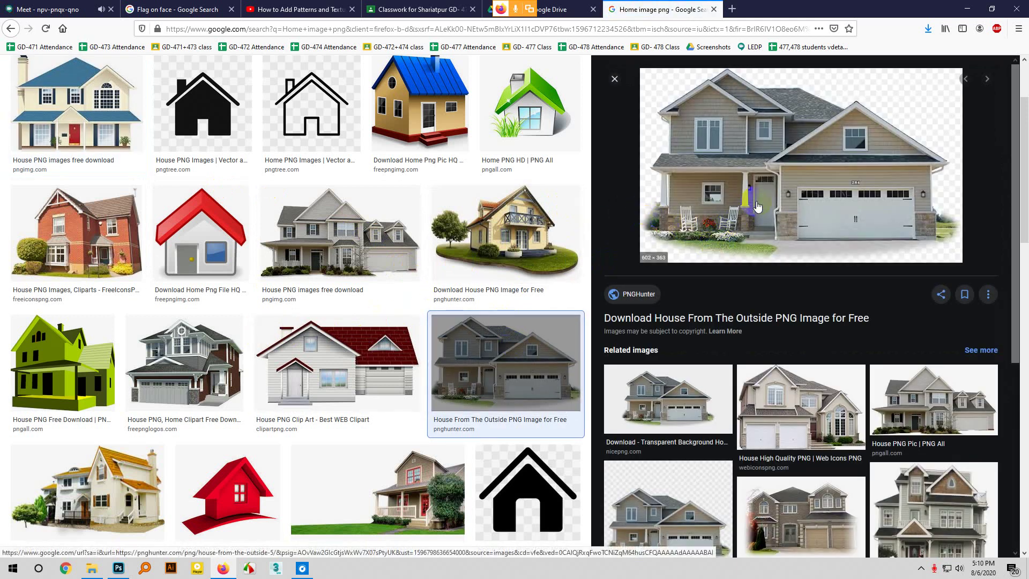
{"action": "left_click", "coordinate": [912, 397]}
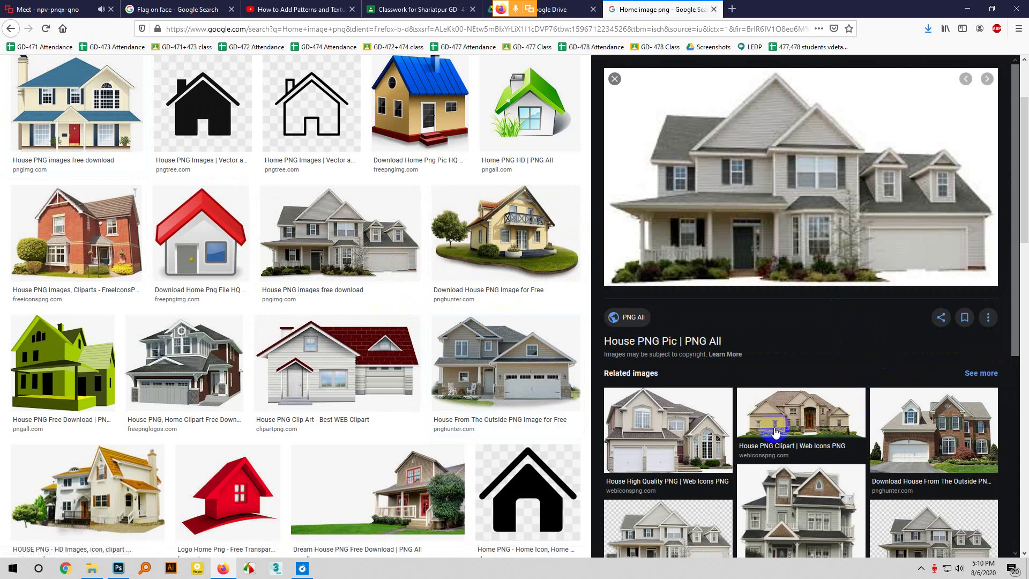
{"action": "left_click", "coordinate": [781, 413]}
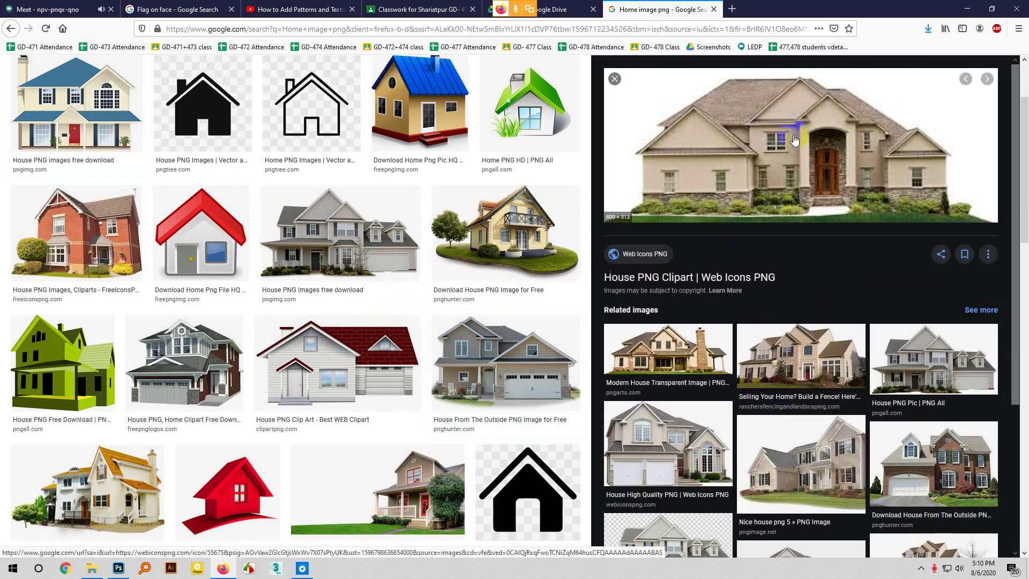
{"action": "left_click", "coordinate": [714, 360]}
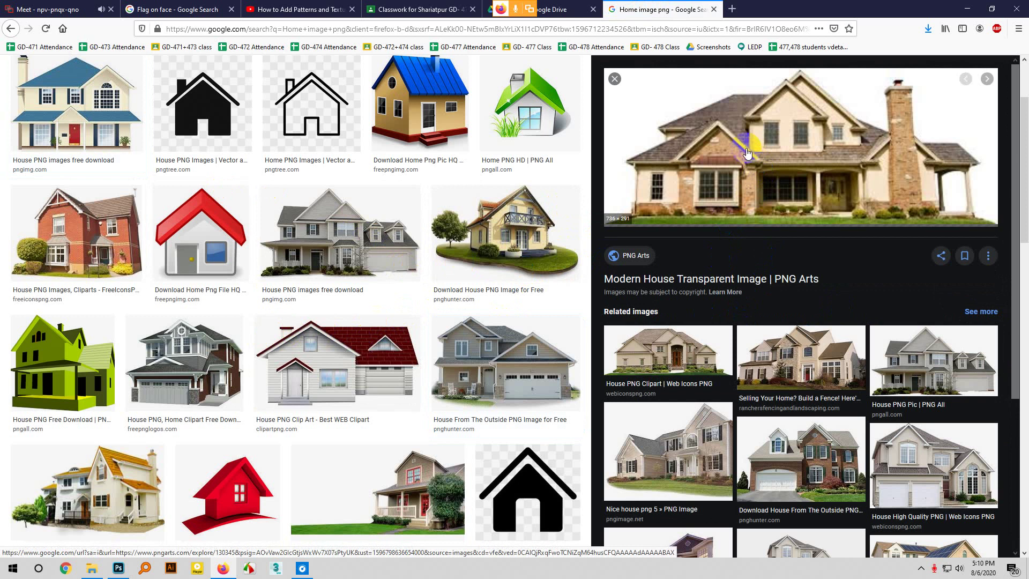
Save the previewed brick-chimney house to the Downloads folder as Modern-House-Transparent-Image.png
{"action": "right_click", "coordinate": [745, 144]}
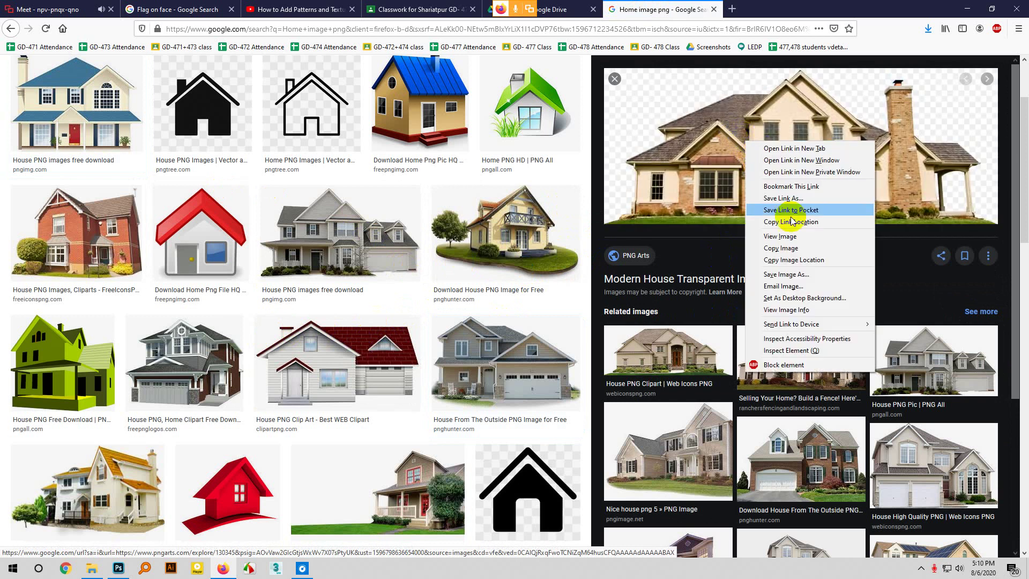
{"action": "left_click", "coordinate": [796, 275]}
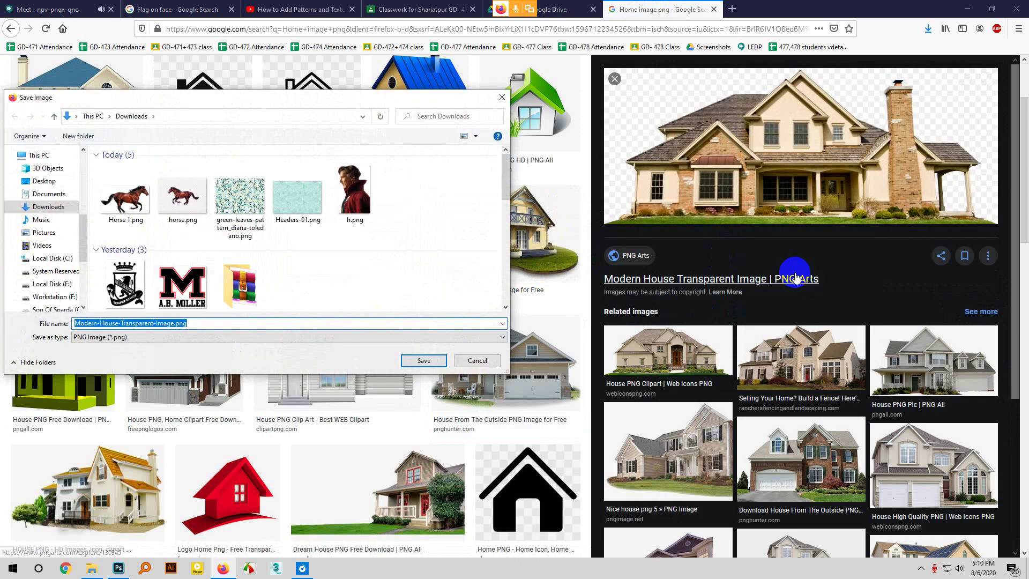
{"action": "key", "text": "Return"}
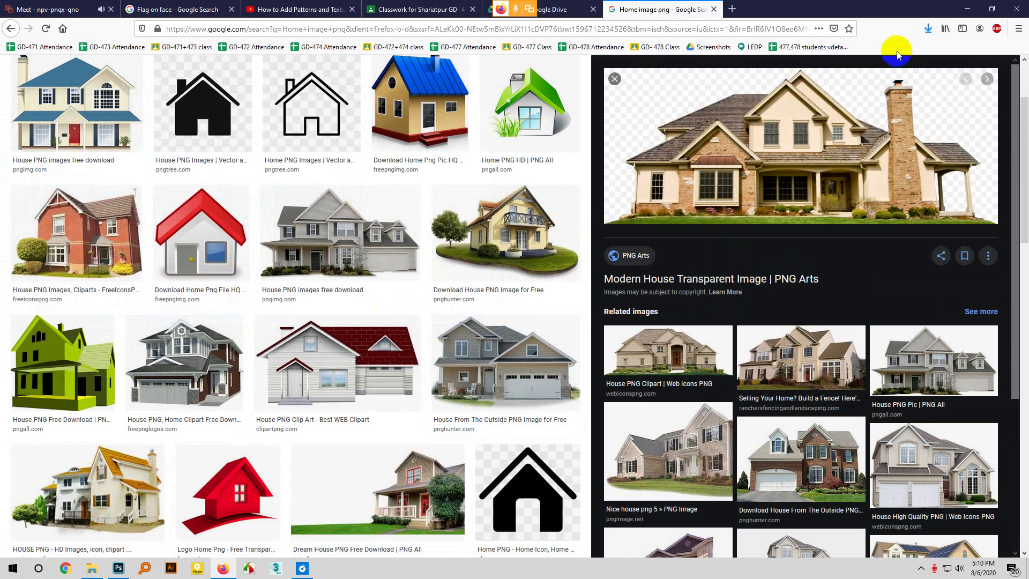
Show Modern-House-Transparent-Image.png in its download folder and open it to check its background
{"action": "left_click", "coordinate": [928, 29]}
{"action": "left_click", "coordinate": [920, 56]}
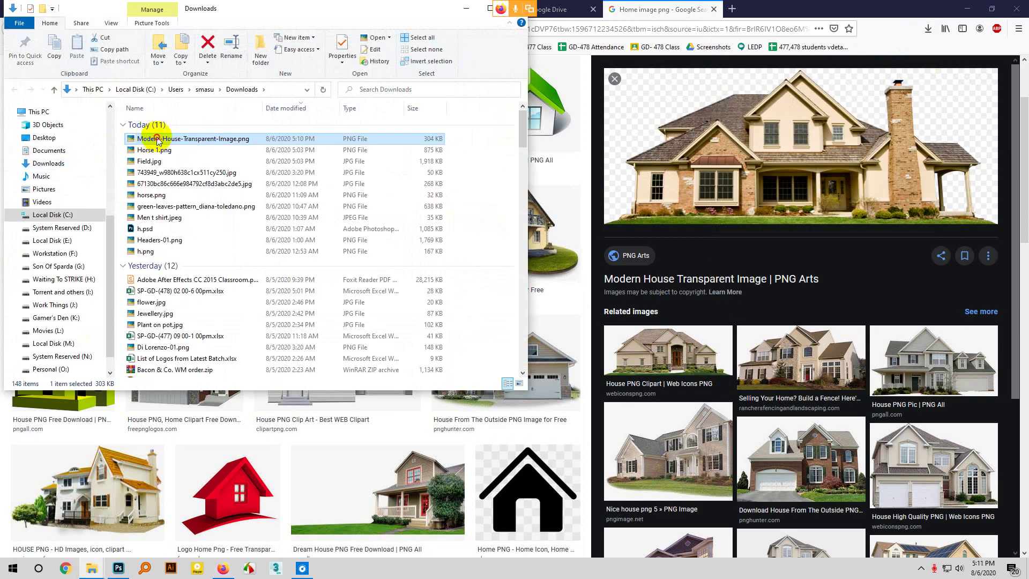
{"action": "double_click", "coordinate": [157, 139]}
{"action": "key", "text": "Escape"}
Open the modern house's page on PNG Arts and download the PNG file from there
{"action": "left_click", "coordinate": [740, 134]}
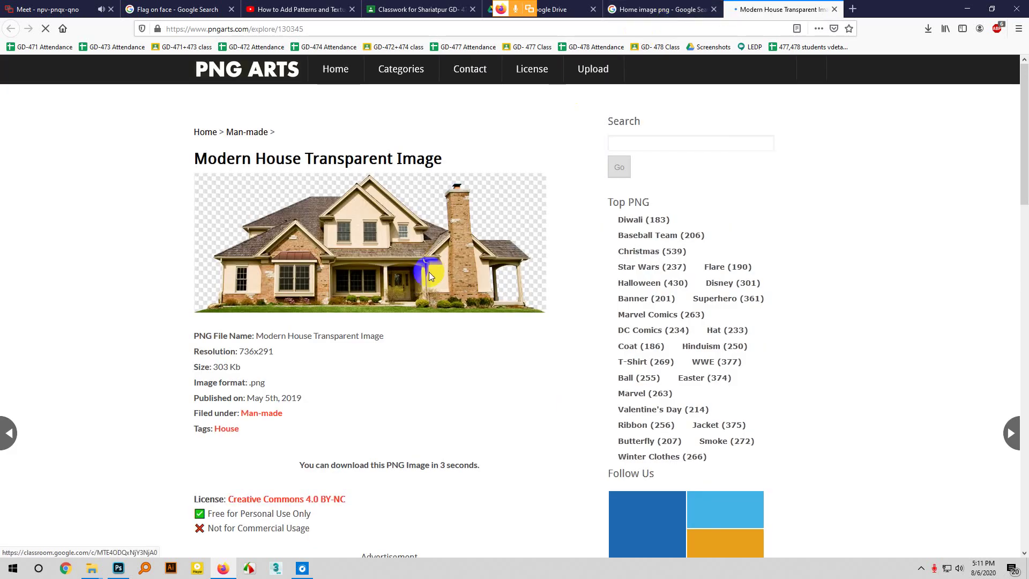
{"action": "scroll", "coordinate": [450, 316], "scroll_direction": "down", "scroll_amount": 2}
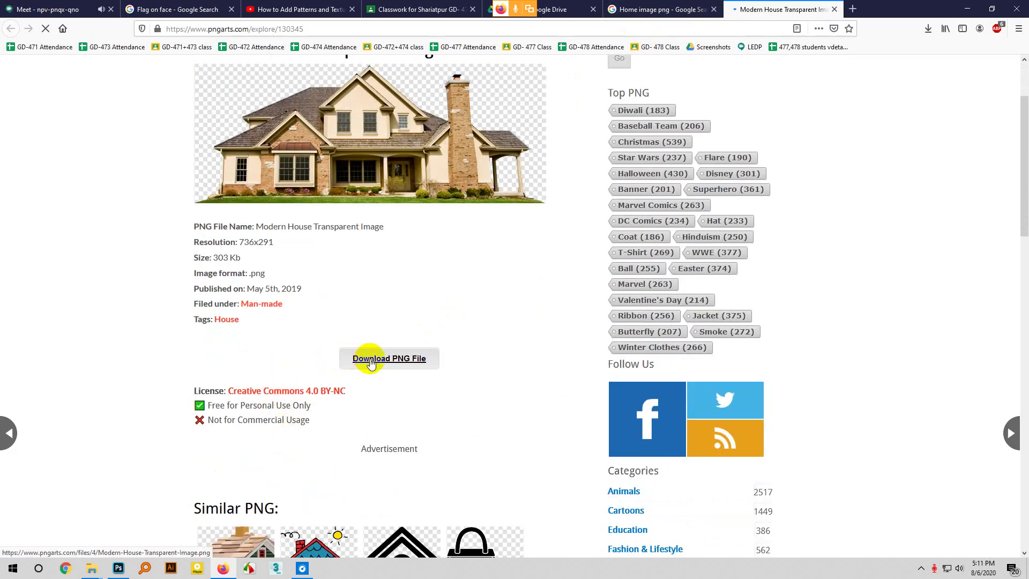
{"action": "left_click", "coordinate": [371, 363]}
{"action": "left_click", "coordinate": [434, 219]}
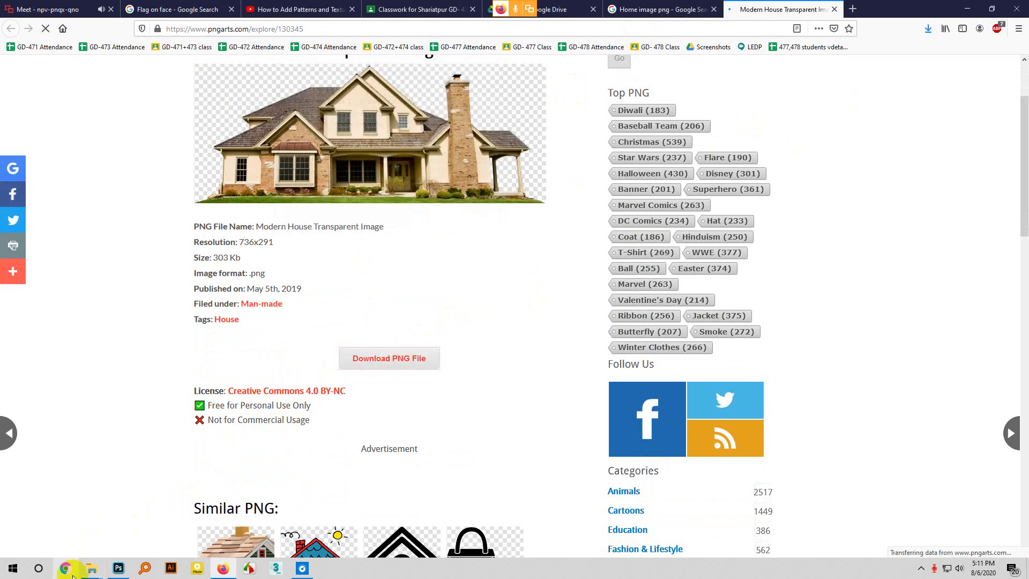
View both downloaded modern house PNGs in the Downloads folder to compare their backgrounds, then close the folder
{"action": "mouse_move", "coordinate": [88, 571]}
{"action": "left_click", "coordinate": [166, 514]}
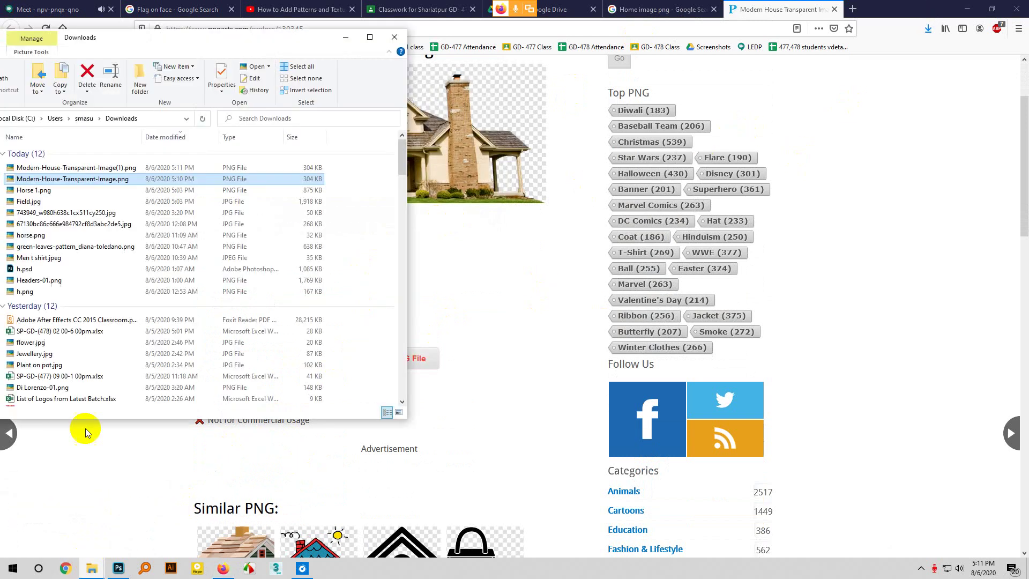
{"action": "left_click", "coordinate": [130, 170]}
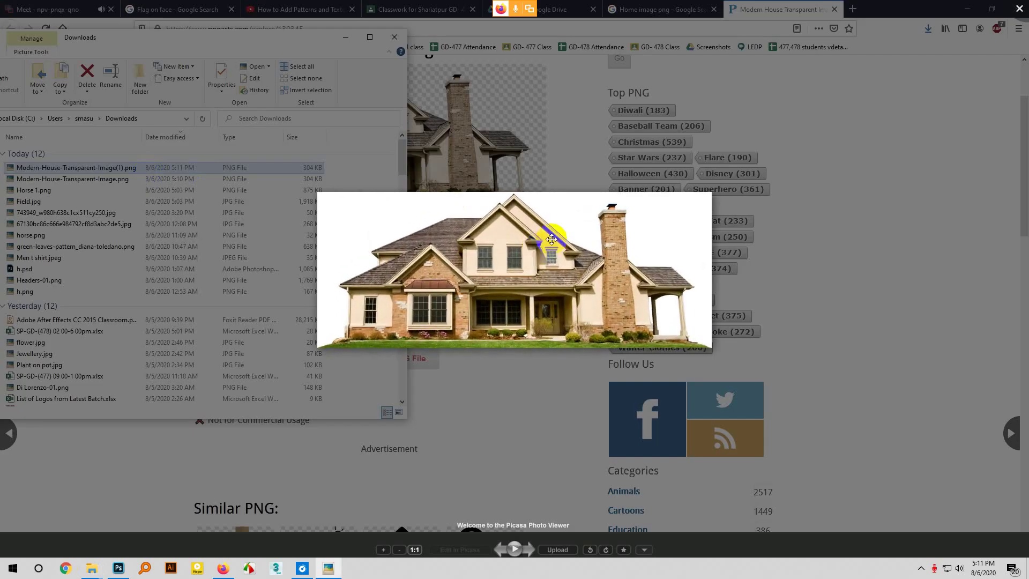
{"action": "left_click", "coordinate": [1019, 8]}
{"action": "double_click", "coordinate": [198, 178]}
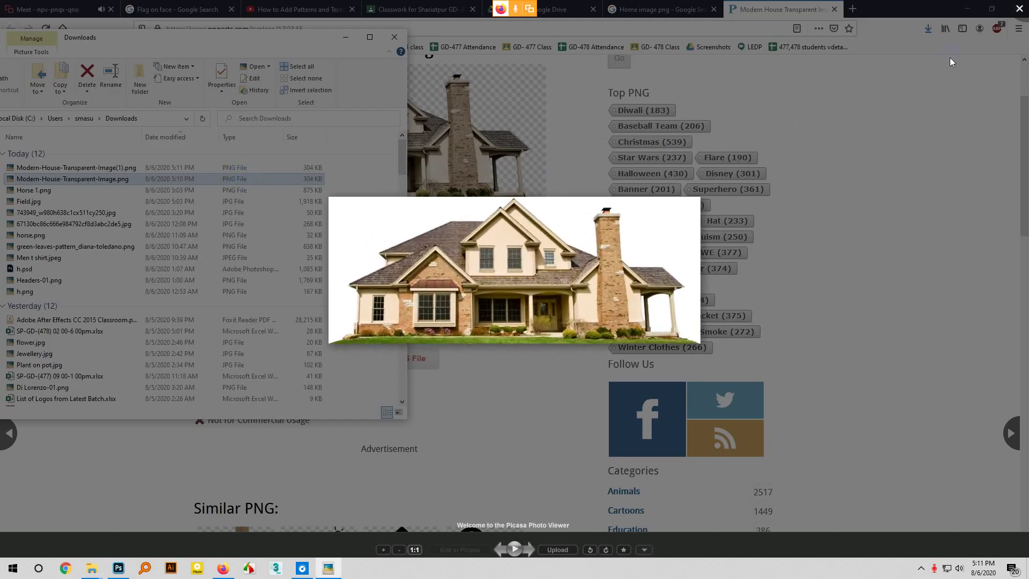
{"action": "left_click", "coordinate": [448, 131]}
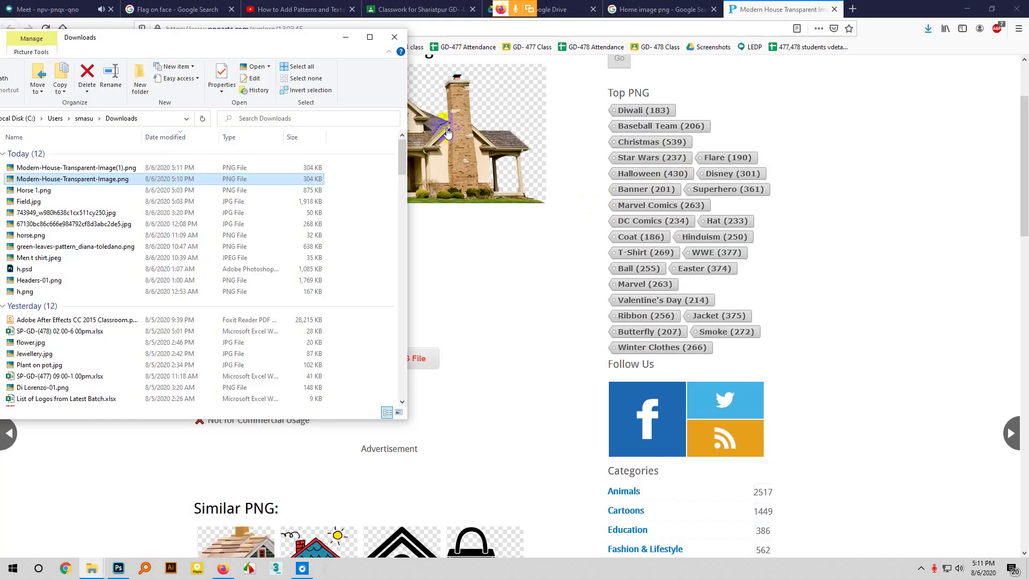
{"action": "left_click", "coordinate": [397, 36]}
Return to the Google image results and preview the yellow-and-brick "House PNG Download Image" from PNG All
{"action": "scroll", "coordinate": [480, 281], "scroll_direction": "up", "scroll_amount": 3}
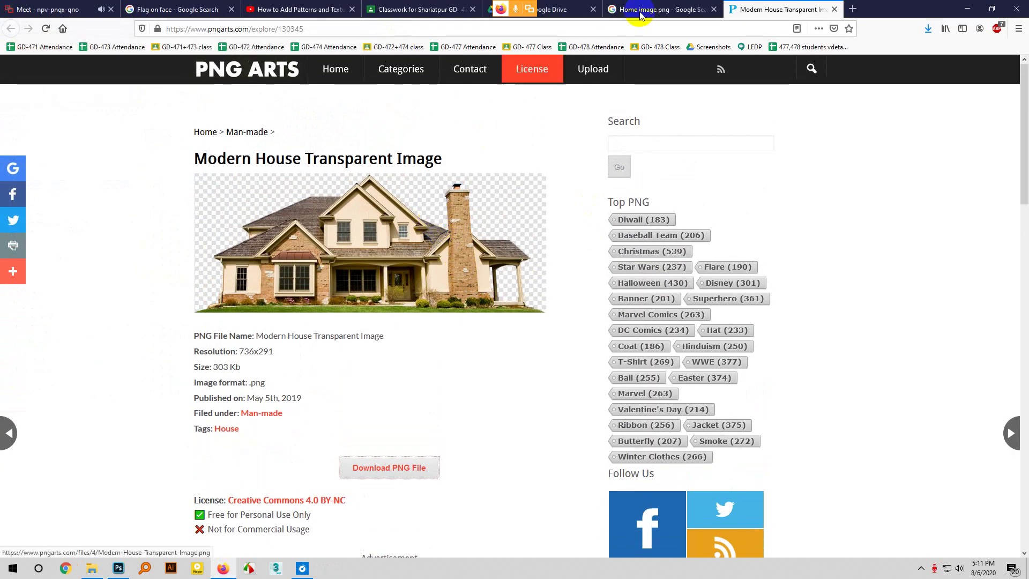
{"action": "left_click", "coordinate": [664, 9]}
{"action": "scroll", "coordinate": [491, 272], "scroll_direction": "down", "scroll_amount": 3}
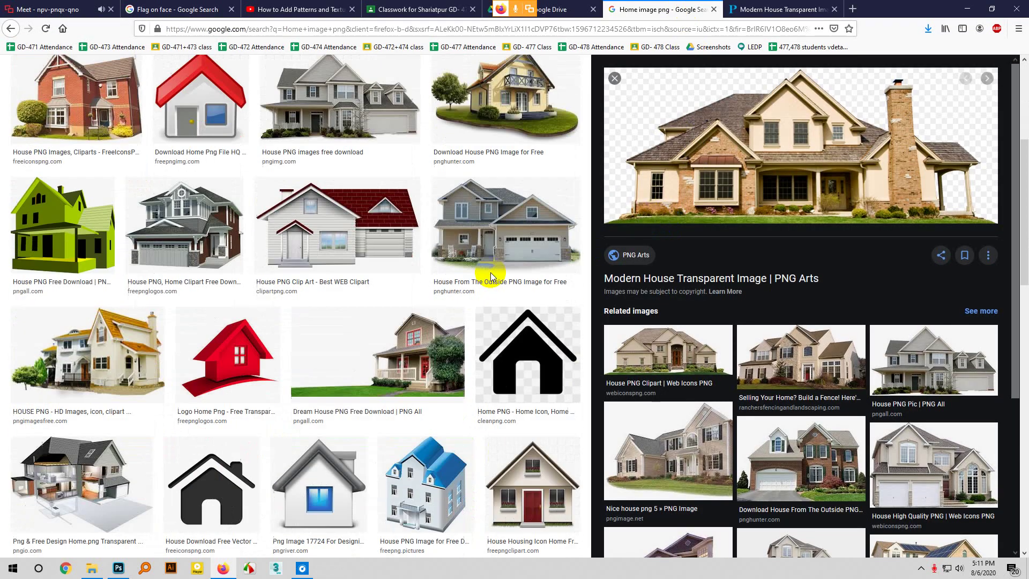
{"action": "left_click", "coordinate": [437, 314]}
{"action": "scroll", "coordinate": [438, 314], "scroll_direction": "down", "scroll_amount": 7}
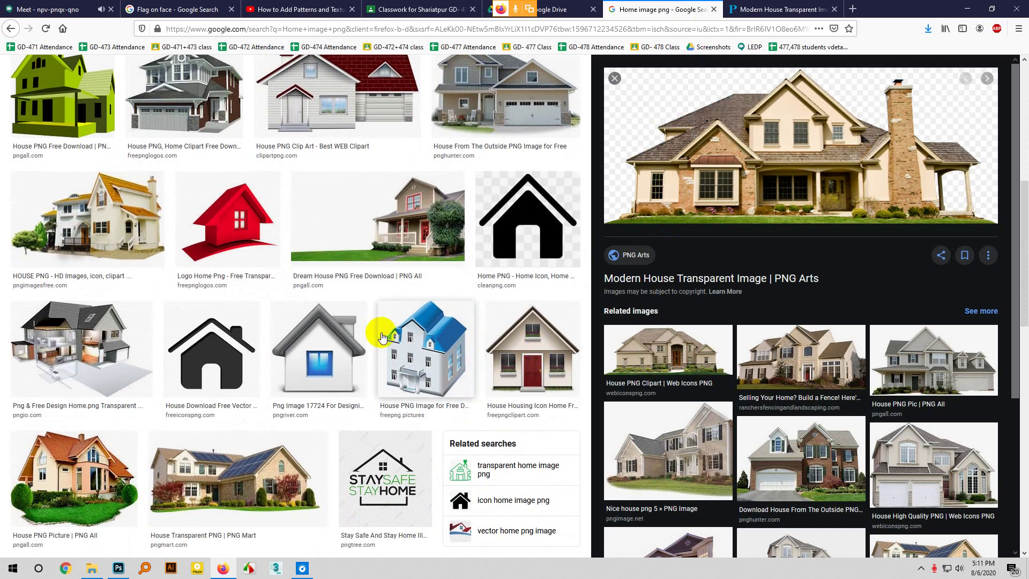
{"action": "scroll", "coordinate": [289, 349], "scroll_direction": "down", "scroll_amount": 4}
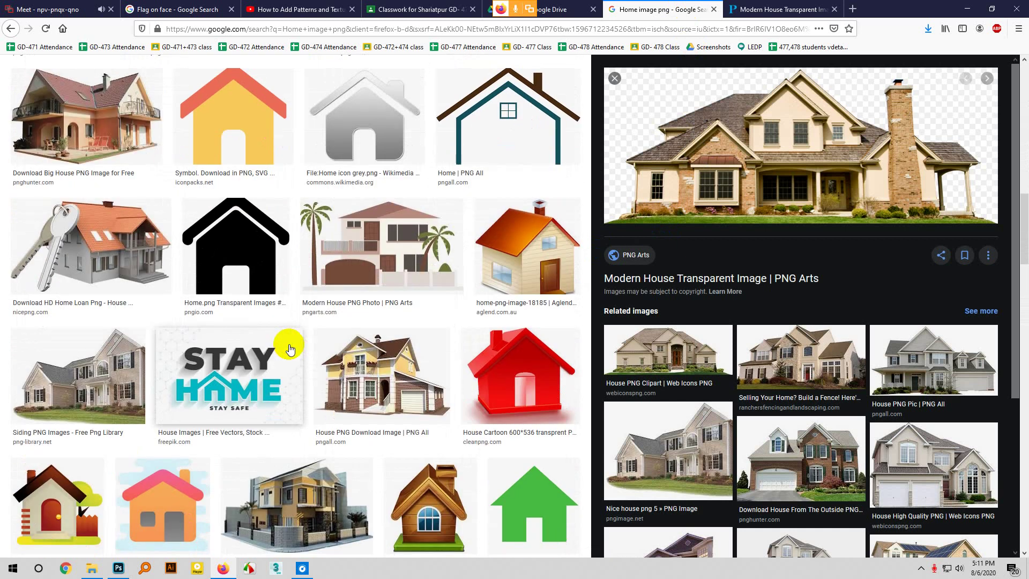
{"action": "left_click", "coordinate": [408, 382]}
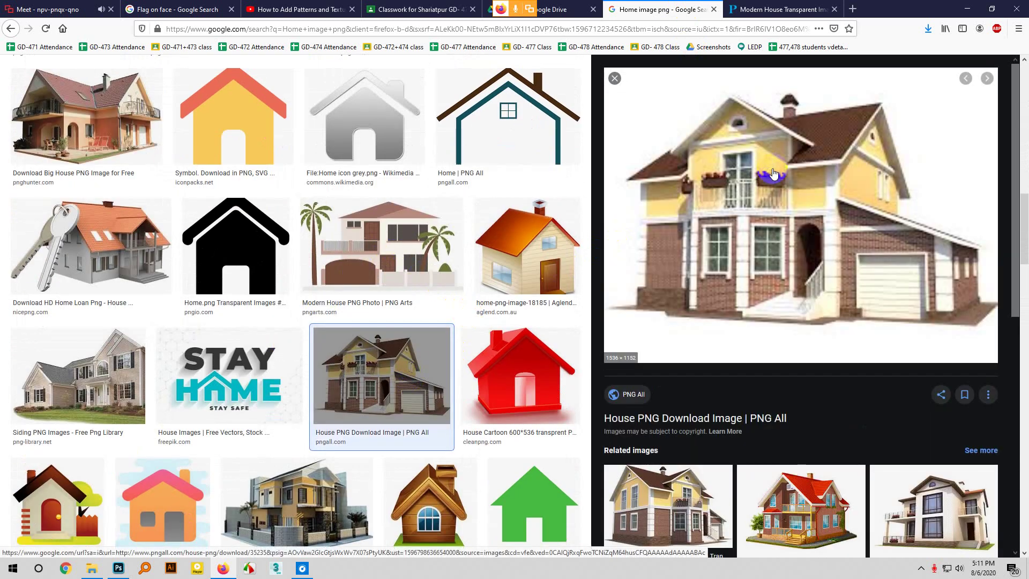
Open the yellow-and-brick house's page on PNG All and download its PNG file
{"action": "right_click", "coordinate": [787, 184]}
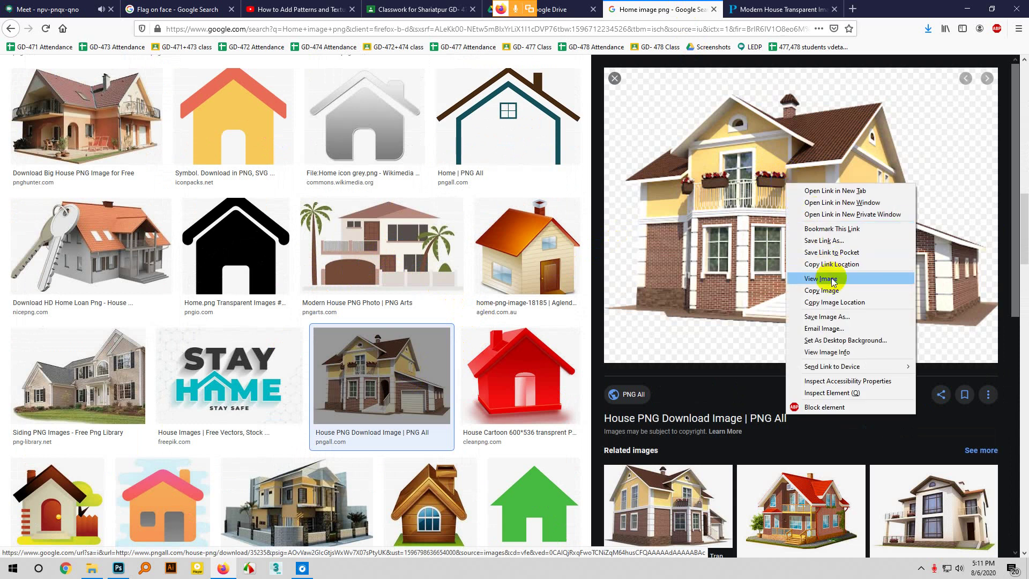
{"action": "left_click", "coordinate": [729, 214]}
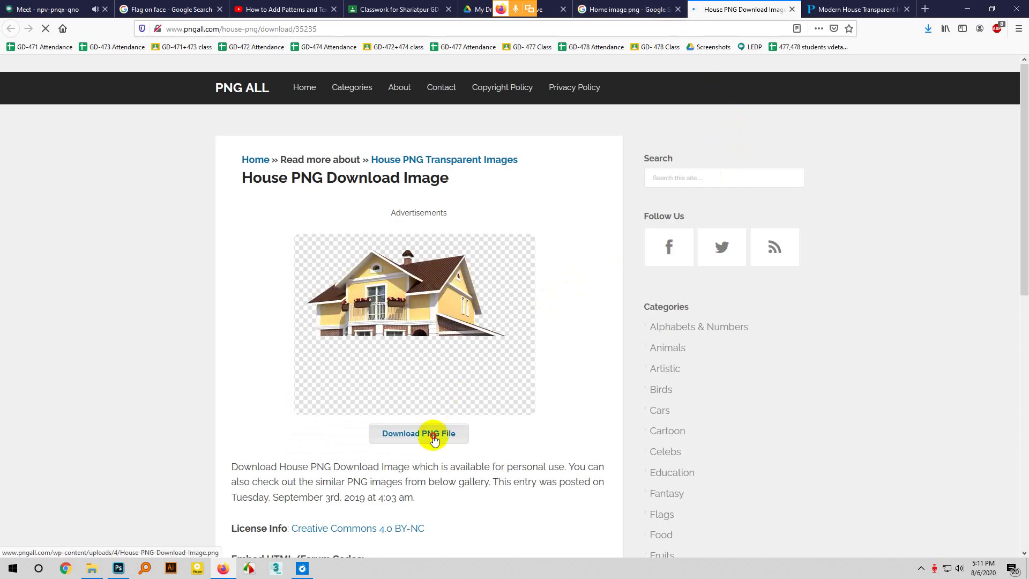
{"action": "left_click", "coordinate": [434, 439]}
{"action": "left_click", "coordinate": [420, 216]}
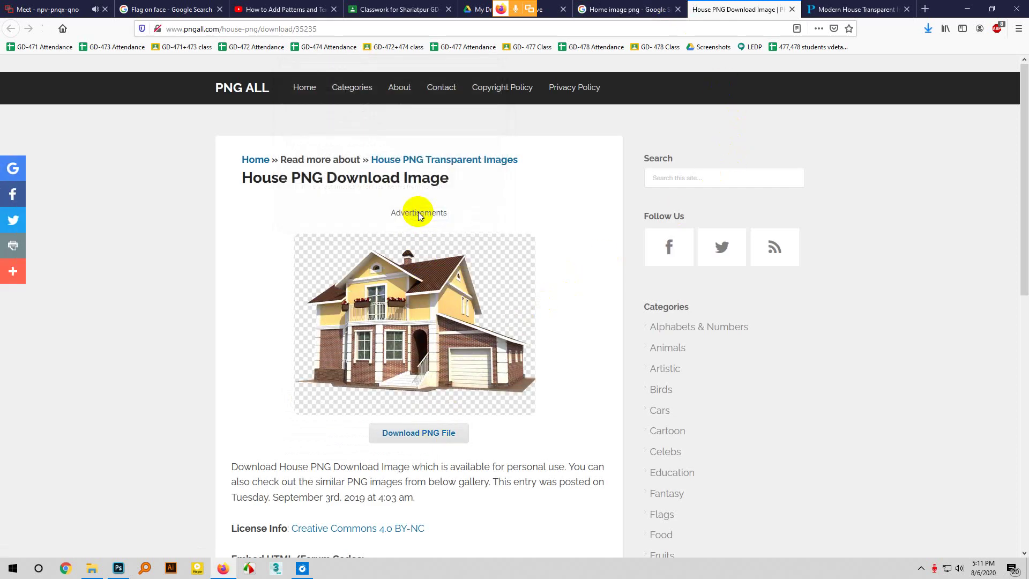
Open the downloaded House-PNG-Download-Image.png to check its background, and close the viewer
{"action": "left_click", "coordinate": [928, 29]}
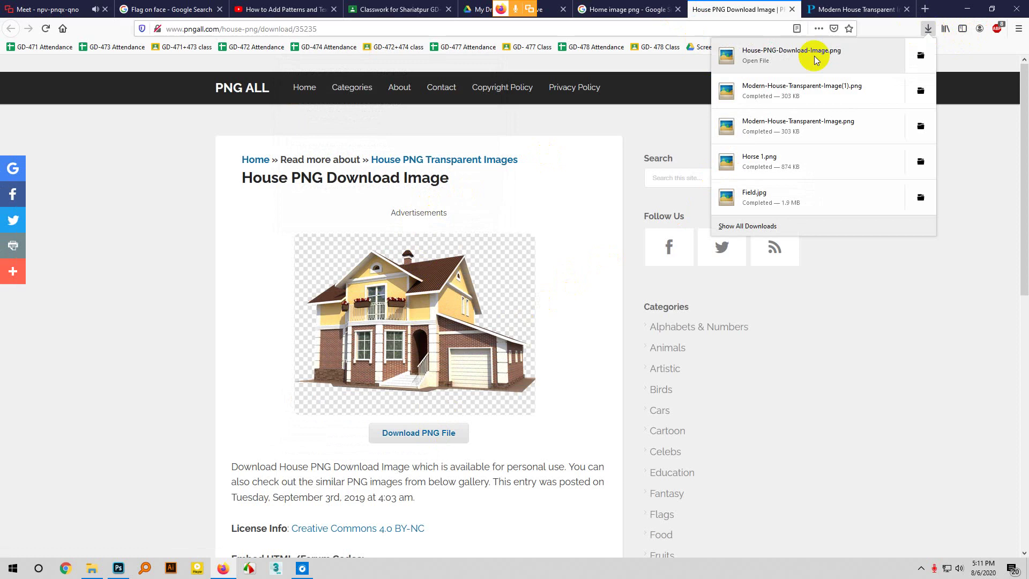
{"action": "left_click", "coordinate": [802, 61]}
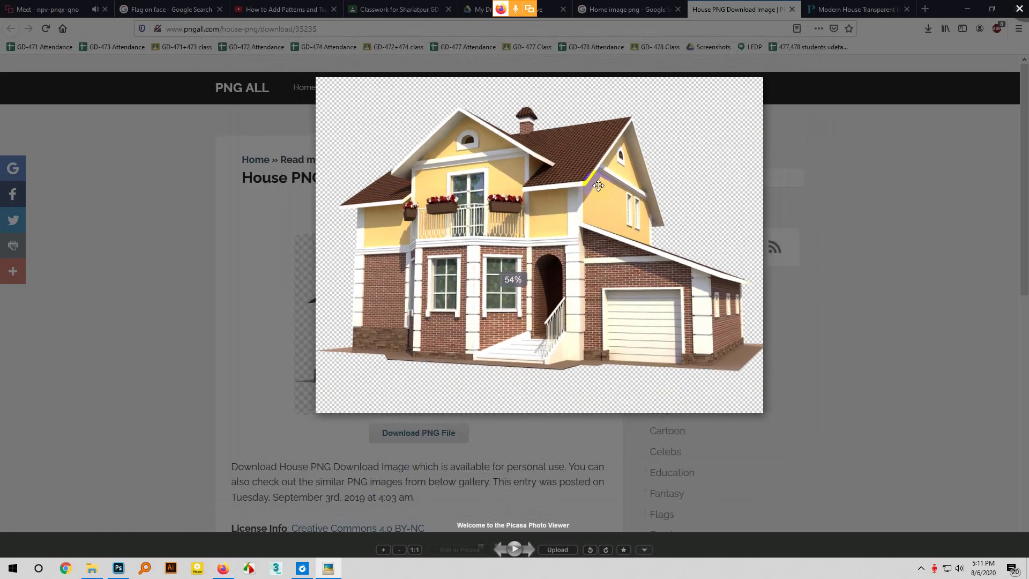
{"action": "key", "text": "Escape"}
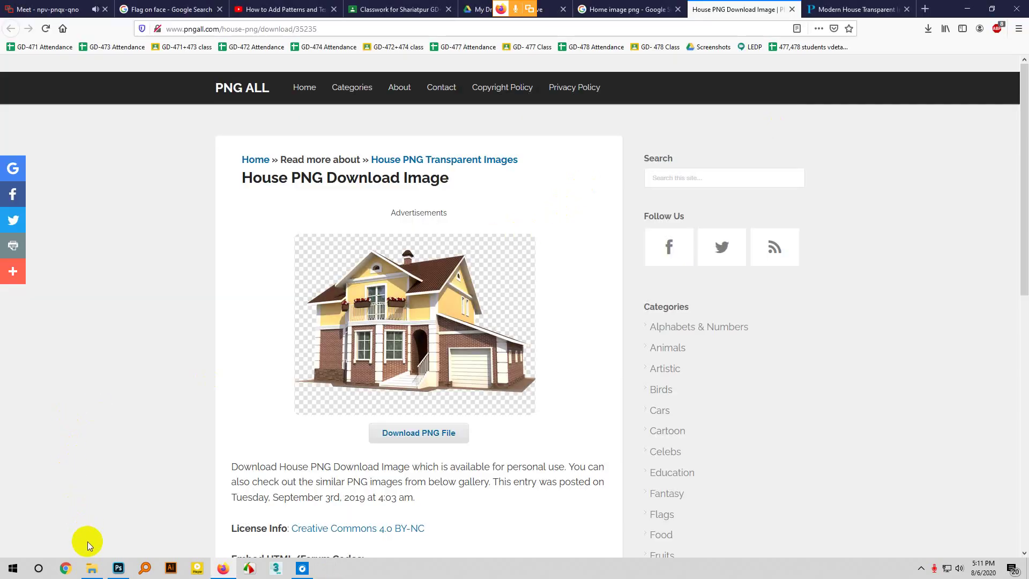
Open House-PNG-Download-Image.png from the Downloads folder as a new document in Photoshop
{"action": "left_click", "coordinate": [92, 569]}
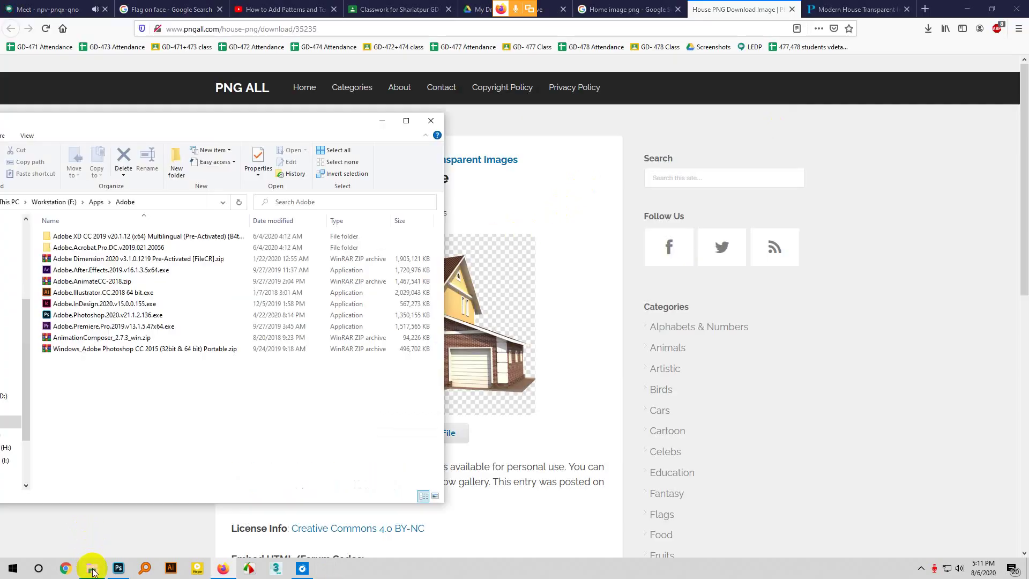
{"action": "left_click", "coordinate": [431, 120]}
{"action": "left_click", "coordinate": [92, 567]}
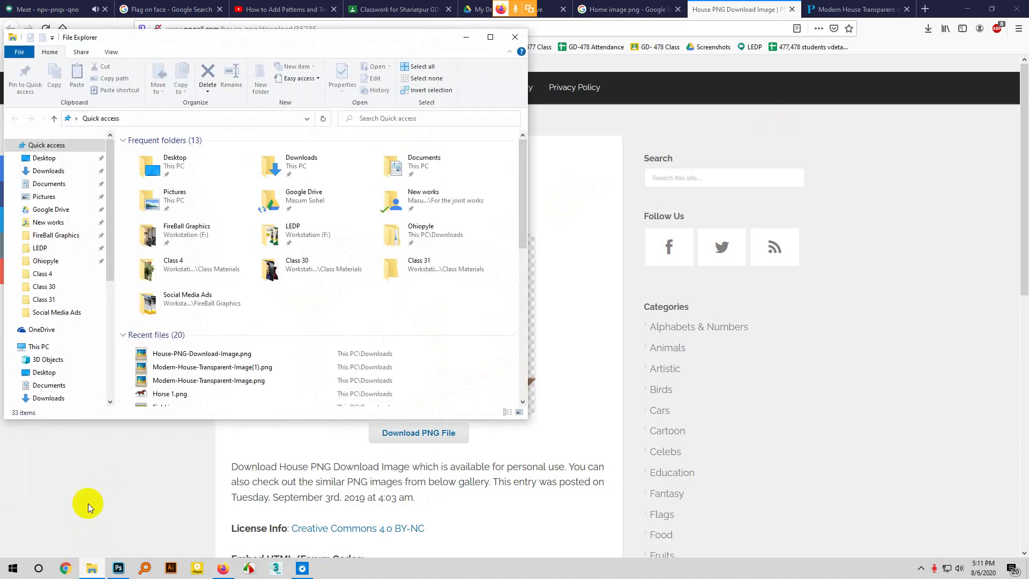
{"action": "left_click", "coordinate": [79, 174]}
{"action": "left_click_drag", "start_coordinate": [171, 185], "coordinate": [722, 41]}
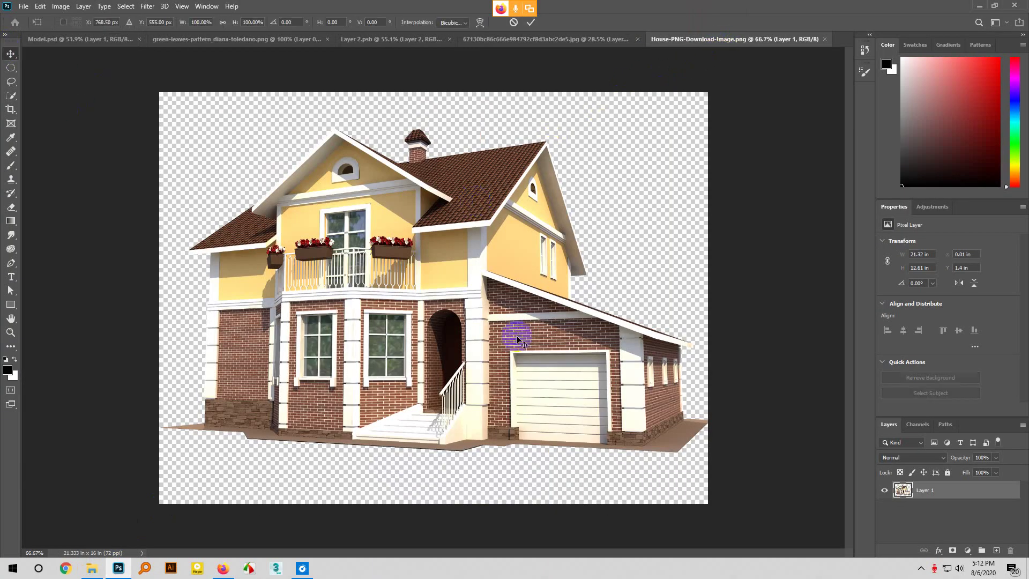
Scale the house down to about 14.2 by 8.4 in and move it to the upper middle of the canvas
{"action": "key", "text": "ctrl+t"}
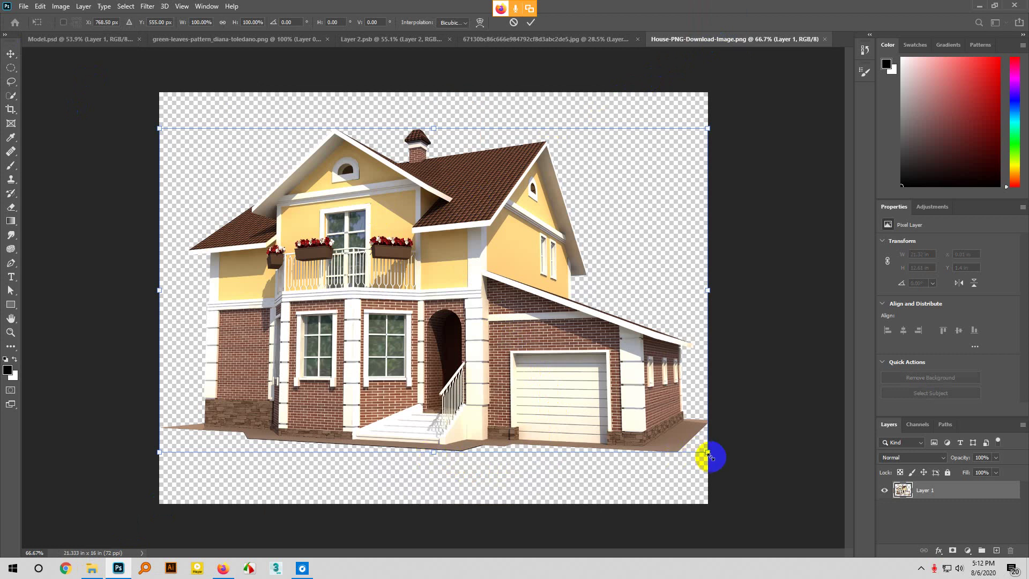
{"action": "left_click_drag", "start_coordinate": [708, 452], "coordinate": [616, 398]}
{"action": "left_click_drag", "start_coordinate": [552, 358], "coordinate": [501, 268]}
{"action": "key", "text": "Return"}
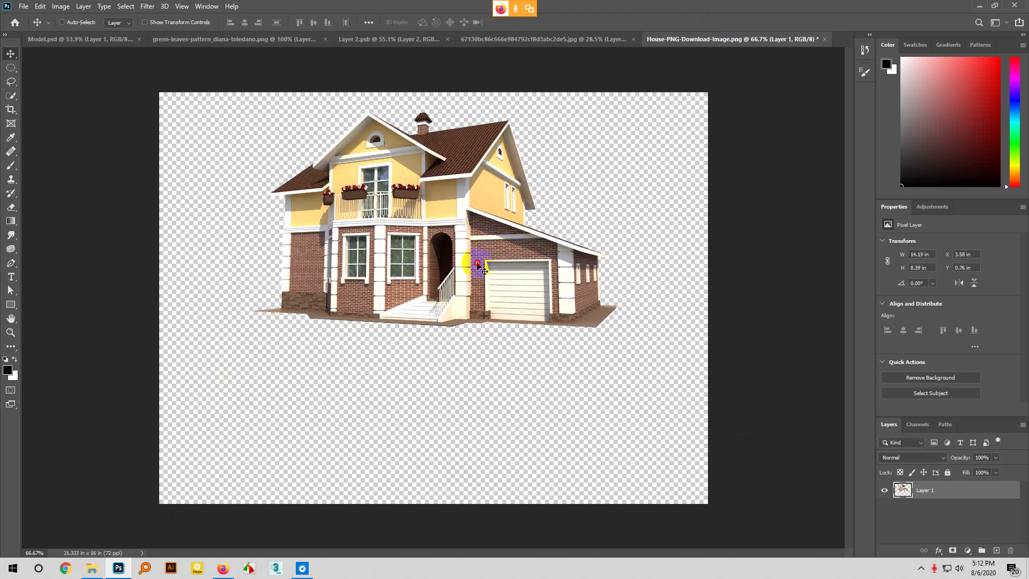
{"action": "key", "text": "ctrl+t"}
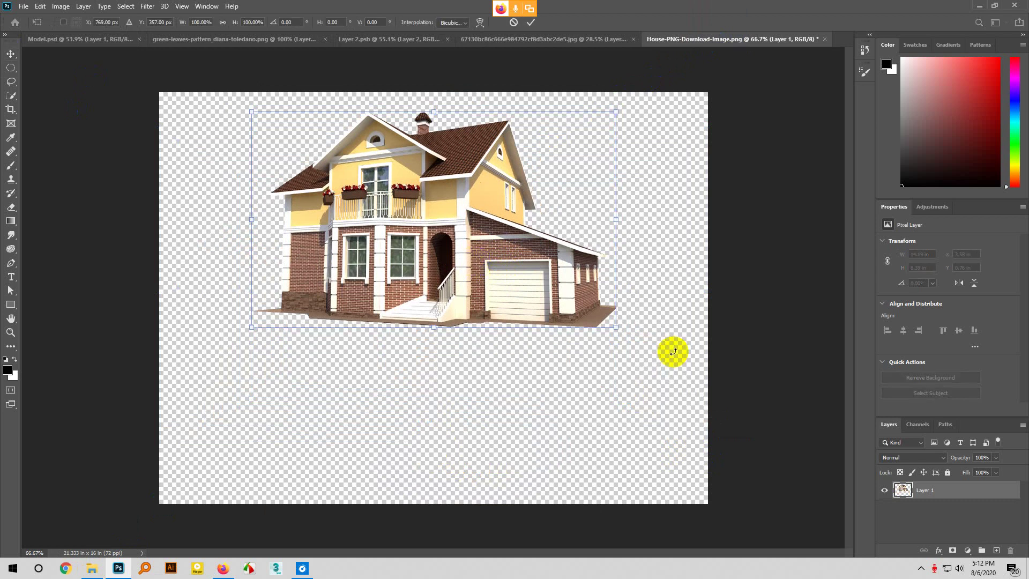
{"action": "key", "text": "Return"}
Duplicate the house layer and flip the copy vertically
{"action": "left_click_drag", "start_coordinate": [966, 498], "coordinate": [996, 551]}
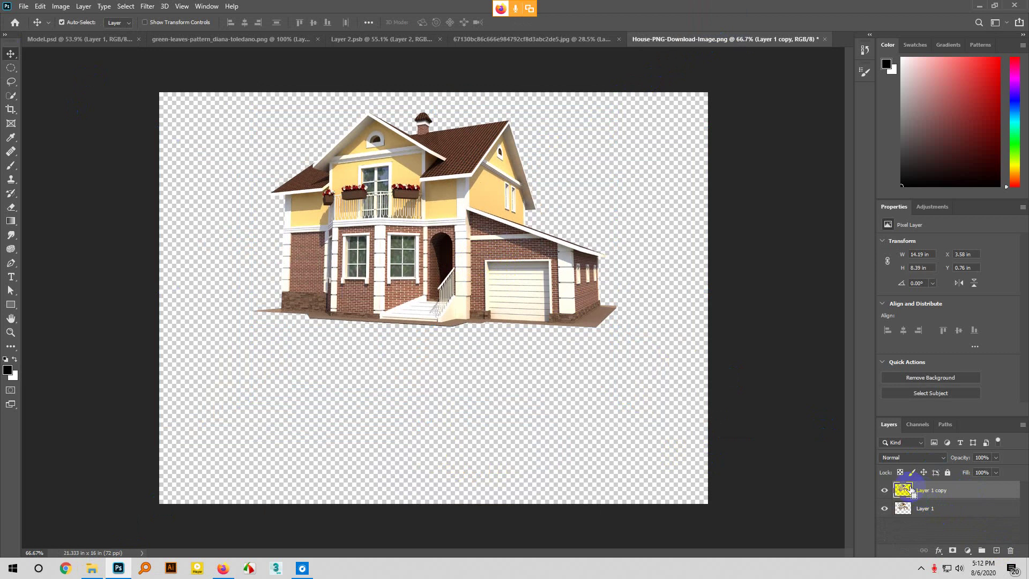
{"action": "key", "text": "ctrl+t"}
{"action": "right_click", "coordinate": [473, 240]}
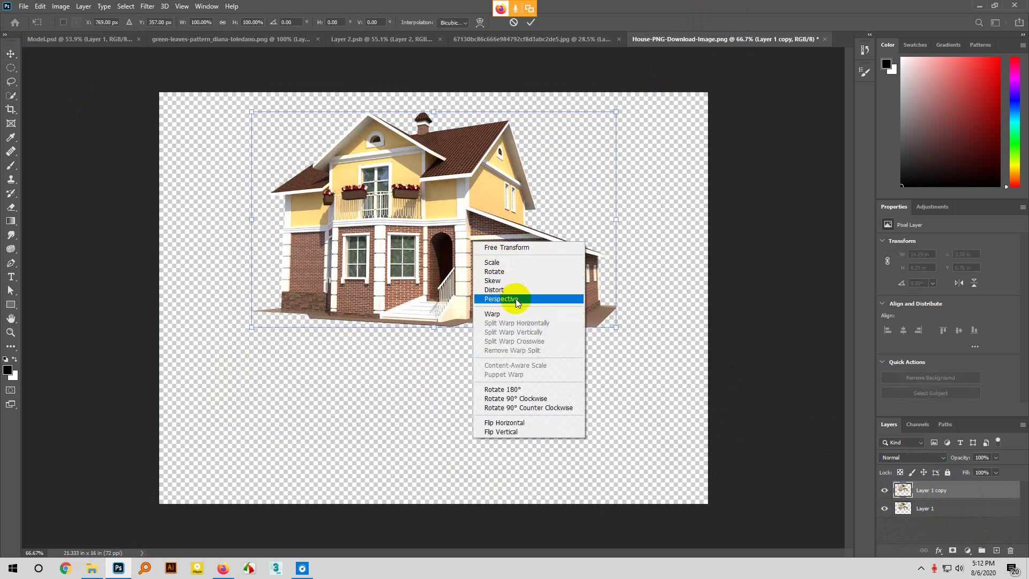
{"action": "left_click", "coordinate": [513, 432]}
Move the flipped house copy straight down to form a reflection below the original, and convert its layer for smart filters
{"action": "left_click_drag", "start_coordinate": [423, 212], "coordinate": [421, 376]}
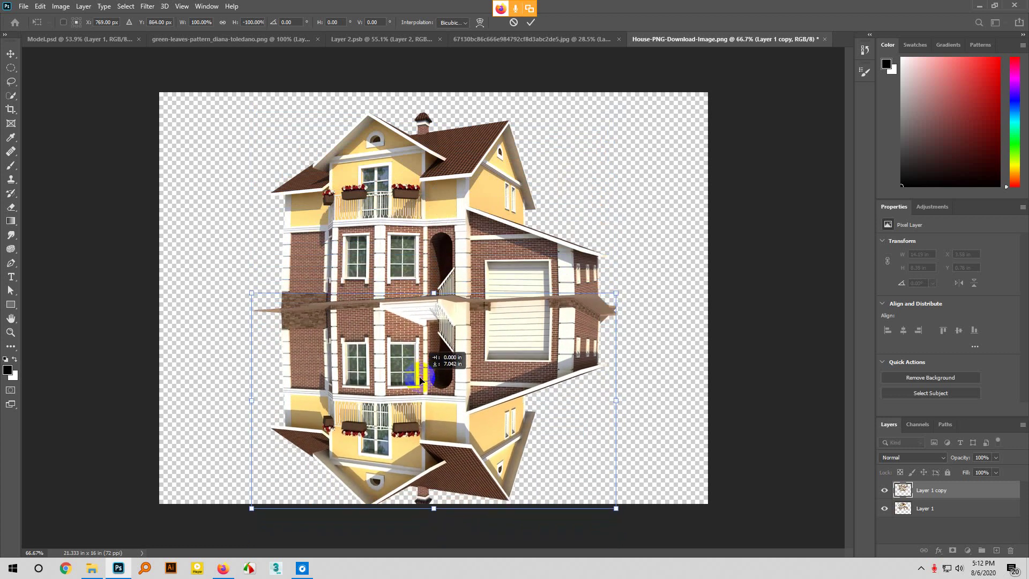
{"action": "left_click_drag", "start_coordinate": [626, 280], "coordinate": [622, 282]}
{"action": "key", "text": "Return"}
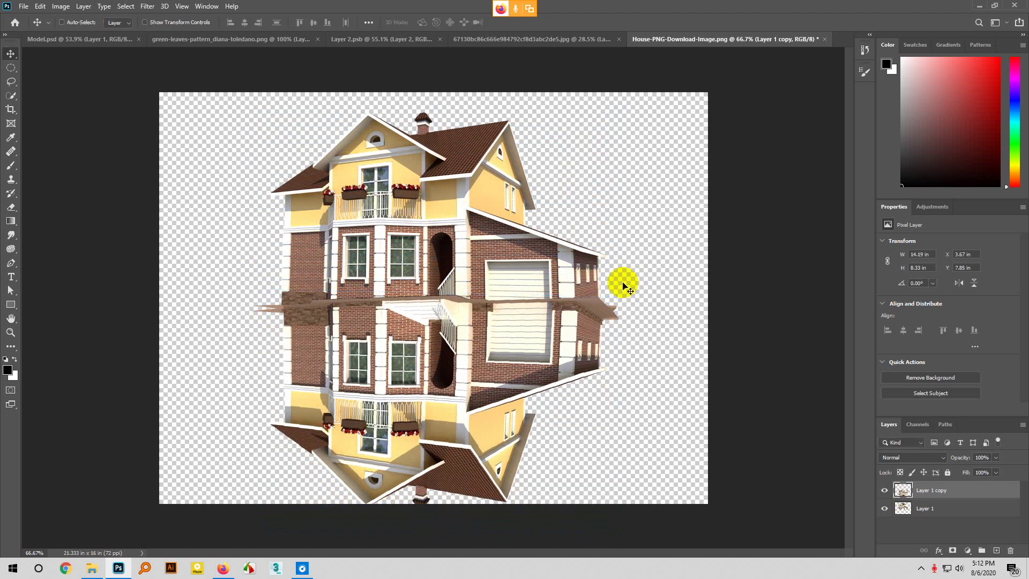
{"action": "left_click_drag", "start_coordinate": [460, 369], "coordinate": [462, 373]}
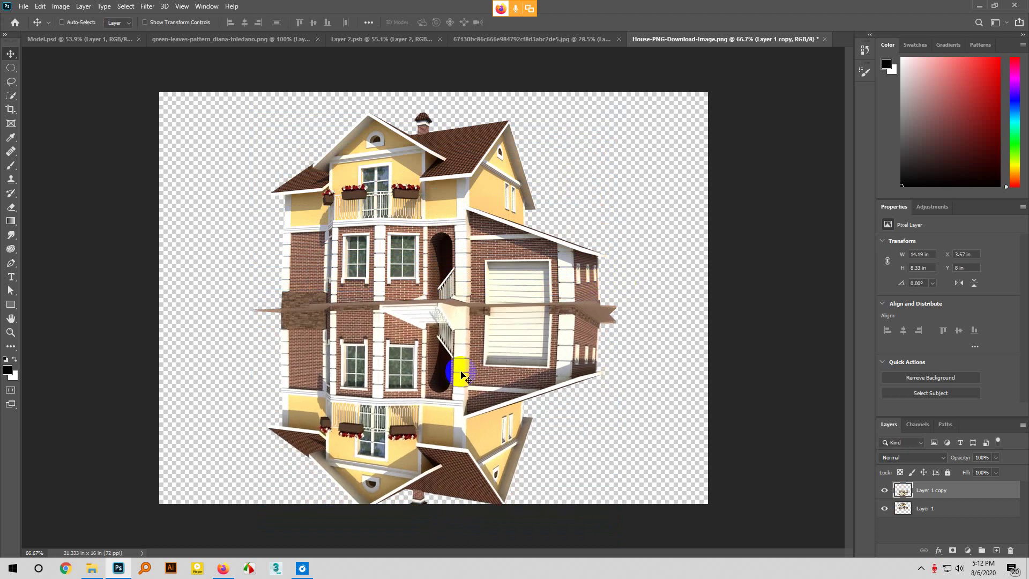
{"action": "left_click", "coordinate": [157, 6]}
{"action": "left_click", "coordinate": [165, 30]}
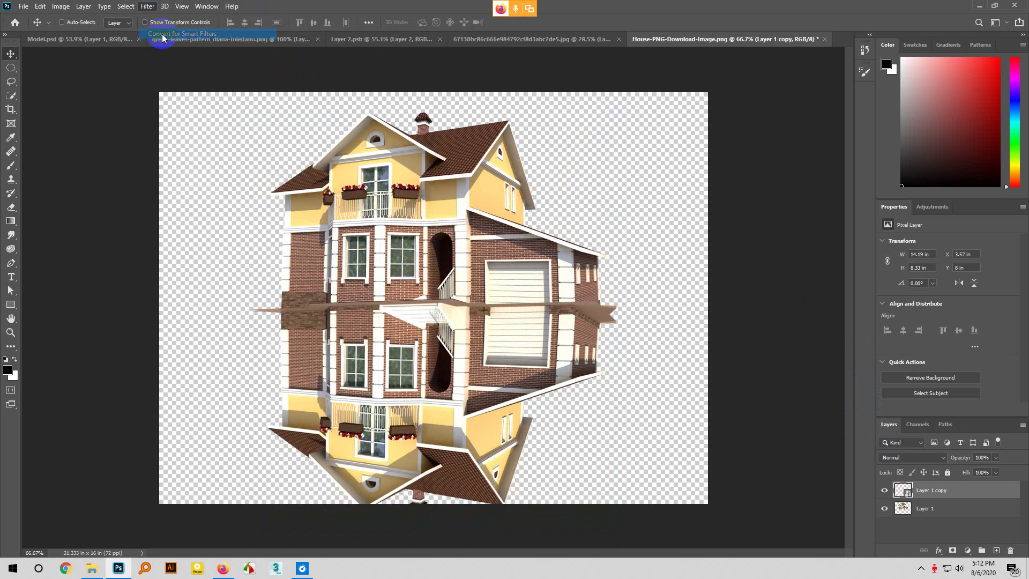
Try the Ripple filter on the flipped copy with an amount of -640% and Large size, and undo it
{"action": "left_click", "coordinate": [150, 10]}
{"action": "mouse_move", "coordinate": [209, 152]}
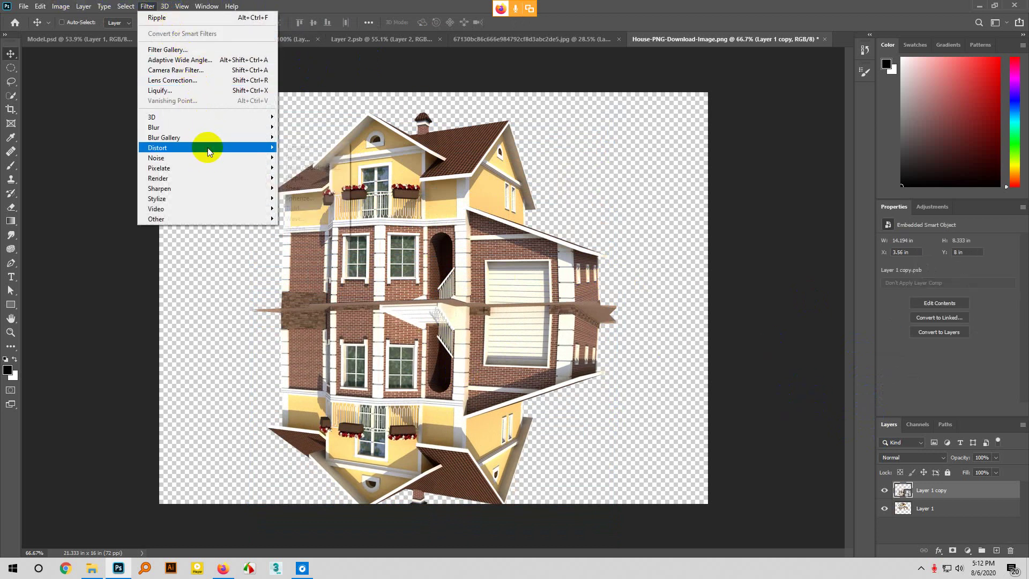
{"action": "left_click", "coordinate": [301, 178]}
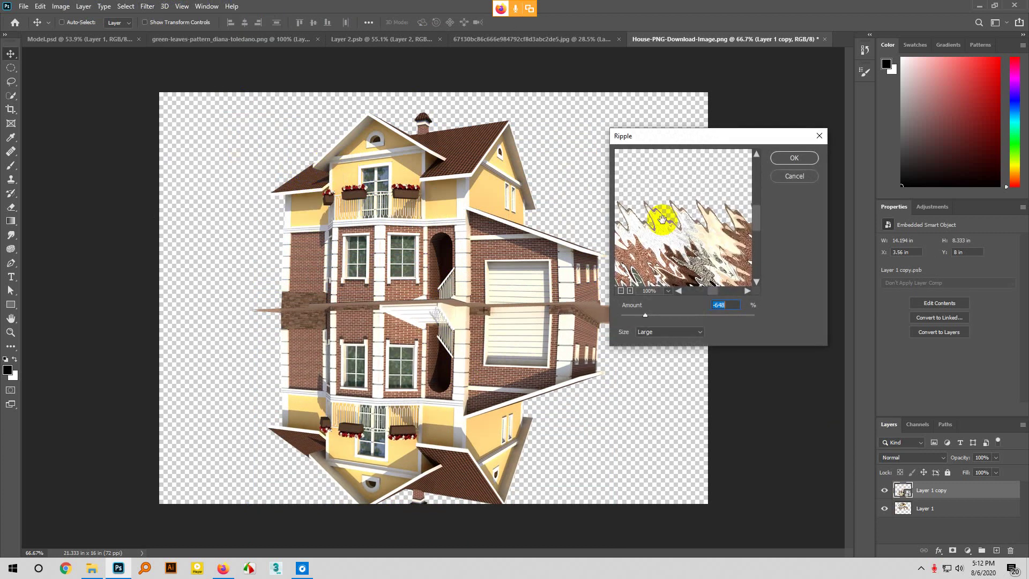
{"action": "left_click_drag", "start_coordinate": [646, 318], "coordinate": [647, 319]}
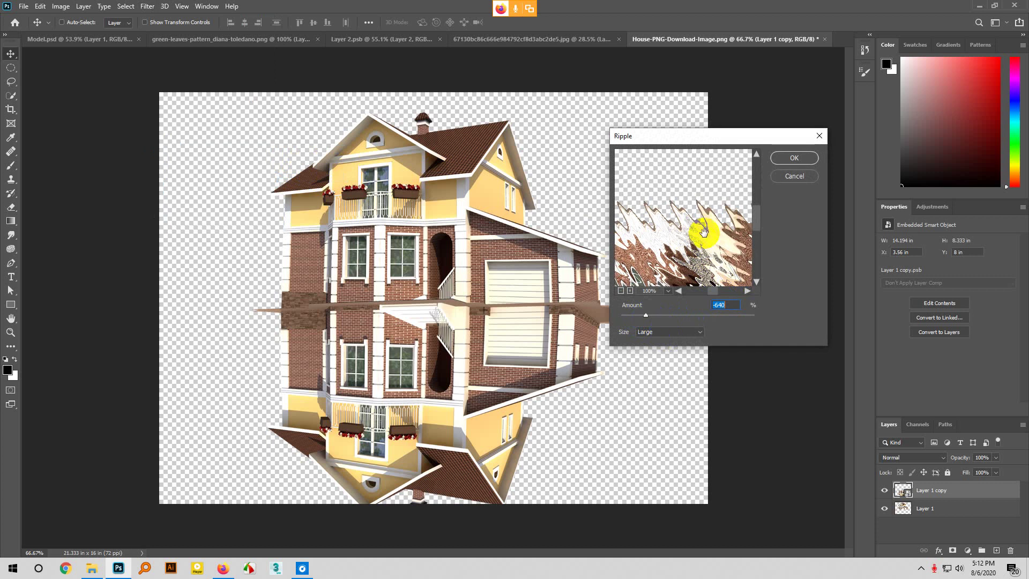
{"action": "left_click", "coordinate": [785, 158]}
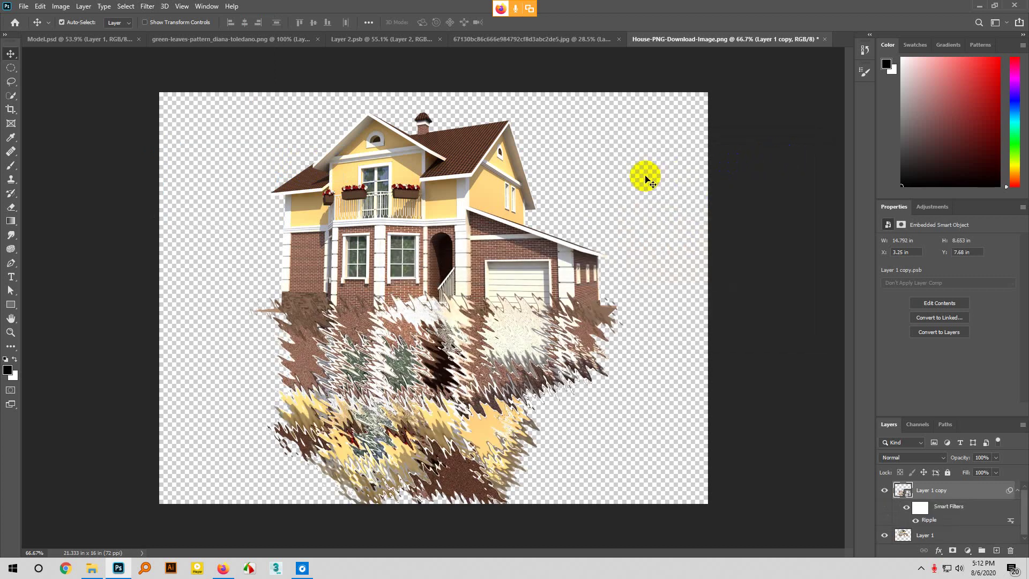
{"action": "key", "text": "ctrl+z"}
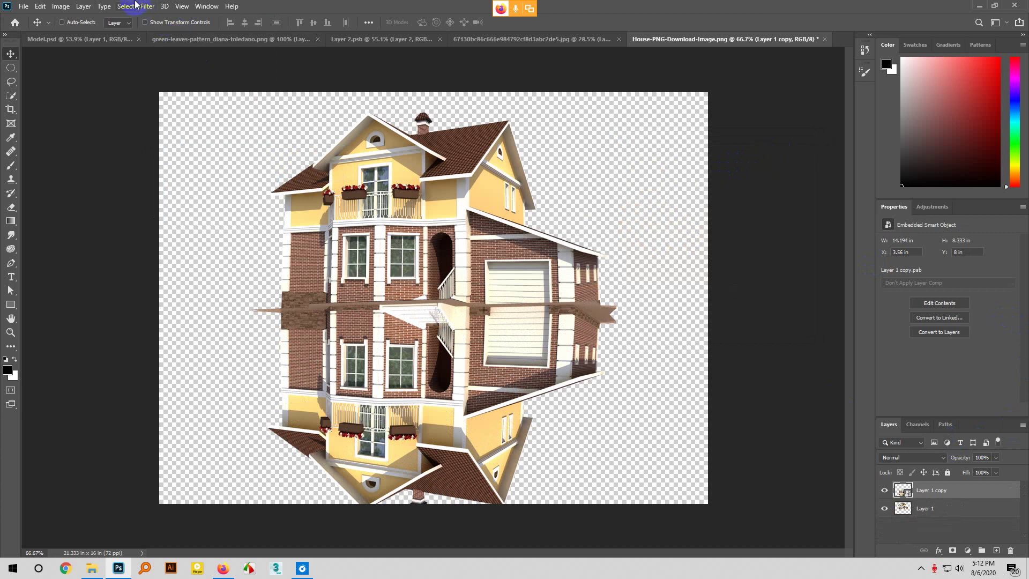
Apply the Ripple filter to the flipped copy with Medium size and an amount of about -281%
{"action": "left_click", "coordinate": [146, 5]}
{"action": "mouse_move", "coordinate": [198, 147]}
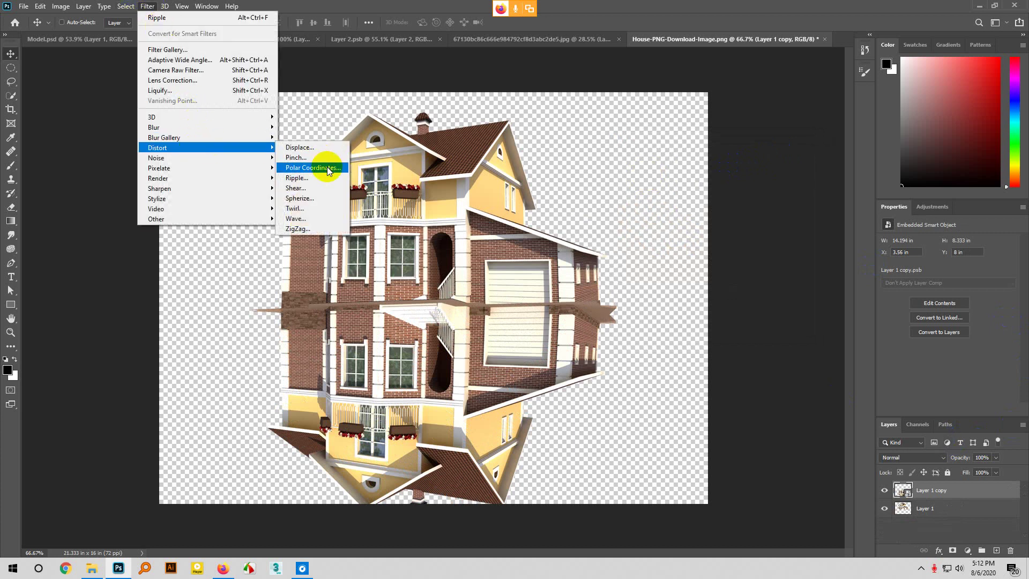
{"action": "left_click", "coordinate": [296, 178]}
{"action": "left_click", "coordinate": [670, 332]}
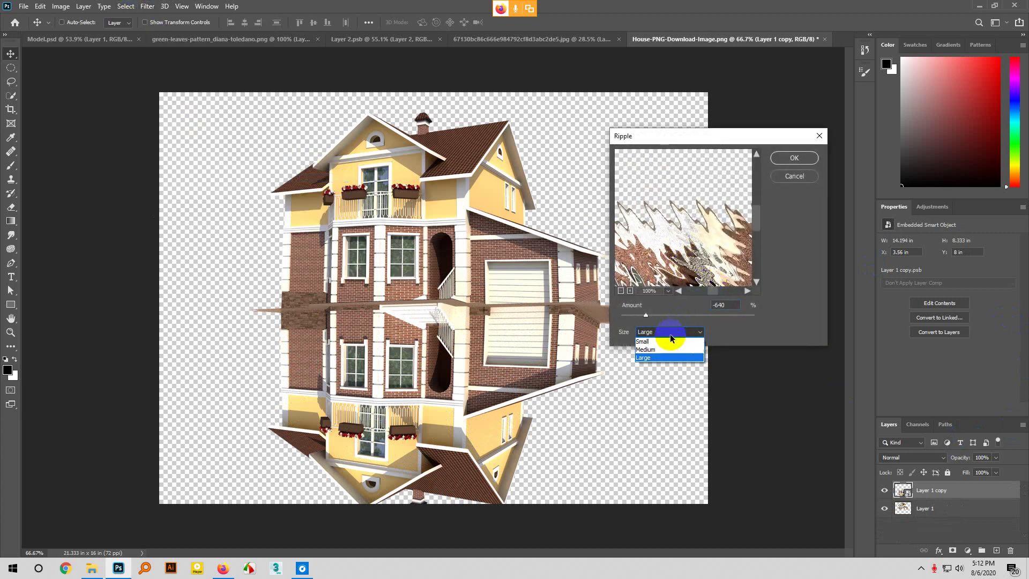
{"action": "left_click", "coordinate": [668, 349]}
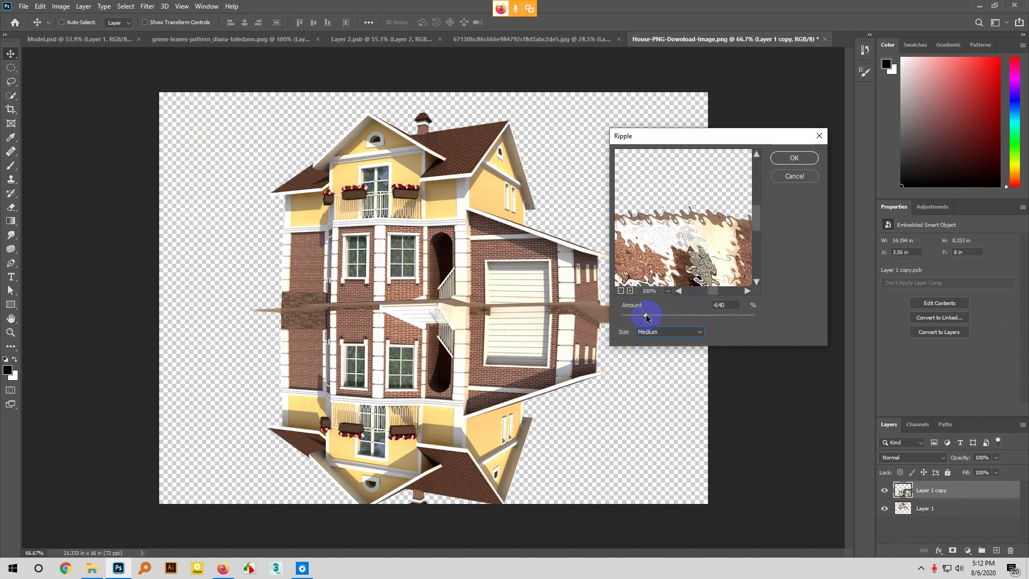
{"action": "left_click_drag", "start_coordinate": [647, 318], "coordinate": [662, 319]}
{"action": "left_click_drag", "start_coordinate": [665, 320], "coordinate": [671, 320]}
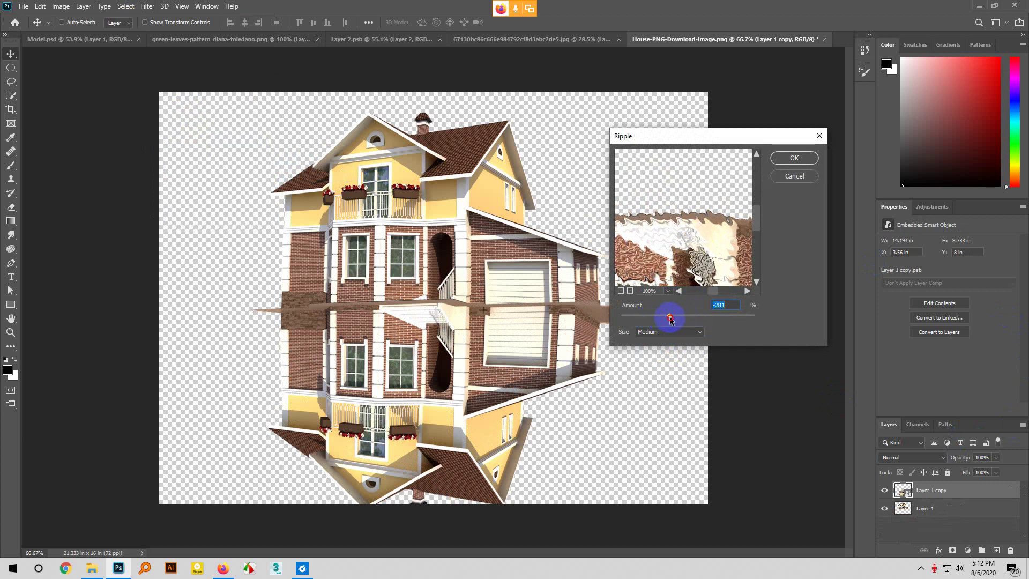
{"action": "left_click", "coordinate": [780, 158]}
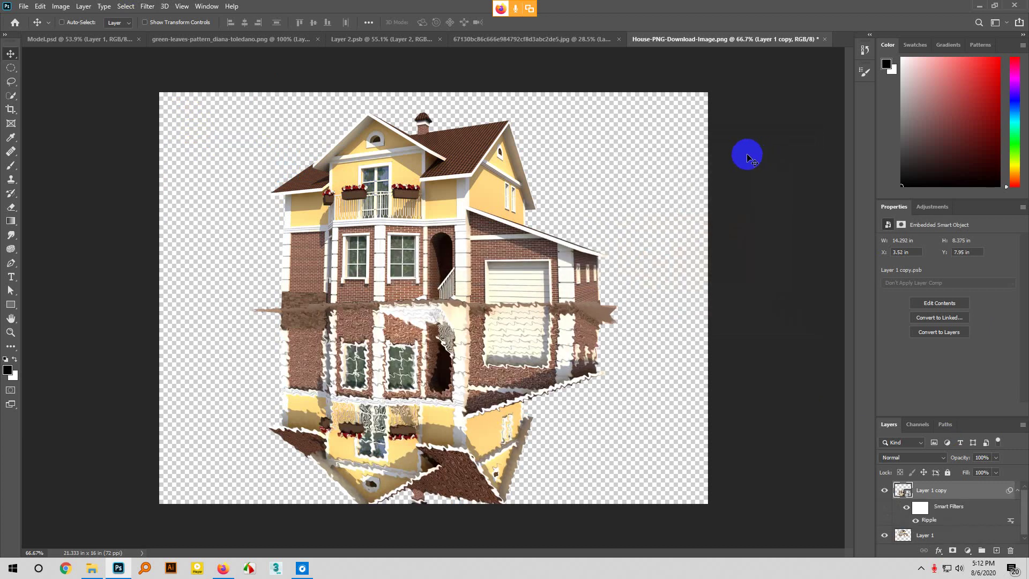
Distort the reflection by spreading its lower corners far beyond the canvas to about 232% width, and lower its upper edge at the house's base
{"action": "key", "text": "ctrl+z"}
{"action": "key", "text": "ctrl+t"}
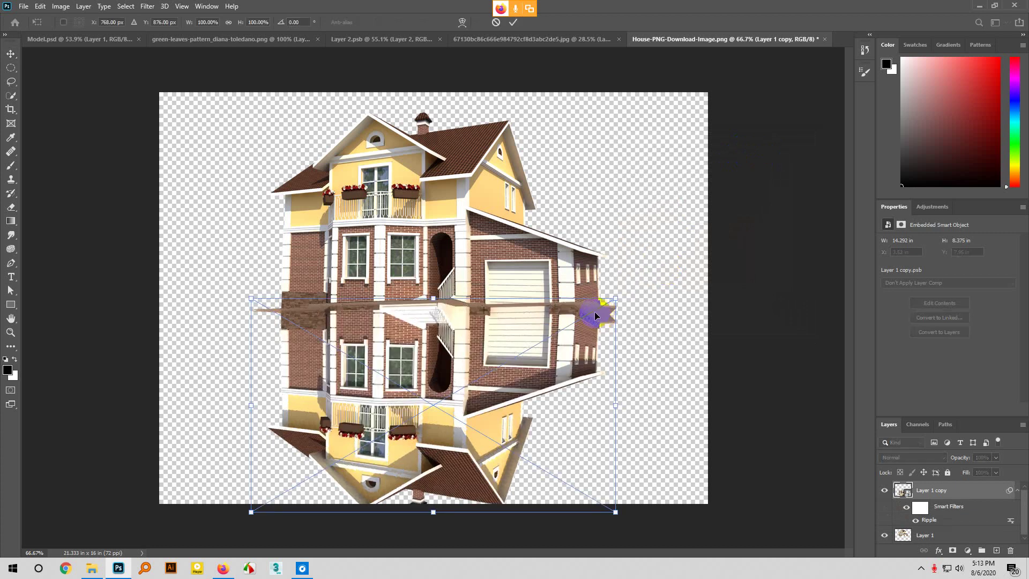
{"action": "left_click_drag", "start_coordinate": [618, 516], "coordinate": [713, 508]}
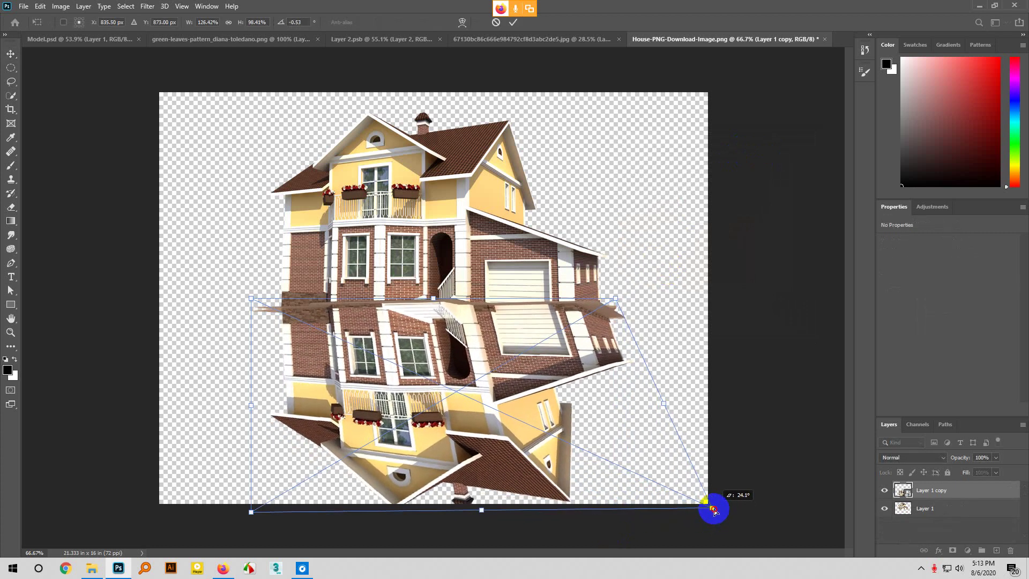
{"action": "left_click_drag", "start_coordinate": [251, 513], "coordinate": [34, 504]}
{"action": "left_click_drag", "start_coordinate": [698, 508], "coordinate": [838, 510]}
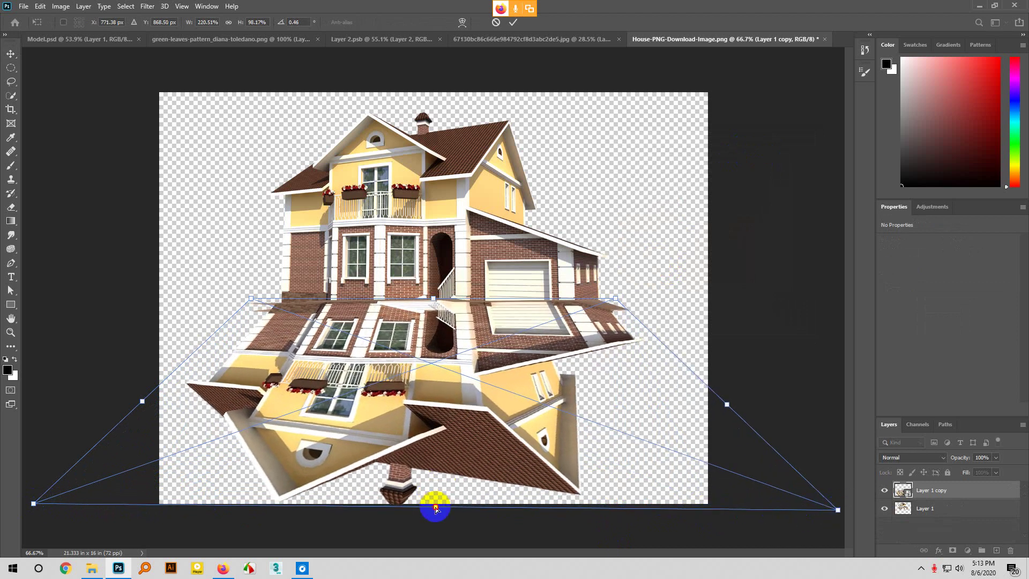
{"action": "left_click_drag", "start_coordinate": [436, 509], "coordinate": [431, 540]}
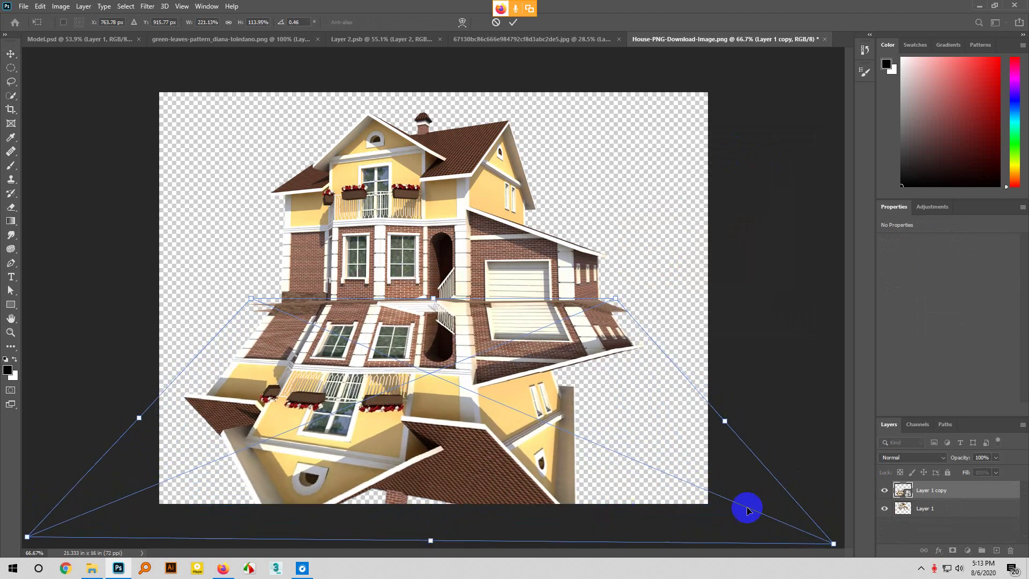
{"action": "left_click_drag", "start_coordinate": [833, 543], "coordinate": [876, 548]}
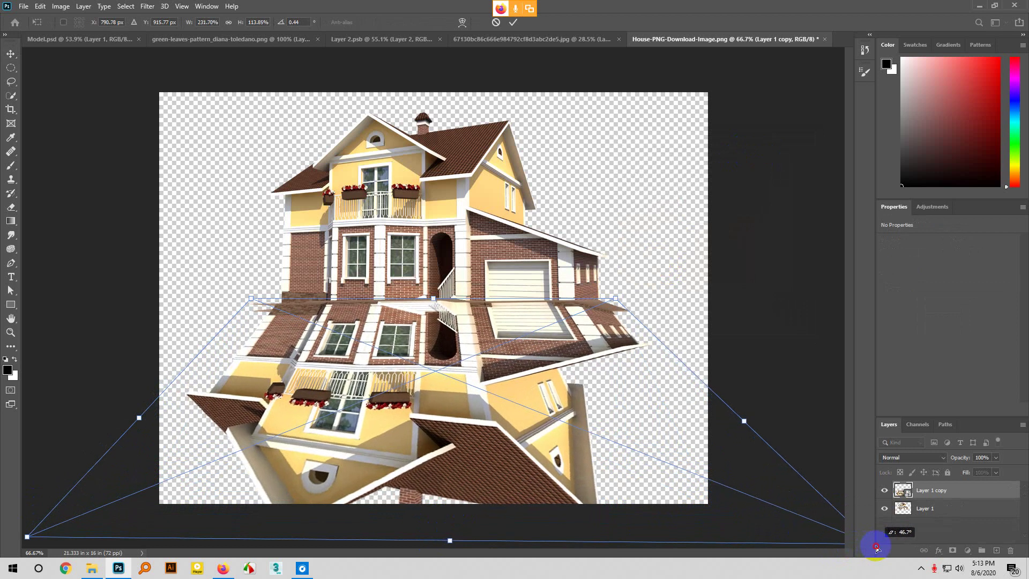
{"action": "left_click_drag", "start_coordinate": [434, 298], "coordinate": [436, 307]}
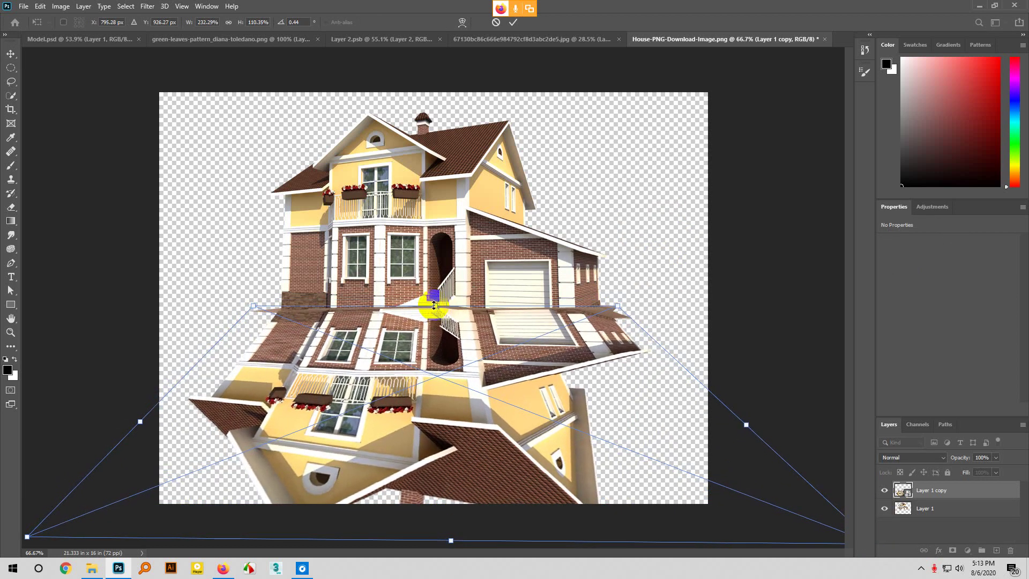
{"action": "key", "text": "Return"}
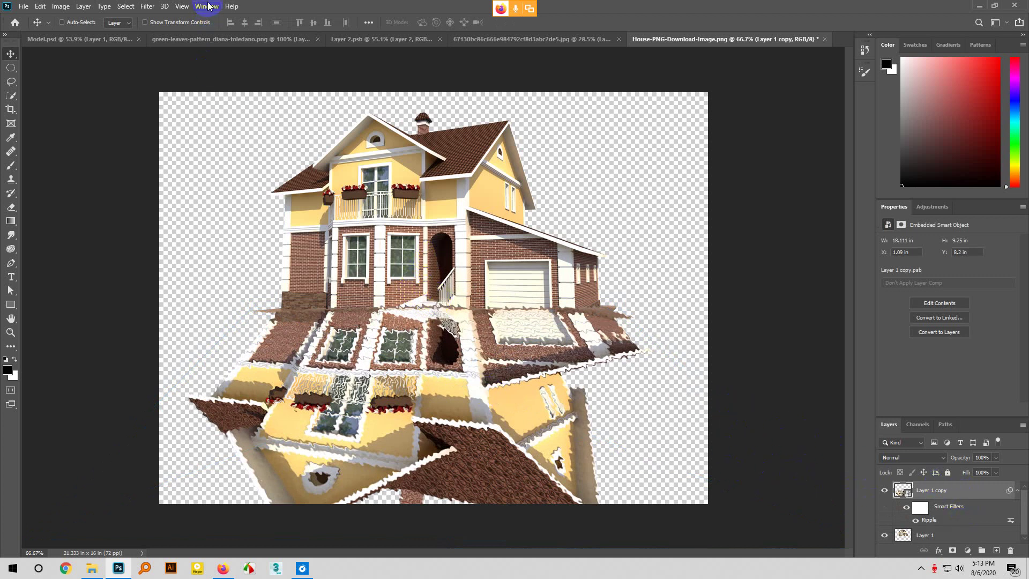
Apply a Gaussian Blur with a radius of 2.3 pixels to the reflection layer
{"action": "left_click", "coordinate": [148, 7]}
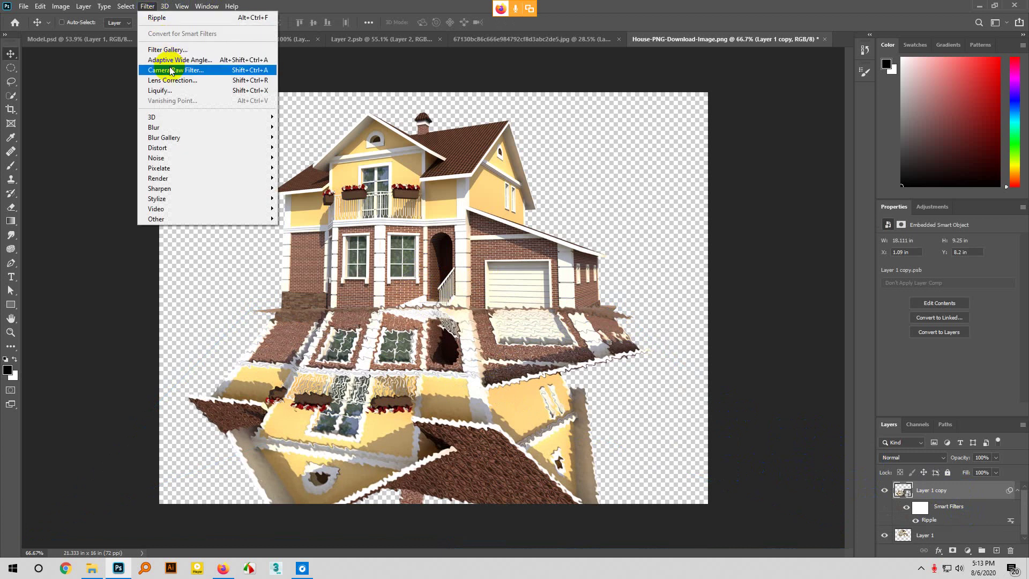
{"action": "mouse_move", "coordinate": [156, 127]}
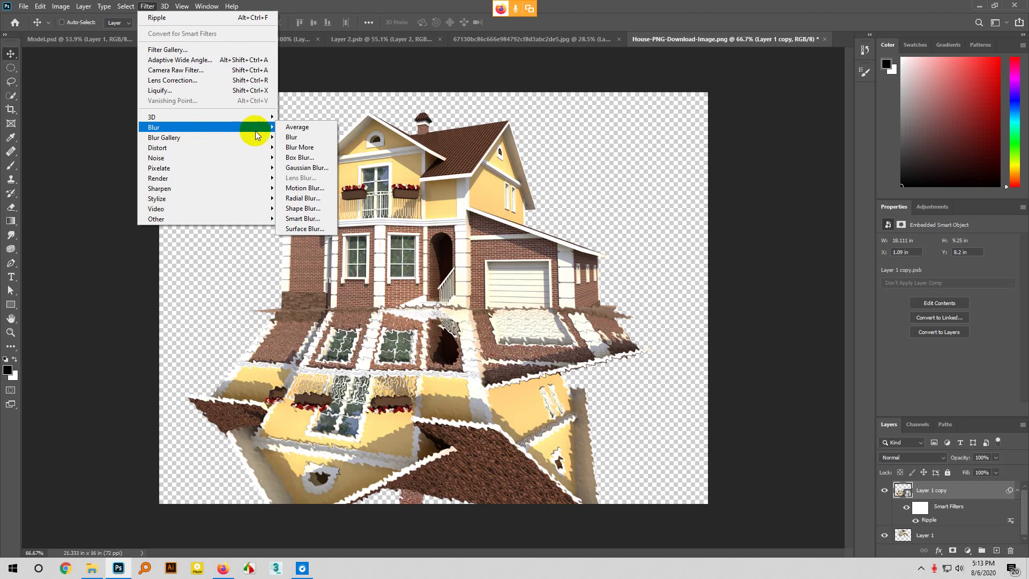
{"action": "left_click", "coordinate": [311, 169]}
{"action": "left_click_drag", "start_coordinate": [563, 107], "coordinate": [686, 126]}
{"action": "left_click_drag", "start_coordinate": [658, 285], "coordinate": [642, 289]}
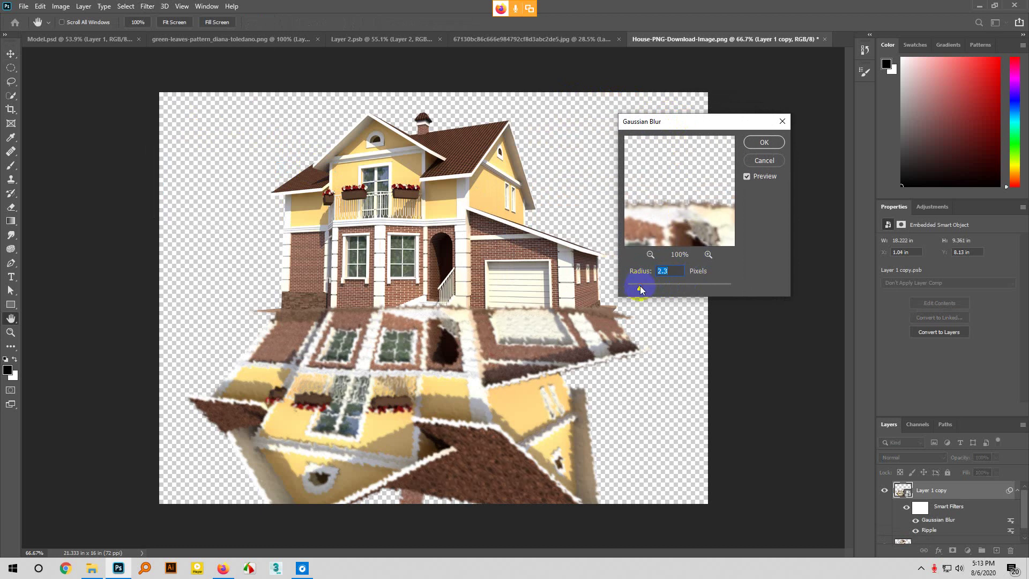
{"action": "left_click", "coordinate": [764, 142]}
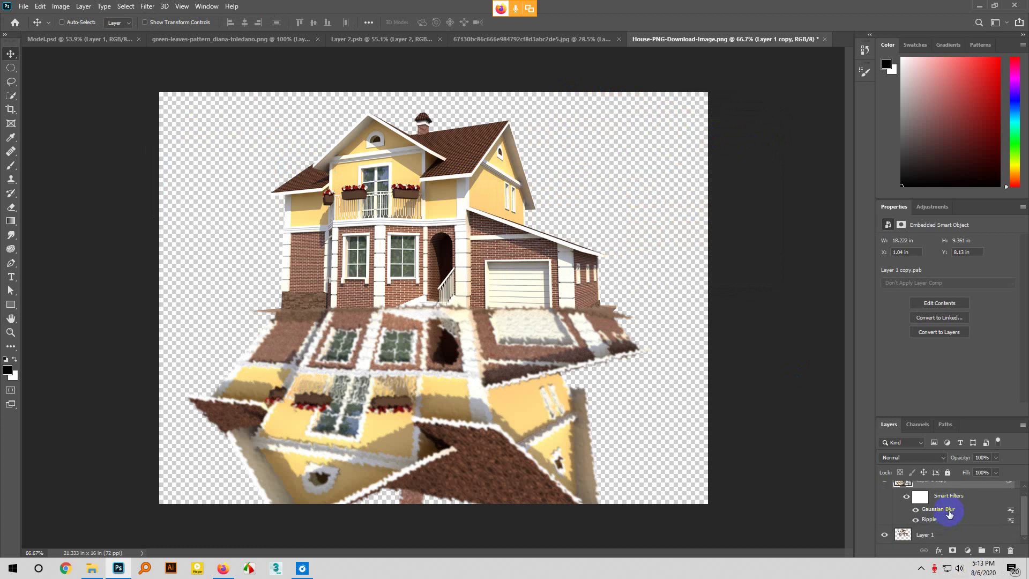
Enlarge the layer list and move Layer 1 above Layer 1 copy so the house overlaps its reflection
{"action": "scroll", "coordinate": [944, 536], "scroll_direction": "down", "scroll_amount": 1}
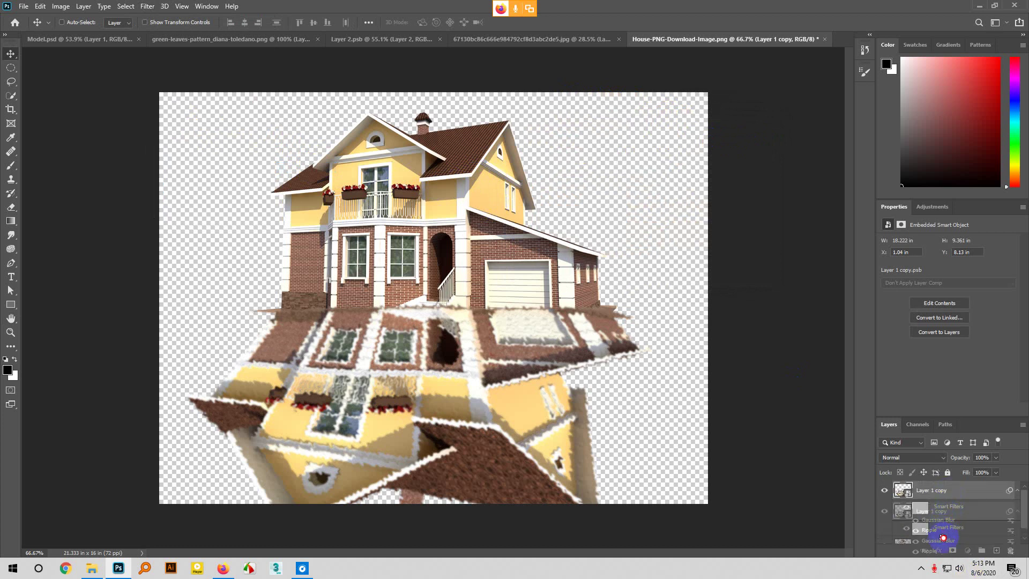
{"action": "scroll", "coordinate": [943, 539], "scroll_direction": "up", "scroll_amount": 1}
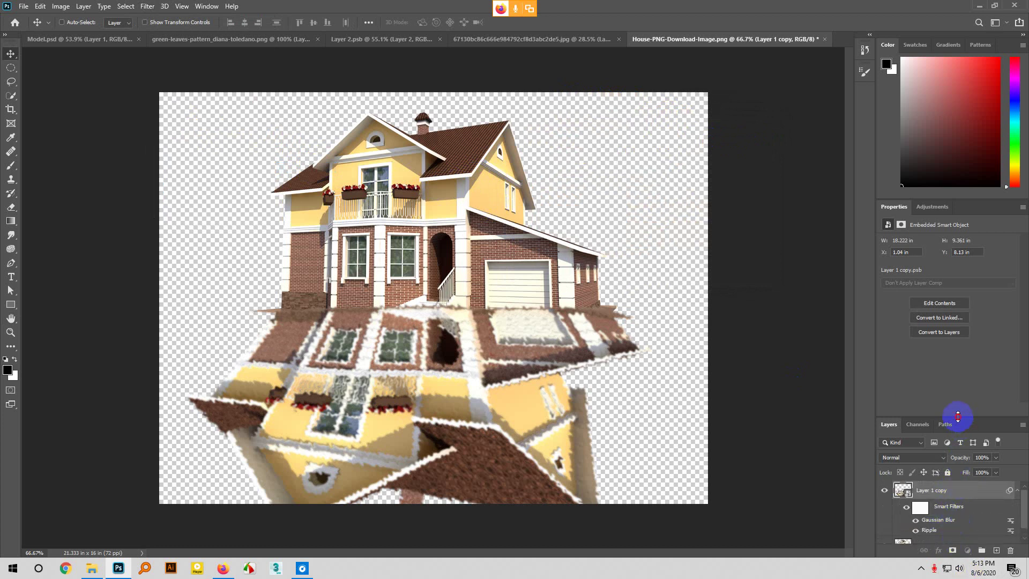
{"action": "left_click_drag", "start_coordinate": [958, 416], "coordinate": [960, 337]}
{"action": "left_click_drag", "start_coordinate": [963, 436], "coordinate": [962, 413]}
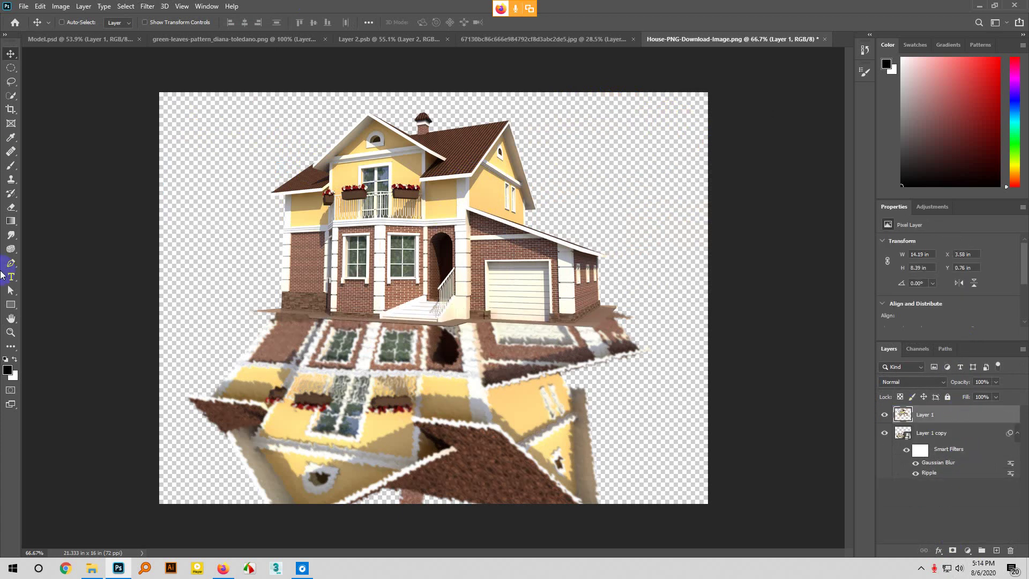
Edit the Ripple smart filter on Layer 1 copy and set its amount to 355%
{"action": "scroll", "coordinate": [606, 252], "scroll_direction": "down", "scroll_amount": 3}
{"action": "scroll", "coordinate": [608, 350], "scroll_direction": "up", "scroll_amount": 1}
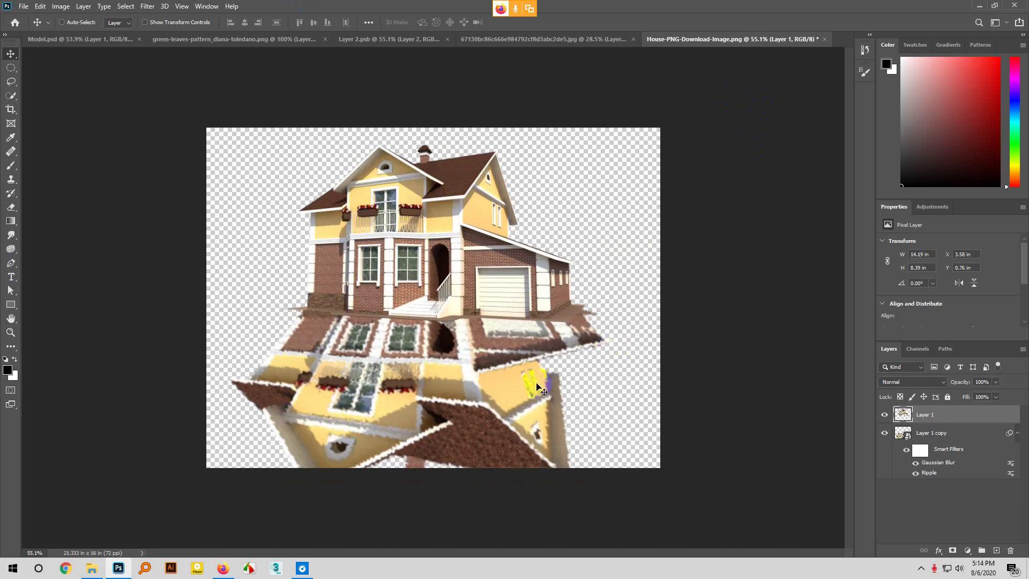
{"action": "scroll", "coordinate": [346, 464], "scroll_direction": "down", "scroll_amount": 3}
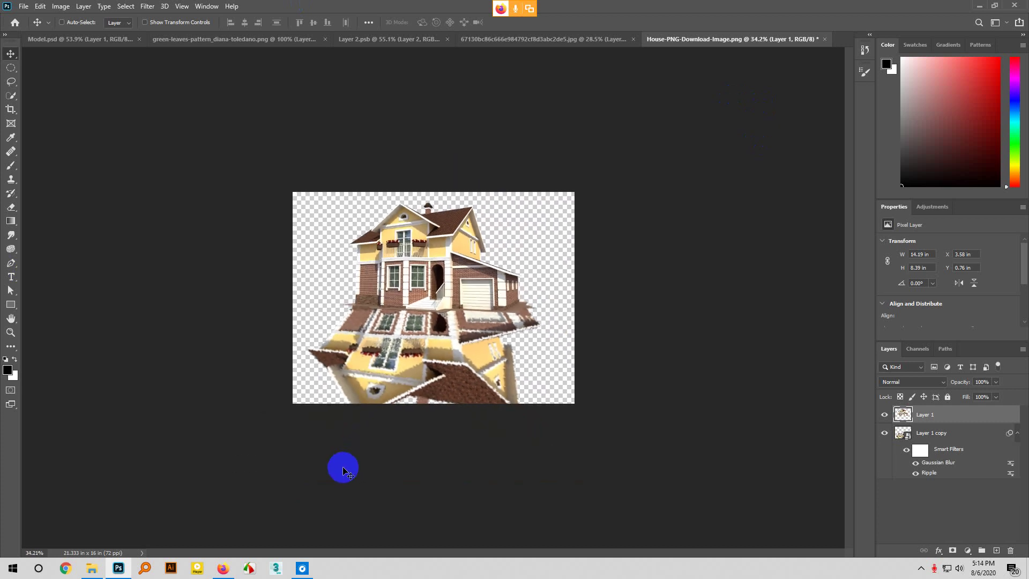
{"action": "scroll", "coordinate": [638, 411], "scroll_direction": "up", "scroll_amount": 2}
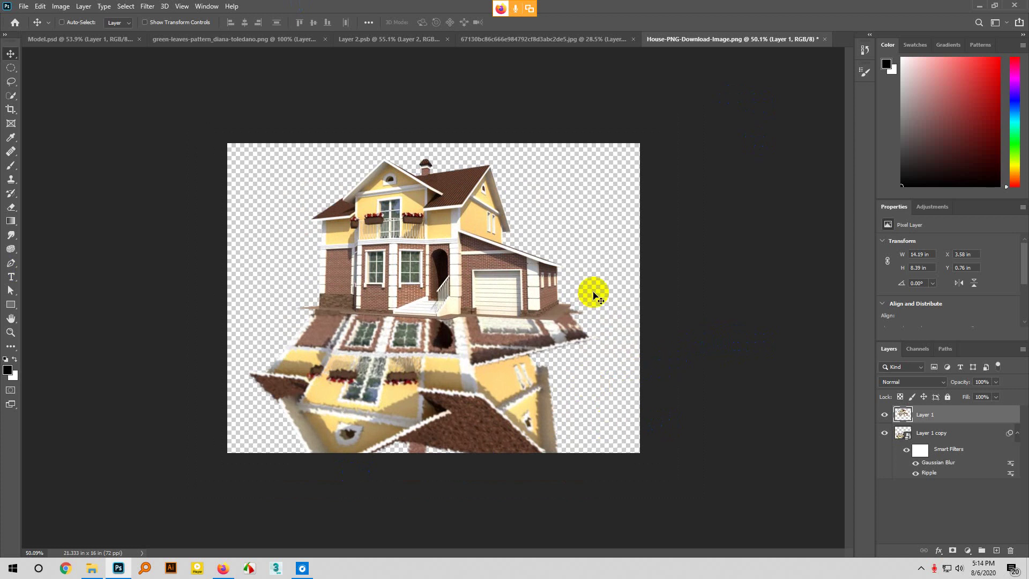
{"action": "scroll", "coordinate": [587, 280], "scroll_direction": "up", "scroll_amount": 1}
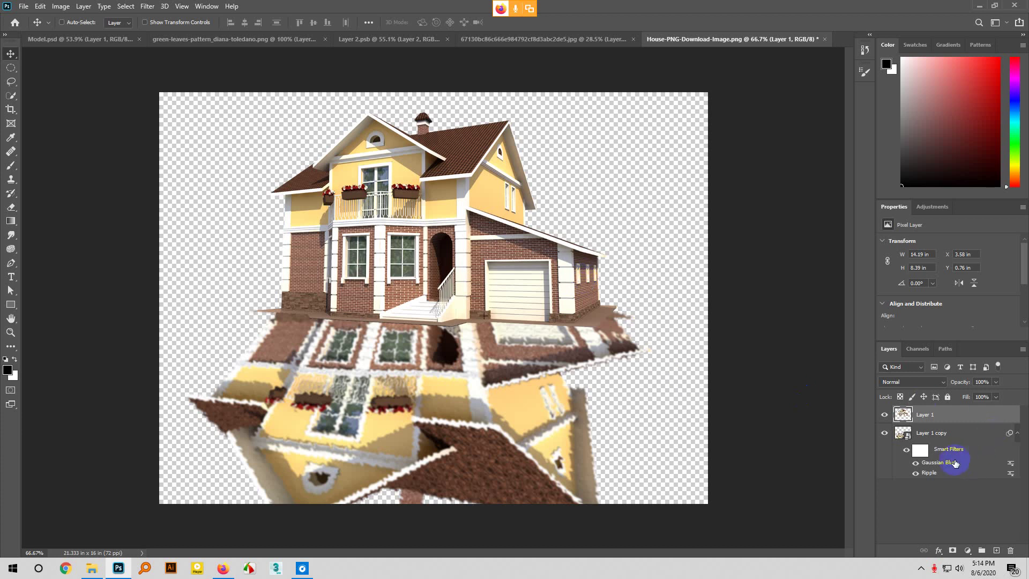
{"action": "left_click", "coordinate": [933, 474]}
{"action": "double_click", "coordinate": [934, 474]}
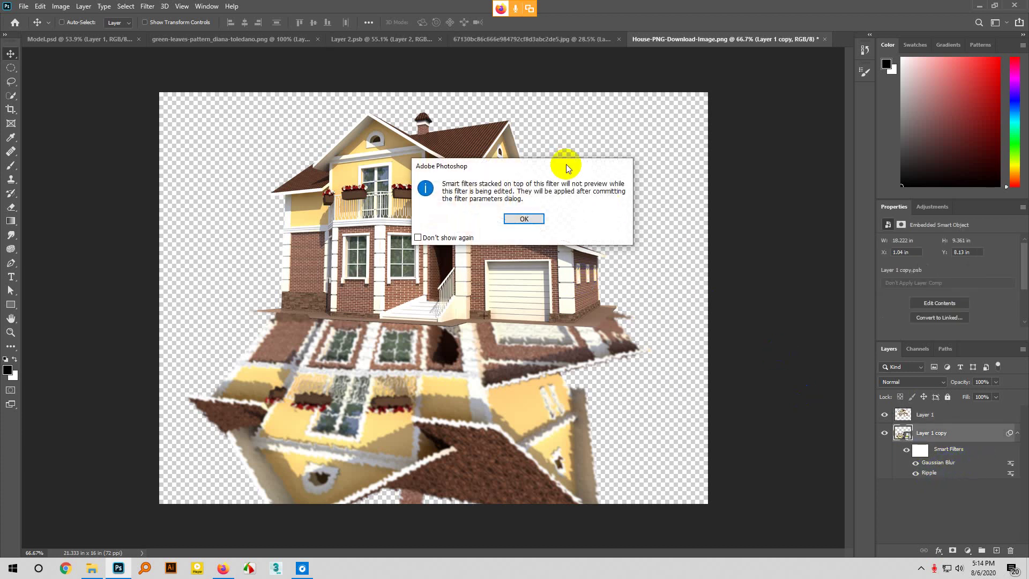
{"action": "left_click", "coordinate": [524, 218]}
{"action": "left_click_drag", "start_coordinate": [669, 315], "coordinate": [710, 316]}
{"action": "left_click", "coordinate": [791, 159]}
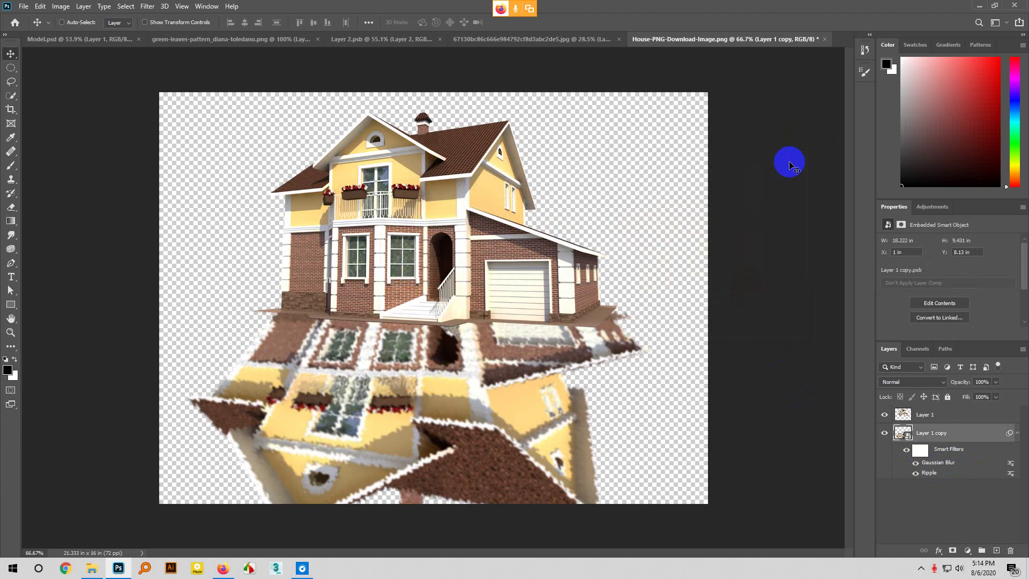
Change the Ripple smart filter's size on the reflection layer to Large
{"action": "double_click", "coordinate": [931, 473]}
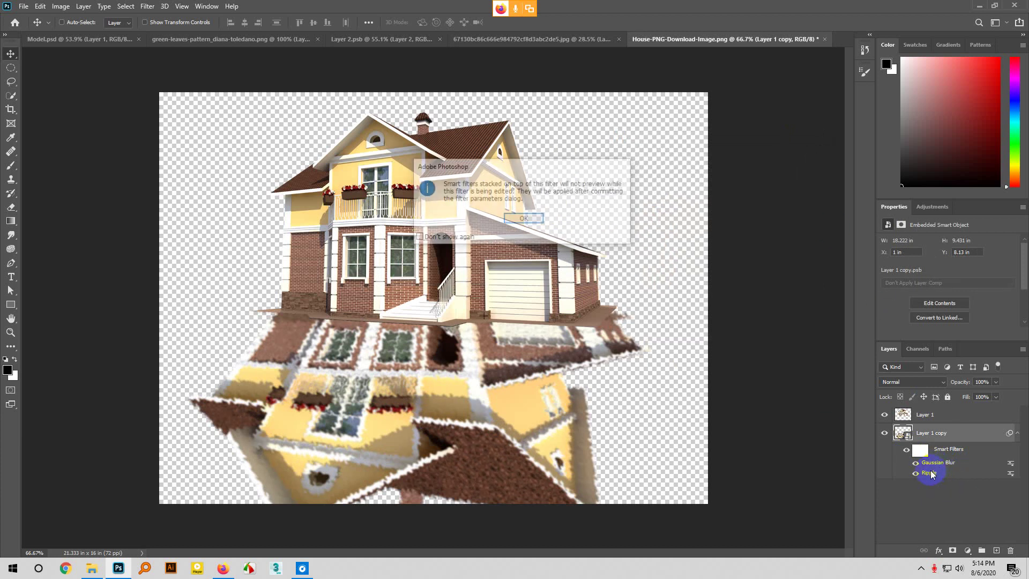
{"action": "left_click", "coordinate": [523, 219]}
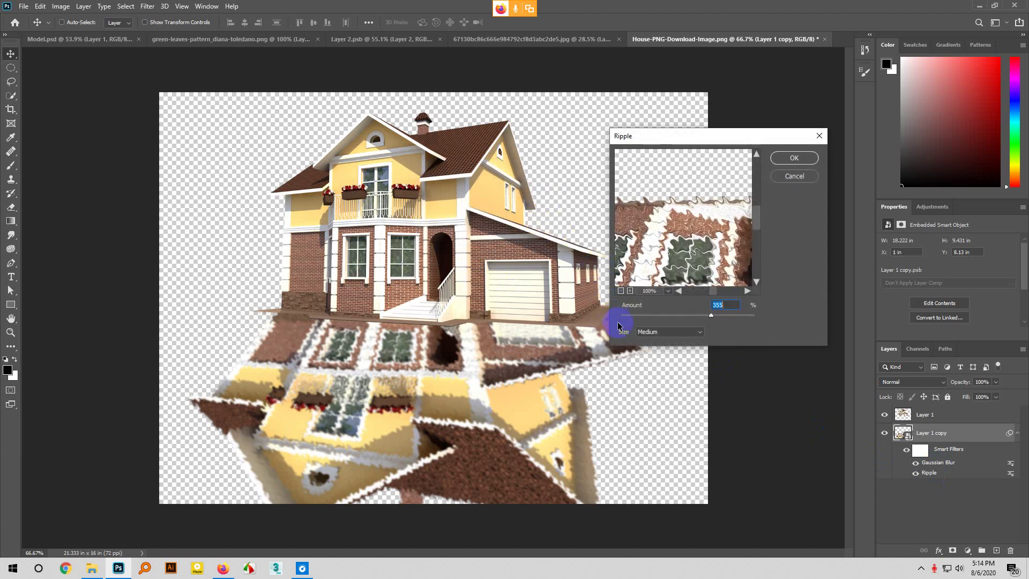
{"action": "left_click", "coordinate": [655, 334]}
{"action": "left_click", "coordinate": [650, 358]}
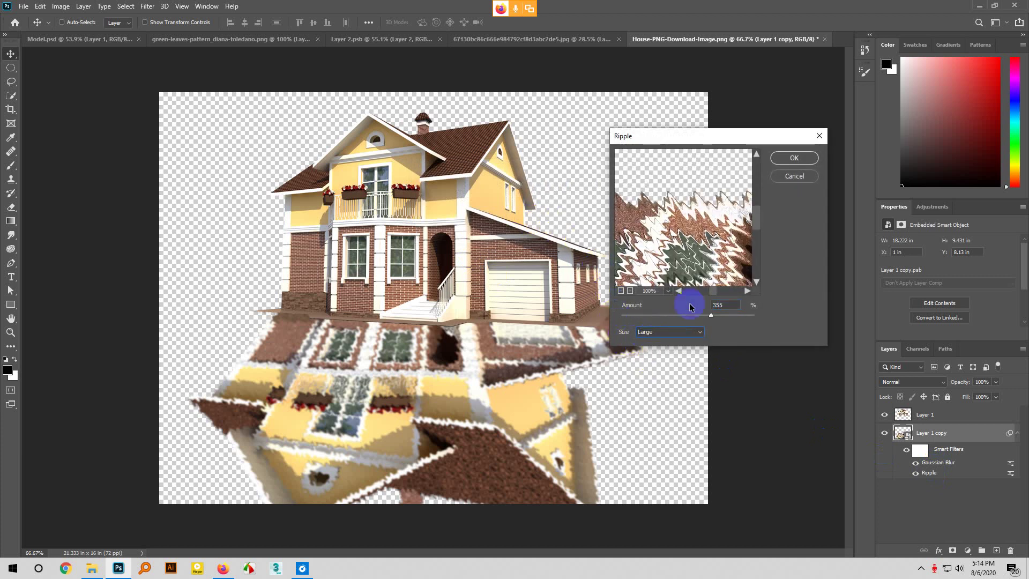
{"action": "left_click", "coordinate": [784, 159]}
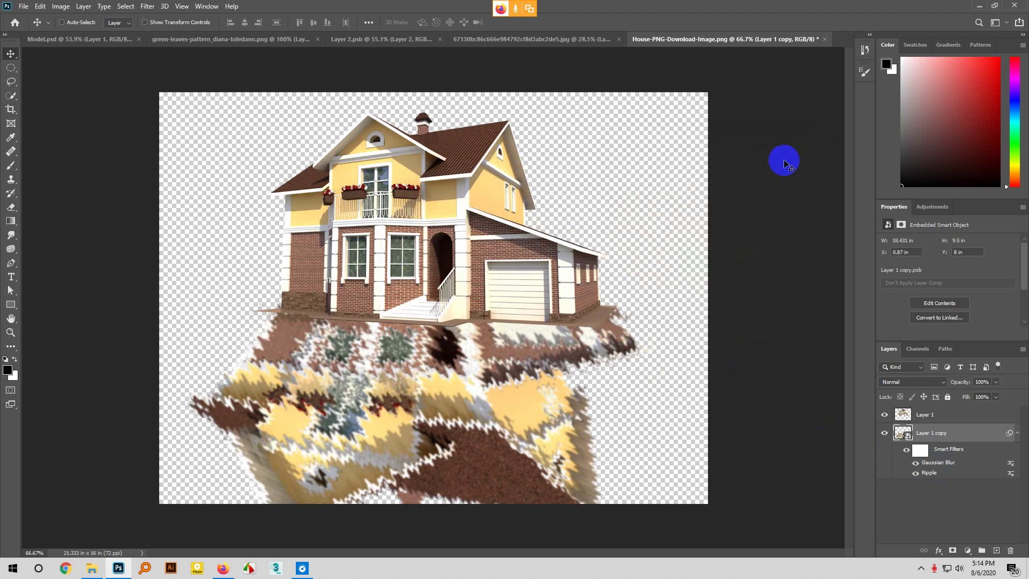
Close House-PNG-Download-Image.png without saving its changes
{"action": "left_click", "coordinate": [826, 42]}
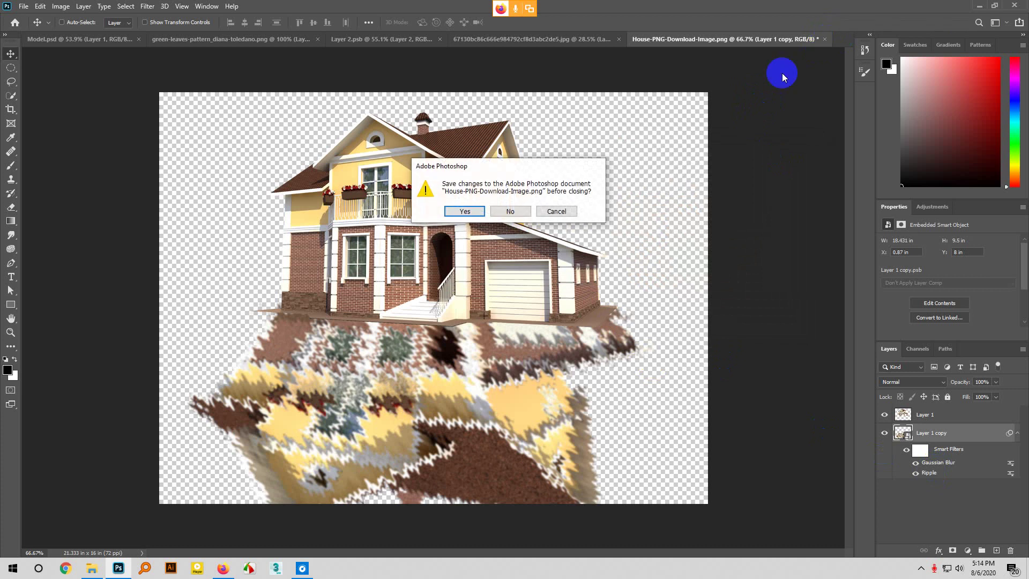
{"action": "left_click", "coordinate": [506, 209]}
{"action": "left_click", "coordinate": [147, 6]}
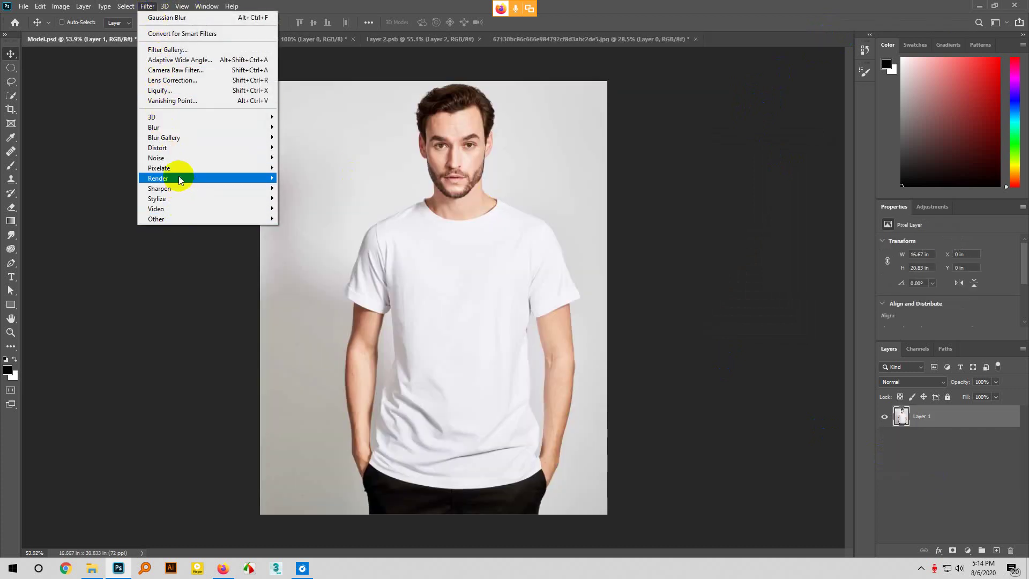
{"action": "mouse_move", "coordinate": [177, 132]}
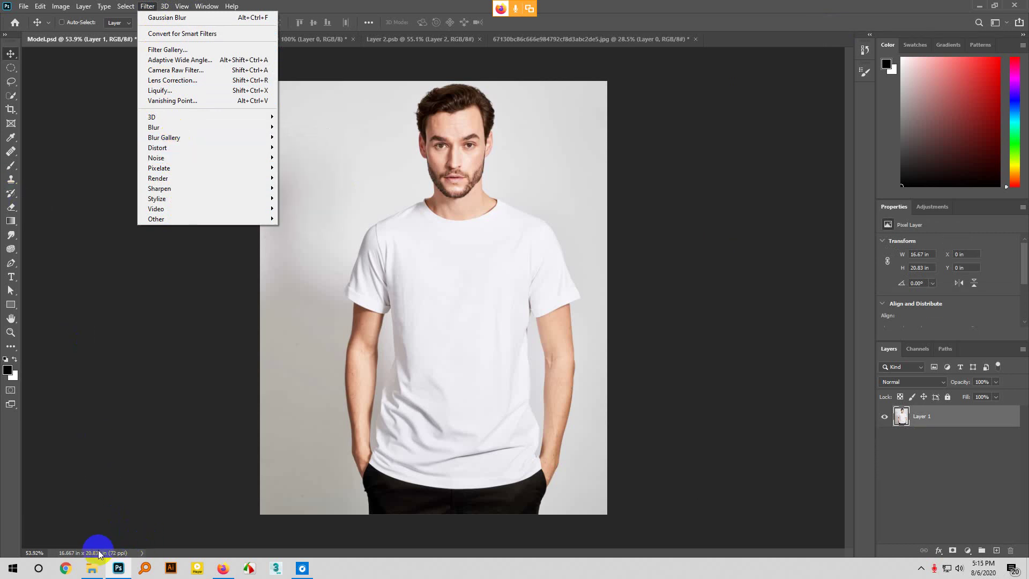
Open Horse 1.png and Field.jpg from the Downloads folder in File Explorer as separate Photoshop documents
{"action": "left_click", "coordinate": [92, 567]}
{"action": "left_click", "coordinate": [453, 238]}
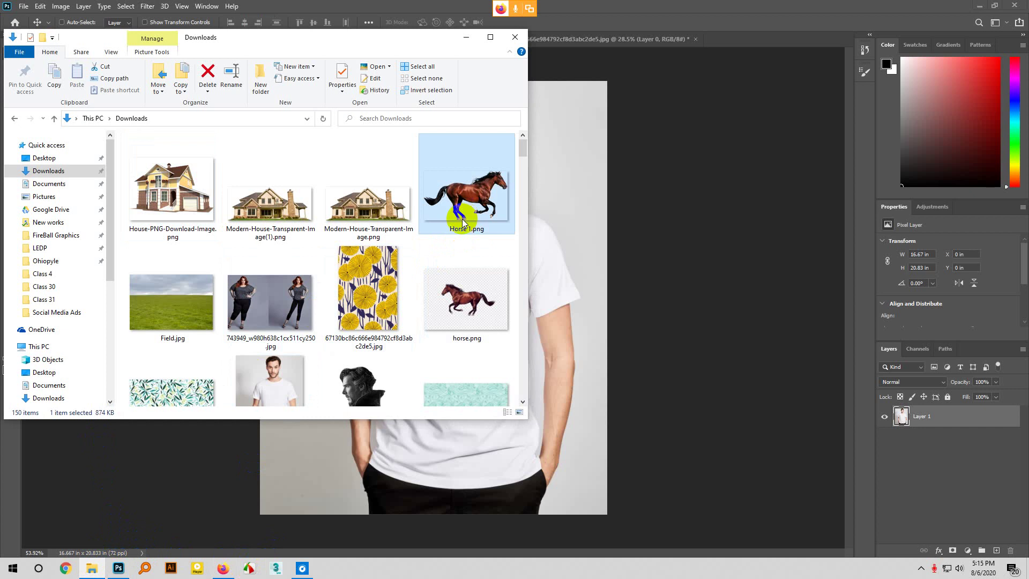
{"action": "double_click", "coordinate": [197, 315], "text": "ctrl"}
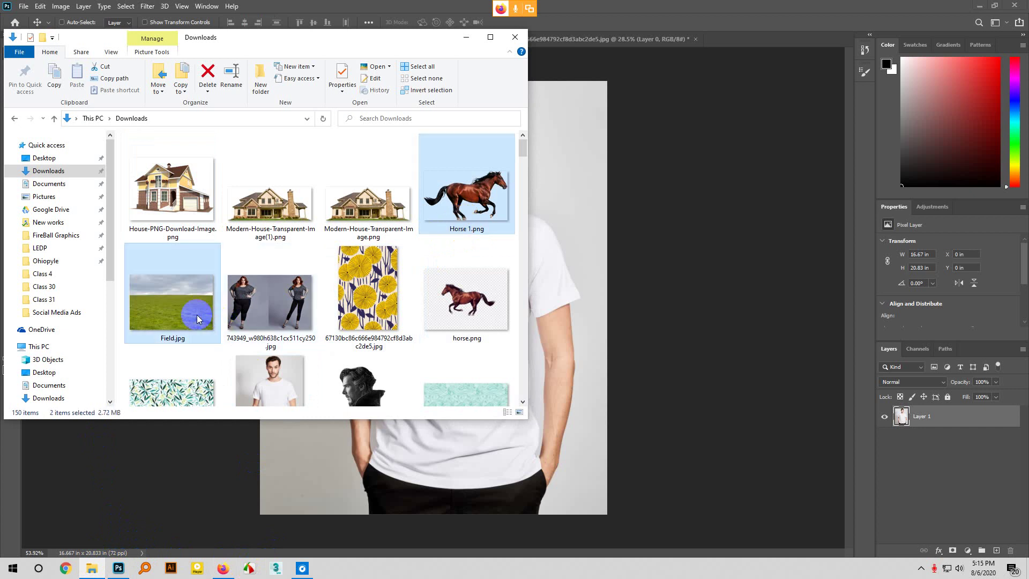
{"action": "scroll", "coordinate": [374, 281], "scroll_direction": "down", "scroll_amount": 1}
{"action": "key", "text": "Escape"}
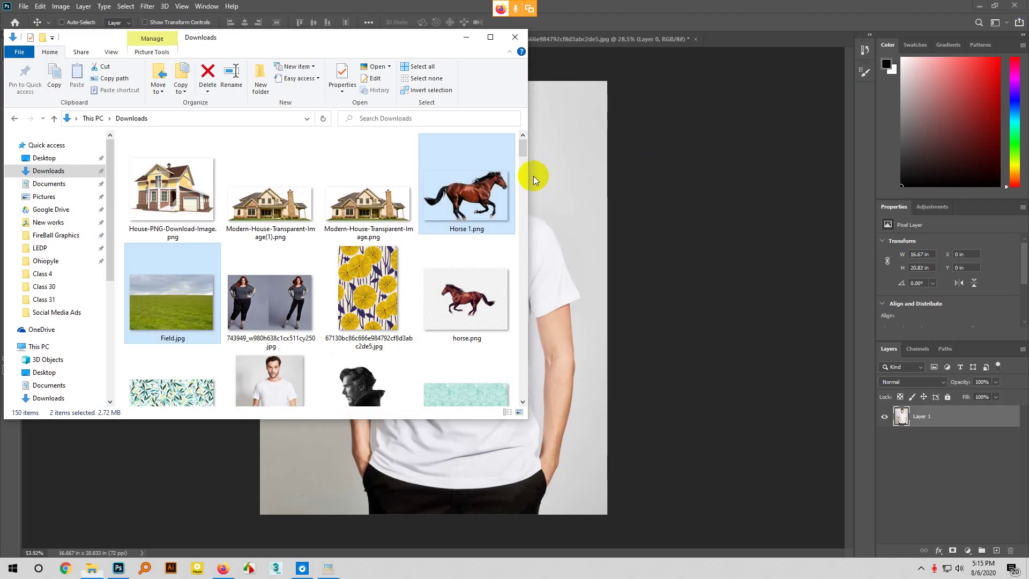
{"action": "left_click", "coordinate": [485, 168]}
{"action": "left_click_drag", "start_coordinate": [481, 179], "coordinate": [729, 39]}
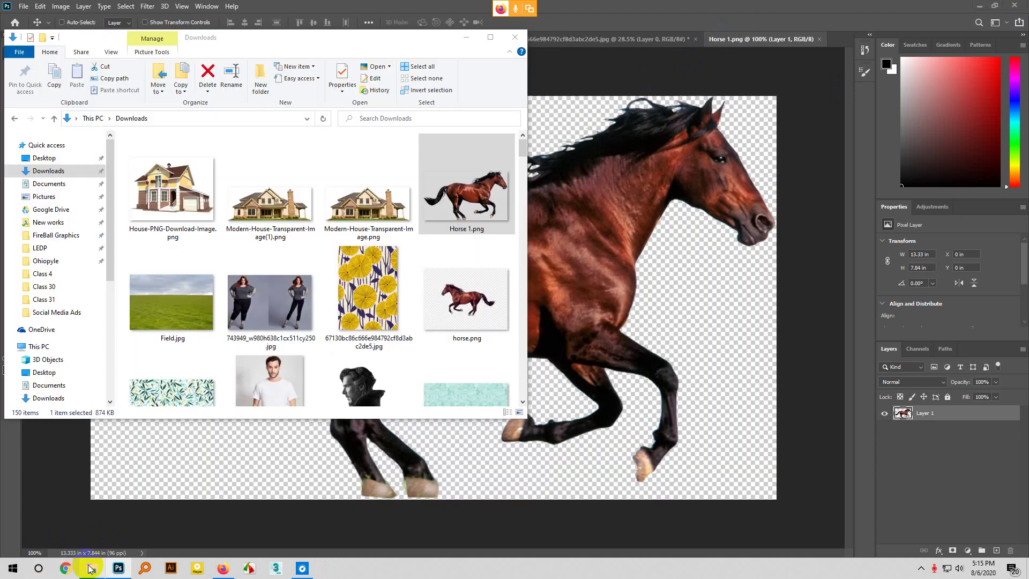
{"action": "left_click", "coordinate": [92, 568]}
{"action": "left_click_drag", "start_coordinate": [186, 316], "coordinate": [836, 40]}
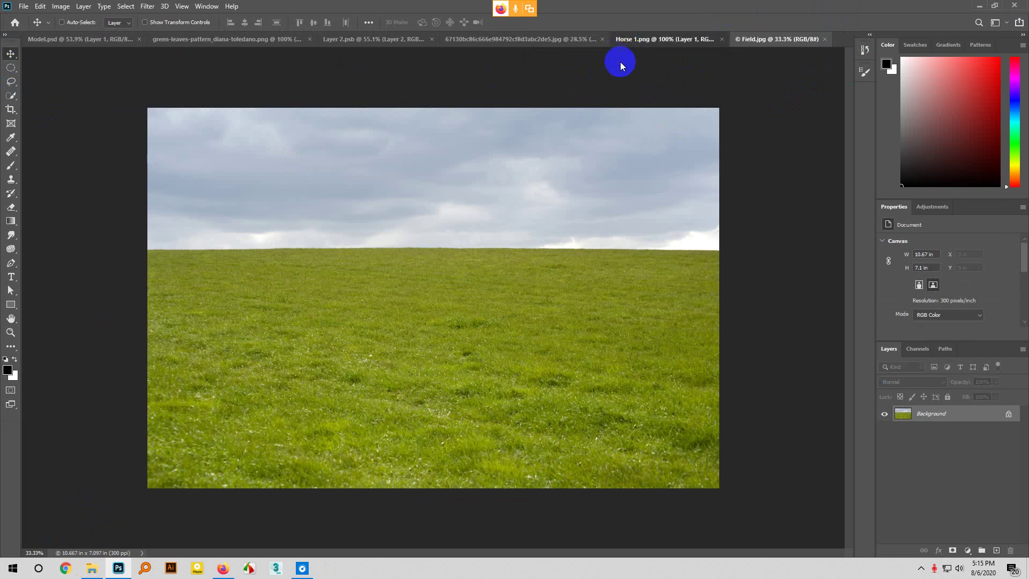
Copy the horse into the Field.jpg document and enlarge it to about 165%, placing it on the right half of the grass
{"action": "left_click", "coordinate": [643, 39]}
{"action": "left_click_drag", "start_coordinate": [752, 35], "coordinate": [498, 354]}
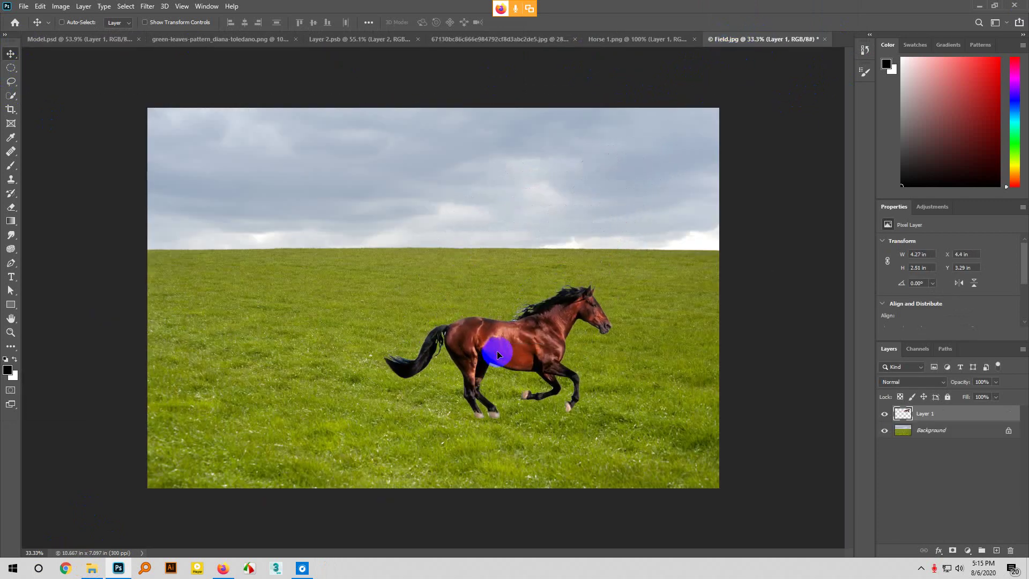
{"action": "key", "text": "ctrl+t"}
{"action": "left_click_drag", "start_coordinate": [612, 284], "coordinate": [557, 327]}
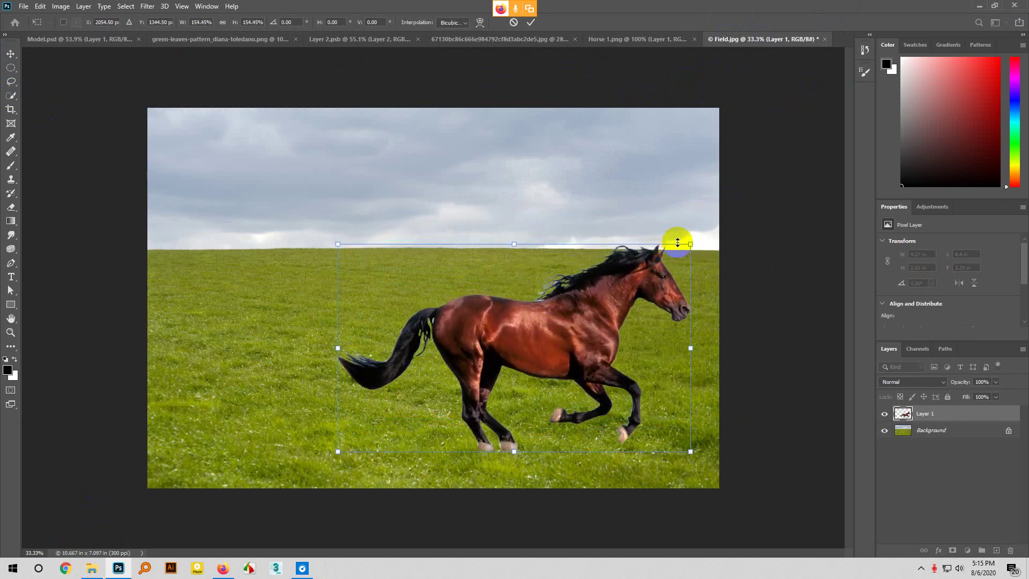
{"action": "left_click_drag", "start_coordinate": [690, 243], "coordinate": [714, 229]}
{"action": "left_click_drag", "start_coordinate": [673, 257], "coordinate": [671, 269]}
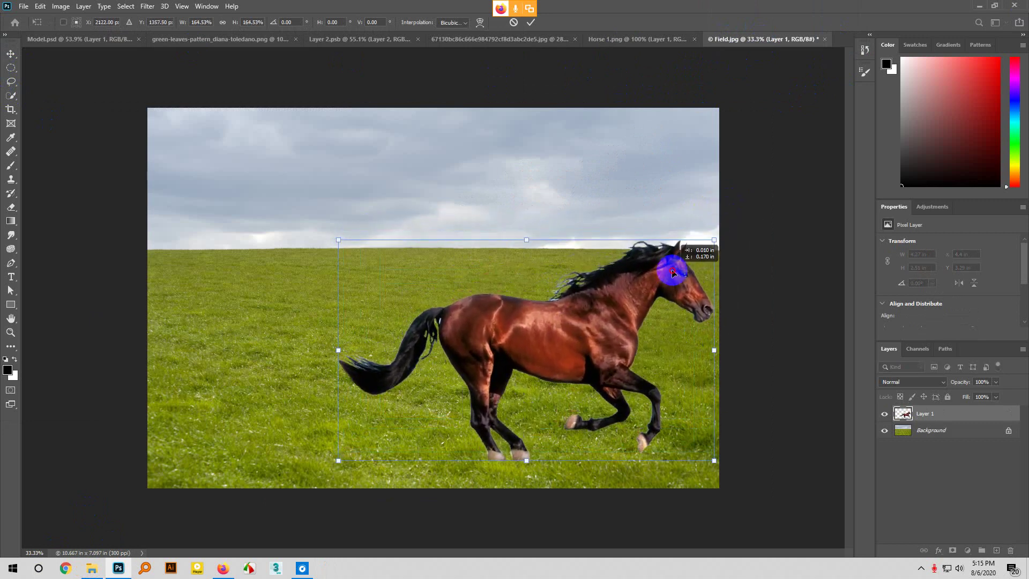
{"action": "key", "text": "Return"}
Convert the Background field layer for smart filters
{"action": "left_click", "coordinate": [916, 430]}
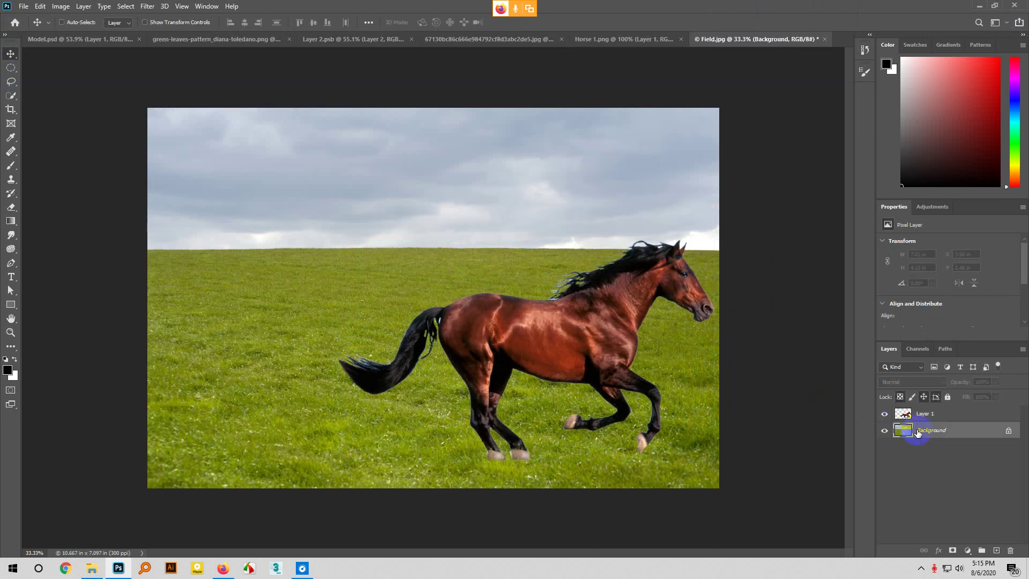
{"action": "left_click", "coordinate": [148, 6]}
{"action": "left_click", "coordinate": [163, 33]}
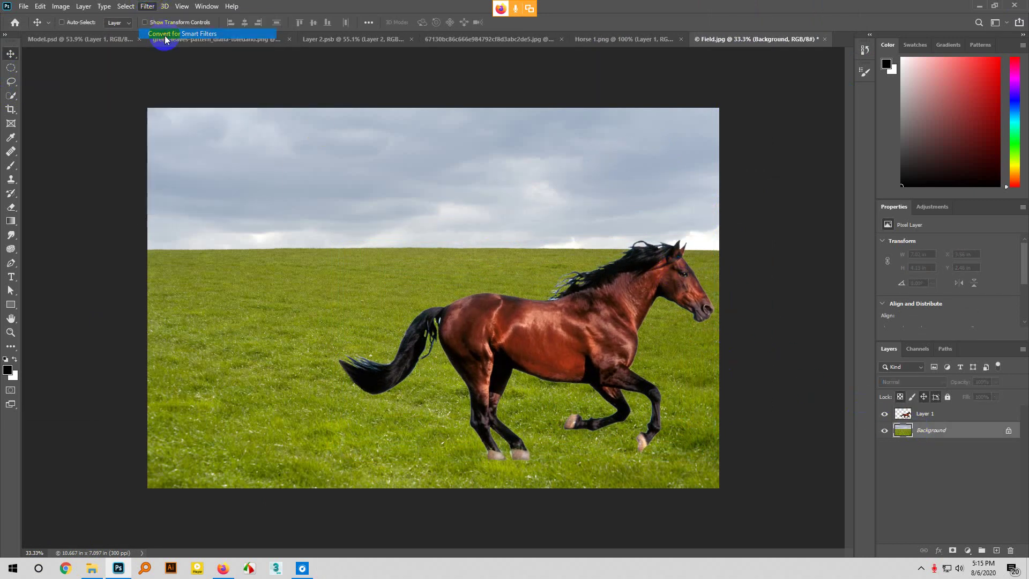
Apply a Gaussian Blur with a radius of 3.5 pixels to the field layer
{"action": "left_click", "coordinate": [148, 6]}
{"action": "mouse_move", "coordinate": [183, 127]}
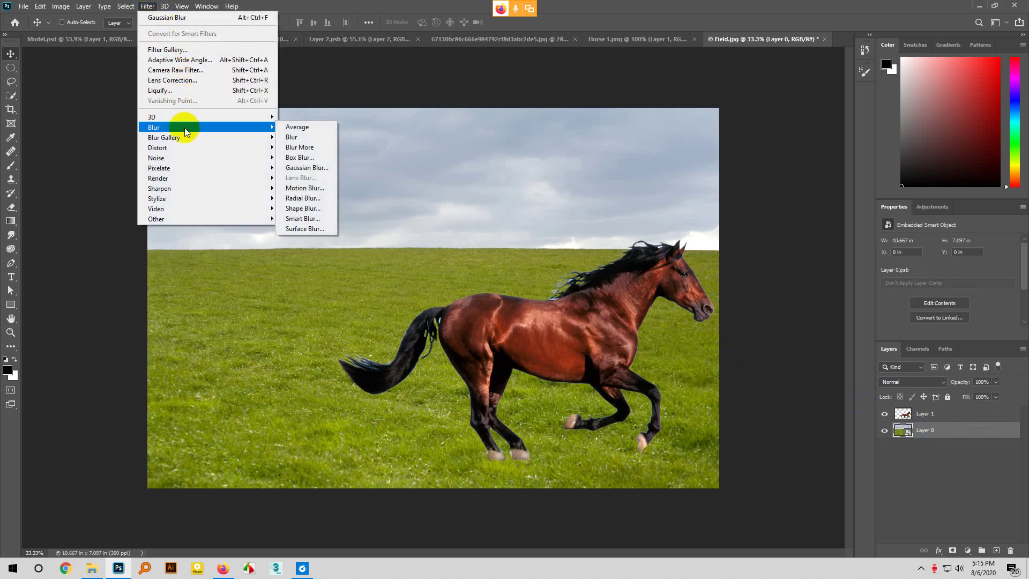
{"action": "left_click", "coordinate": [315, 169]}
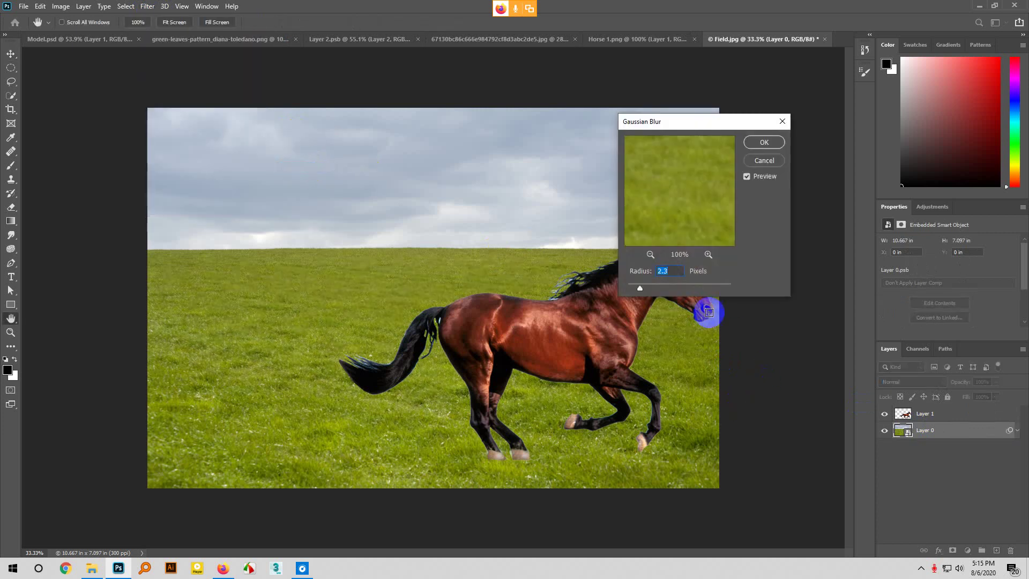
{"action": "left_click_drag", "start_coordinate": [640, 290], "coordinate": [641, 295]}
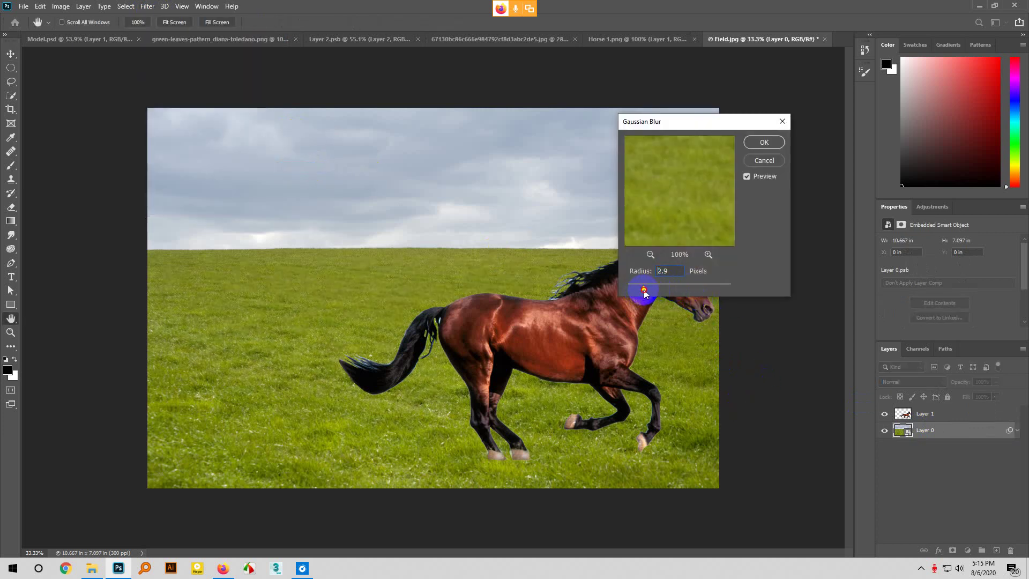
{"action": "left_click", "coordinate": [765, 142]}
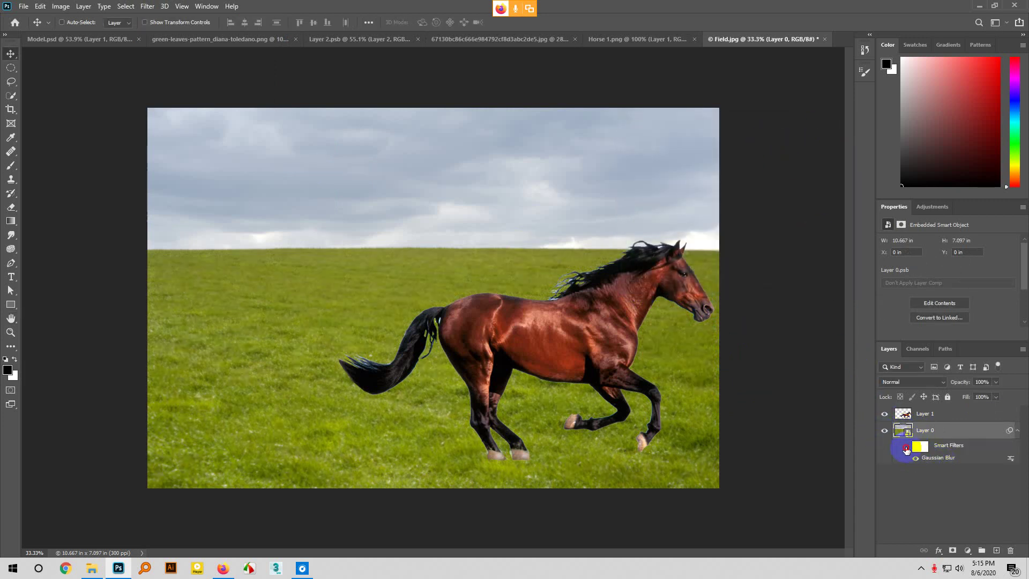
Edit the field's Gaussian Blur smart filter and raise its radius to about 5.8 pixels
{"action": "double_click", "coordinate": [948, 462]}
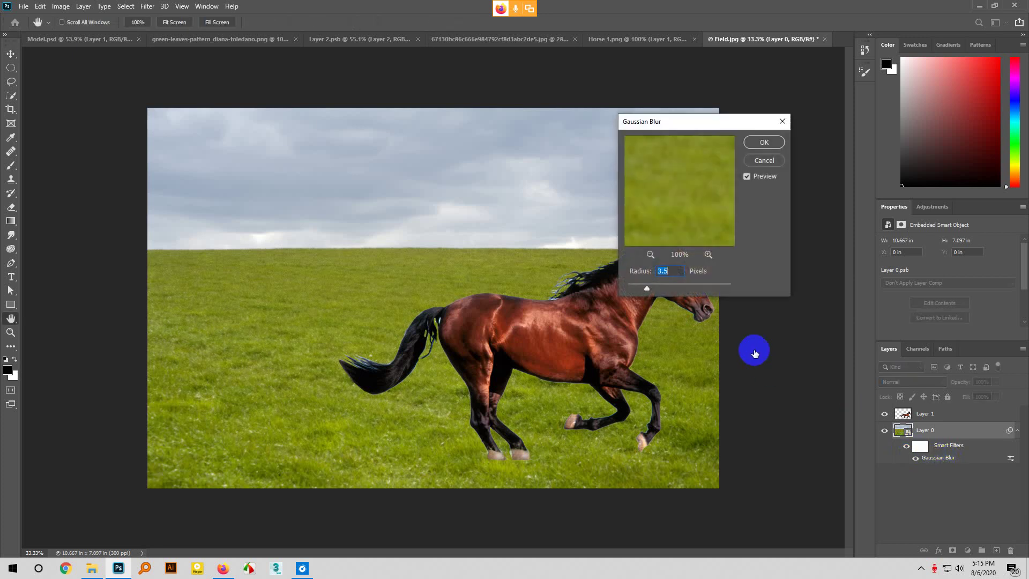
{"action": "left_click_drag", "start_coordinate": [656, 290], "coordinate": [664, 285]}
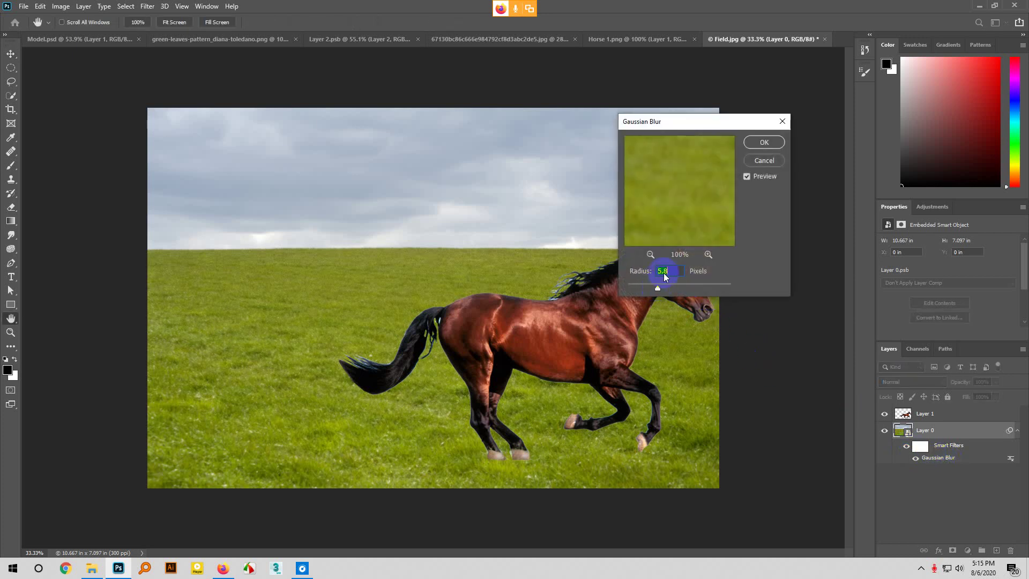
{"action": "left_click", "coordinate": [765, 142]}
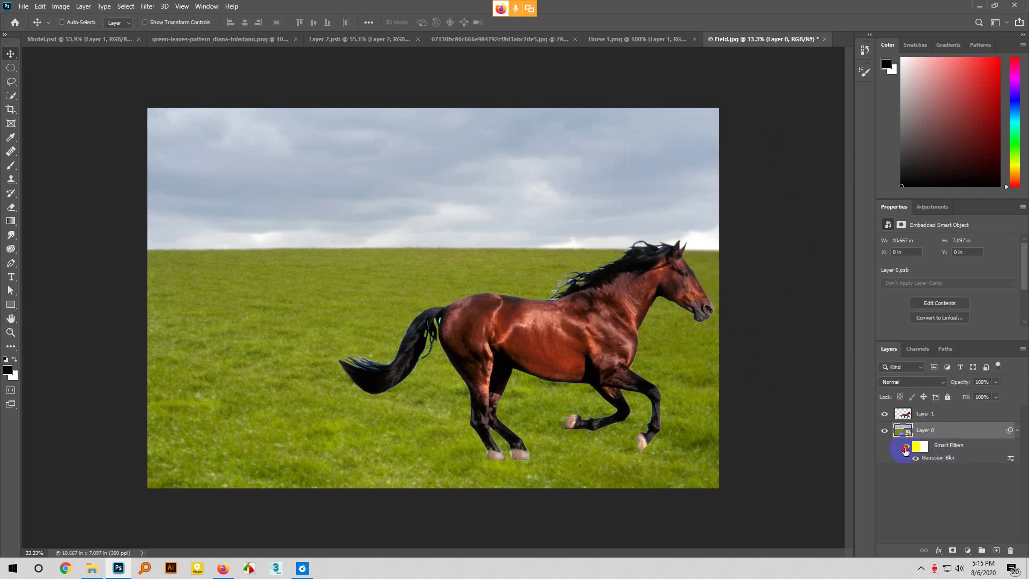
Compare the field with and without blur by toggling the smart filter's visibility, and leave Gaussian Blur hidden
{"action": "left_click", "coordinate": [905, 448]}
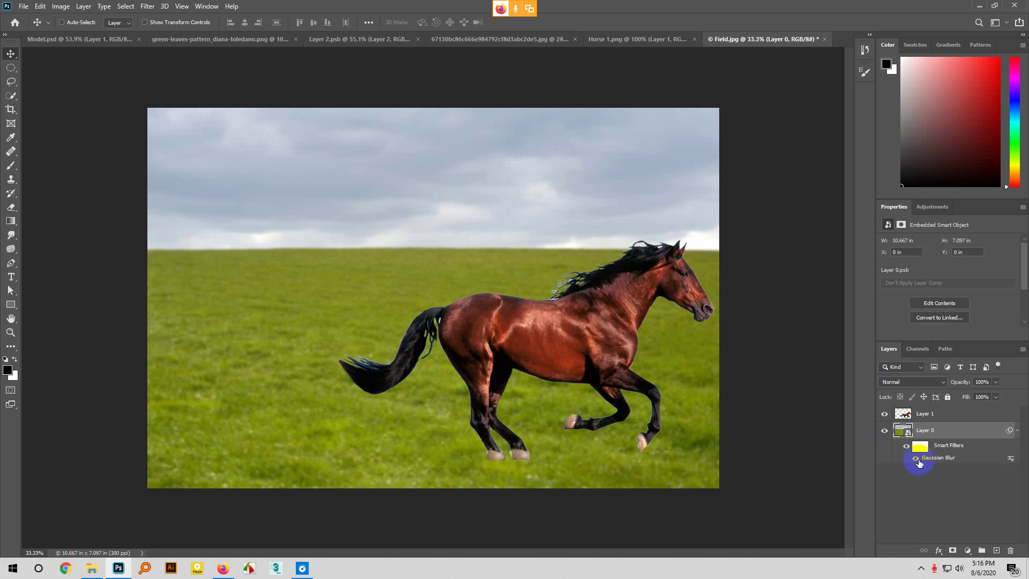
{"action": "left_click", "coordinate": [917, 463]}
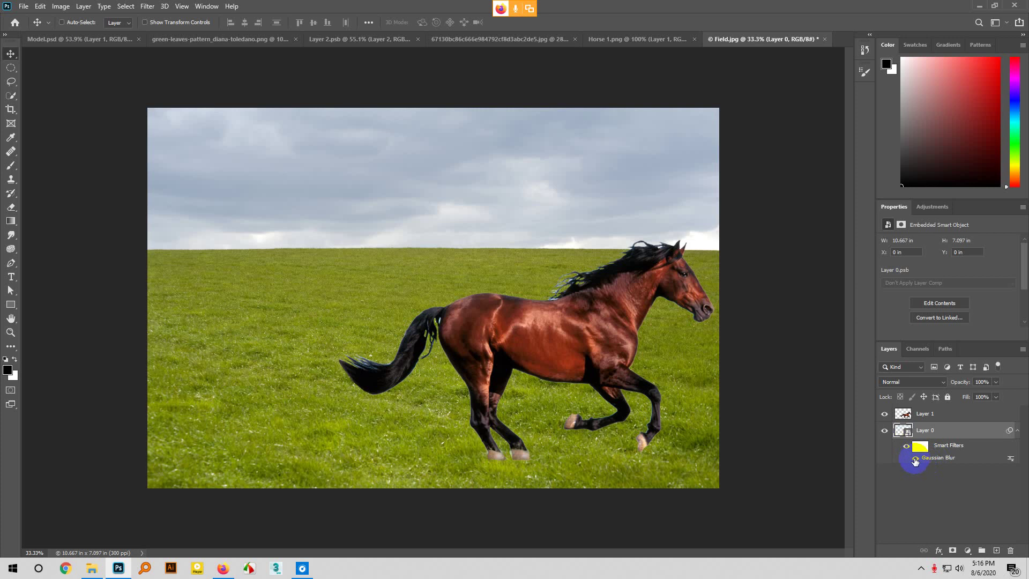
{"action": "left_click", "coordinate": [916, 460]}
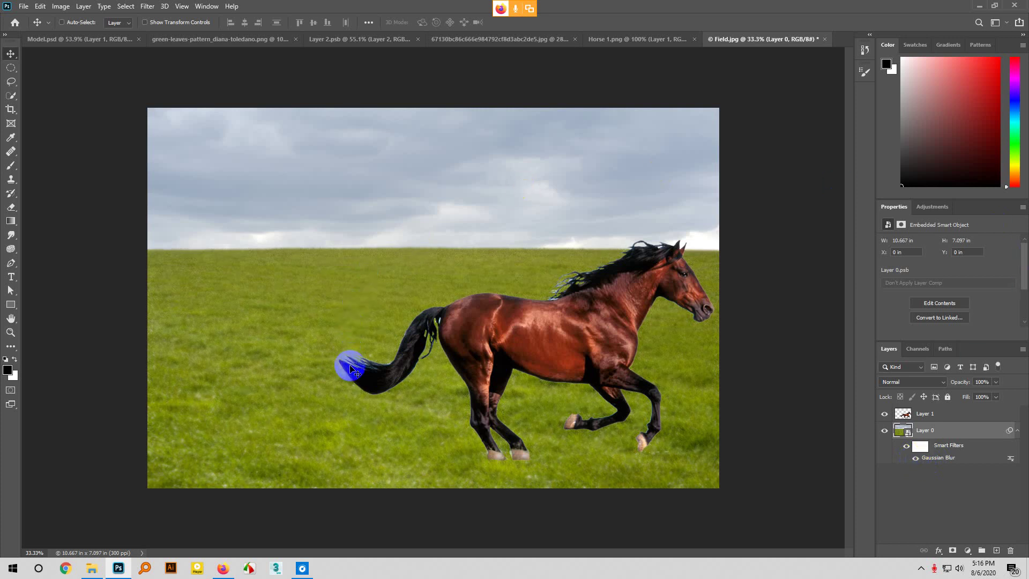
{"action": "left_click", "coordinate": [515, 442]}
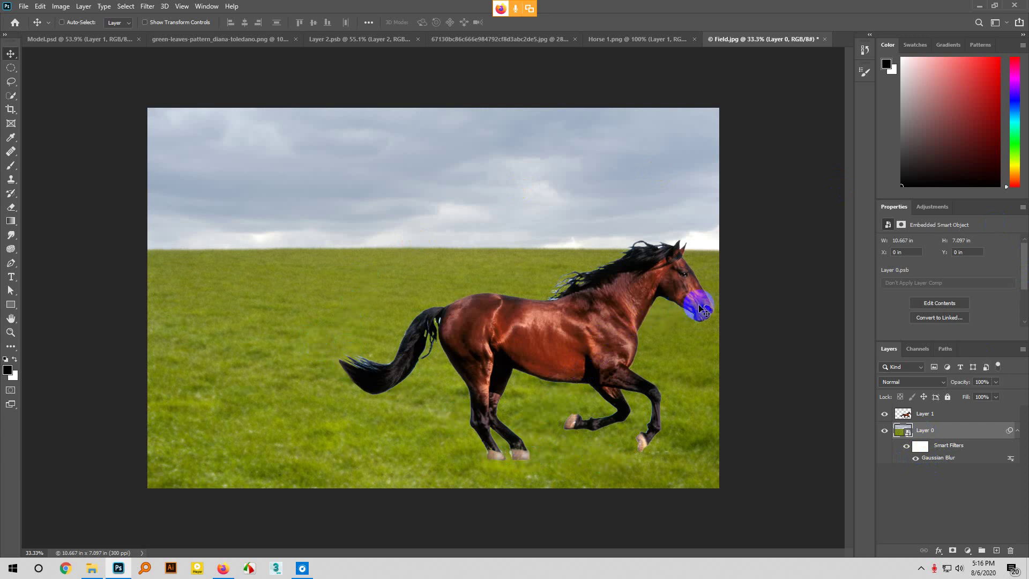
{"action": "left_click", "coordinate": [907, 461]}
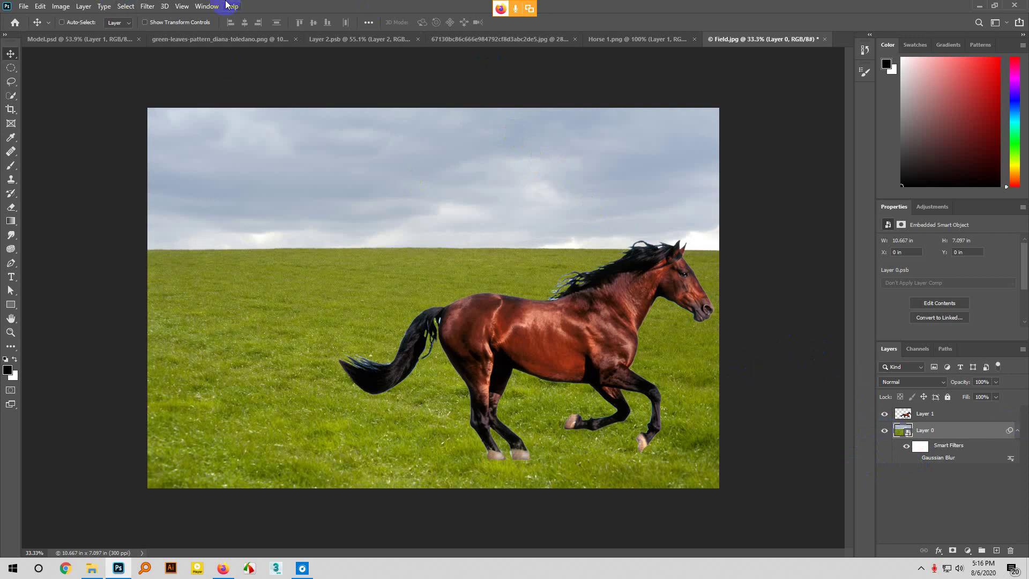
Apply a Motion Blur smart filter to the field layer with an angle of 0° and a distance of about 54 pixels
{"action": "left_click", "coordinate": [156, 6]}
{"action": "mouse_move", "coordinate": [166, 130]}
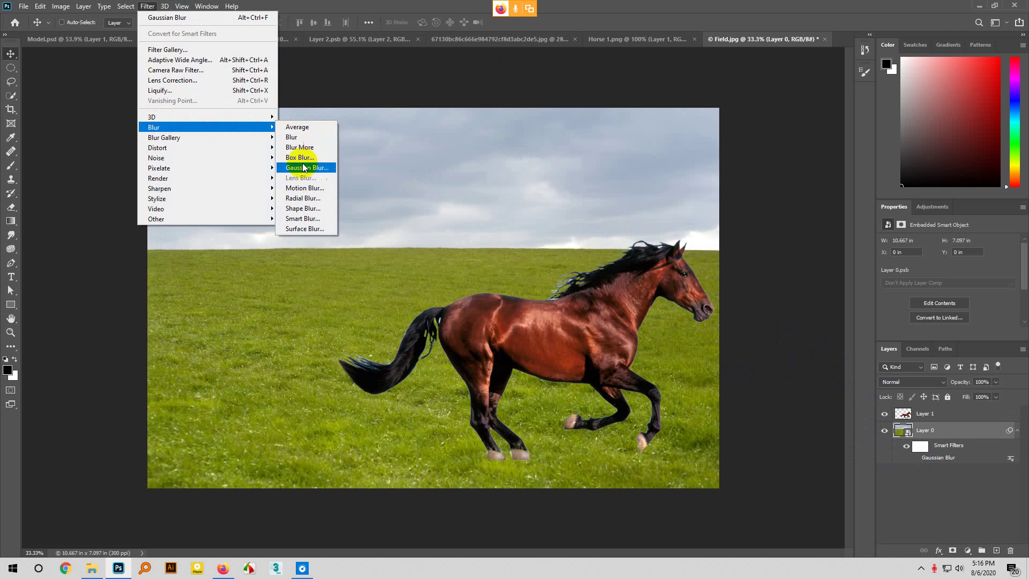
{"action": "left_click", "coordinate": [304, 188]}
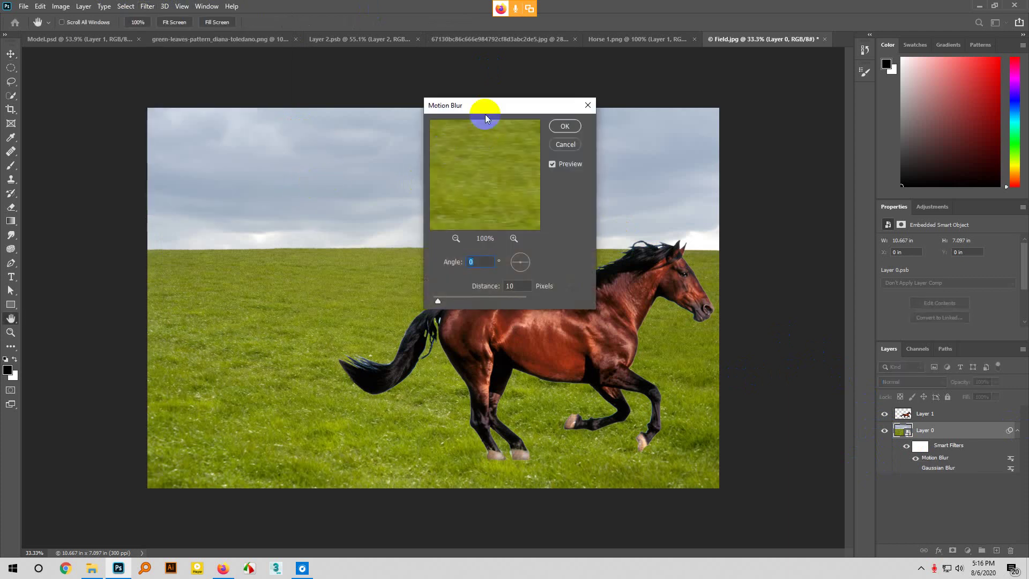
{"action": "left_click_drag", "start_coordinate": [484, 104], "coordinate": [655, 119]}
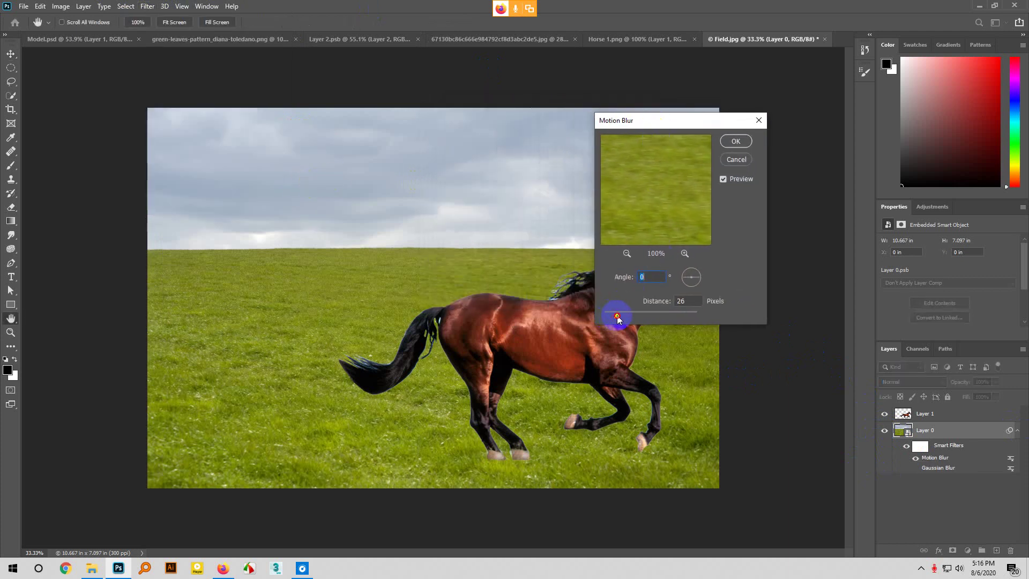
{"action": "left_click_drag", "start_coordinate": [621, 318], "coordinate": [635, 319]}
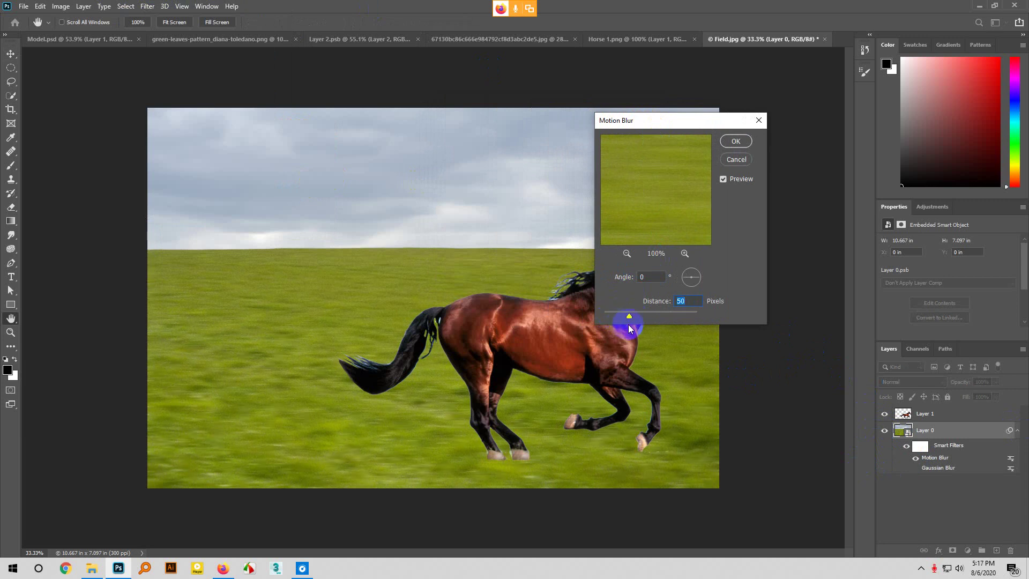
{"action": "left_click", "coordinate": [742, 143]}
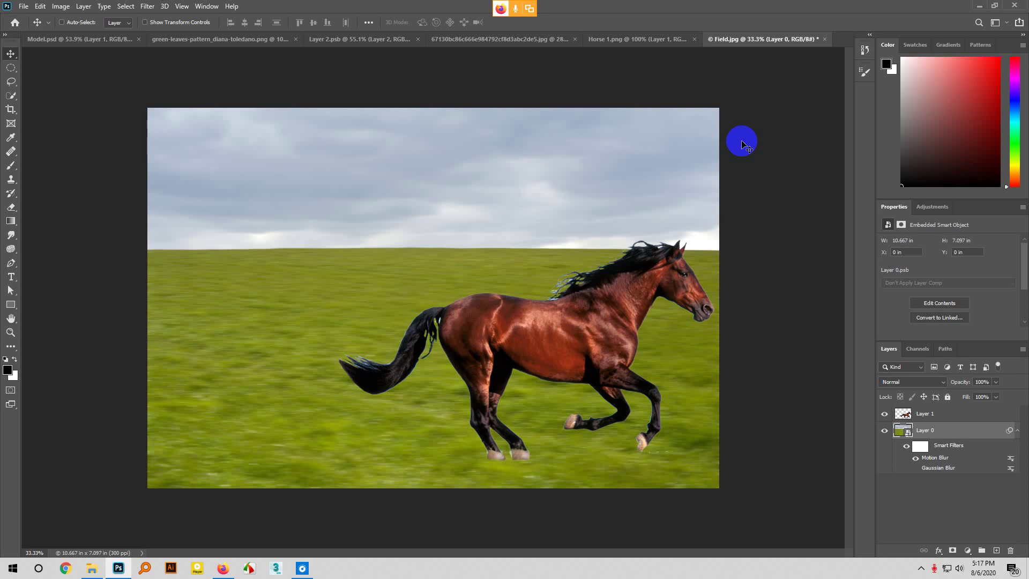
Convert the horse layer, Layer 1, for smart filters
{"action": "left_click", "coordinate": [909, 413]}
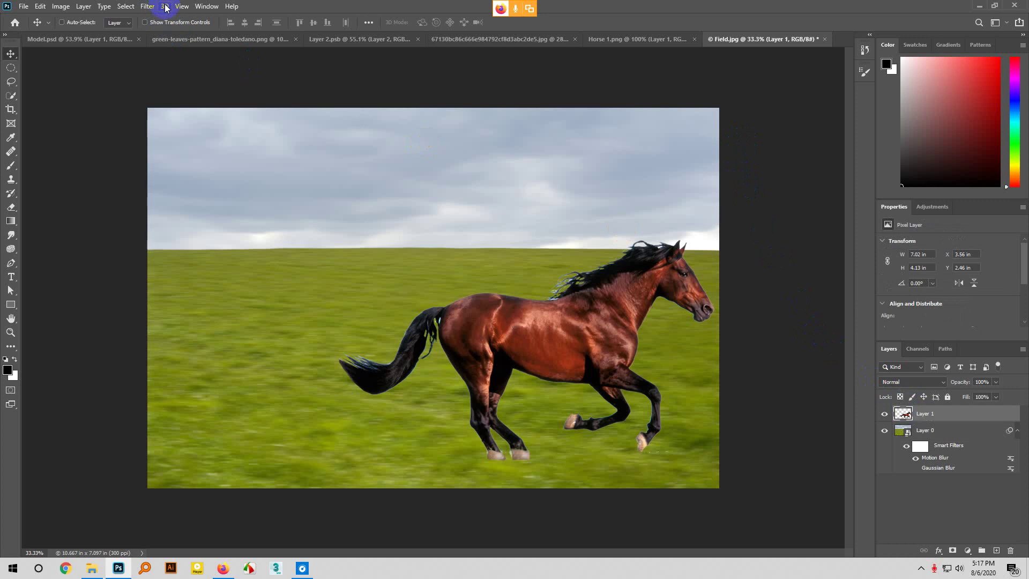
{"action": "left_click", "coordinate": [148, 6]}
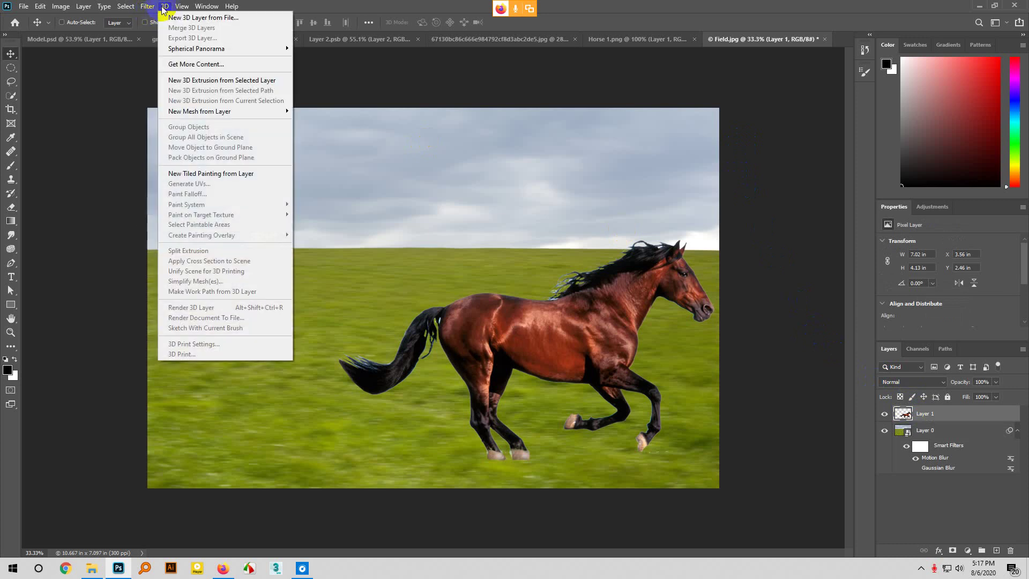
{"action": "left_click", "coordinate": [171, 33]}
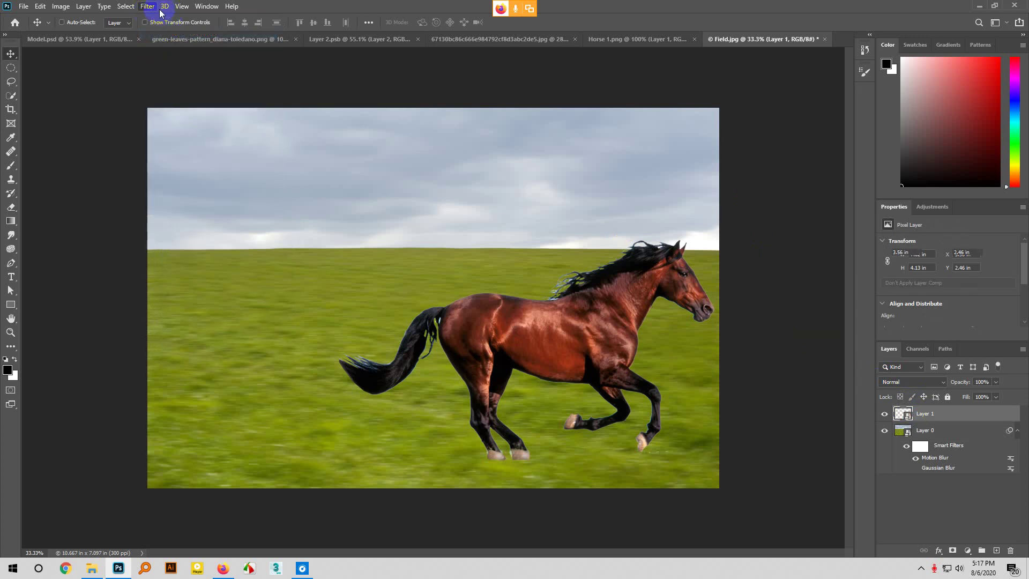
Apply a Motion Blur smart filter to the horse layer with an angle of 0° and a distance of about 50 pixels
{"action": "left_click", "coordinate": [153, 7]}
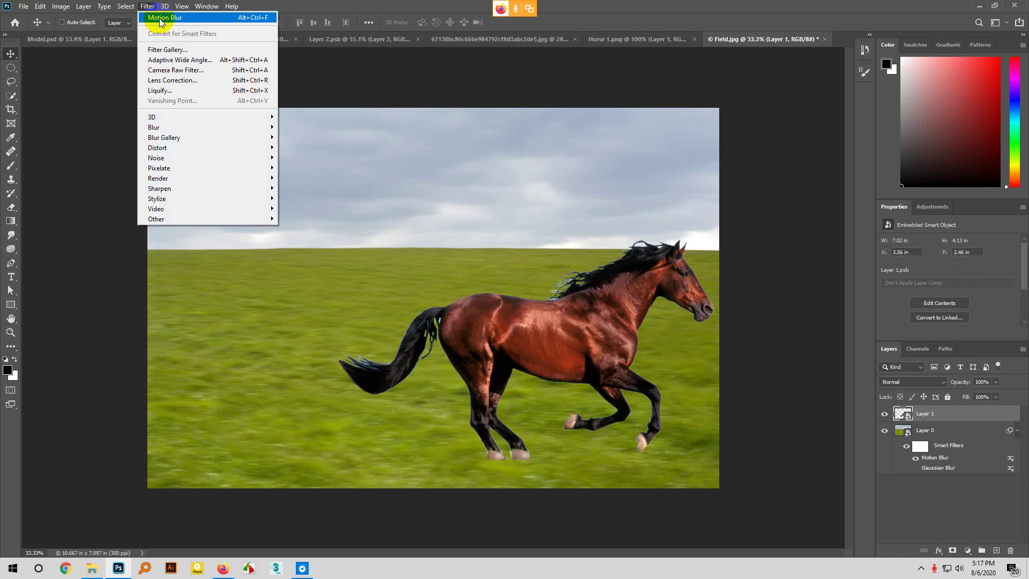
{"action": "left_click", "coordinate": [160, 19]}
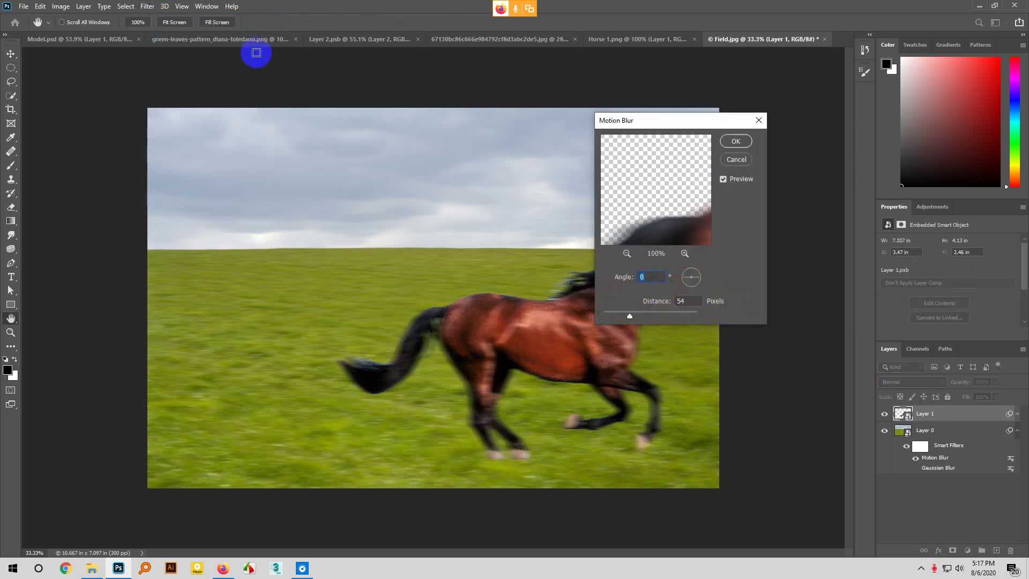
{"action": "left_click_drag", "start_coordinate": [661, 125], "coordinate": [774, 112]}
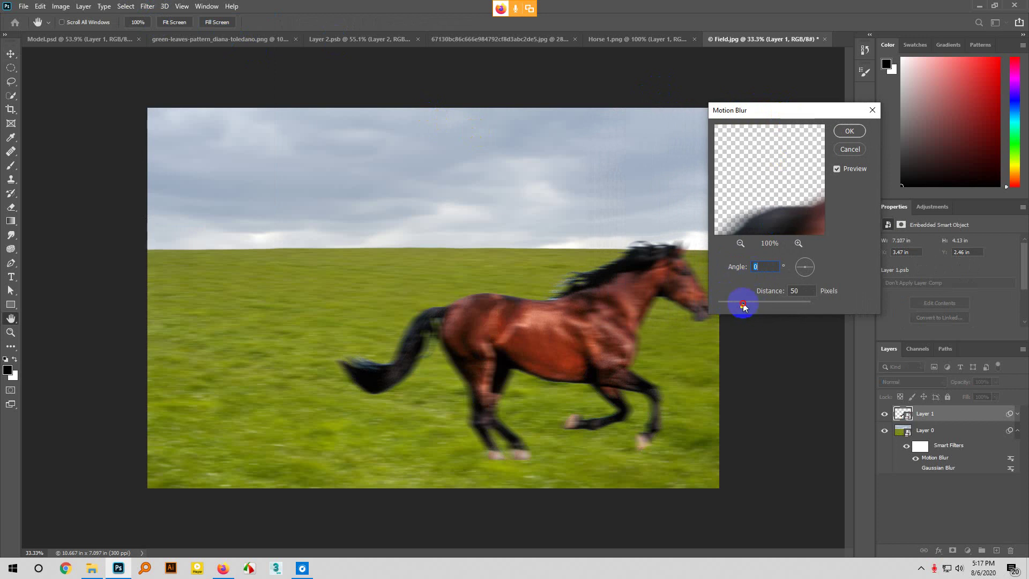
{"action": "left_click", "coordinate": [847, 134]}
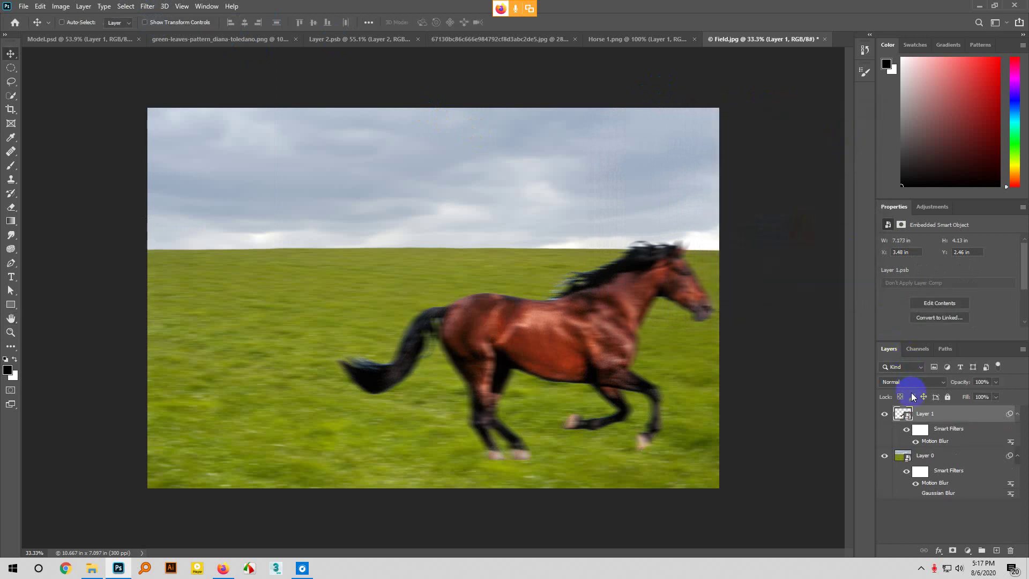
Paint black over the horse's head and neck on Layer 1's filter mask with a soft brush of about 473 px
{"action": "left_click_drag", "start_coordinate": [922, 434], "coordinate": [935, 457]}
{"action": "key", "text": "ctrl+z"}
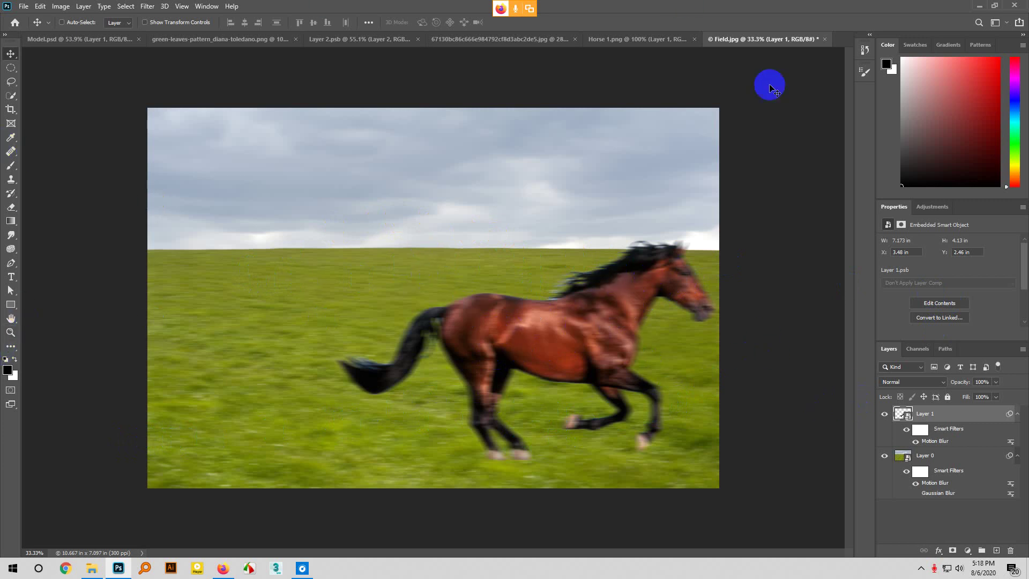
{"action": "left_click", "coordinate": [921, 432]}
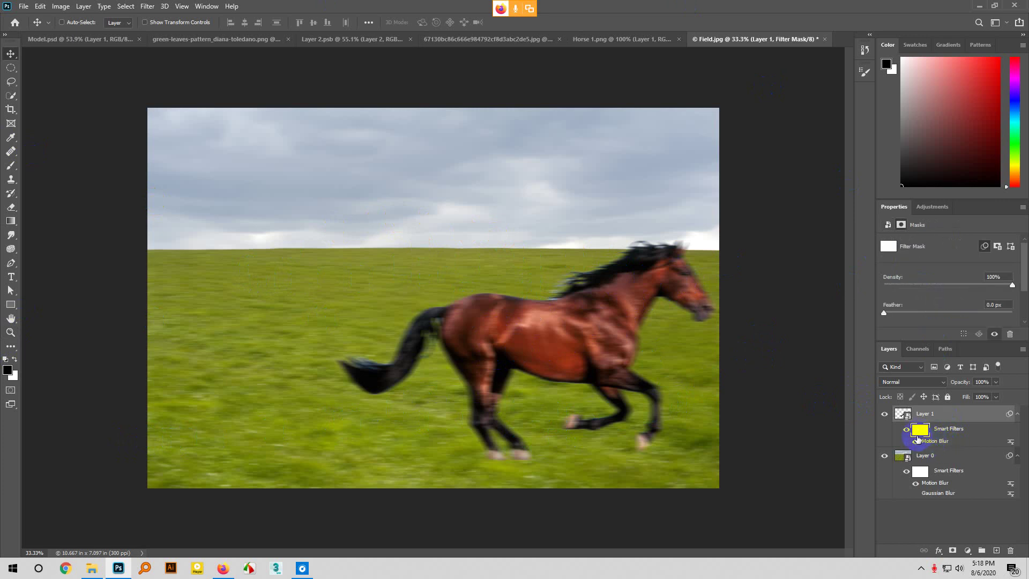
{"action": "key", "text": "b"}
{"action": "right_click", "coordinate": [683, 370], "text": "alt"}
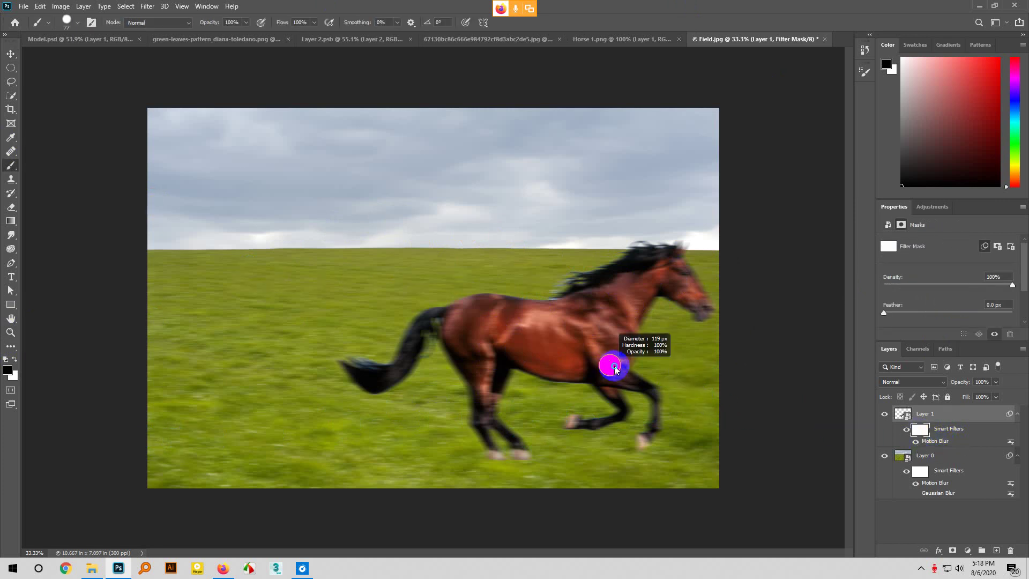
{"action": "right_click", "coordinate": [619, 307], "text": "alt"}
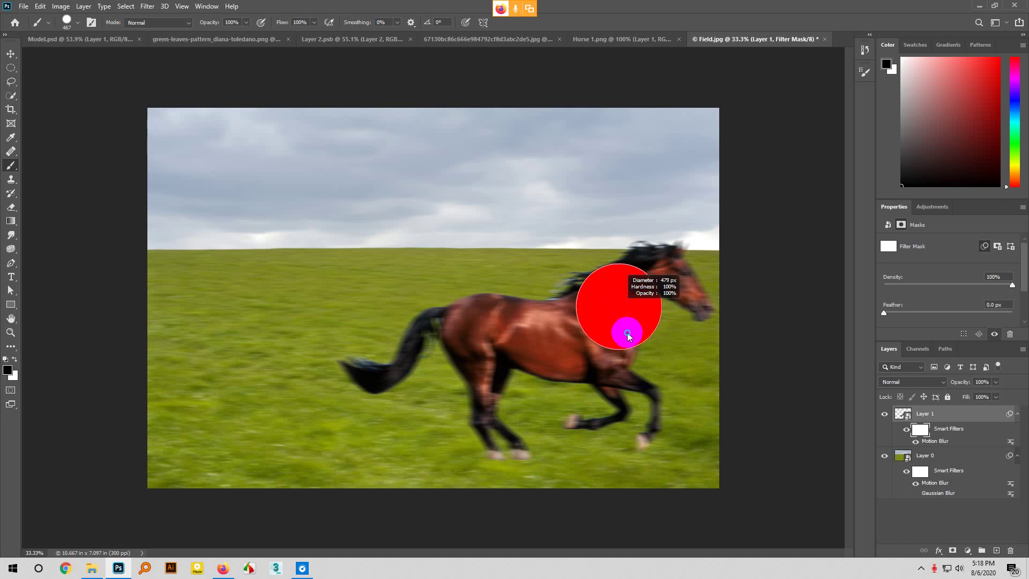
{"action": "right_click", "coordinate": [671, 310], "text": "alt"}
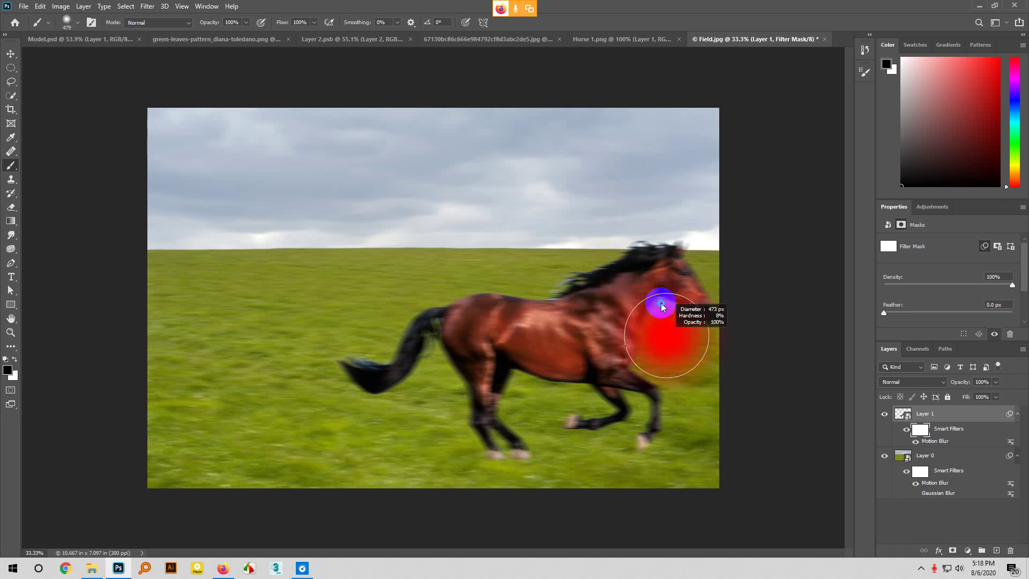
{"action": "mouse_move", "coordinate": [660, 283]}
{"action": "left_mouse_down"}
{"action": "mouse_move", "coordinate": [593, 269]}
{"action": "mouse_move", "coordinate": [705, 246]}
{"action": "left_mouse_up"}
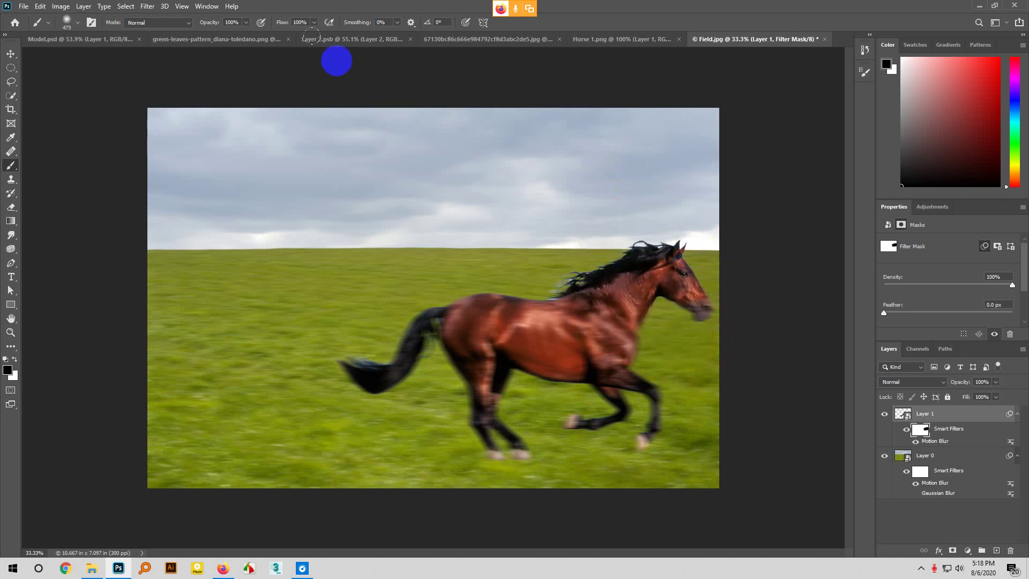
Lower the brush opacity to 26% and paint along the horse's body on the filter mask to partly reduce the motion blur
{"action": "mouse_move", "coordinate": [245, 22]}
{"action": "left_mouse_down"}
{"action": "mouse_move", "coordinate": [241, 35]}
{"action": "mouse_move", "coordinate": [210, 36]}
{"action": "left_mouse_up"}
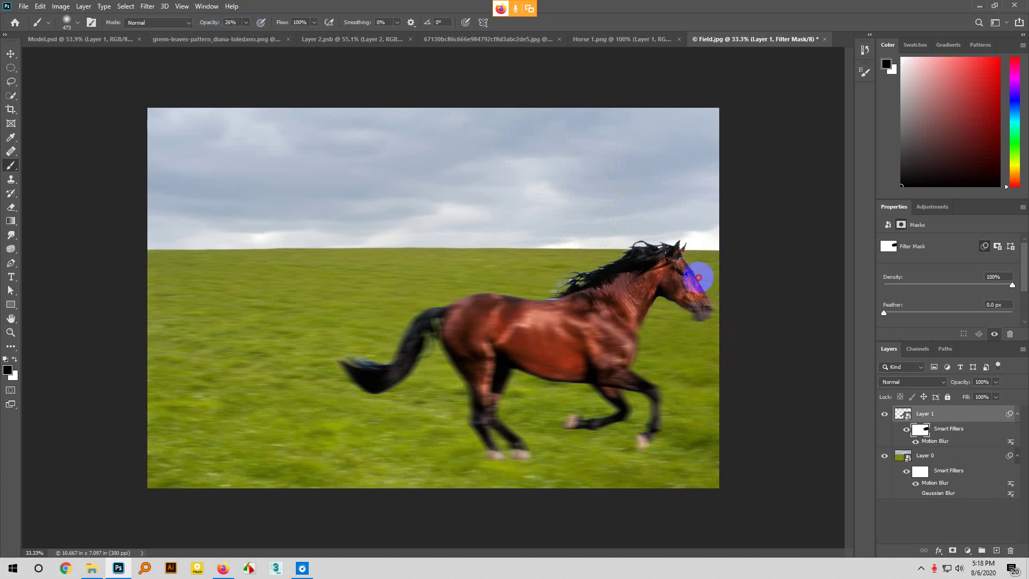
{"action": "mouse_move", "coordinate": [694, 276]}
{"action": "left_mouse_down"}
{"action": "mouse_move", "coordinate": [664, 292]}
{"action": "mouse_move", "coordinate": [495, 289]}
{"action": "mouse_move", "coordinate": [570, 266]}
{"action": "mouse_move", "coordinate": [703, 317]}
{"action": "mouse_move", "coordinate": [395, 321]}
{"action": "mouse_move", "coordinate": [714, 303]}
{"action": "mouse_move", "coordinate": [639, 294]}
{"action": "mouse_move", "coordinate": [471, 246]}
{"action": "left_mouse_up"}
{"action": "mouse_move", "coordinate": [379, 317]}
{"action": "left_mouse_down"}
{"action": "mouse_move", "coordinate": [542, 296]}
{"action": "mouse_move", "coordinate": [589, 327]}
{"action": "mouse_move", "coordinate": [454, 351]}
{"action": "left_mouse_up"}
{"action": "scroll", "coordinate": [611, 299], "scroll_direction": "down", "scroll_amount": 4}
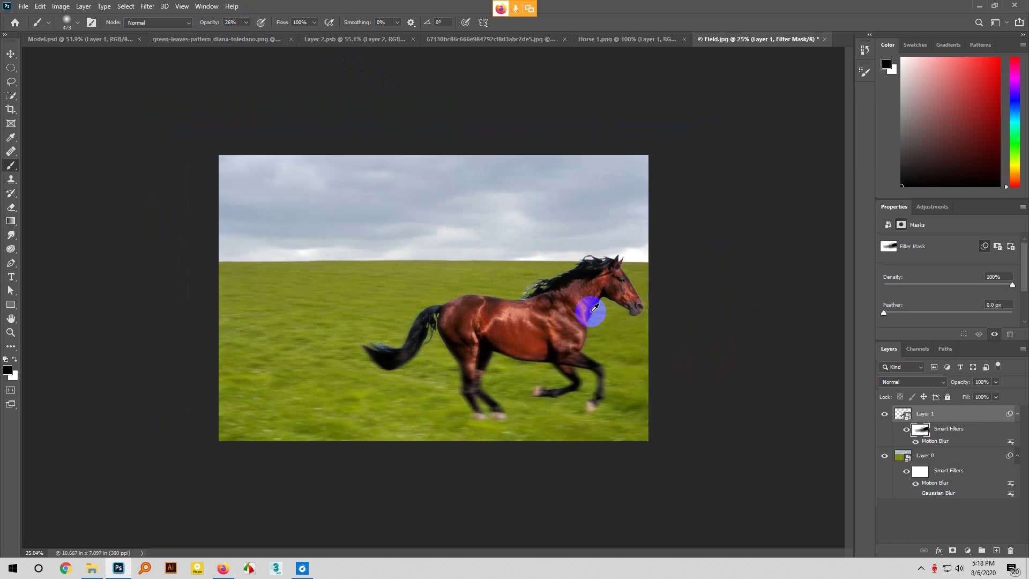
{"action": "left_click", "coordinate": [60, 5]}
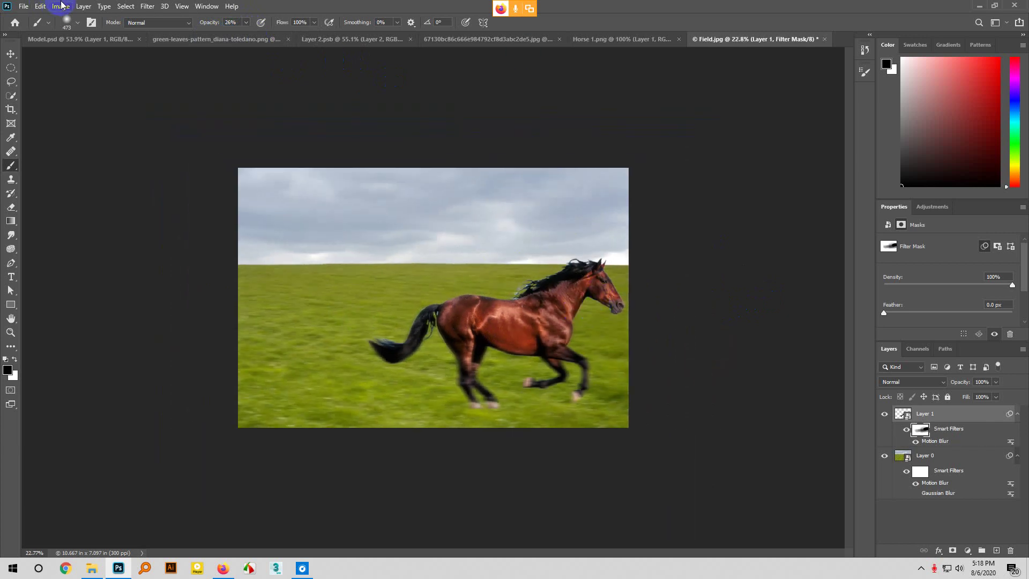
{"action": "left_click", "coordinate": [10, 51]}
{"action": "scroll", "coordinate": [313, 272], "scroll_direction": "down", "scroll_amount": 2}
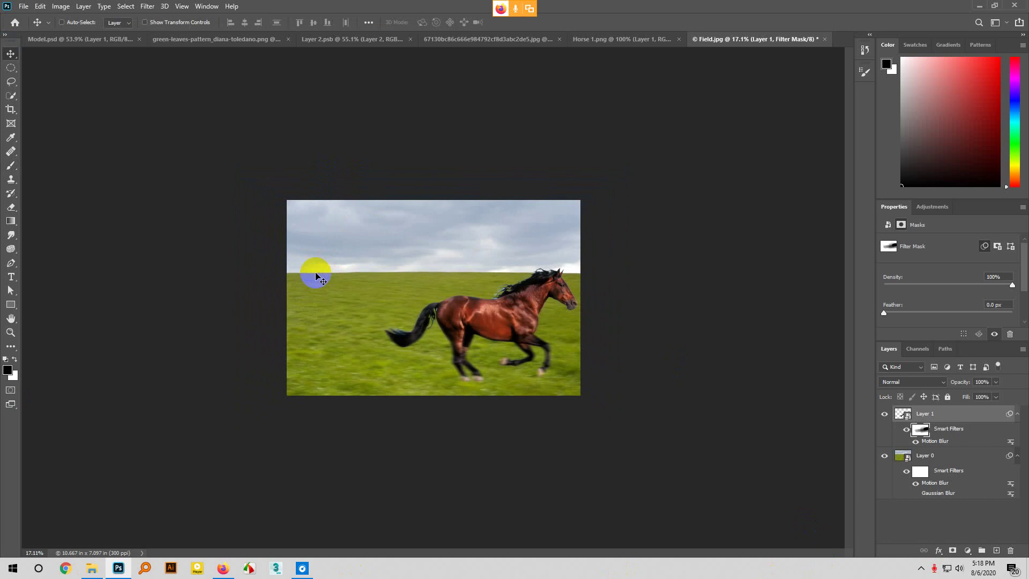
{"action": "scroll", "coordinate": [788, 303], "scroll_direction": "up", "scroll_amount": 3}
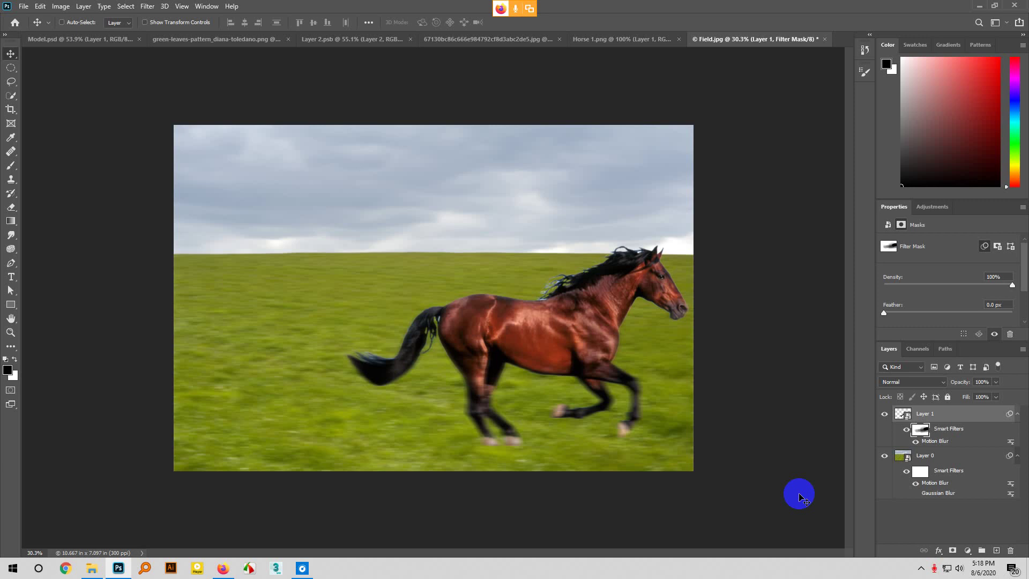
{"action": "left_click", "coordinate": [146, 6]}
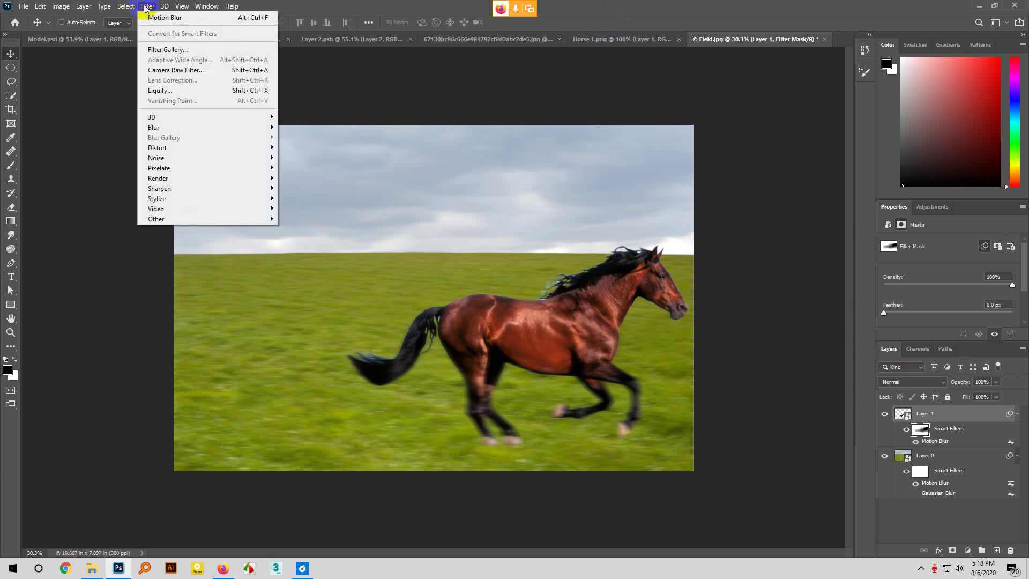
{"action": "mouse_move", "coordinate": [172, 190]}
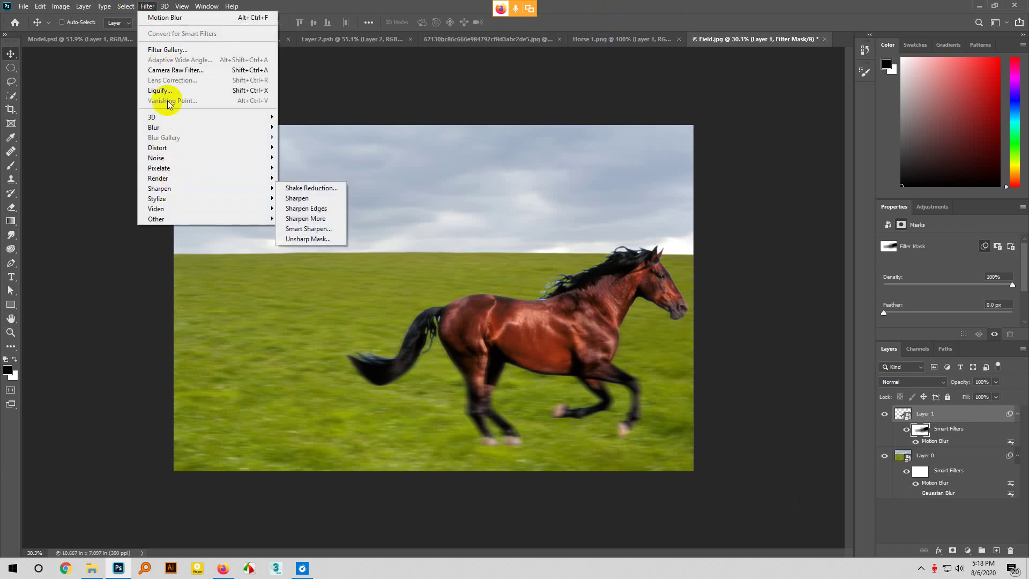
{"action": "left_click", "coordinate": [178, 52]}
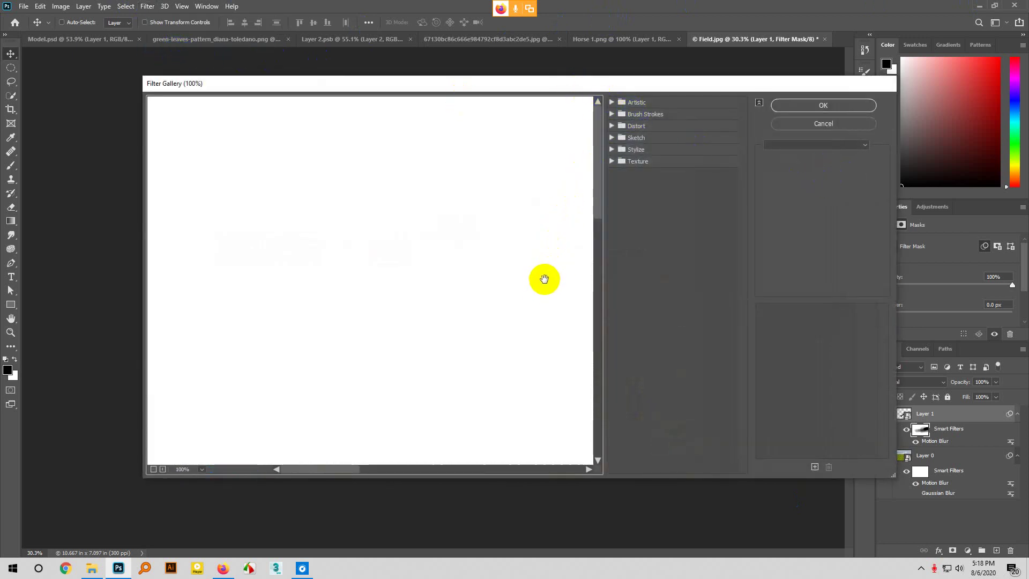
{"action": "left_click", "coordinate": [616, 104]}
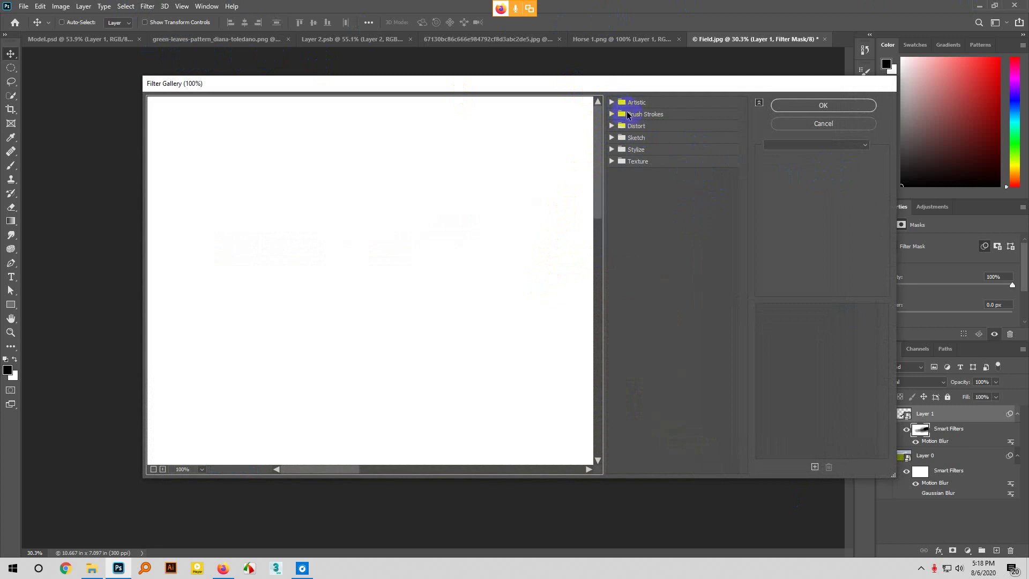
{"action": "left_click", "coordinate": [781, 124]}
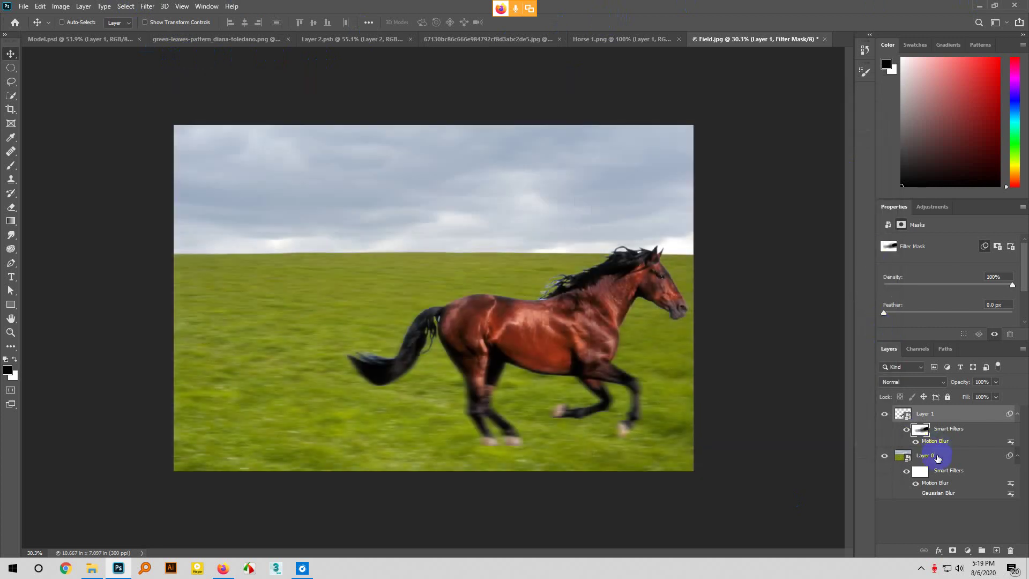
Delete the filter mask from the horse layer's smart filters
{"action": "left_click", "coordinate": [928, 423]}
{"action": "left_click", "coordinate": [920, 429]}
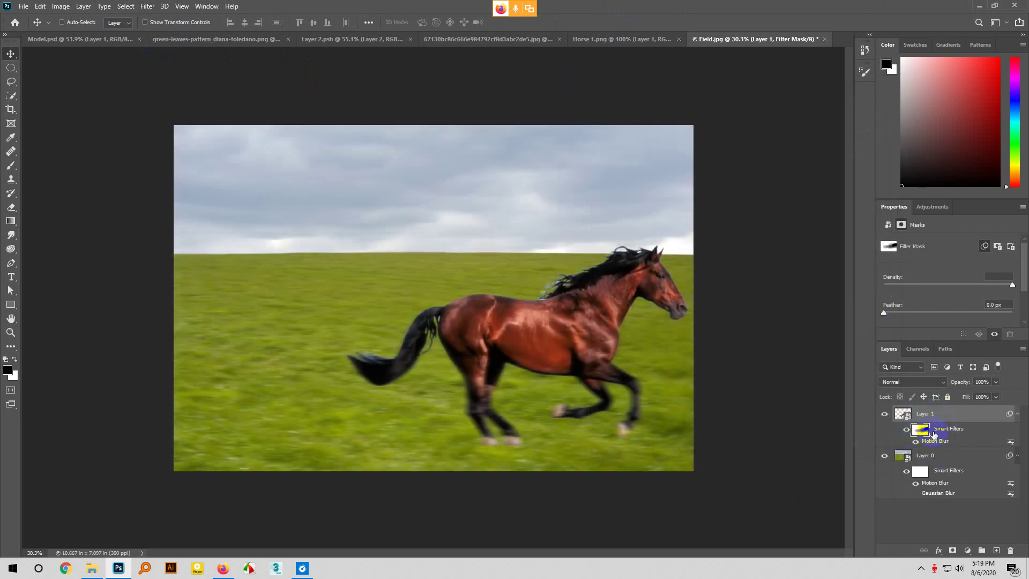
{"action": "left_click", "coordinate": [933, 434]}
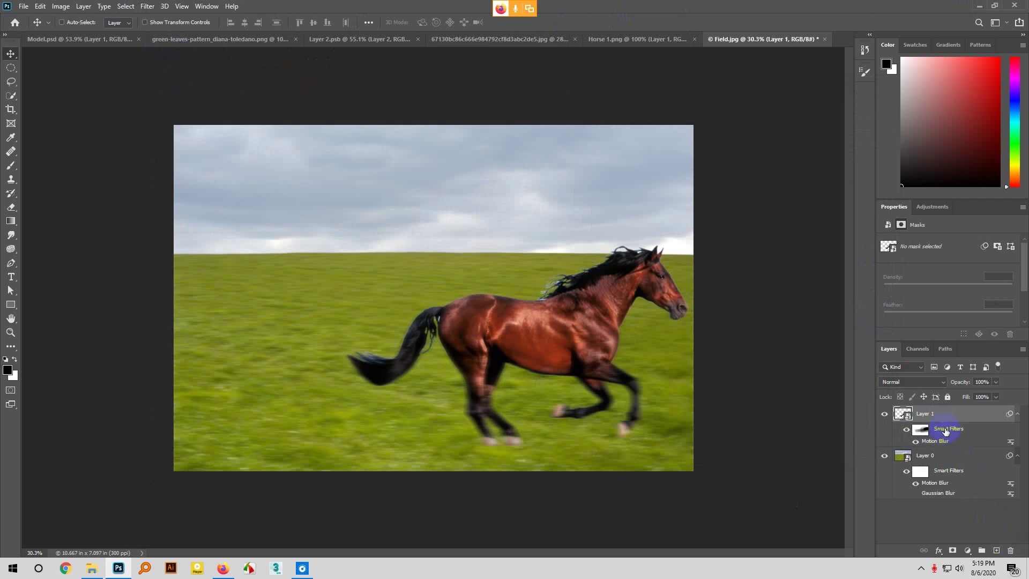
{"action": "right_click", "coordinate": [923, 431]}
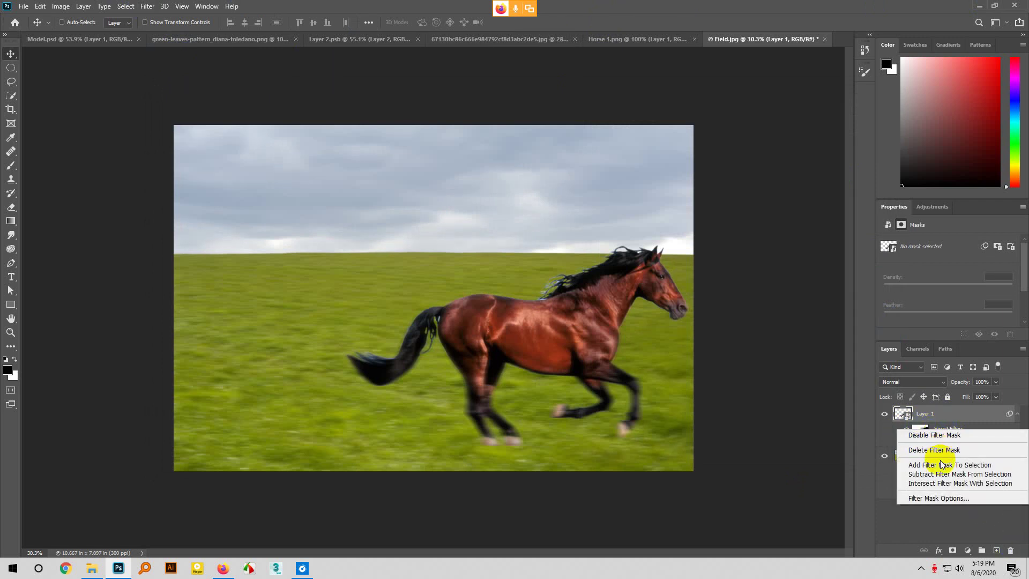
{"action": "left_click", "coordinate": [934, 449]}
{"action": "left_click", "coordinate": [905, 416]}
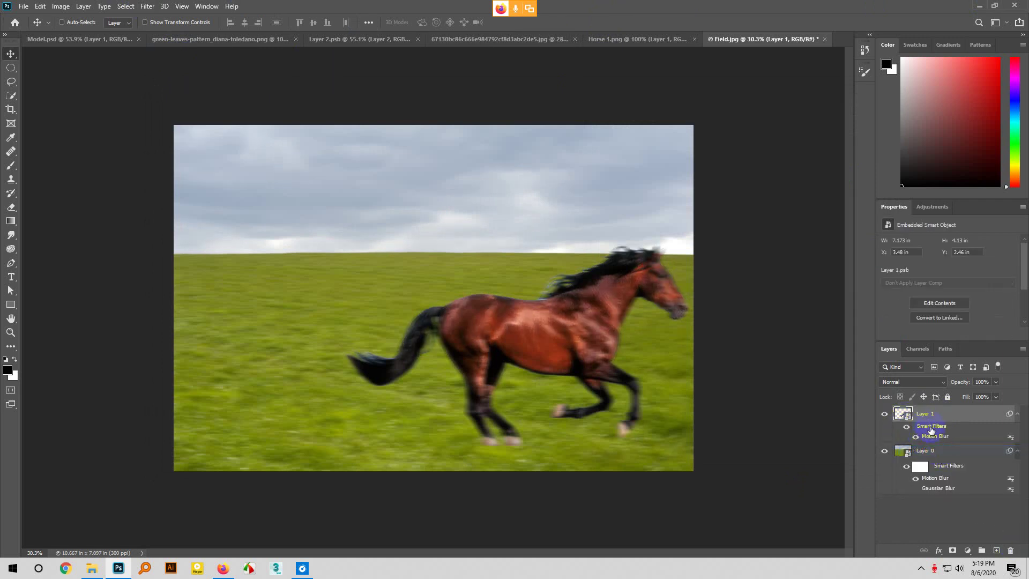
Rasterize the horse layer so its Motion Blur becomes part of the pixels
{"action": "right_click", "coordinate": [932, 429]}
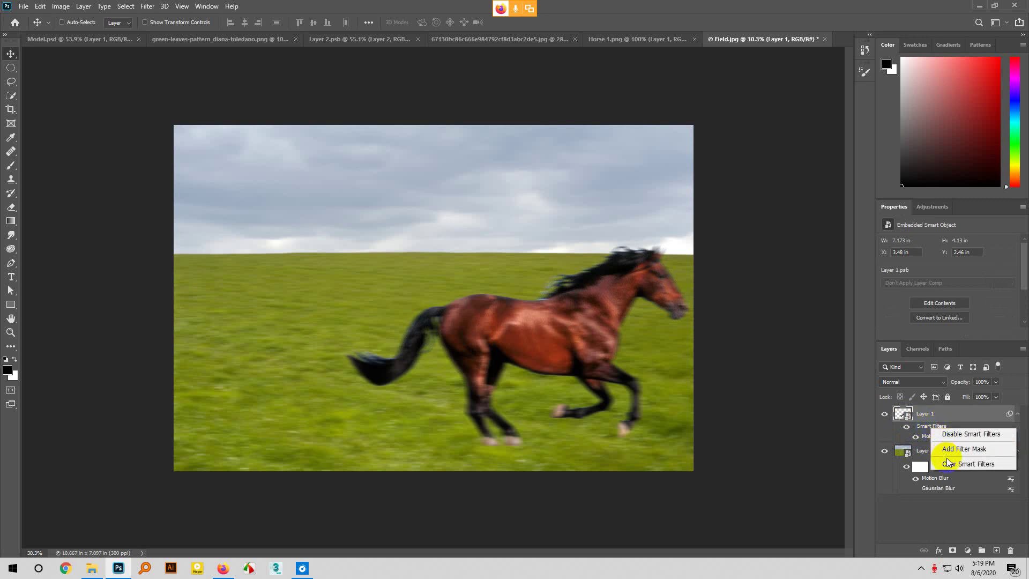
{"action": "left_click", "coordinate": [921, 417]}
{"action": "right_click", "coordinate": [921, 416]}
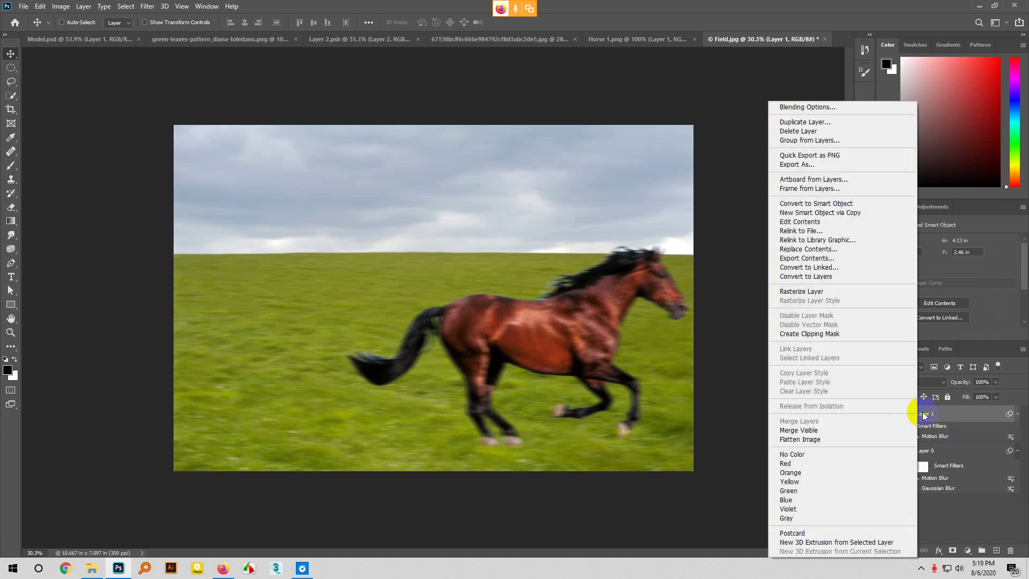
{"action": "left_click", "coordinate": [831, 291]}
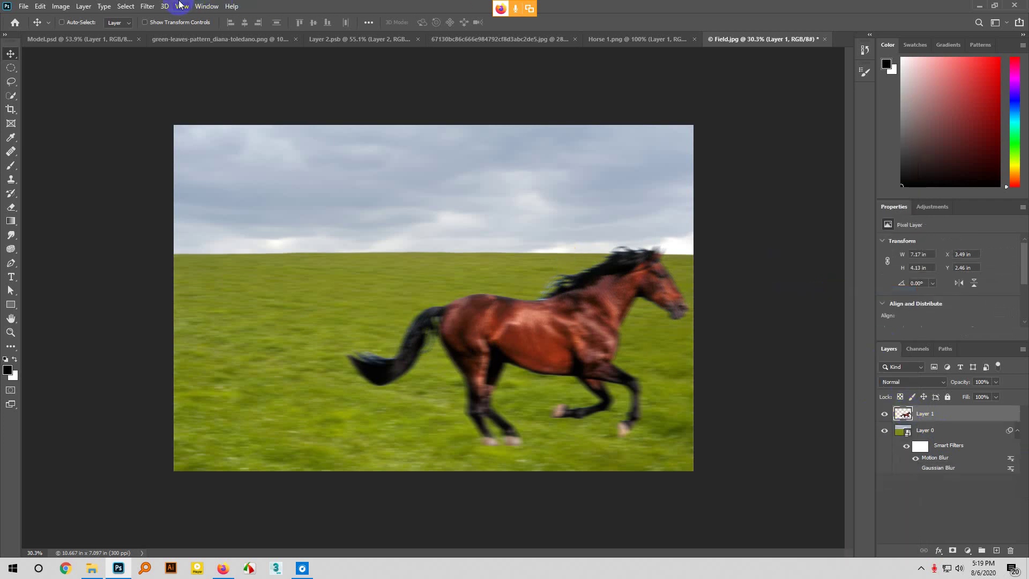
Open the Filter Gallery for the horse layer with the Colored Pencil artistic filter and show the whole horse in the preview
{"action": "left_click", "coordinate": [148, 6]}
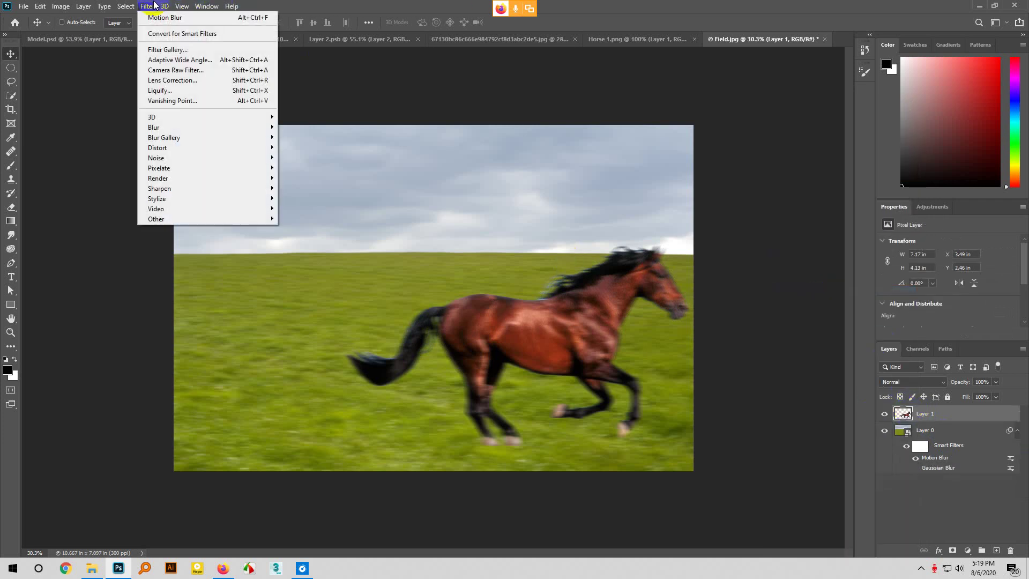
{"action": "left_click", "coordinate": [149, 49]}
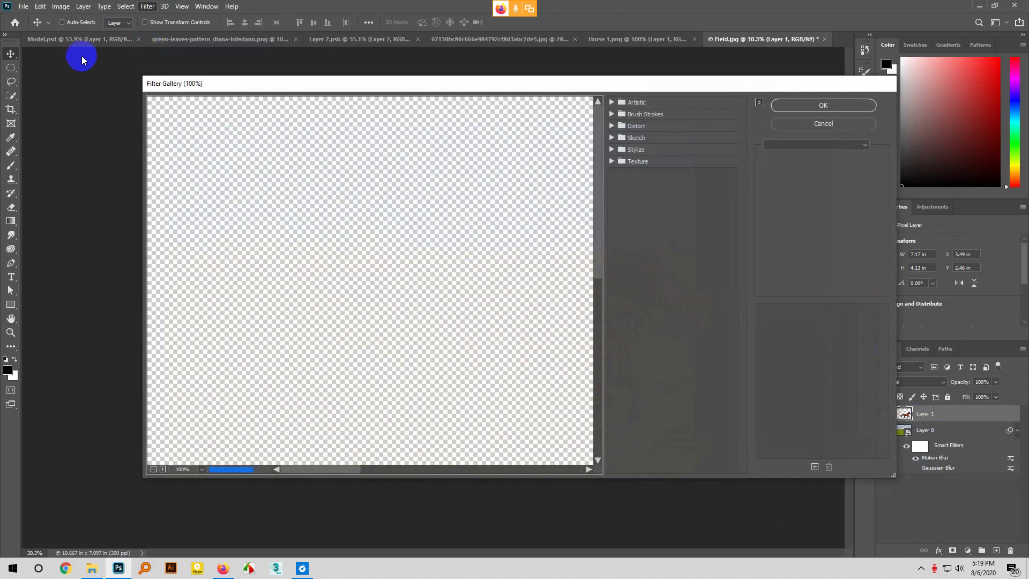
{"action": "left_click_drag", "start_coordinate": [616, 85], "coordinate": [615, 104]}
{"action": "left_click", "coordinate": [613, 121]}
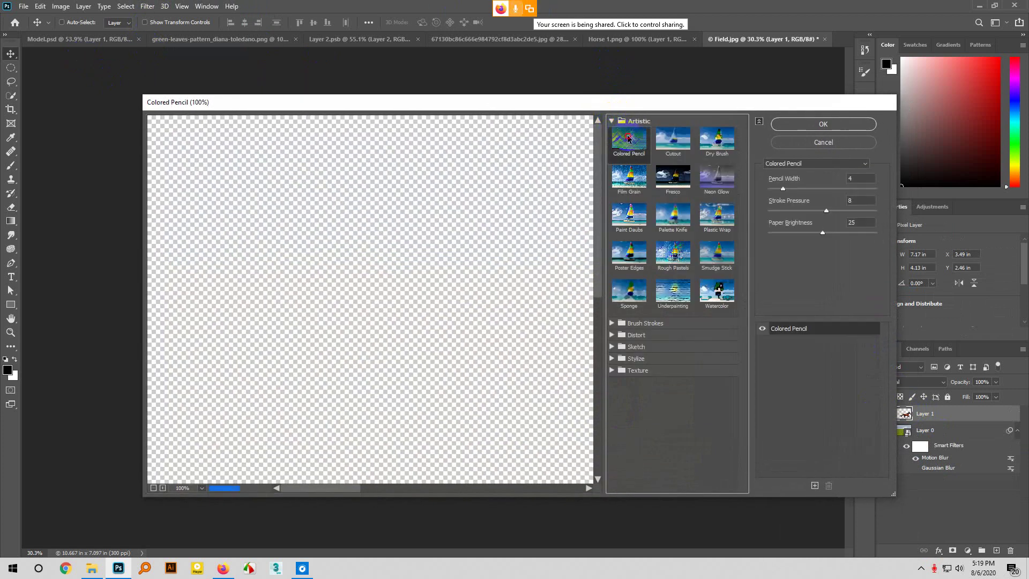
{"action": "left_click_drag", "start_coordinate": [599, 110], "coordinate": [824, 139]}
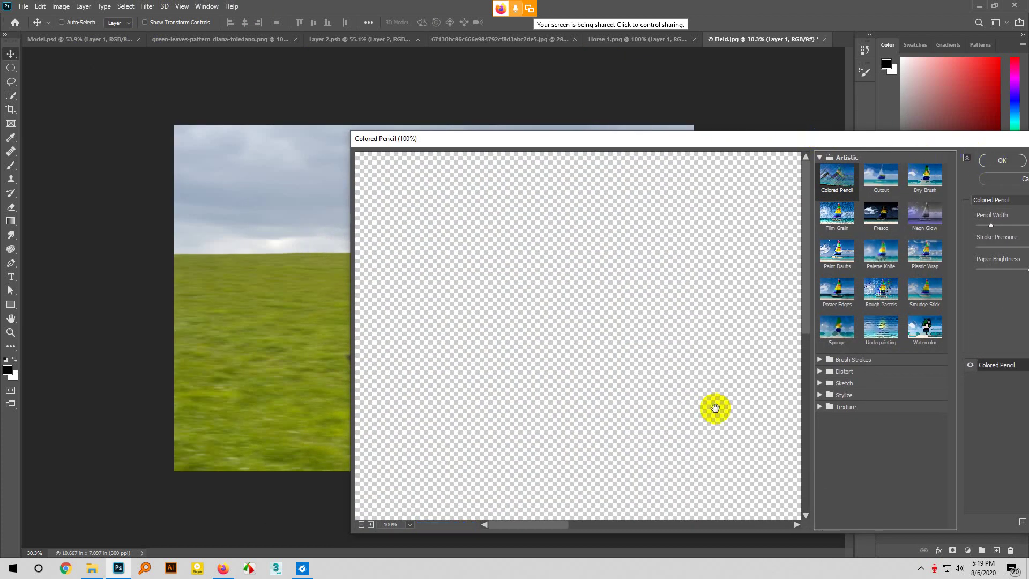
{"action": "left_click", "coordinate": [361, 524]}
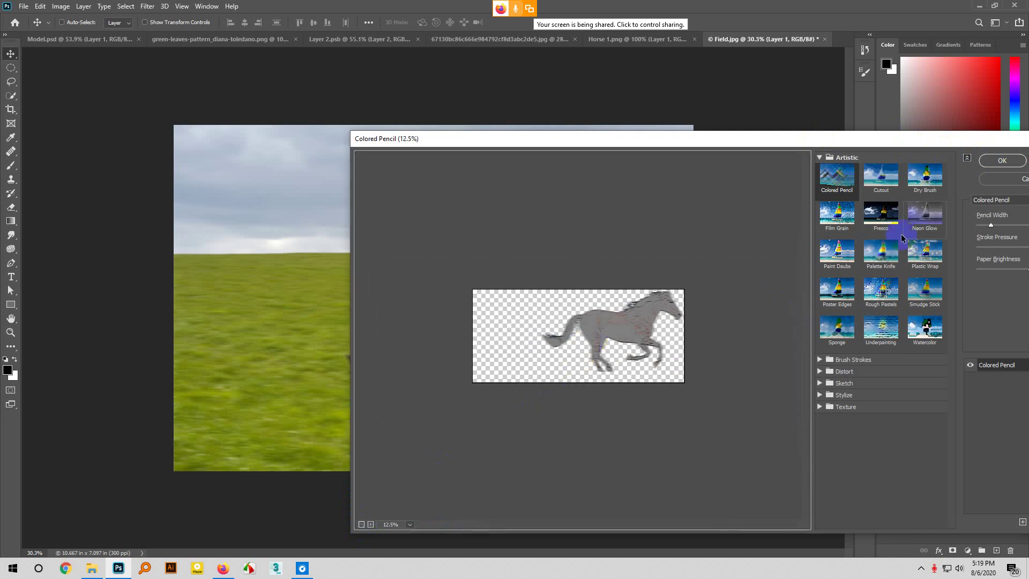
Preview the Cutout, Dry Brush, Neon Glow, Plastic Wrap and Smudge Stick artistic filters on the horse, enlarging the preview to 25%
{"action": "left_click", "coordinate": [875, 179]}
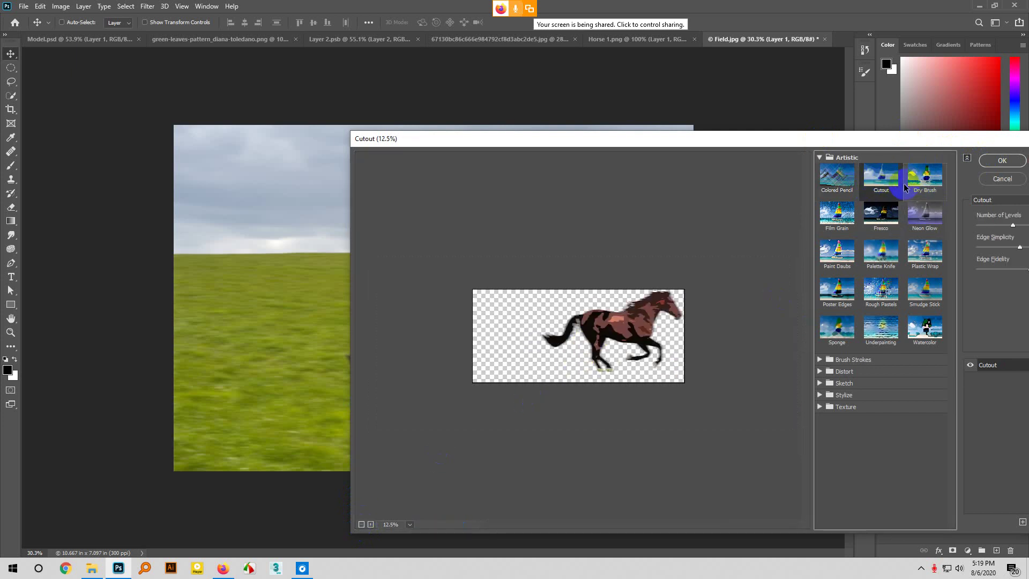
{"action": "left_click", "coordinate": [922, 184]}
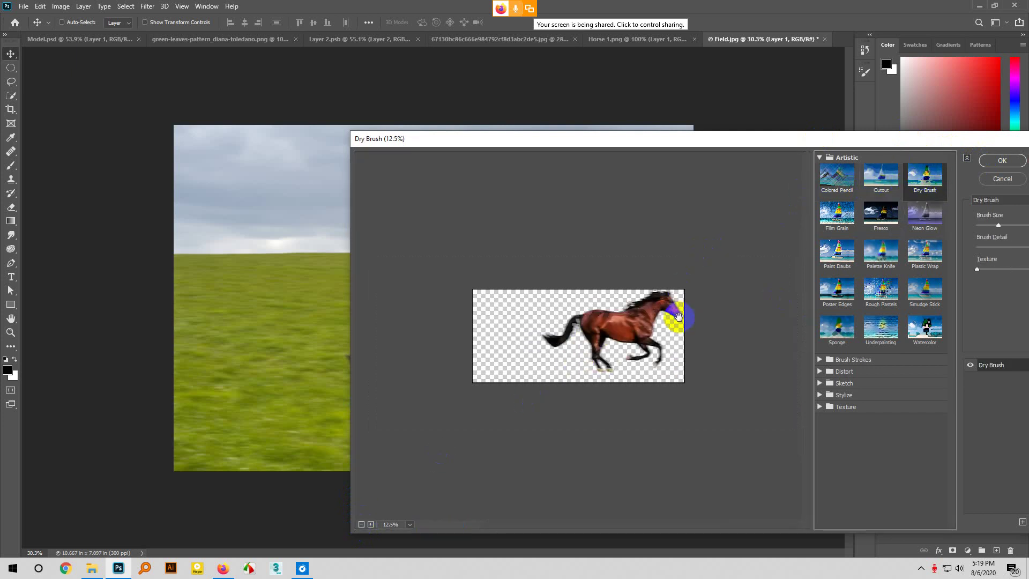
{"action": "left_click", "coordinate": [369, 525]}
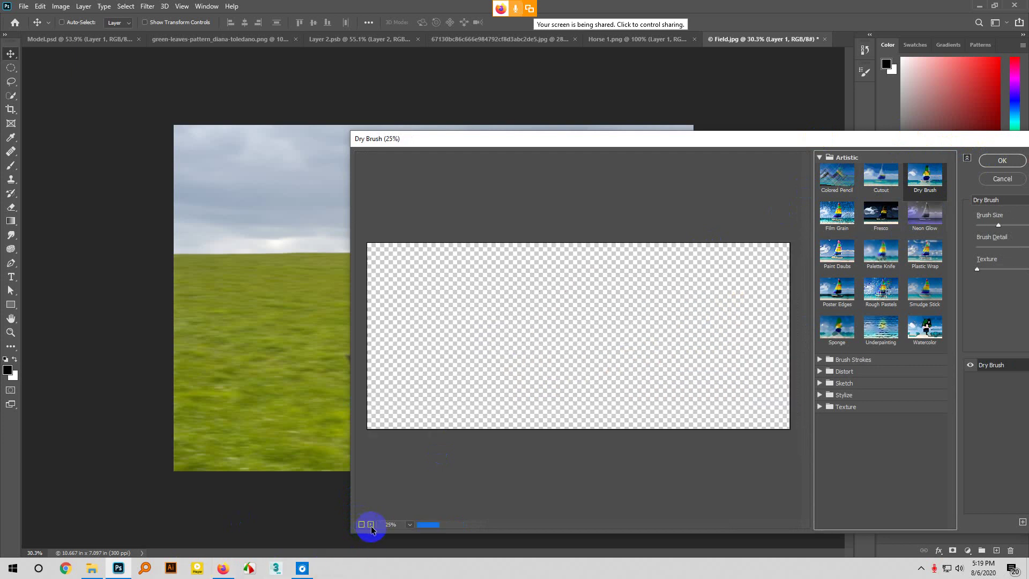
{"action": "left_click_drag", "start_coordinate": [729, 348], "coordinate": [761, 317]}
{"action": "left_click", "coordinate": [925, 214]}
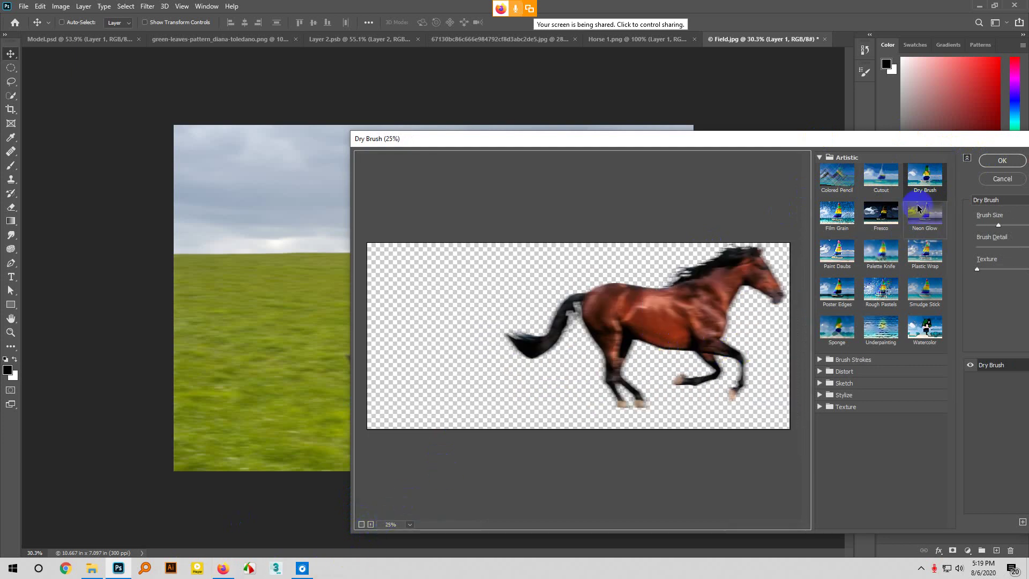
{"action": "left_click", "coordinate": [926, 268]}
{"action": "left_click", "coordinate": [911, 302]}
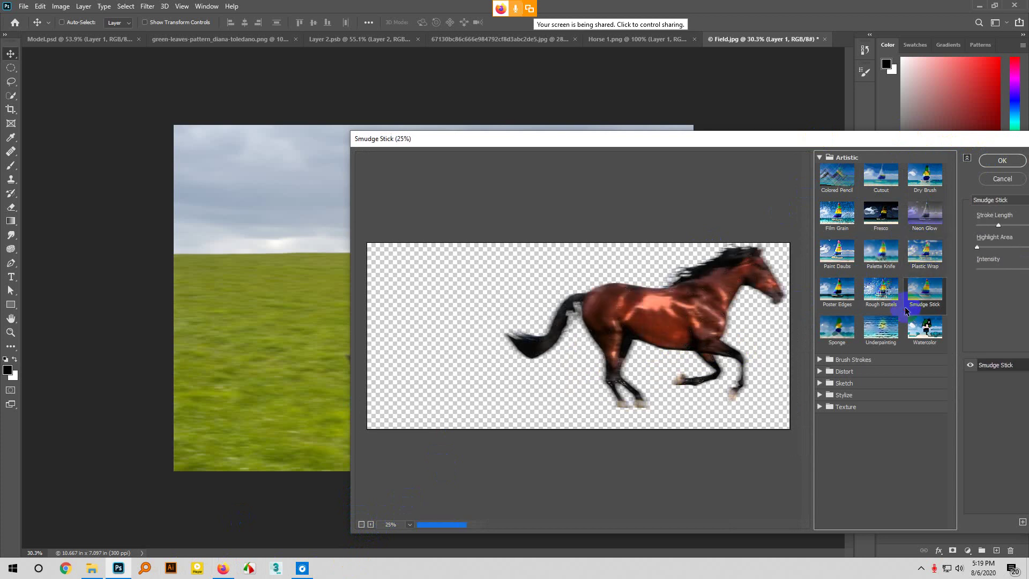
Compare further artistic filters on the horse, including Sponge, Poster Edges, Paint Daubs, Cutout and Smudge Stick
{"action": "left_click", "coordinate": [849, 339]}
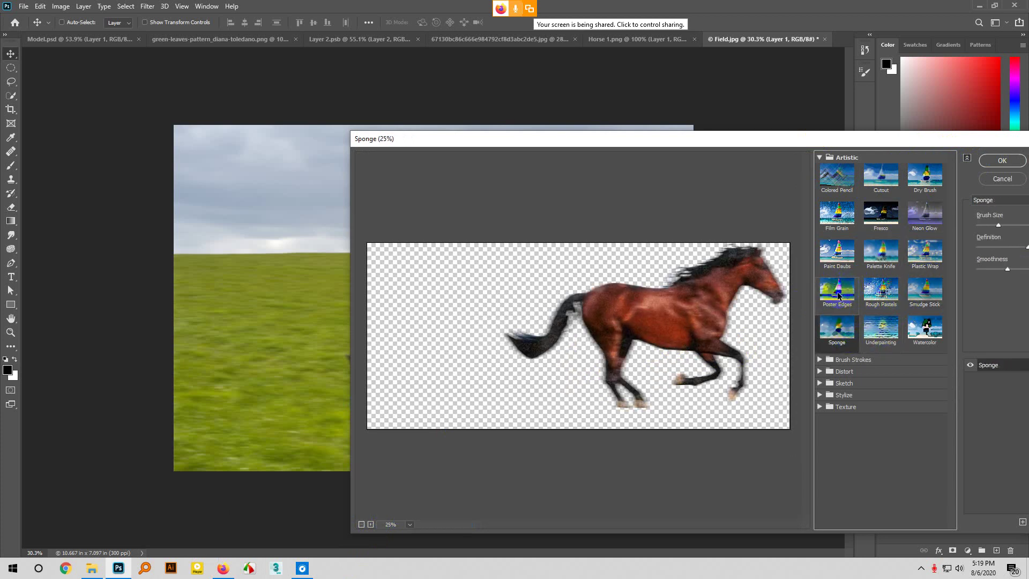
{"action": "left_click", "coordinate": [837, 292]}
{"action": "left_click", "coordinate": [838, 252]}
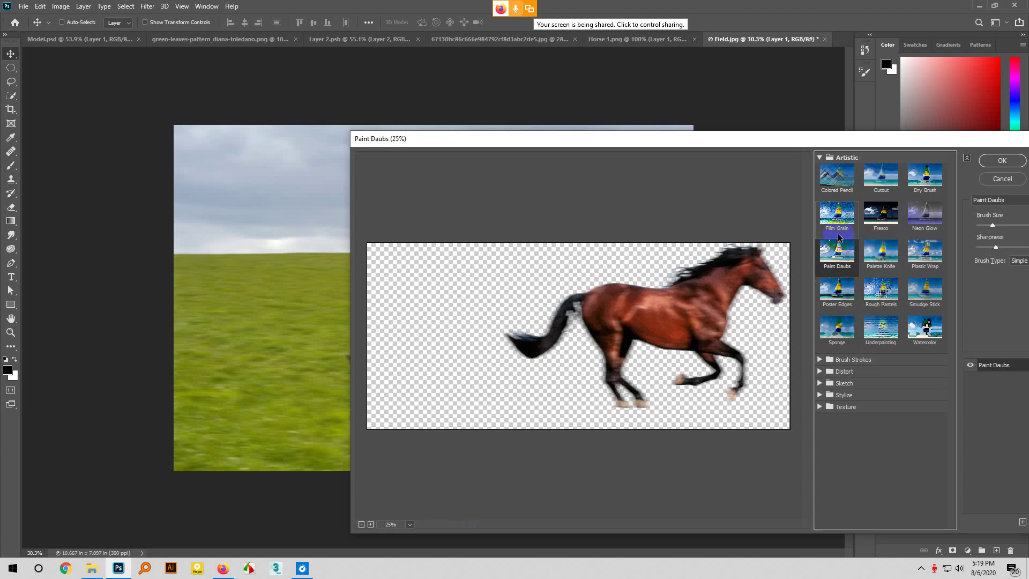
{"action": "left_click", "coordinate": [839, 236]}
{"action": "left_click", "coordinate": [838, 177]}
{"action": "left_click", "coordinate": [894, 182]}
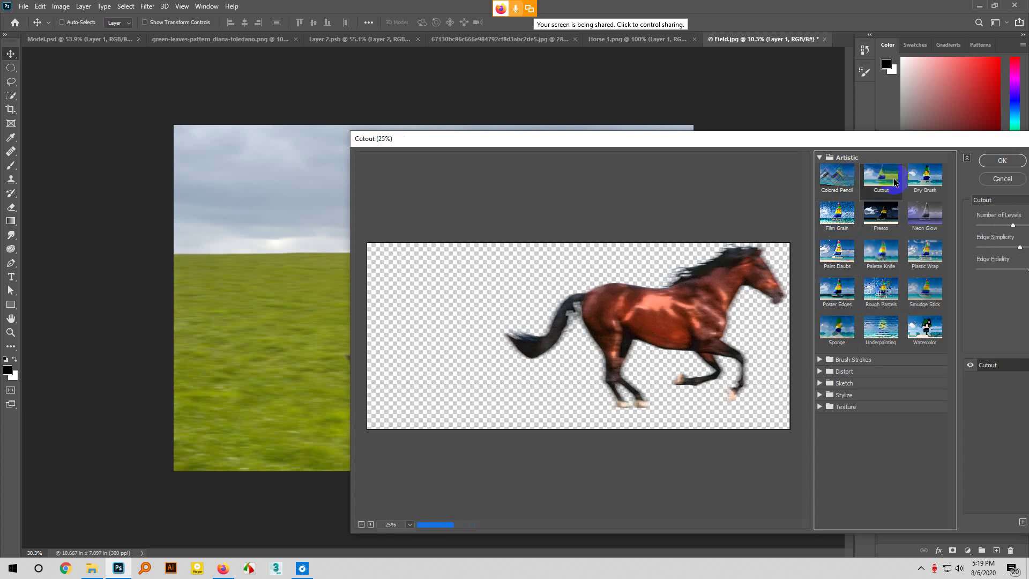
{"action": "left_click", "coordinate": [925, 177]}
{"action": "left_click", "coordinate": [925, 252]}
{"action": "left_click", "coordinate": [925, 290]}
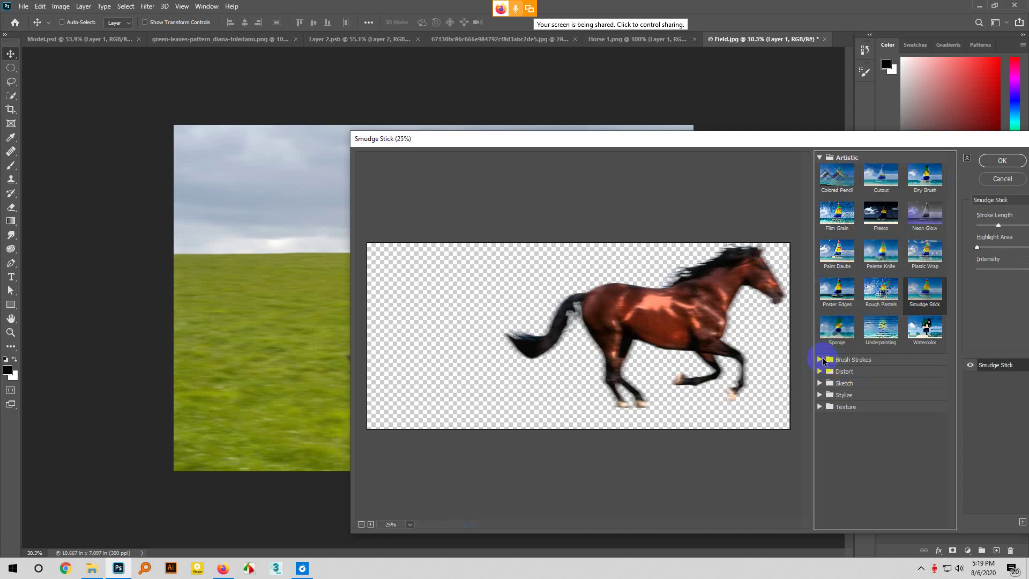
Preview the Brush Strokes filters Angled Strokes, Crosshatch, Spatter, Dark Strokes, Sprayed Strokes and Sumi-e on the horse
{"action": "left_click", "coordinate": [823, 360]}
{"action": "left_click", "coordinate": [881, 378]}
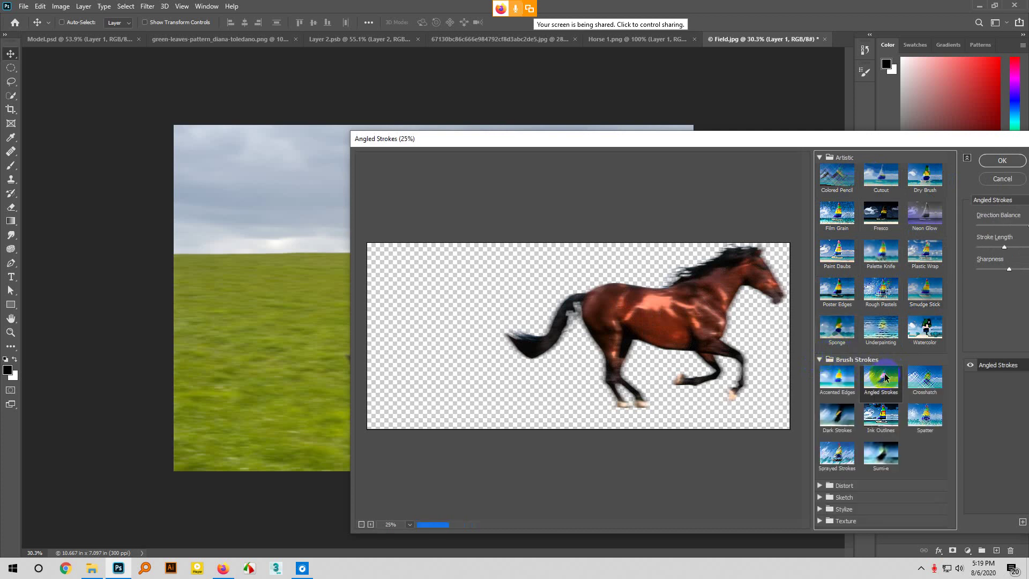
{"action": "left_click", "coordinate": [922, 387]}
{"action": "left_click", "coordinate": [918, 419]}
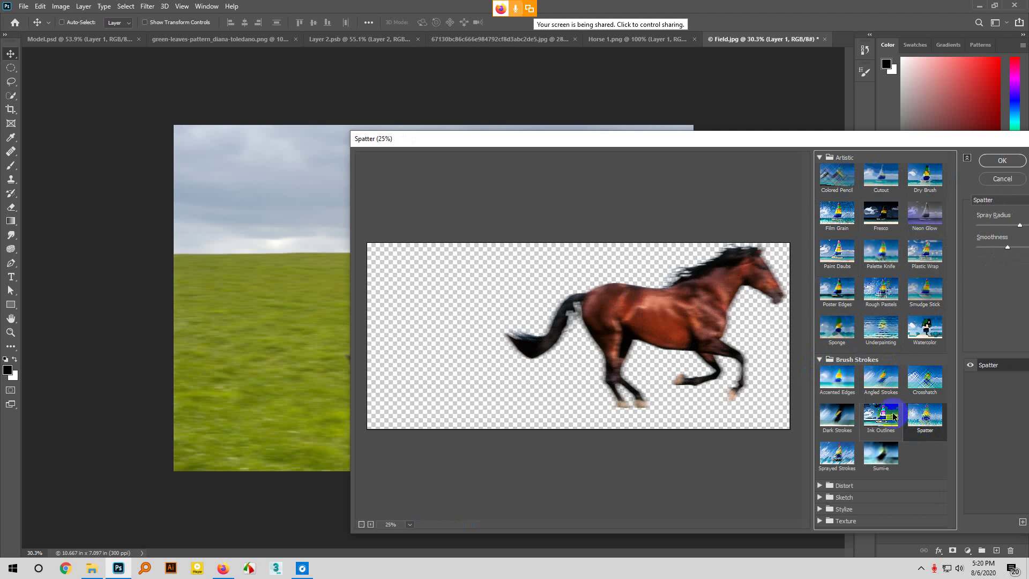
{"action": "left_click", "coordinate": [854, 423]}
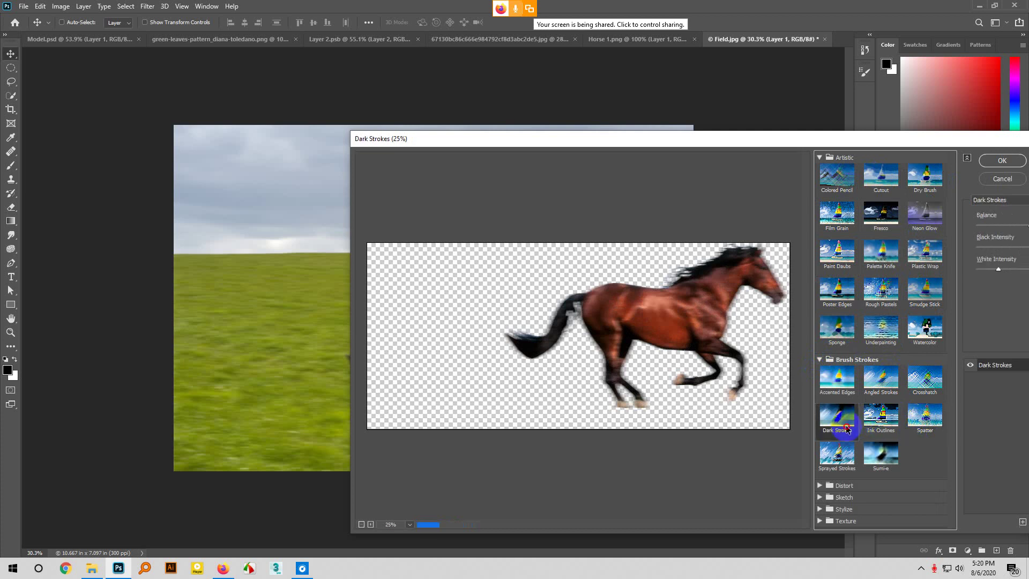
{"action": "left_click", "coordinate": [838, 457]}
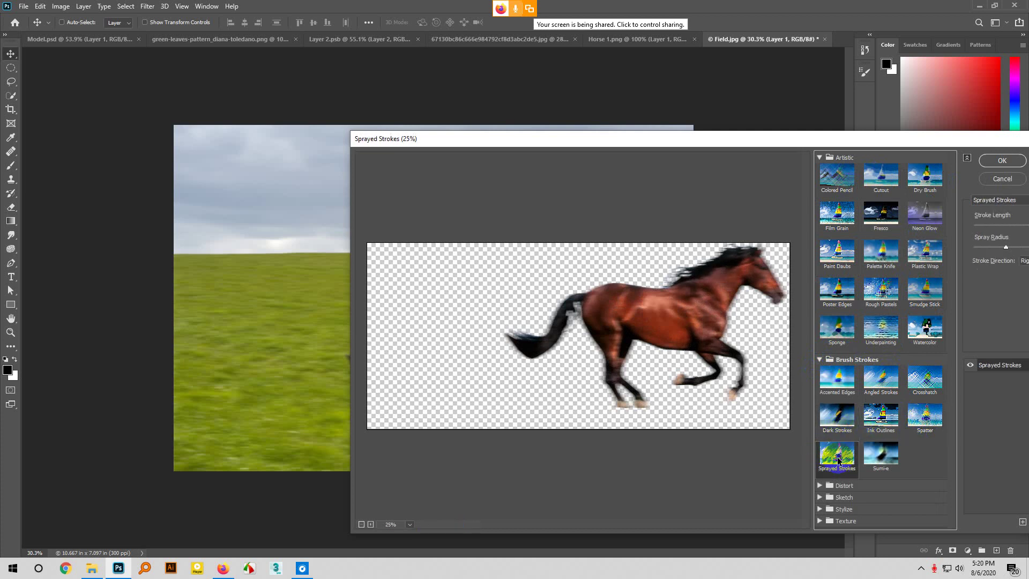
{"action": "left_click", "coordinate": [663, 342]}
{"action": "left_click", "coordinate": [881, 451]}
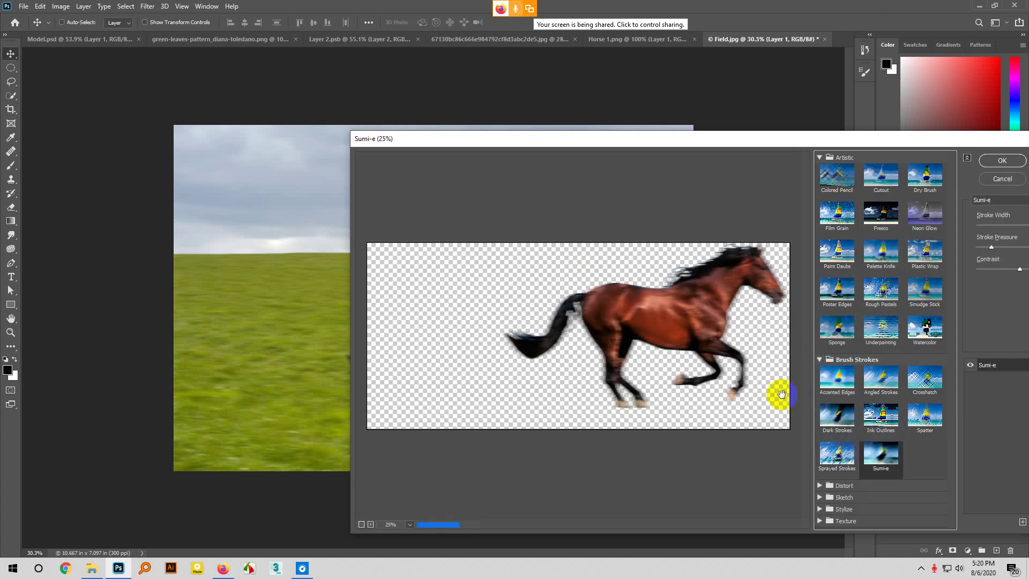
Preview the Distort filters Diffuse Glow, Glass and Ocean Ripple on the horse
{"action": "left_click", "coordinate": [822, 485]}
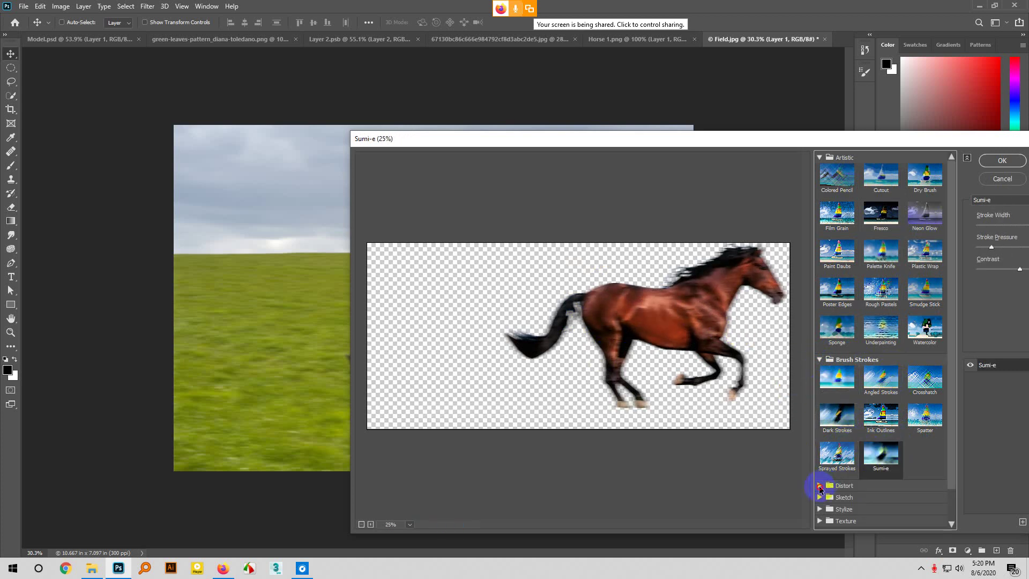
{"action": "left_click", "coordinate": [838, 467]}
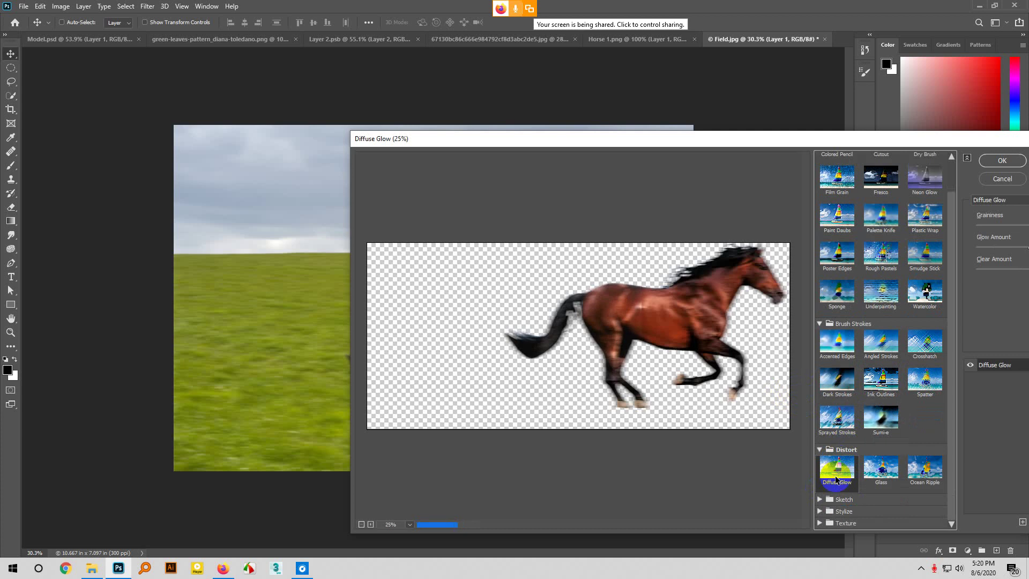
{"action": "left_click", "coordinate": [870, 470]}
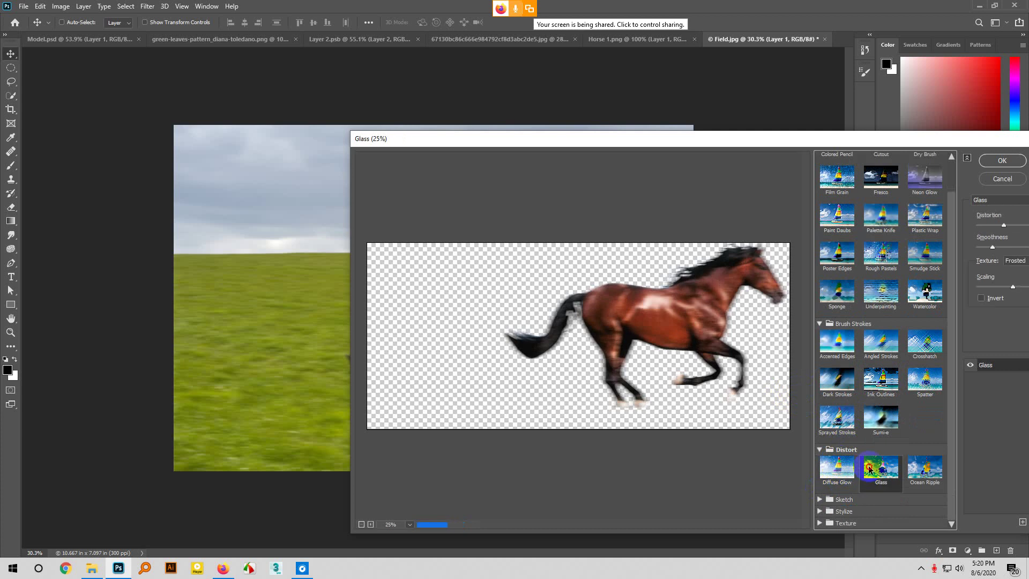
{"action": "left_click", "coordinate": [929, 472]}
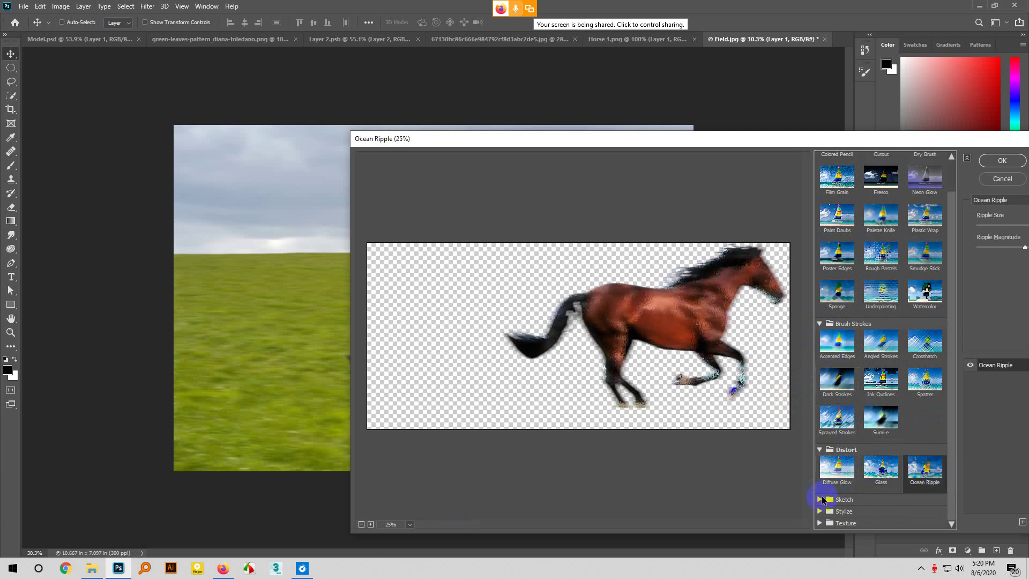
Preview the Sketch filters Bas Relief and Charcoal and the Stylize filter Glowing Edges on the horse
{"action": "left_click", "coordinate": [824, 500]}
{"action": "scroll", "coordinate": [835, 448], "scroll_direction": "down", "scroll_amount": 5}
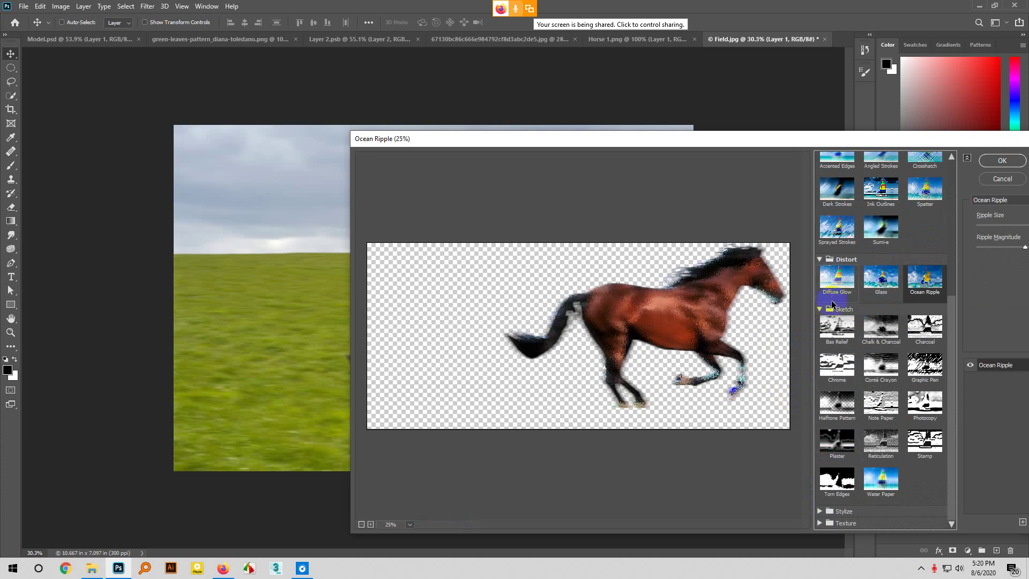
{"action": "left_click", "coordinate": [835, 336]}
{"action": "left_click", "coordinate": [934, 336]}
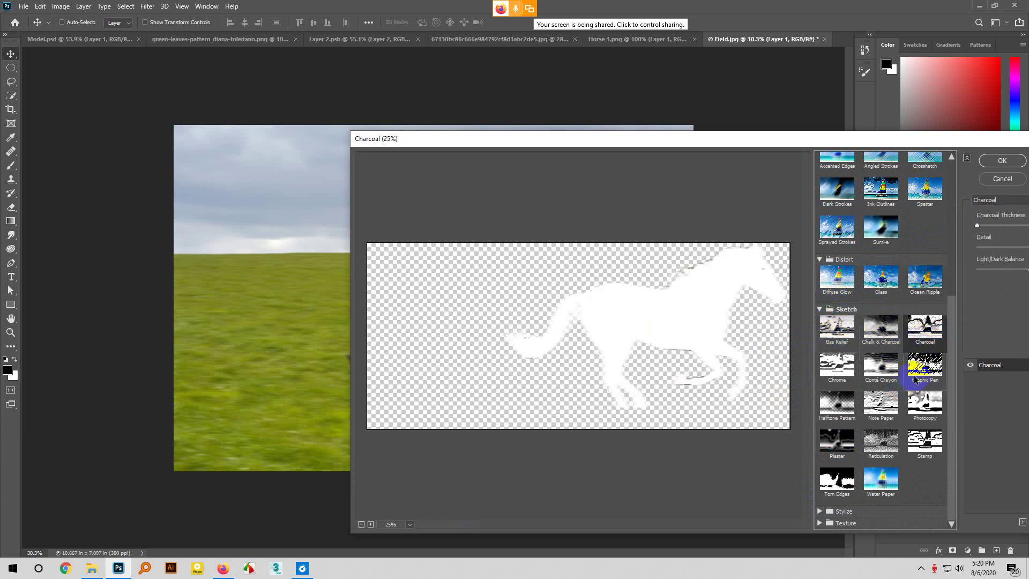
{"action": "left_click", "coordinate": [820, 513]}
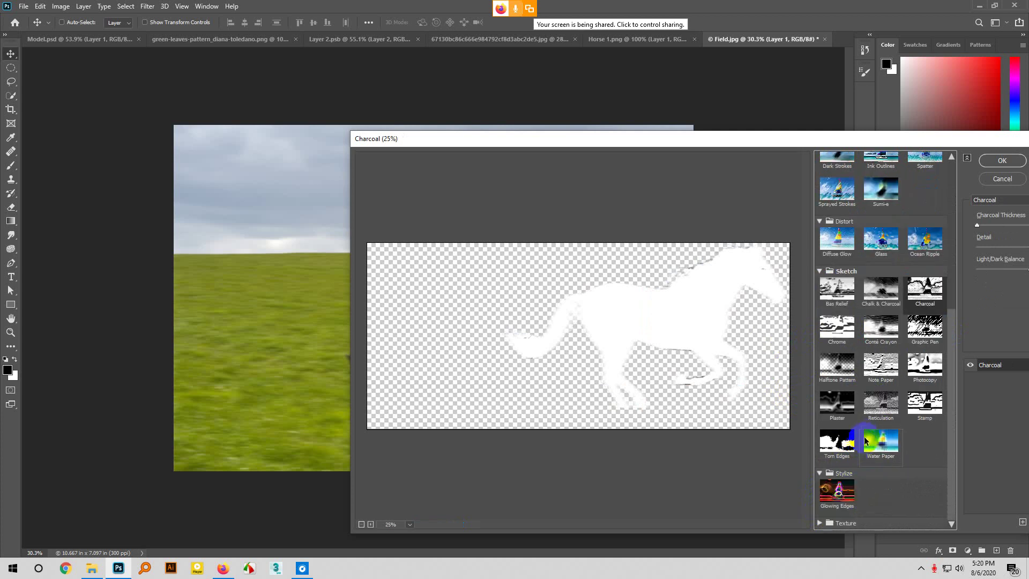
{"action": "left_click", "coordinate": [839, 496]}
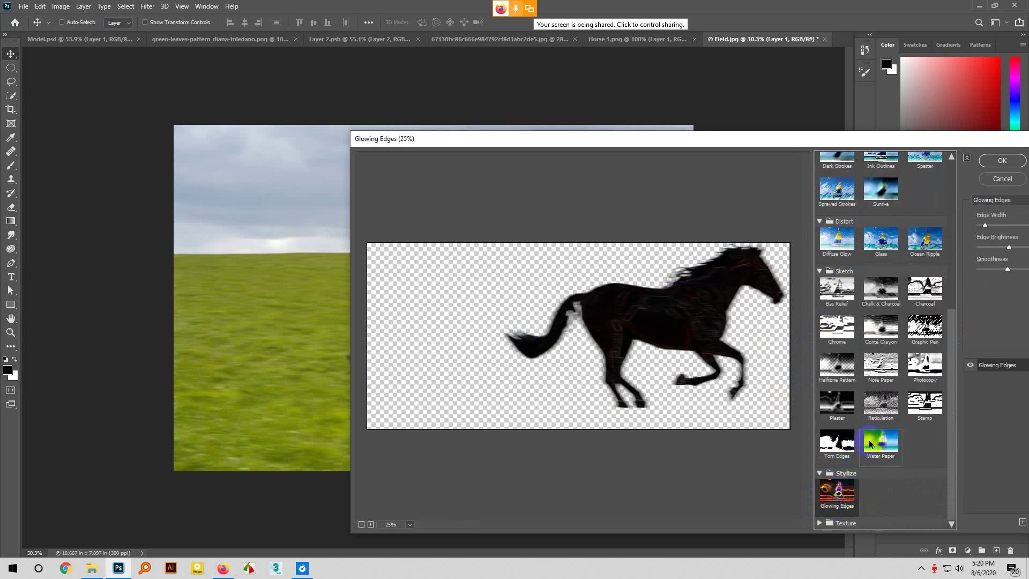
Preview the Poster Edges artistic filter on the horse and reposition the gallery window so its filter settings are fully visible
{"action": "scroll", "coordinate": [865, 289], "scroll_direction": "up", "scroll_amount": 4}
{"action": "left_click", "coordinate": [837, 179]}
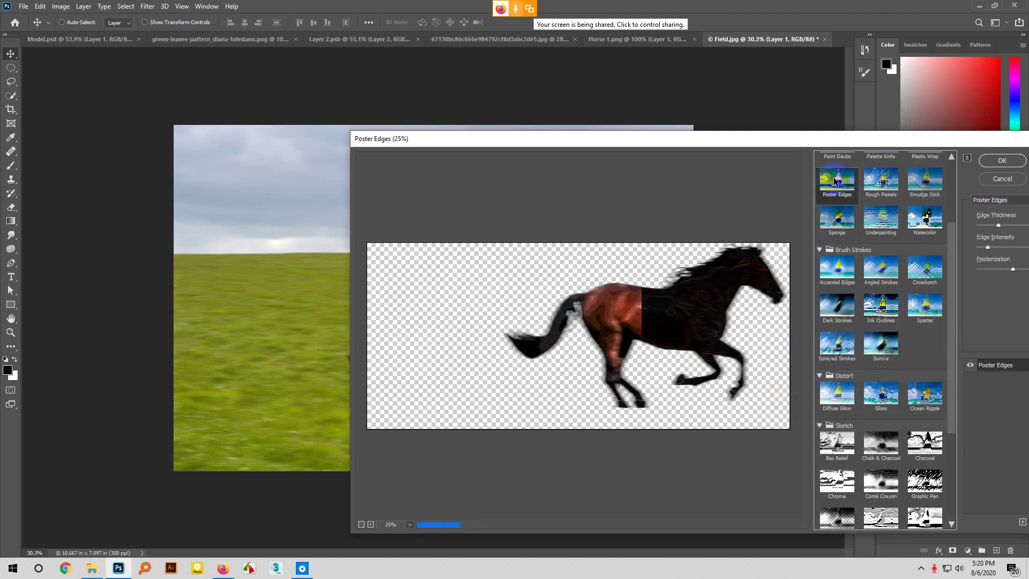
{"action": "scroll", "coordinate": [894, 322], "scroll_direction": "up", "scroll_amount": 2}
{"action": "scroll", "coordinate": [893, 322], "scroll_direction": "up", "scroll_amount": 1}
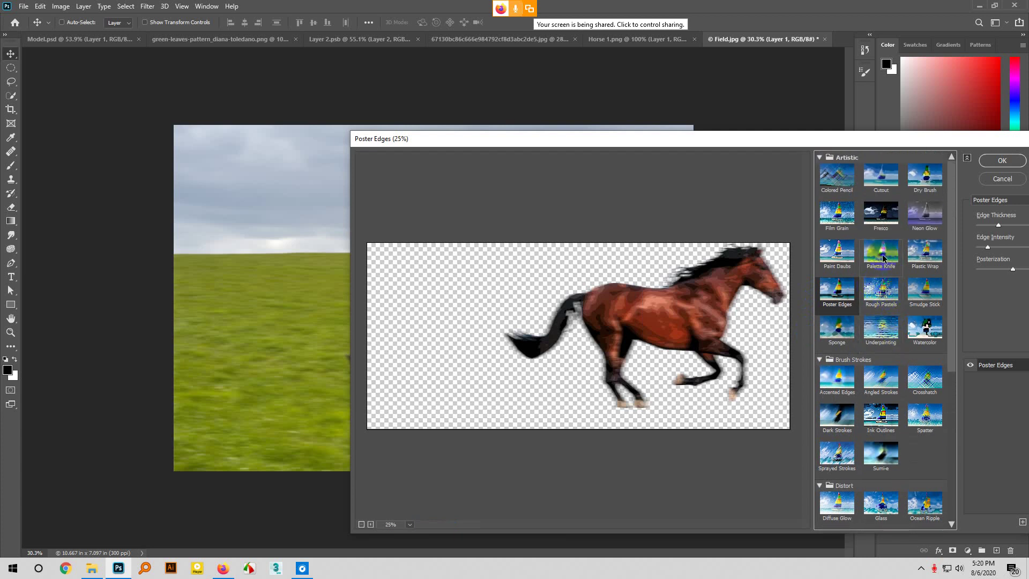
{"action": "left_click_drag", "start_coordinate": [870, 146], "coordinate": [655, 114]}
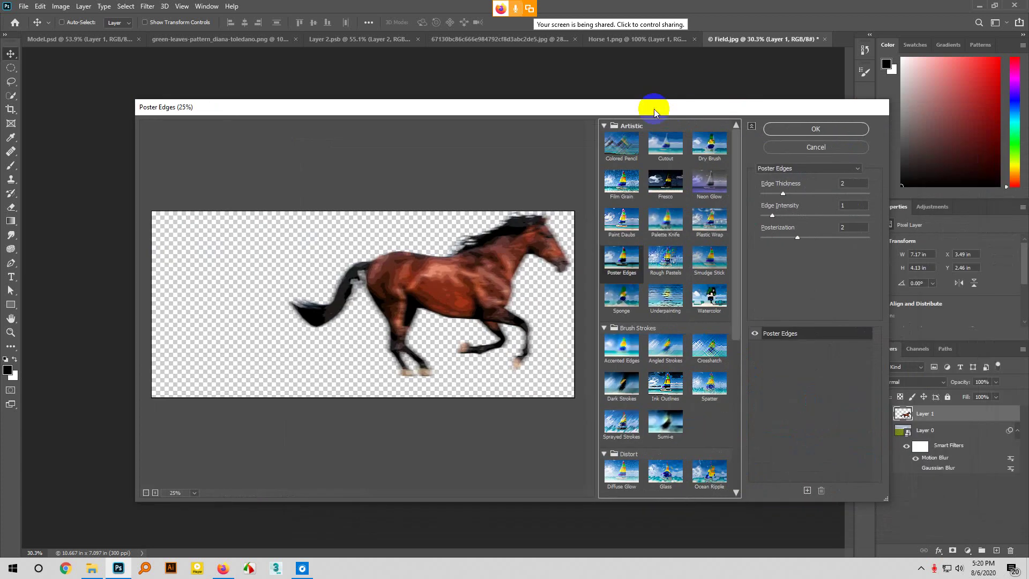
Switch to Firefox to check the Google Meet class call and bring up the Modern House Transparent Image page
{"action": "left_click", "coordinate": [224, 568]}
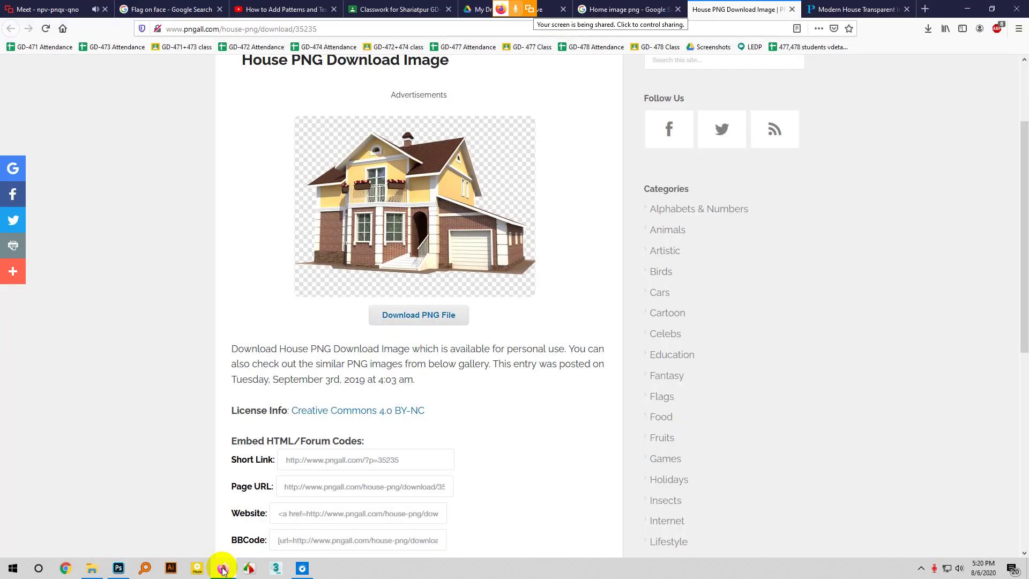
{"action": "left_click", "coordinate": [51, 9]}
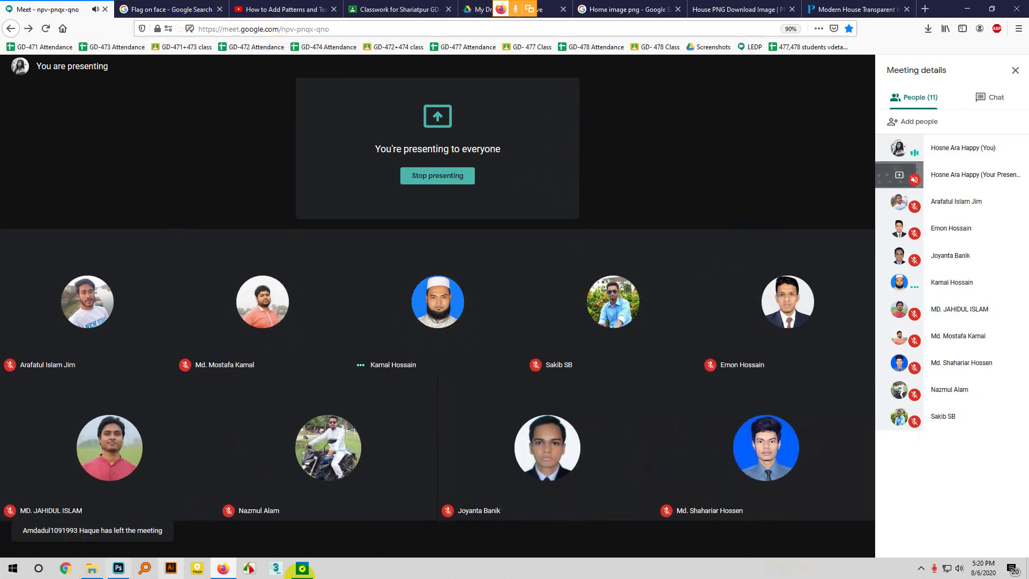
{"action": "left_click", "coordinate": [874, 8]}
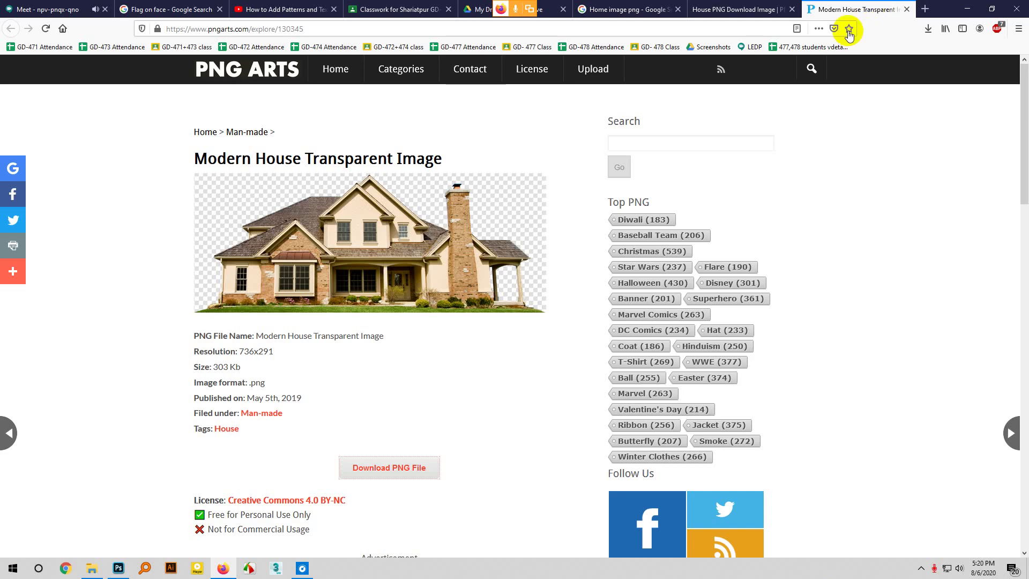
Return to Photoshop and preview the Watercolor and Neon Glow artistic filters on the horse
{"action": "left_click", "coordinate": [116, 569]}
{"action": "left_click", "coordinate": [702, 296]}
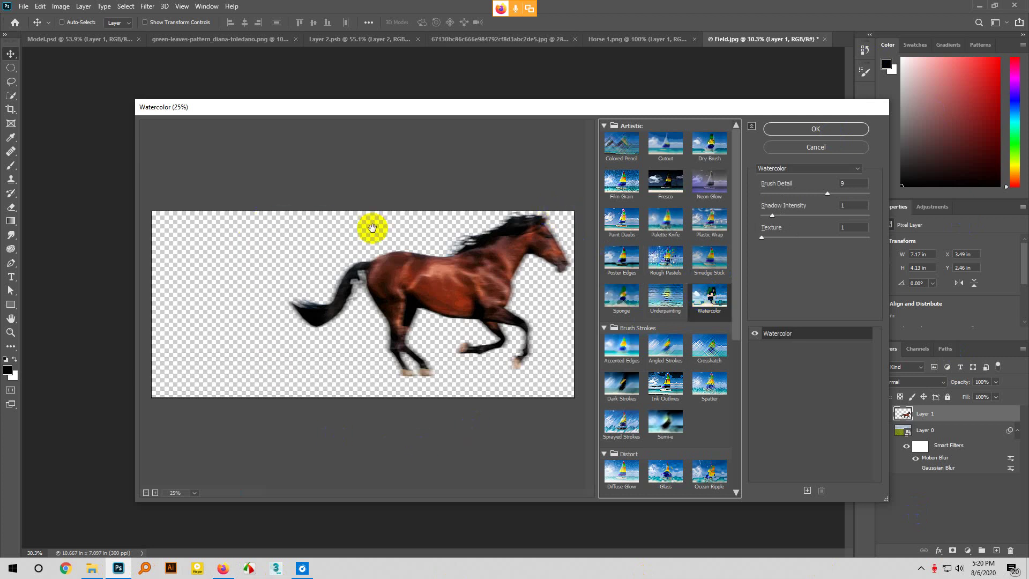
{"action": "left_click", "coordinate": [712, 186]}
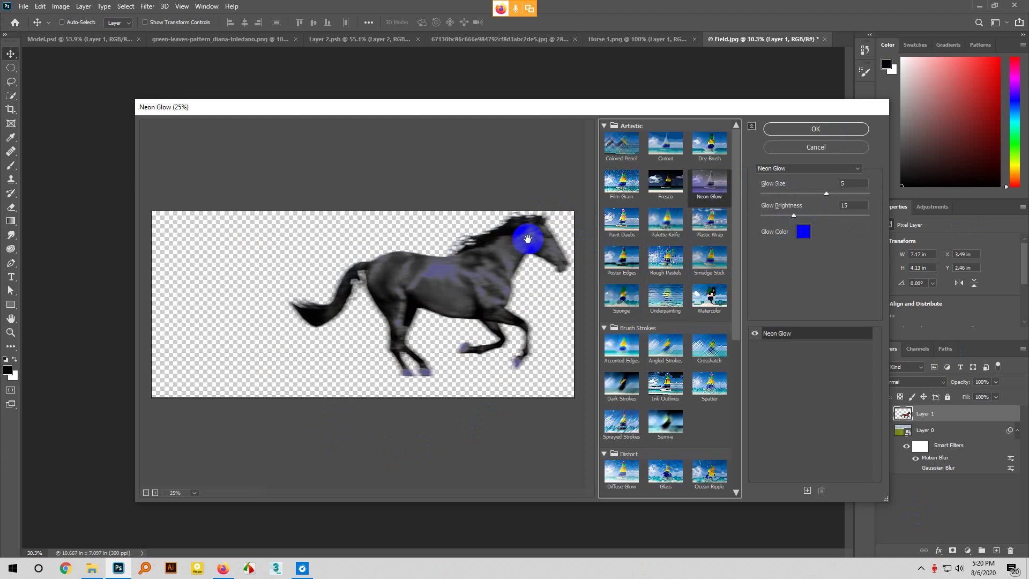
Preview the Paint Daubs and Film Grain artistic filters on the horse
{"action": "left_click", "coordinate": [625, 224]}
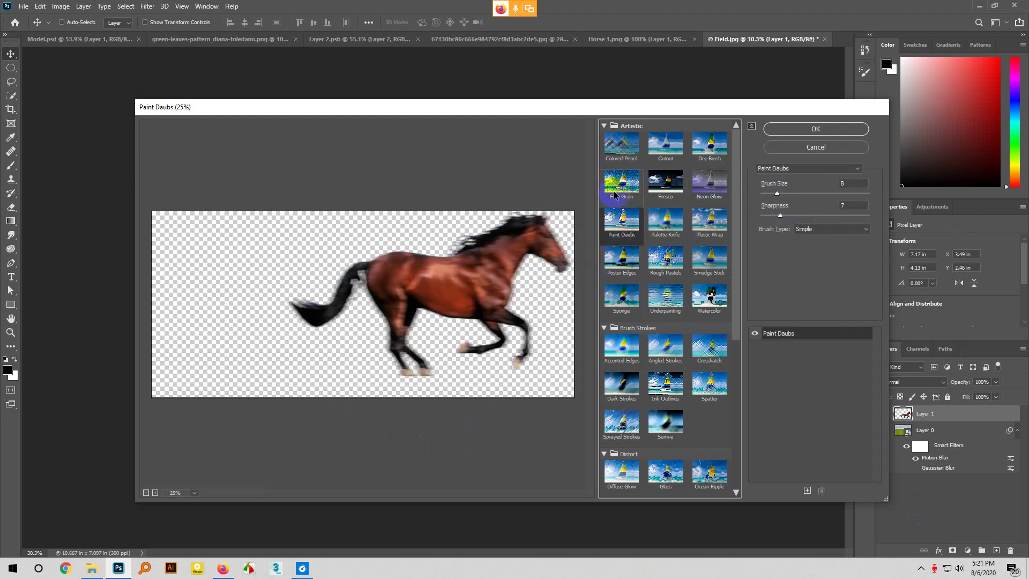
{"action": "left_click", "coordinate": [616, 195]}
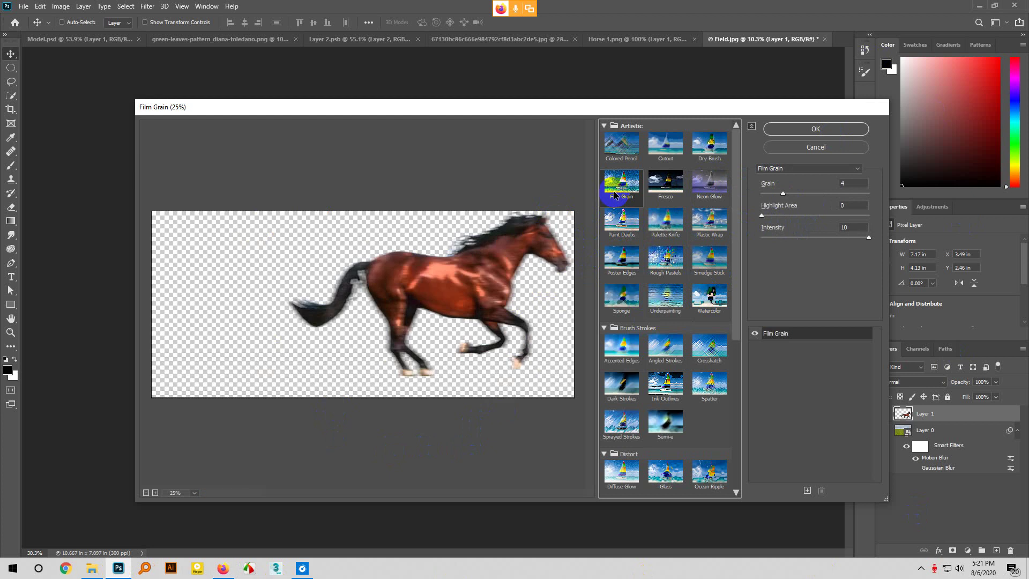
Switch to the Google Meet class call in Firefox and raise the system volume
{"action": "left_click", "coordinate": [223, 567]}
{"action": "left_click", "coordinate": [38, 9]}
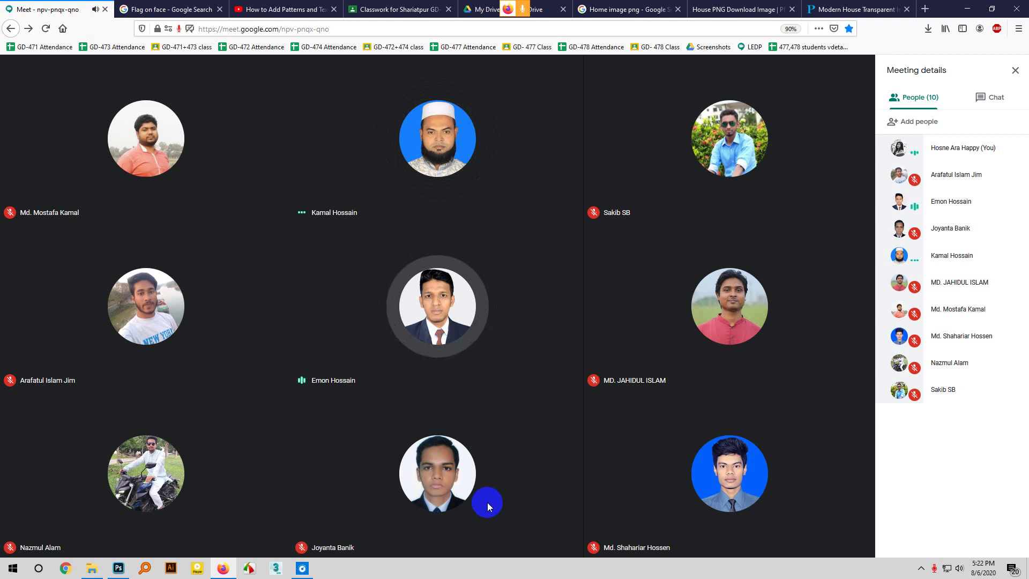
{"action": "mouse_move", "coordinate": [458, 140]}
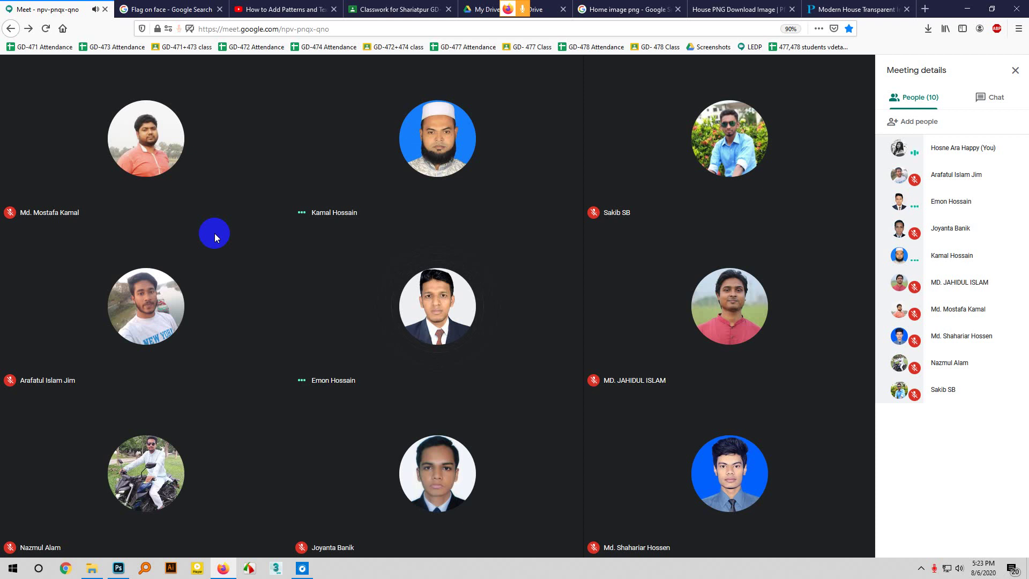
{"action": "key", "text": "XF86AudioRaiseVolume"}
{"action": "key", "text": "XF86AudioRaiseVolume"}
{"action": "key", "text": "XF86AudioRaiseVolume"}
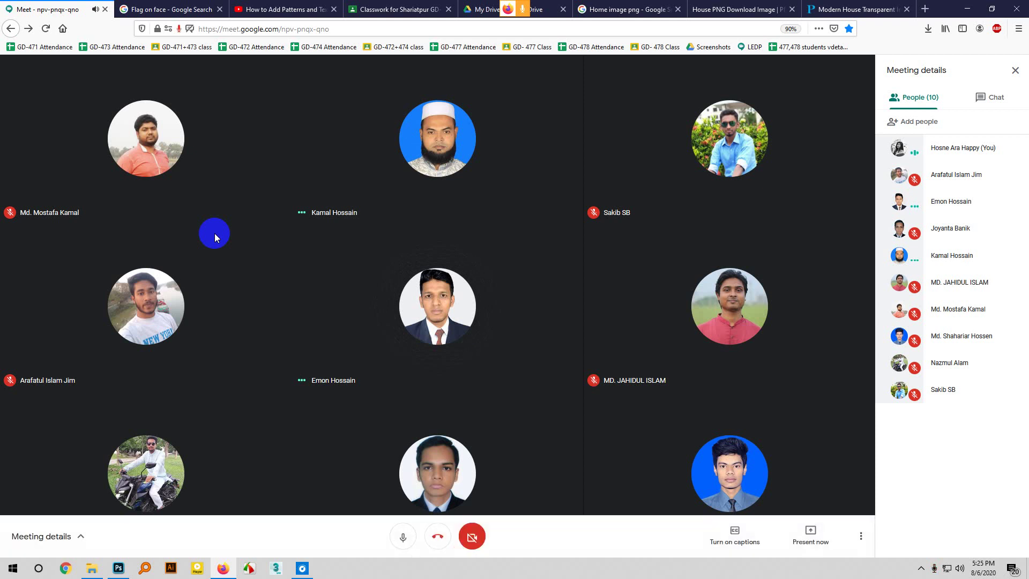
Admit the waiting participant to the Meet call and present the entire screen to the class
{"action": "mouse_move", "coordinate": [179, 194]}
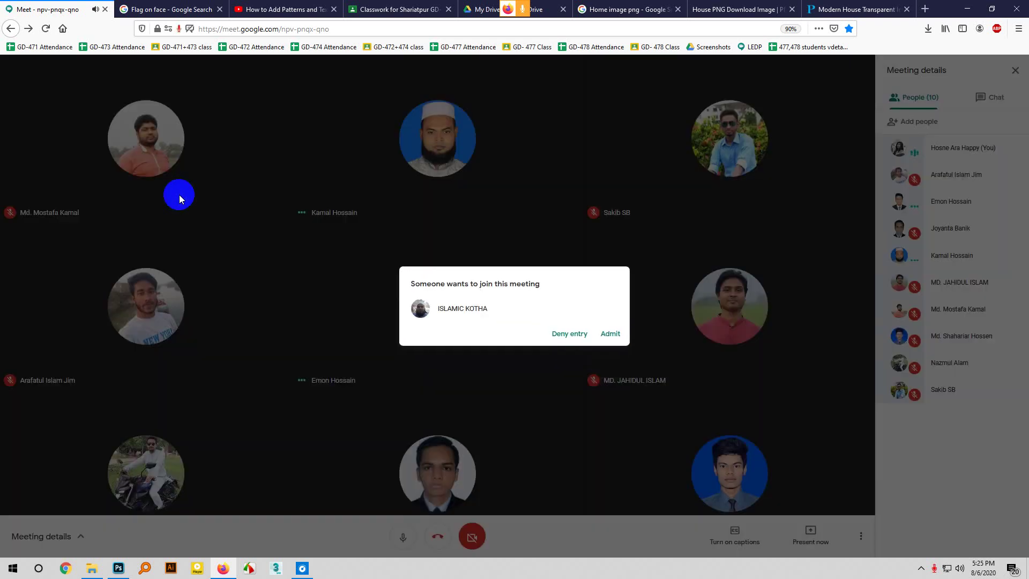
{"action": "left_click", "coordinate": [621, 336]}
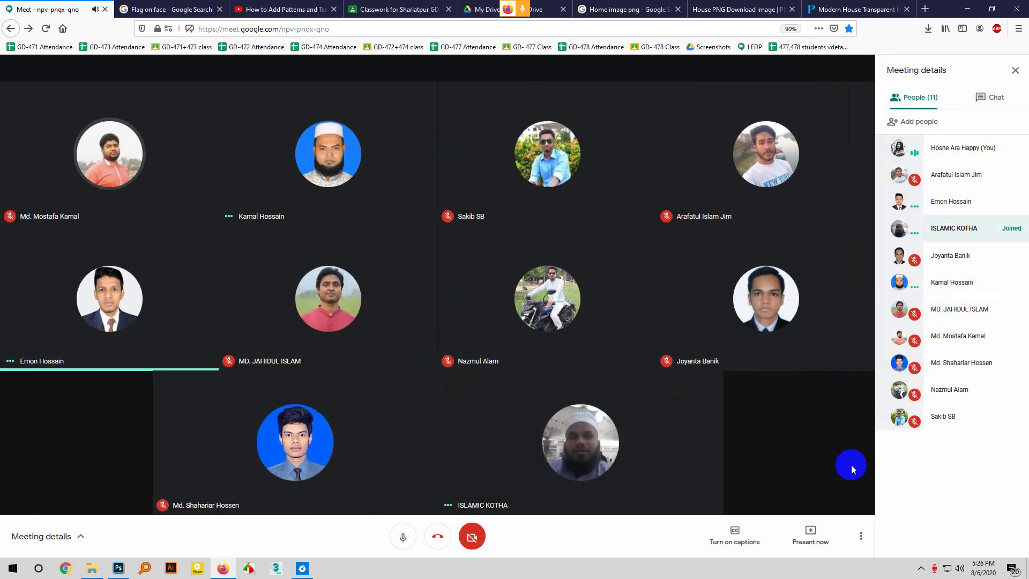
{"action": "mouse_move", "coordinate": [349, 400]}
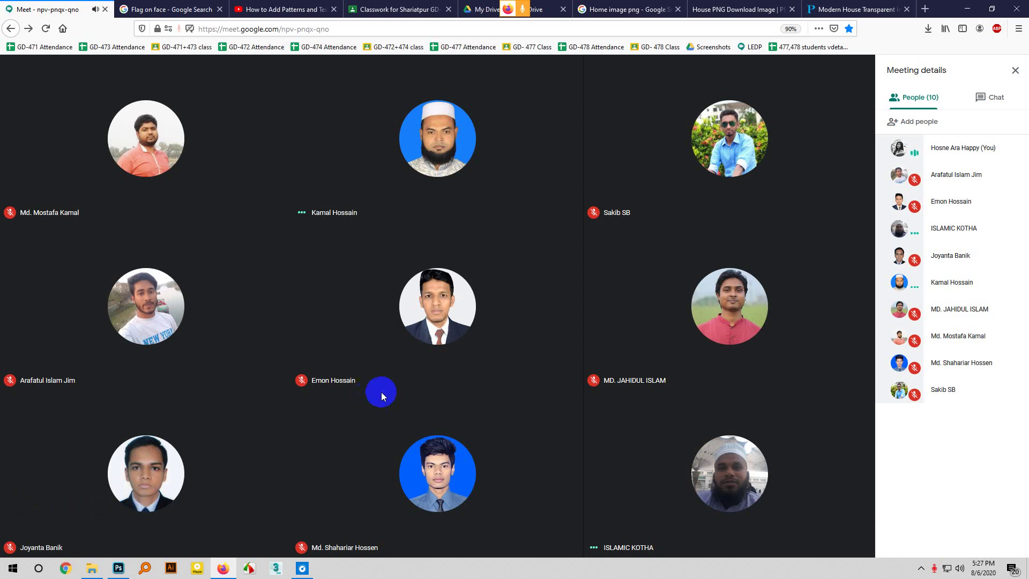
{"action": "left_click", "coordinate": [820, 548]}
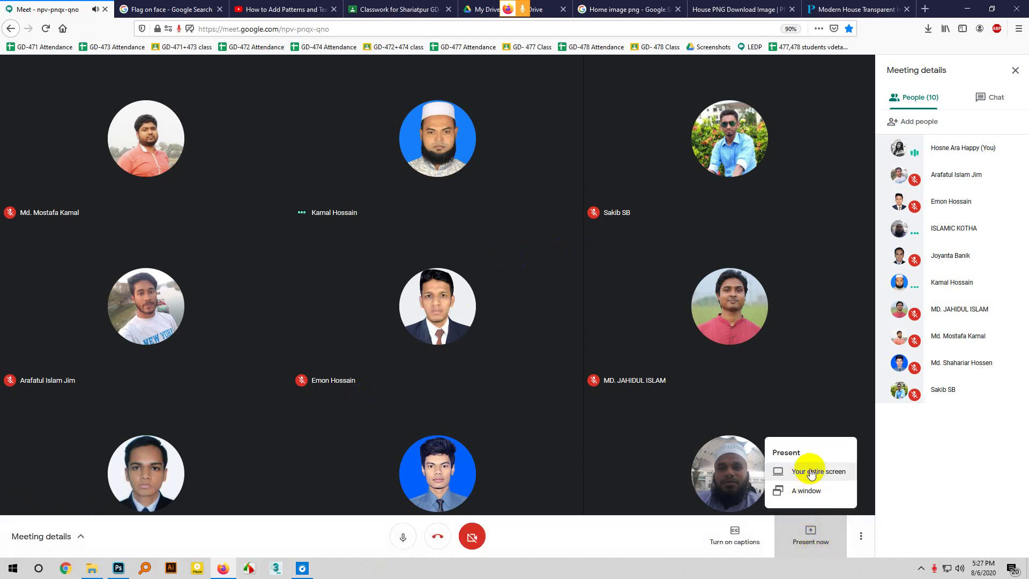
{"action": "left_click", "coordinate": [809, 470]}
{"action": "left_click", "coordinate": [308, 76]}
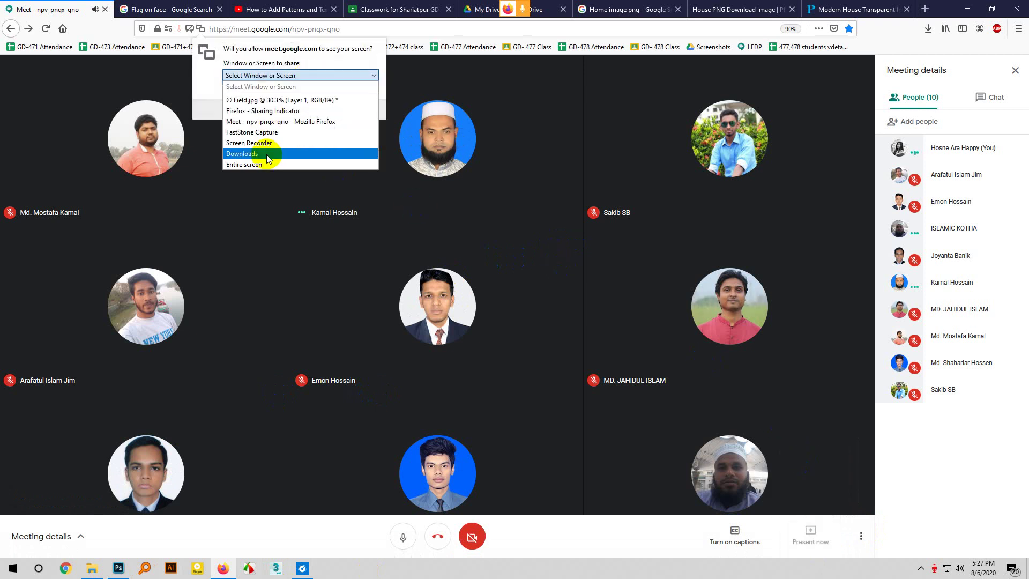
{"action": "left_click", "coordinate": [268, 162]}
{"action": "left_click", "coordinate": [267, 216]}
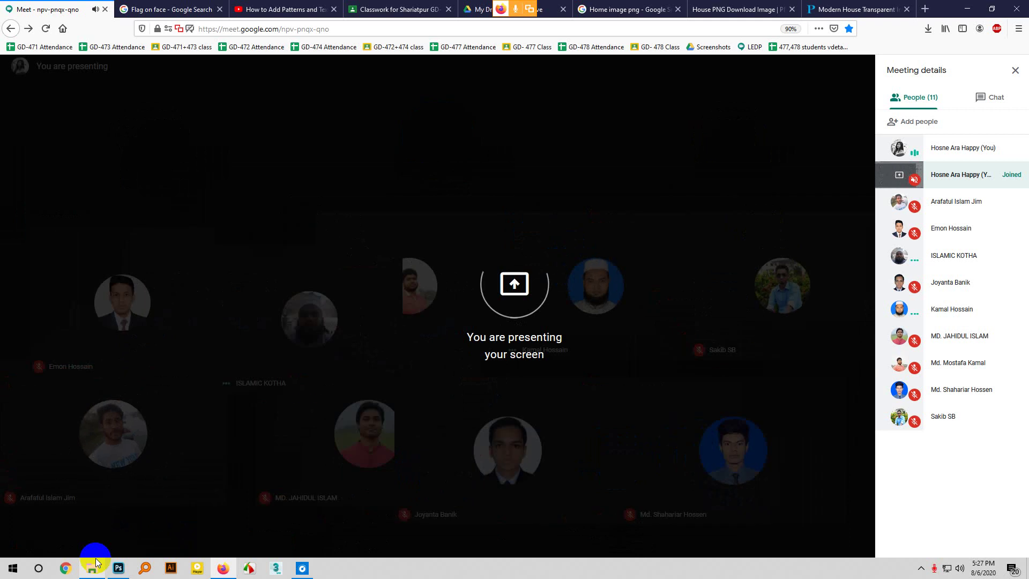
Return to Photoshop, accept the Film Grain filter on the horse and bring up the Model.psd document
{"action": "left_click", "coordinate": [127, 574]}
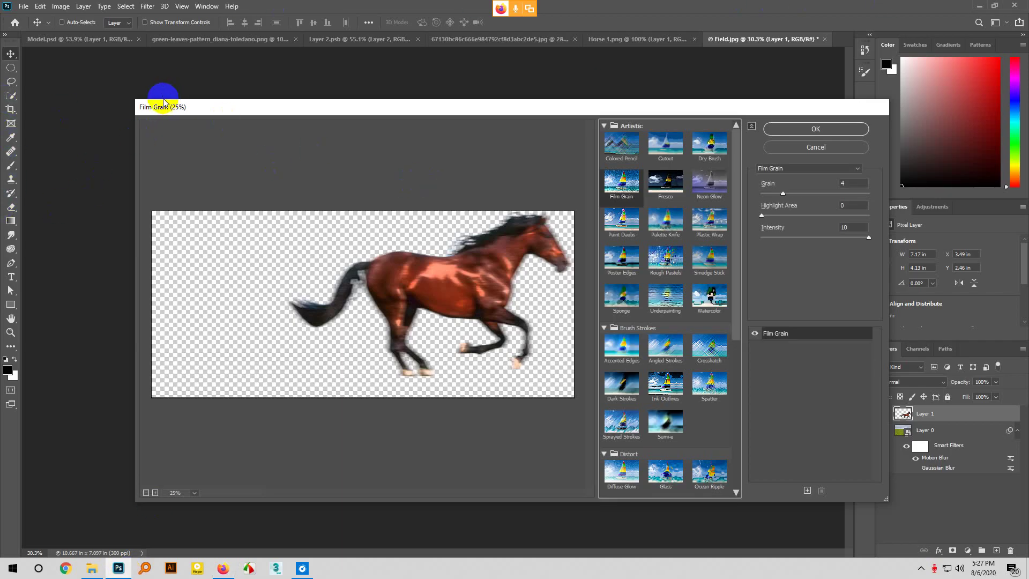
{"action": "key", "text": "Return"}
{"action": "left_click", "coordinate": [71, 38]}
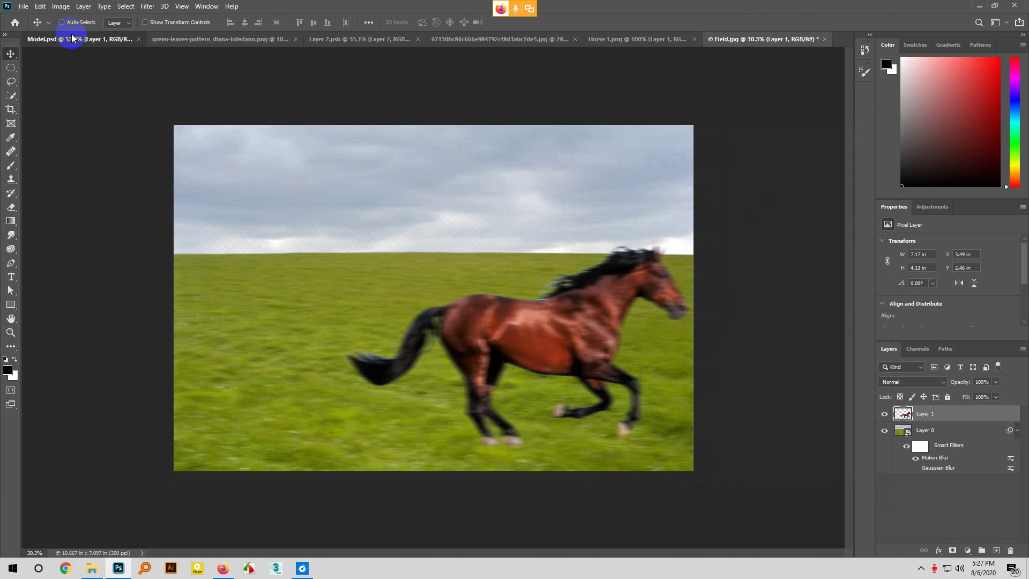
Select the man in the white T-shirt using Select Subject with the Quick Selection tool
{"action": "left_click", "coordinate": [11, 96]}
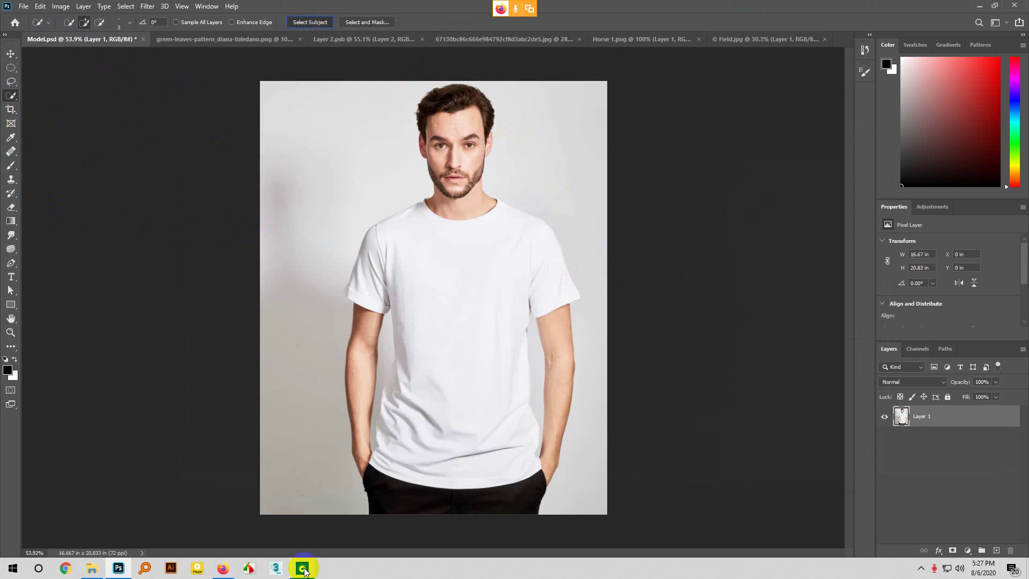
{"action": "mouse_move", "coordinate": [232, 573]}
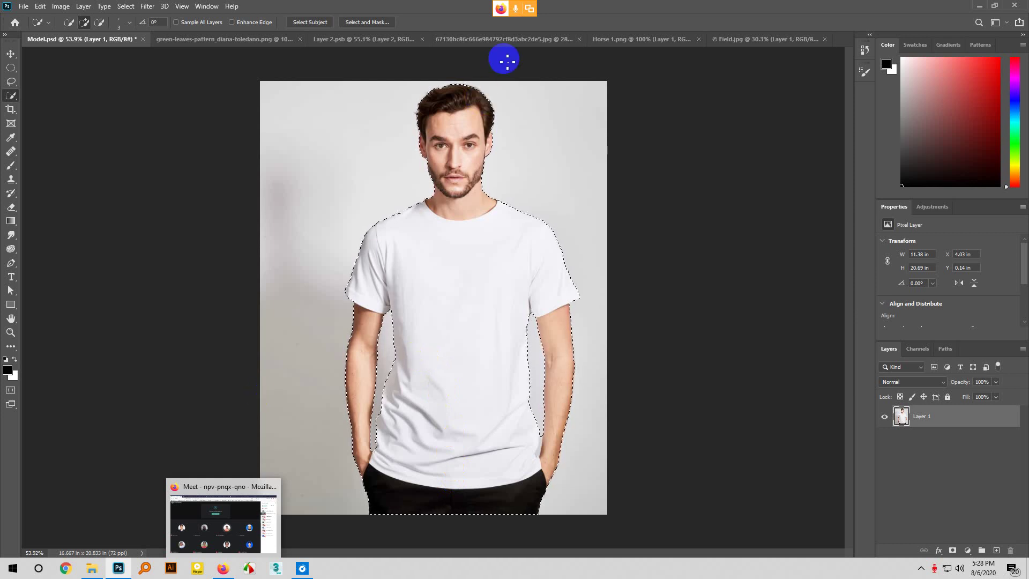
{"action": "left_click", "coordinate": [602, 423]}
{"action": "mouse_move", "coordinate": [602, 423]}
{"action": "left_mouse_down"}
{"action": "mouse_move", "coordinate": [588, 473]}
{"action": "mouse_move", "coordinate": [574, 482]}
{"action": "left_mouse_up"}
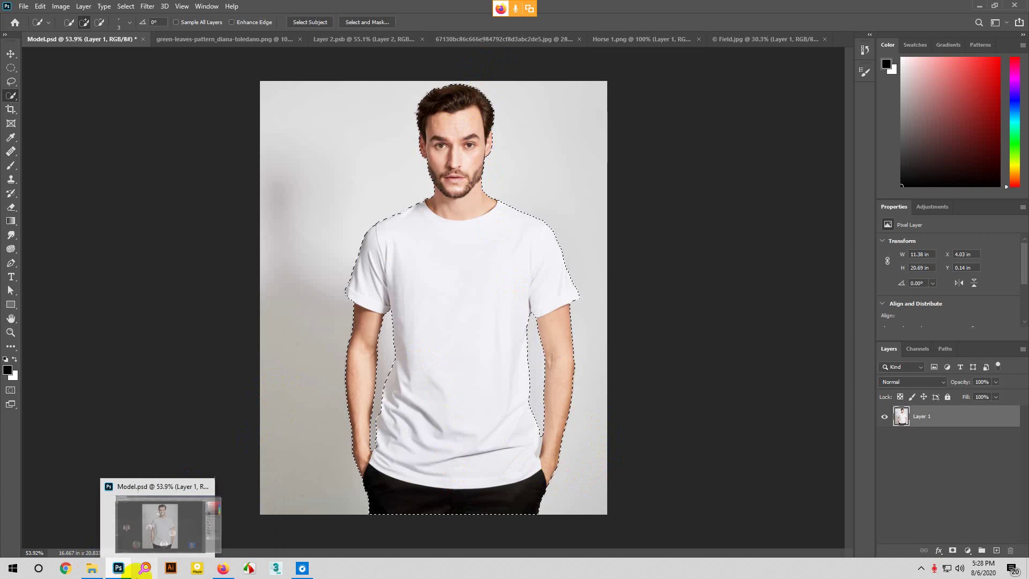
Switch to the Meet call in Firefox, stop presenting and share the entire screen again
{"action": "left_click", "coordinate": [223, 569]}
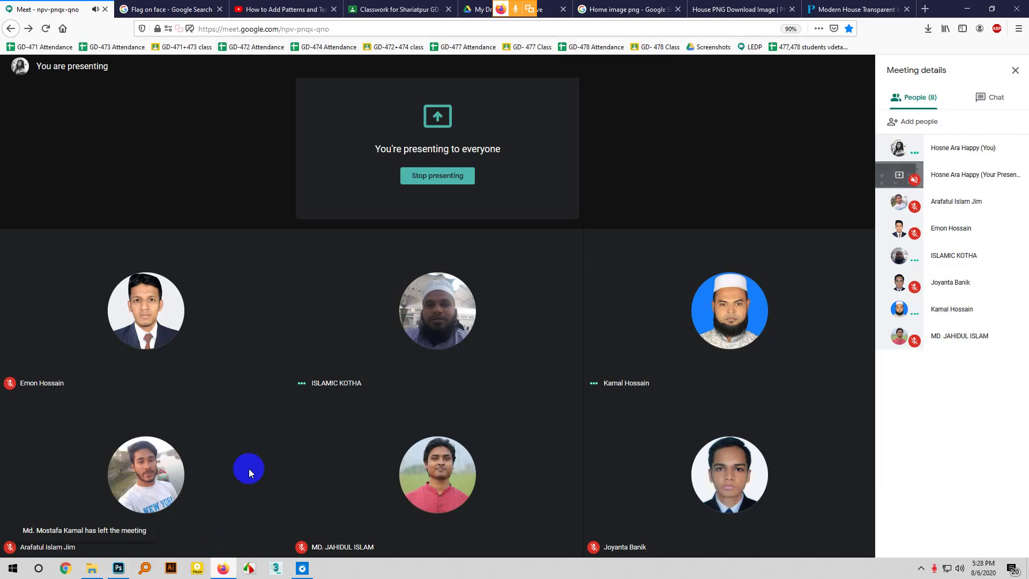
{"action": "left_click", "coordinate": [416, 176]}
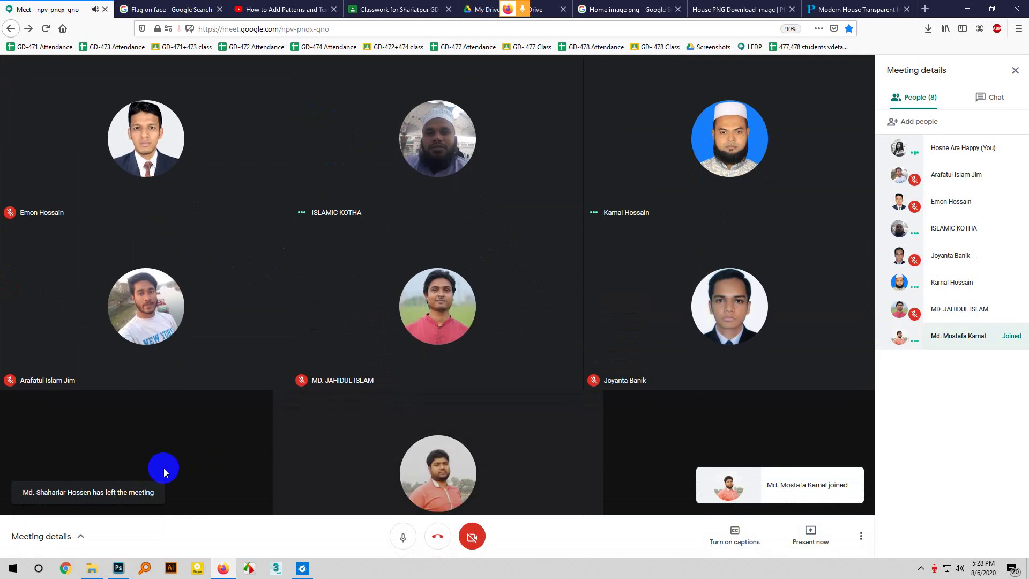
{"action": "left_click", "coordinate": [806, 543]}
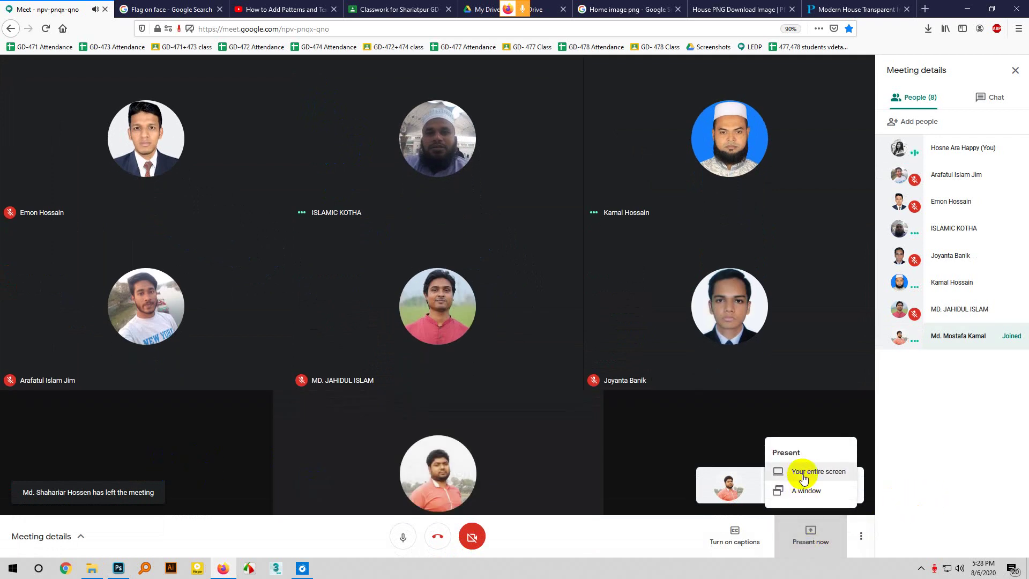
{"action": "left_click", "coordinate": [783, 430]}
{"action": "left_click", "coordinate": [314, 76]}
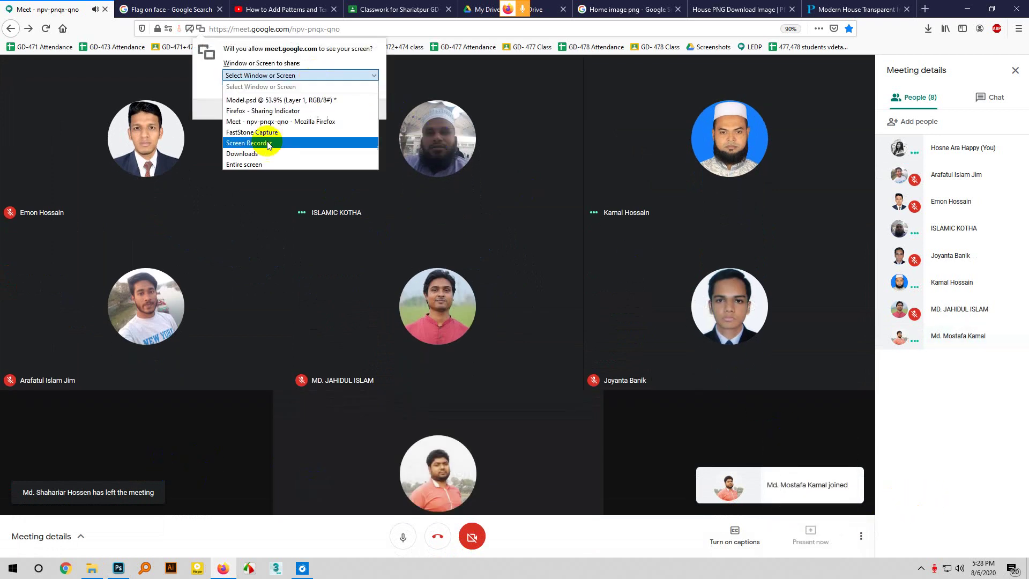
{"action": "left_click", "coordinate": [236, 165]}
{"action": "left_click", "coordinate": [237, 212]}
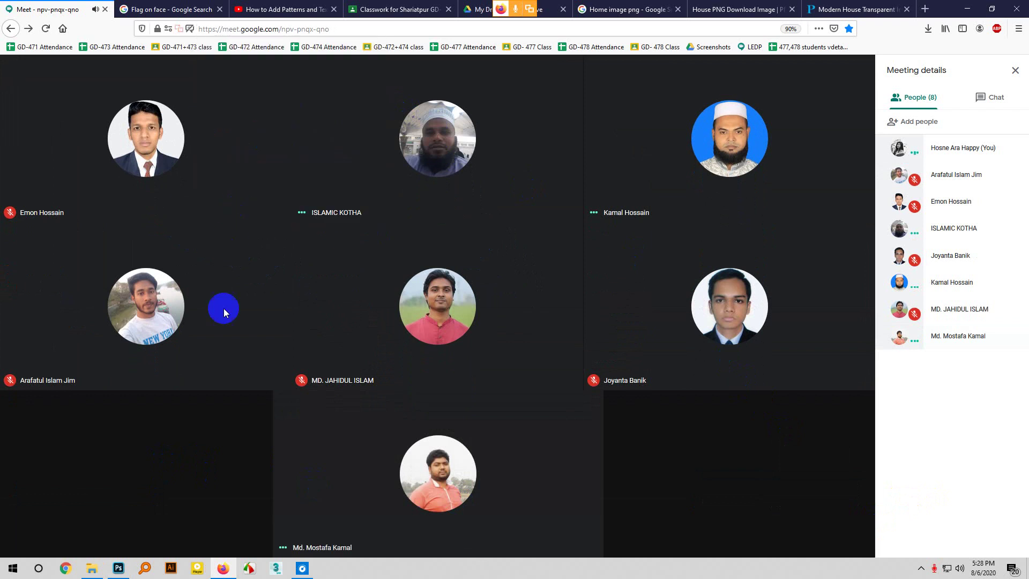
Return to Model.psd in Photoshop, clear the selection and reselect the man with the Quick Selection tool's Select Subject command
{"action": "mouse_move", "coordinate": [129, 569]}
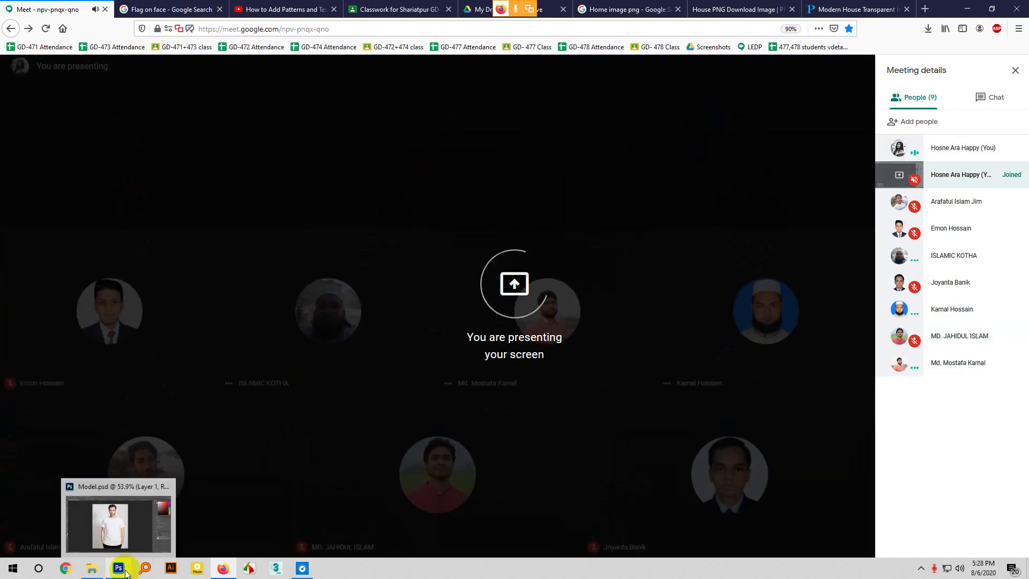
{"action": "left_click", "coordinate": [145, 525]}
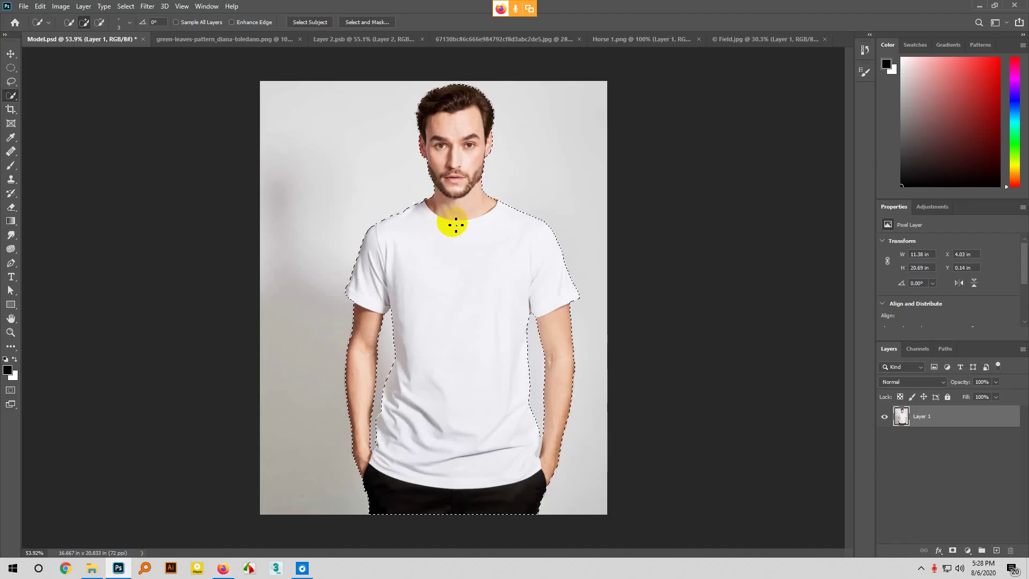
{"action": "key", "text": "ctrl+d"}
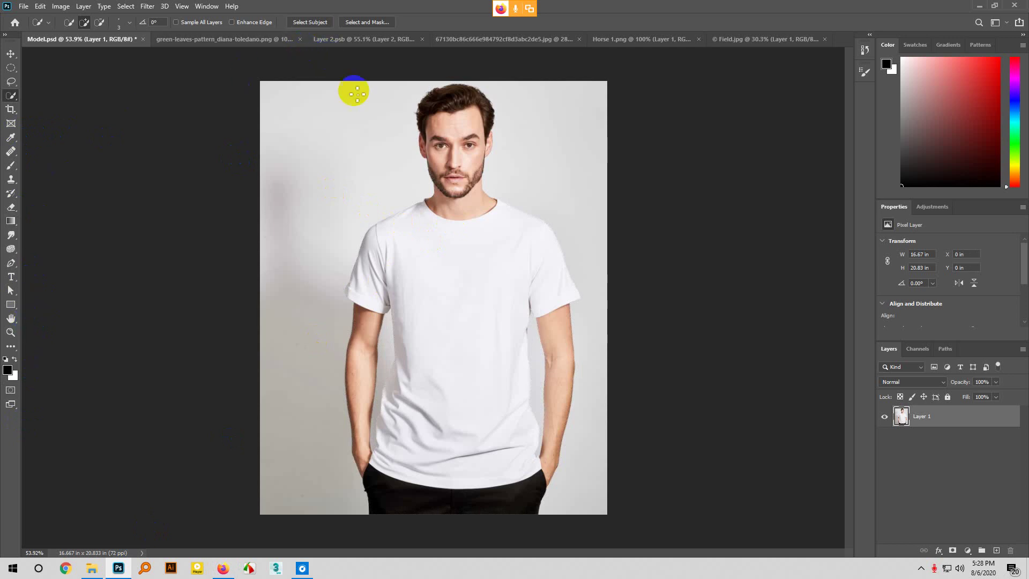
{"action": "right_click", "coordinate": [11, 99]}
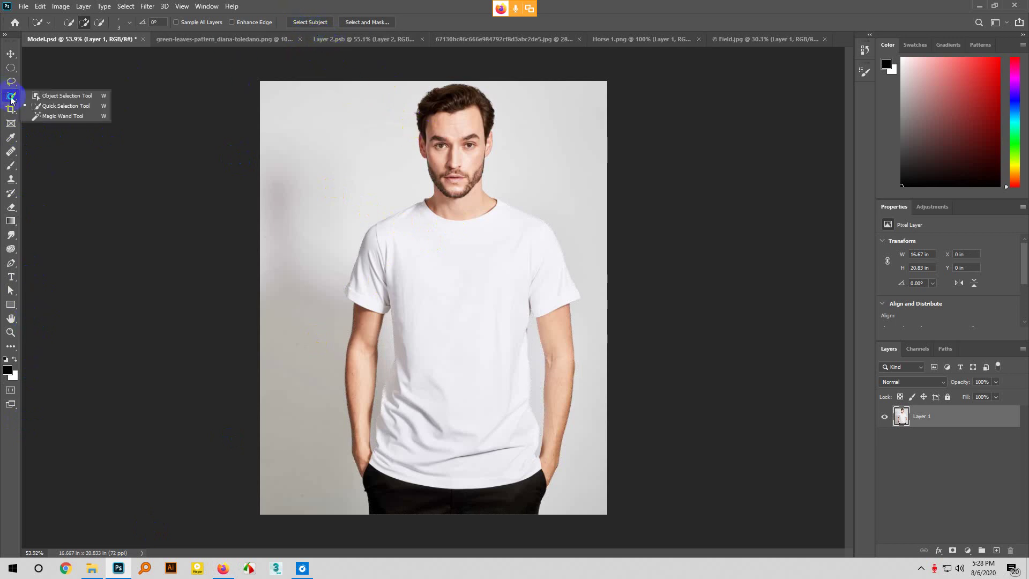
{"action": "left_click", "coordinate": [39, 104]}
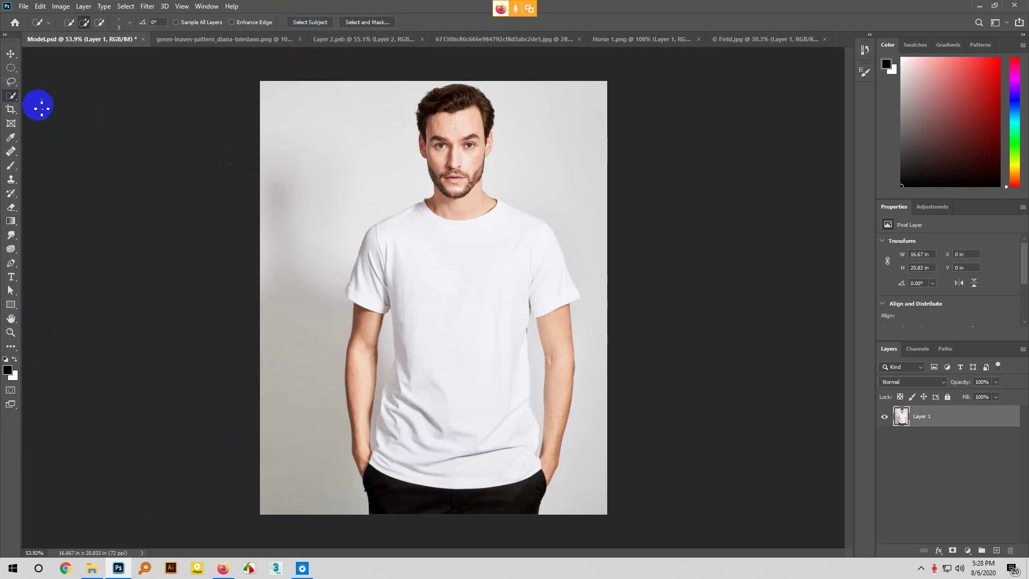
{"action": "left_click", "coordinate": [318, 23]}
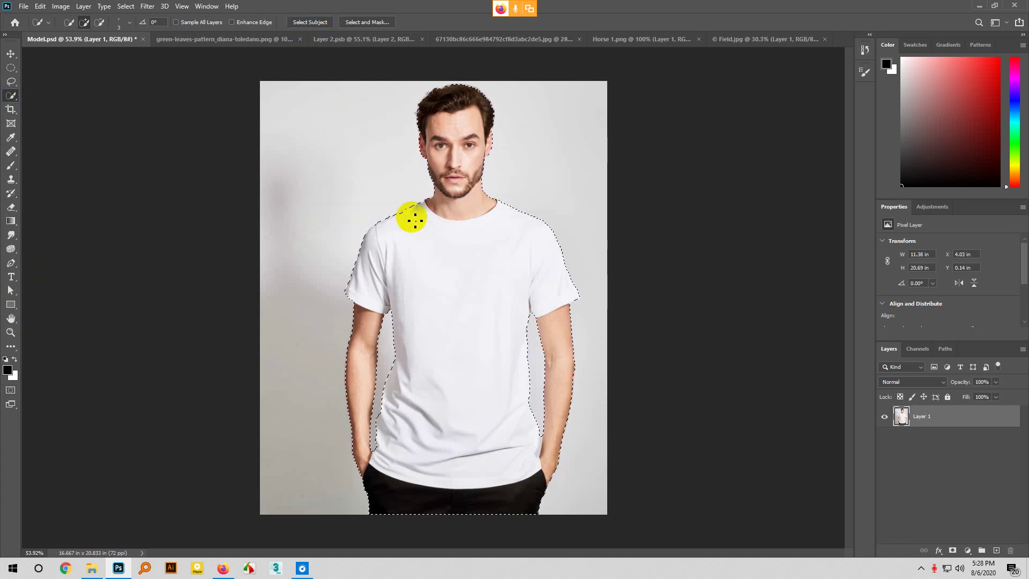
Switch to the Meet call in Firefox and stop presenting, muting the microphone briefly before turning it back on
{"action": "left_click", "coordinate": [221, 572]}
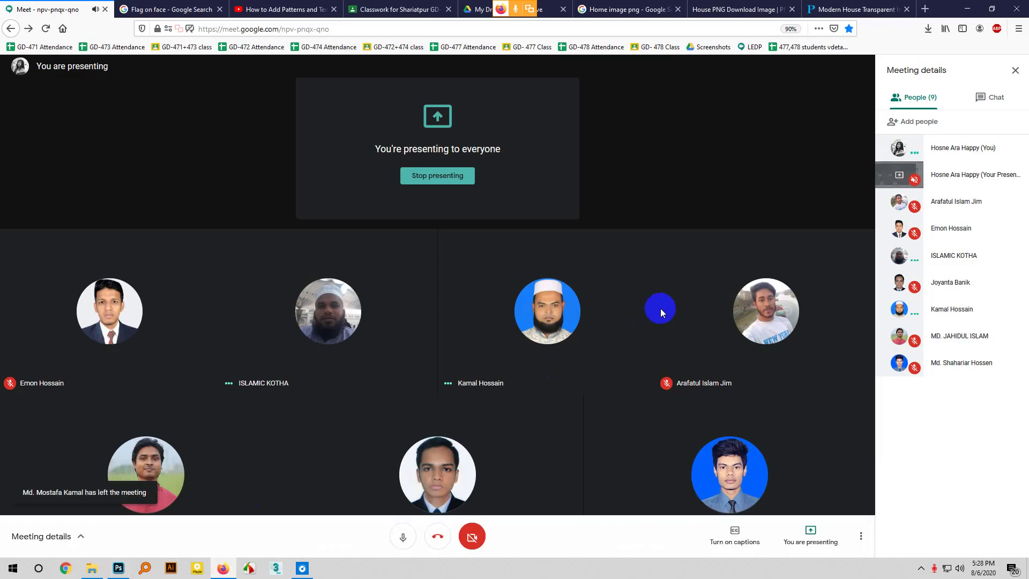
{"action": "left_click", "coordinate": [461, 178]}
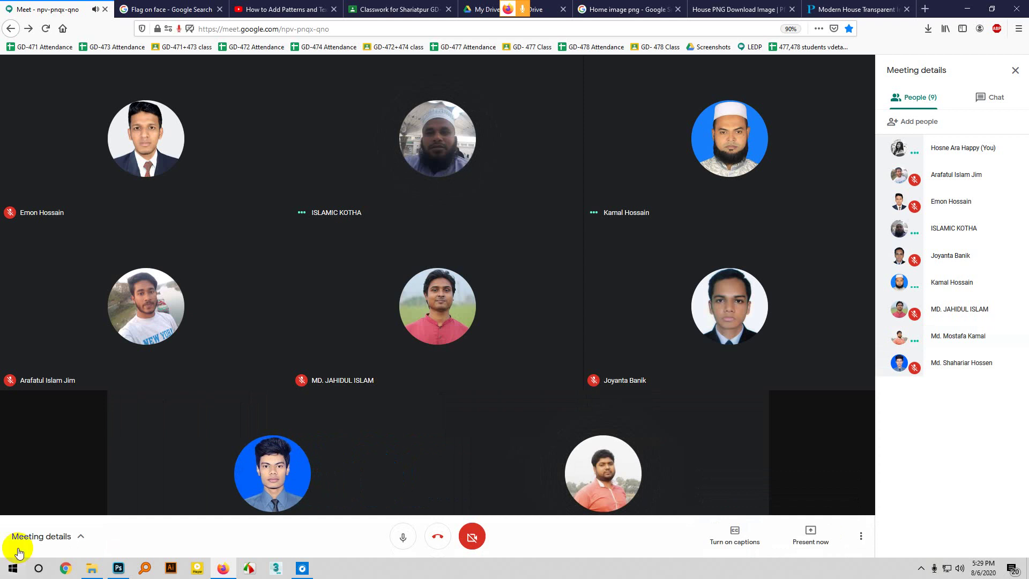
{"action": "left_click", "coordinate": [404, 538]}
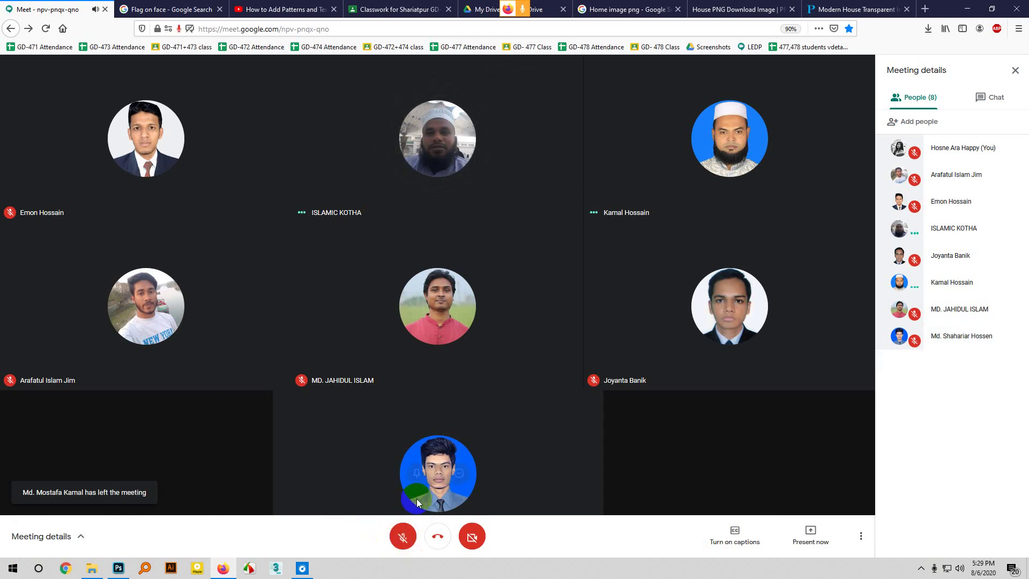
{"action": "left_click", "coordinate": [404, 538]}
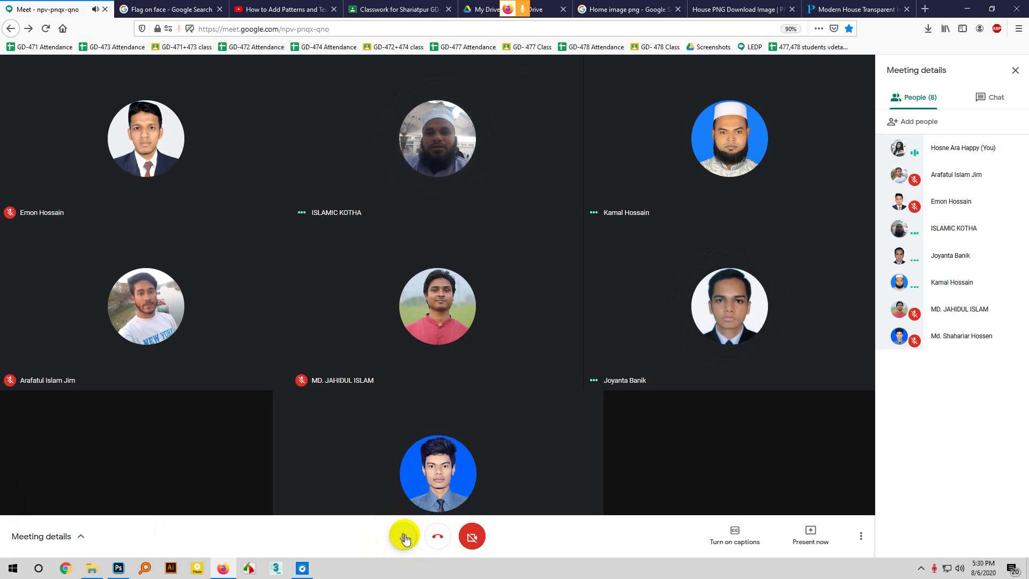
Raise the system volume and pin the student's shared presentation in the Meet call
{"action": "key", "text": "XF86AudioRaiseVolume"}
{"action": "key", "text": "XF86AudioRaiseVolume"}
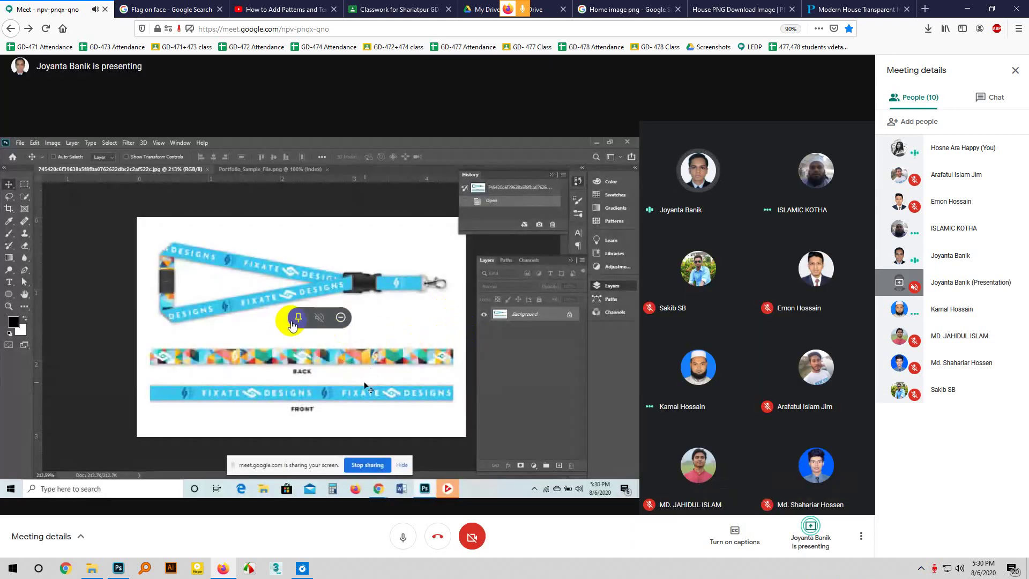
{"action": "left_click", "coordinate": [294, 323]}
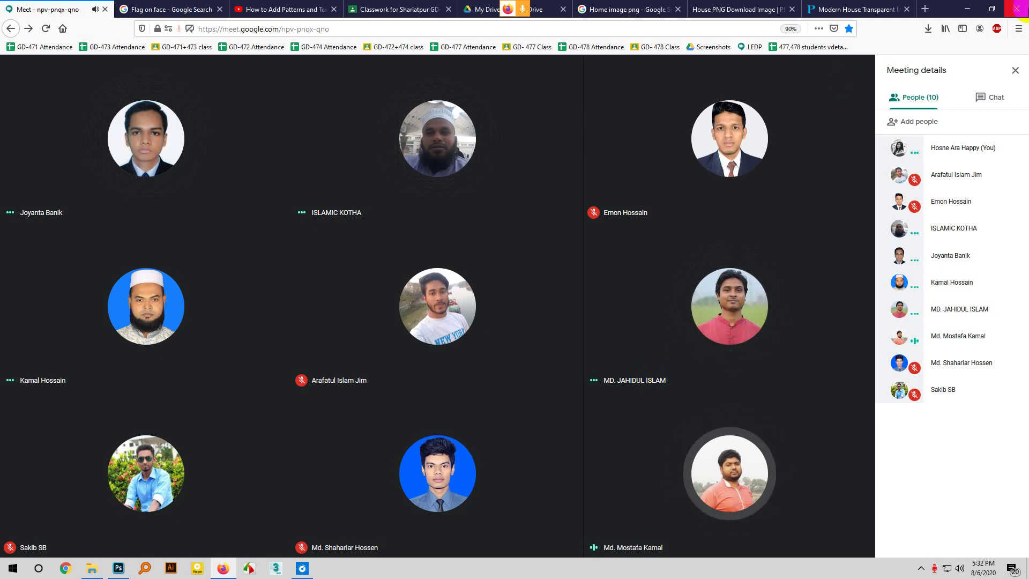
Show the hidden notification-area icons of the Windows taskbar
{"action": "left_click", "coordinate": [922, 569]}
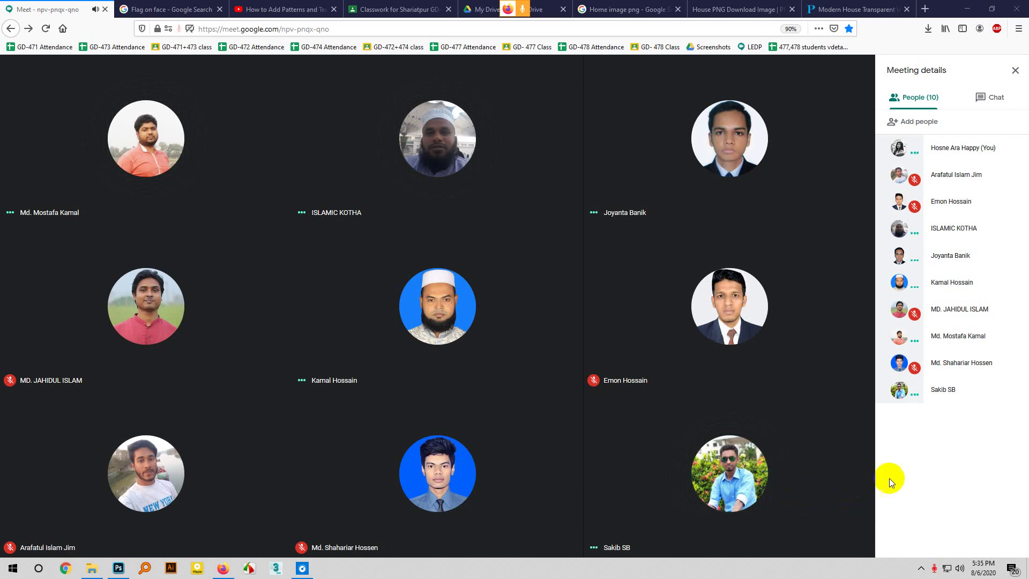
{"action": "left_click", "coordinate": [924, 569]}
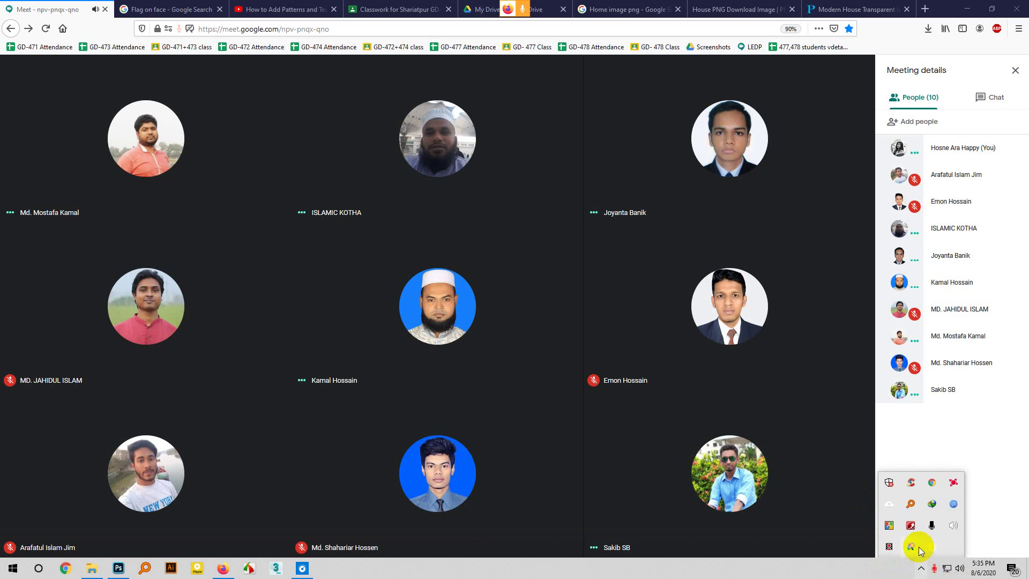